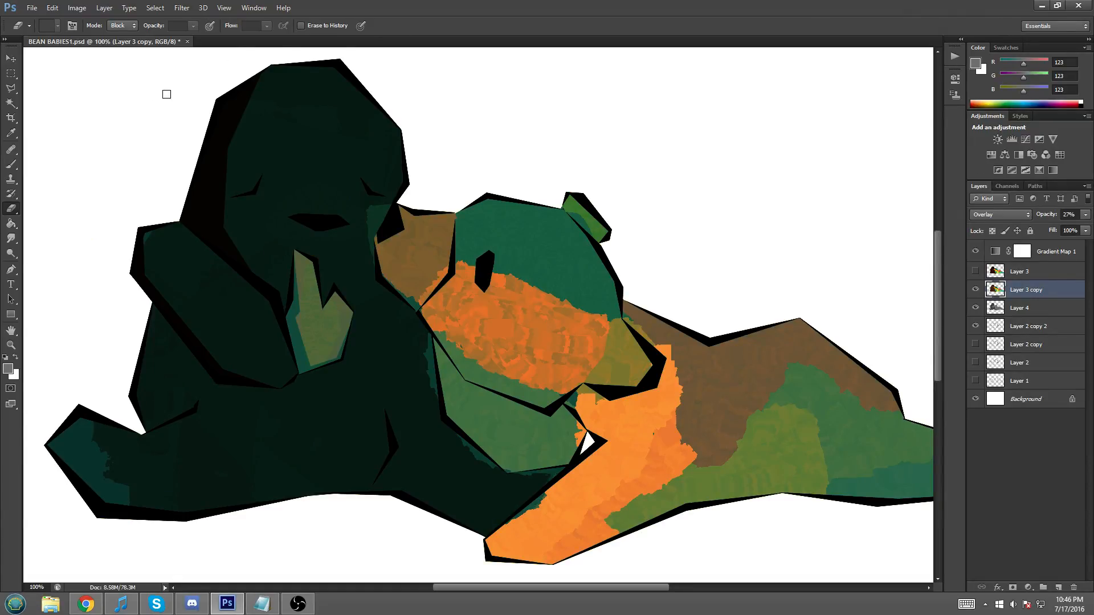
- Hide the painted layers, line-art layer and Gradient Map 1, and show only the Layer 1 sketch over the background
click(8, 88)
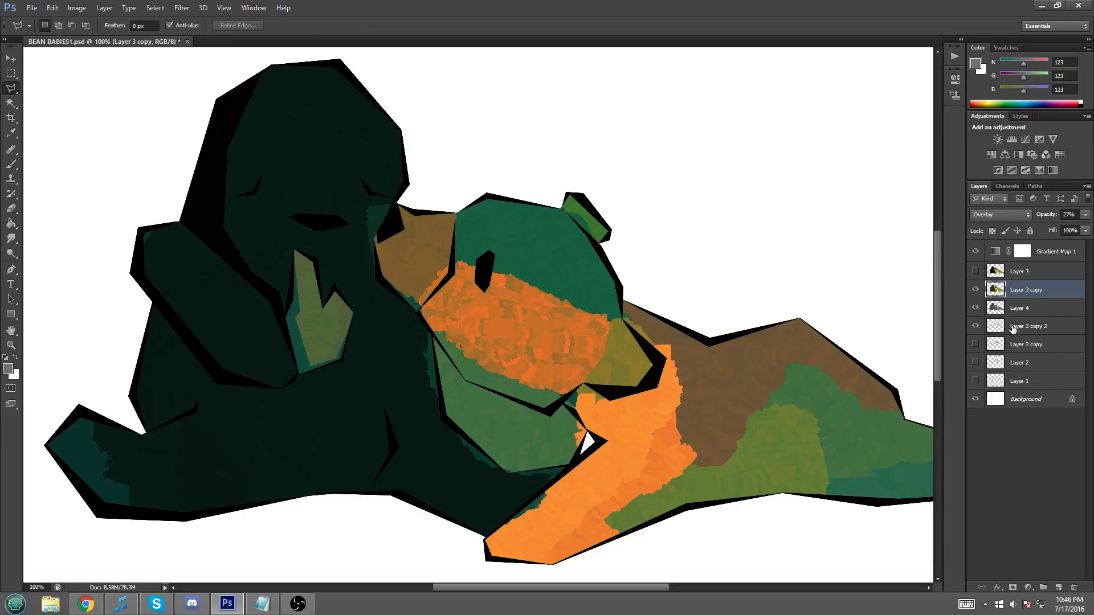
drag(975, 290, 978, 354)
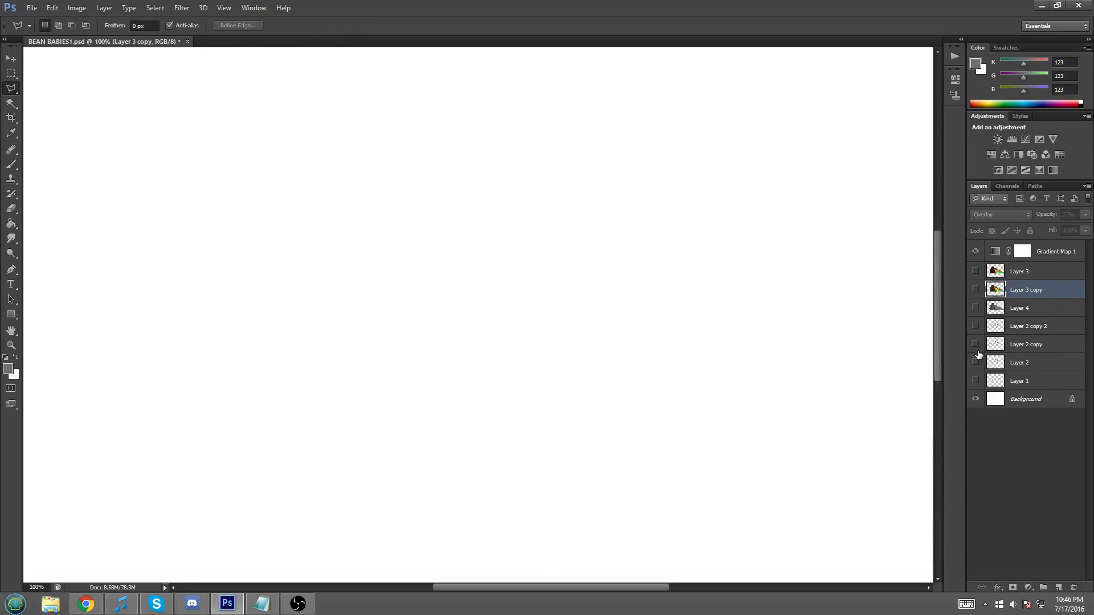
click(977, 380)
click(977, 252)
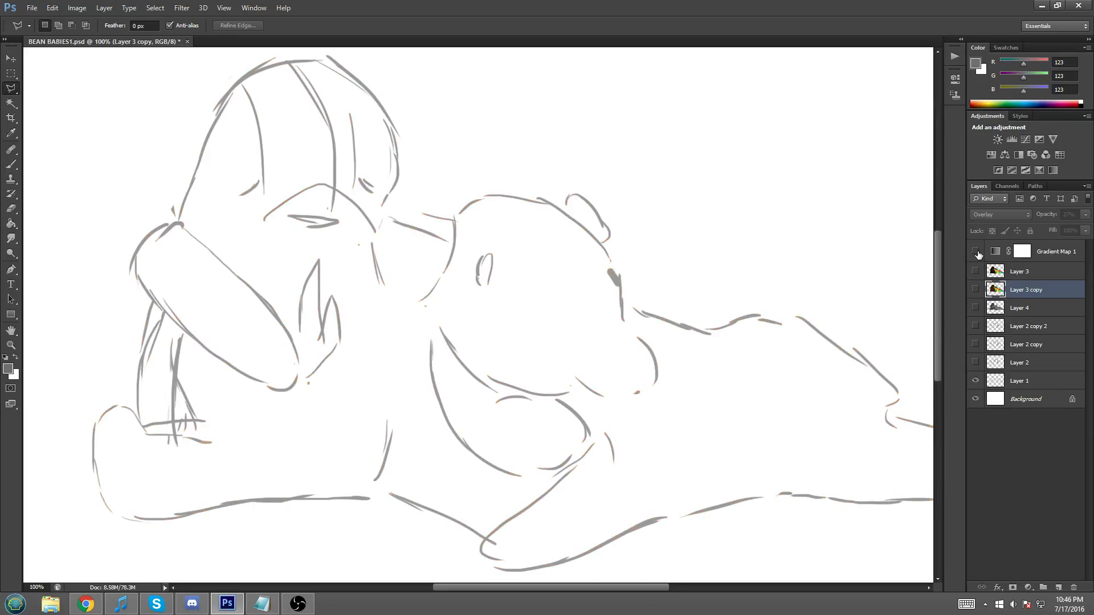
mouse_move(655, 585)
mouse_down()
mouse_move(712, 590)
mouse_move(636, 593)
mouse_move(675, 593)
mouse_move(661, 593)
mouse_up()
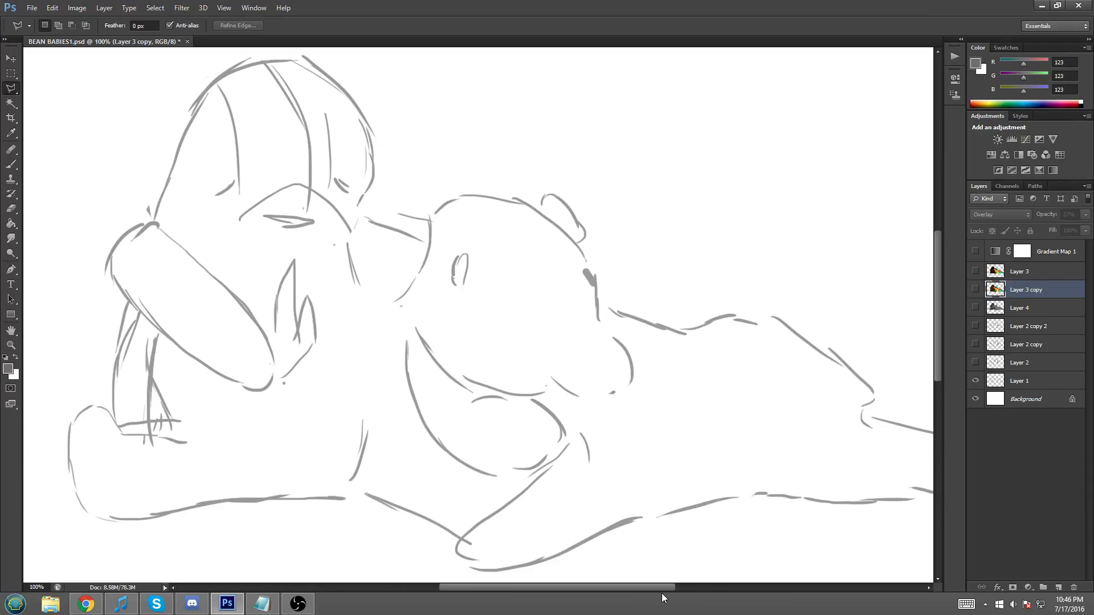
- Hide the sketch and review the line-art layers Layer 2 and Layer 2 copy in turn, leaving only Layer 2 copy 2 visible
click(975, 362)
click(975, 380)
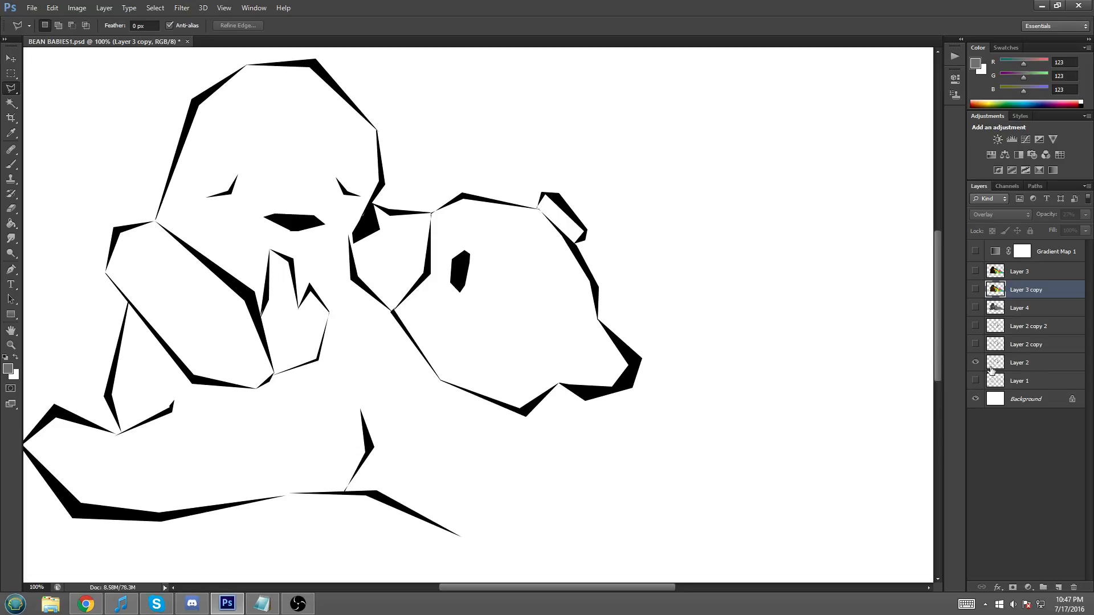
click(975, 362)
click(975, 363)
click(975, 344)
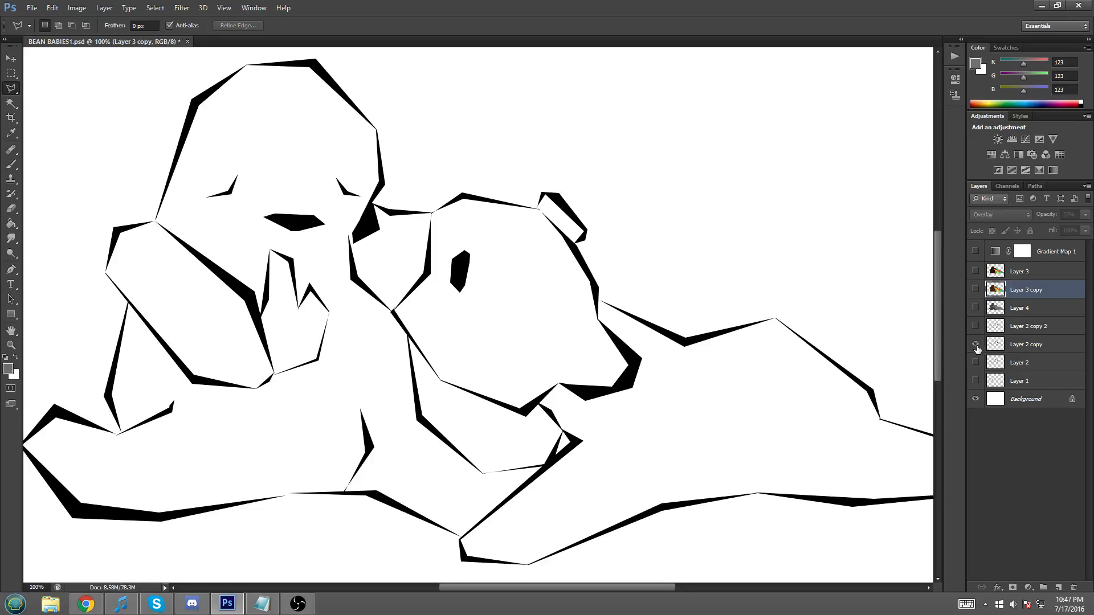
click(975, 344)
click(975, 326)
scroll(686, 398, down, 2)
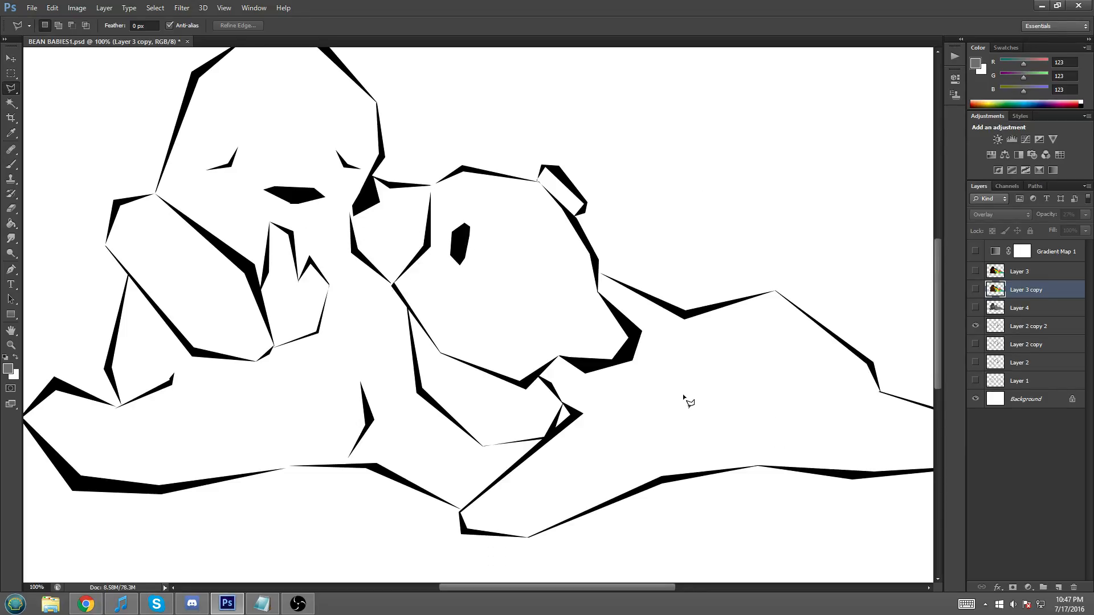
key(ctrl+0)
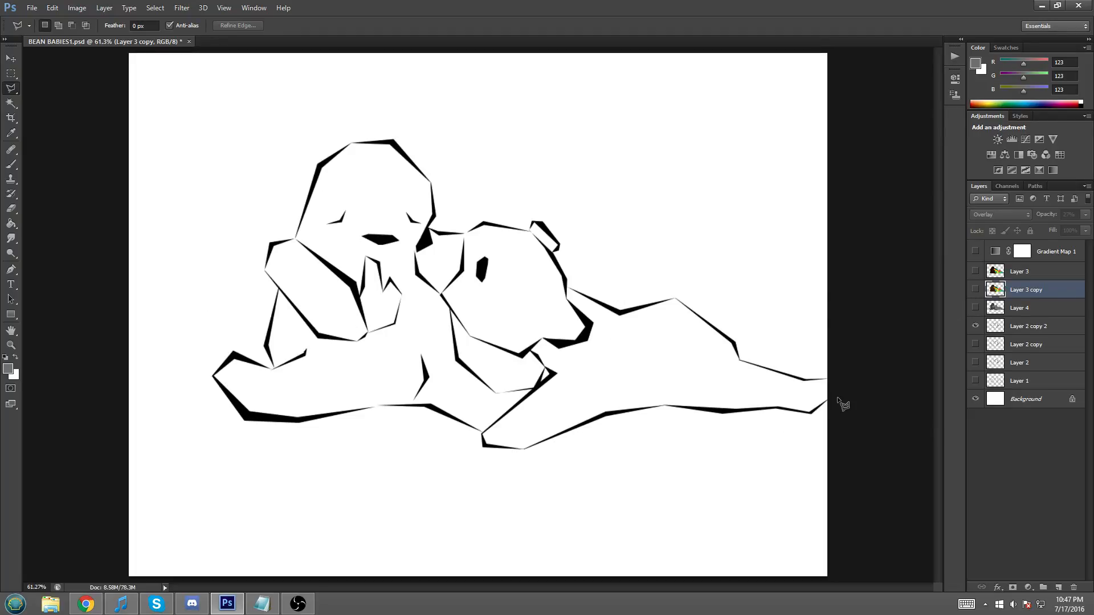
- Try cropping the canvas closer around the two characters, then undo the crop
click(15, 121)
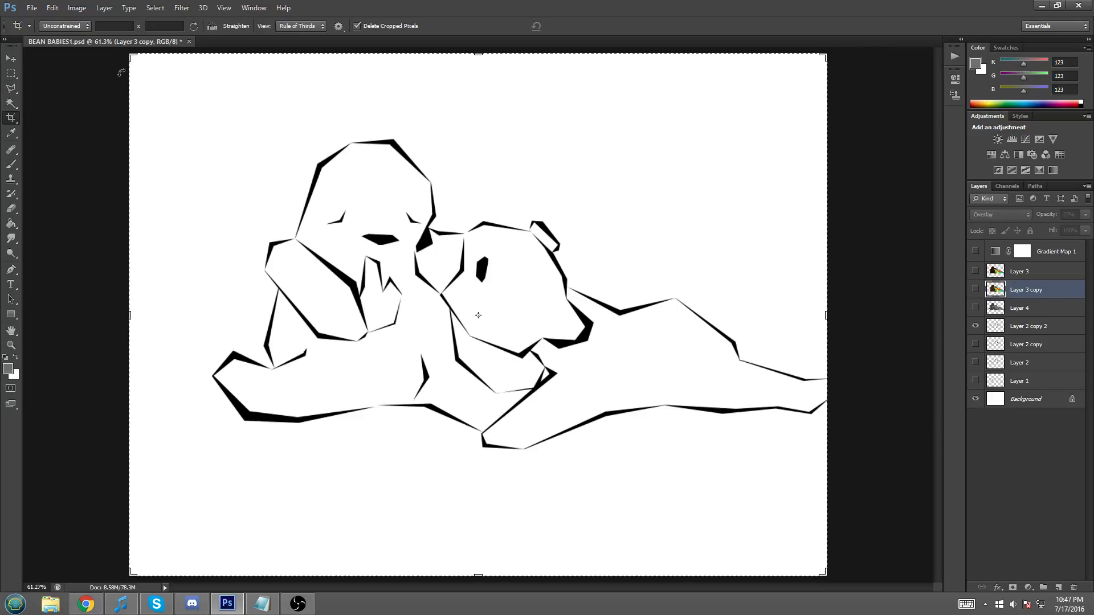
drag(130, 59, 141, 101)
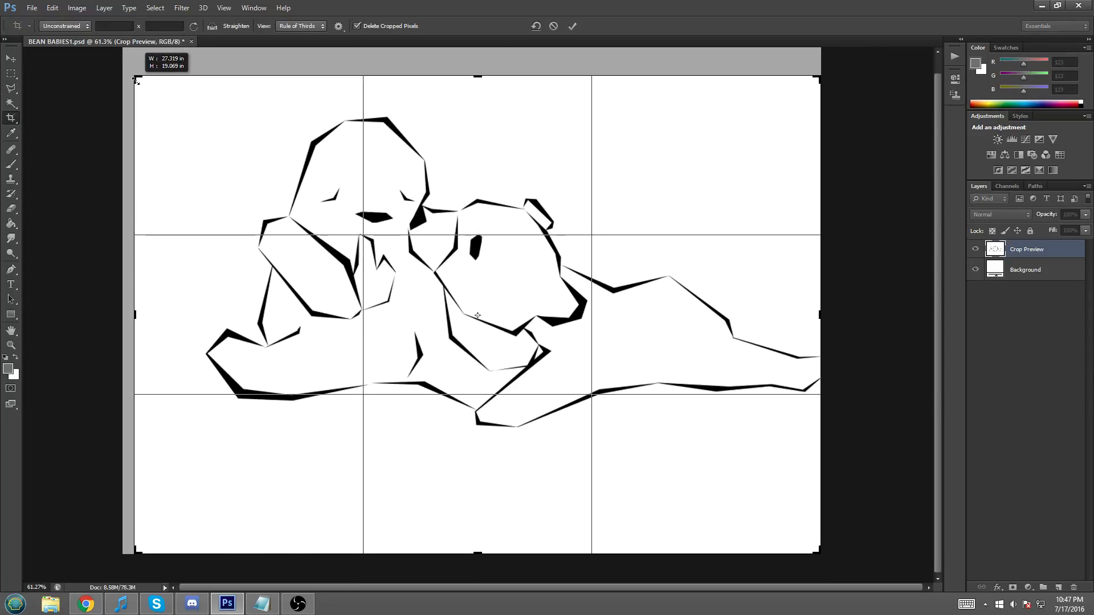
drag(479, 550, 479, 512)
drag(136, 312, 165, 312)
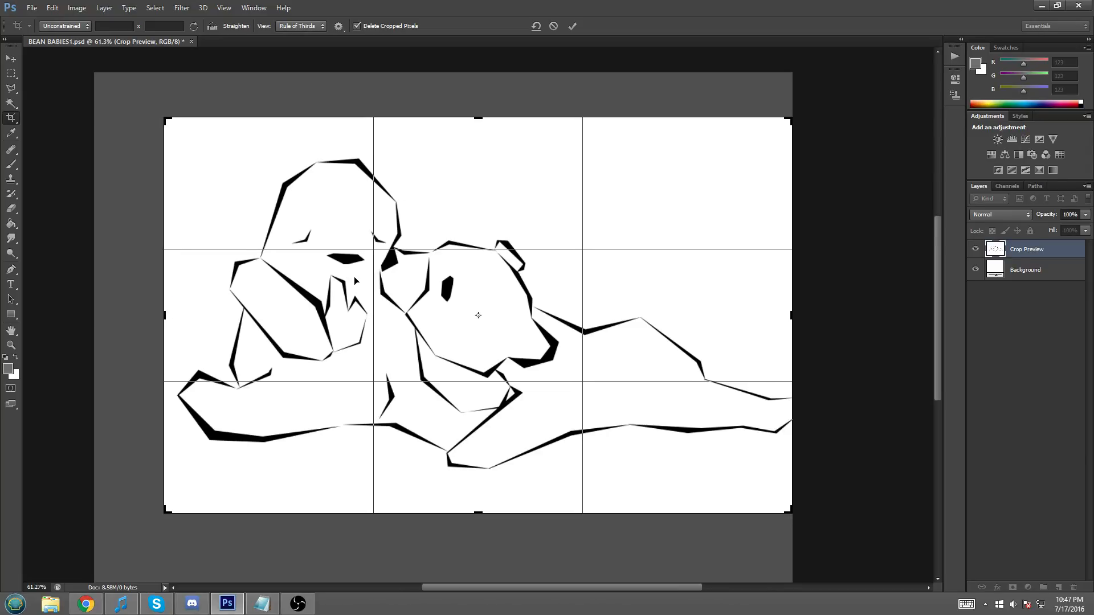
key(Return)
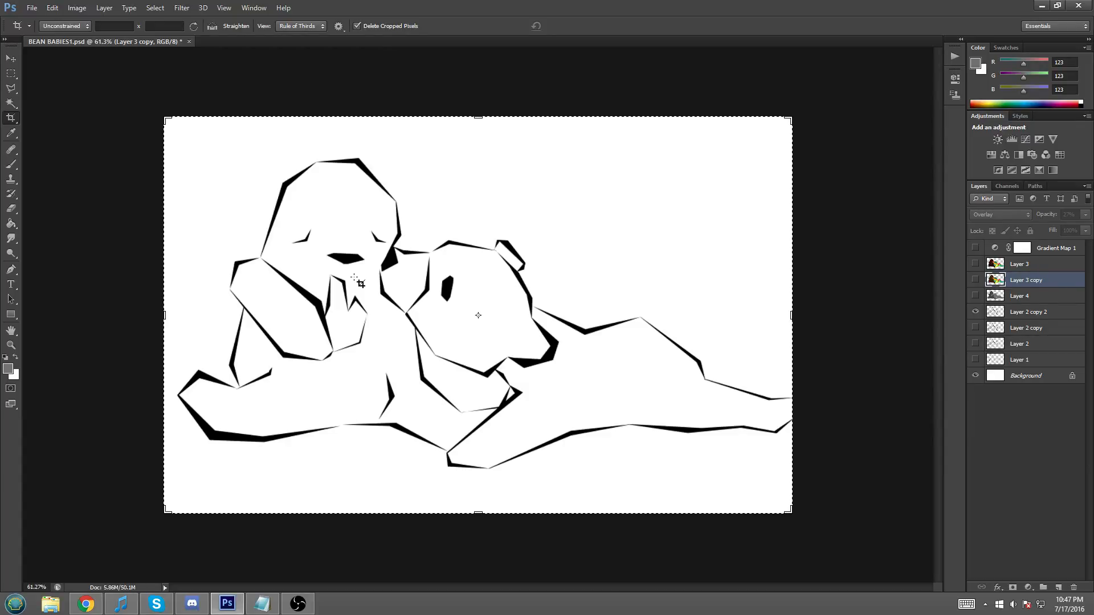
key(ctrl+z)
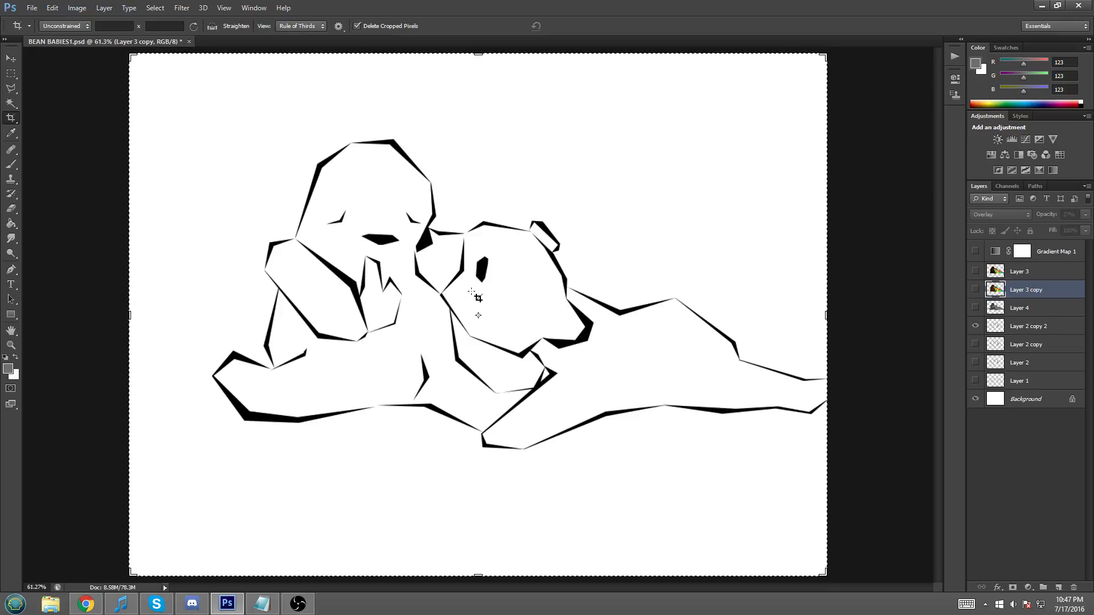
- Crop the canvas to a wider format that fits closely around the two characters, trimming the empty space above, below and beside them
drag(132, 56, 165, 93)
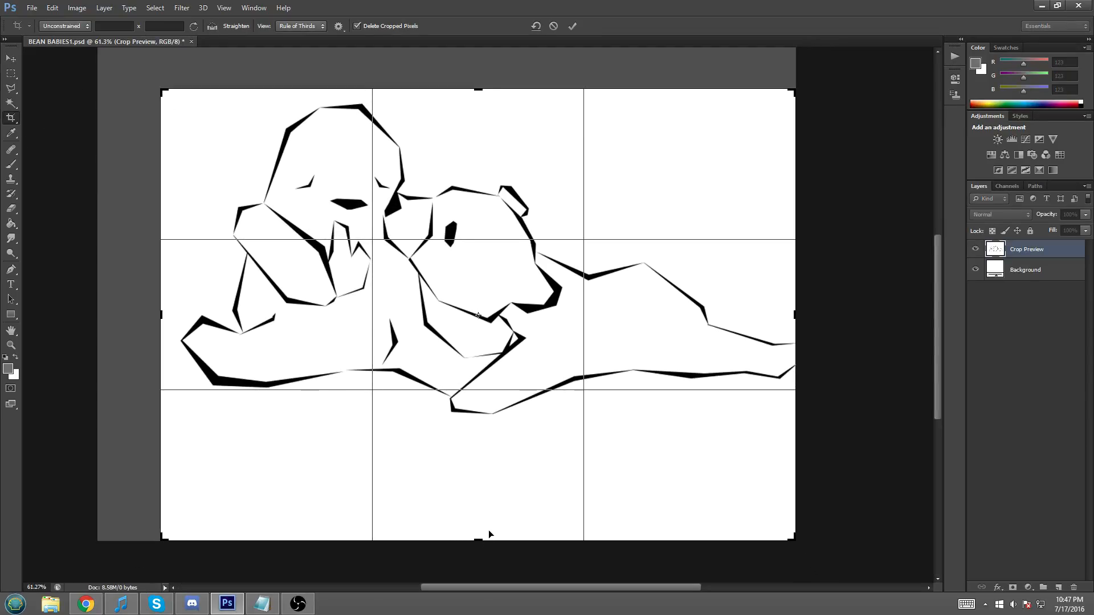
key(ctrl+plus)
drag(470, 564, 495, 510)
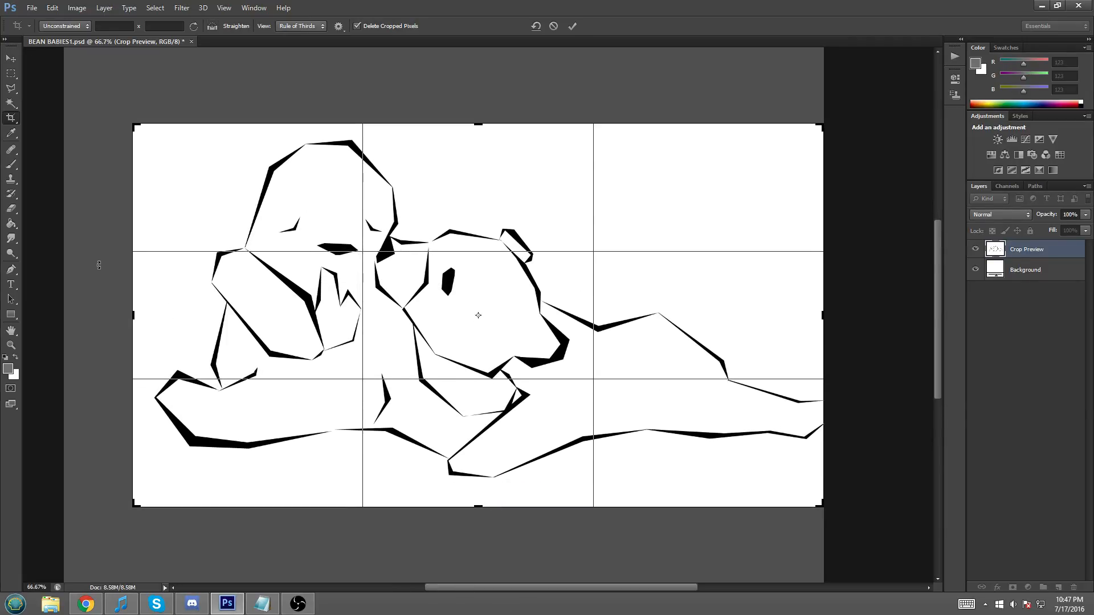
drag(135, 313, 143, 313)
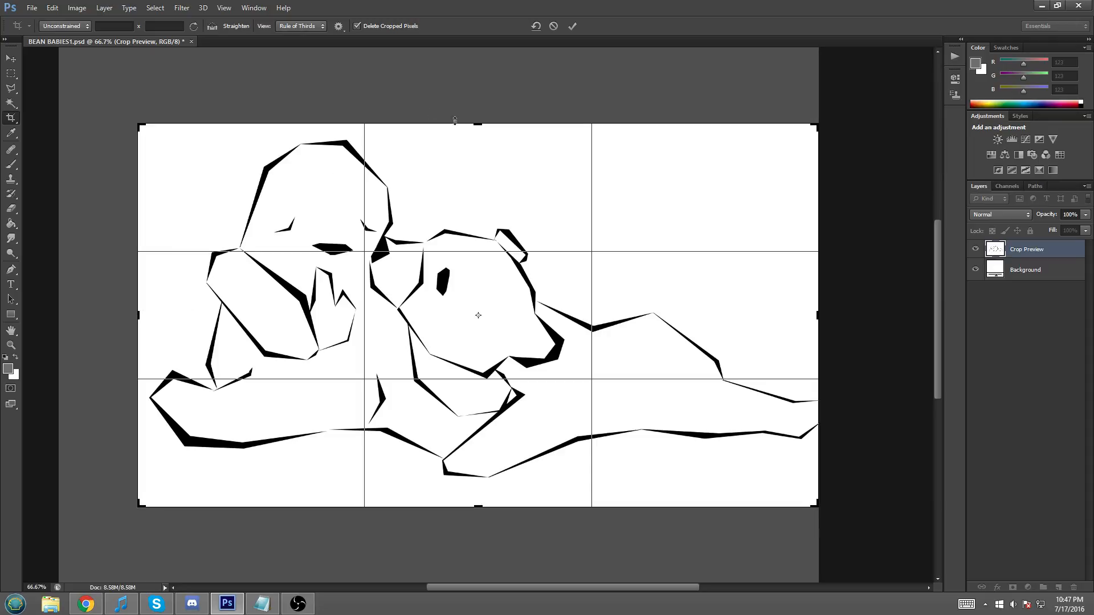
drag(474, 124, 480, 115)
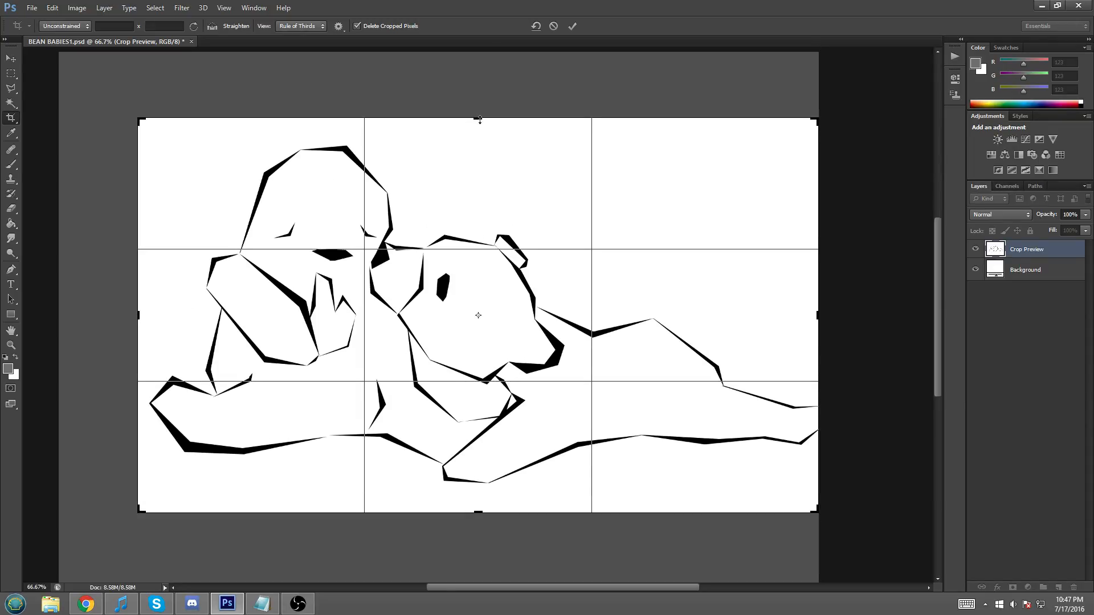
key(Return)
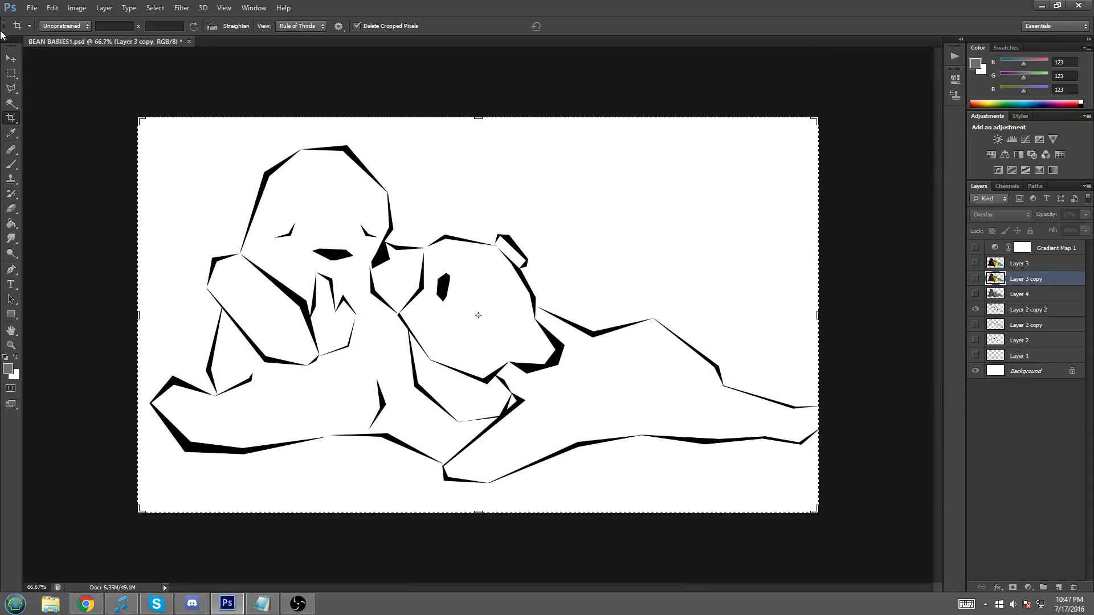
- Select Layer 4 and make its flat grey base fills visible under the line art
click(12, 74)
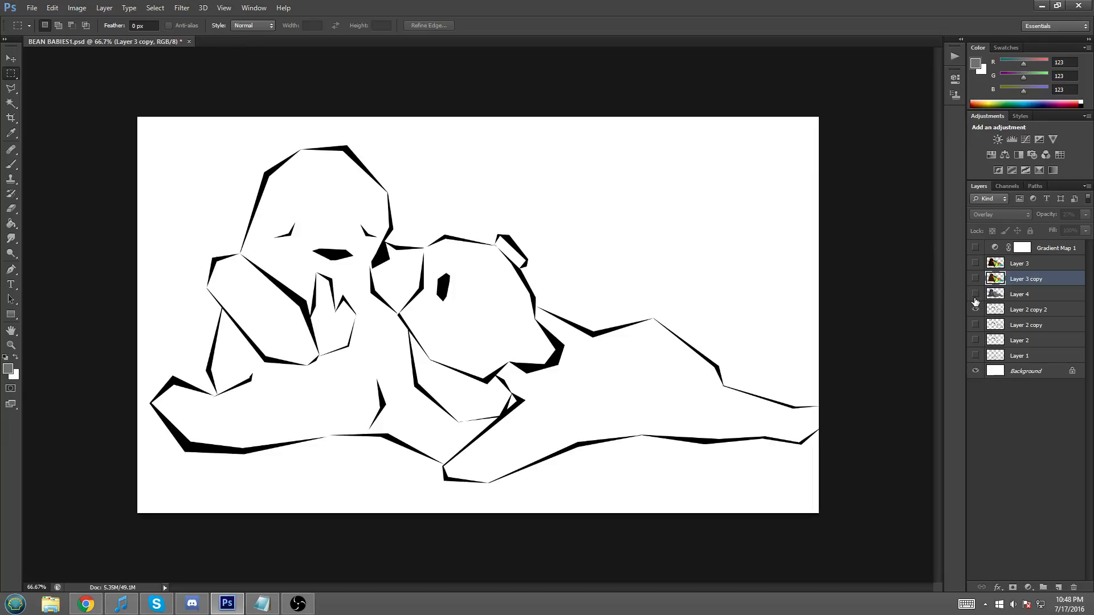
click(1042, 295)
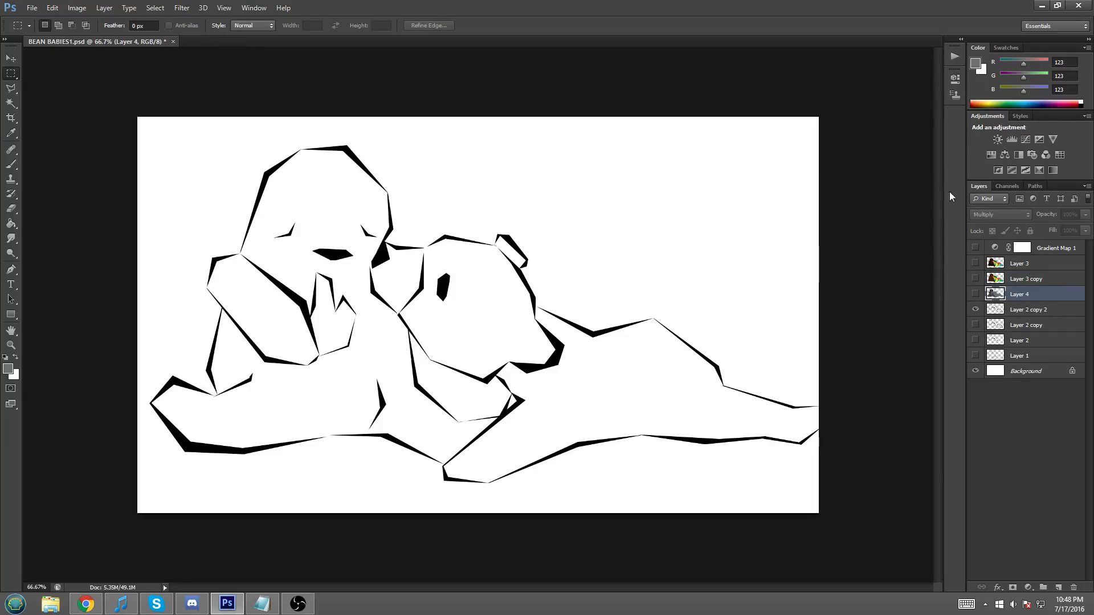
click(975, 295)
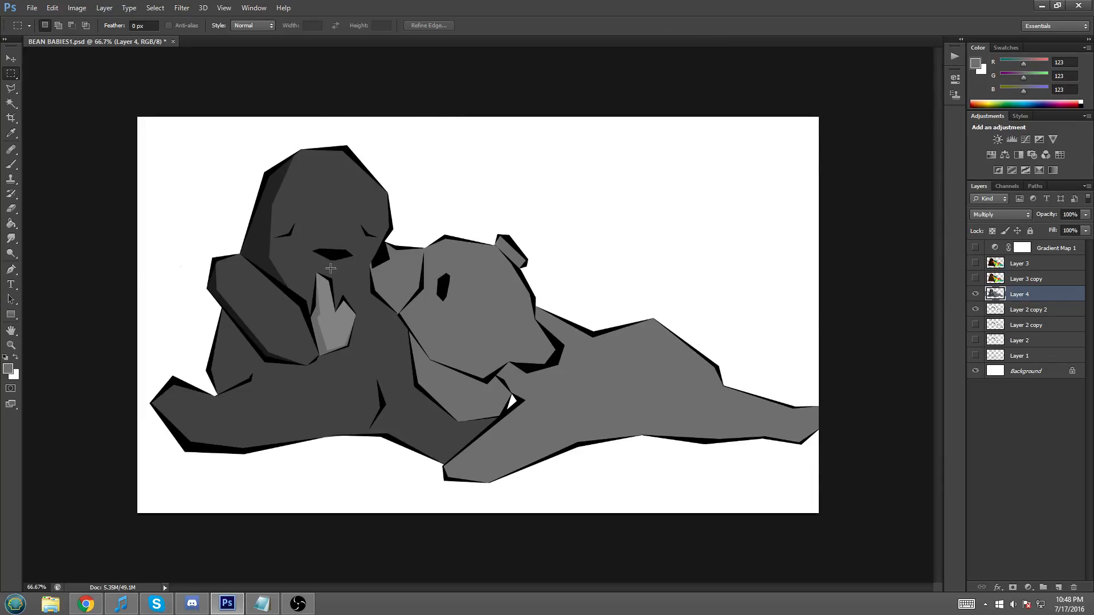
click(11, 89)
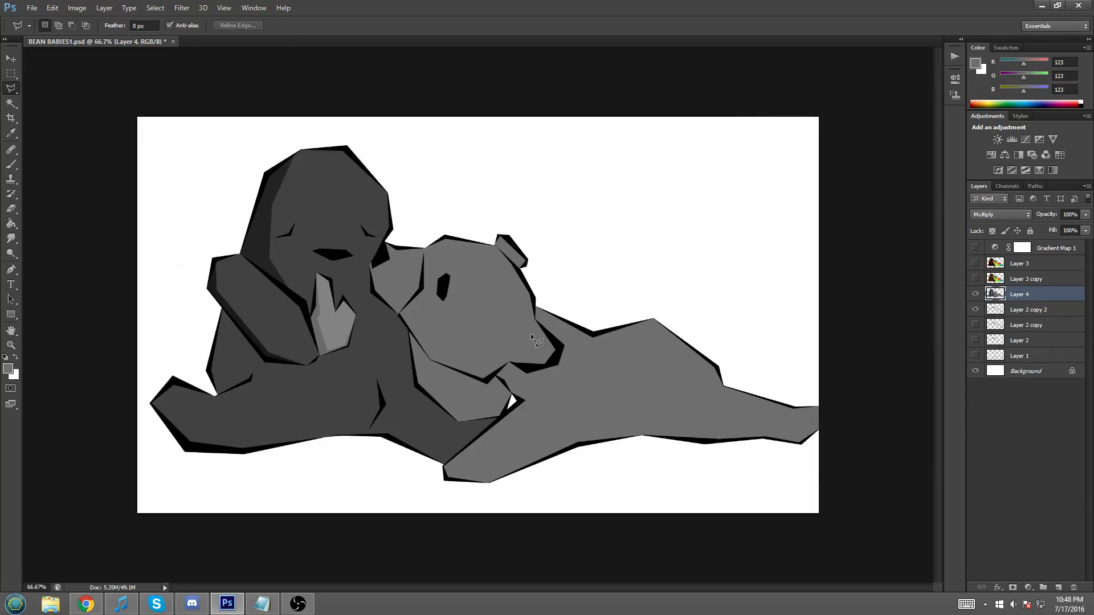
- Create a new layer directly above Layer 4 and clip it to Layer 4 with a clipping mask
key(ctrl+plus)
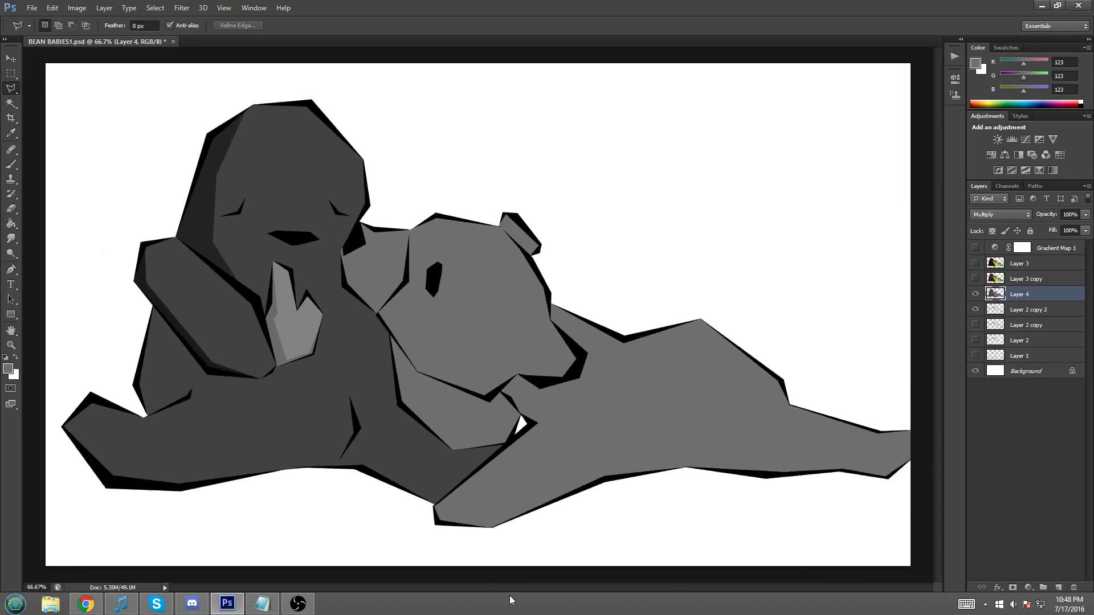
scroll(514, 591, right, 1)
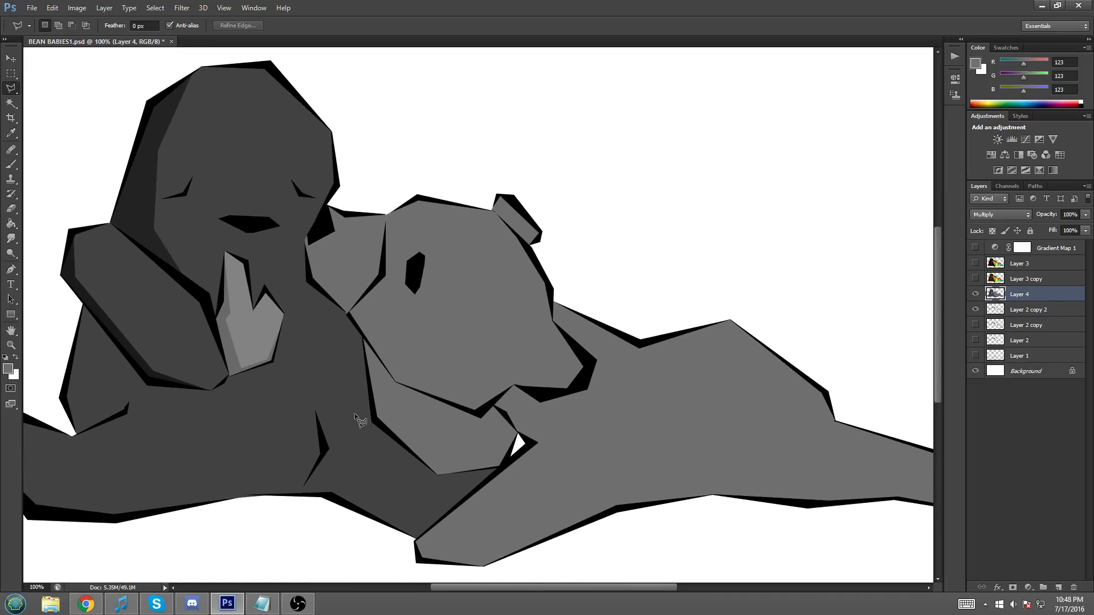
click(105, 9)
mouse_move(193, 20)
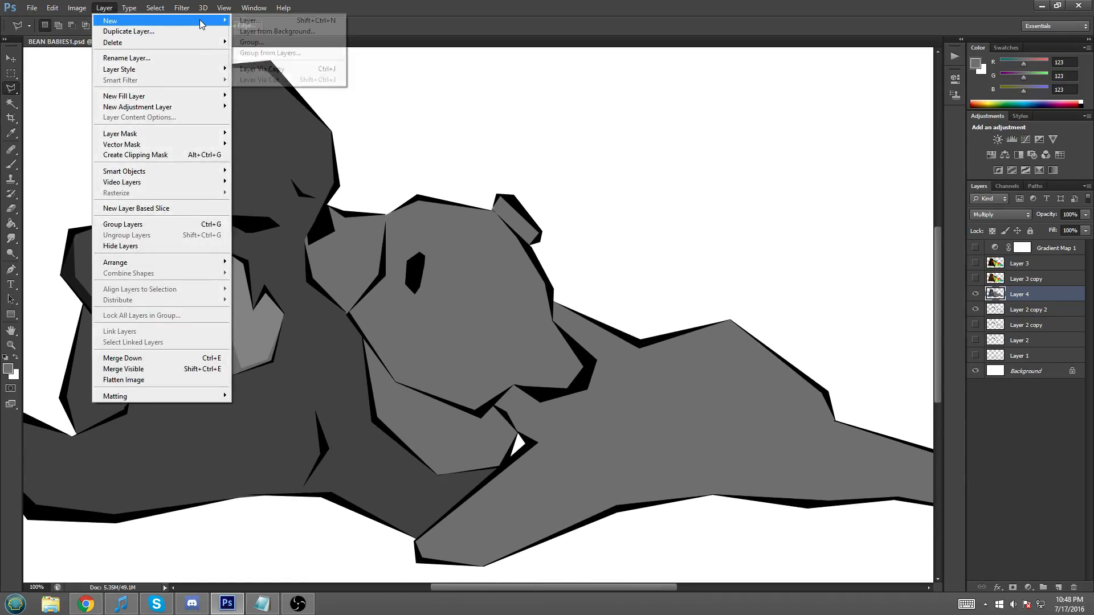
click(251, 20)
click(633, 190)
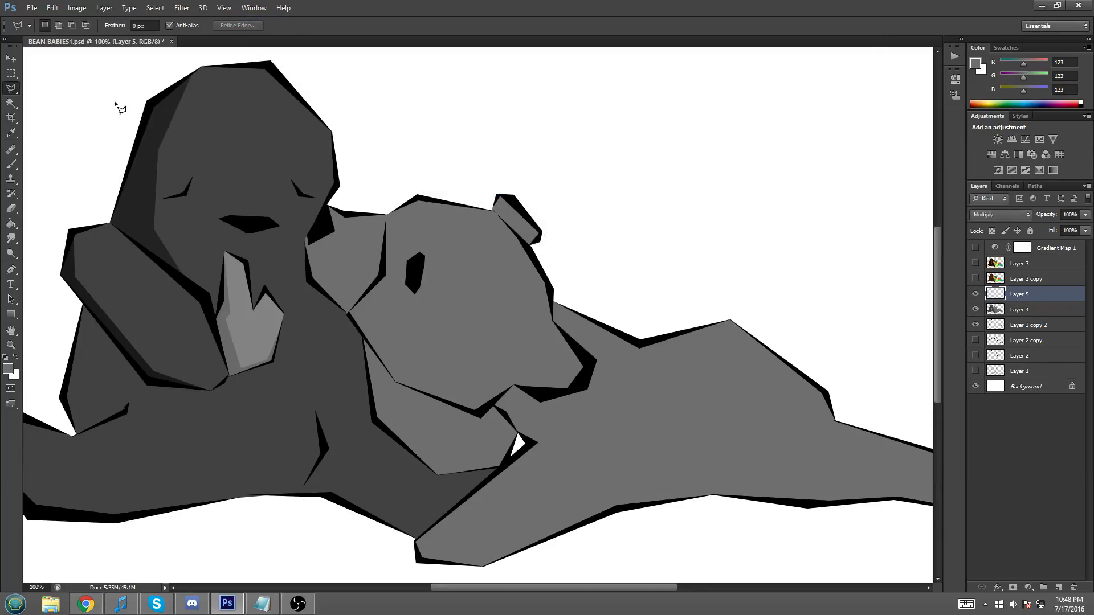
right_click(1027, 295)
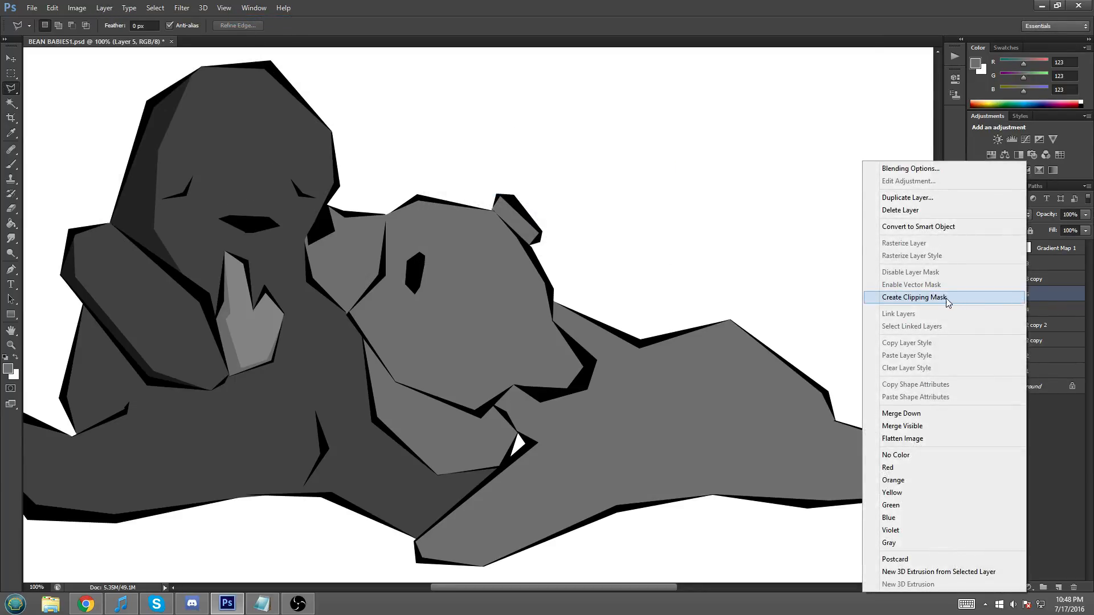
click(946, 302)
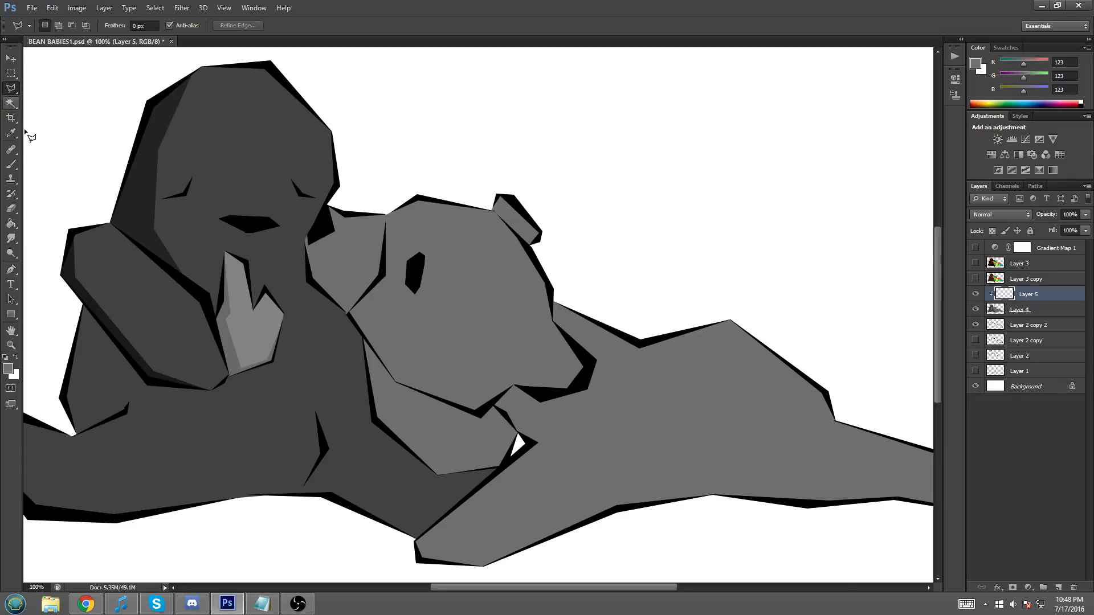
- Set up the Brush tool at size 36 px and change the clipped layer's blend mode to Multiply
click(11, 164)
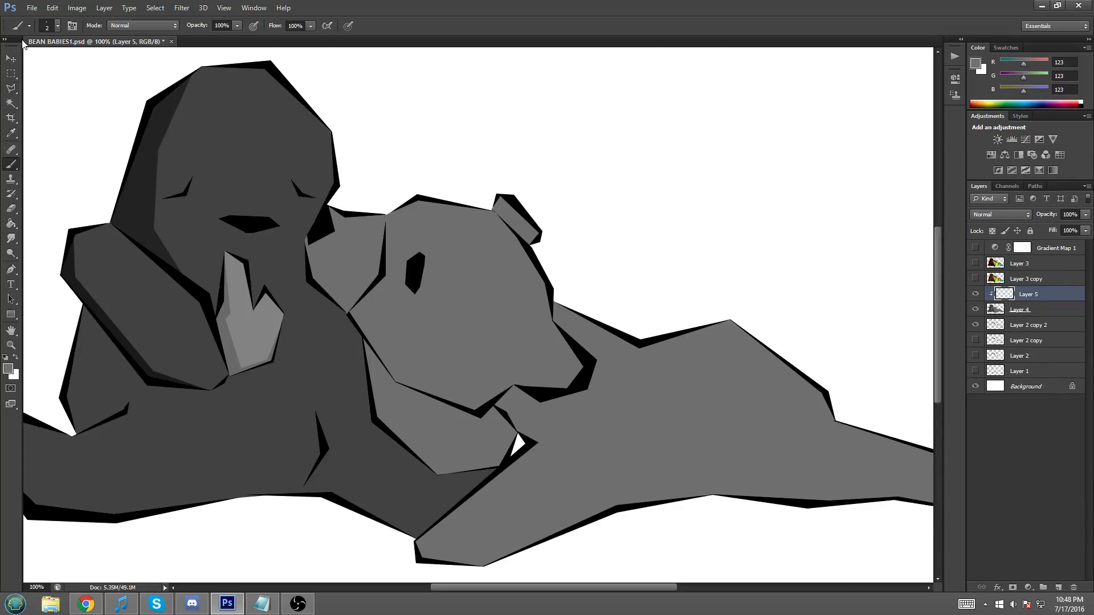
click(57, 26)
click(39, 62)
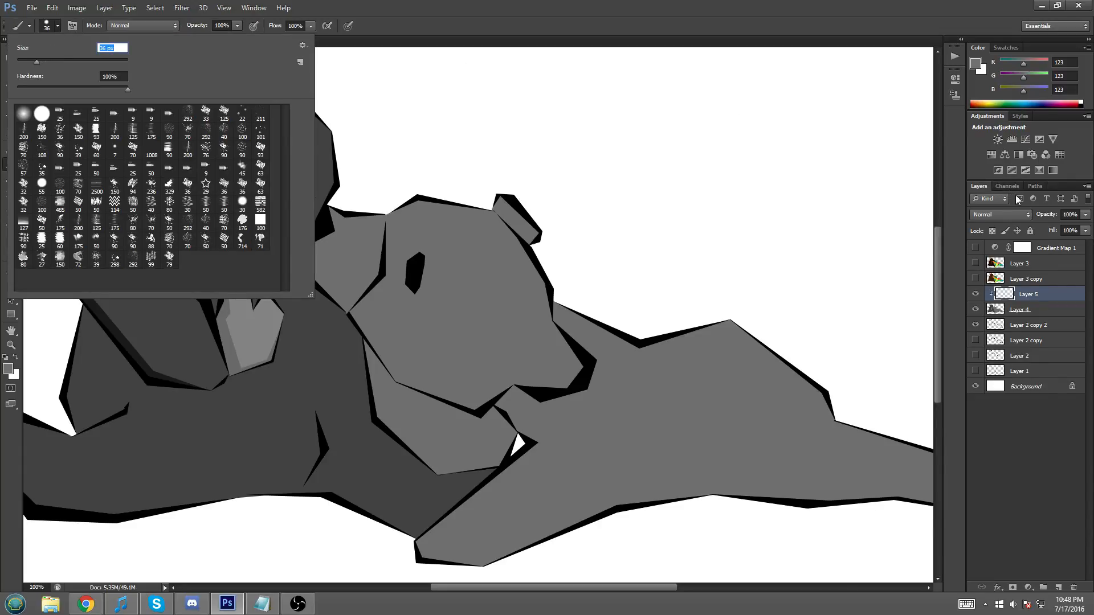
click(1008, 215)
click(991, 261)
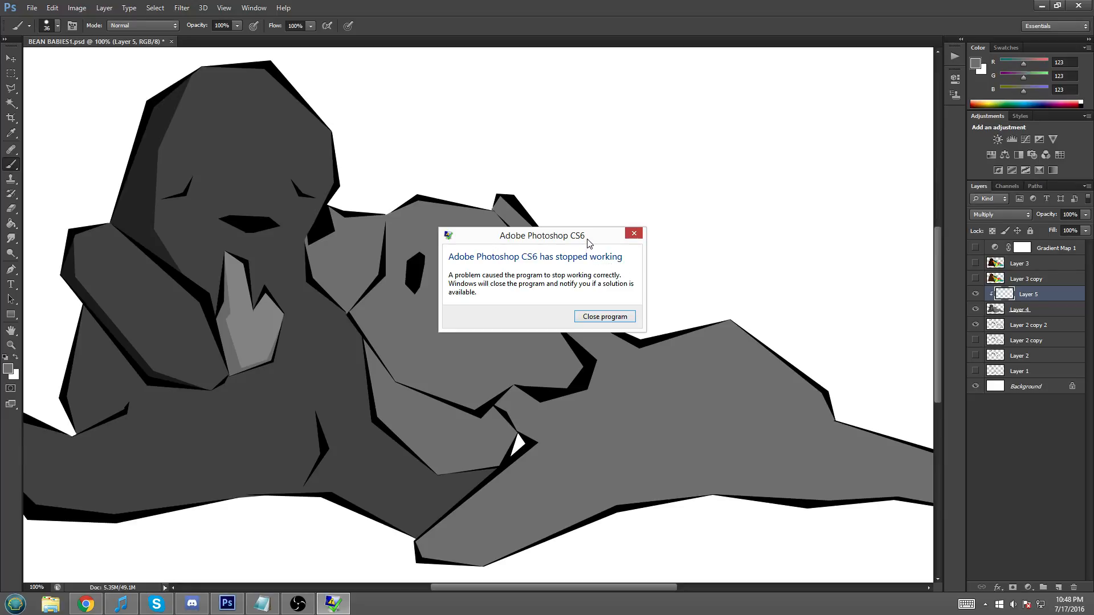
- Close the crashed program, clear the browser from view and relaunch Adobe Photoshop CS6
drag(589, 241, 719, 186)
click(742, 259)
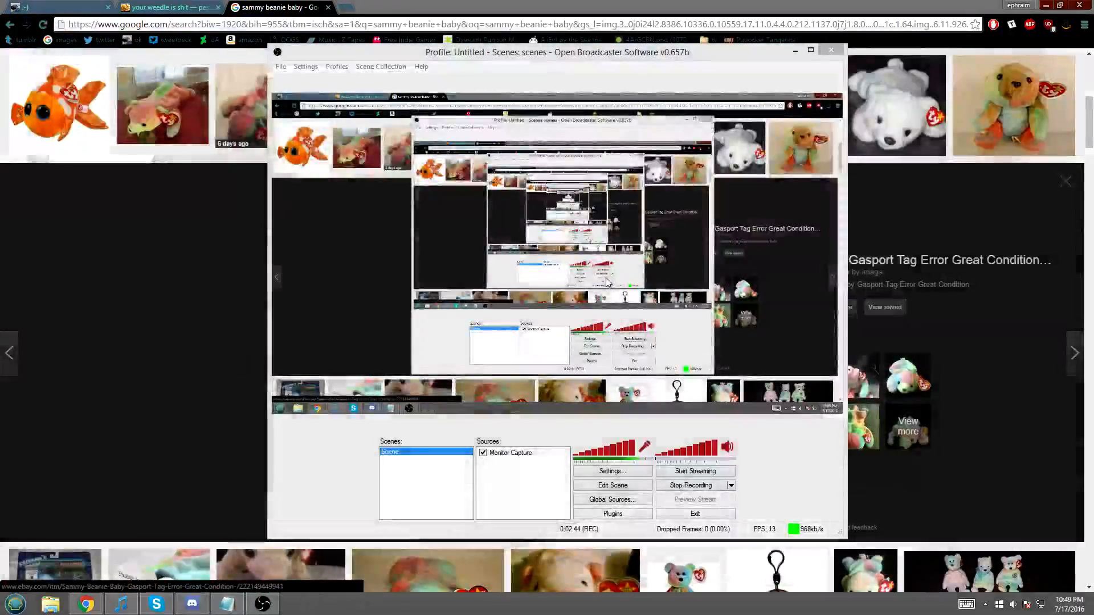
click(1046, 5)
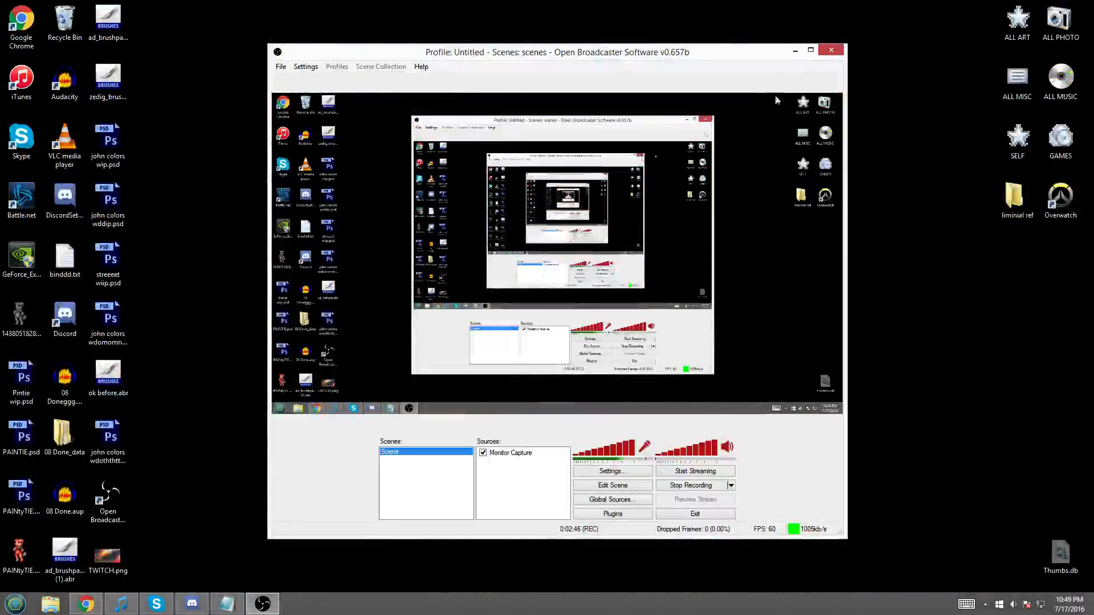
click(16, 603)
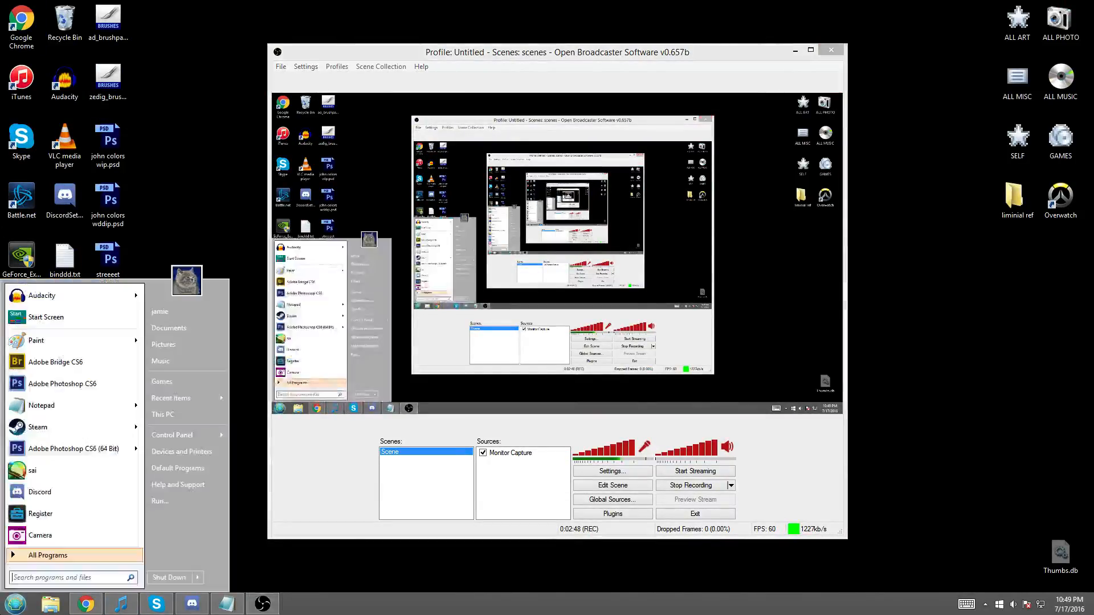
click(76, 393)
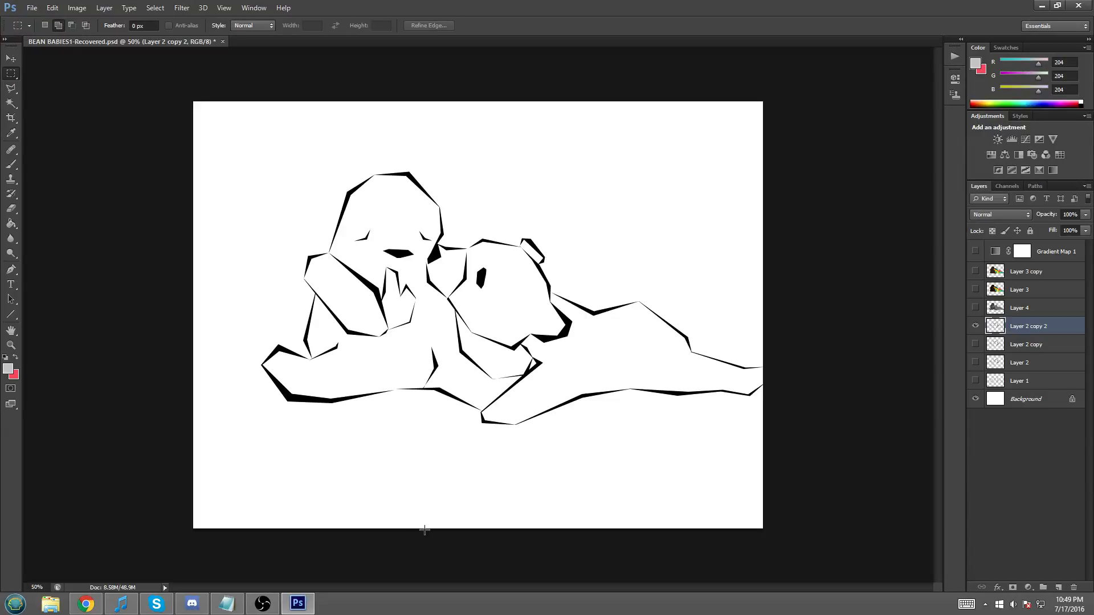
- Select Layer 4 in the recovered document and turn on its visibility to show the flat grey fills
click(985, 313)
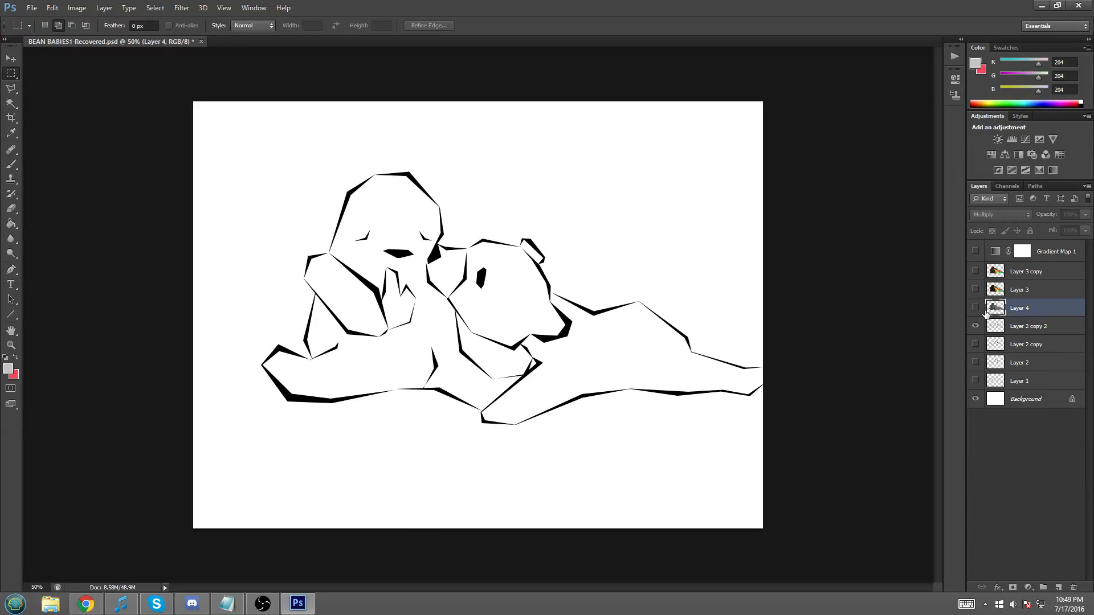
click(975, 308)
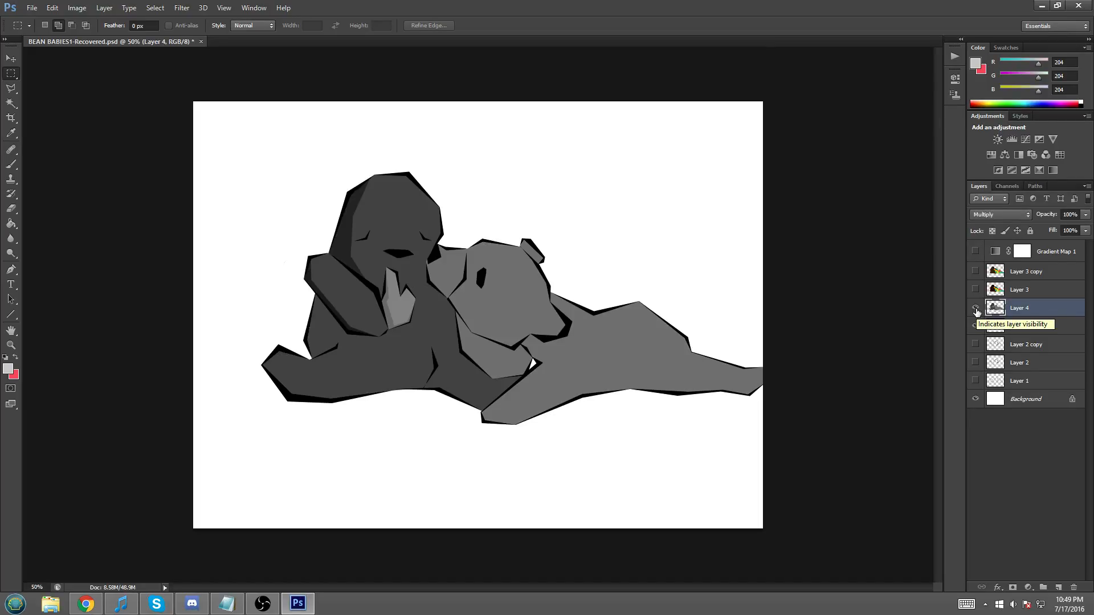
key(ctrl+plus)
key(ctrl+plus)
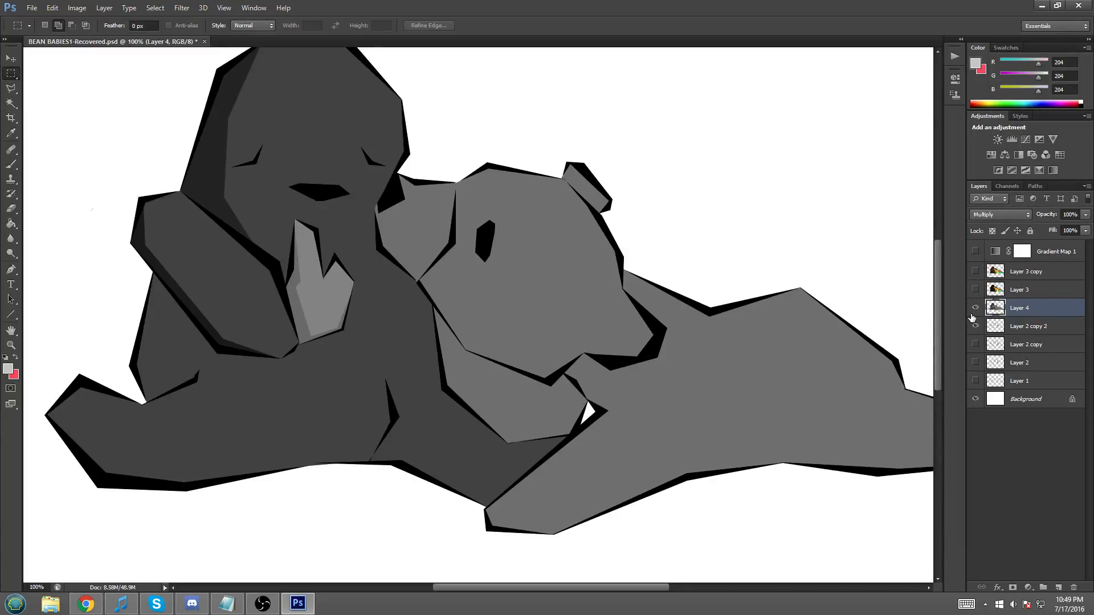
key(ctrl+minus)
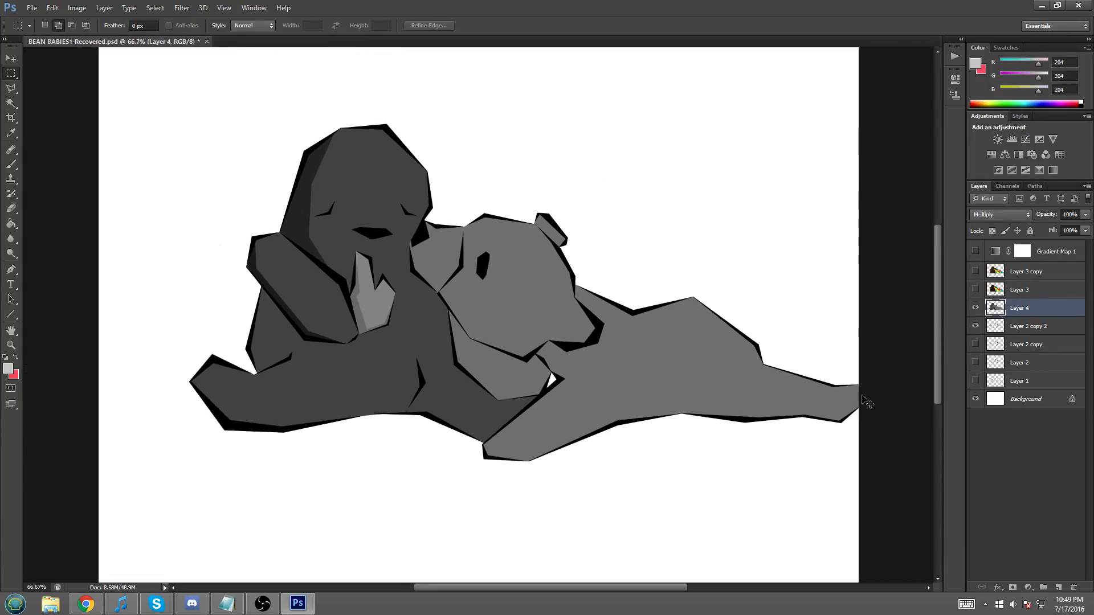
key(ctrl+minus)
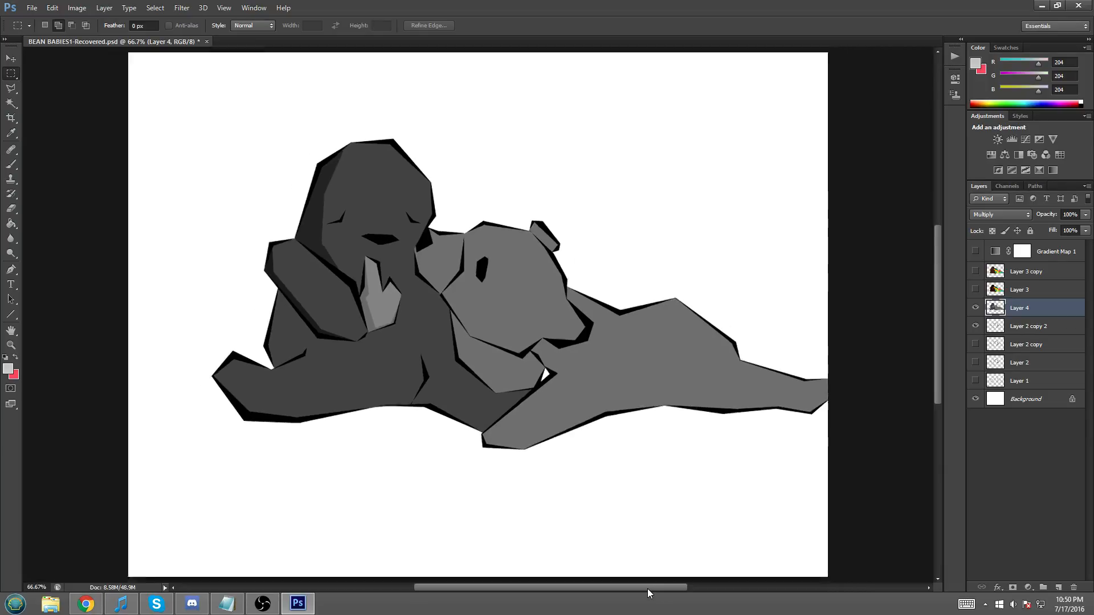
- Crop the canvas closer around the two figures, trimming the blank margins above, below and beside the left figure
click(12, 118)
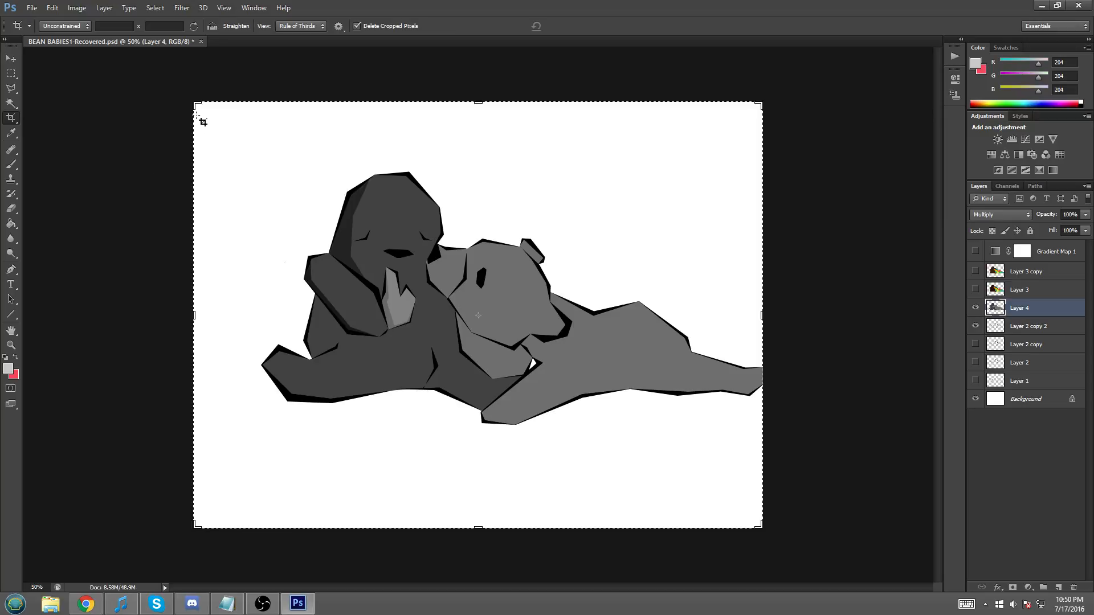
drag(191, 103, 204, 126)
drag(480, 503, 494, 466)
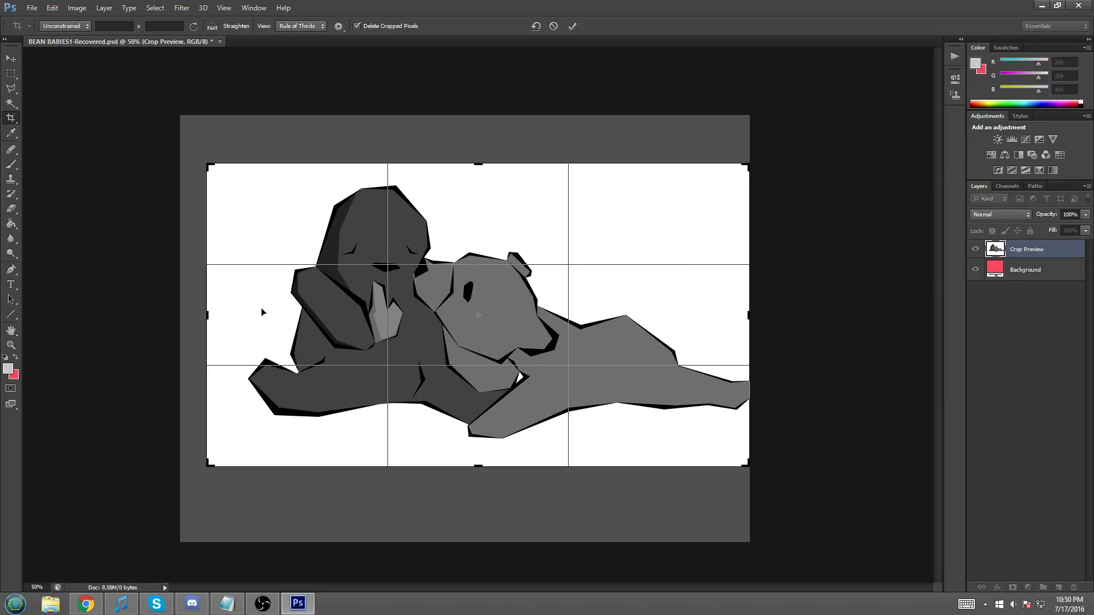
drag(206, 315, 222, 315)
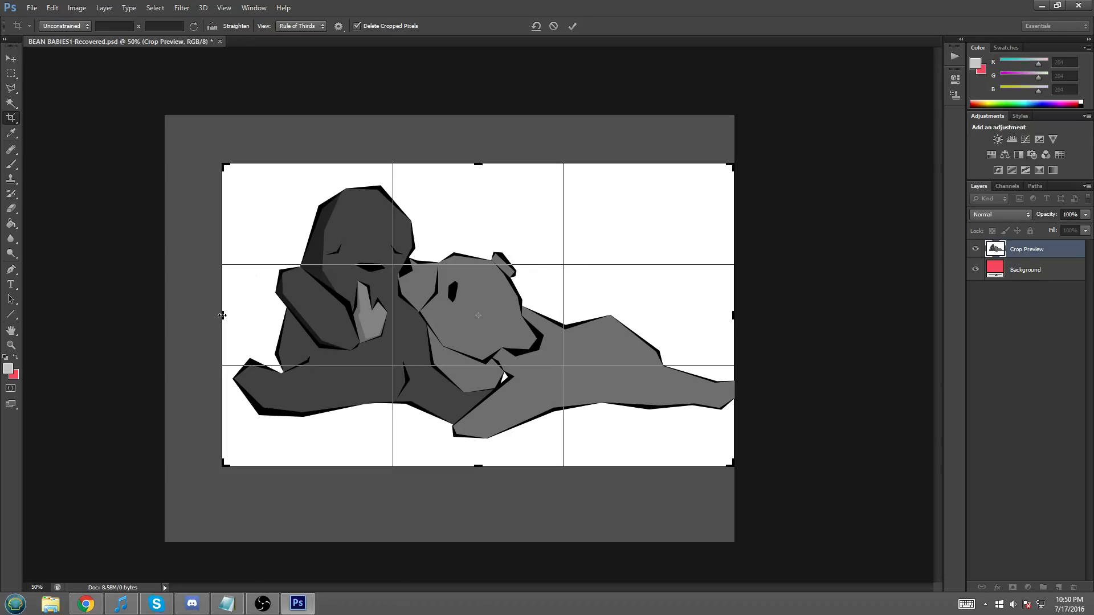
key(Return)
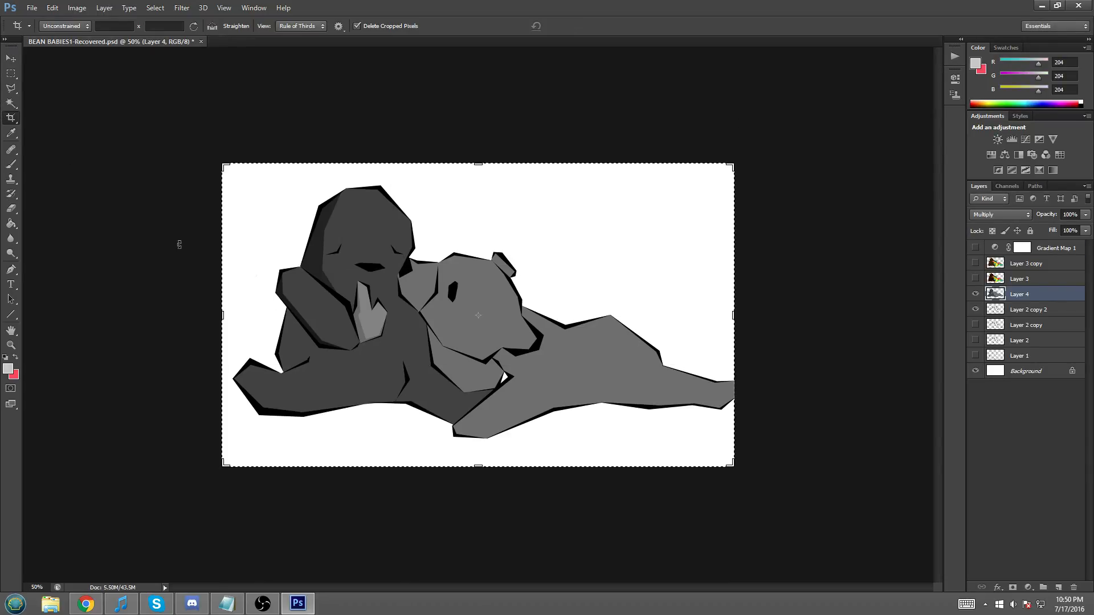
- Crop a thin strip off the canvas's left edge and extend its right edge slightly past the cut-off foot
drag(221, 314, 225, 313)
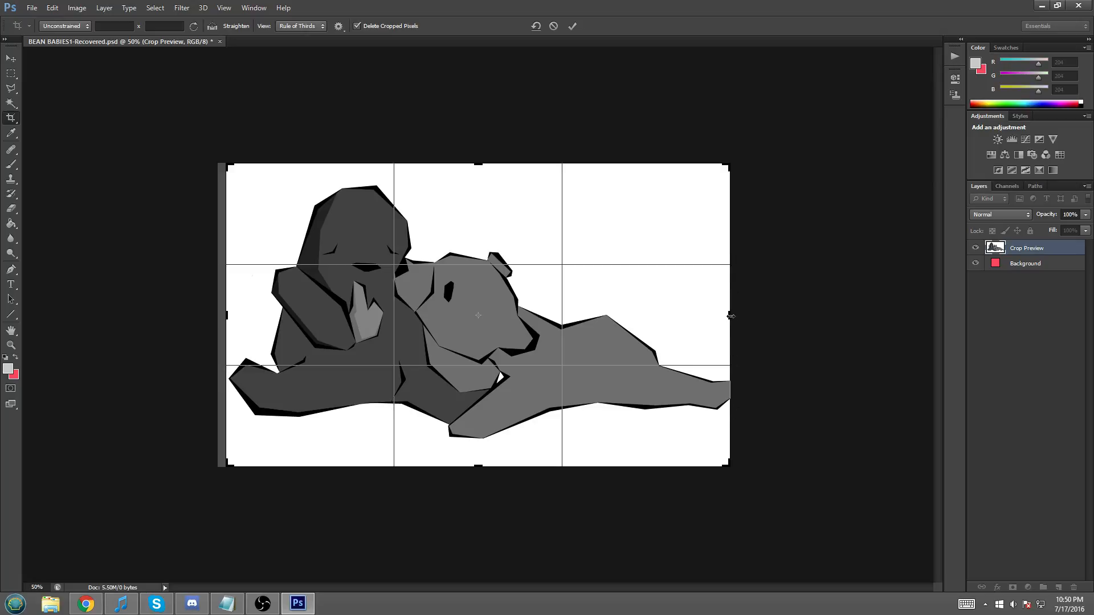
drag(729, 314, 733, 313)
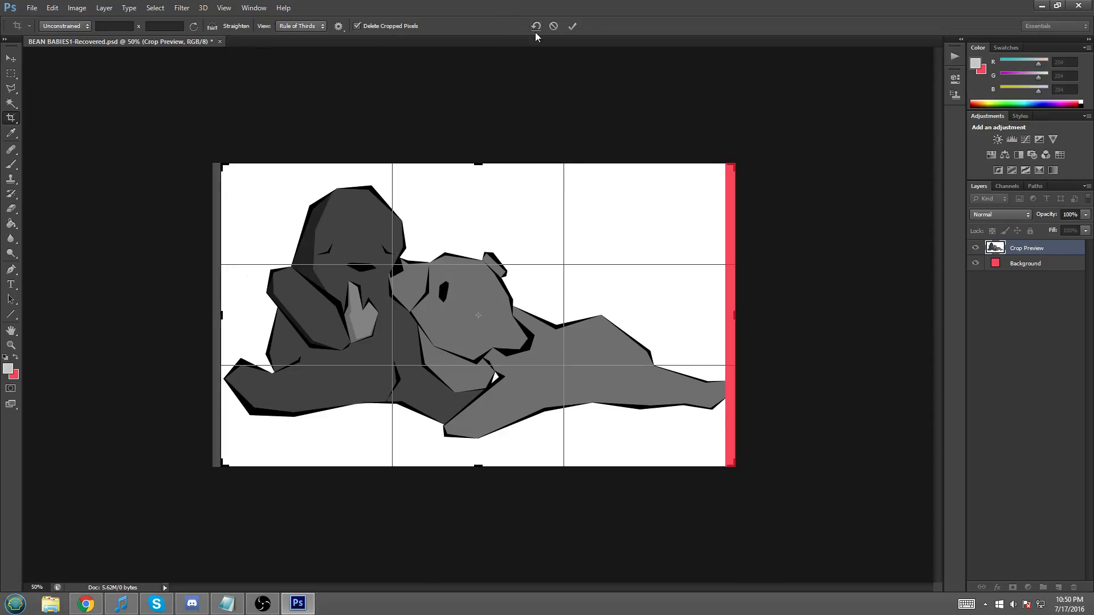
click(576, 26)
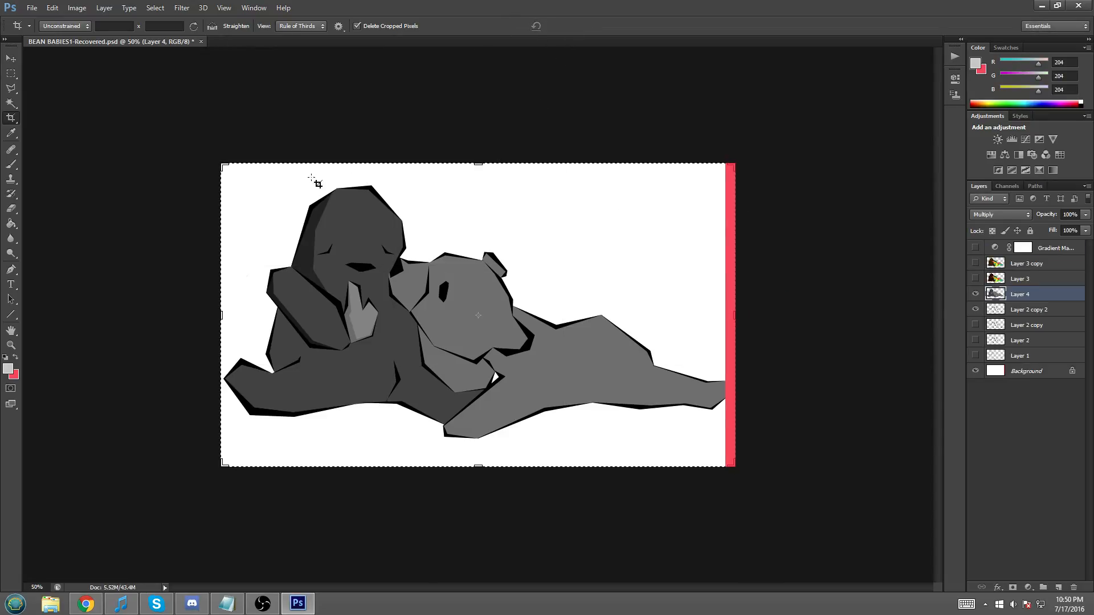
- Select the Background layer and set the background colour to white
click(10, 73)
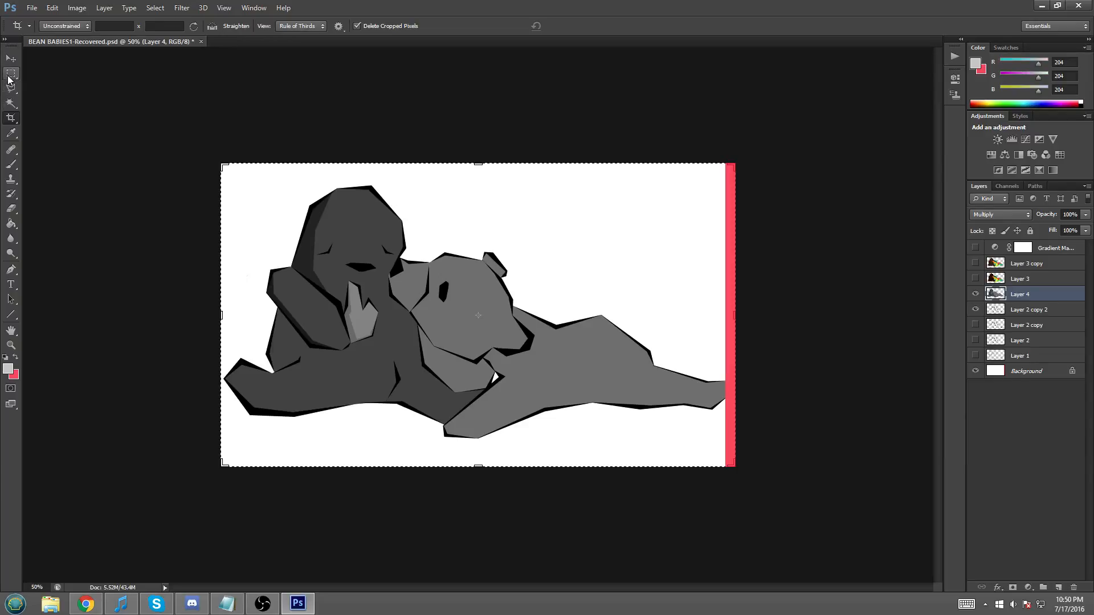
click(1030, 371)
click(983, 72)
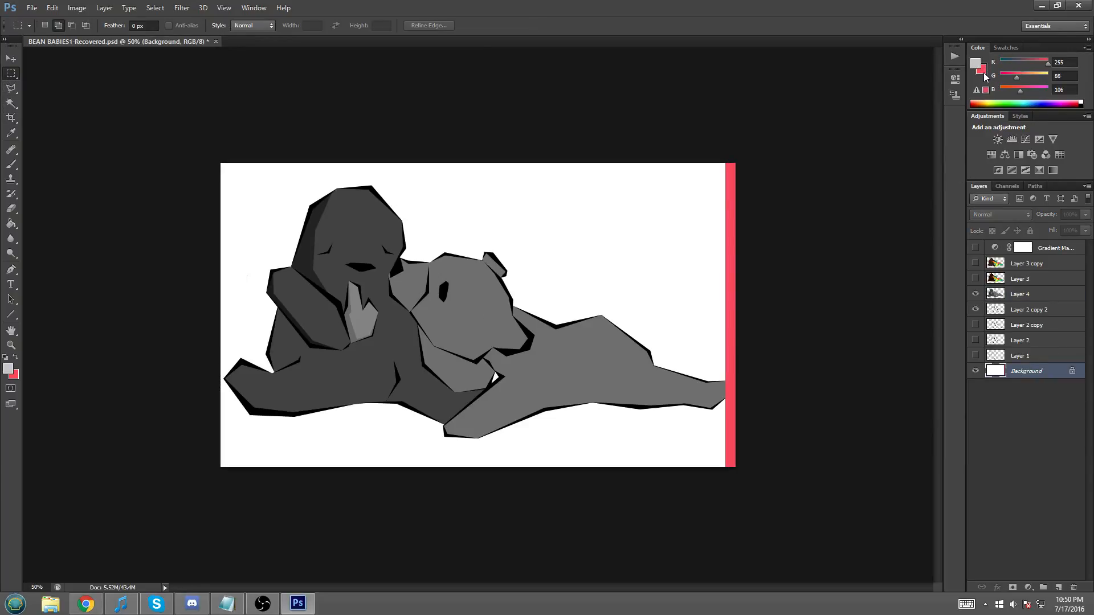
click(980, 72)
drag(712, 148, 694, 121)
click(941, 117)
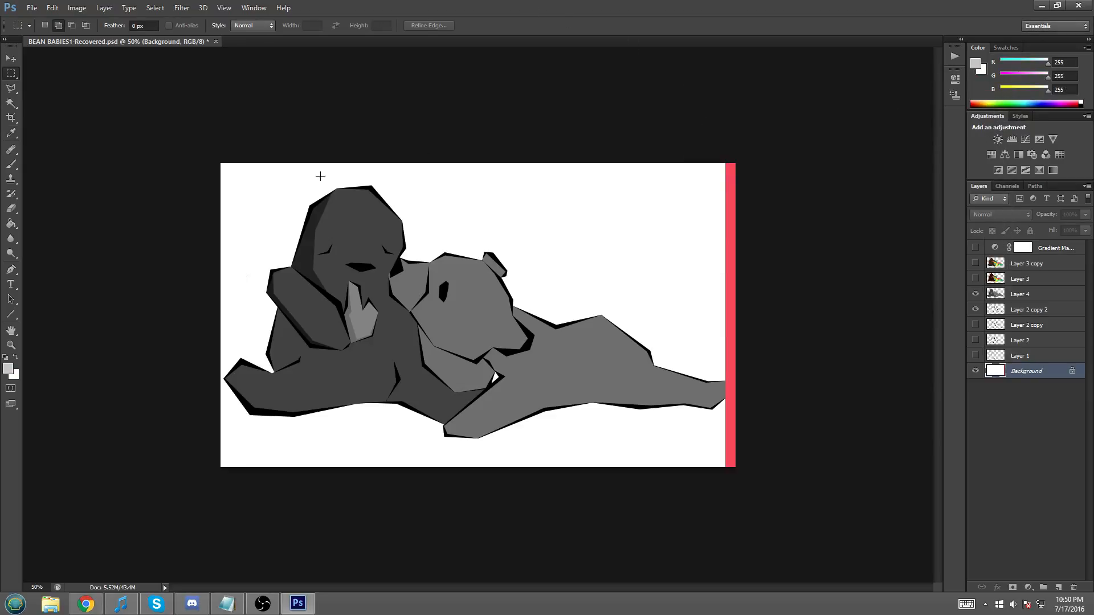
- Set the foreground colour to white and fill the red strip along the canvas's right edge with the Paint Bucket
click(11, 223)
click(975, 67)
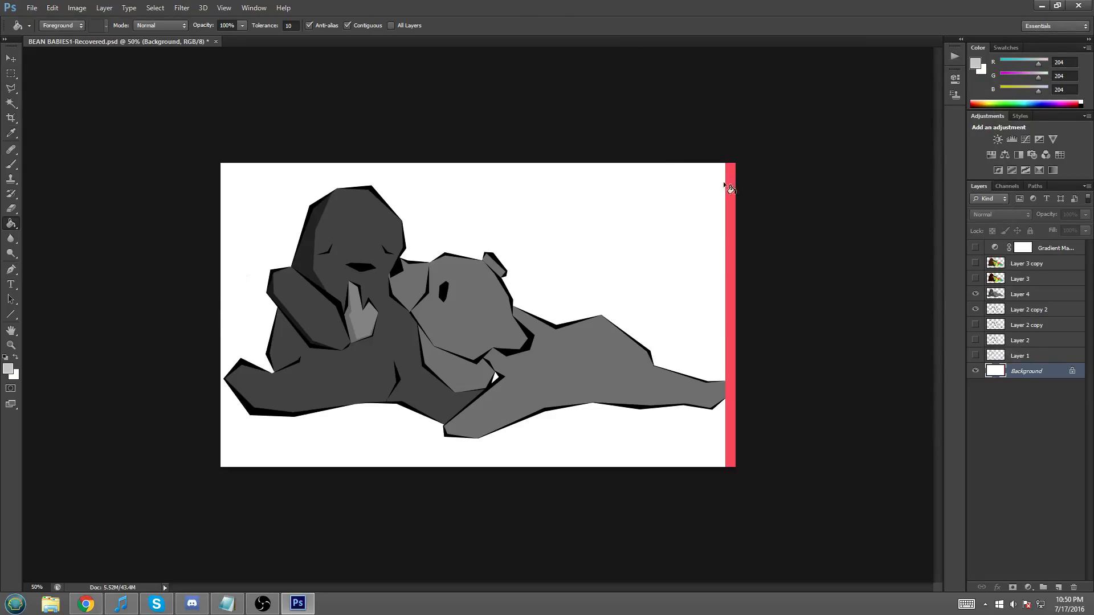
click(976, 70)
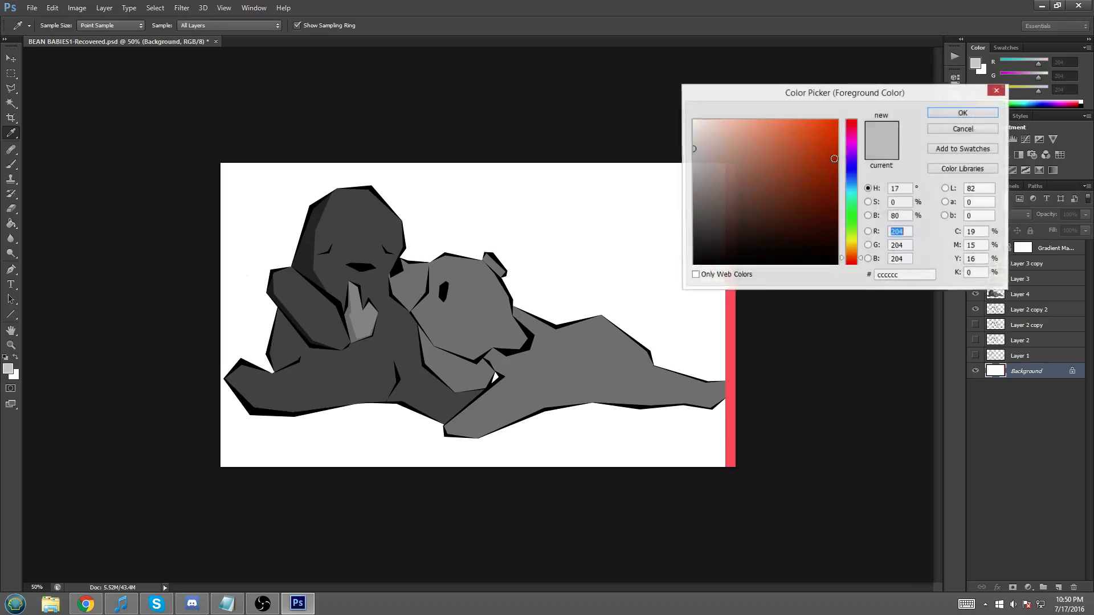
click(945, 116)
click(727, 280)
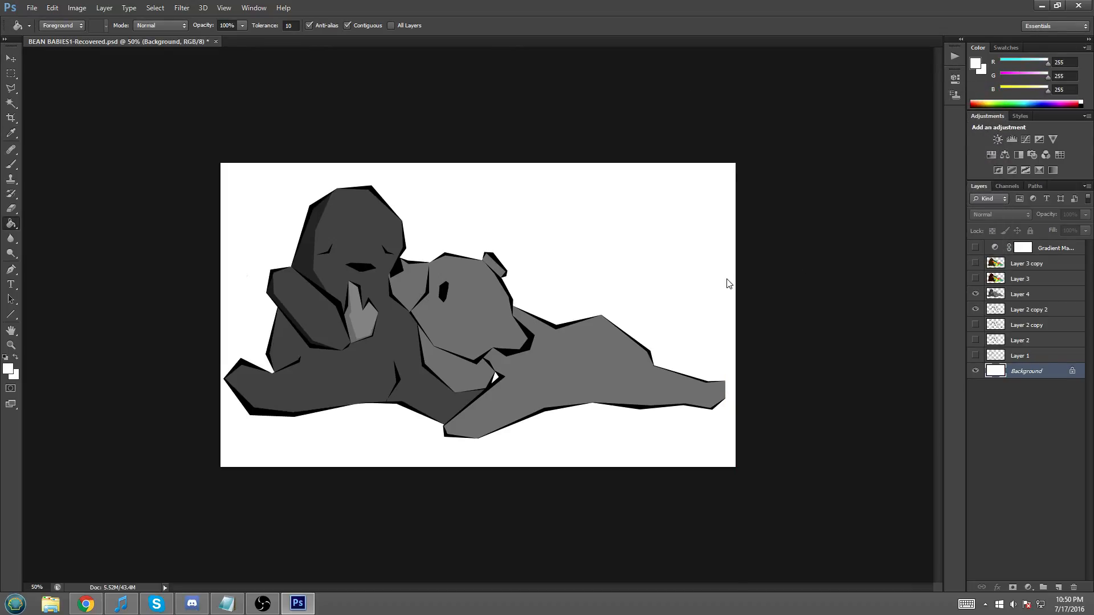
- Duplicate the line art layer Layer 2 copy 2 and hide the original layer
click(1032, 308)
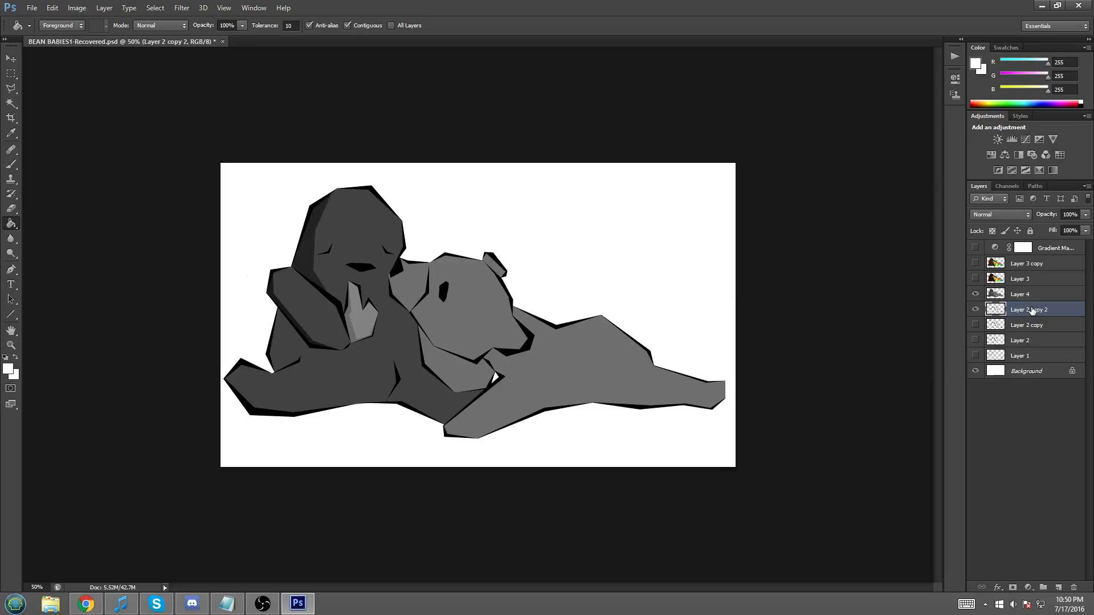
right_click(1032, 307)
click(883, 196)
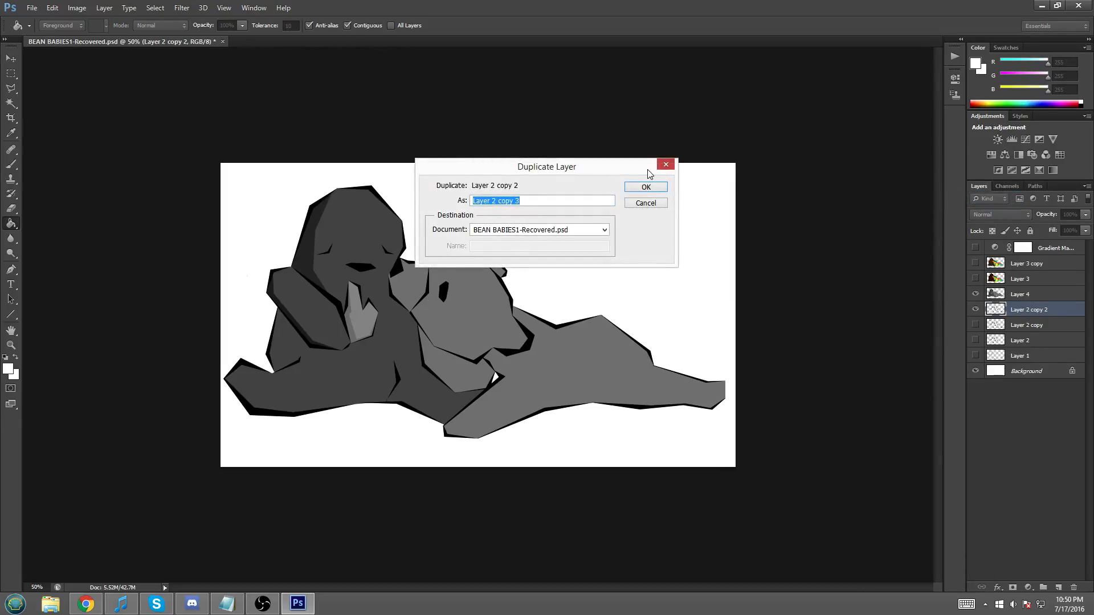
click(645, 189)
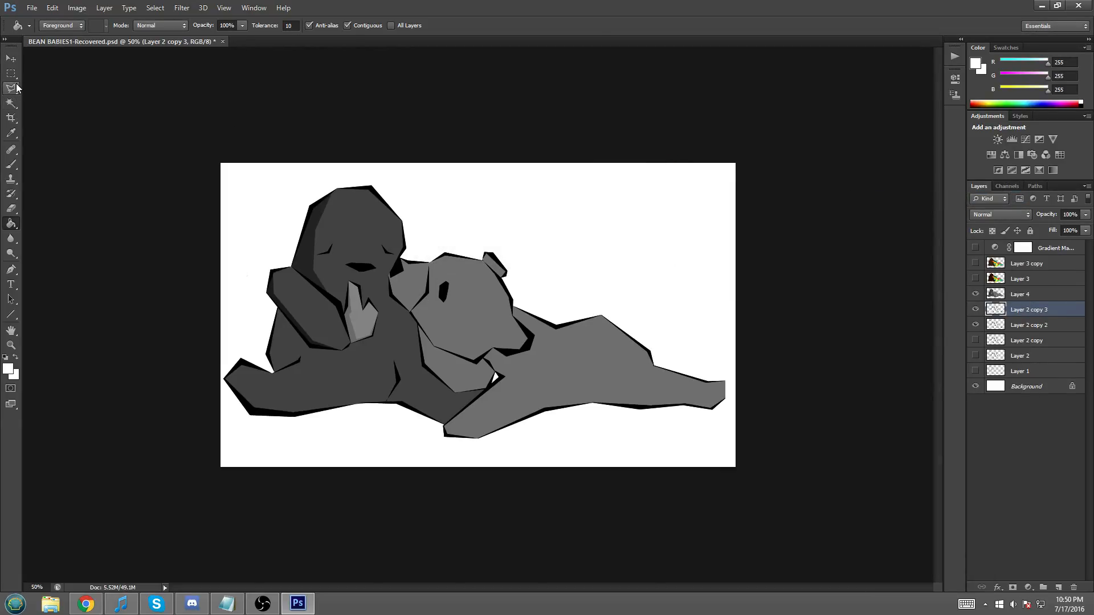
key(ctrl+plus)
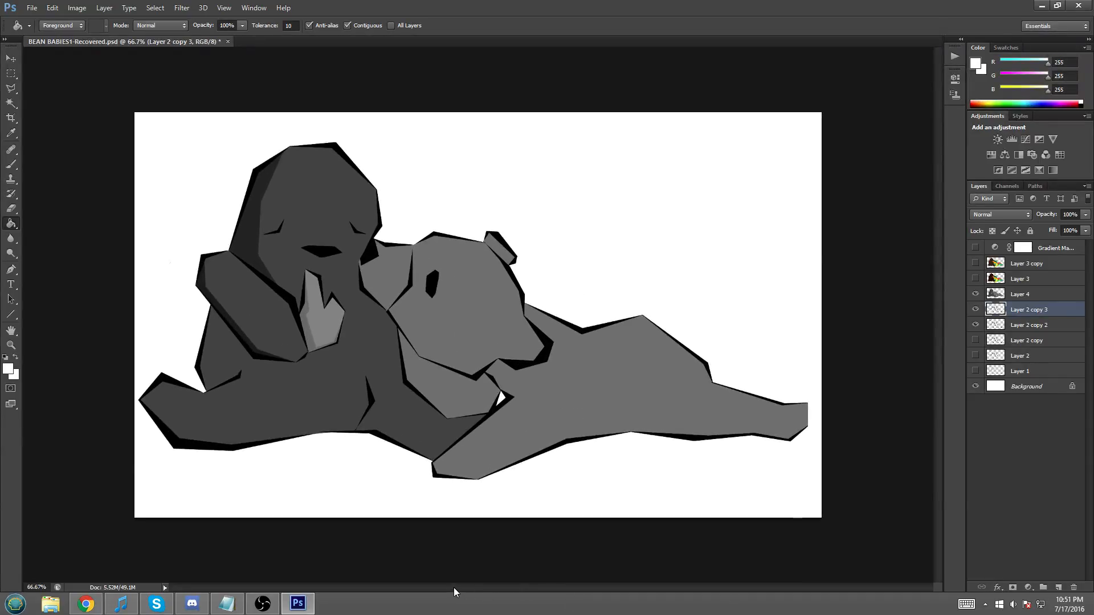
key(ctrl+plus)
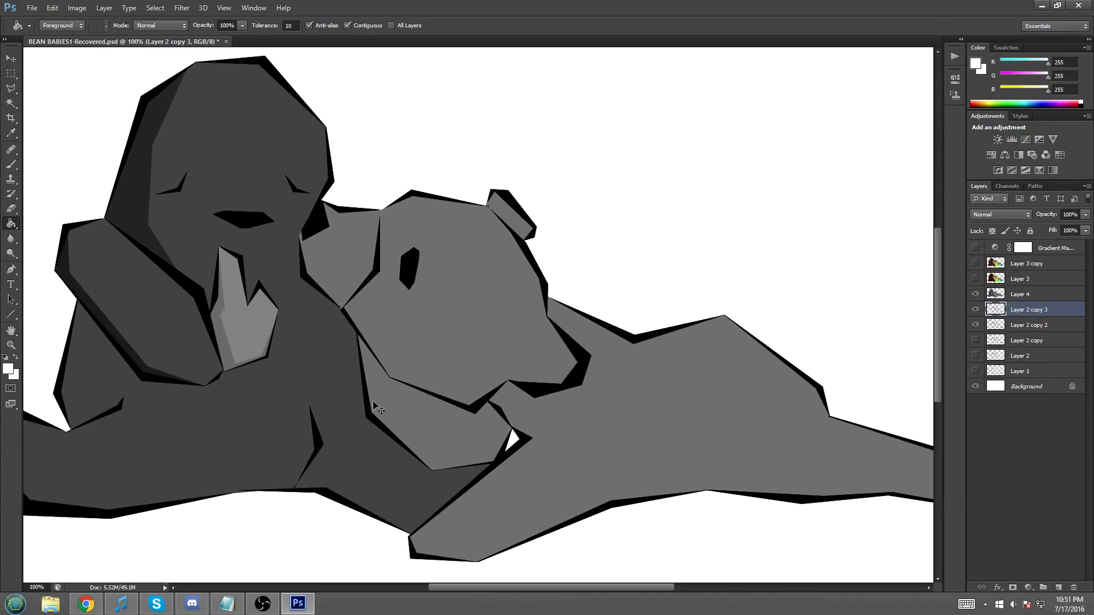
drag(504, 586, 596, 588)
key(ctrl+plus)
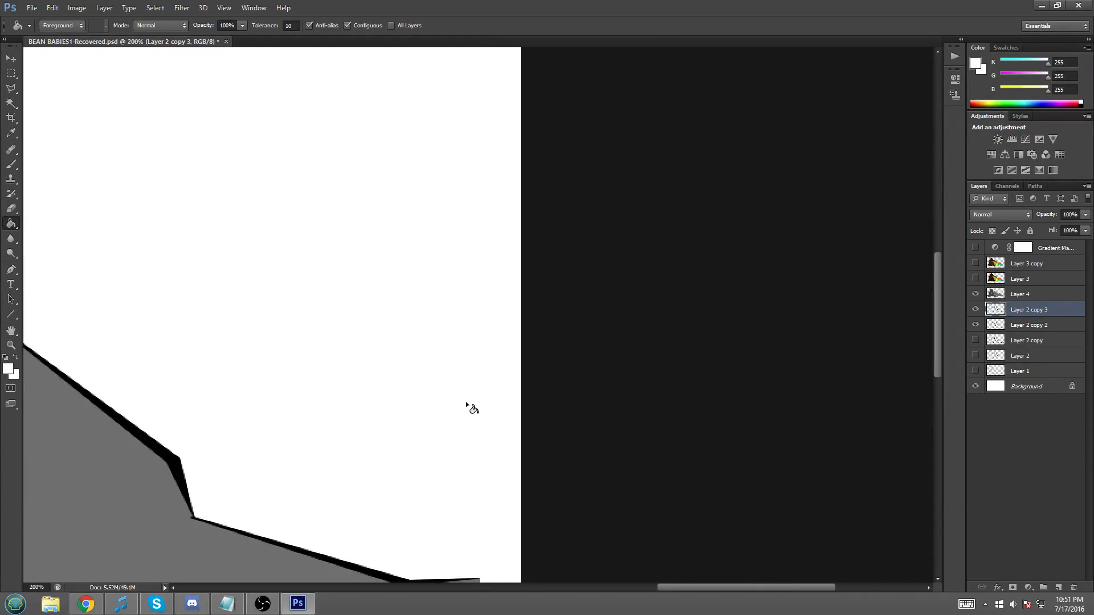
scroll(581, 373, down, 2)
click(975, 325)
scroll(650, 395, down, 3)
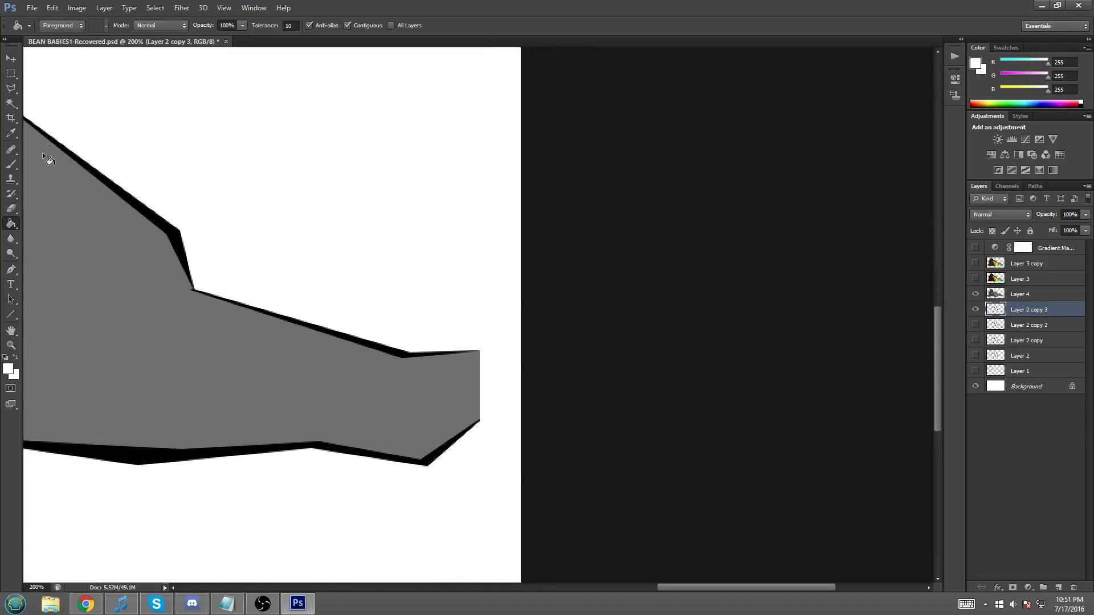
- Outline a thin pointed tip joining the open line ends of the cut-off foot with the Polygonal Lasso
click(10, 88)
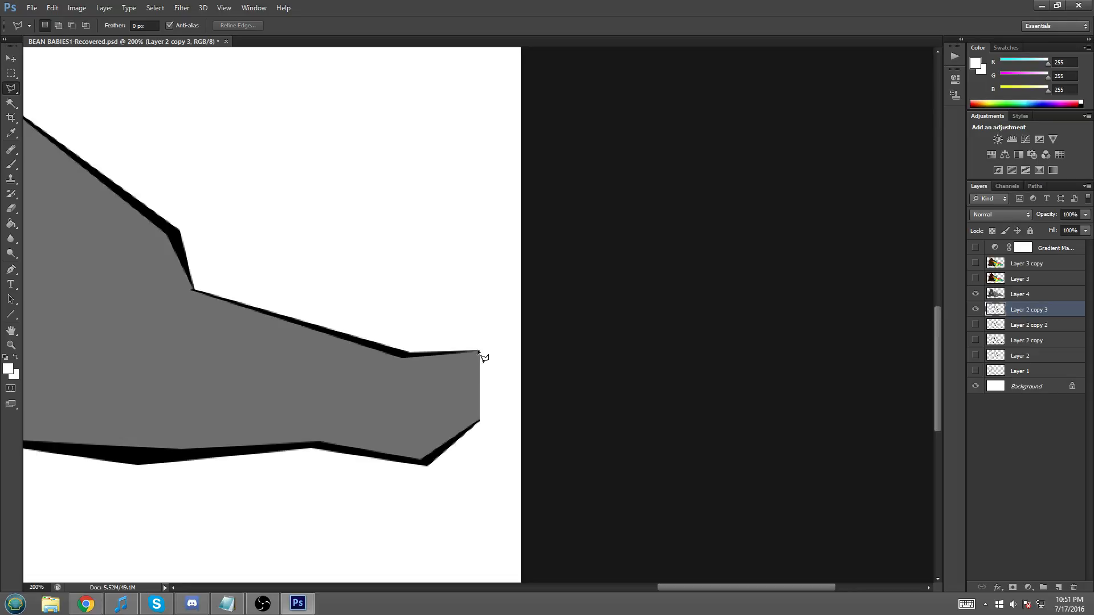
click(492, 388)
click(480, 422)
click(498, 388)
click(482, 354)
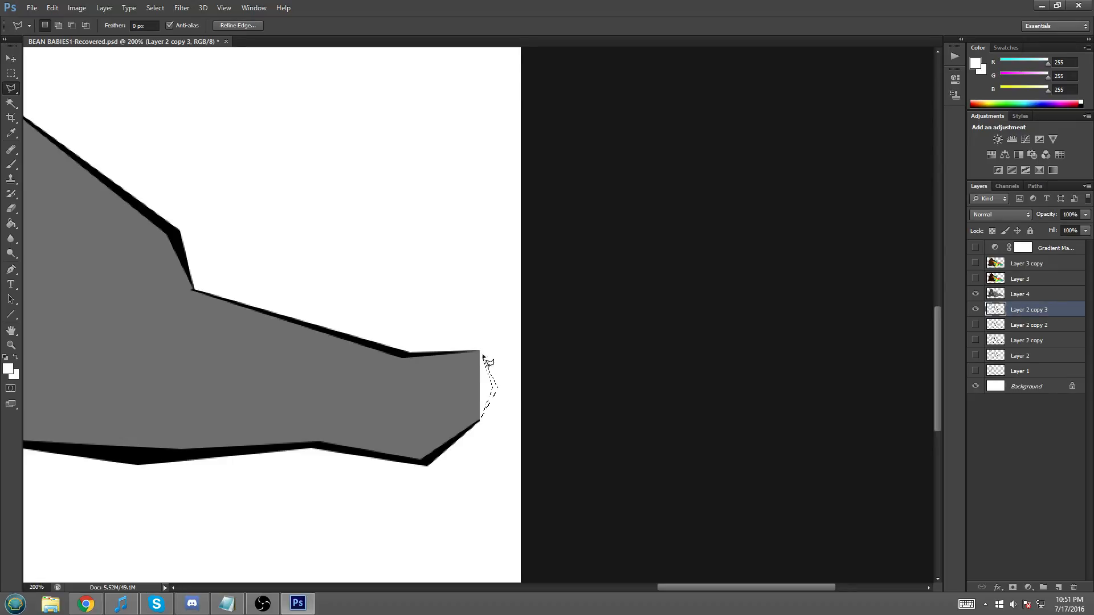
- Fill the foot tip selection with black at 100% opacity in Normal mode and deselect it
right_click(496, 386)
click(540, 305)
click(536, 185)
click(510, 270)
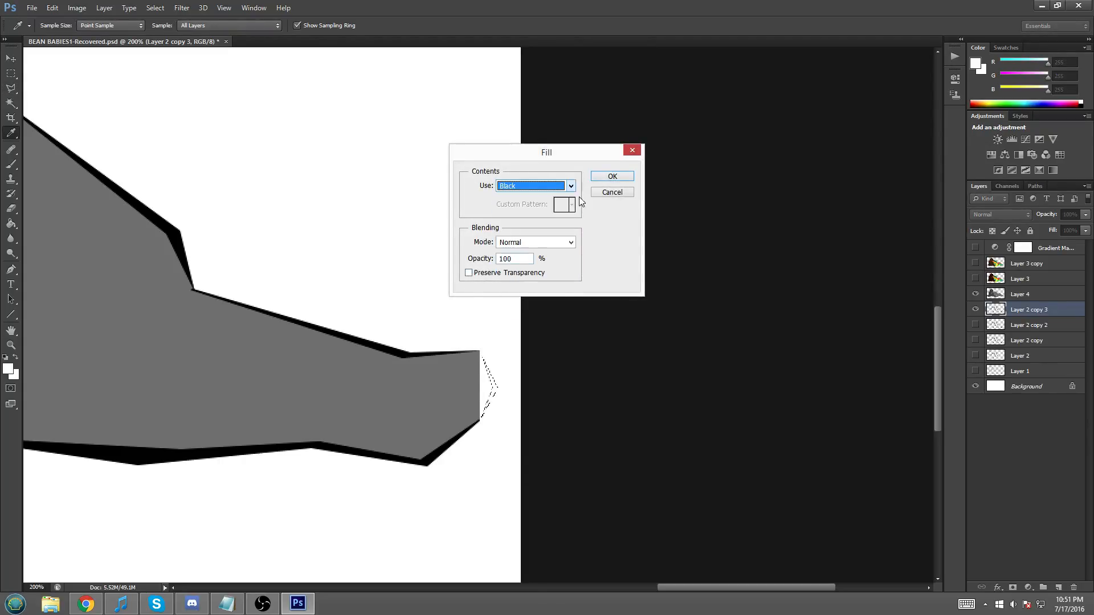
click(618, 177)
key(m)
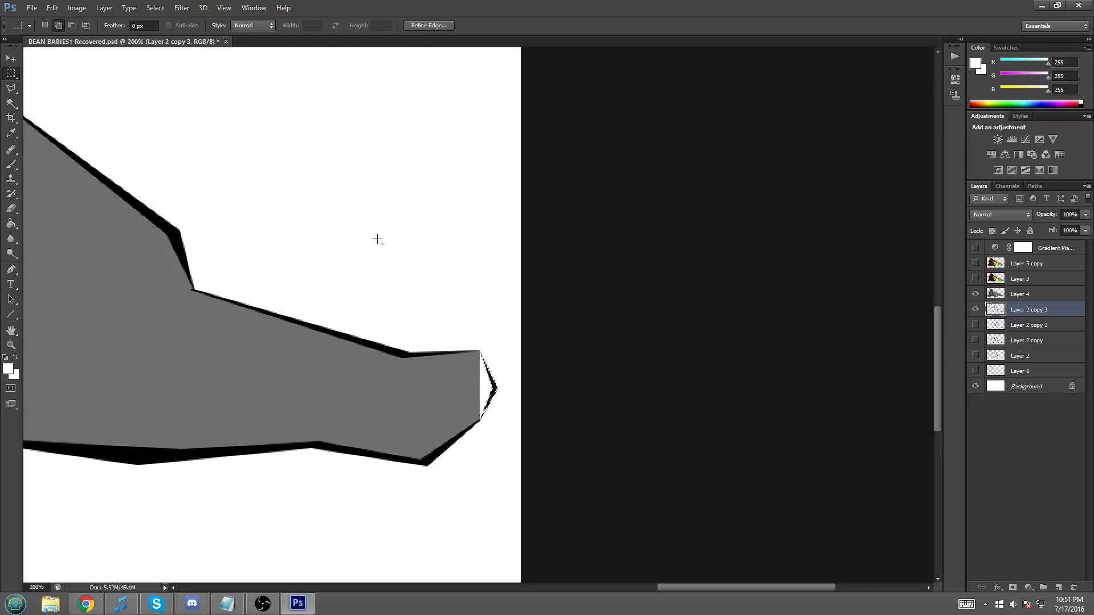
right_click(405, 269)
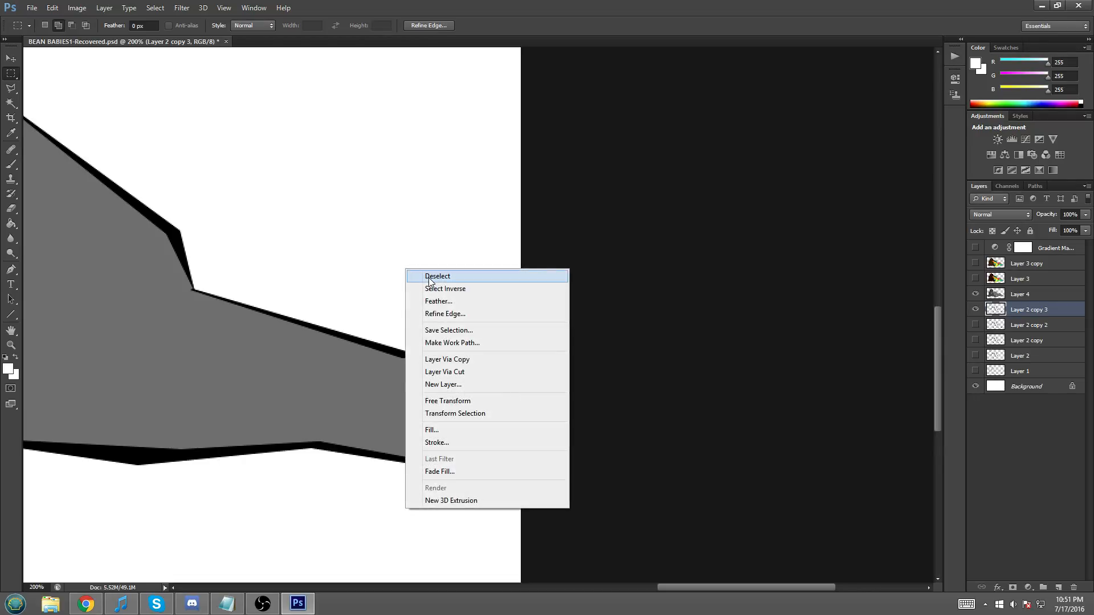
click(429, 278)
- Select Layer 4 and sample the leg's grey, RGB 123, 123, 123, as the foreground colour
click(1011, 294)
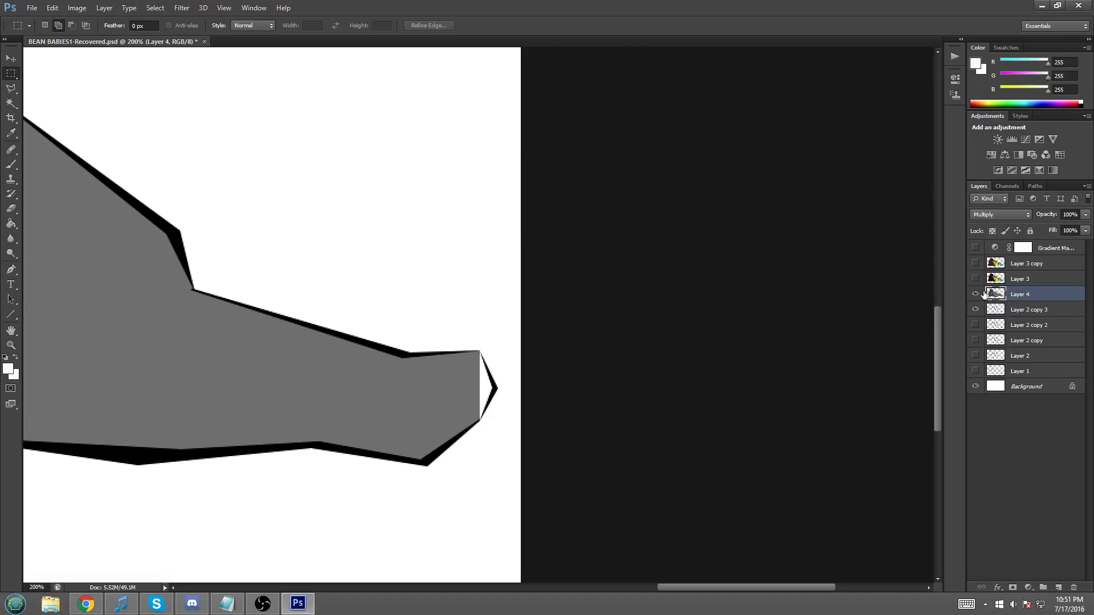
click(11, 132)
click(238, 339)
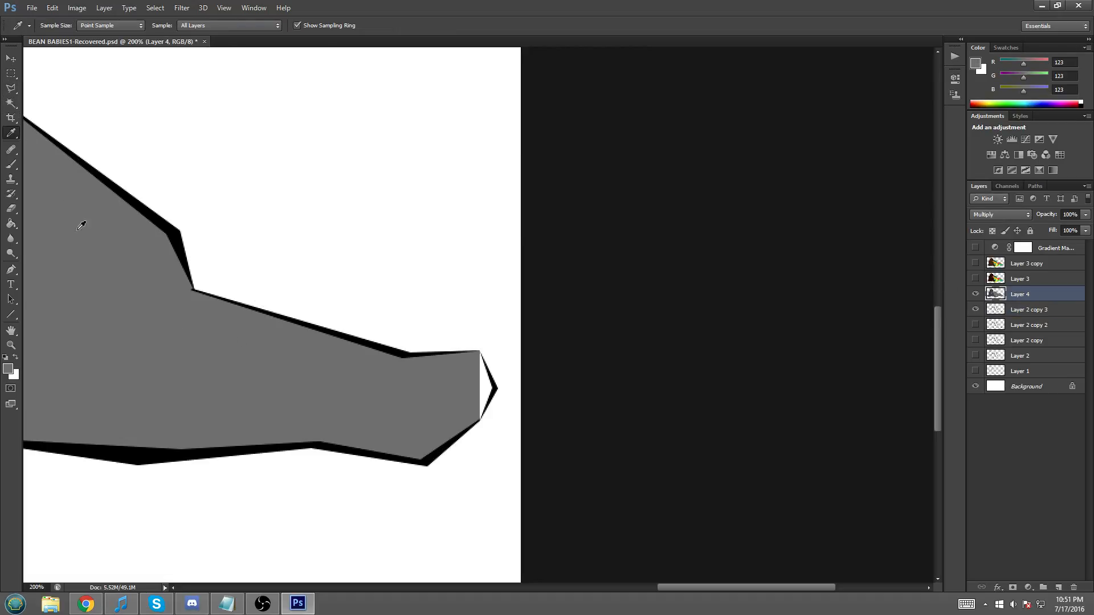
- Select the unfilled gap inside the new foot tip with the Polygonal Lasso, overlapping the leg's existing grey edge
click(12, 88)
key(ctrl+plus)
key(ctrl+plus)
scroll(406, 366, down, 5)
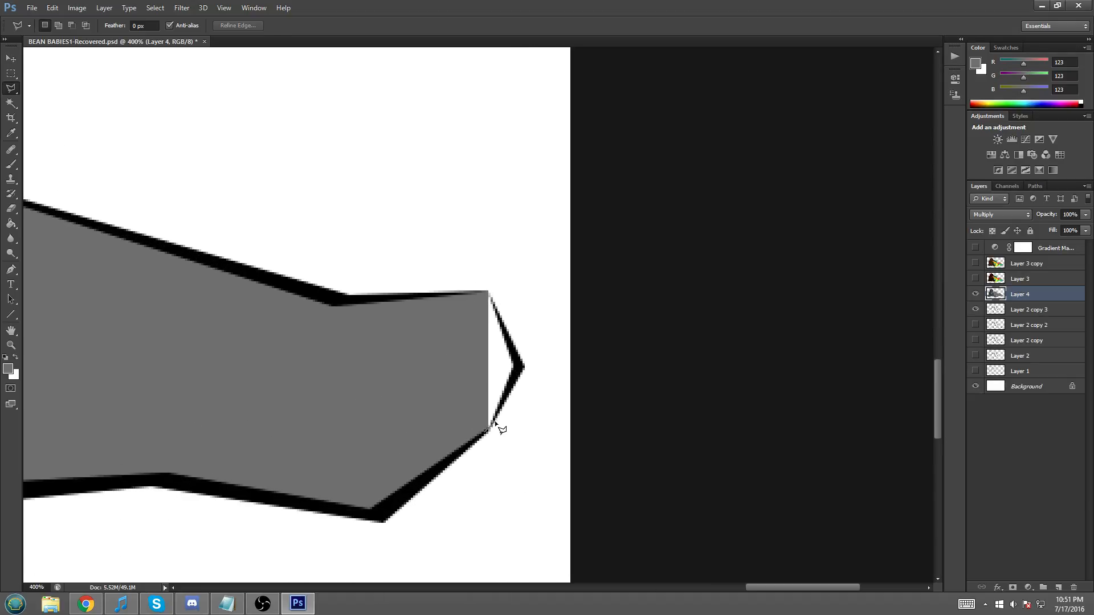
click(523, 367)
click(458, 367)
click(463, 431)
click(489, 433)
- Fill the selected gap in the foot tip with the leg's grey at 100% opacity in Normal mode and deselect it
right_click(492, 380)
click(522, 305)
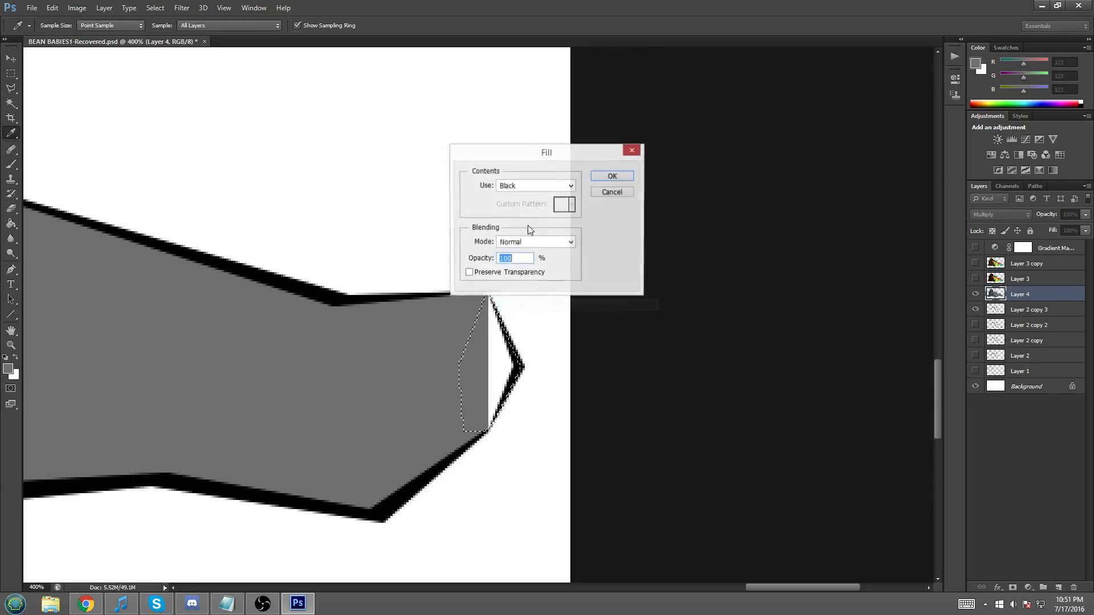
click(532, 186)
click(515, 215)
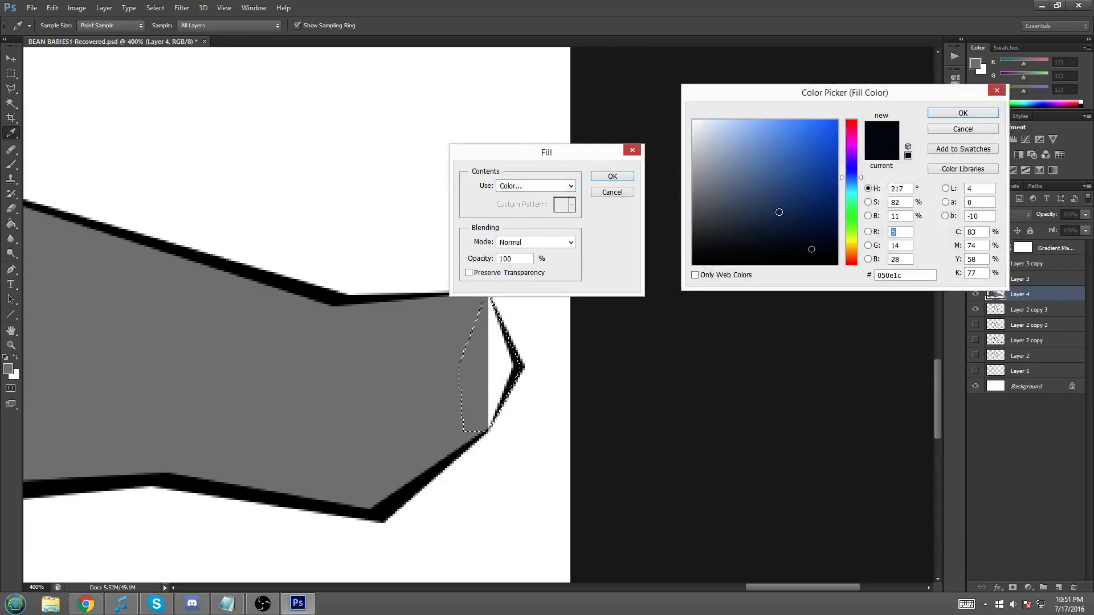
click(962, 113)
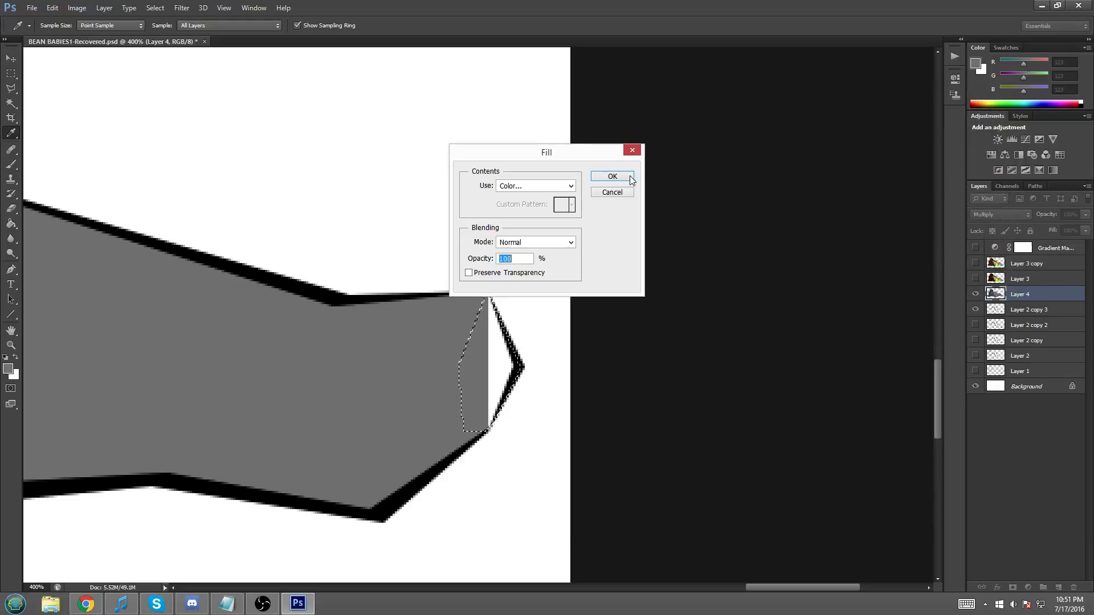
click(627, 178)
click(10, 73)
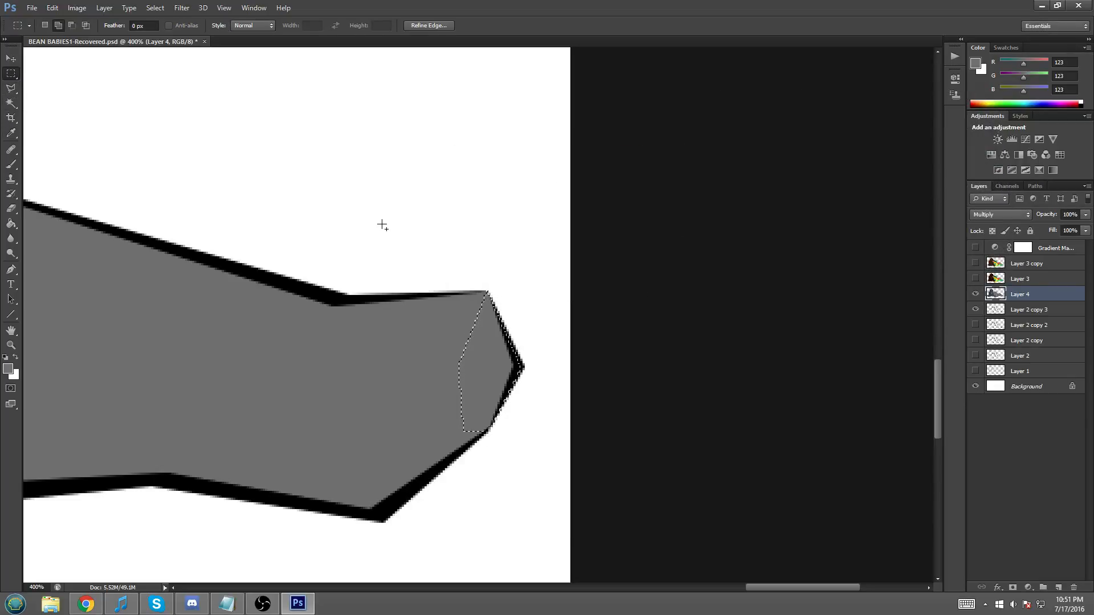
right_click(339, 225)
click(367, 231)
scroll(378, 236, down, 4)
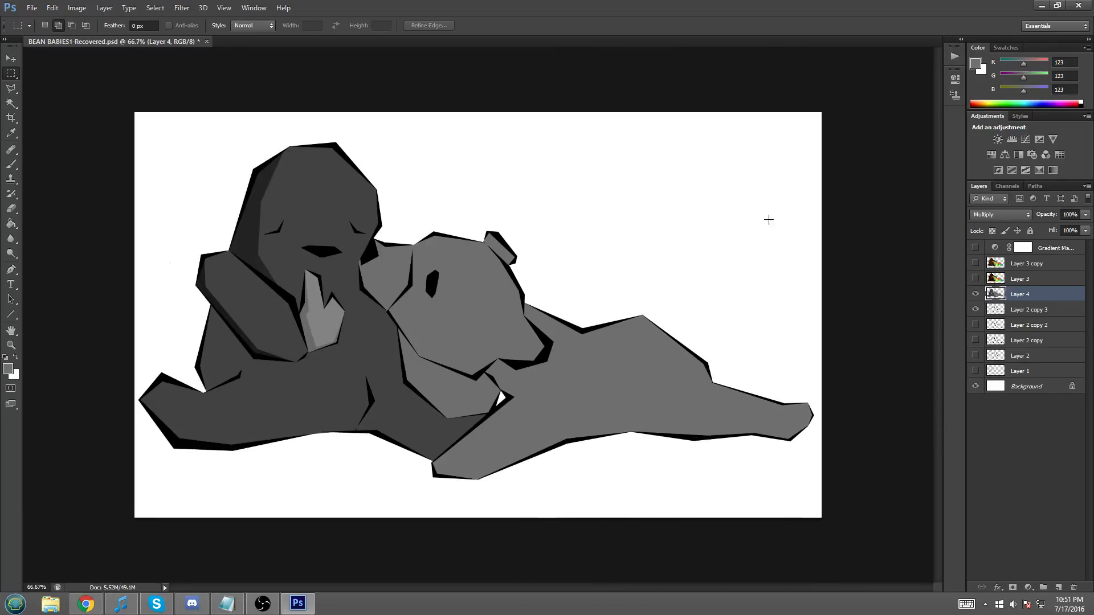
- Save the document as BEAN BABIES2.psd in the ALL ART folder, with Maximize Compatibility enabled
click(32, 8)
click(63, 149)
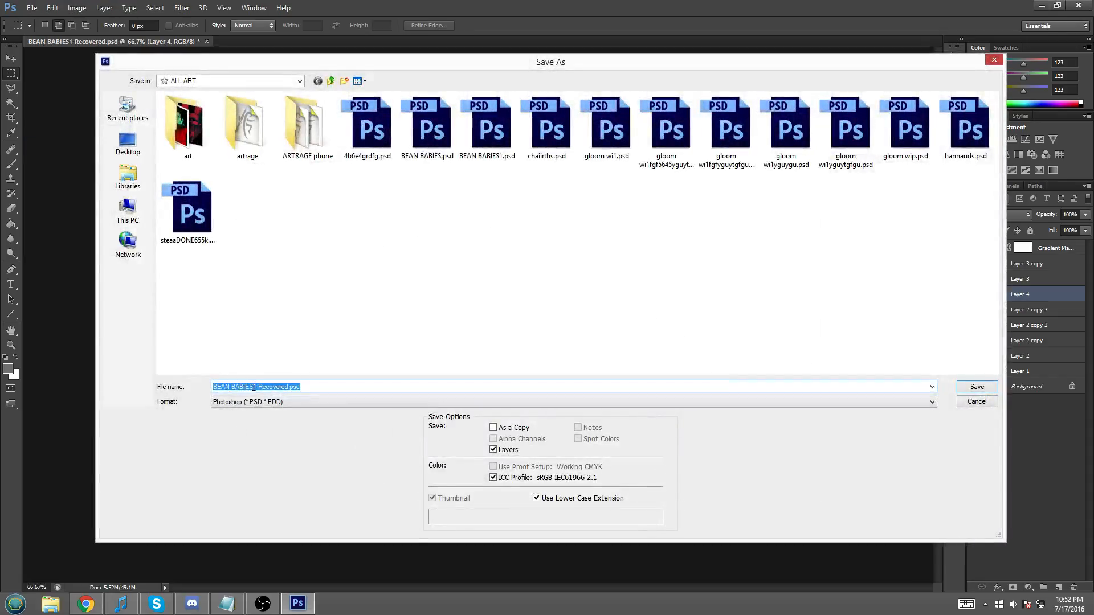
click(254, 387)
text(2)
click(967, 389)
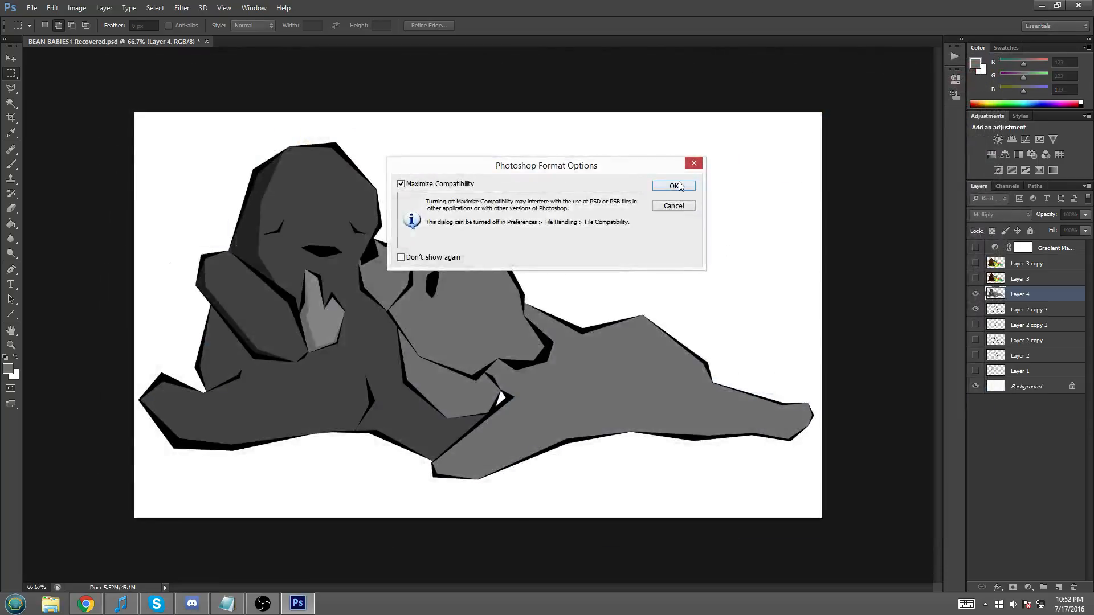
click(677, 182)
- Add a new layer directly above Layer 4 and set its blend mode to Multiply
click(104, 8)
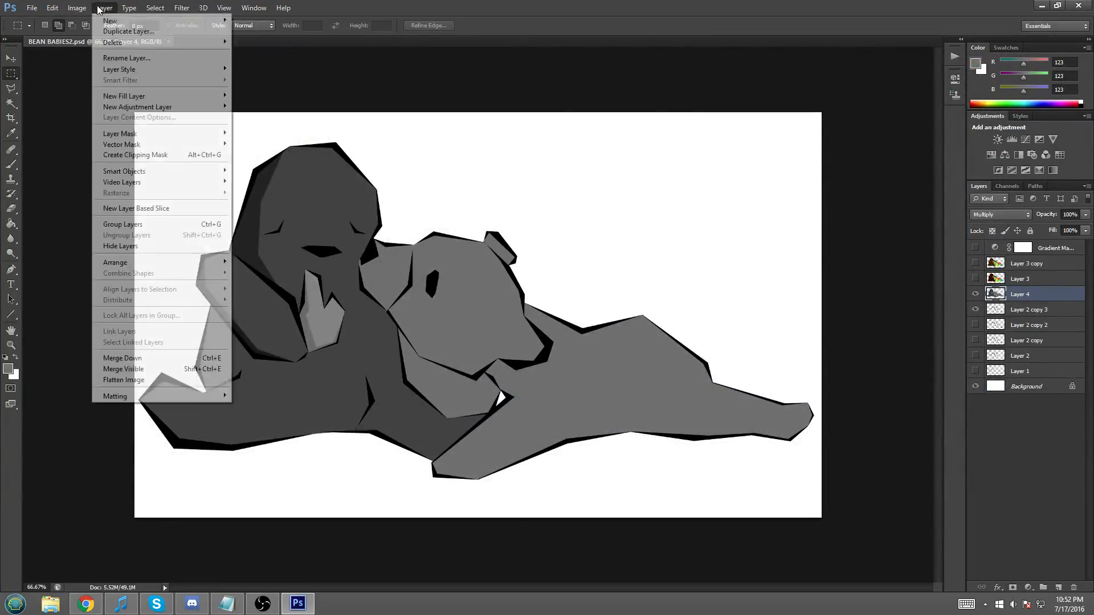
click(251, 21)
click(654, 197)
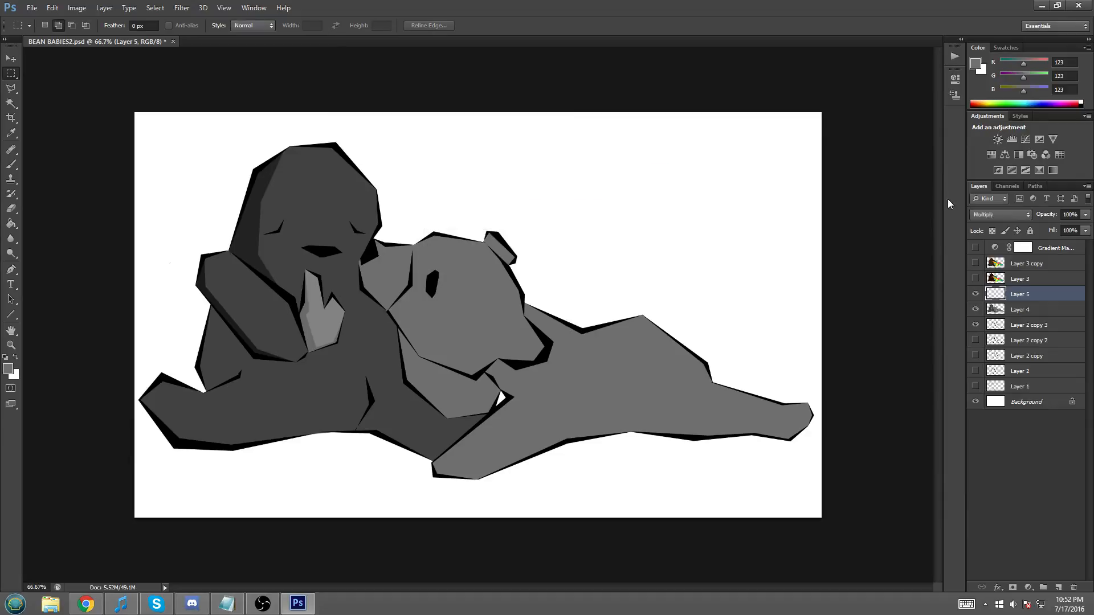
click(980, 215)
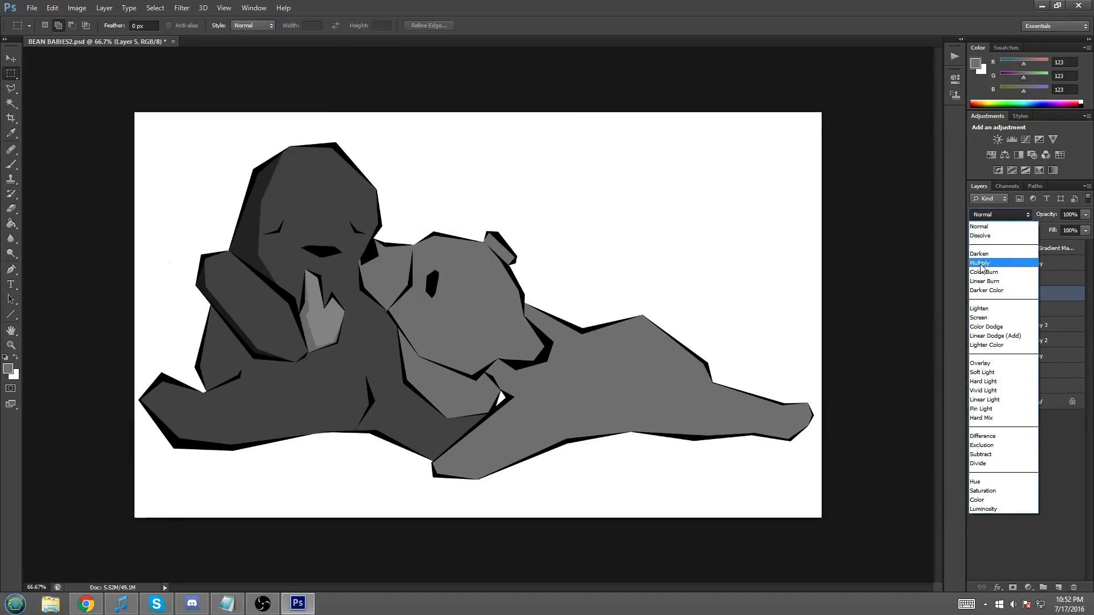
click(983, 271)
- Choose the Brush tool and set its size to 133 px
click(11, 166)
click(55, 27)
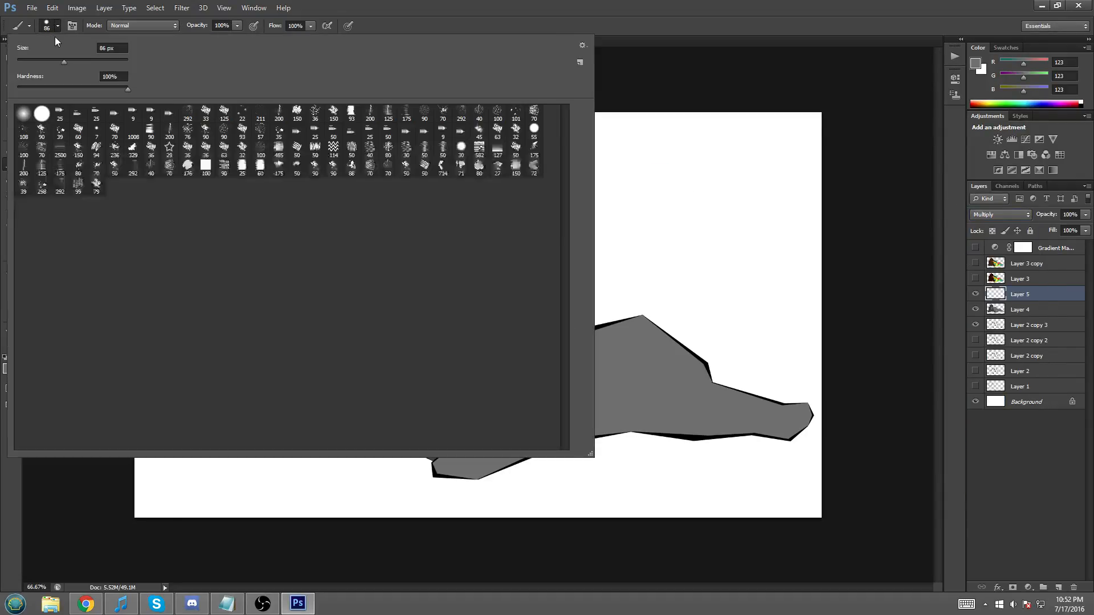
click(81, 63)
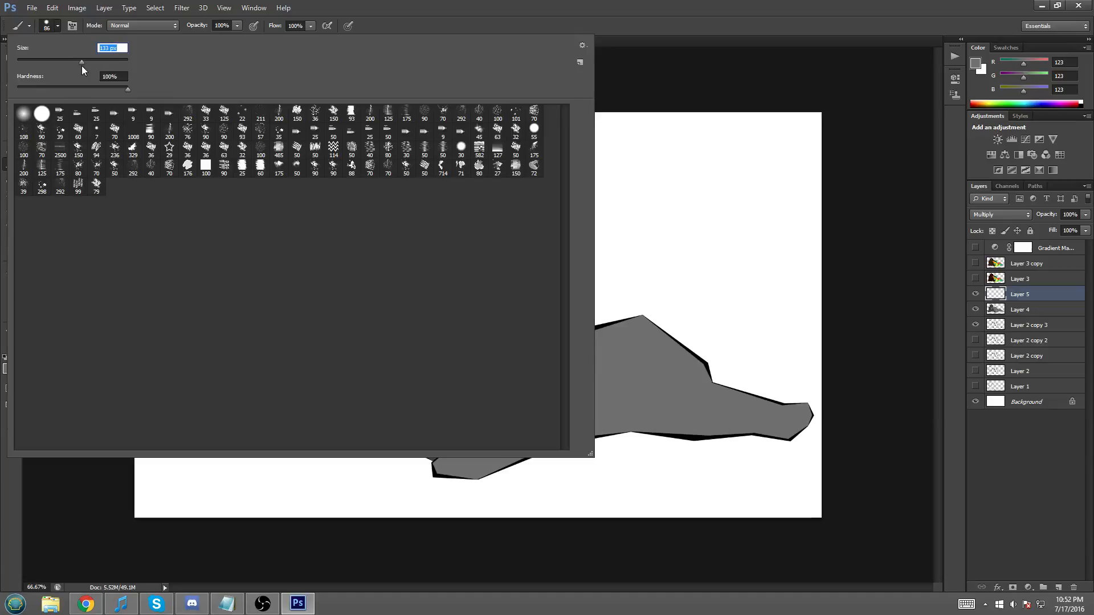
click(890, 138)
- Set the foreground colour to light grey #dddddd and try a brush stroke over the reclining bear's body
click(975, 63)
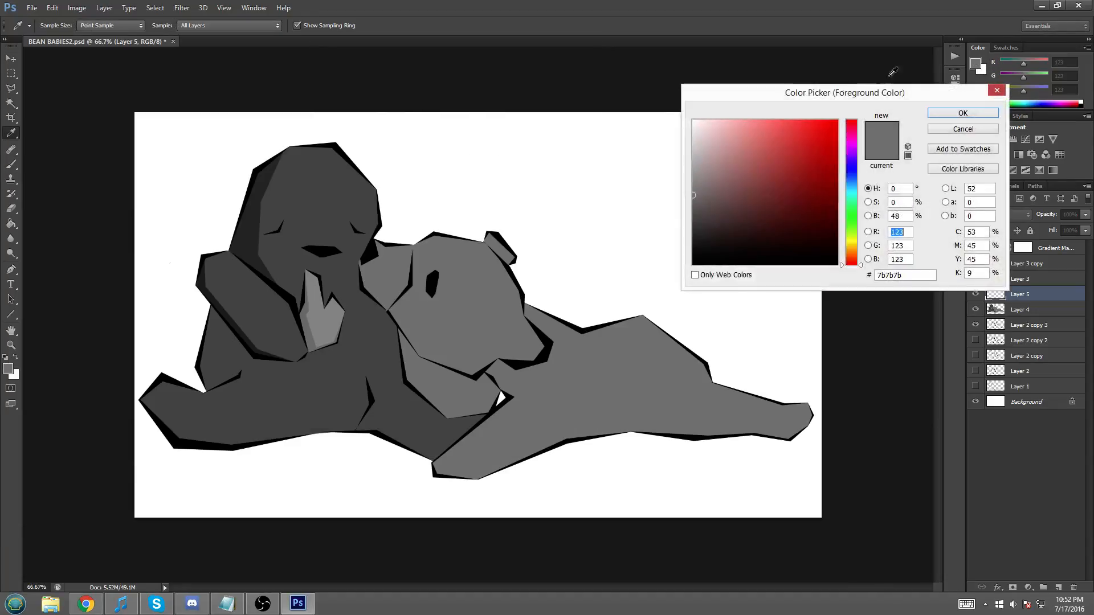
drag(754, 132, 654, 139)
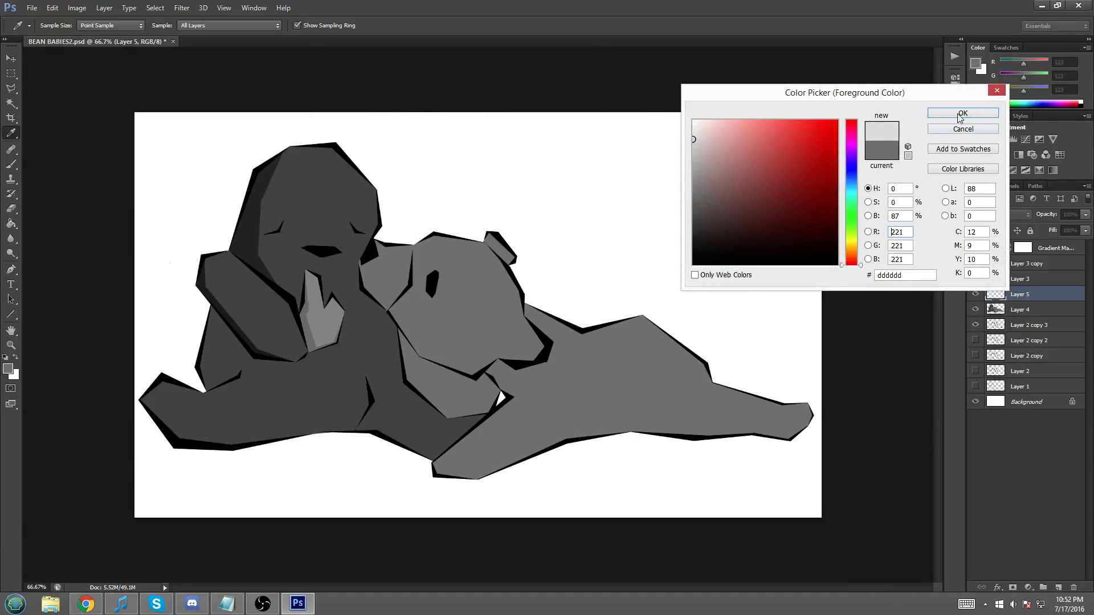
click(962, 114)
key(b)
mouse_move(647, 361)
mouse_down()
mouse_move(590, 432)
mouse_move(588, 307)
mouse_move(552, 390)
mouse_move(503, 391)
mouse_move(489, 278)
mouse_move(438, 244)
mouse_move(369, 301)
mouse_move(388, 286)
mouse_move(336, 267)
mouse_move(426, 364)
mouse_move(579, 388)
mouse_move(556, 415)
mouse_move(705, 433)
mouse_move(722, 394)
mouse_move(667, 450)
mouse_up()
key(ctrl+z)
- Set the foreground colour to a darker grey, #cdcdcd, and make a test stroke over the figures, undoing it
key(i)
click(977, 64)
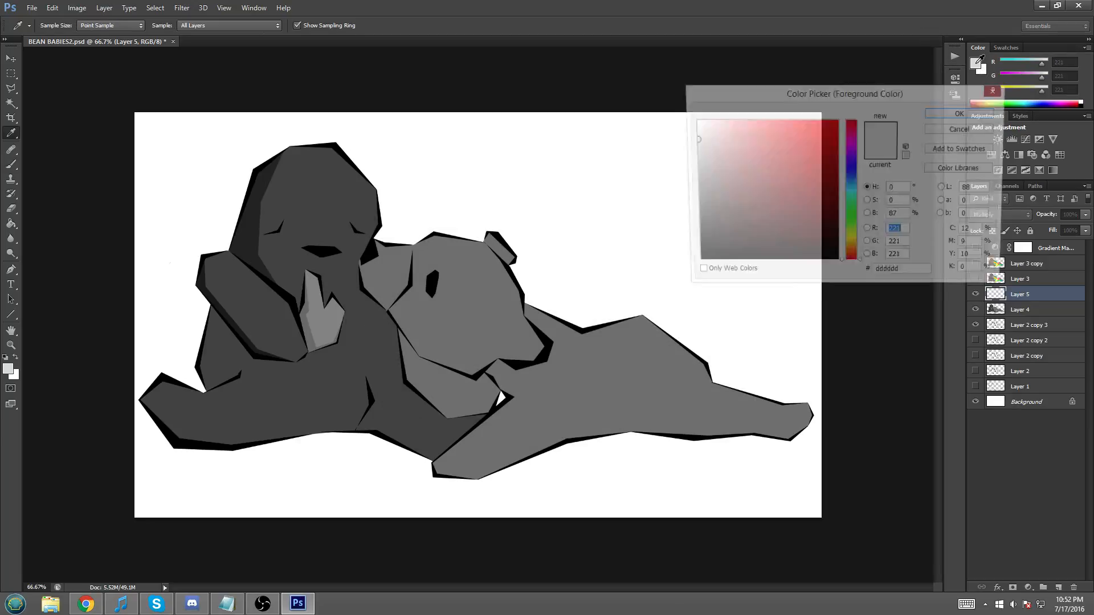
click(692, 148)
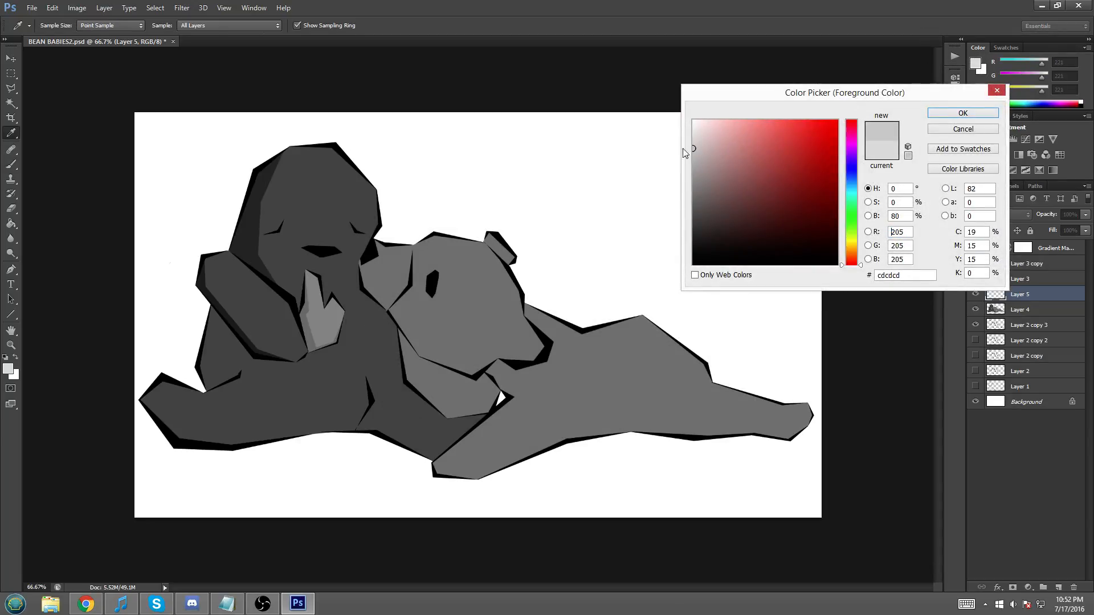
click(963, 114)
key(b)
mouse_move(383, 156)
mouse_down()
mouse_move(346, 231)
mouse_move(339, 166)
mouse_move(317, 149)
mouse_move(399, 244)
mouse_move(373, 301)
mouse_move(515, 295)
mouse_move(514, 370)
mouse_move(629, 406)
mouse_move(703, 410)
mouse_move(714, 394)
mouse_move(703, 355)
mouse_move(467, 288)
mouse_move(502, 331)
mouse_up()
key(ctrl+z)
- Scribble broad grey brush strokes across the figures and background on Layer 5 and clip the layer to Layer 4
click(10, 89)
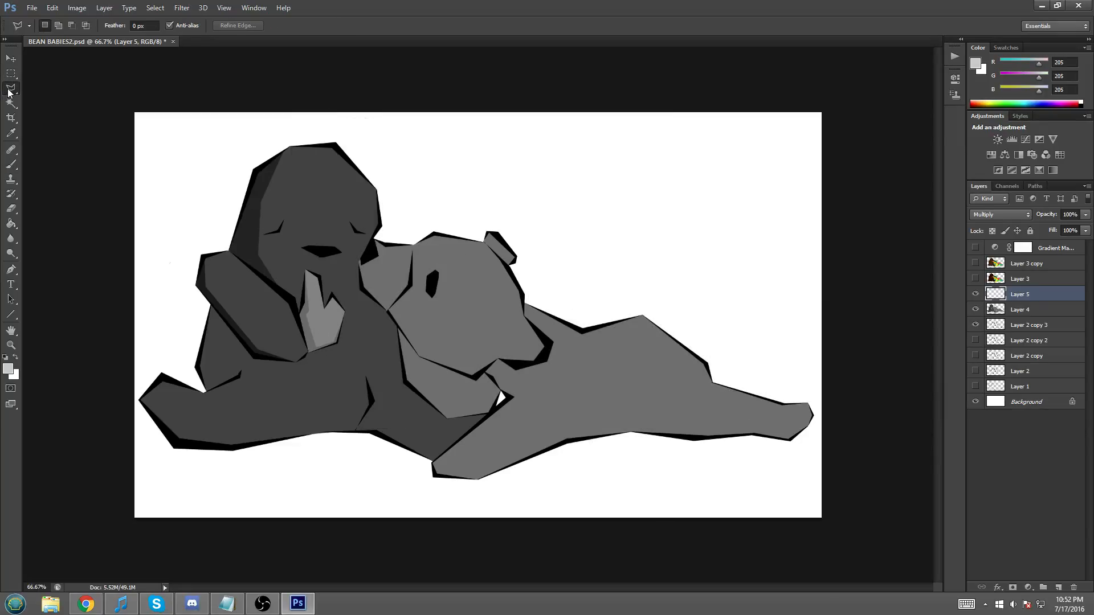
click(11, 164)
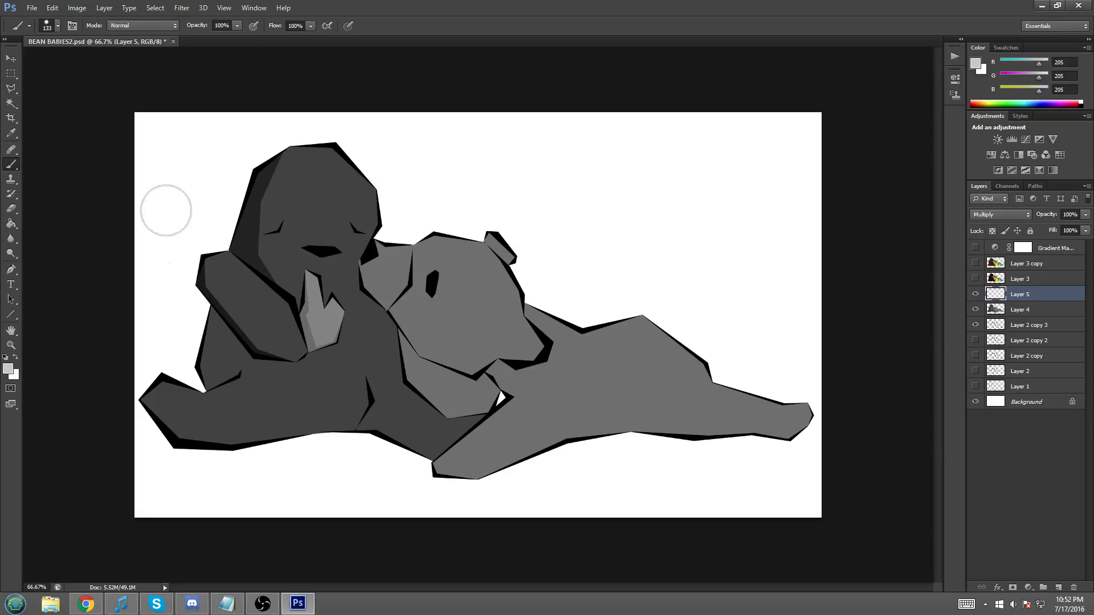
mouse_move(285, 269)
mouse_down()
mouse_move(405, 255)
mouse_move(577, 257)
mouse_move(719, 363)
mouse_move(864, 388)
mouse_move(465, 421)
mouse_move(506, 291)
mouse_move(364, 422)
mouse_move(212, 326)
mouse_move(427, 94)
mouse_move(233, 345)
mouse_move(335, 278)
mouse_move(743, 327)
mouse_move(850, 407)
mouse_move(594, 422)
mouse_move(439, 349)
mouse_move(411, 392)
mouse_up()
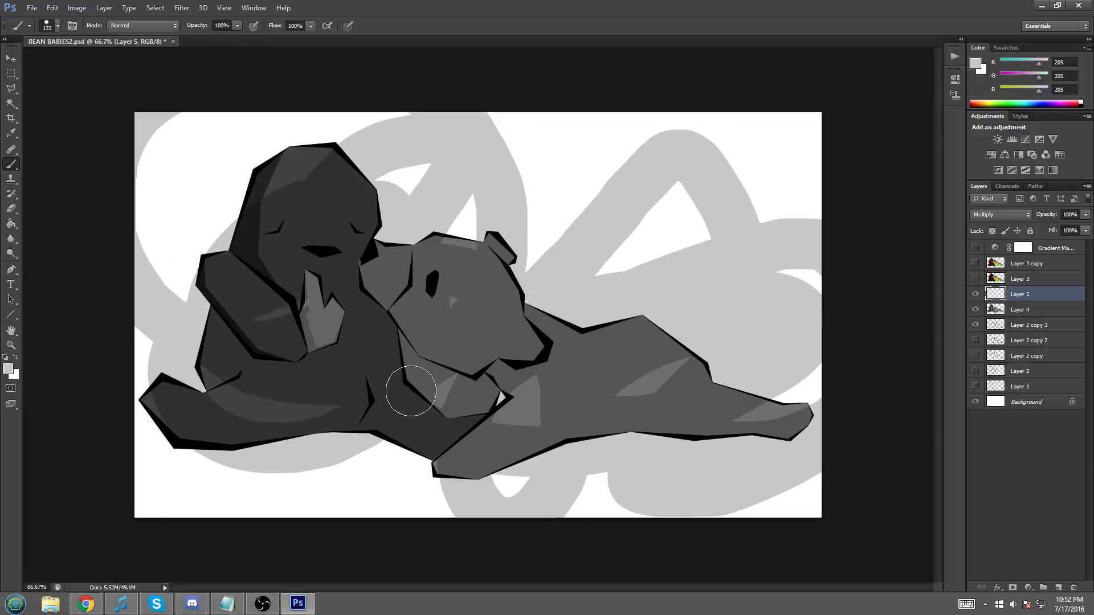
right_click(1028, 297)
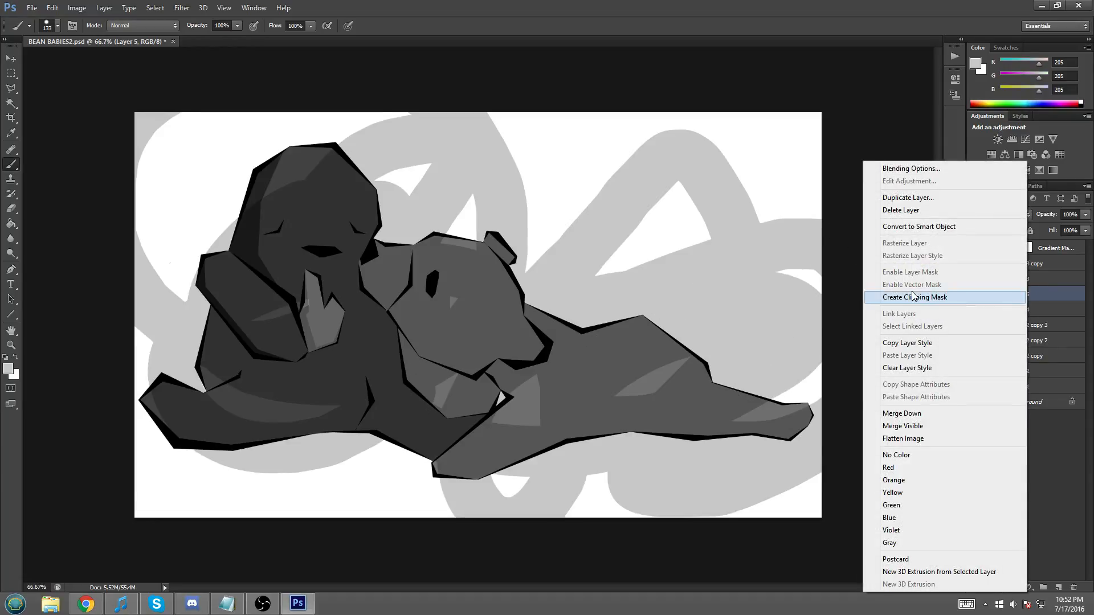
click(912, 296)
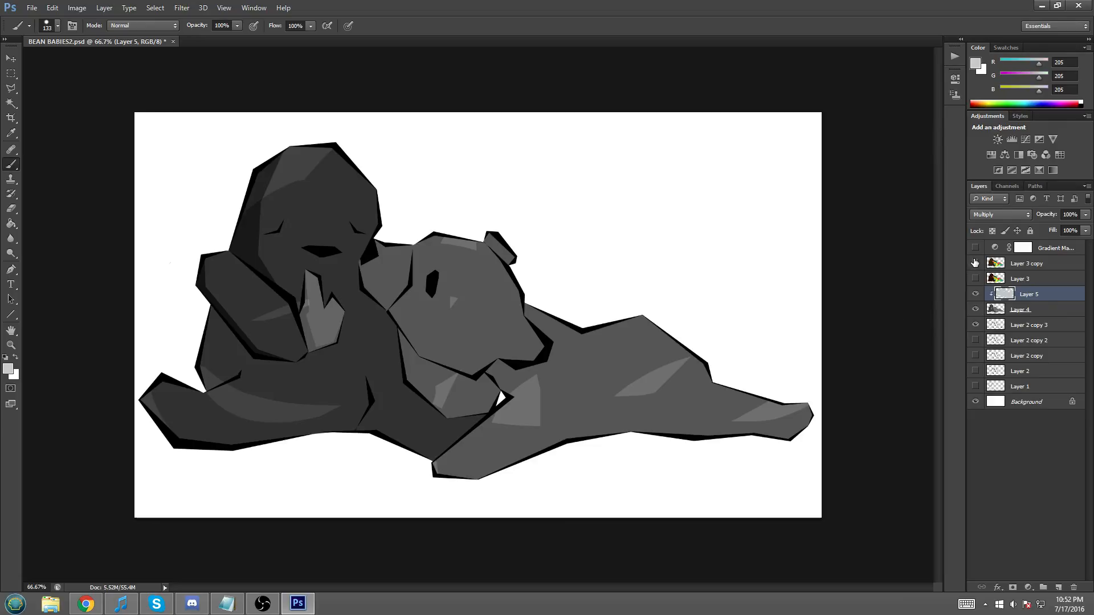
- Select the whole canvas, delete all the scribbled strokes from Layer 5 and deselect
click(11, 73)
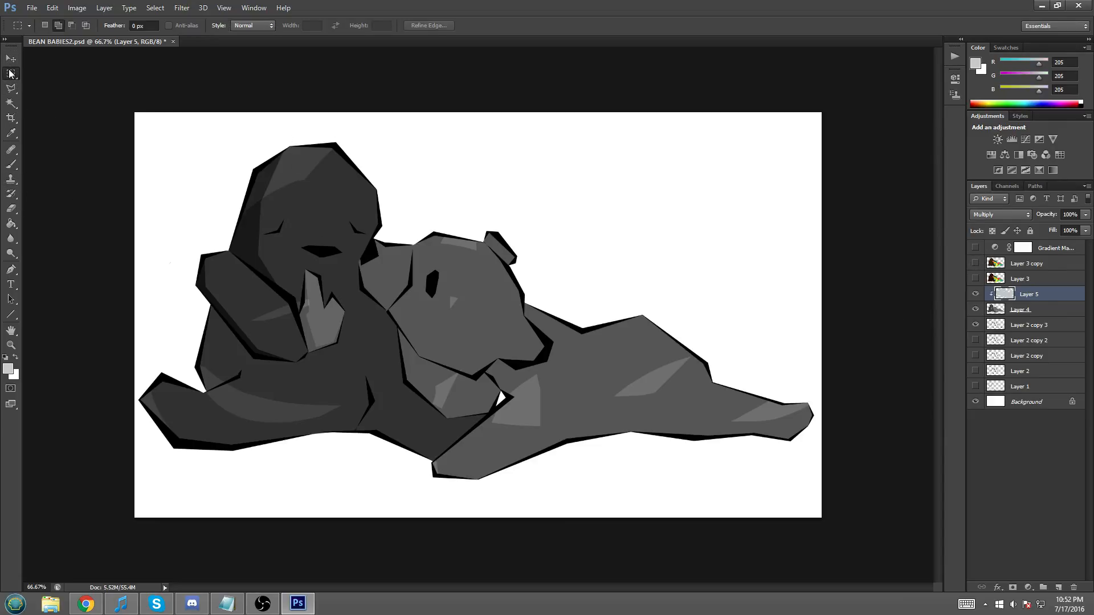
key(ctrl+a)
key(Delete)
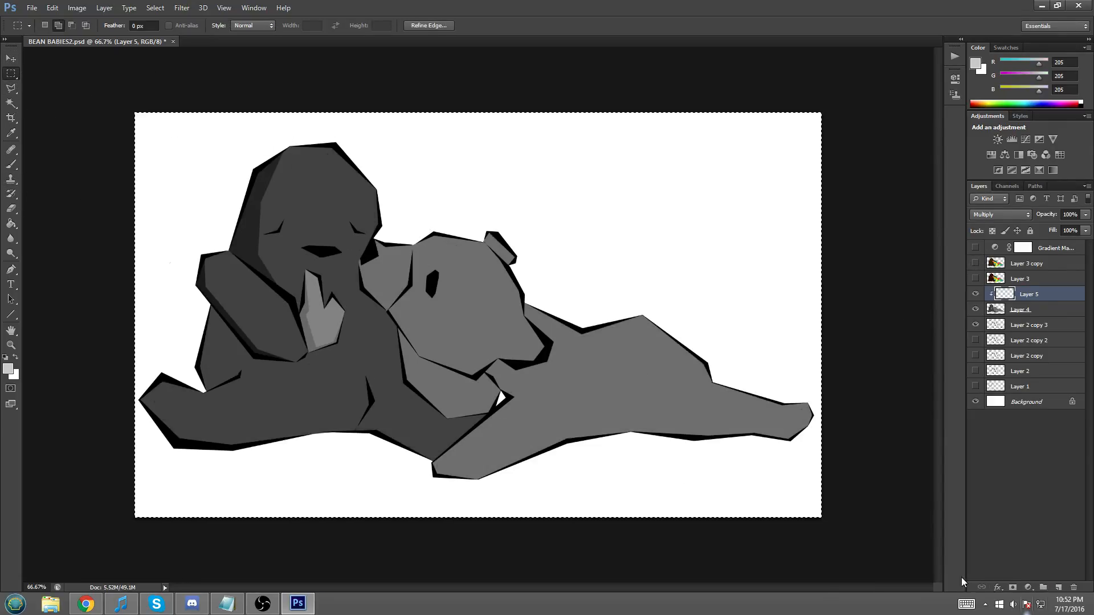
right_click(208, 154)
click(237, 165)
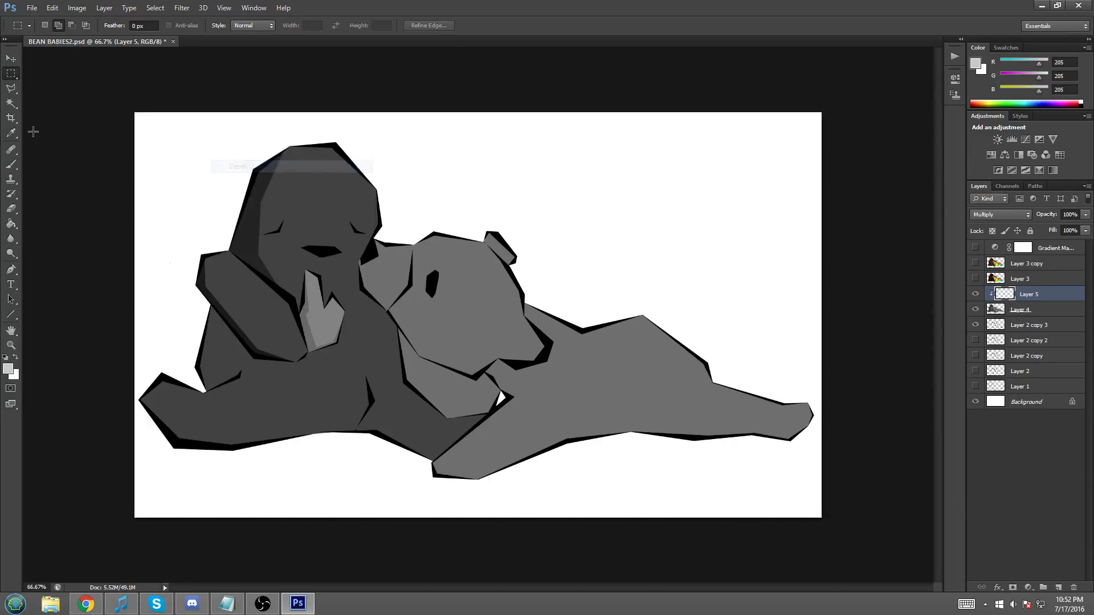
- Trace the outer edge of a shadow strip down the dark figure's torso beside the bear's head and arm with the Polygonal Lasso
click(10, 88)
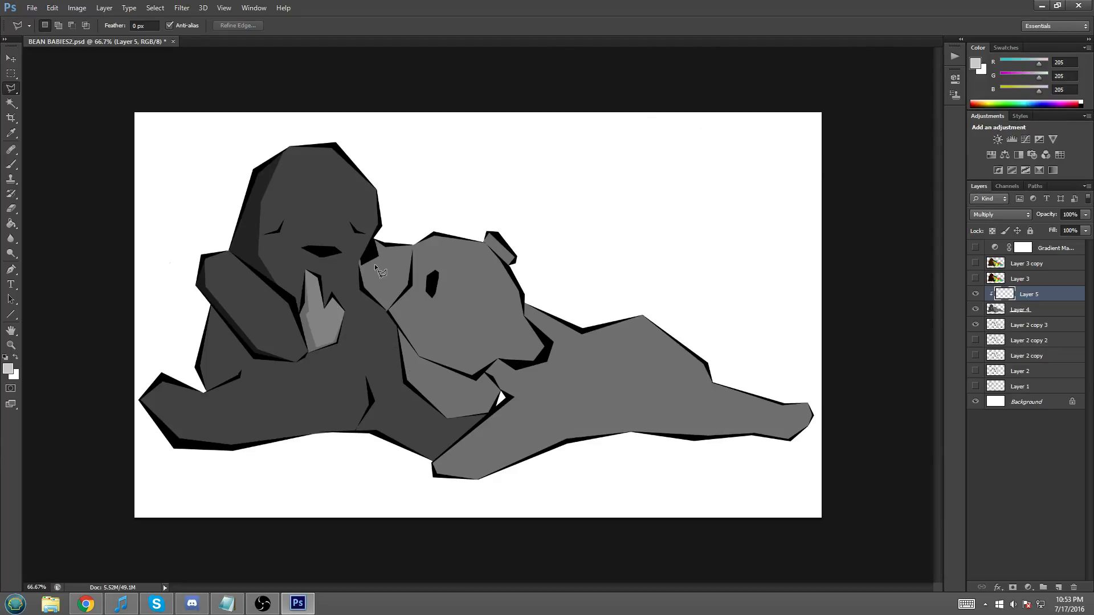
key(ctrl+plus)
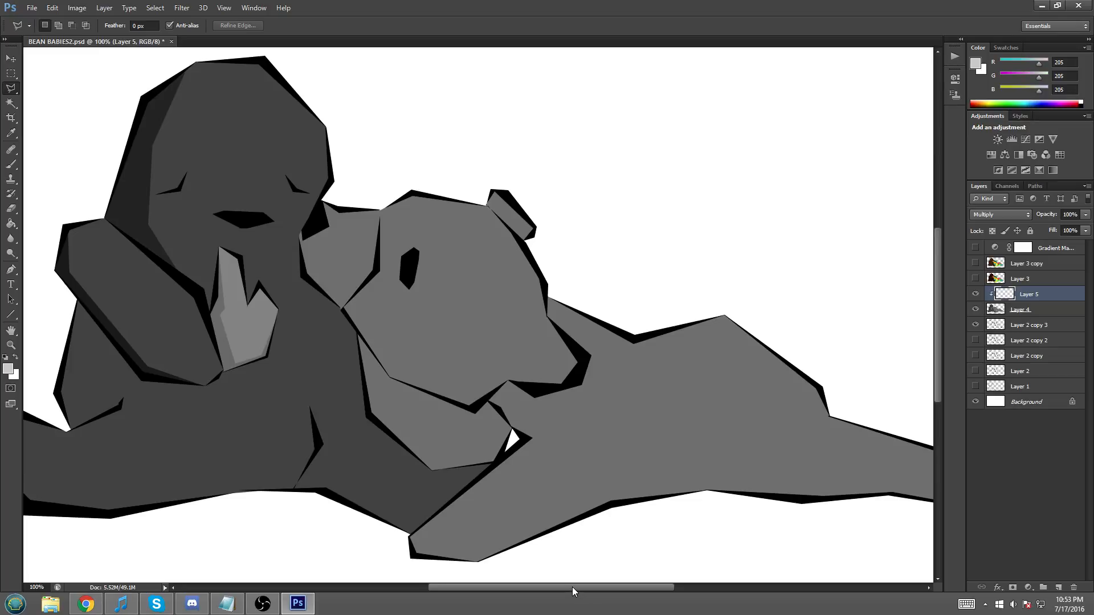
drag(573, 588, 544, 587)
key(ctrl+plus)
scroll(340, 286, down, 5)
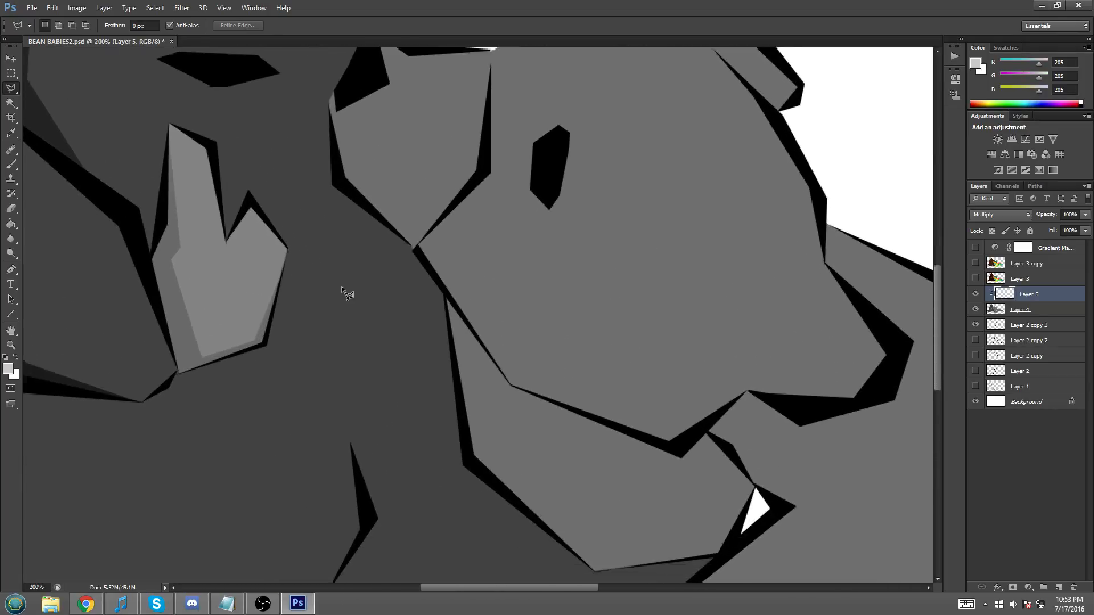
key(ctrl+minus)
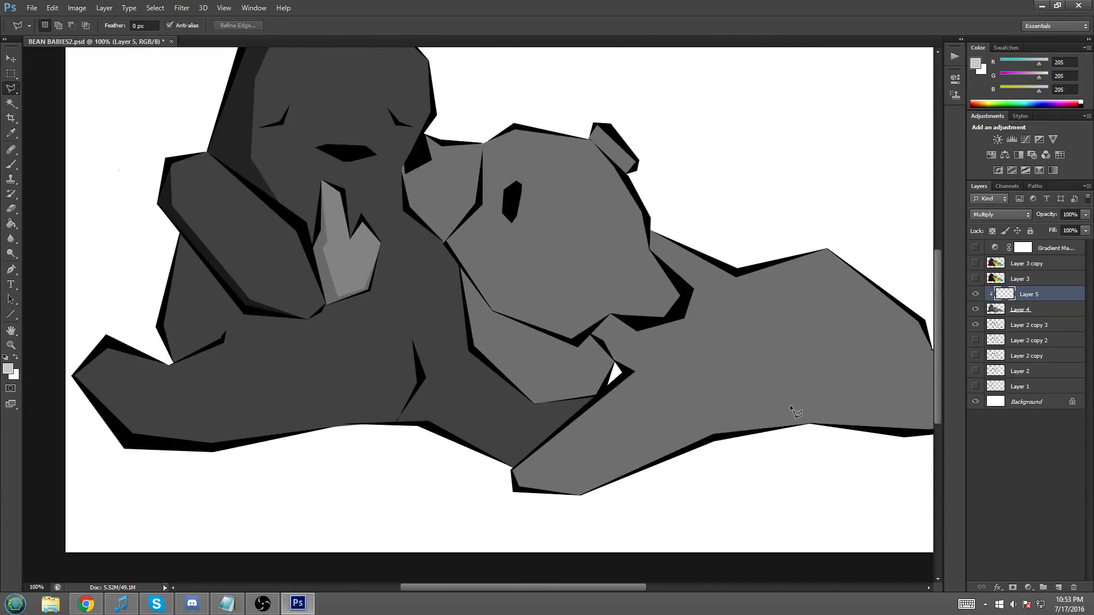
scroll(790, 405, up, 2)
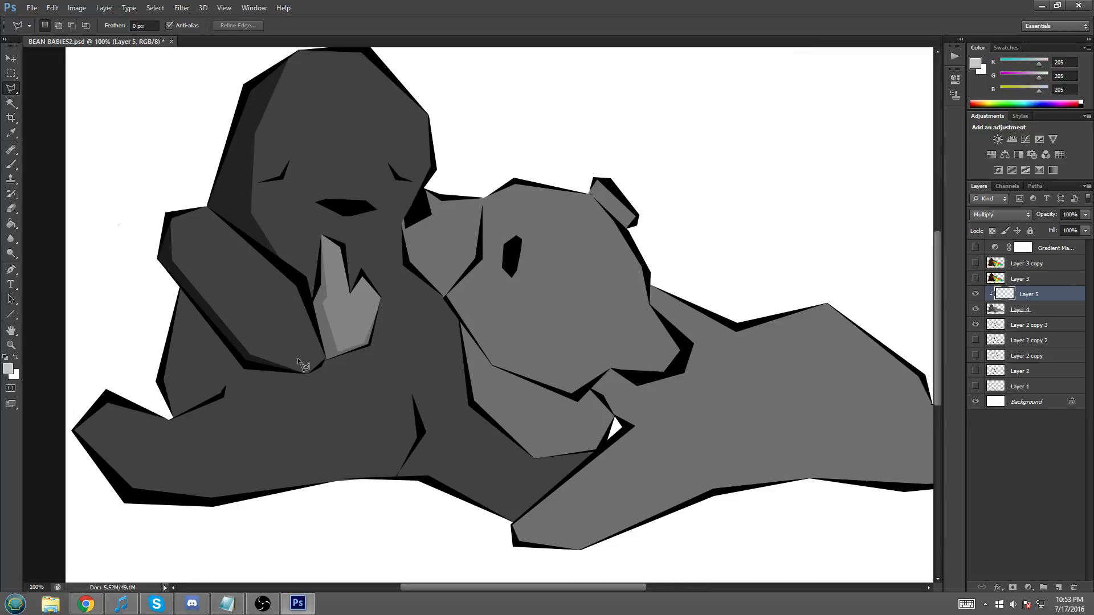
click(392, 235)
click(392, 285)
click(446, 352)
click(512, 494)
click(563, 480)
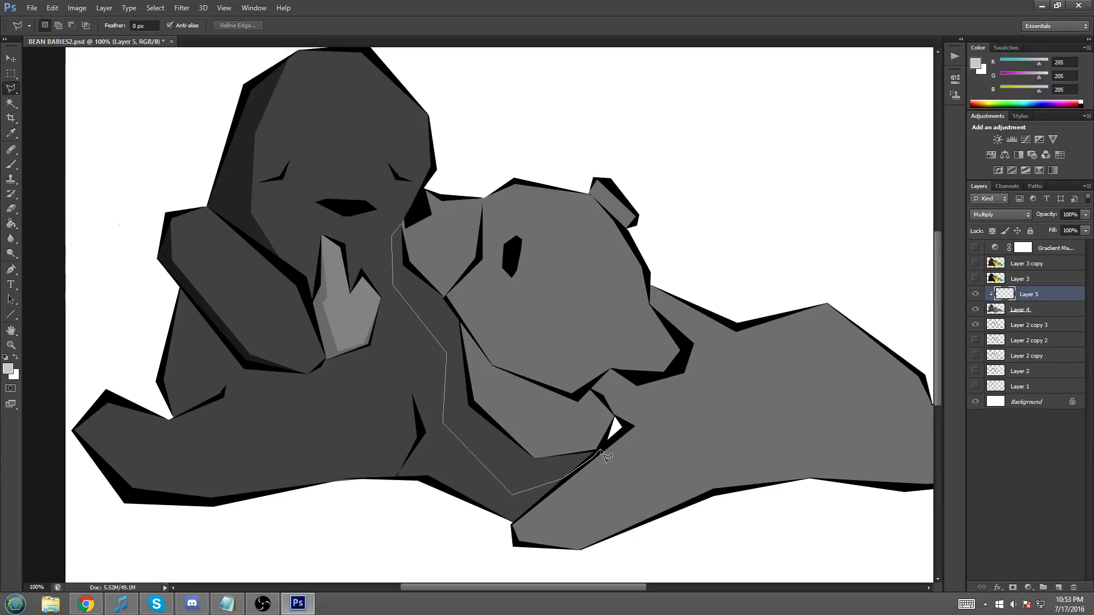
- Close the shadow selection by tracing back along the black outlines of the bear's arm, head and ear
scroll(602, 450, up, 2)
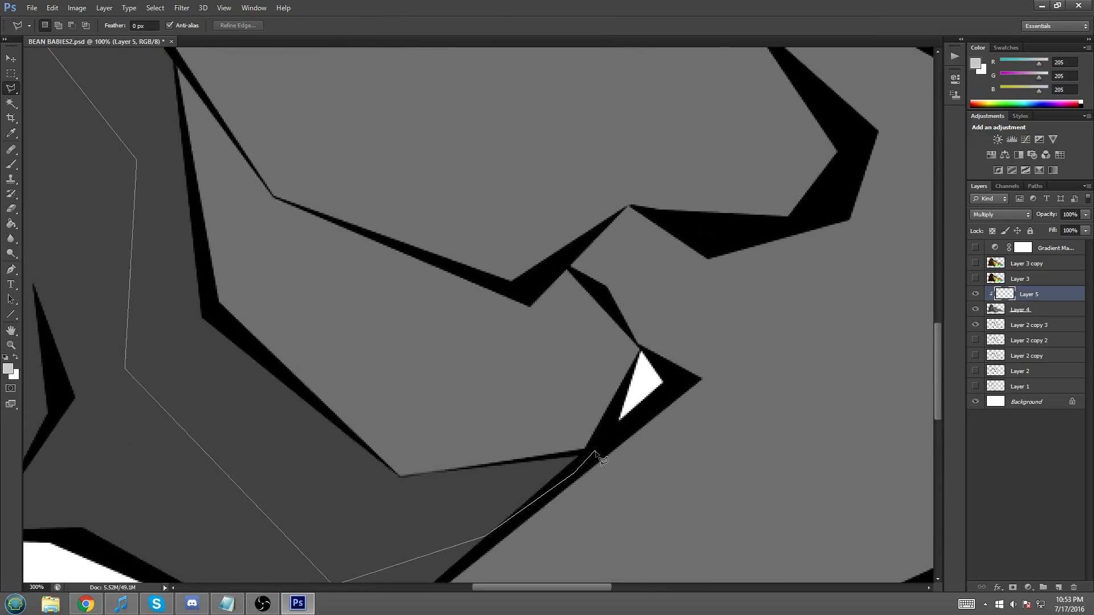
click(400, 476)
click(210, 309)
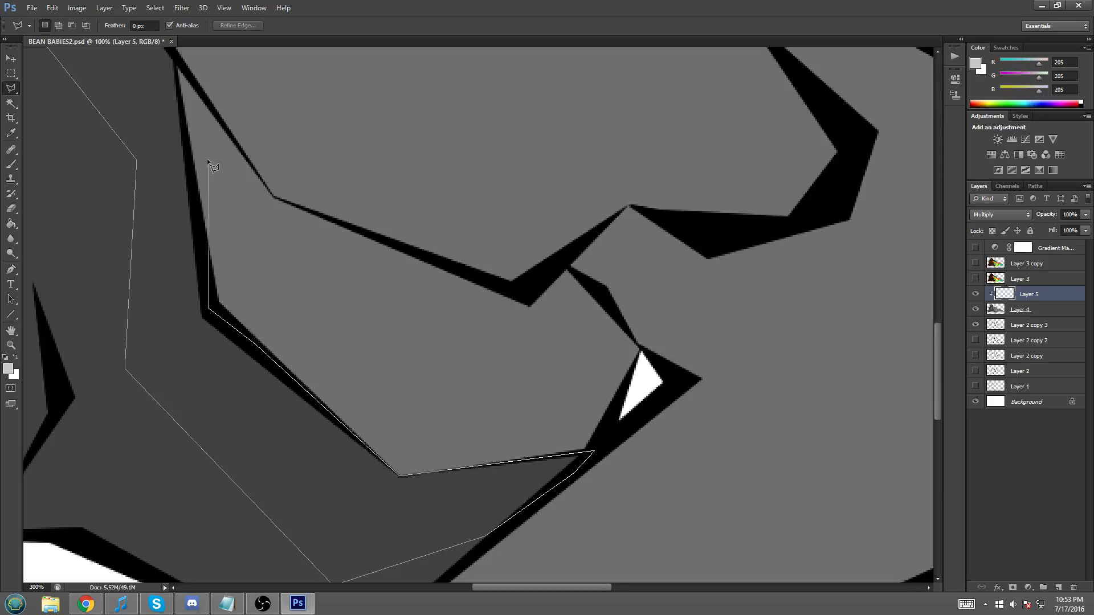
click(184, 127)
scroll(188, 130, up, 5)
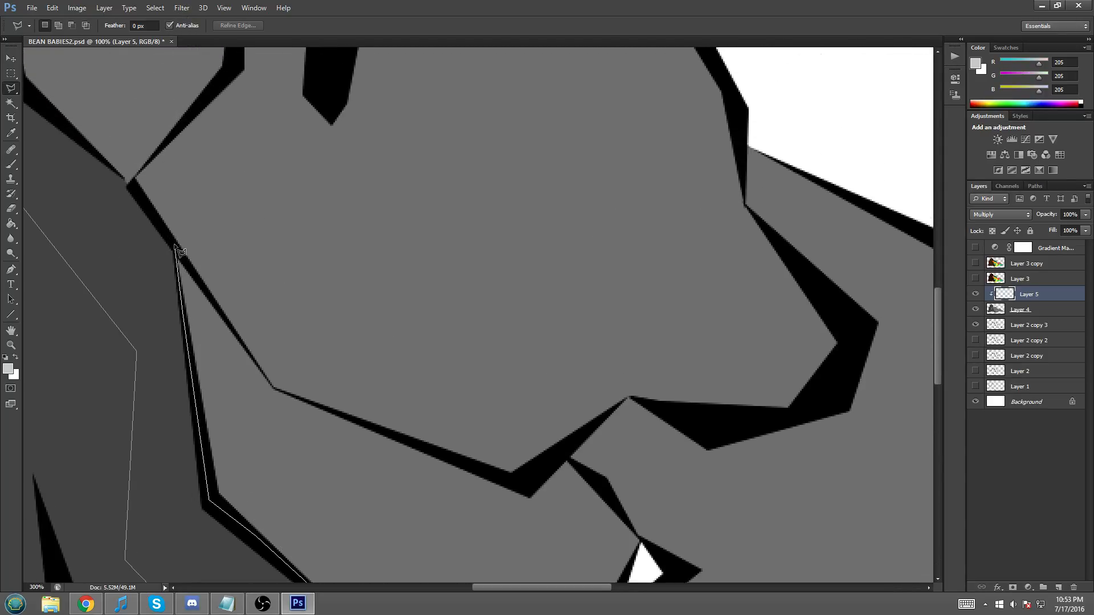
click(175, 246)
click(128, 184)
scroll(137, 199, left, 3)
scroll(148, 222, up, 3)
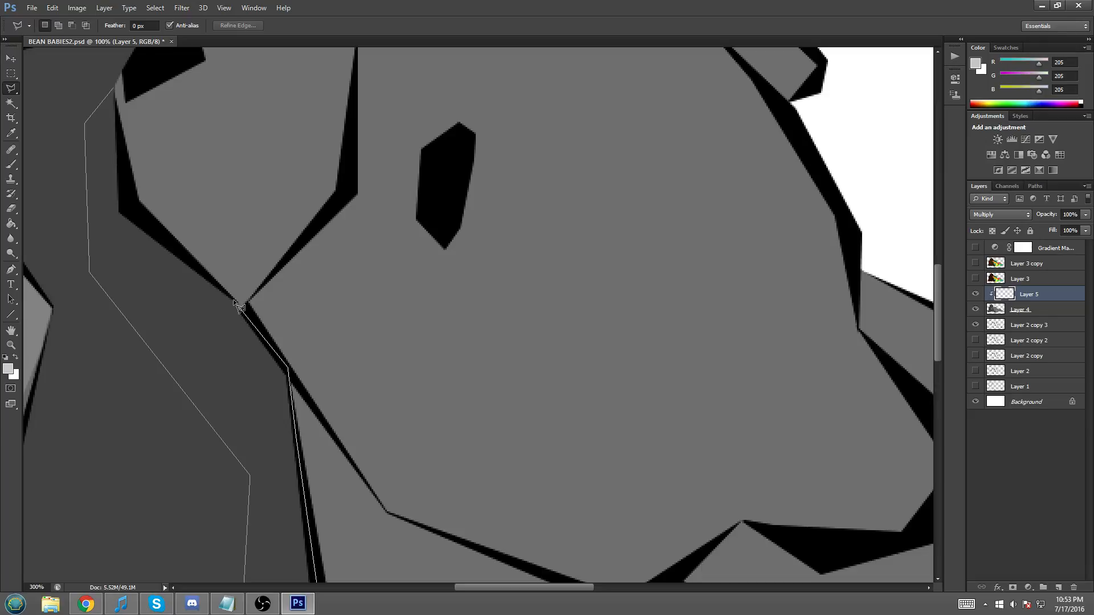
click(141, 217)
click(114, 89)
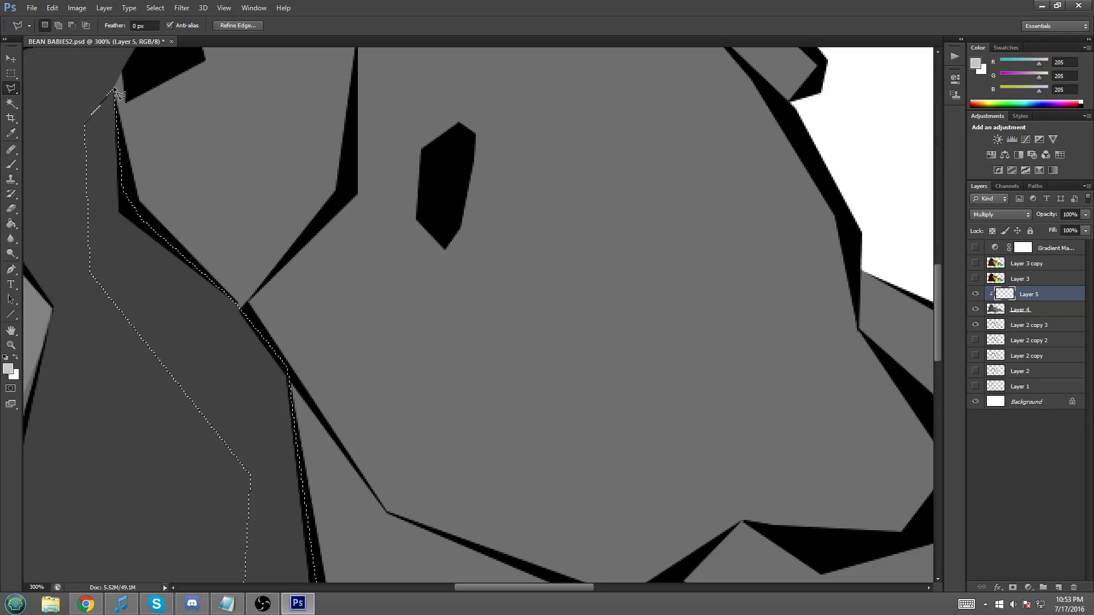
- Fill the torso shadow selection on Layer 5 with the light grey foreground colour (RGB 205, 205, 205) and deselect
right_click(108, 127)
click(141, 292)
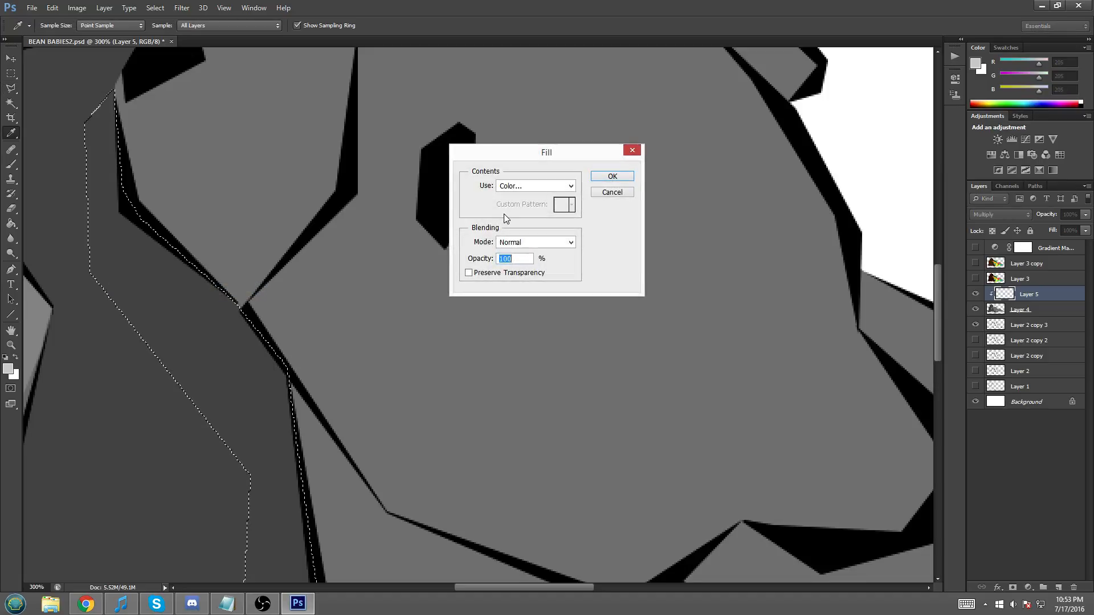
key(ctrl+minus)
key(ctrl+minus)
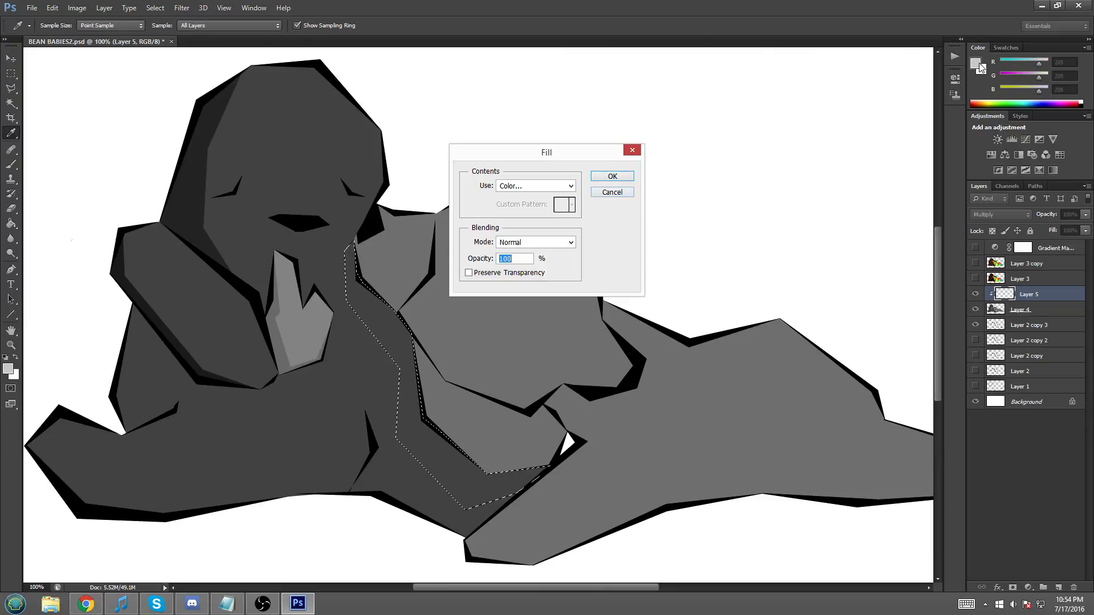
click(523, 187)
click(513, 216)
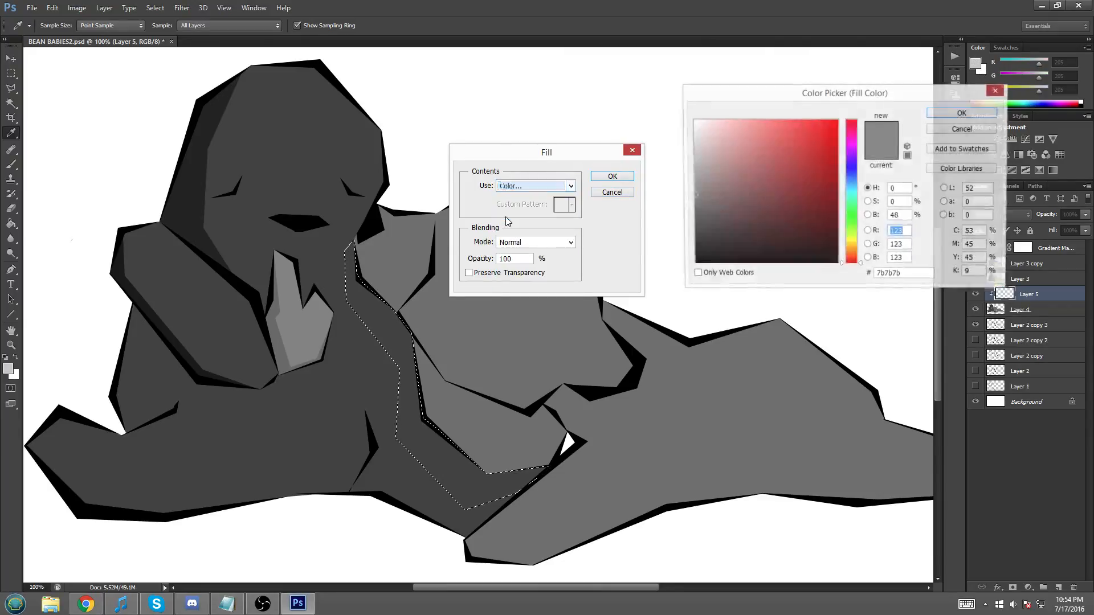
click(977, 62)
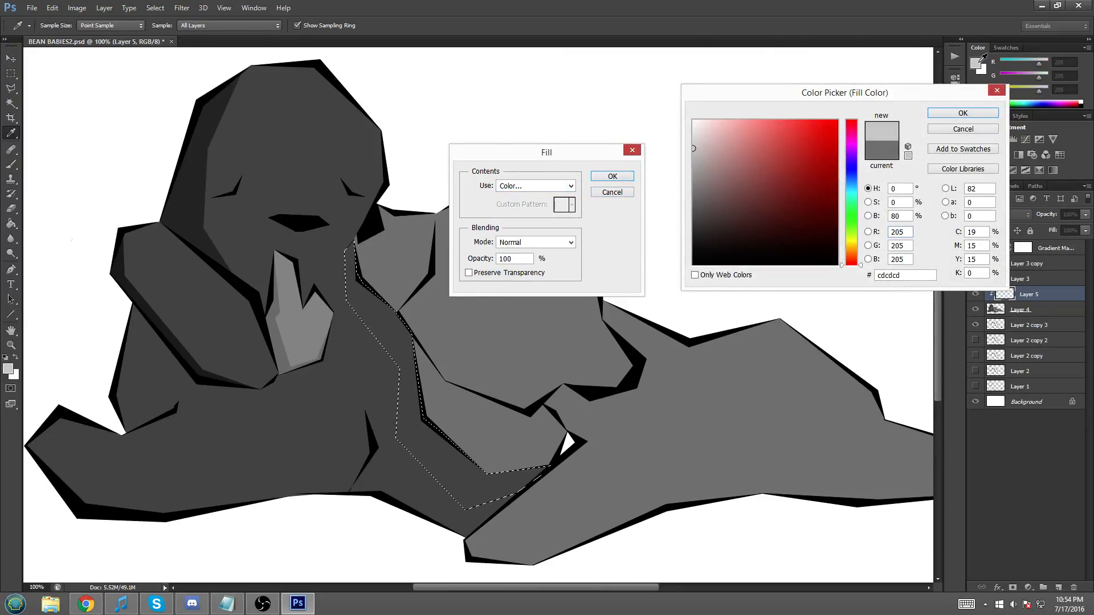
click(963, 114)
click(612, 176)
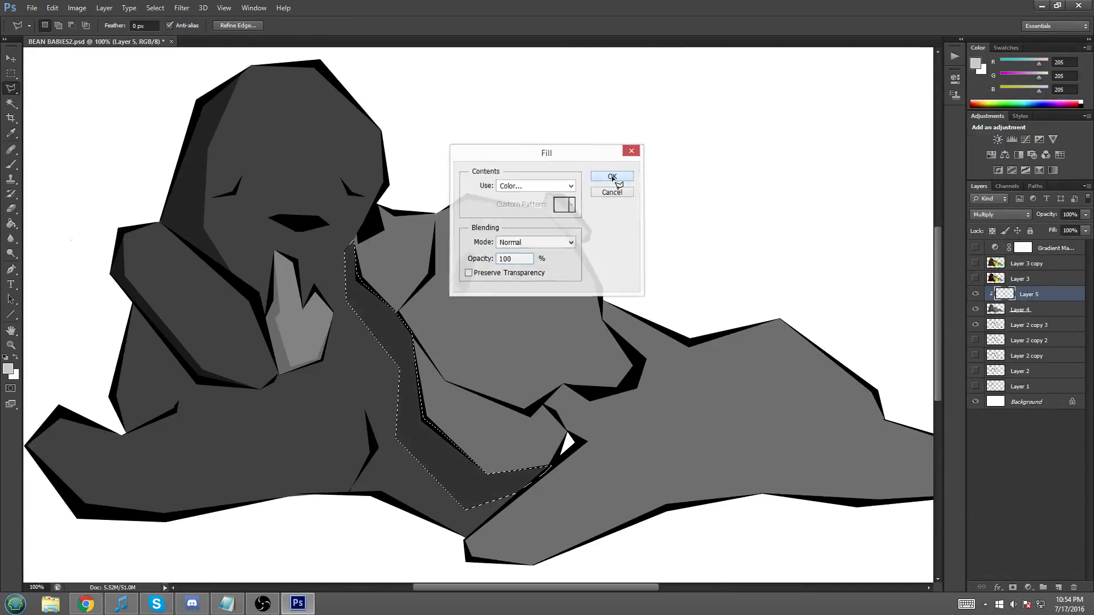
click(11, 74)
right_click(368, 295)
click(397, 302)
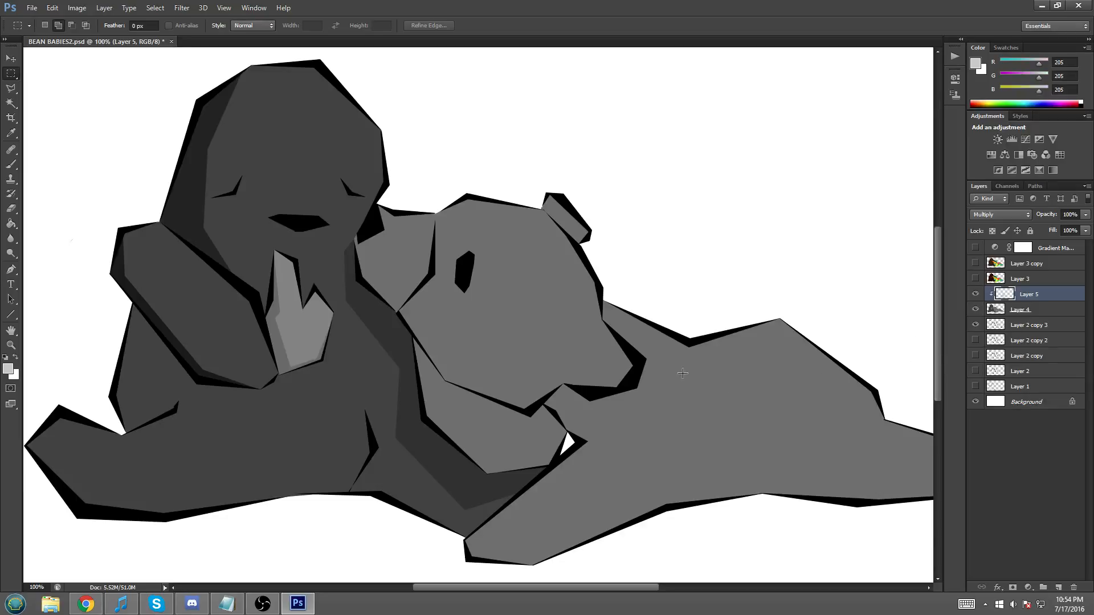
scroll(678, 373, up, 3)
scroll(669, 371, down, 5)
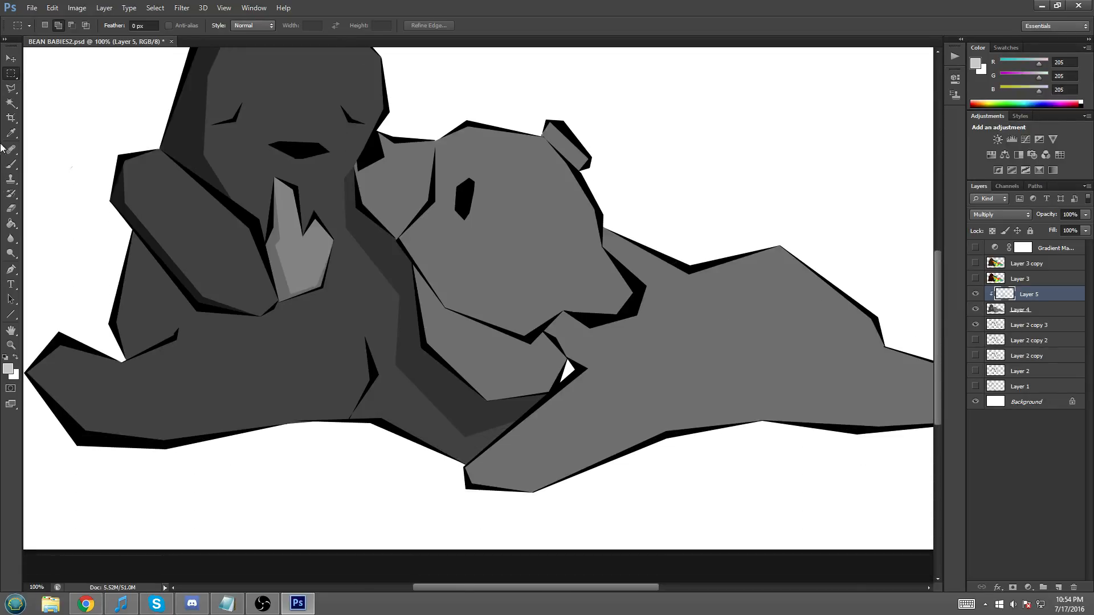
click(11, 88)
drag(516, 589, 513, 590)
key(ctrl+minus)
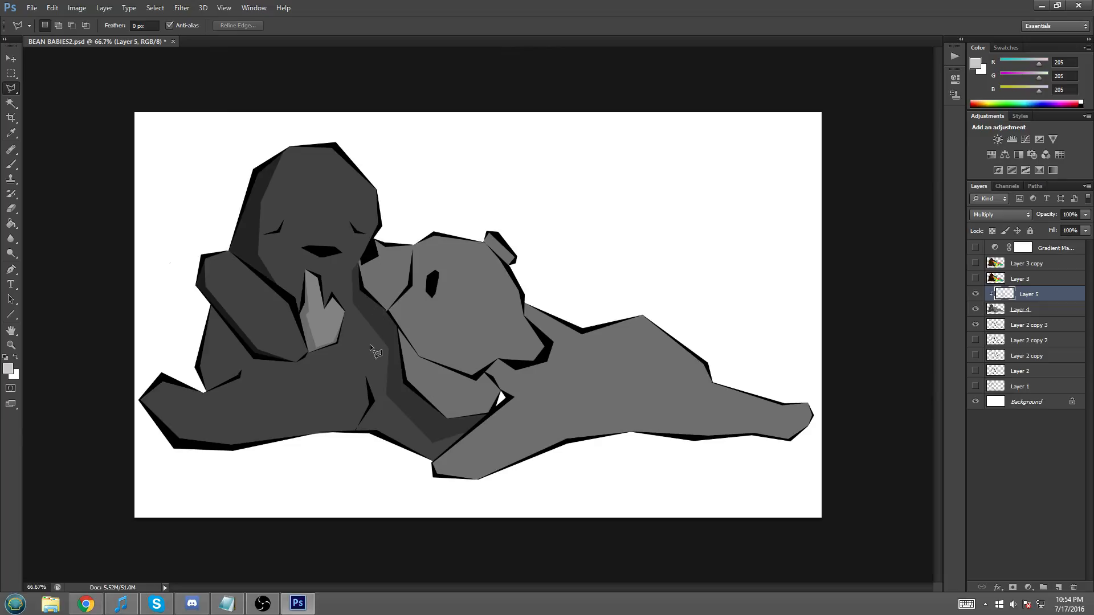
key(ctrl+1)
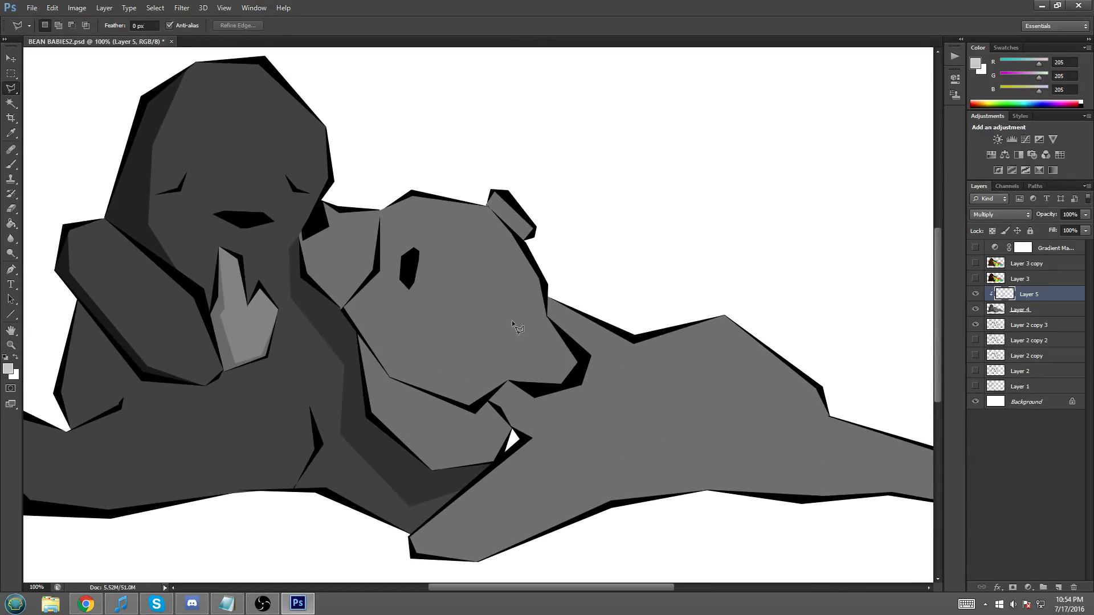
- Paint a broad test brush stroke across both figures' heads on Layer 5 and undo it
click(10, 165)
mouse_move(278, 166)
mouse_down()
mouse_move(388, 202)
mouse_move(479, 318)
mouse_move(503, 307)
mouse_move(500, 268)
mouse_up()
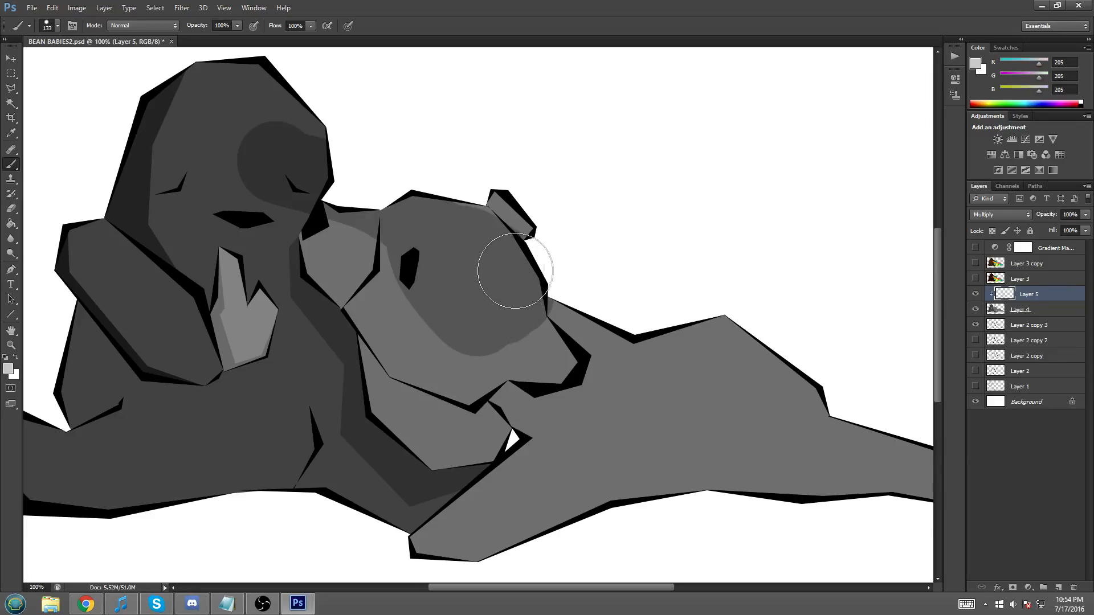
key(ctrl+z)
click(10, 88)
scroll(448, 293, down, 3)
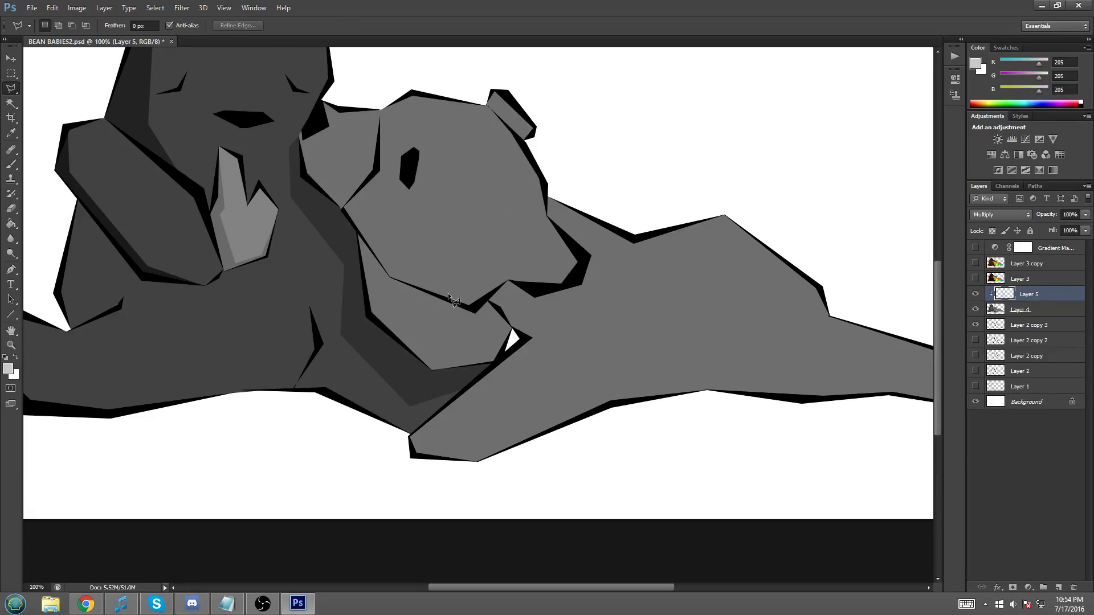
scroll(531, 330, up, 1)
scroll(279, 279, up, 3)
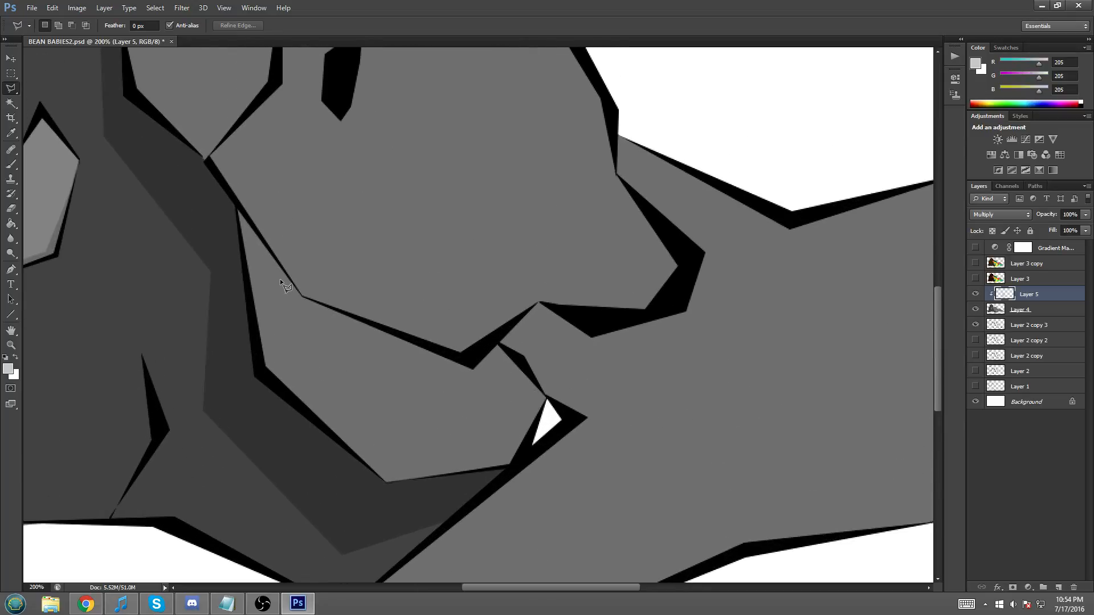
scroll(340, 468, up, 1)
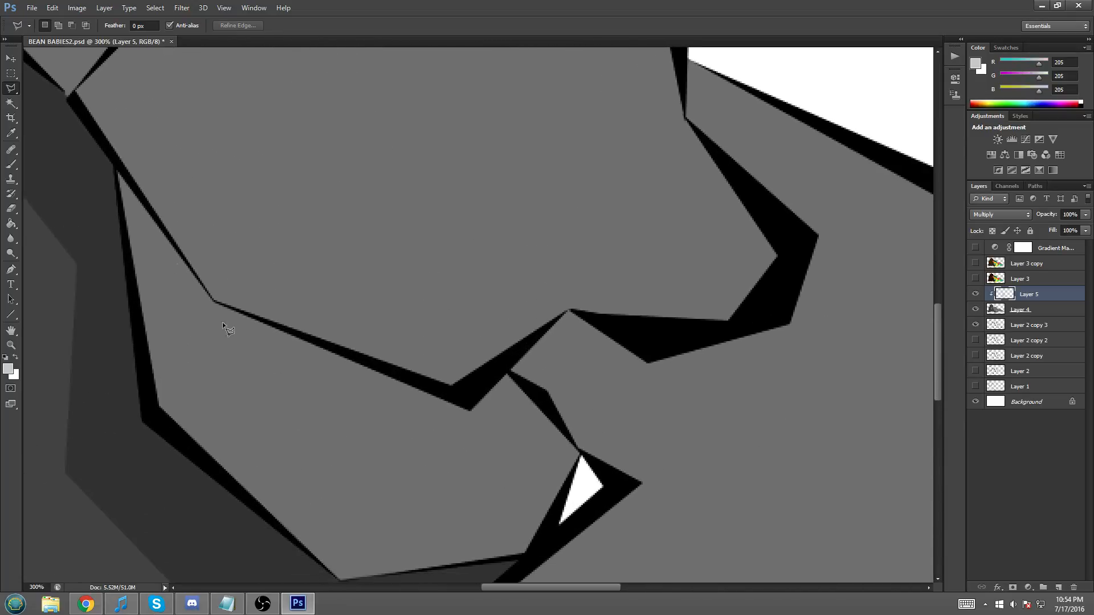
scroll(118, 168, down, 2)
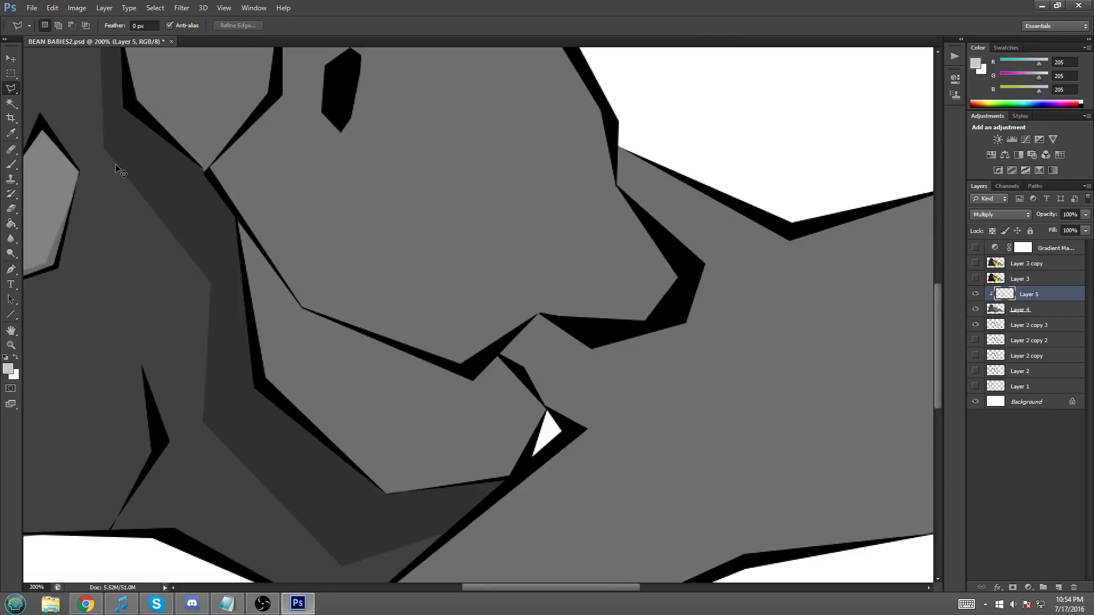
scroll(420, 253, up, 1)
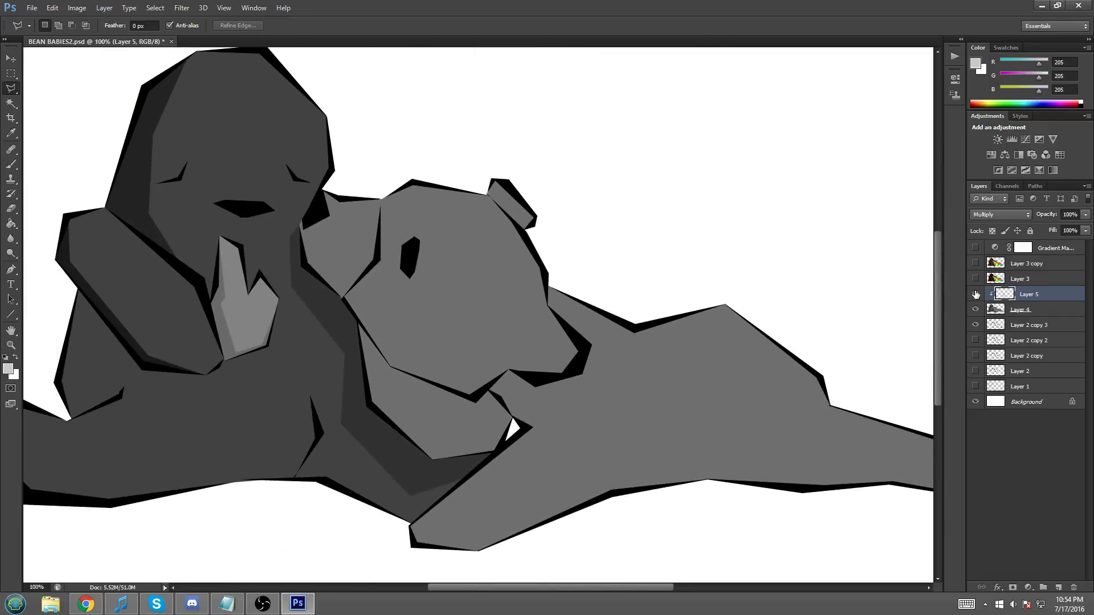
- Hide Layer 5, sample the dark grey head shadow and brush test marks over the torso and bear on Layer 4
click(975, 294)
click(1049, 311)
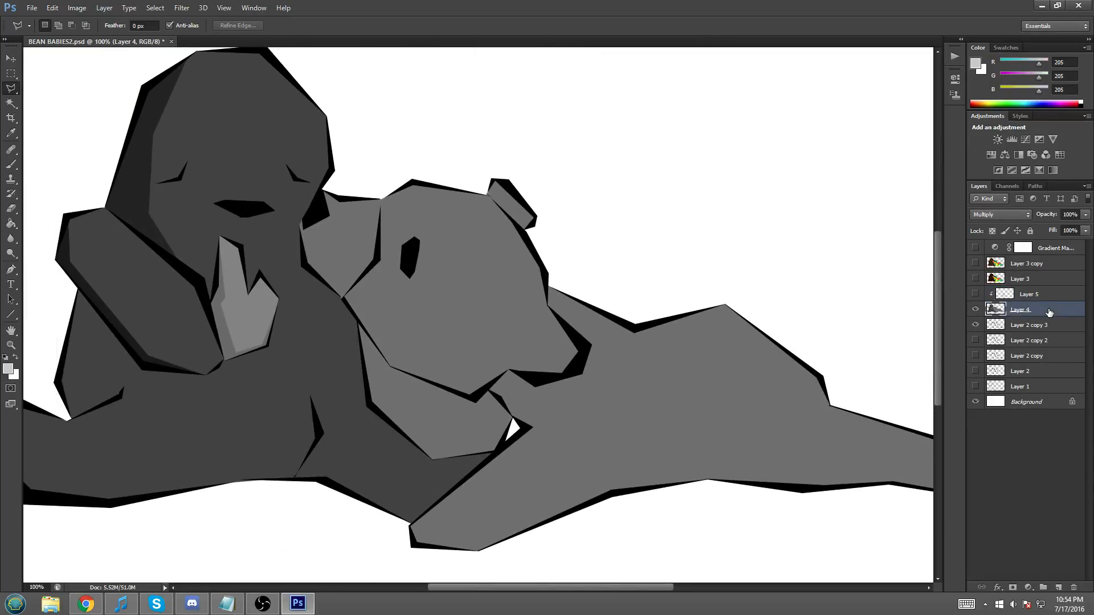
click(11, 164)
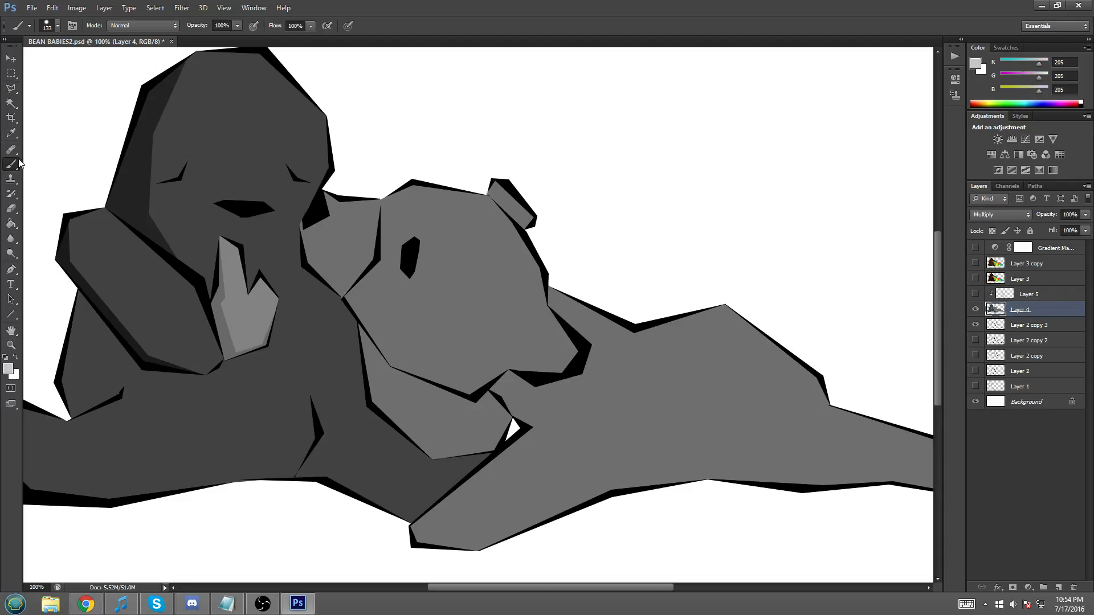
alt+click(143, 174)
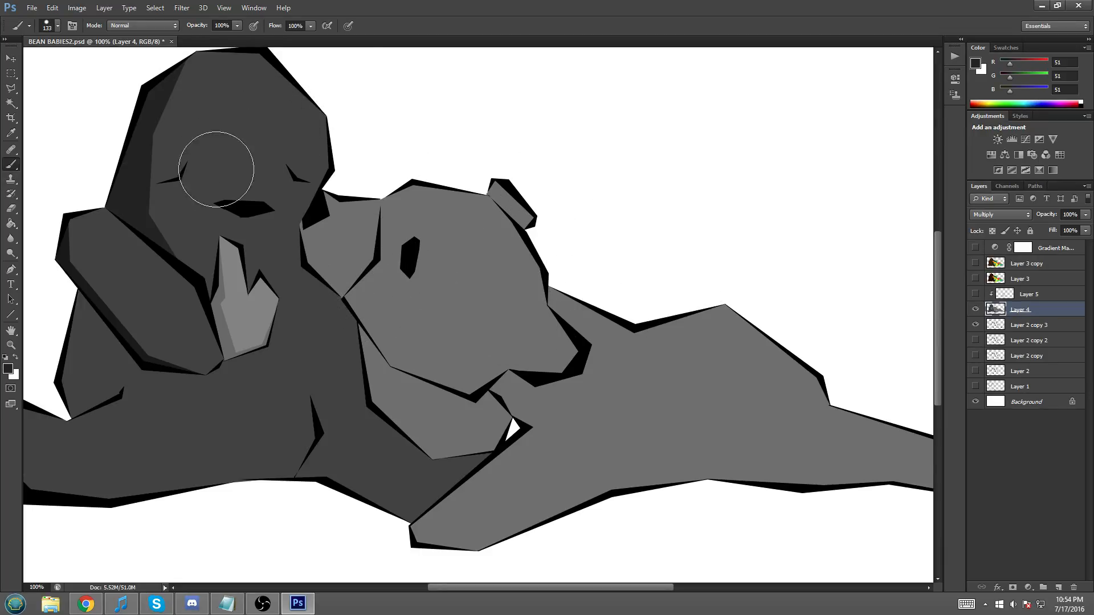
click(320, 360)
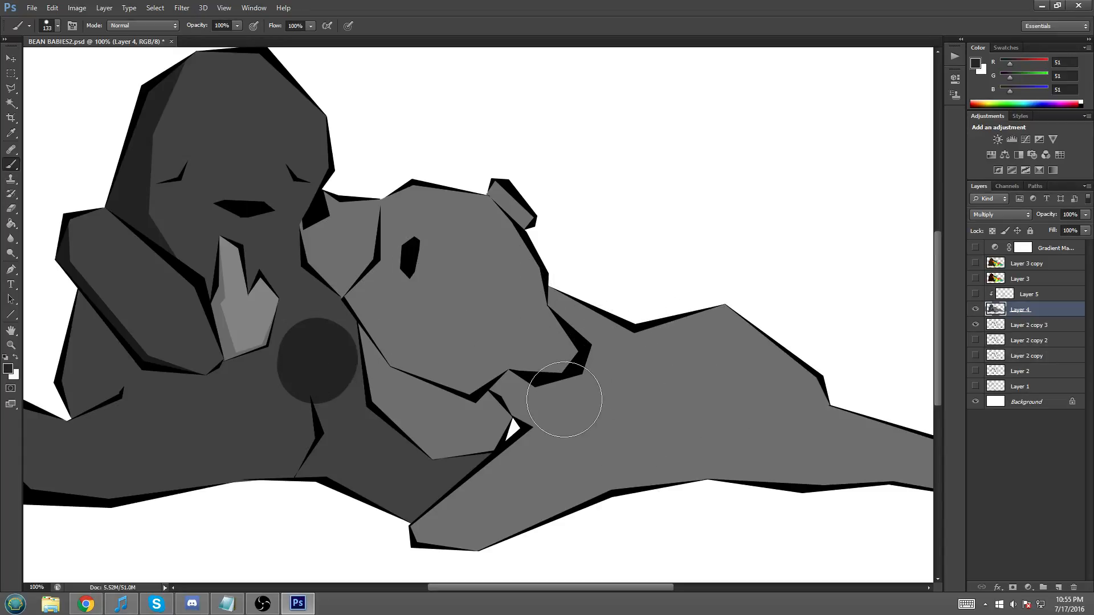
mouse_move(581, 443)
mouse_down()
mouse_move(636, 422)
mouse_move(618, 398)
mouse_move(706, 417)
mouse_move(658, 419)
mouse_up()
- Undo the test brush marks on Layer 4 and show Layer 5 again
key(ctrl+z)
key(ctrl+alt+z)
click(976, 294)
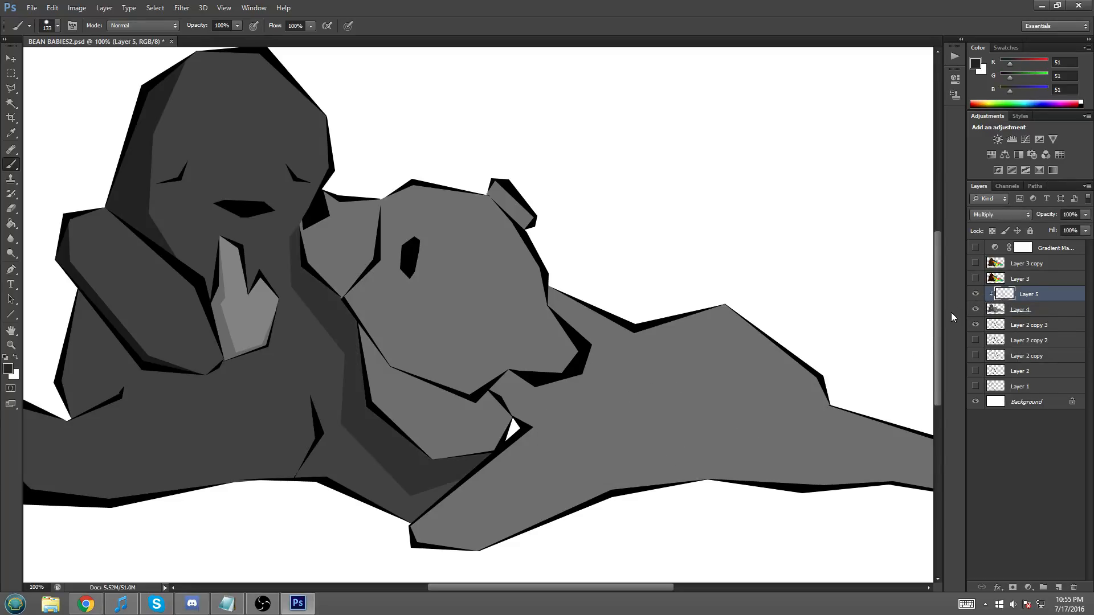
- Set the Eyedropper to sample the Current Layer and pick the torso shadow's light grey from Layer 5
click(11, 133)
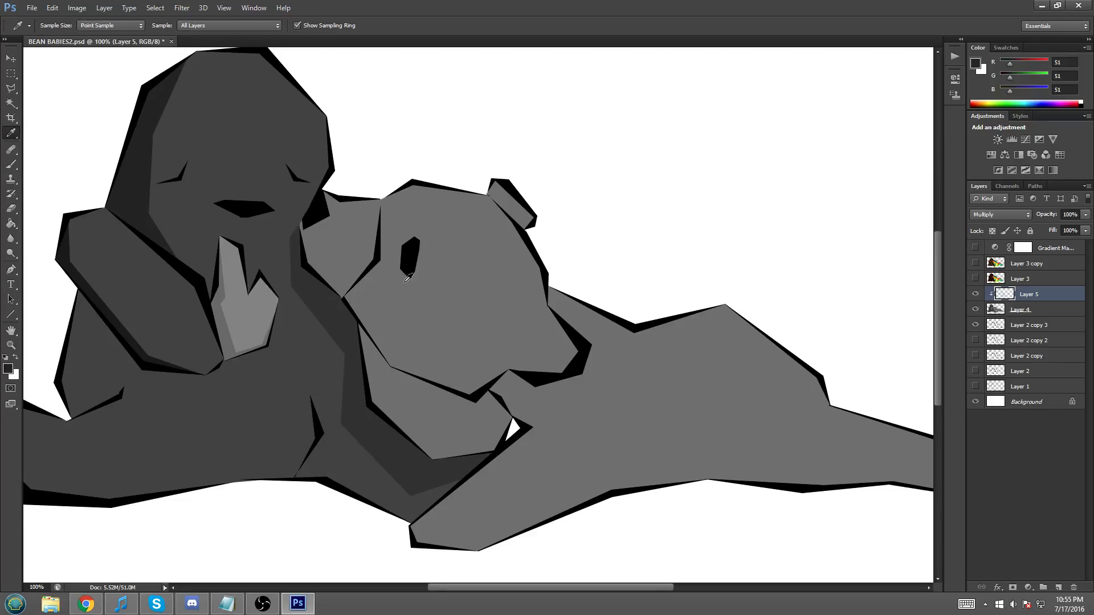
click(190, 26)
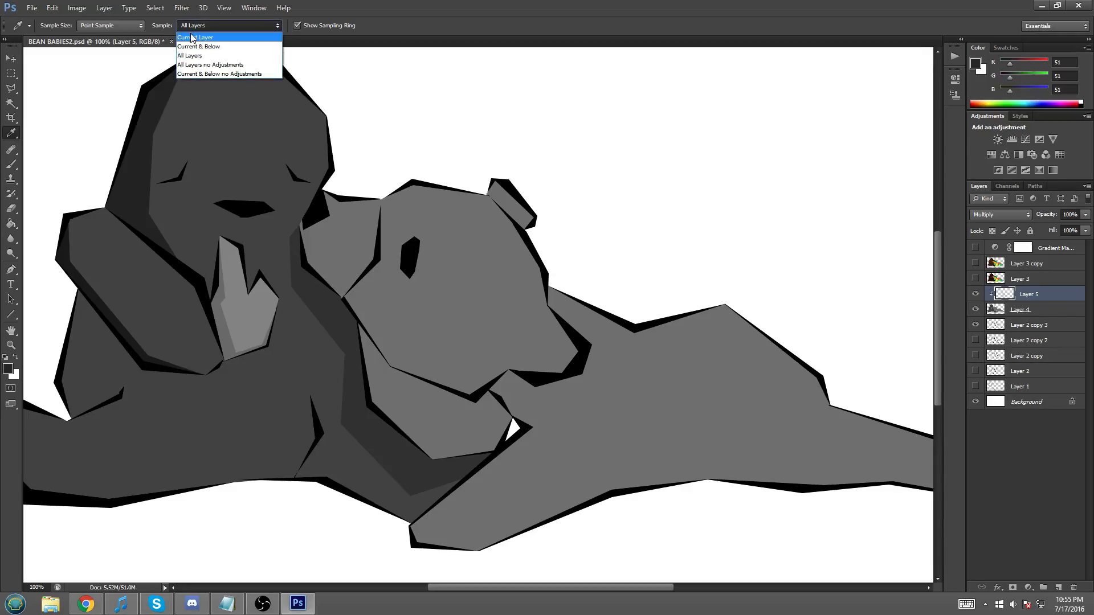
click(192, 38)
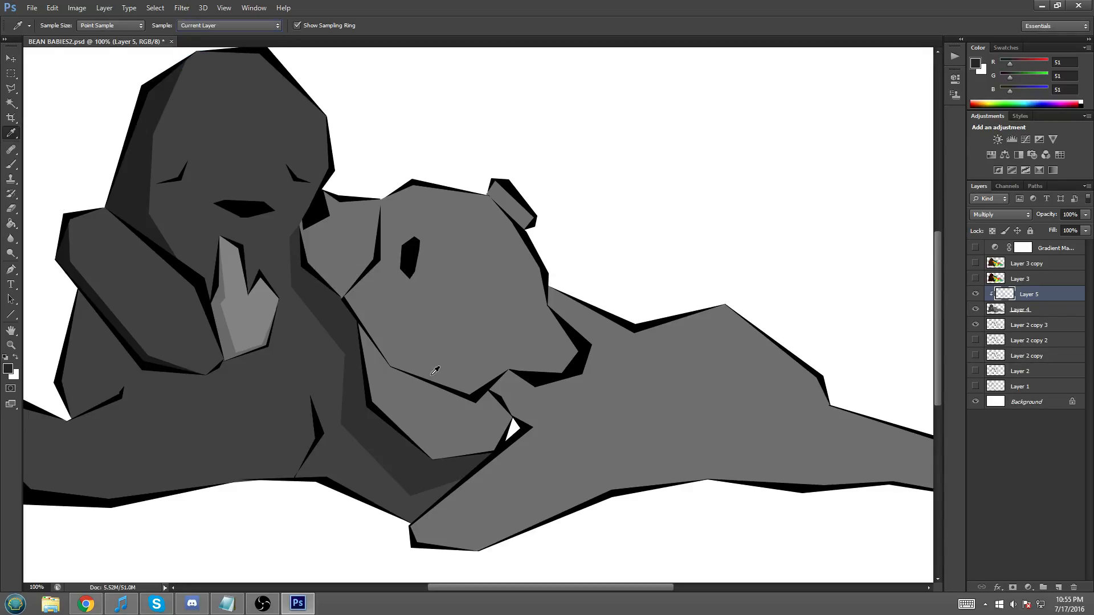
drag(331, 316, 340, 317)
- Trace a shadow shape on the bear's arm below its head with the Polygonal Lasso, following the black outline down to the paw
click(10, 89)
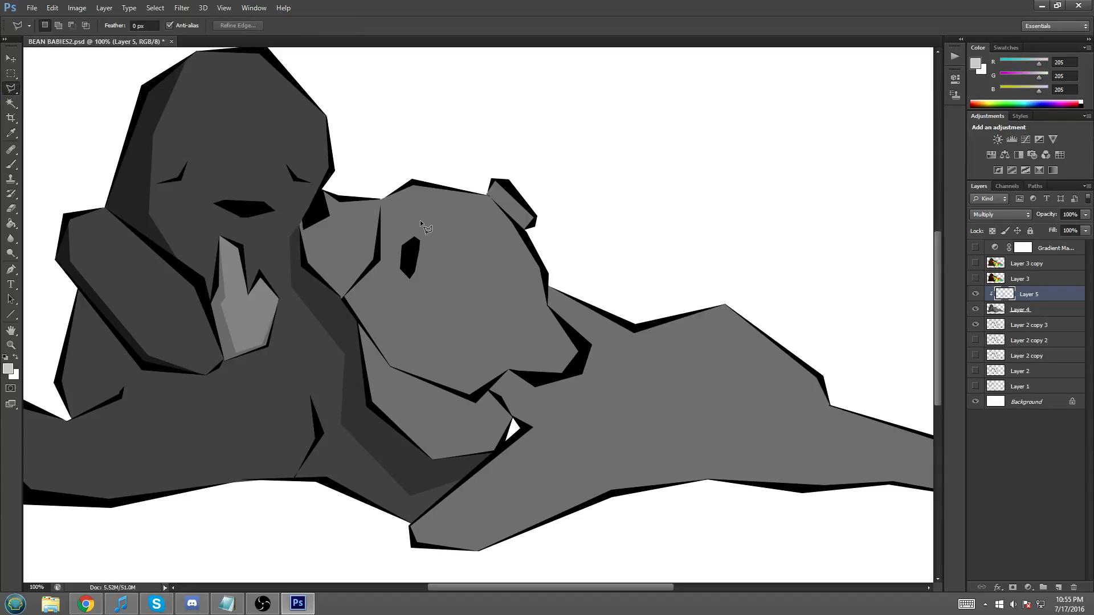
key(ctrl+plus)
scroll(343, 391, down, 2)
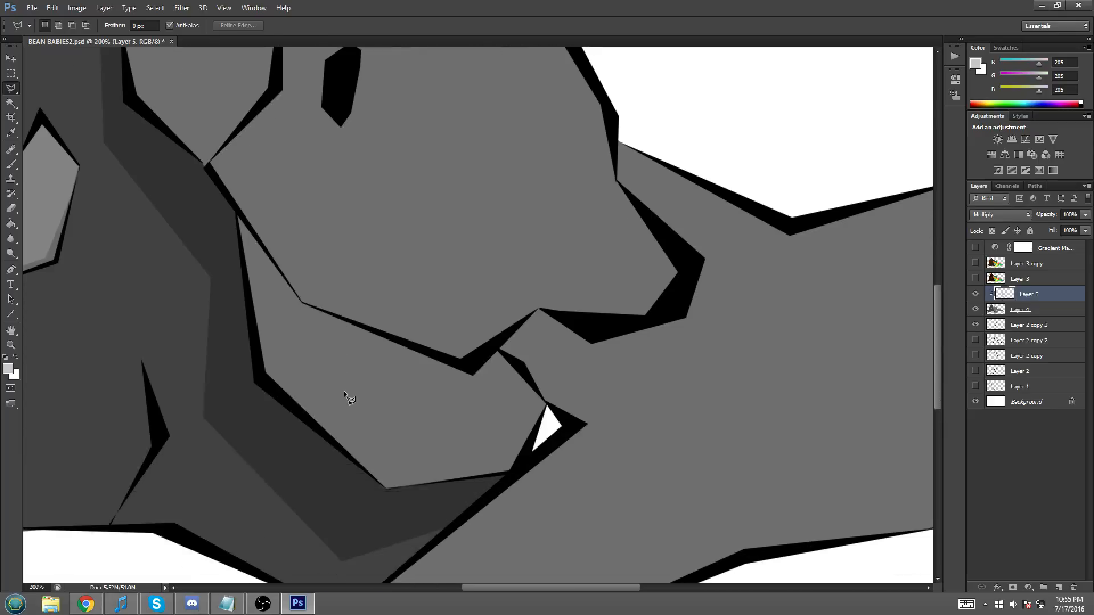
key(ctrl+plus)
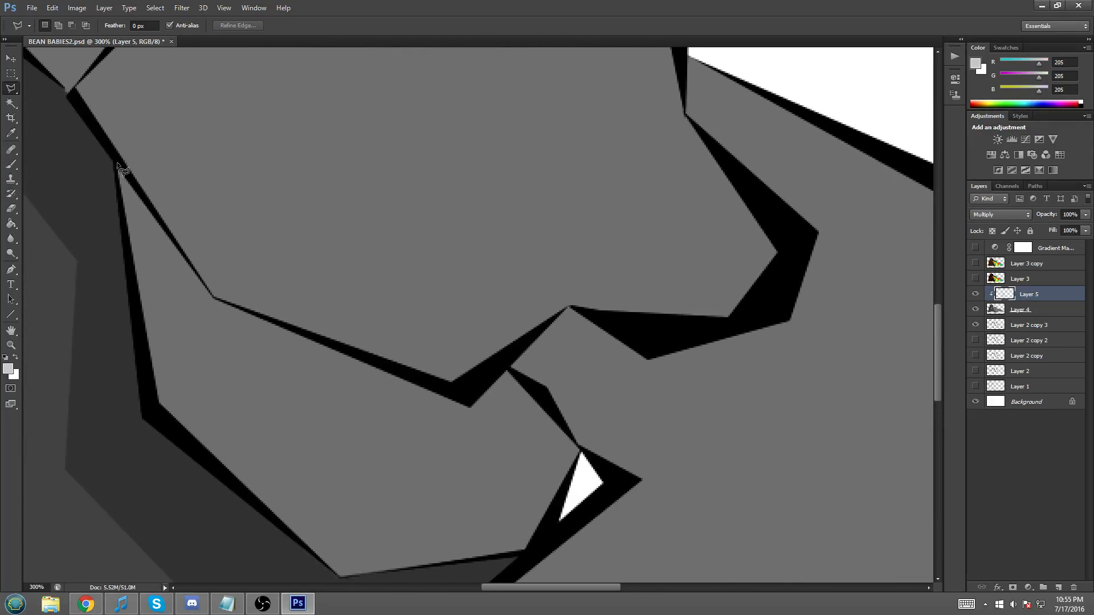
click(214, 297)
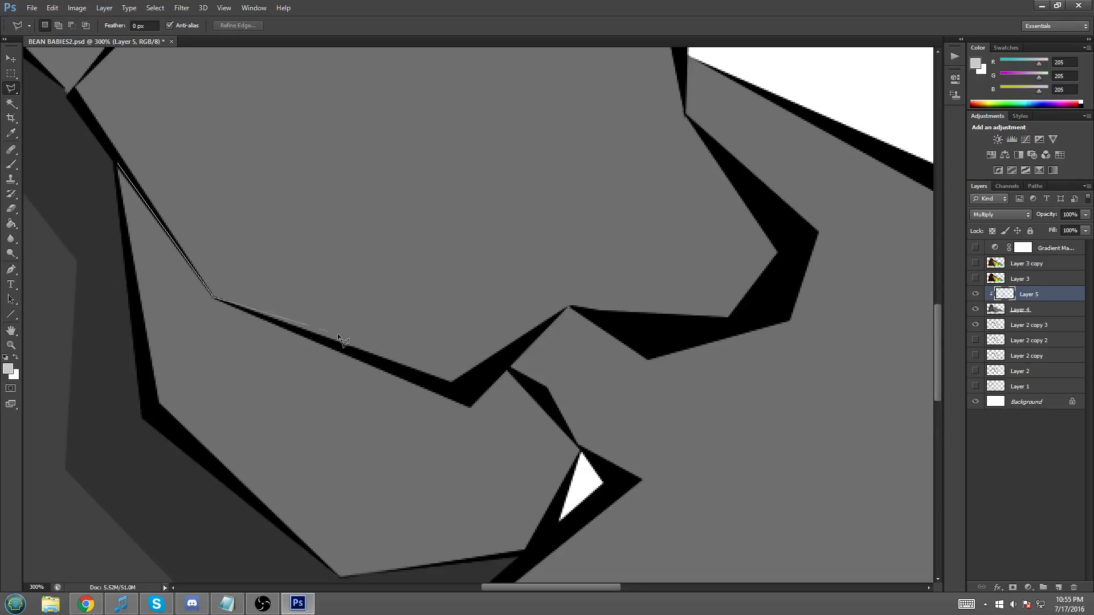
click(468, 400)
click(580, 447)
scroll(496, 453, down, 2)
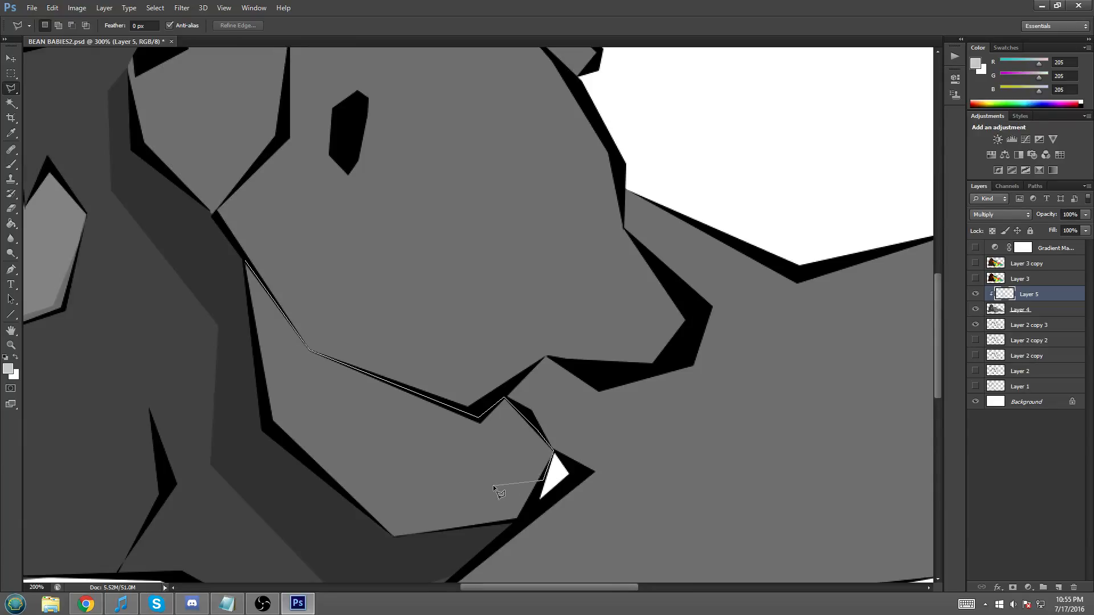
click(474, 501)
click(327, 408)
click(248, 264)
- Fill the bear's arm shadow selection with light grey (RGB 205, 205, 205) and deselect
right_click(428, 416)
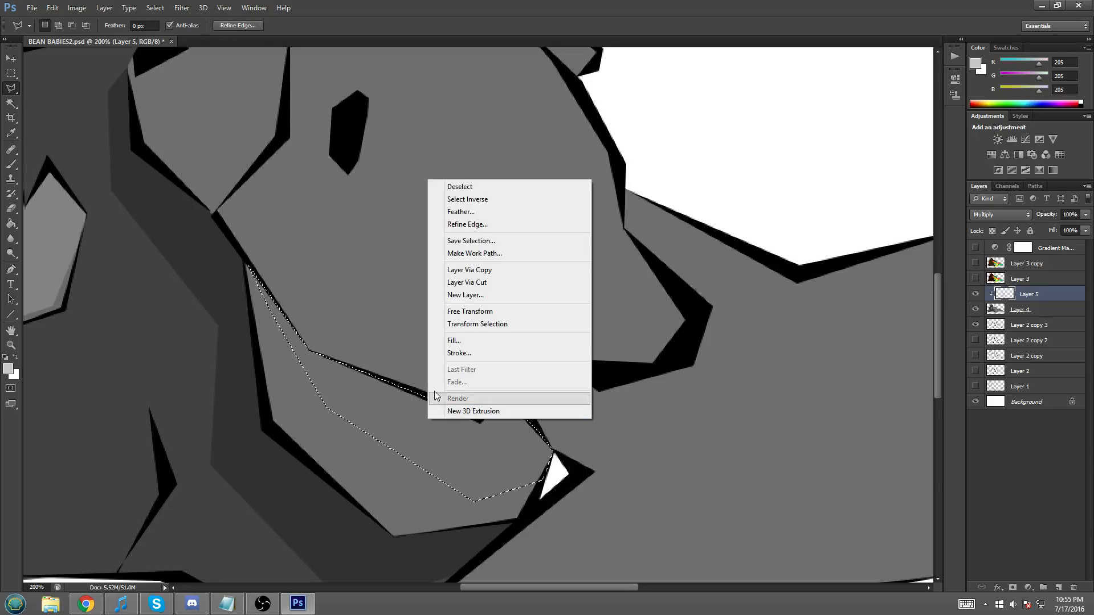
click(451, 341)
click(519, 186)
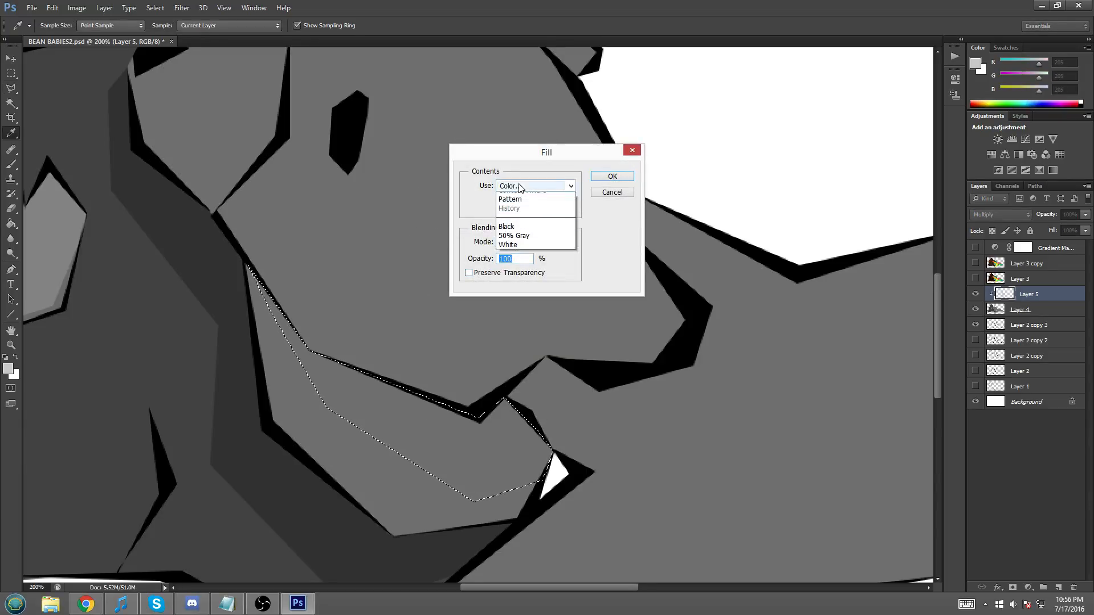
click(514, 212)
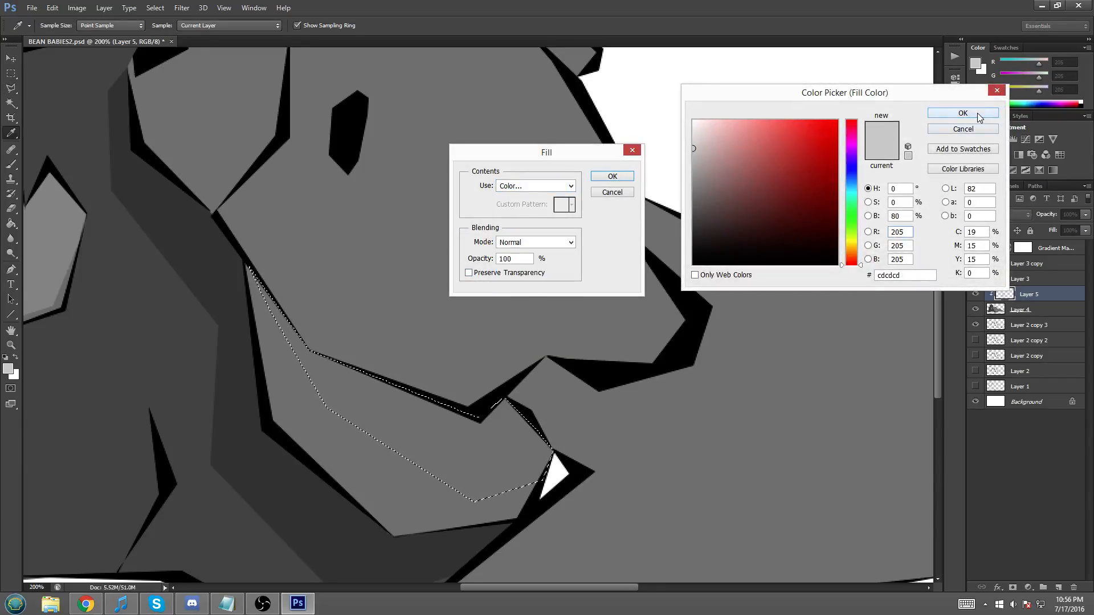
click(976, 113)
click(611, 176)
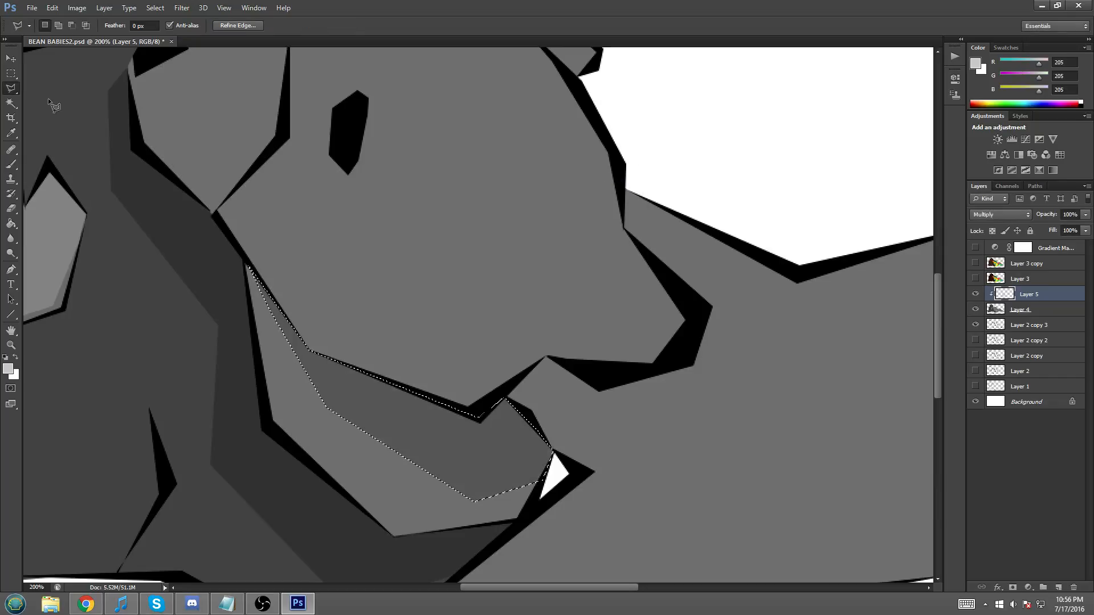
click(11, 72)
right_click(391, 254)
click(413, 267)
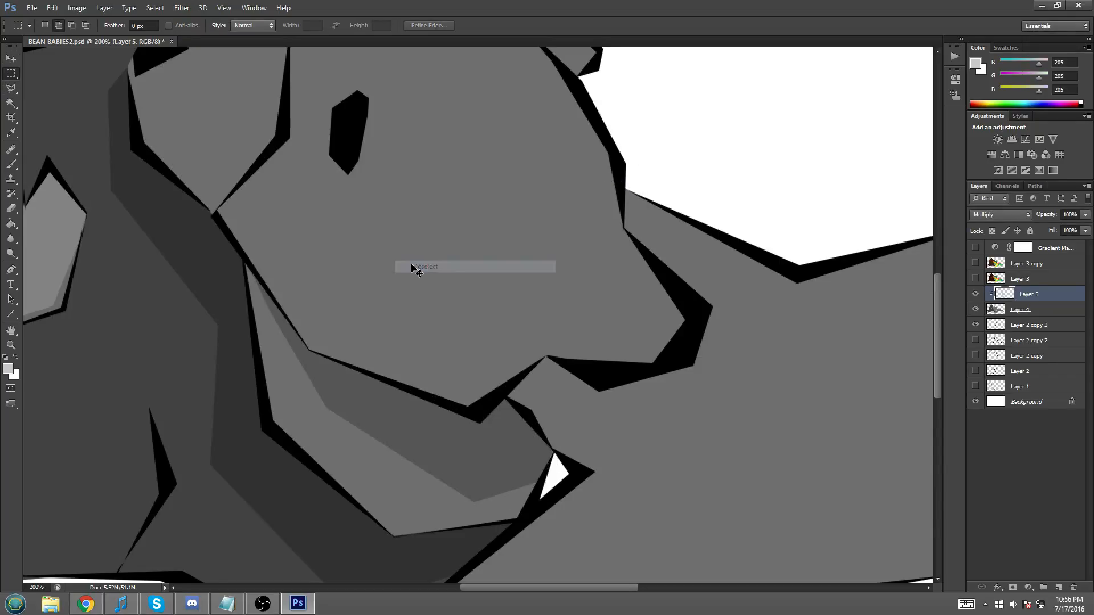
- Start a Polygonal Lasso shadow shape under the bear's muzzle, running its inner edge across the chest down to the front paw's tip
key(ctrl+minus)
key(ctrl+minus)
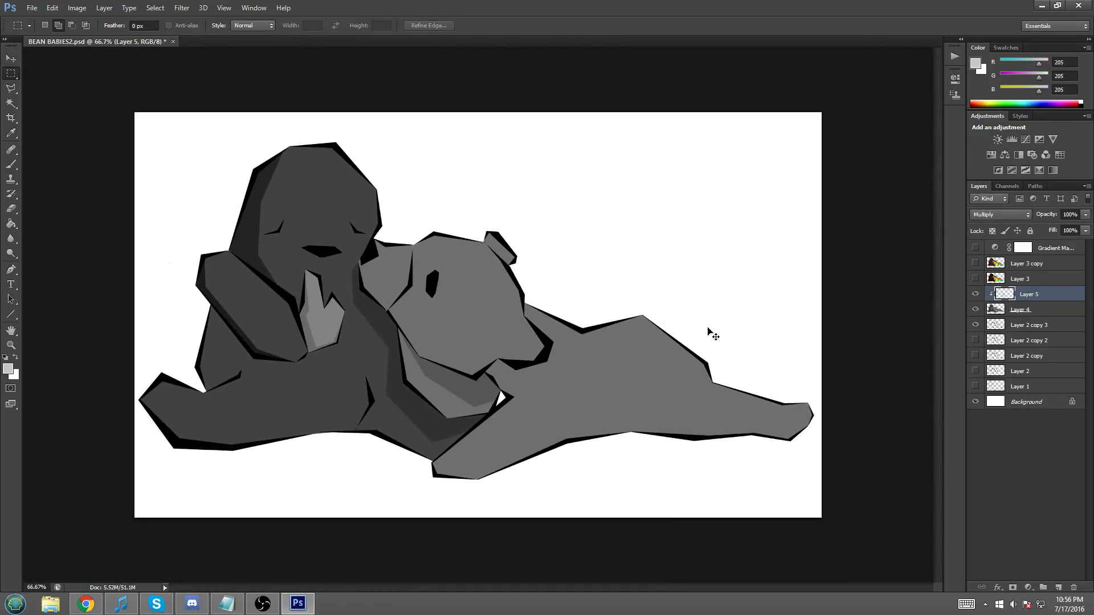
click(13, 91)
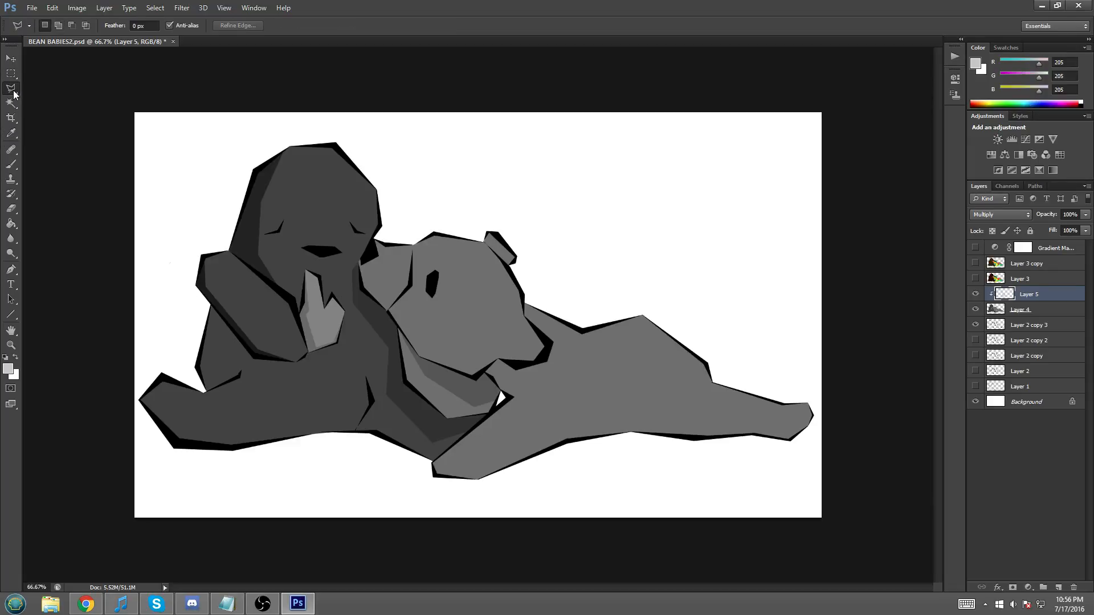
key(ctrl+plus)
scroll(593, 415, down, 3)
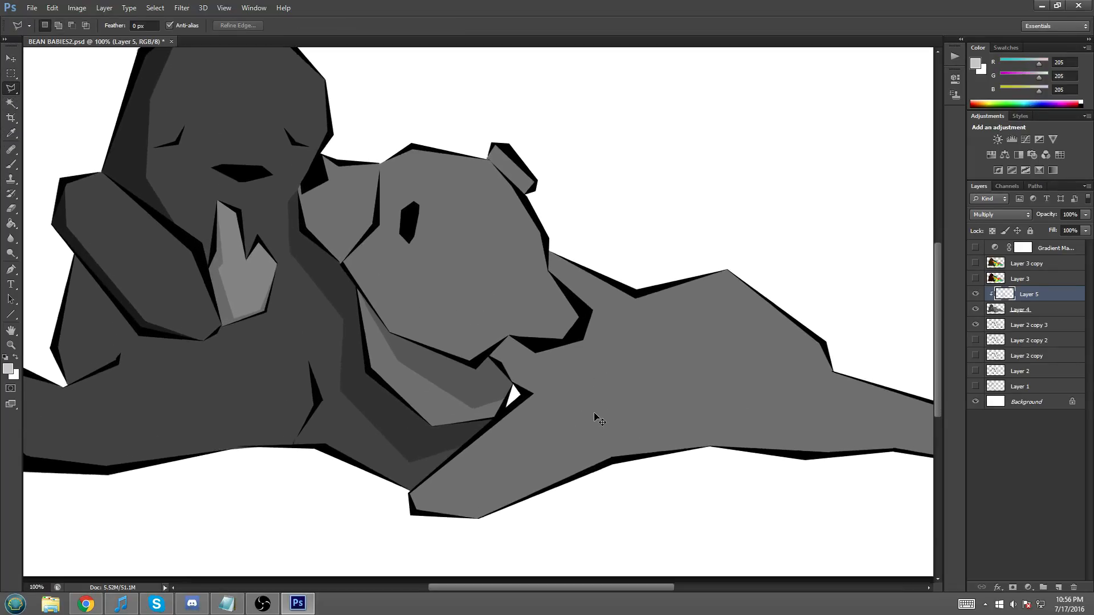
key(ctrl+plus)
scroll(605, 416, down, 3)
click(664, 277)
click(635, 317)
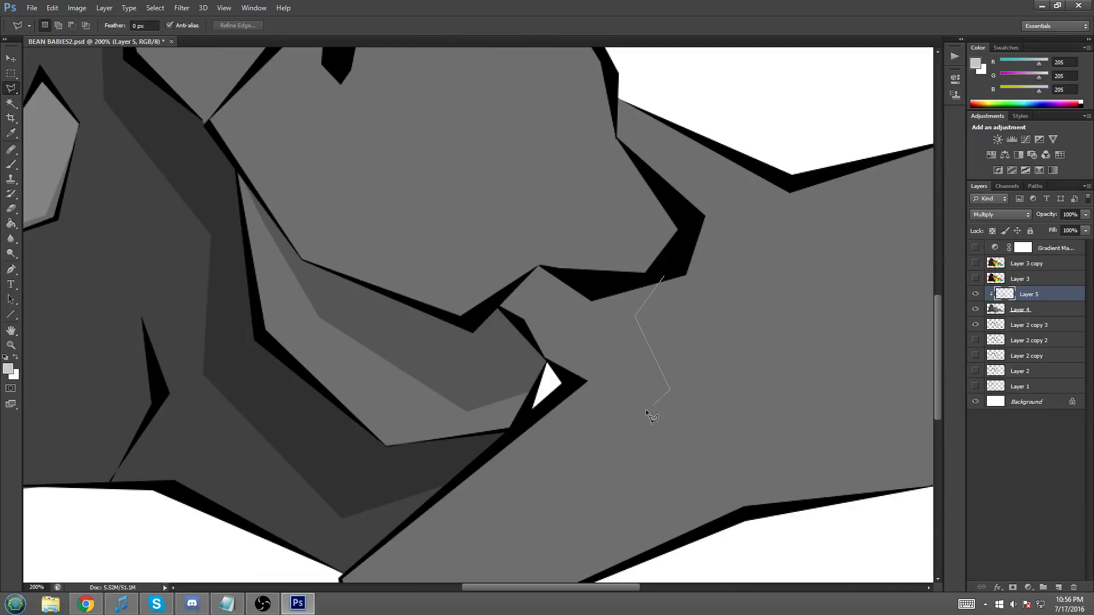
click(490, 494)
scroll(410, 494, down, 5)
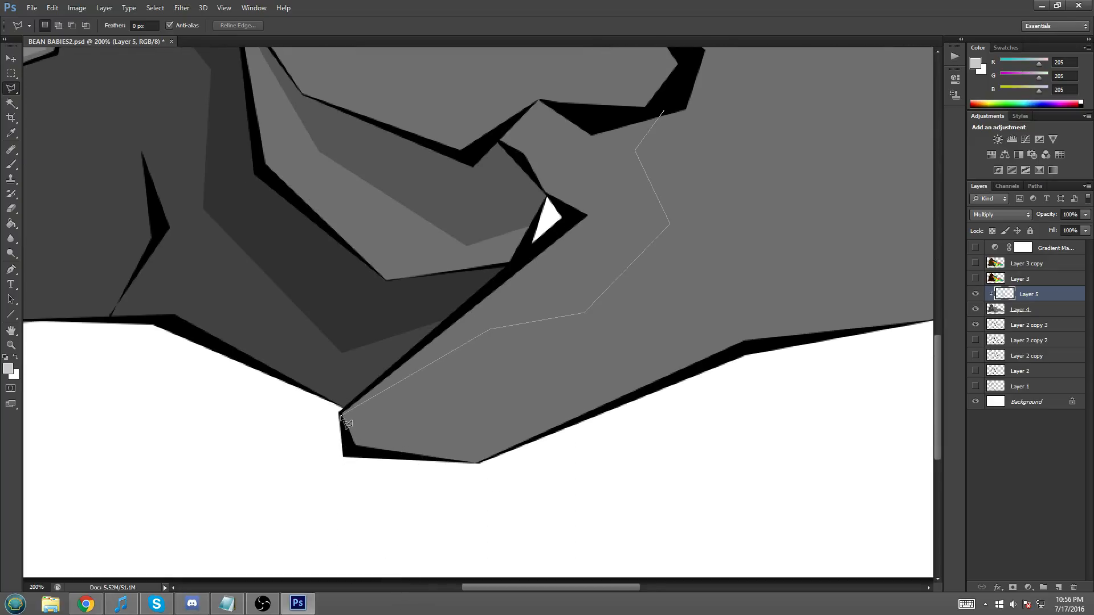
click(341, 414)
- Close the chest shadow selection along the foreleg's upper outline, around the small white gap and back to the muzzle
click(431, 335)
click(432, 322)
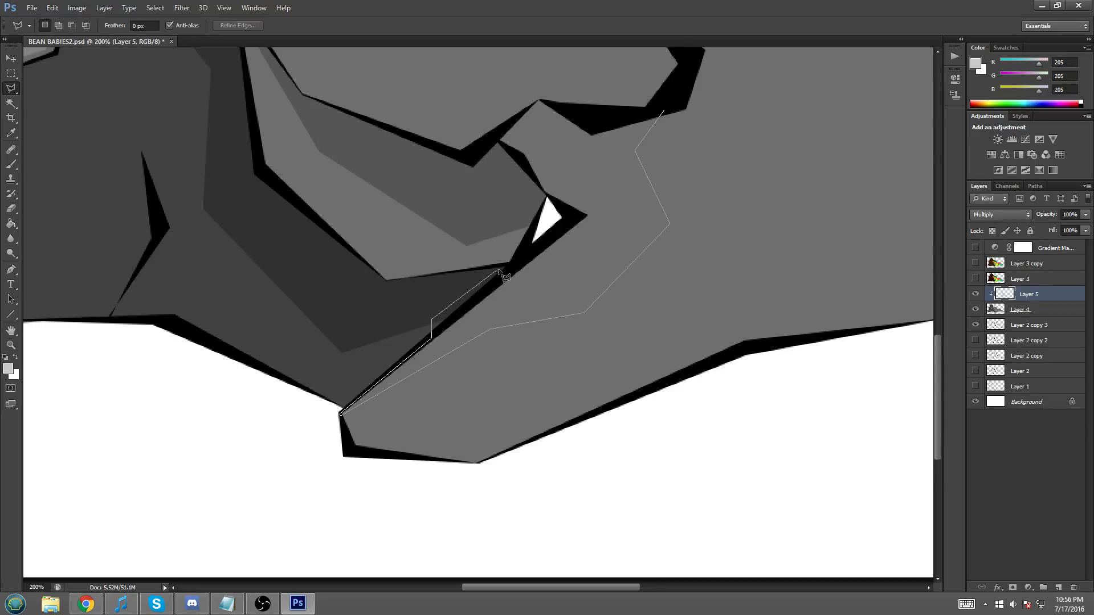
click(537, 250)
click(574, 212)
click(546, 199)
click(500, 207)
click(490, 139)
scroll(527, 114, up, 3)
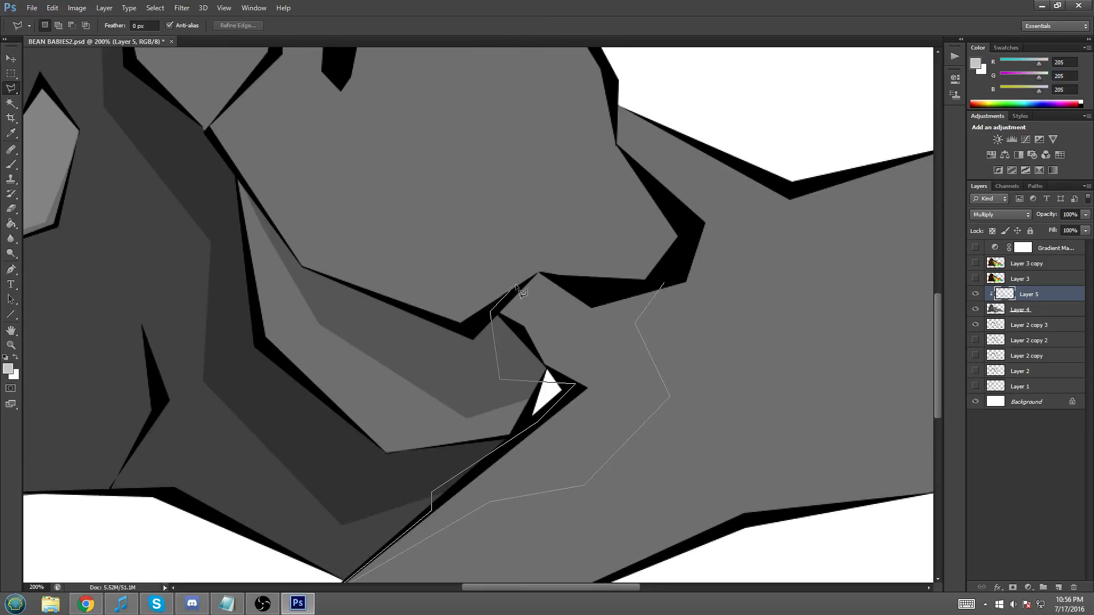
click(538, 273)
click(663, 283)
- Fill the bear's chest and foreleg shadow selection with light grey (RGB 205, 205, 205) and deselect
right_click(595, 324)
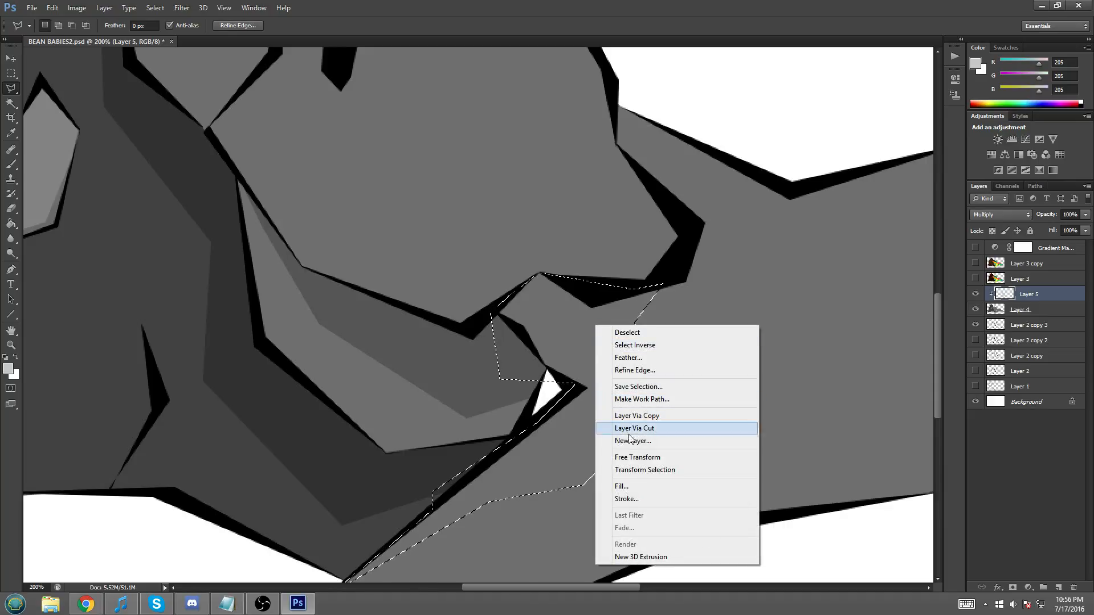
click(628, 485)
click(619, 175)
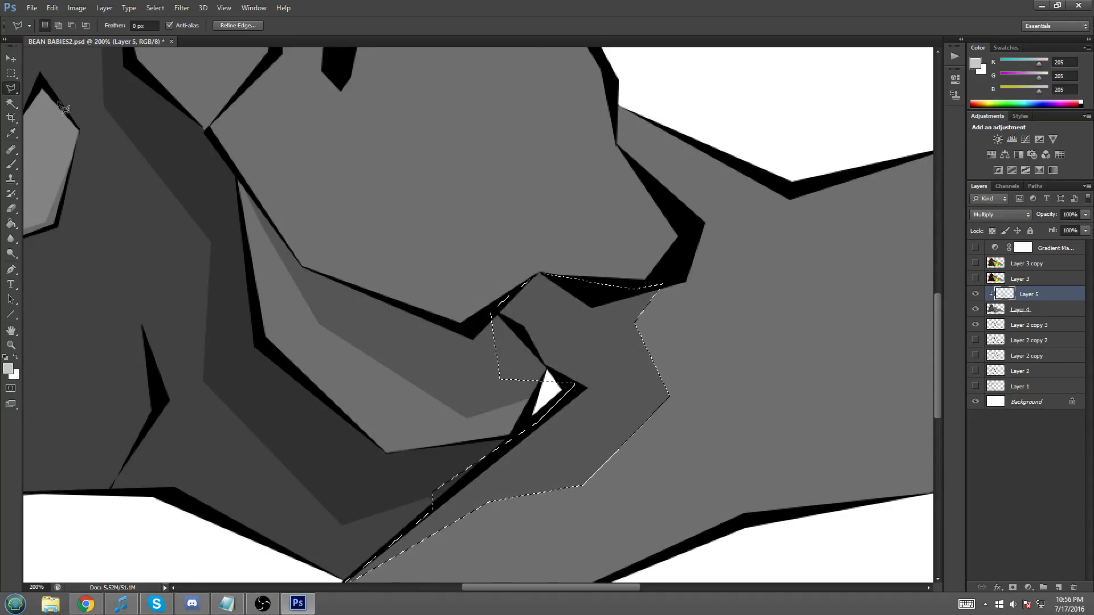
click(11, 73)
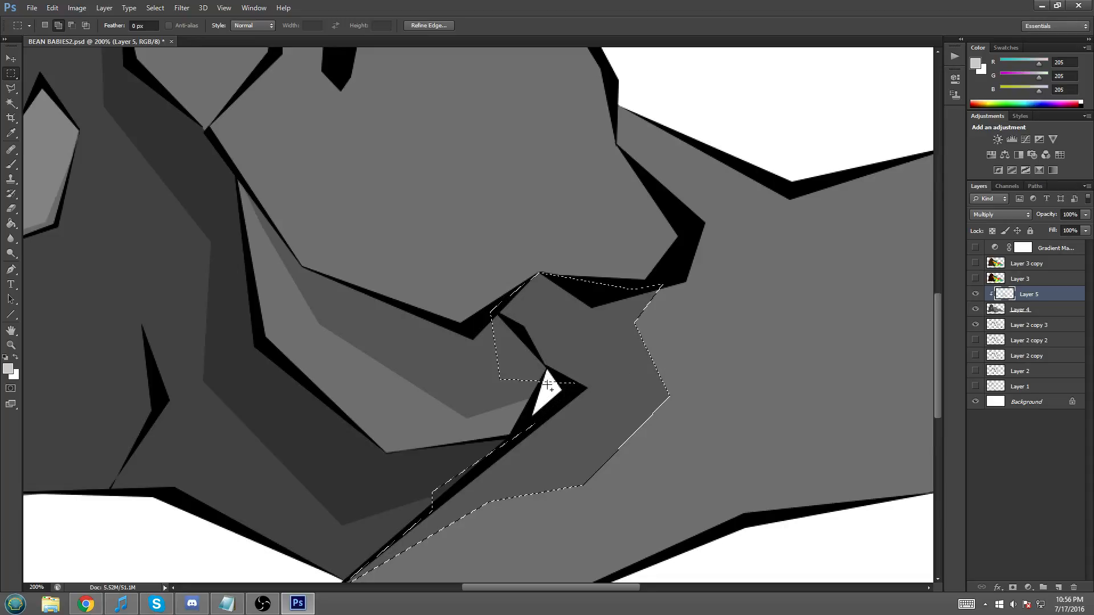
right_click(548, 130)
click(578, 133)
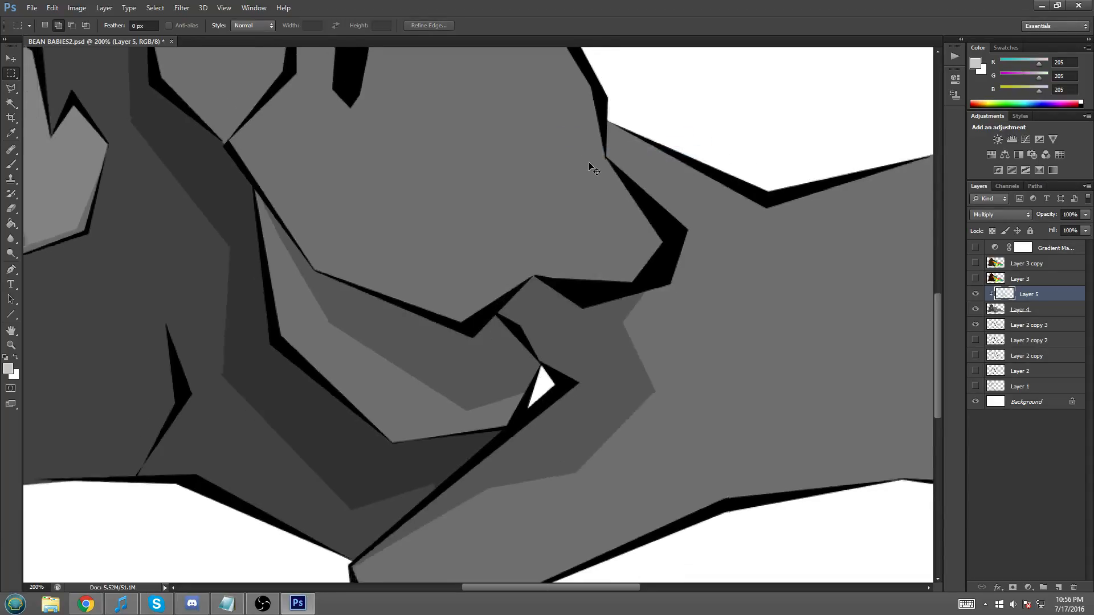
- Trace a shadow shape with the Polygonal Lasso along the bear's cheek and jaw, with a pointed notch rising into the muzzle
key(ctrl+minus)
key(ctrl+minus)
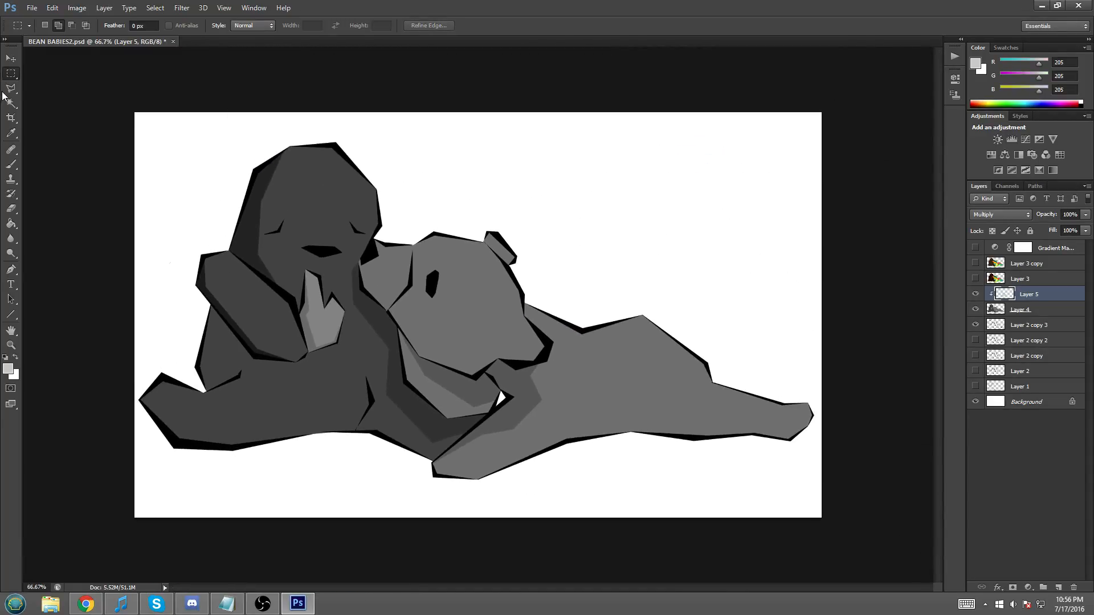
click(11, 88)
key(ctrl+plus)
key(ctrl+plus)
scroll(252, 320, down, 2)
click(276, 202)
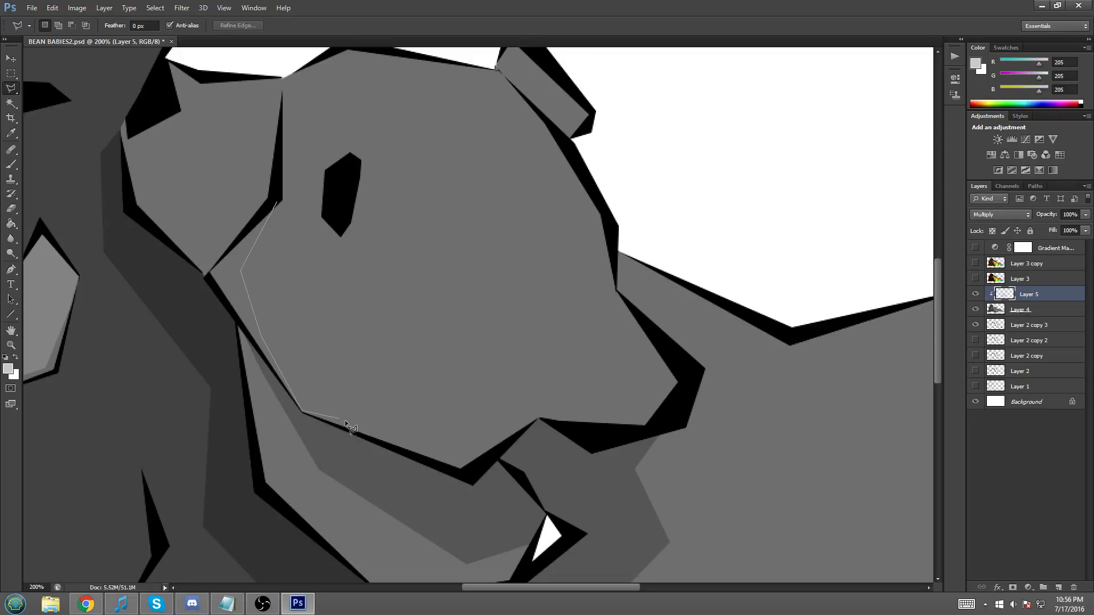
click(464, 435)
click(566, 385)
click(593, 411)
click(649, 424)
click(579, 470)
click(423, 504)
click(302, 427)
click(206, 276)
click(278, 203)
- Fill the bear's jaw shadow selection with light grey (RGB 205, 205, 205) and deselect
right_click(248, 237)
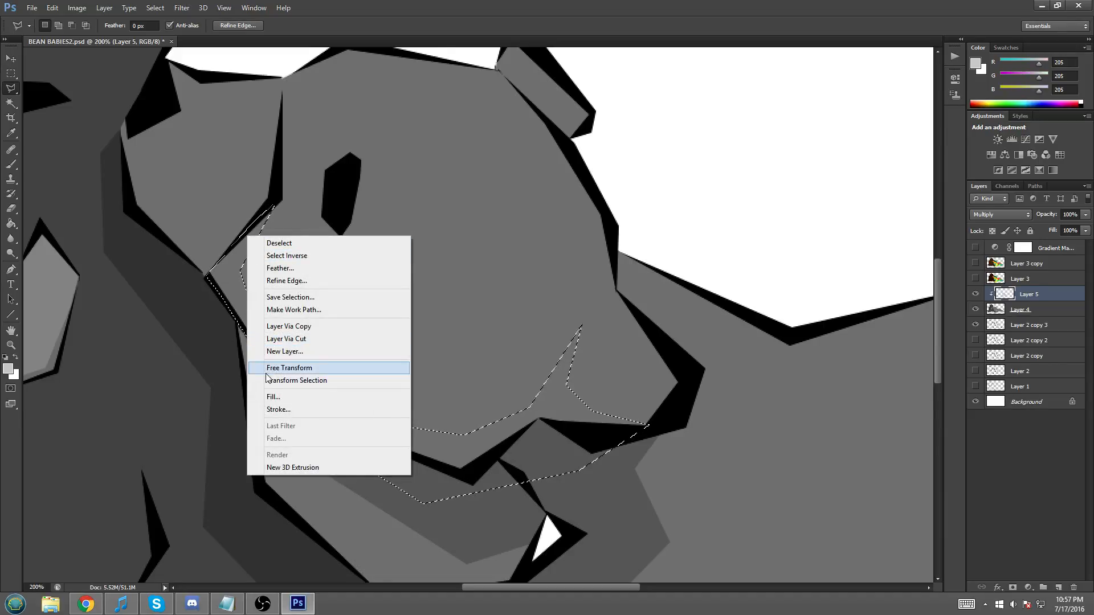
click(285, 397)
click(619, 177)
click(10, 73)
right_click(393, 249)
click(408, 252)
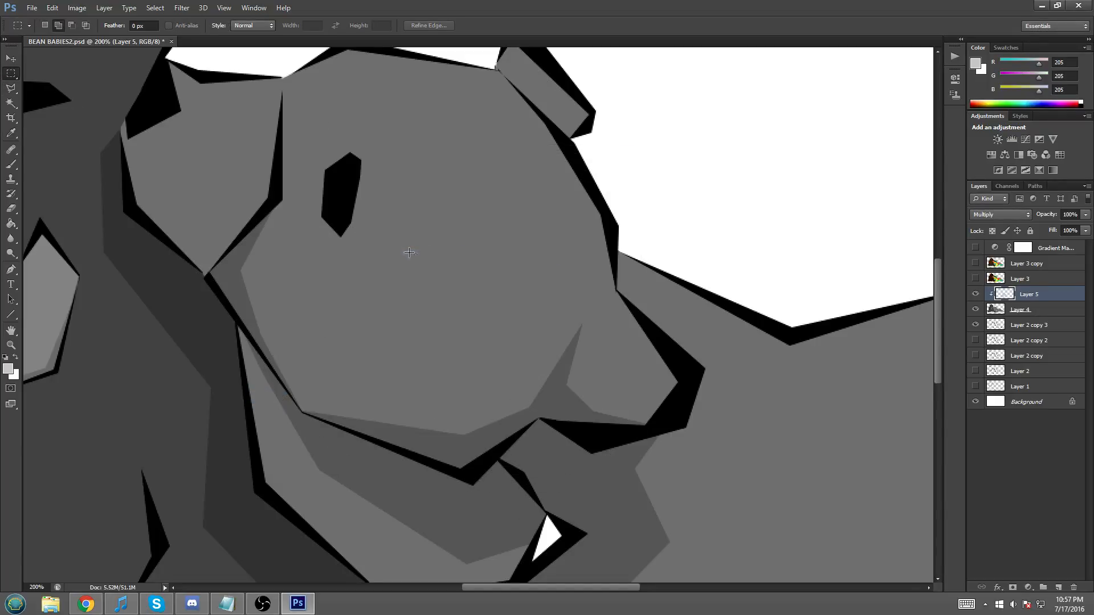
- Trace a shadow shape along the lower edge of the bear's large near ear with the Polygonal Lasso
key(ctrl+minus)
key(ctrl+minus)
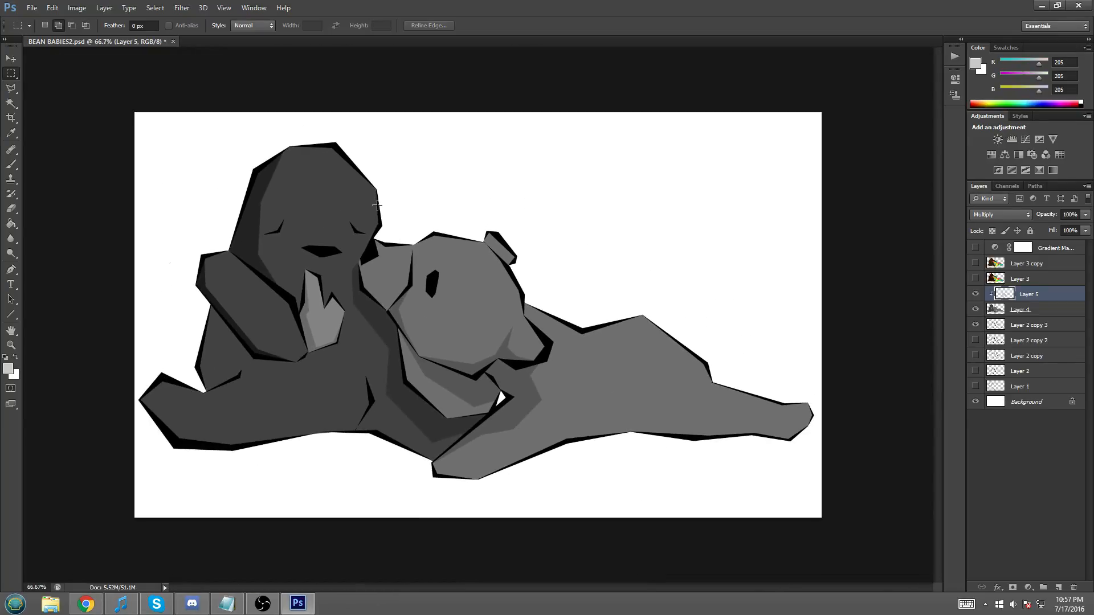
key(ctrl+plus)
click(11, 88)
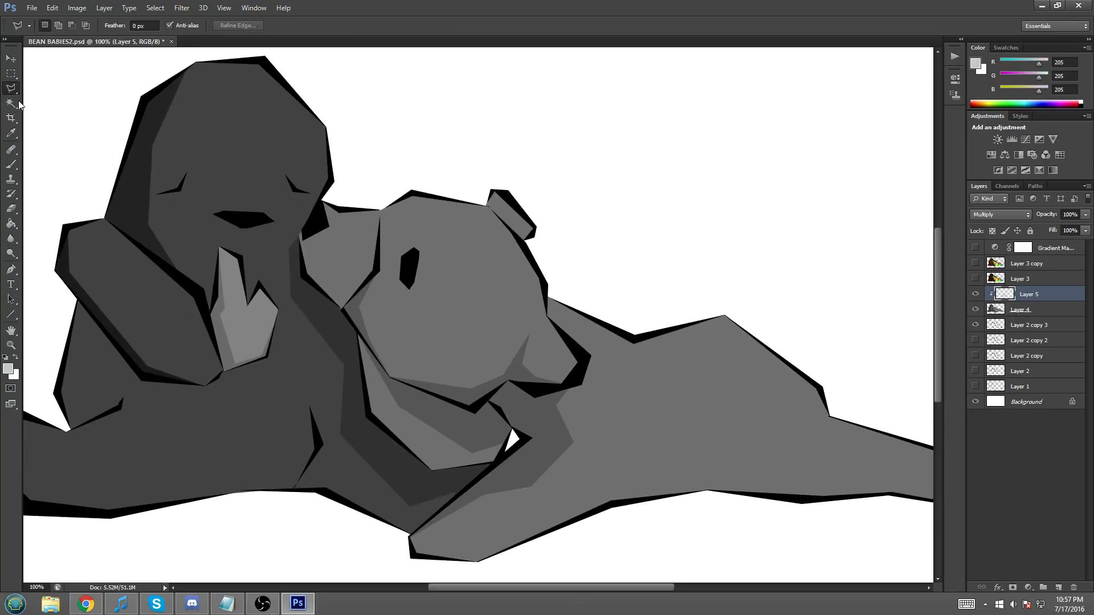
drag(584, 589, 560, 589)
key(ctrl+plus)
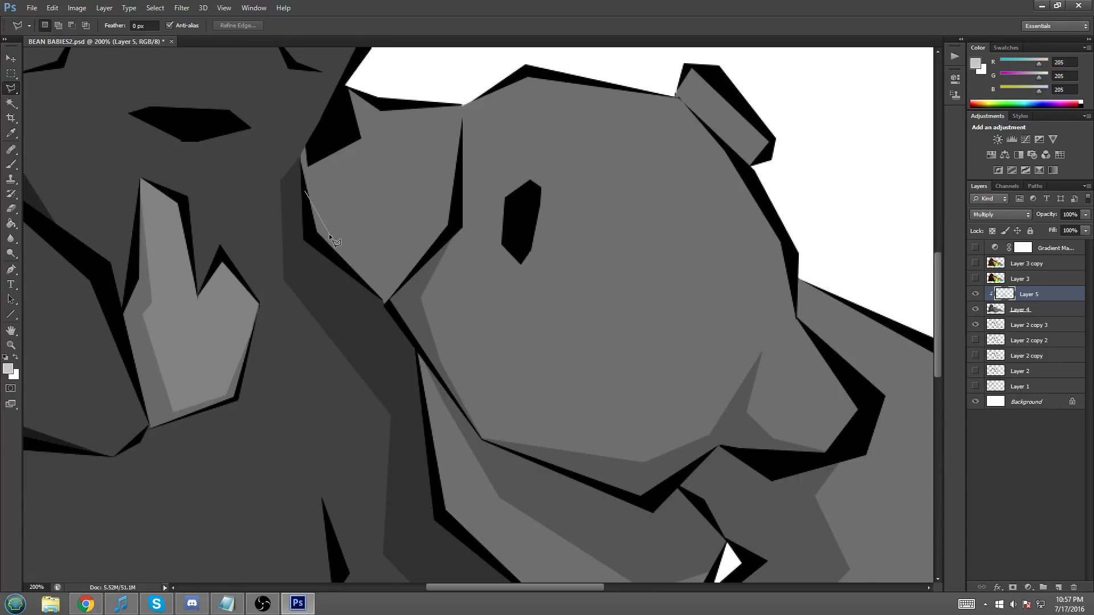
click(385, 272)
click(452, 213)
click(393, 325)
double_click(304, 251)
- Fill the ear's lower-edge shadow selection with light grey (RGB 205, 205, 205) and deselect
right_click(334, 252)
click(364, 413)
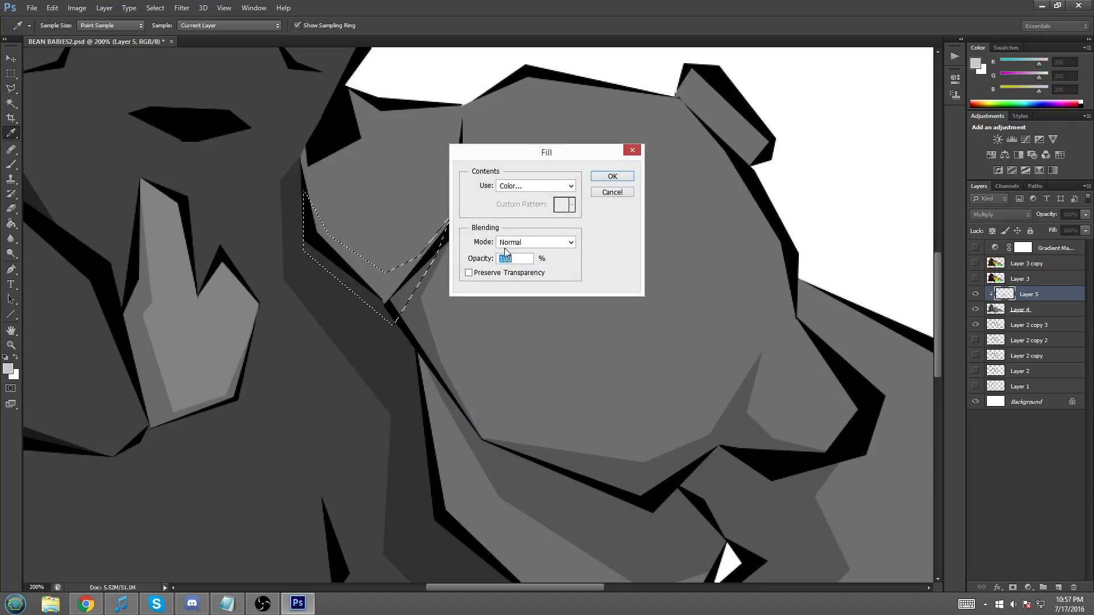
click(590, 175)
key(m)
right_click(381, 182)
click(440, 190)
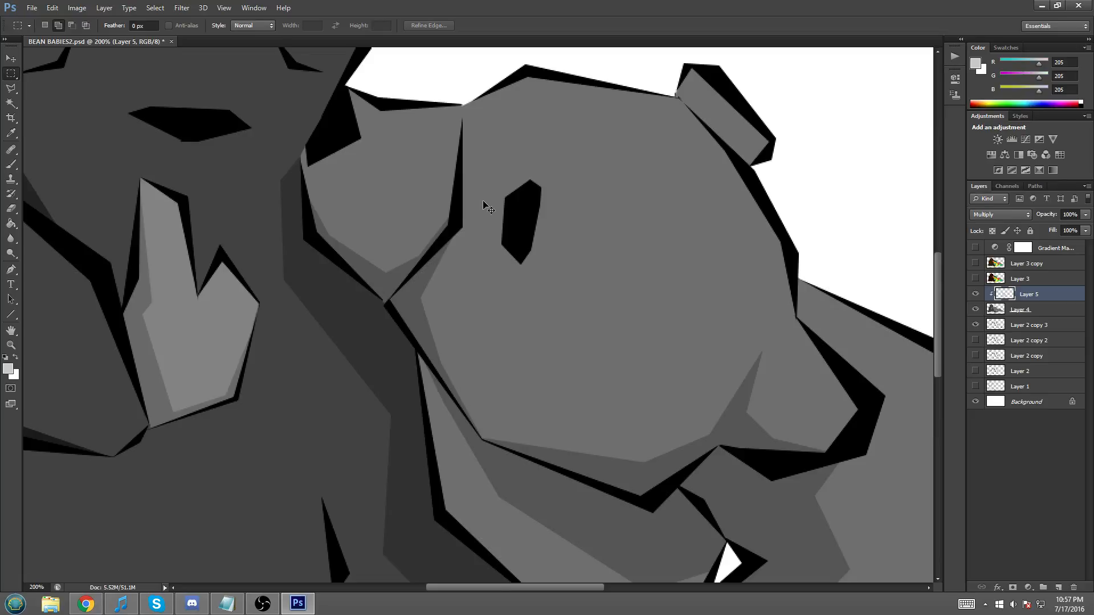
- Trace a tapering shadow shape with the Polygonal Lasso from the dip in the bear's back down beside its hip
key(ctrl+minus)
key(ctrl+minus)
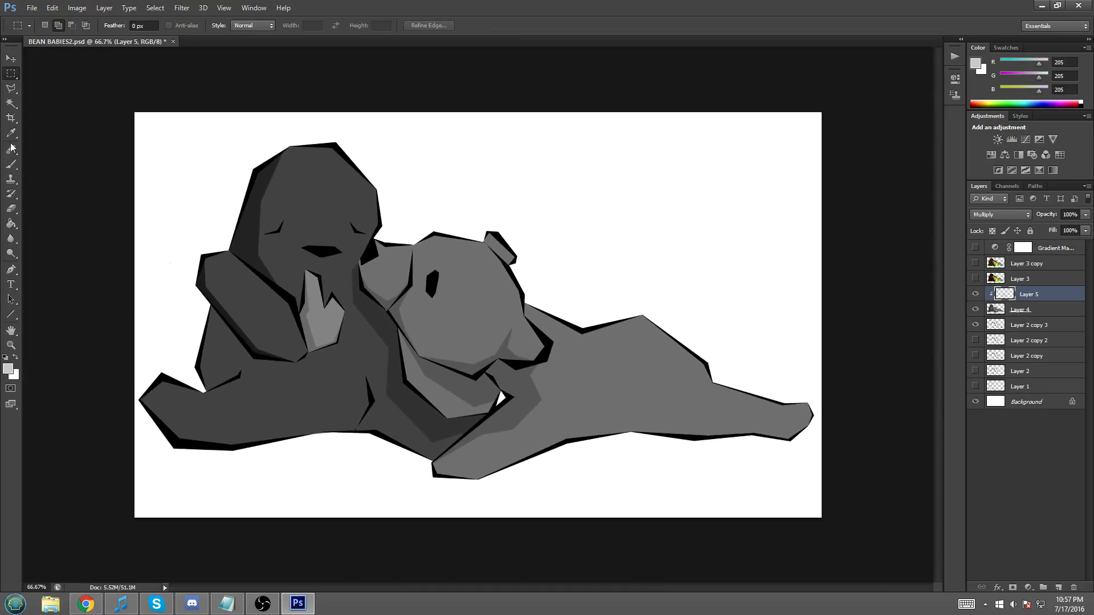
click(11, 89)
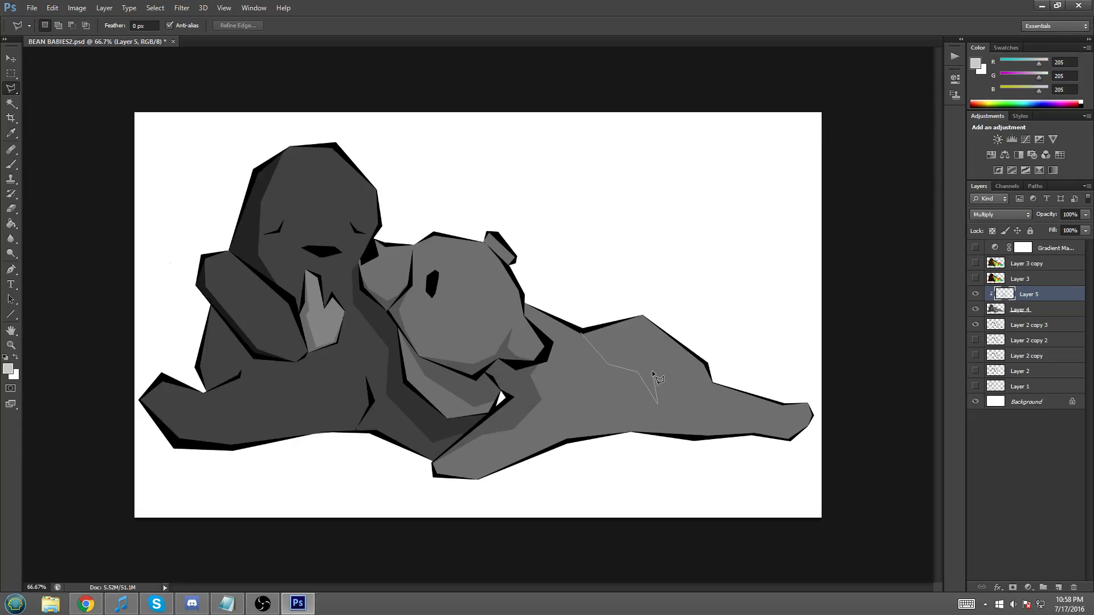
click(616, 333)
click(584, 333)
- Fill the bear's hip crease selection with light grey (RGB 205, 205, 205) and deselect
right_click(603, 349)
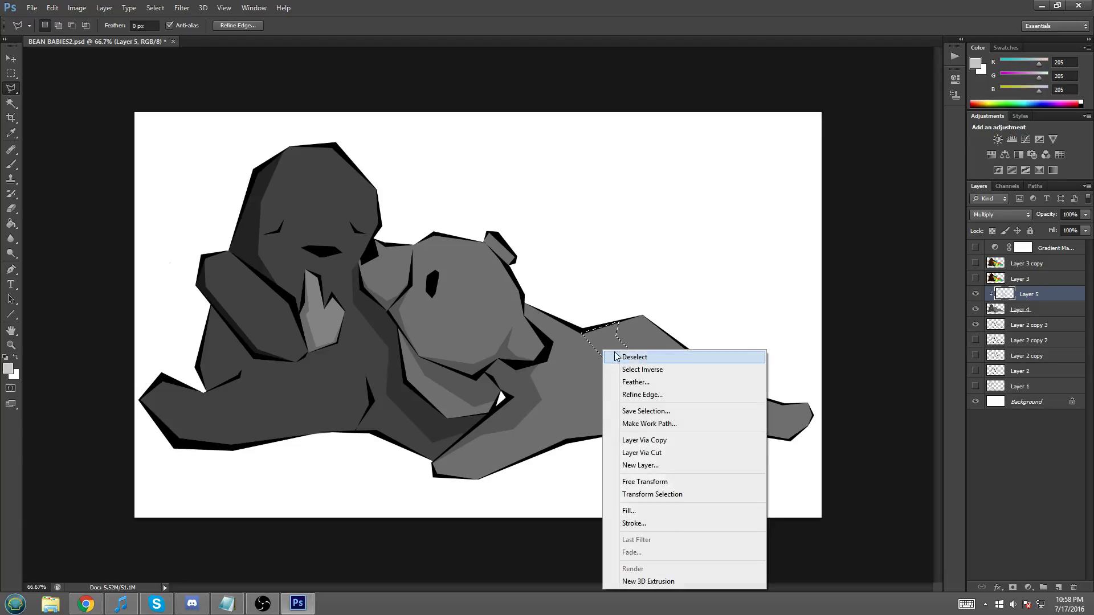
click(638, 511)
click(596, 179)
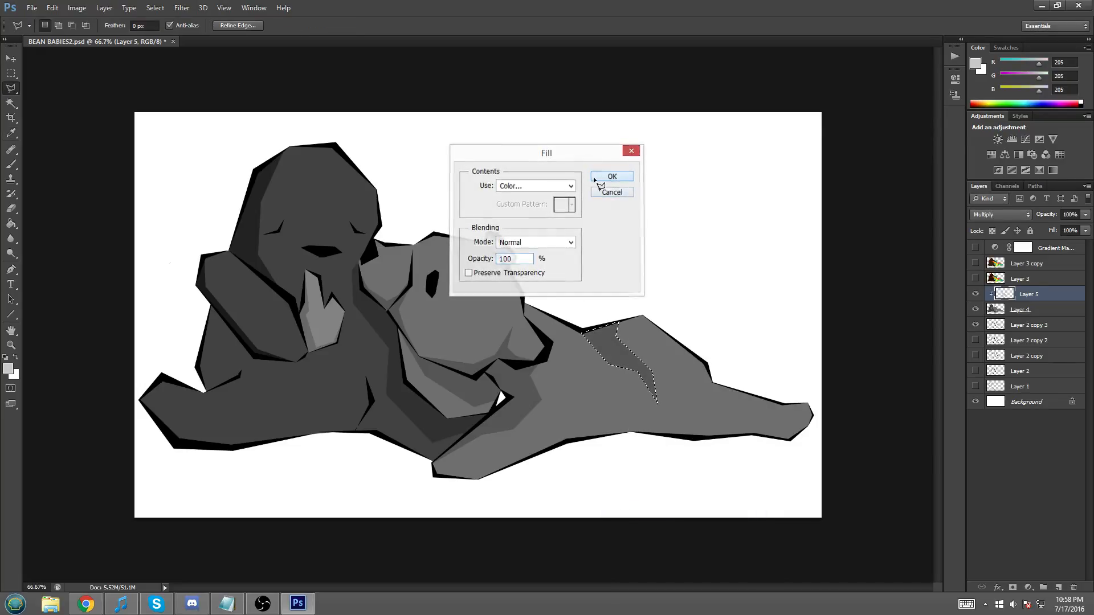
click(11, 74)
right_click(576, 247)
click(596, 255)
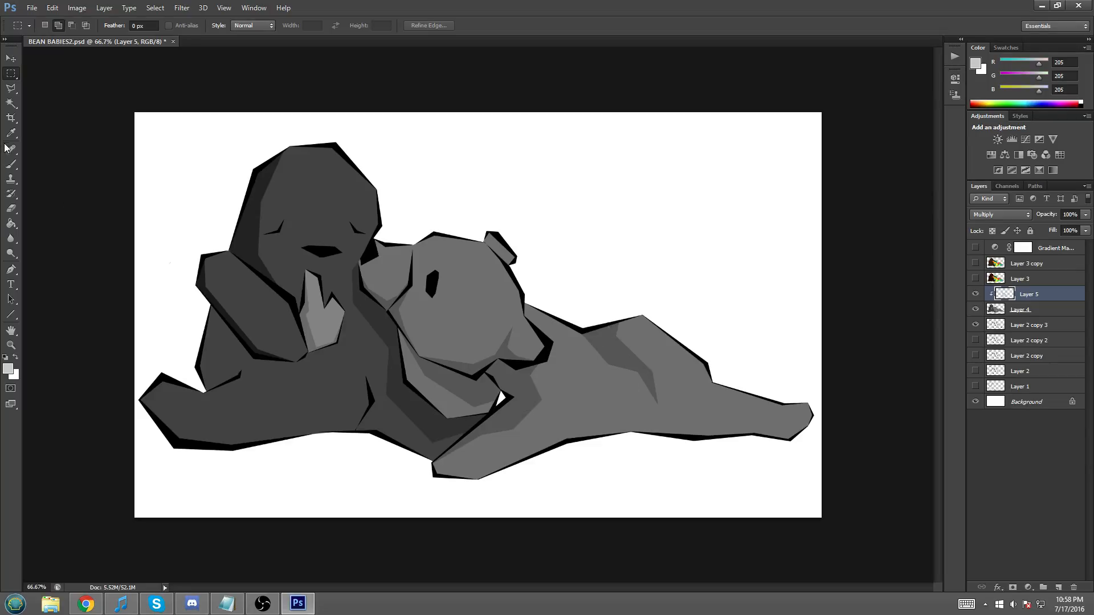
- Trace a thin shadow shape along the underside of the bear's hind leg to the foot, closing the selection below the figure
click(12, 91)
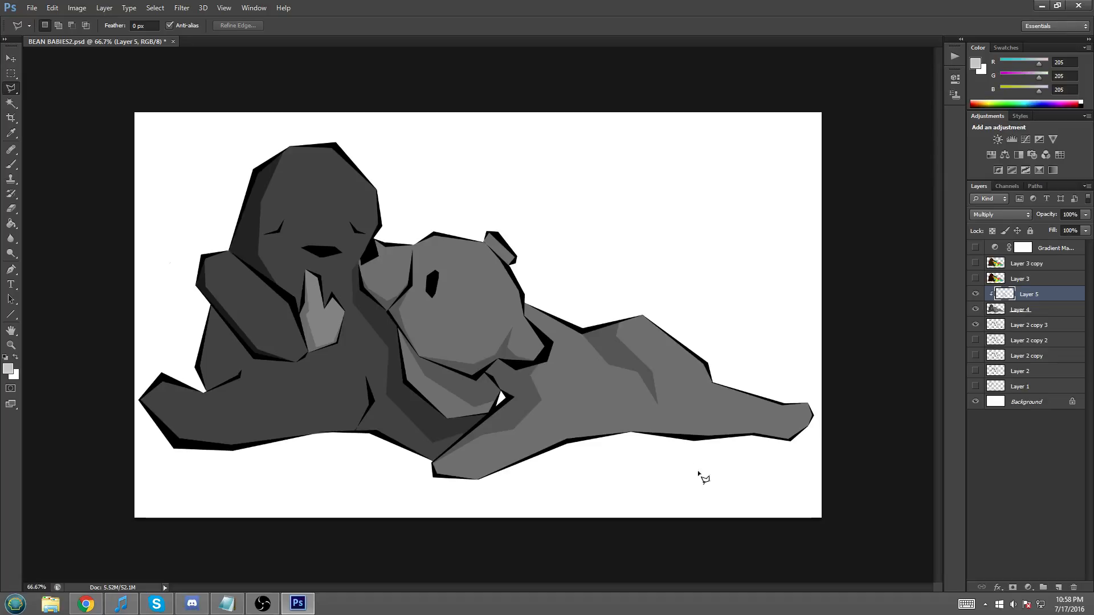
click(615, 435)
click(641, 417)
click(641, 426)
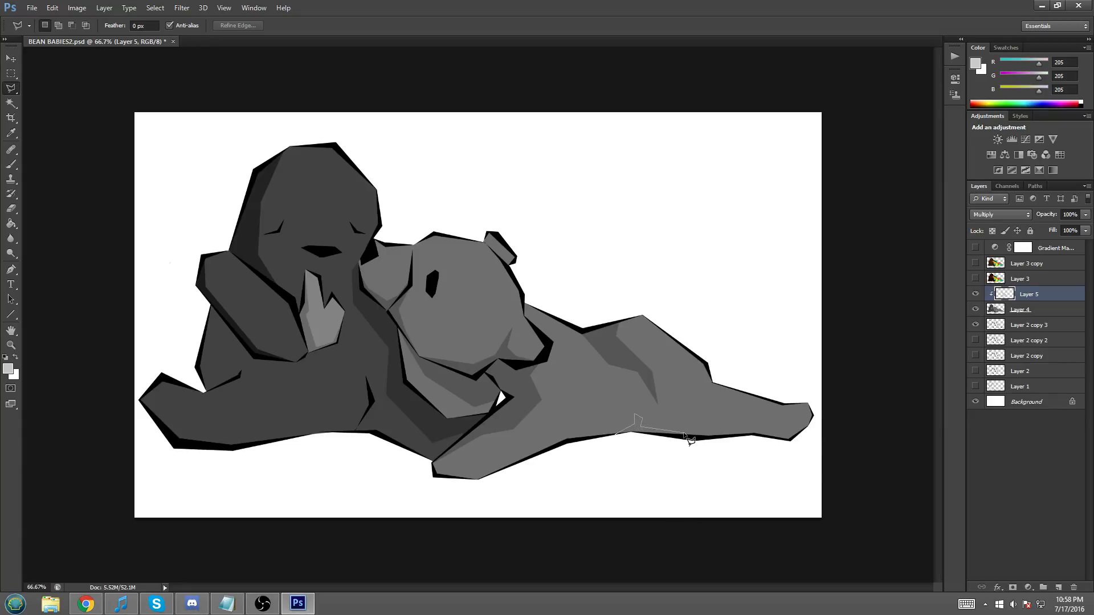
click(686, 433)
click(752, 427)
click(794, 437)
click(755, 476)
click(604, 494)
click(583, 470)
click(615, 441)
- Fill the hind leg's underside selection with light grey (RGB 205, 205, 205) and deselect
right_click(642, 458)
click(662, 379)
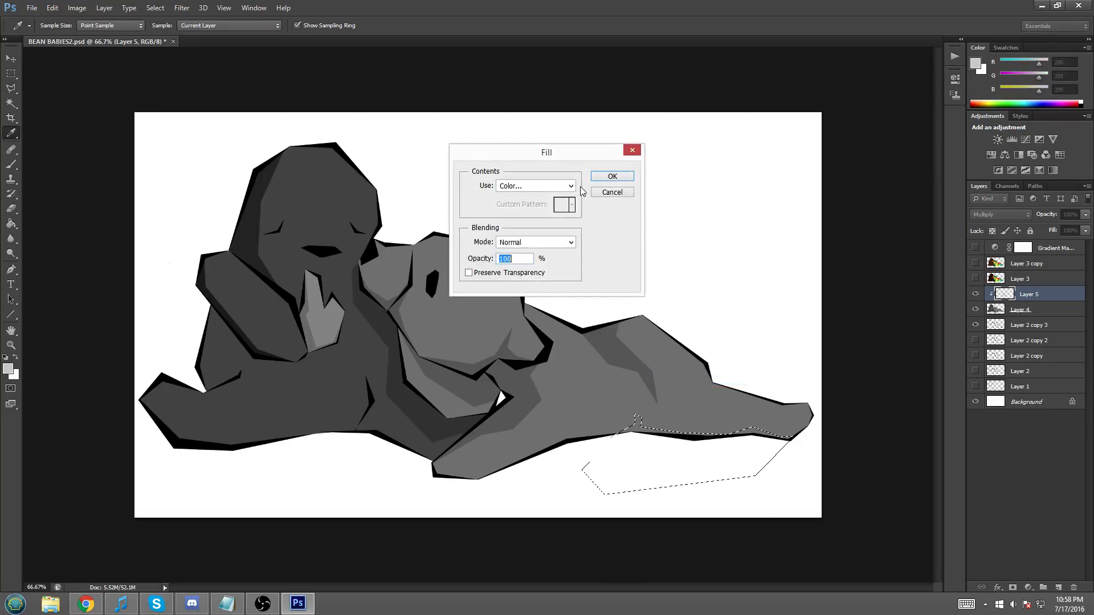
click(613, 177)
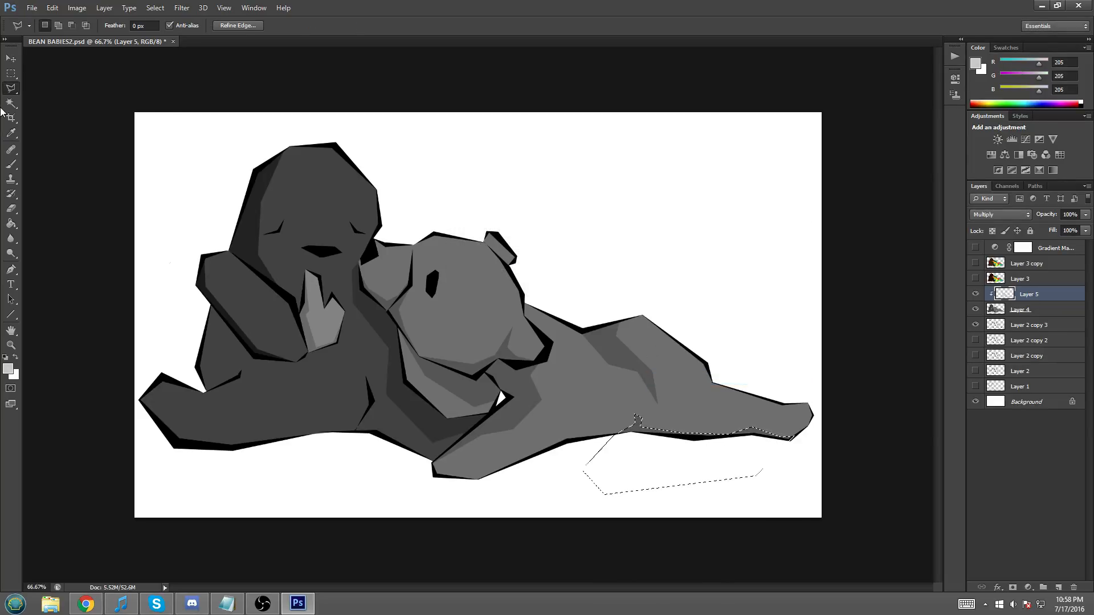
right_click(392, 255)
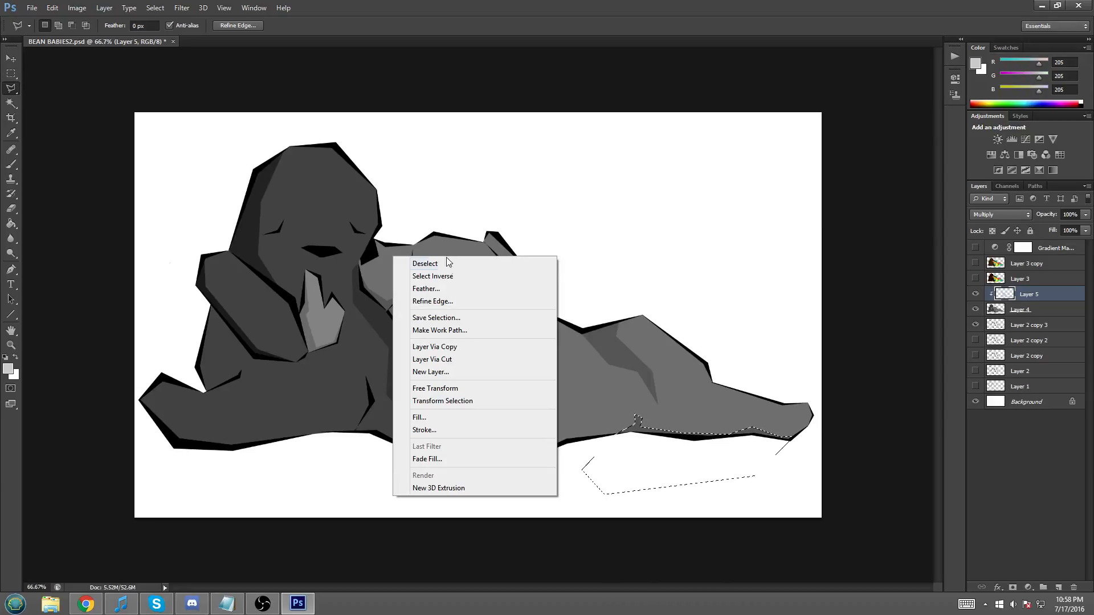
click(433, 263)
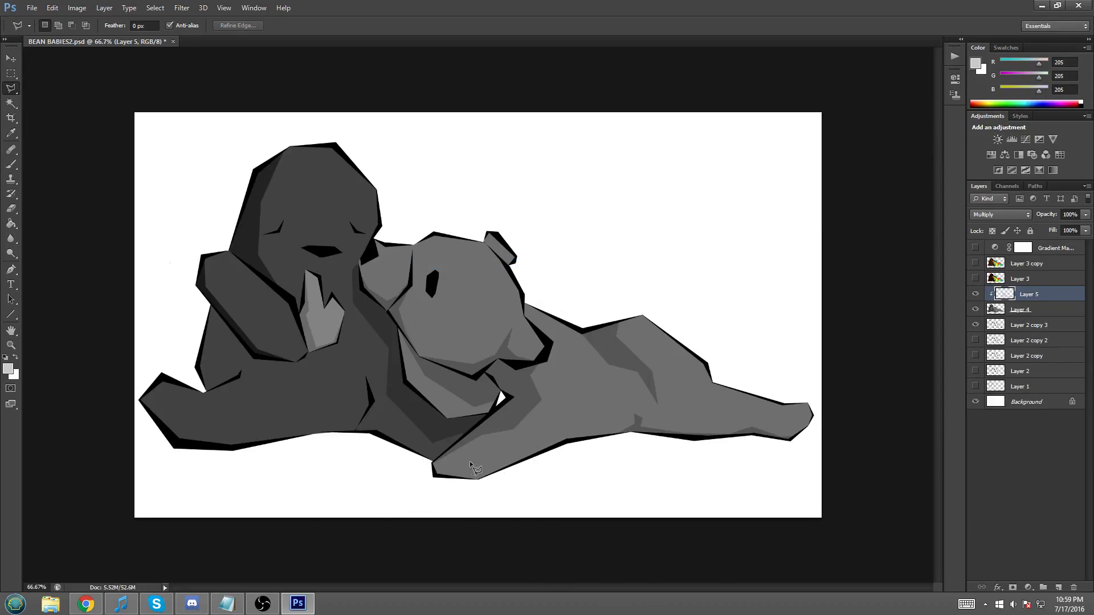
- Trace a thin shadow shape along the underside of the bear's front paw and foreleg with the Polygonal Lasso
click(441, 458)
click(448, 473)
click(477, 480)
click(564, 440)
click(562, 484)
click(409, 494)
click(442, 457)
- Fill the front paw's underside selection with light grey (RGB 205, 205, 205) and deselect
right_click(442, 456)
click(481, 408)
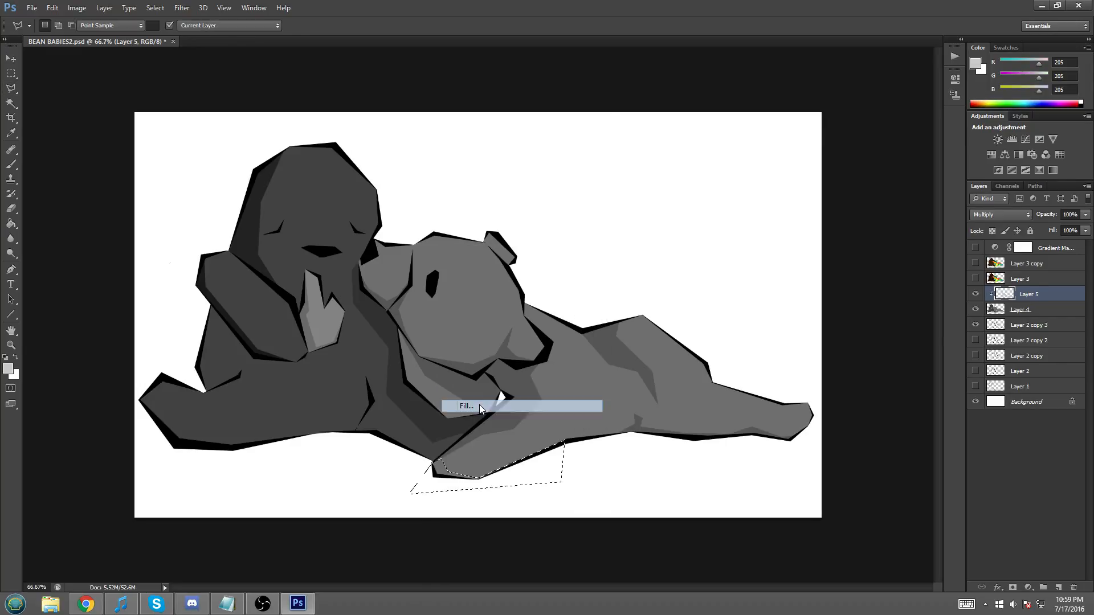
click(613, 178)
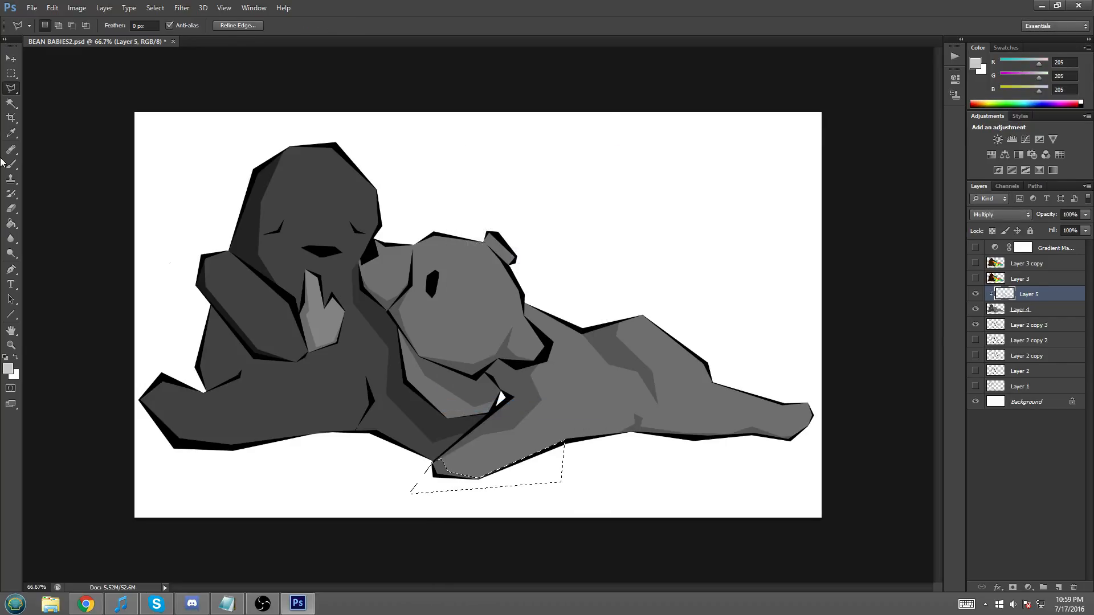
click(10, 75)
right_click(425, 431)
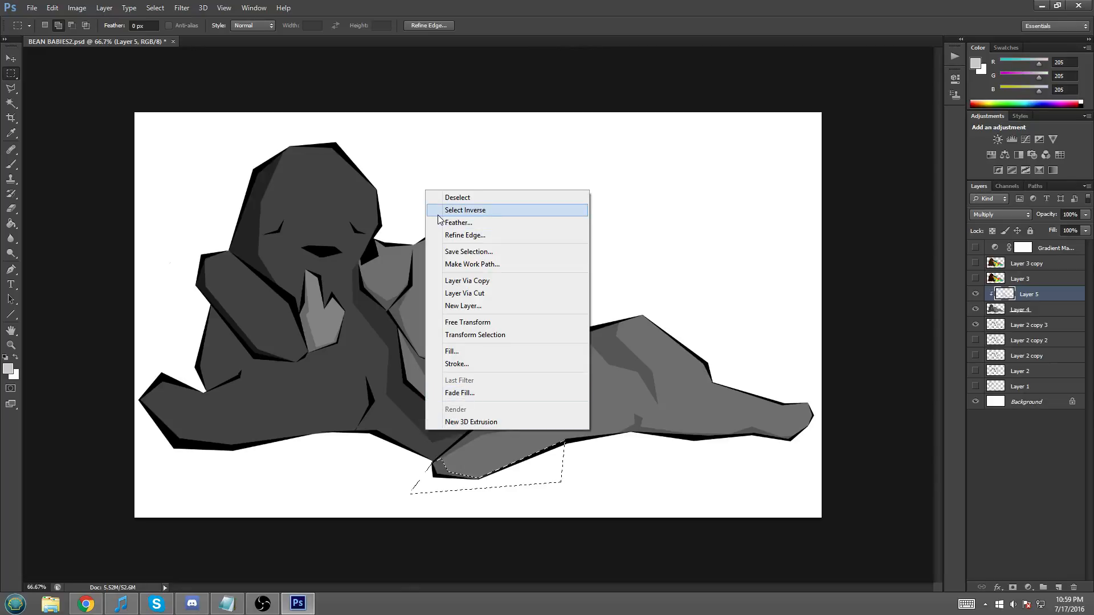
click(456, 197)
key(ctrl+plus)
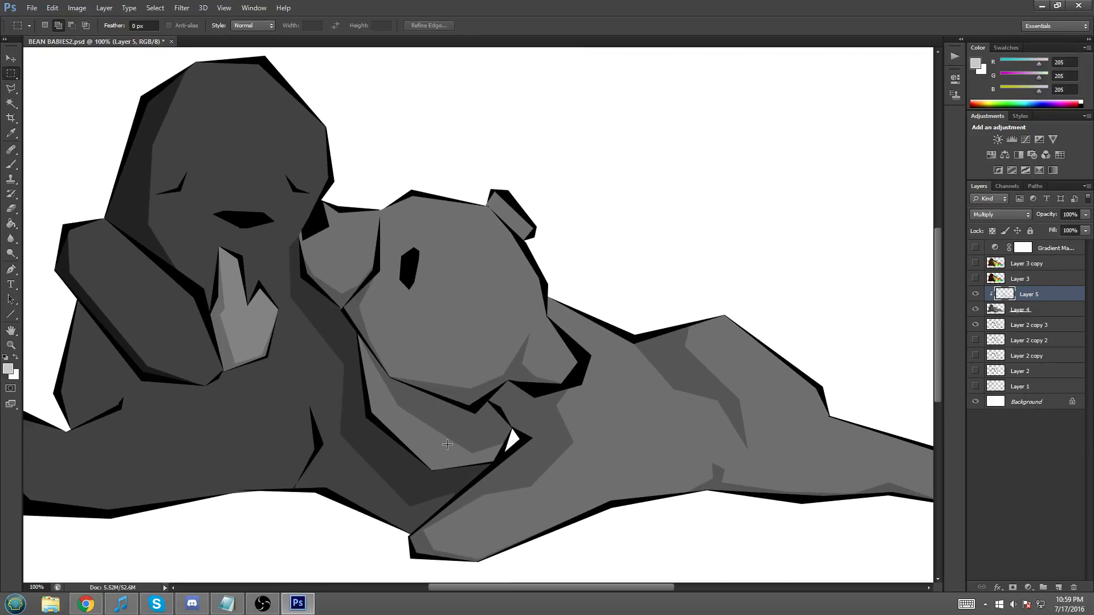
- Compare the whole illustration with and without the Layer 5 shading by toggling that layer's visibility
scroll(447, 444, down, 3)
key(ctrl+minus)
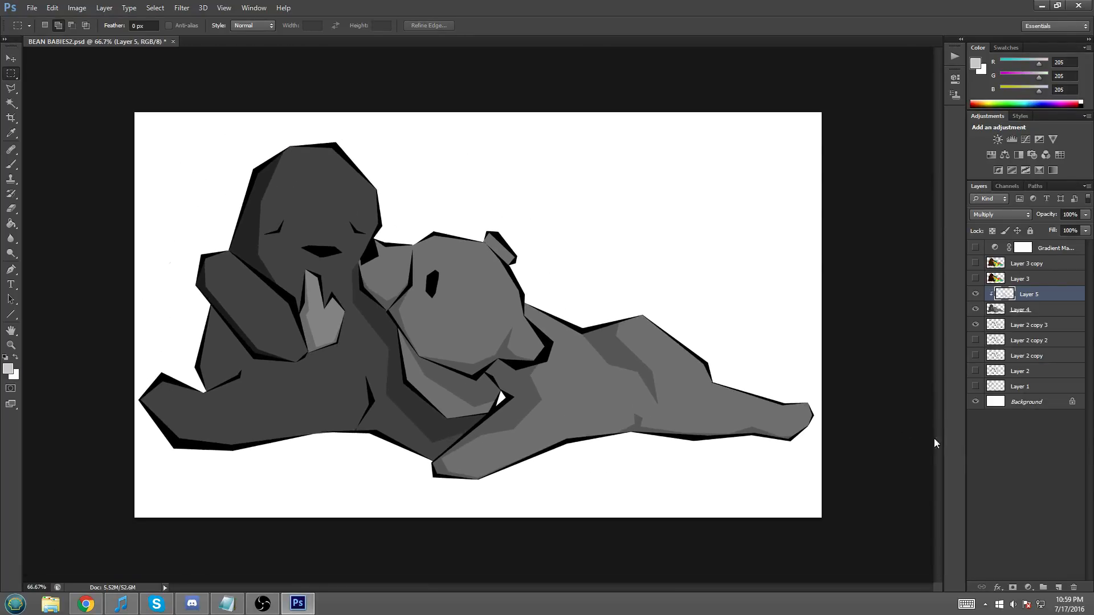
click(976, 294)
click(976, 294)
click(975, 295)
click(976, 294)
click(976, 294)
click(976, 294)
click(975, 295)
click(976, 295)
click(976, 295)
click(976, 295)
- Trace a shadow shape on the seated figure's torso beneath the raised arm and hand with the Polygonal Lasso, closing it along their lower edges
click(11, 88)
key(ctrl+plus)
drag(593, 589, 541, 589)
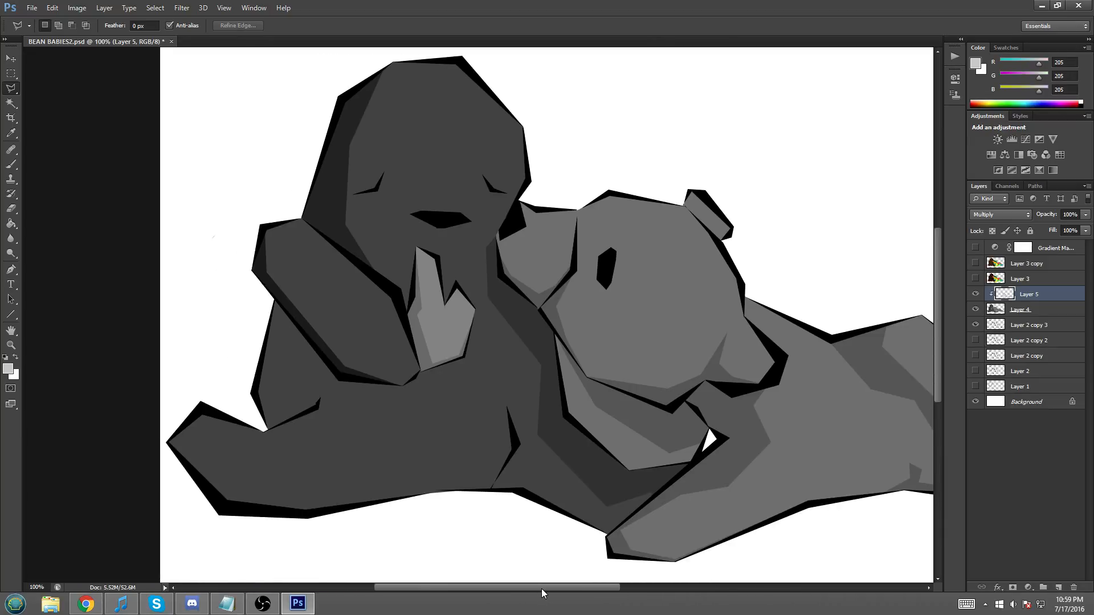
mouse_move(541, 589)
mouse_down()
mouse_move(511, 589)
mouse_move(526, 605)
mouse_up()
scroll(359, 376, down, 3)
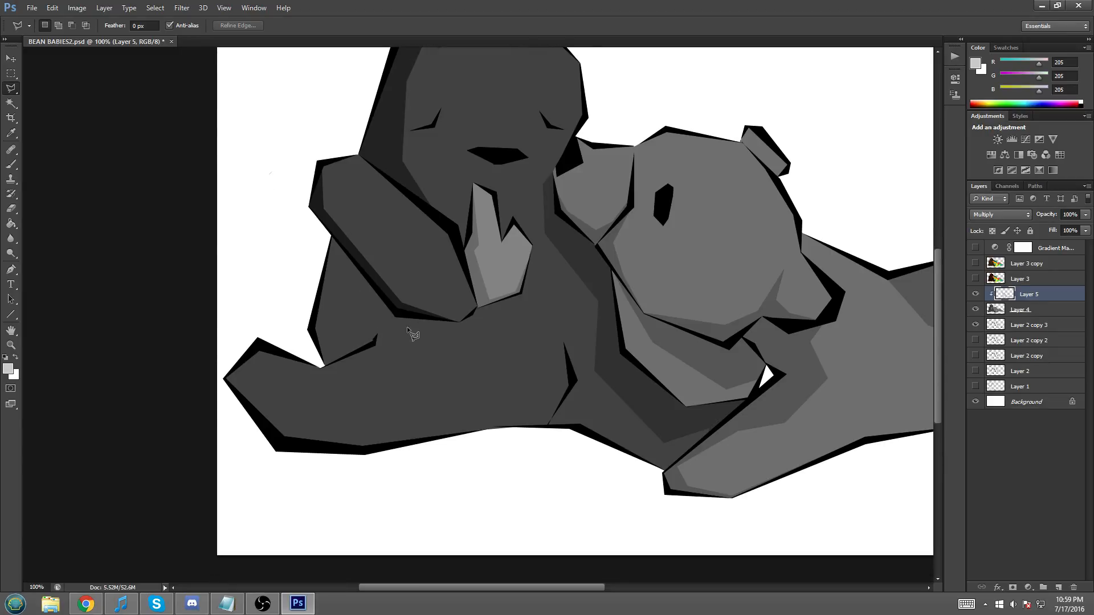
click(510, 307)
key(BackSpace)
click(337, 313)
scroll(319, 245, up, 2)
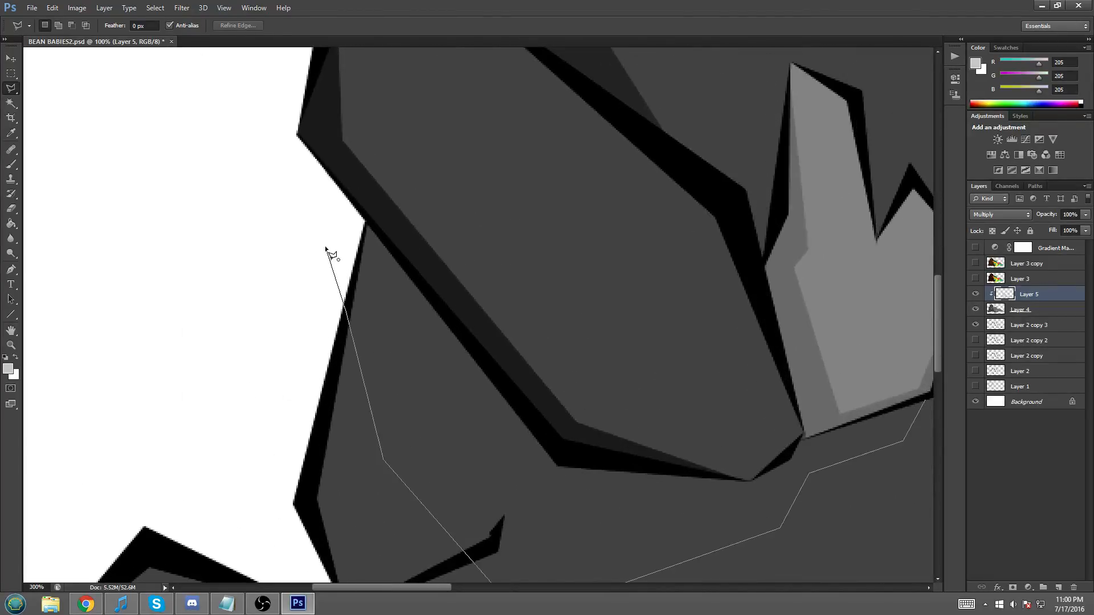
click(366, 219)
click(562, 453)
click(748, 480)
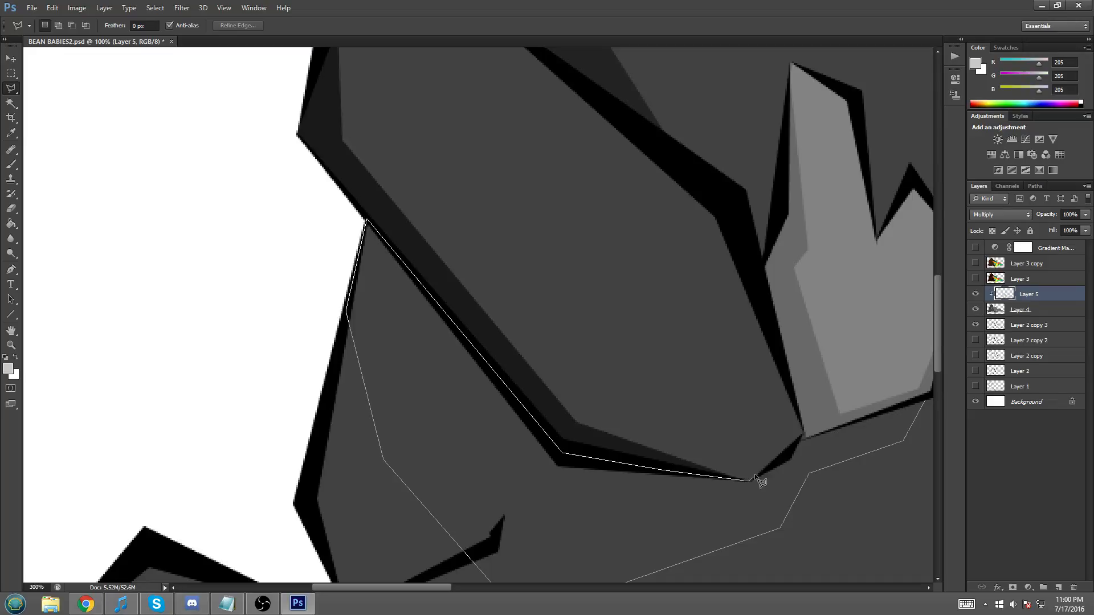
click(804, 436)
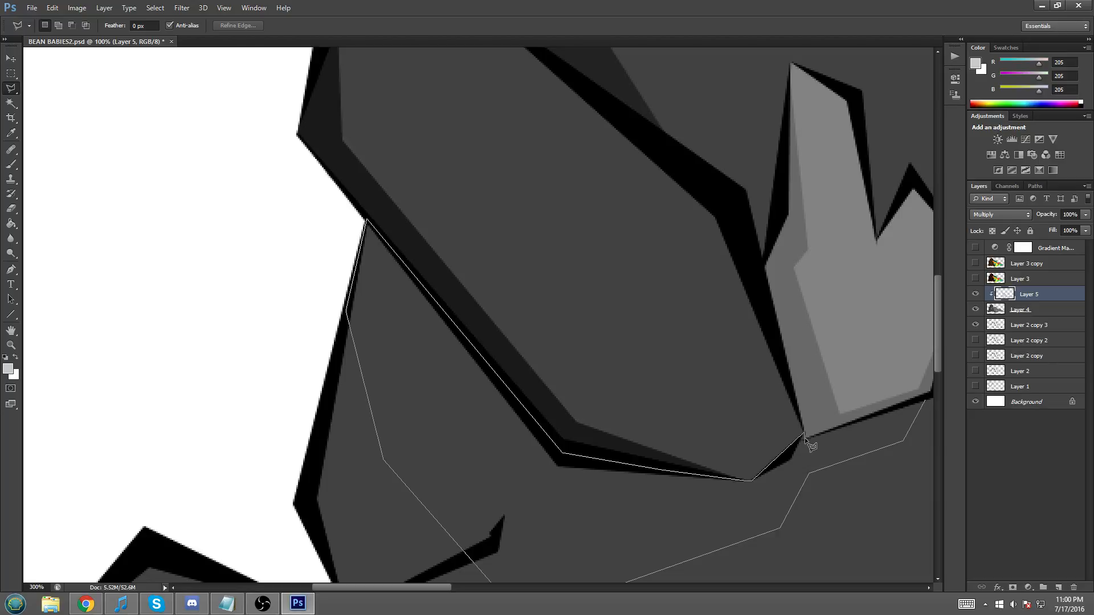
double_click(928, 402)
- Fill the torso selection beneath the raised arm with light grey (RGB 205, 205, 205) and deselect
right_click(901, 422)
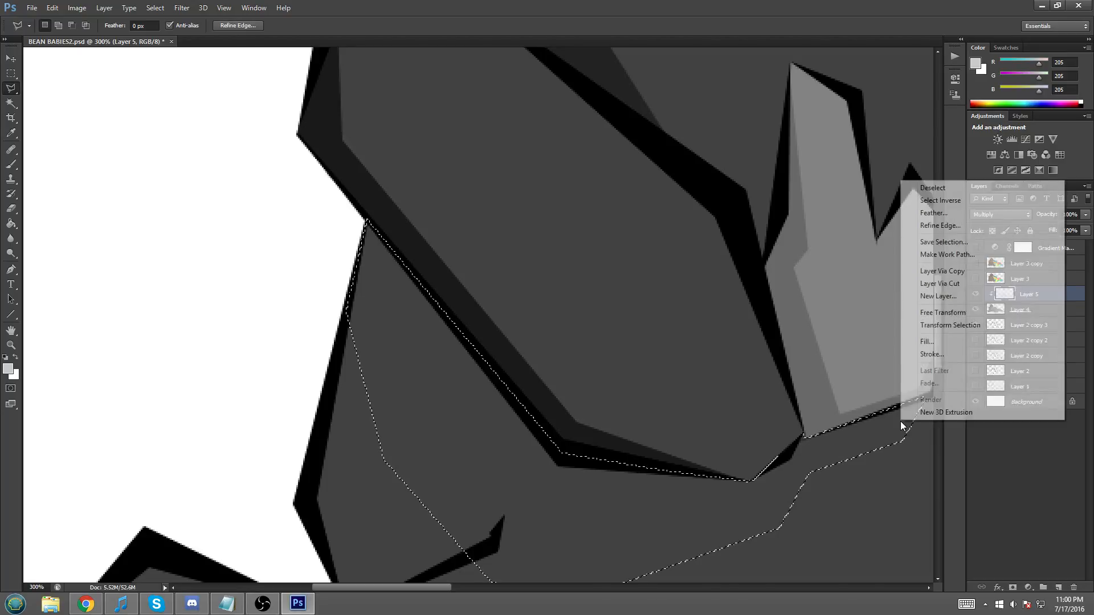
click(926, 341)
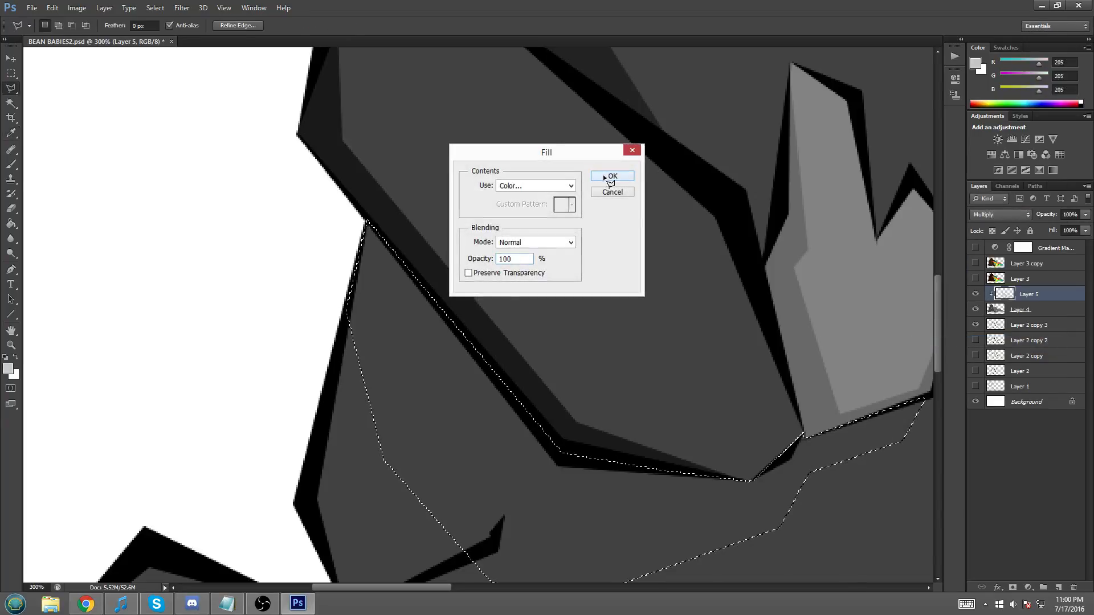
click(604, 174)
key(ctrl+plus)
key(ctrl+minus)
key(ctrl+minus)
key(ctrl+minus)
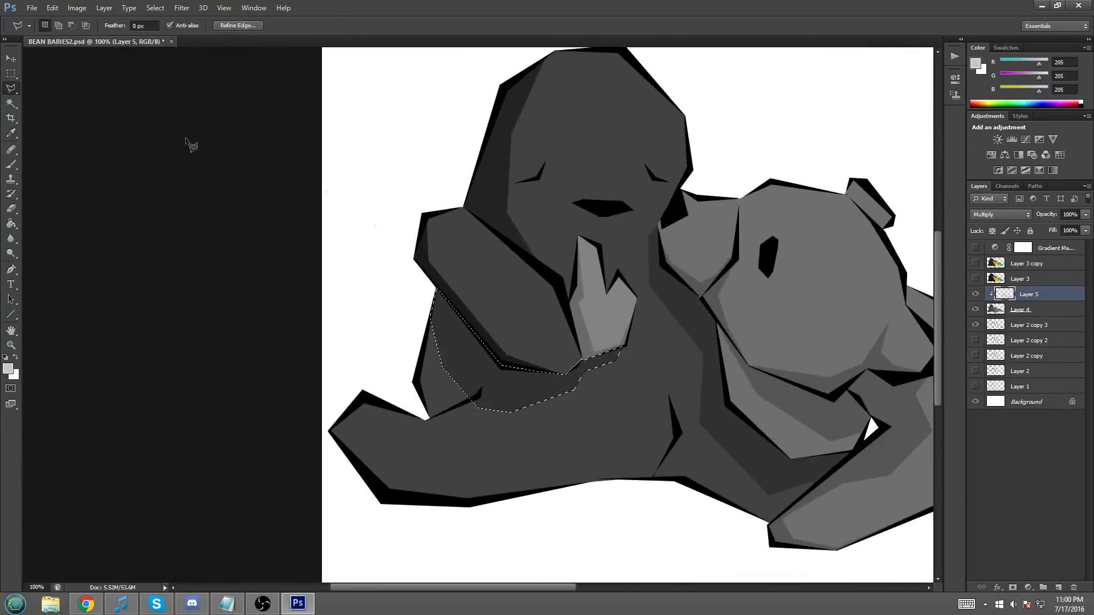
key(m)
right_click(523, 285)
click(547, 293)
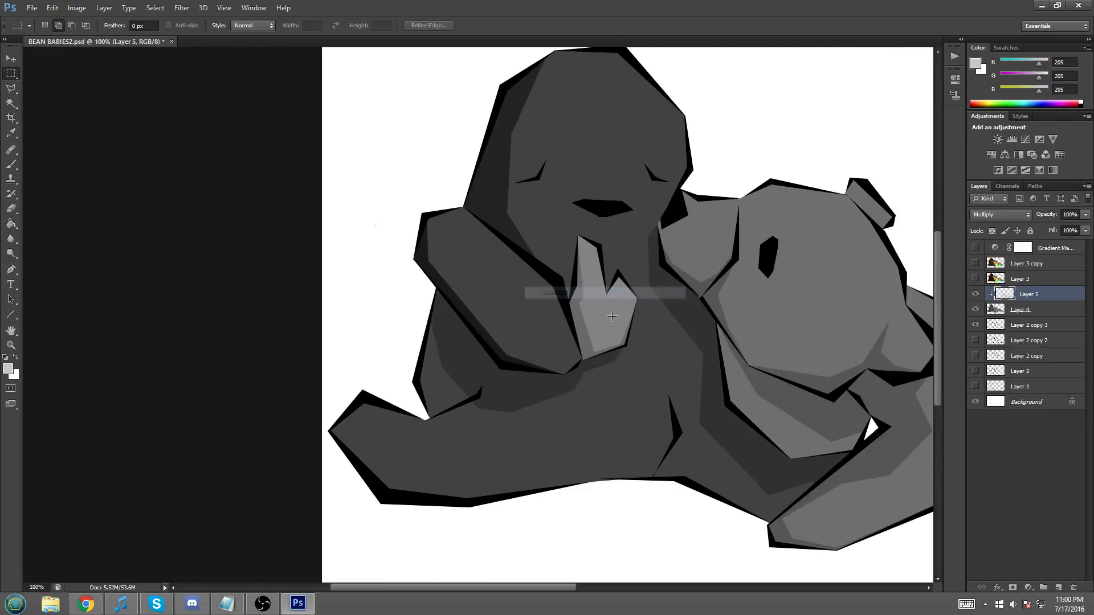
scroll(511, 378, up, 2)
scroll(510, 378, up, 1)
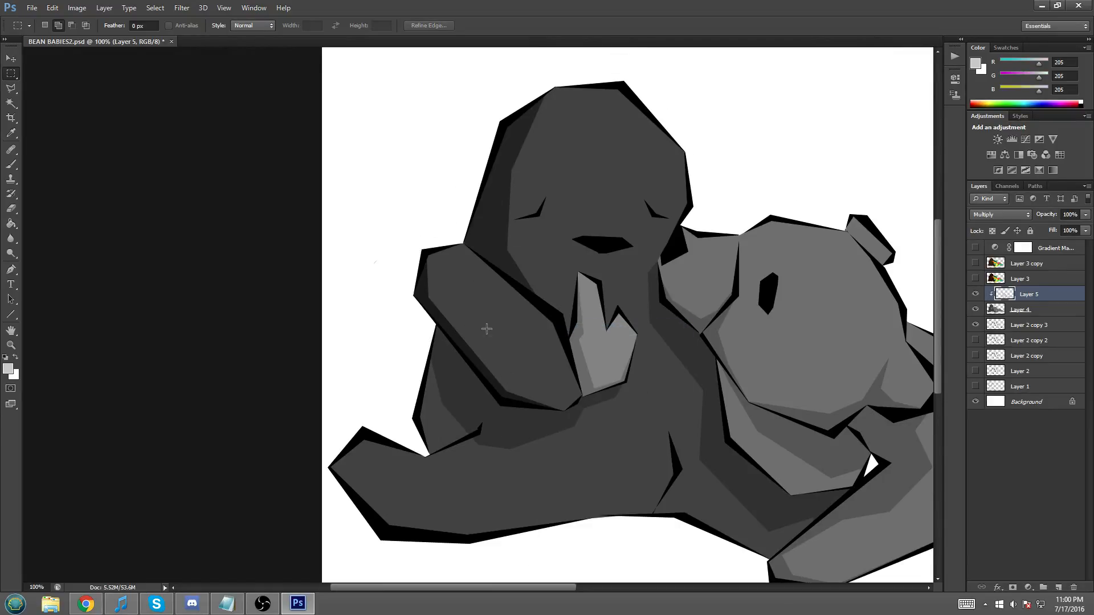
key(ctrl+minus)
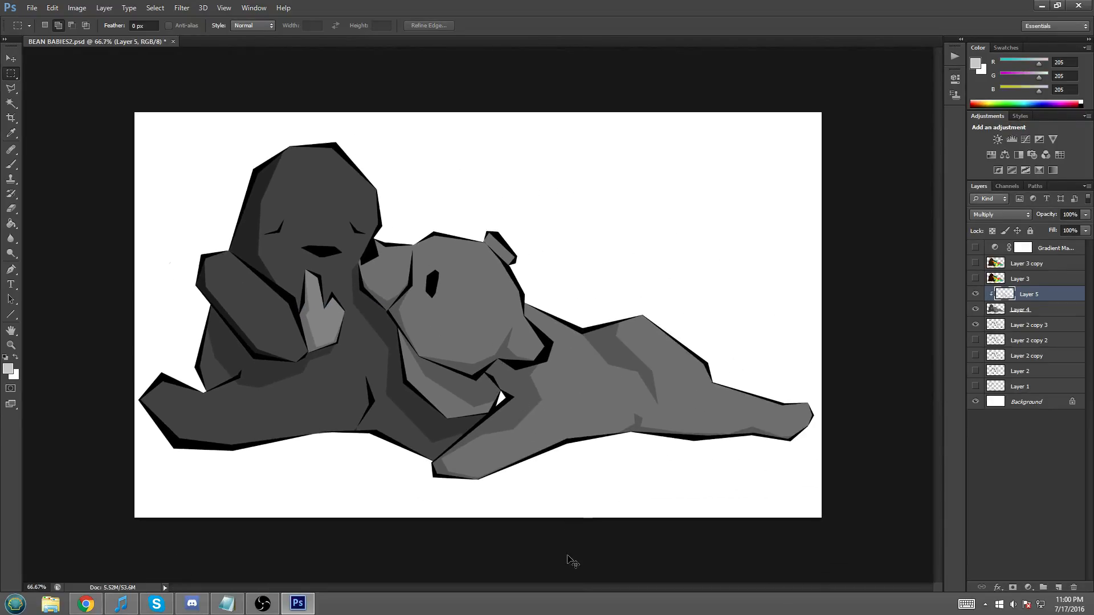
key(ctrl+plus)
scroll(593, 590, left, 5)
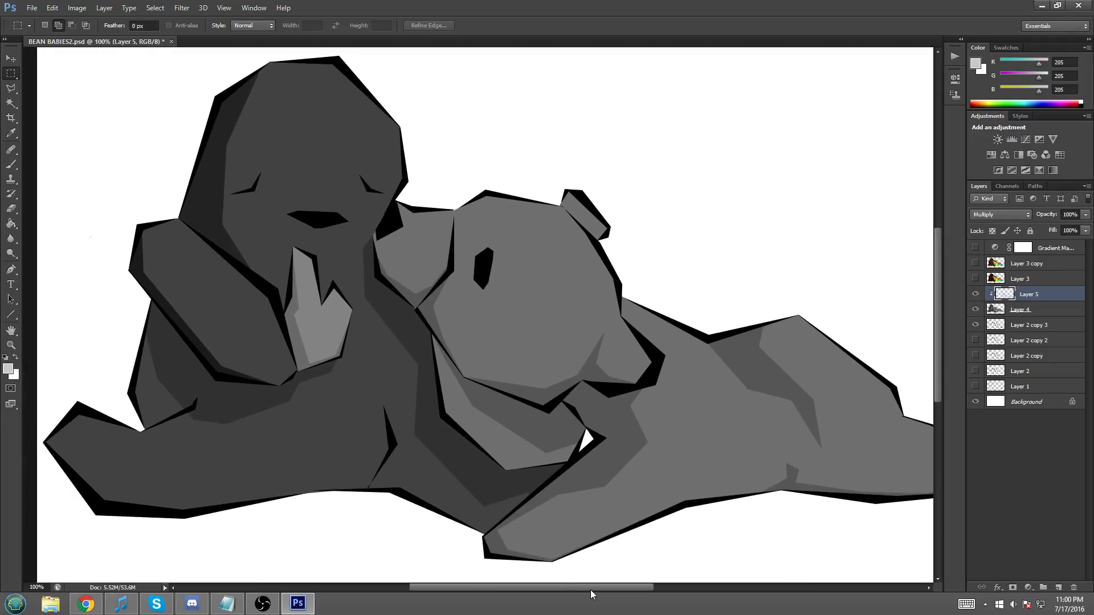
- Duplicate Layer 4 as Layer 4 copy and hide the original Layer 4
click(1063, 311)
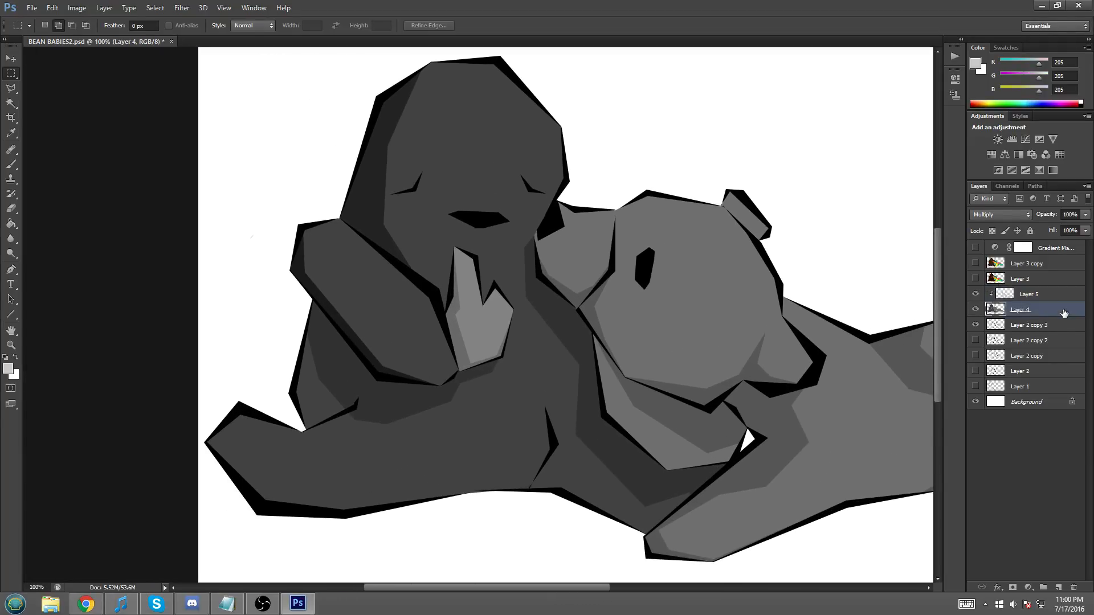
right_click(1063, 311)
click(969, 199)
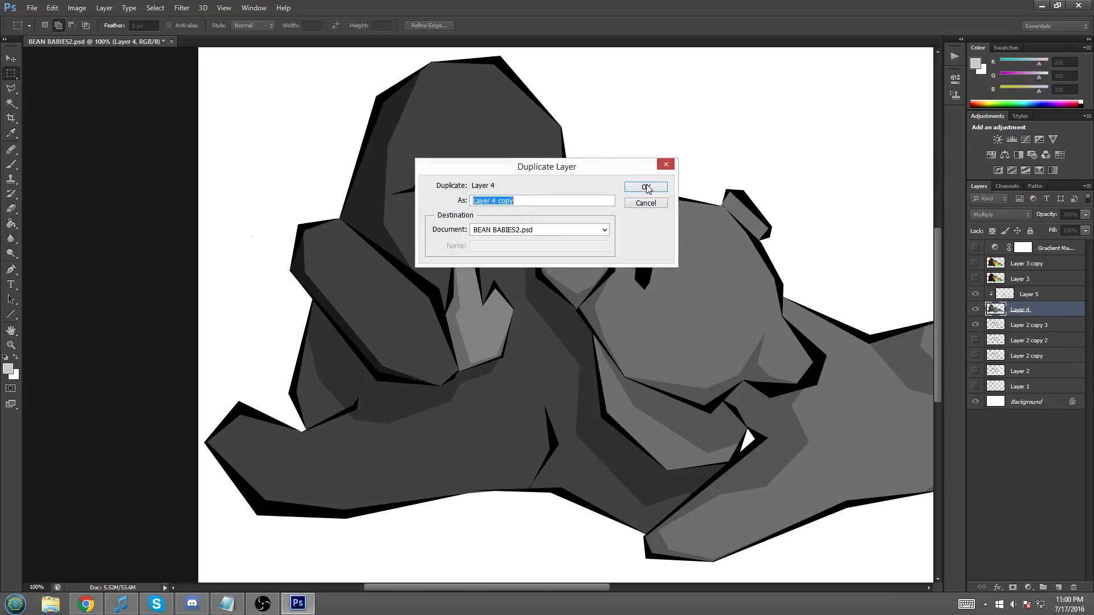
click(646, 188)
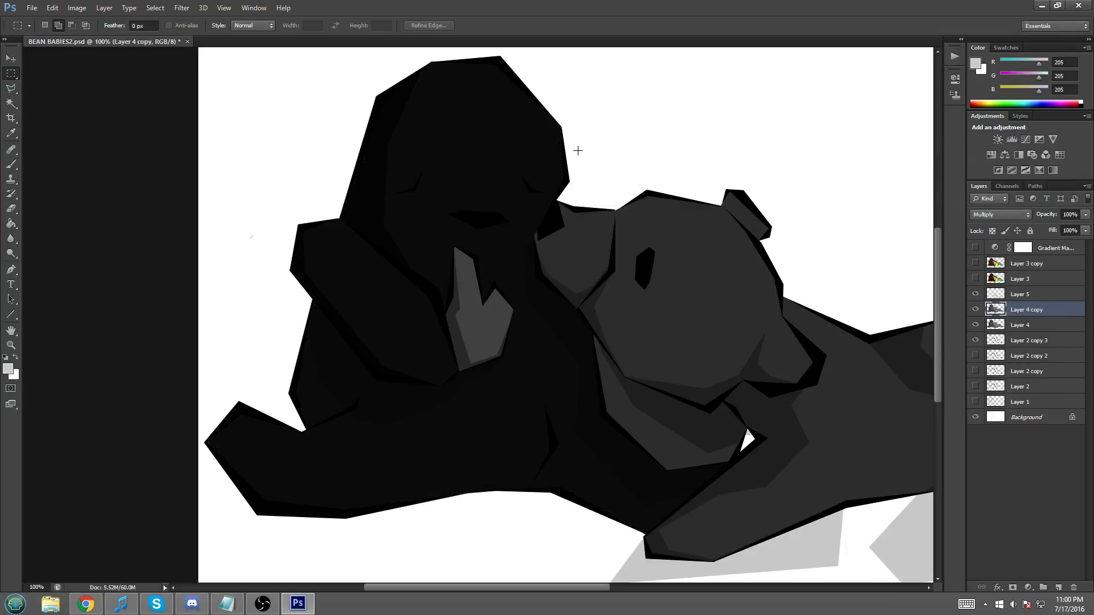
click(975, 325)
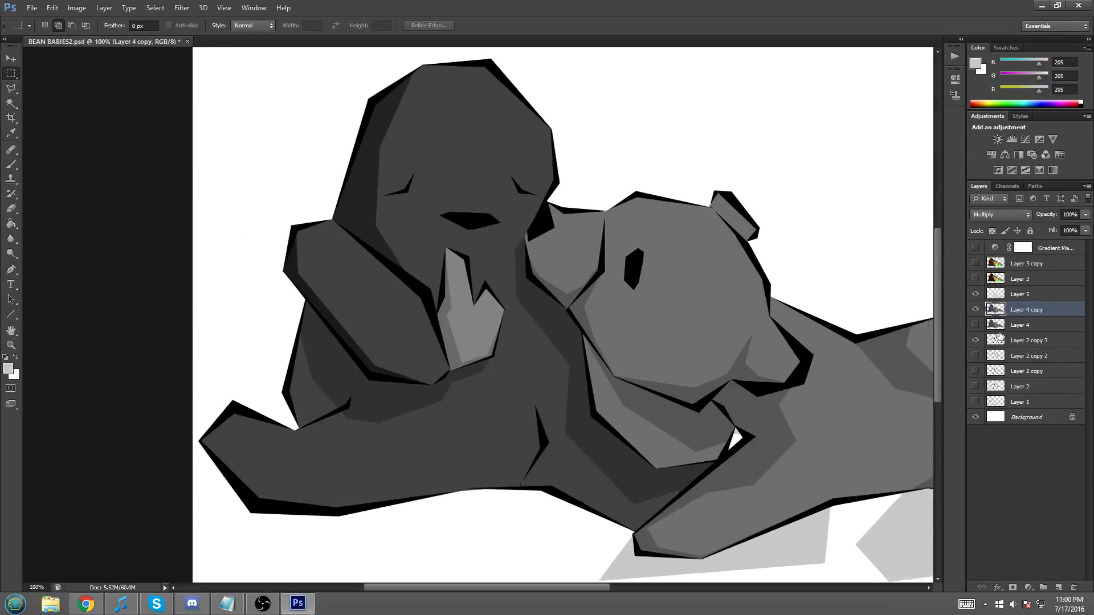
- Clip Layer 5 to Layer 4 copy with a clipping mask
key(ctrl+minus)
right_click(1018, 295)
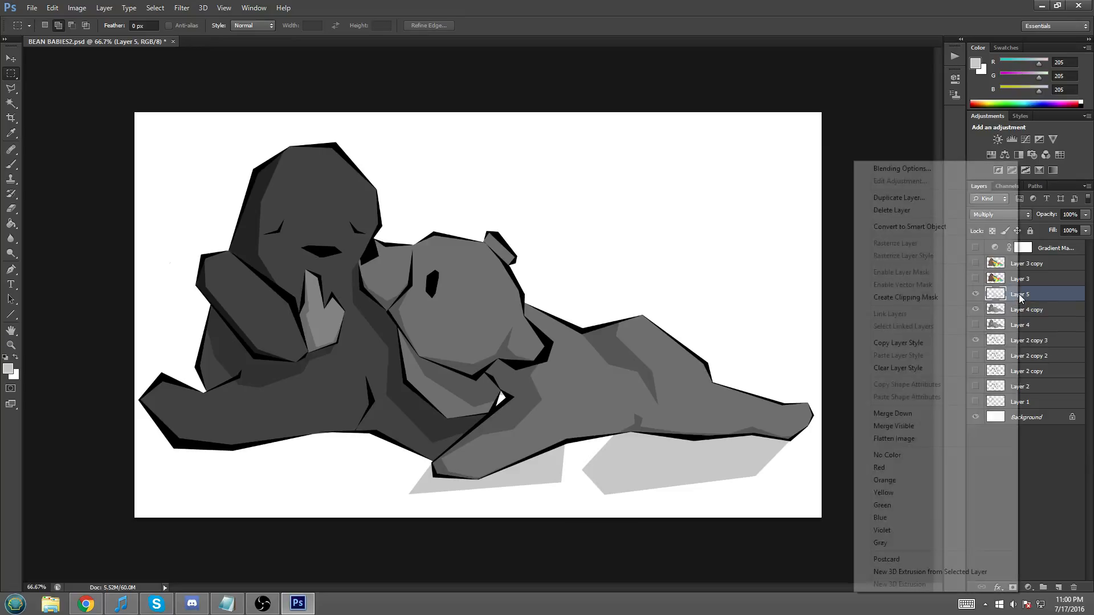
click(949, 300)
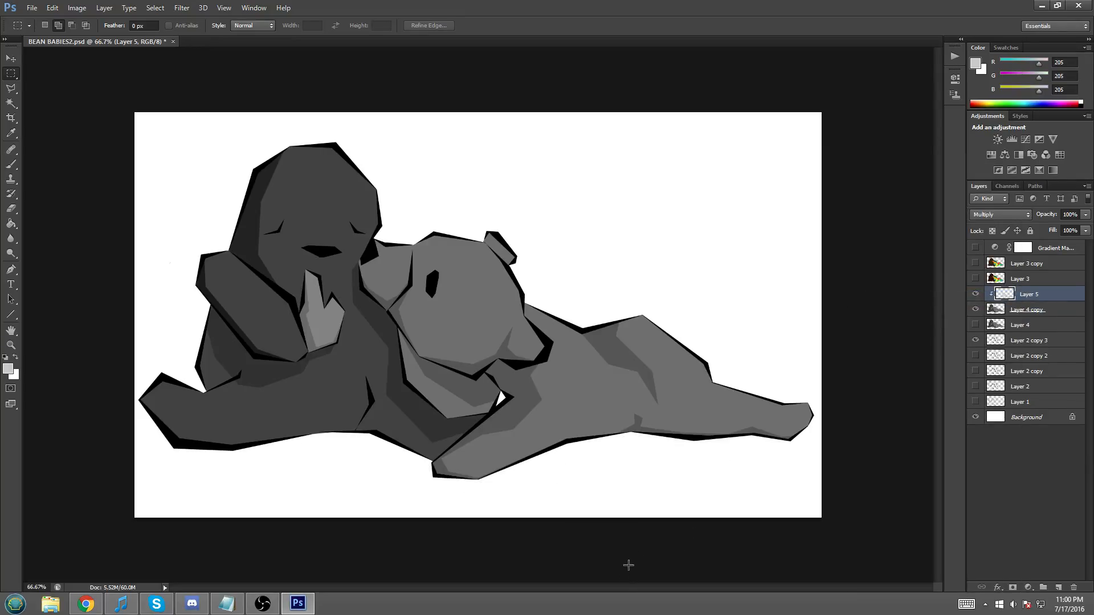
- Try Replace Color on Layer 4 copy, sampling the seated figure's dark head shadow with fuzziness 29 and replacing it with grey #505050
click(1066, 313)
click(68, 10)
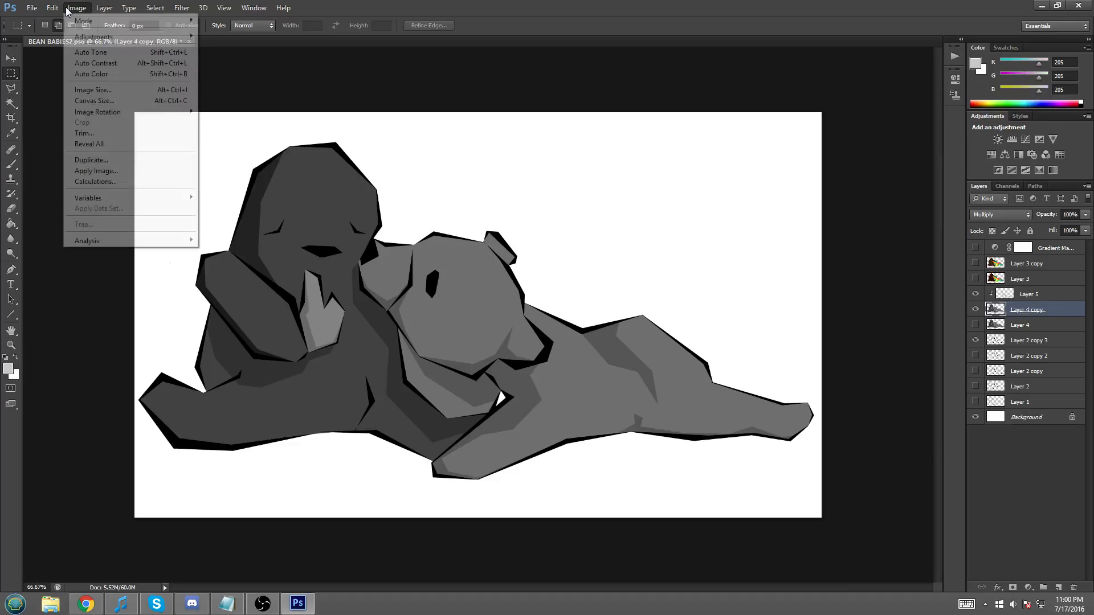
mouse_move(114, 36)
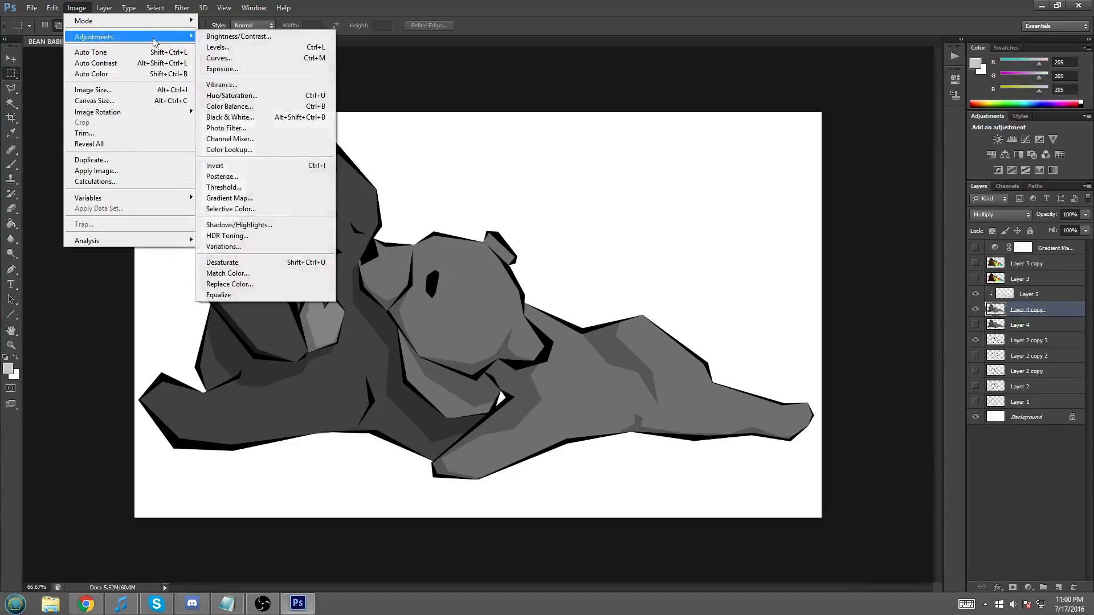
click(231, 285)
click(240, 240)
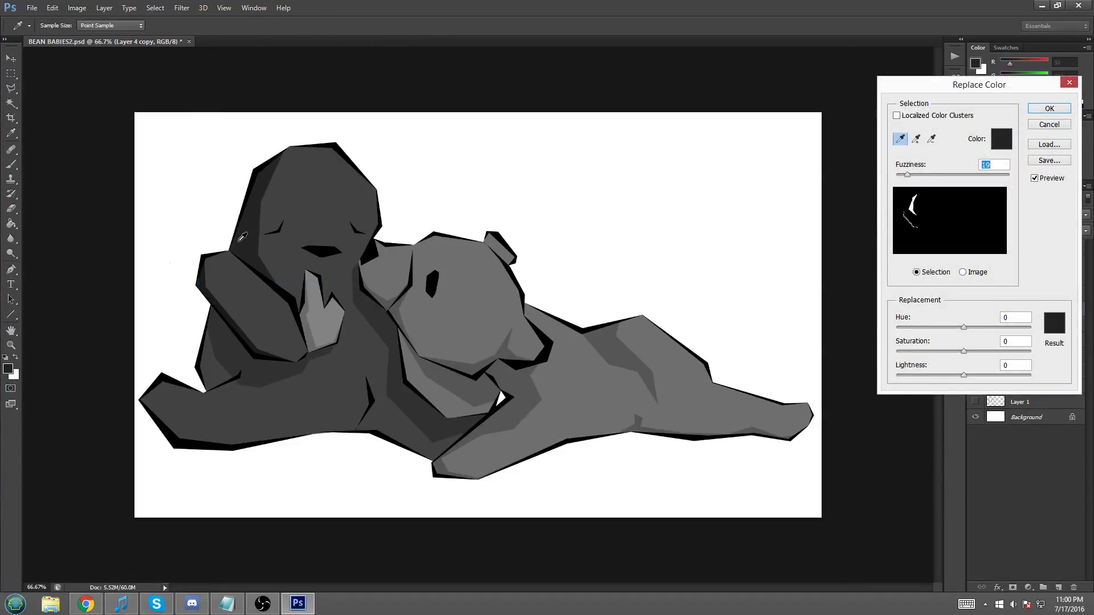
mouse_move(907, 175)
mouse_down()
mouse_move(925, 178)
mouse_move(891, 180)
mouse_move(913, 184)
mouse_up()
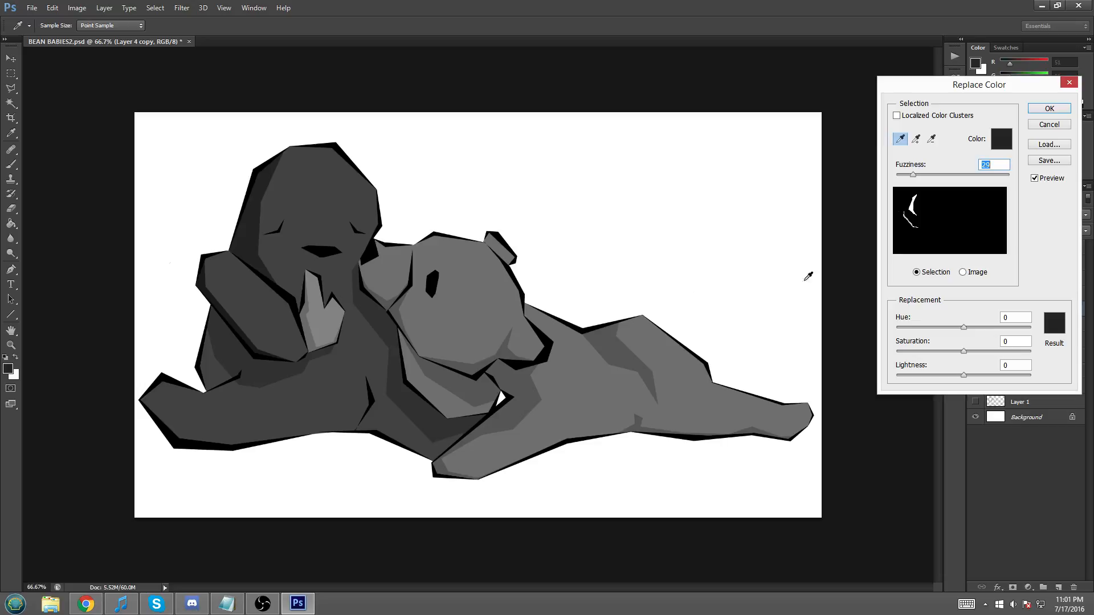
click(1055, 325)
click(244, 349)
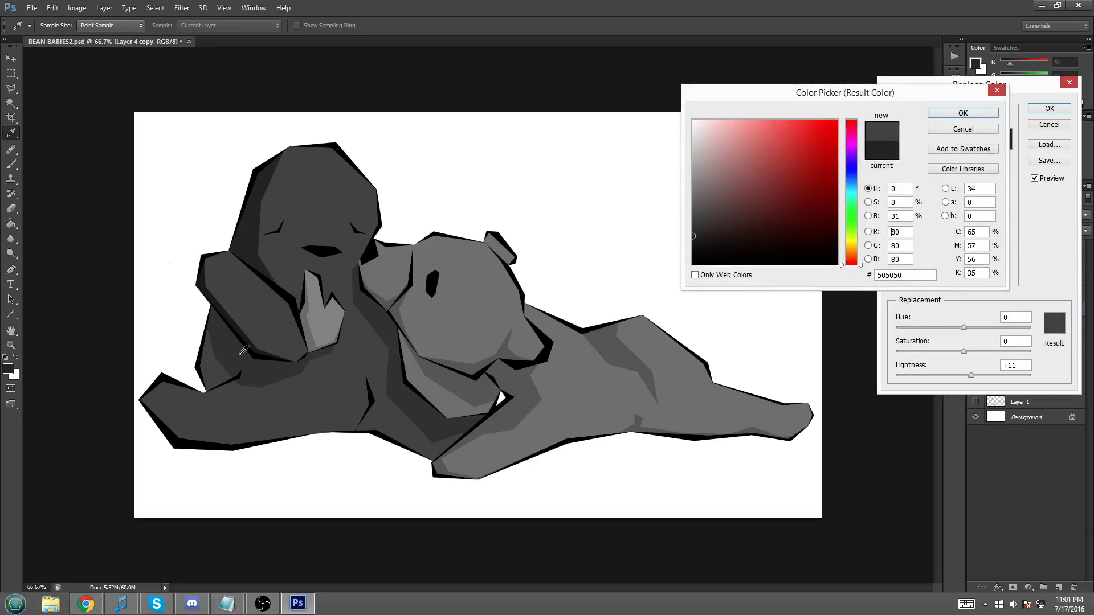
click(955, 115)
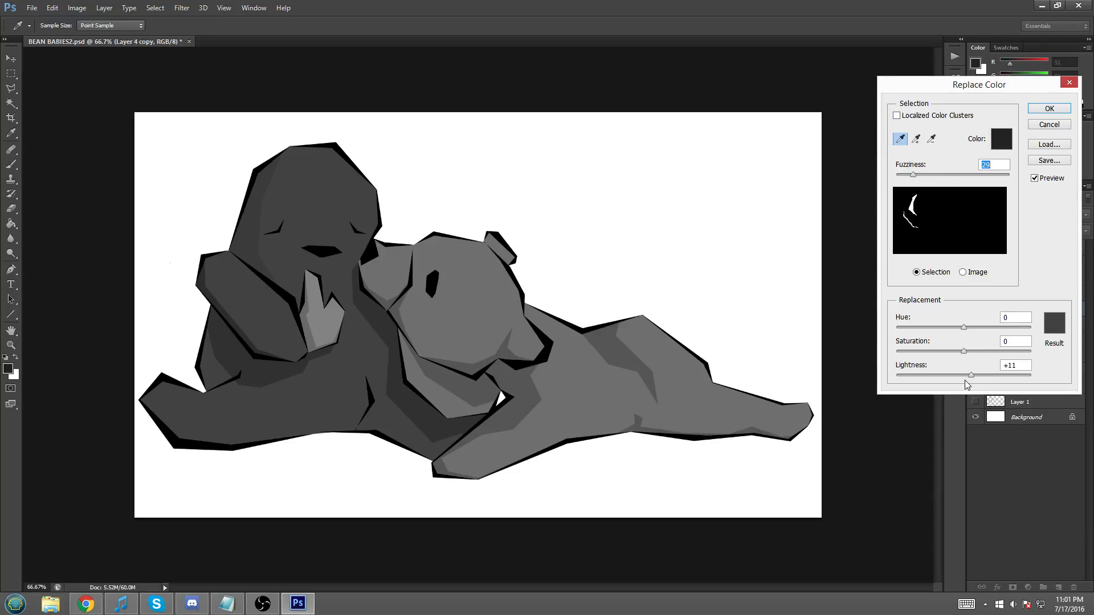
- Try color replacement fuzziness values of 62 and 34, comparing the image with and without the preview
mouse_move(913, 175)
mouse_down()
mouse_move(952, 176)
mouse_move(1000, 151)
mouse_move(1013, 187)
mouse_move(858, 194)
mouse_move(933, 179)
mouse_up()
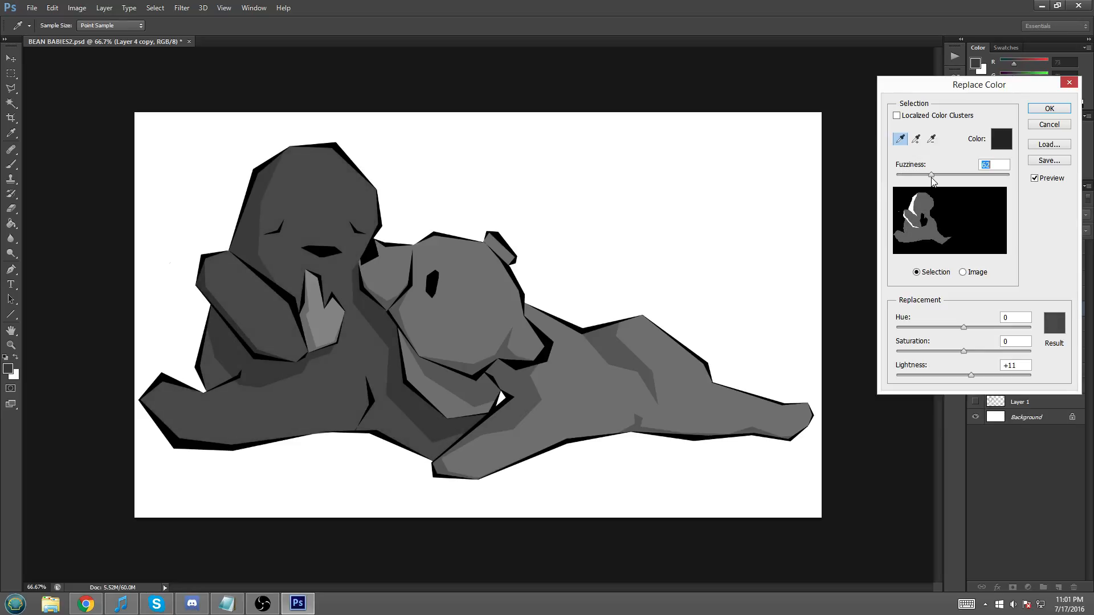
click(1039, 178)
click(1038, 178)
click(1038, 178)
click(1038, 178)
click(1038, 178)
click(1039, 178)
click(1038, 178)
click(1038, 178)
click(1039, 177)
drag(931, 174, 917, 180)
click(1044, 178)
click(1043, 178)
click(1043, 178)
click(1043, 179)
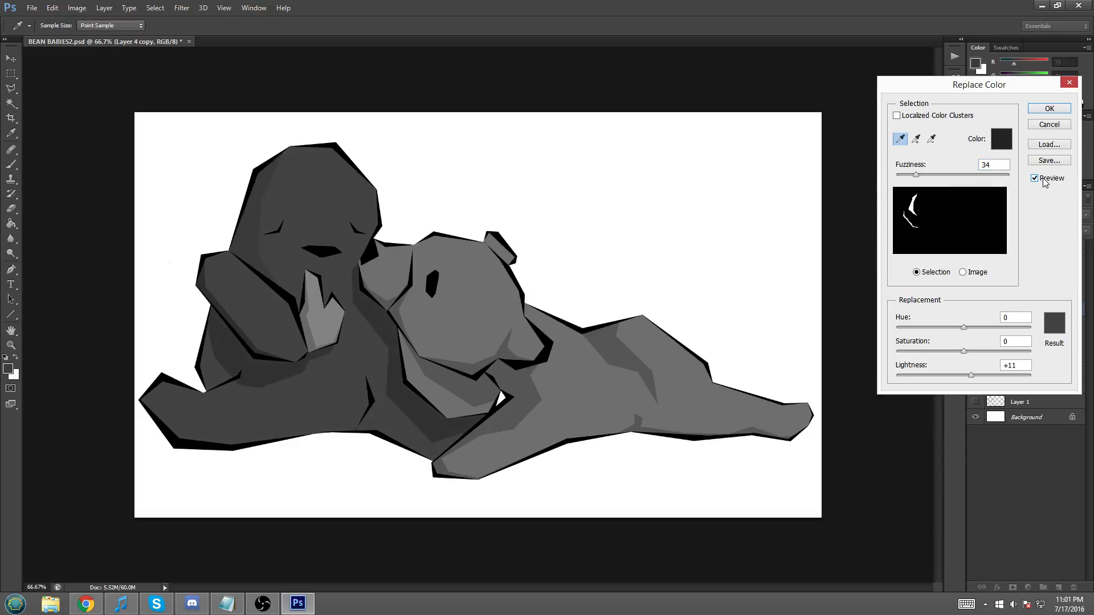
- Try fuzziness 35 and lightness +7, then resample the seated figure's body grey as the replacement color, giving lightness +11
mouse_move(915, 174)
mouse_down()
mouse_move(892, 178)
mouse_move(916, 172)
mouse_up()
drag(971, 376, 969, 376)
drag(971, 376, 968, 376)
click(1053, 323)
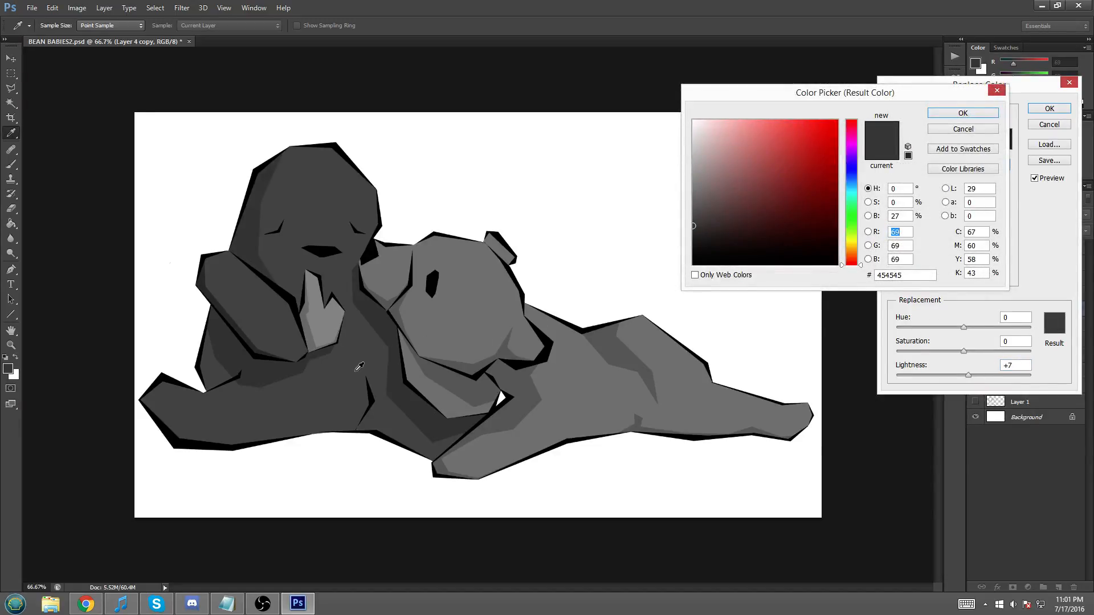
click(962, 113)
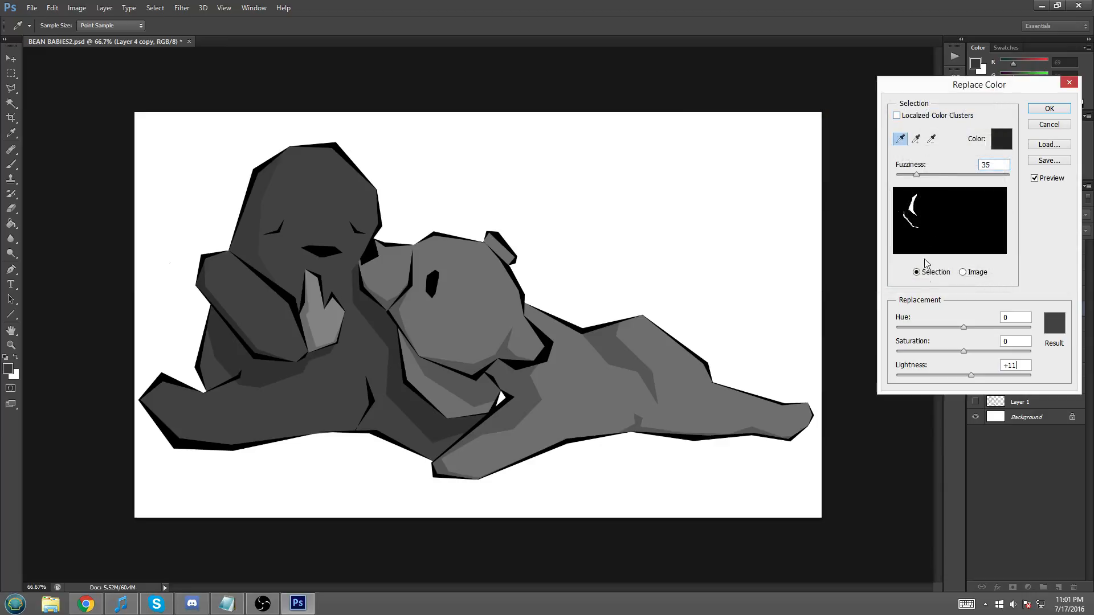
- Reduce the fuzziness to 3, reset the lightness to 0, and check the sampled selection color without changing it
drag(918, 172, 898, 189)
drag(969, 375, 963, 375)
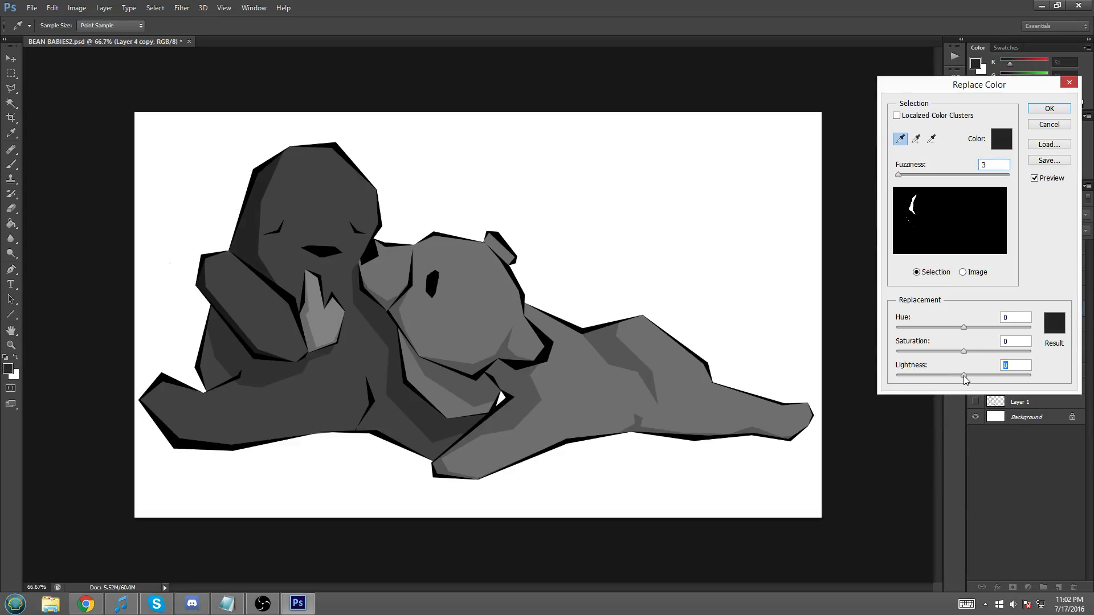
click(1000, 139)
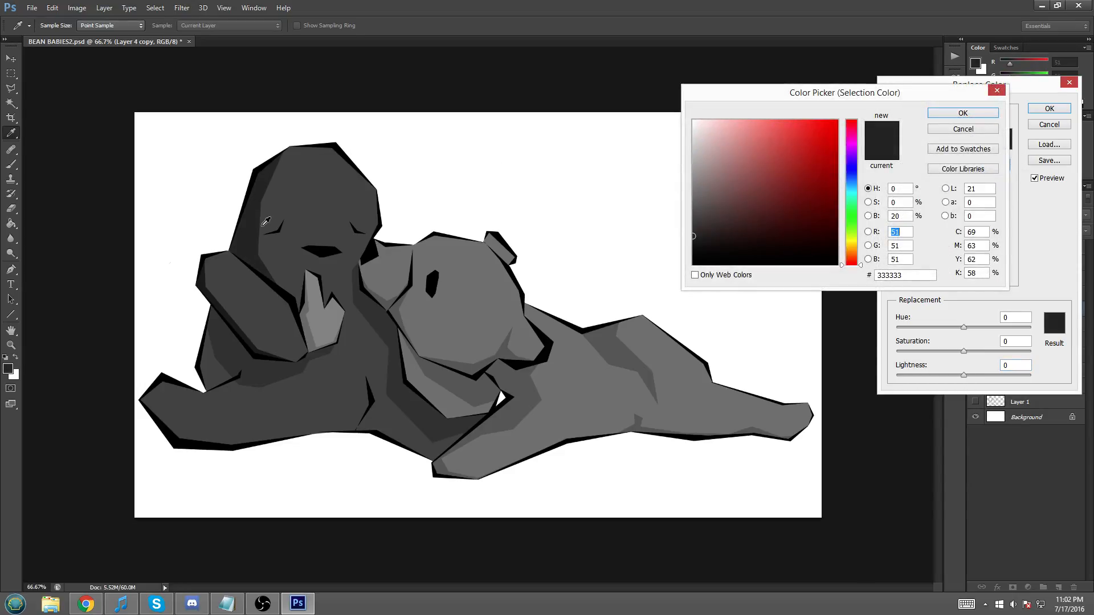
click(942, 128)
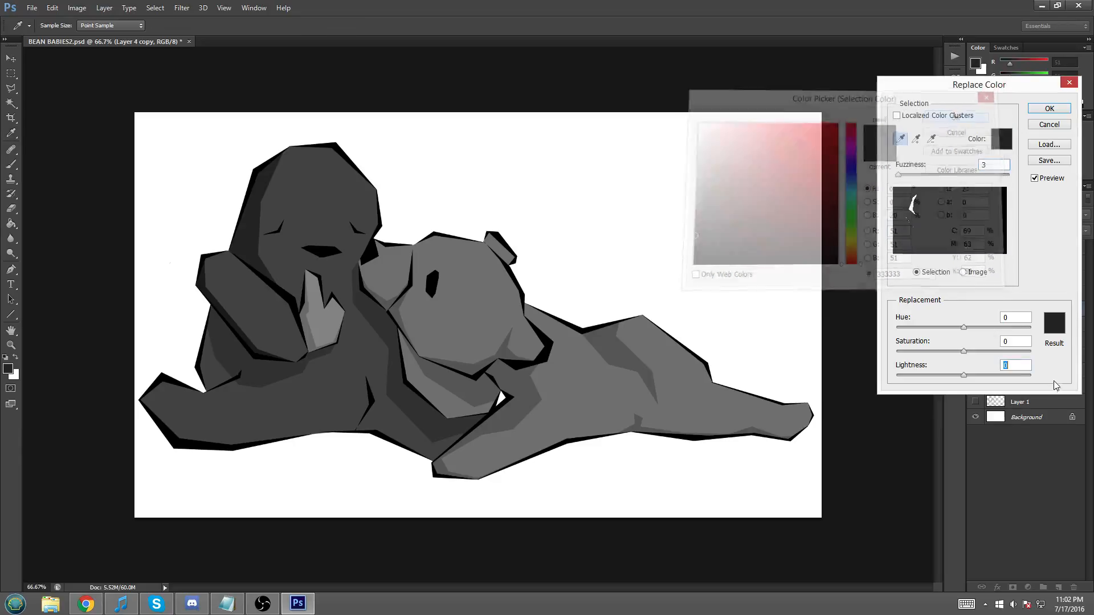
- Try replacing the head shadow with the sampled body grey #505050 at fuzziness 39, then cancel the color replacement
click(1055, 324)
click(338, 380)
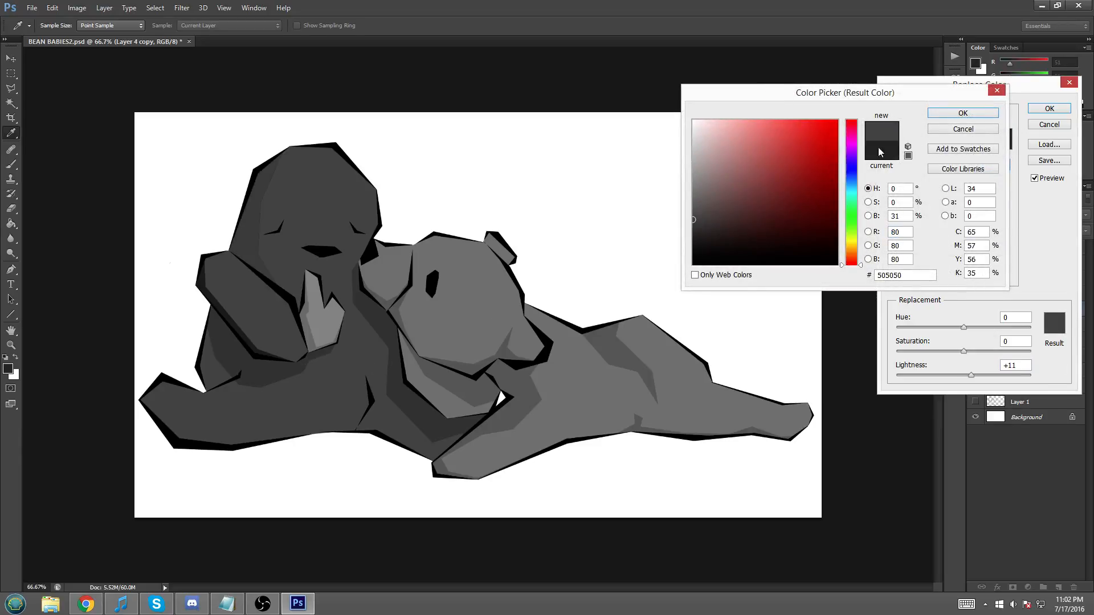
click(950, 114)
mouse_move(897, 176)
mouse_down()
mouse_move(928, 173)
mouse_move(918, 175)
mouse_up()
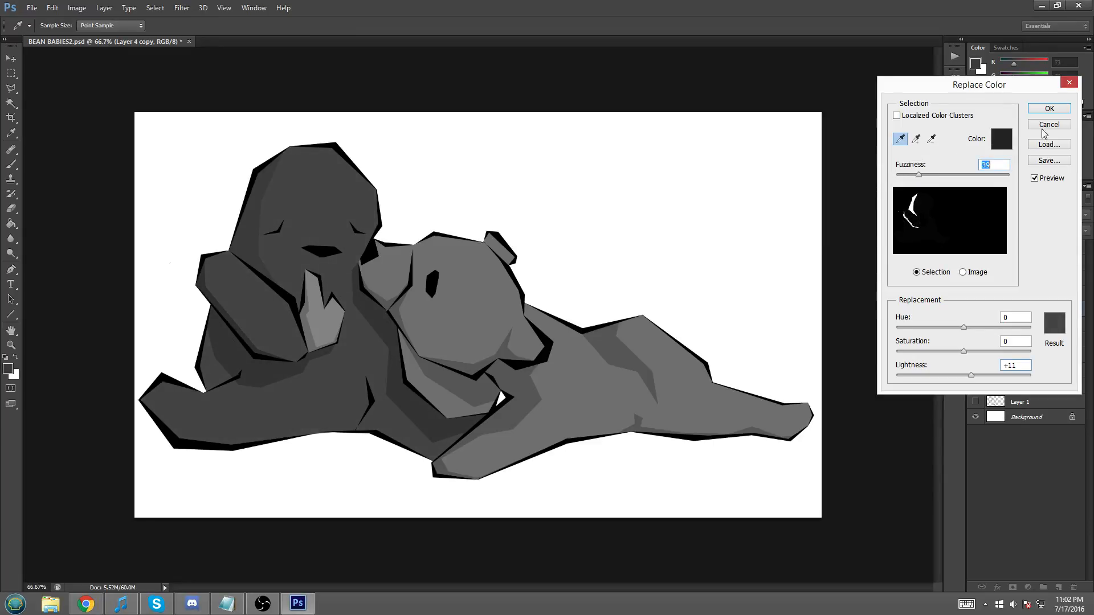
click(1064, 125)
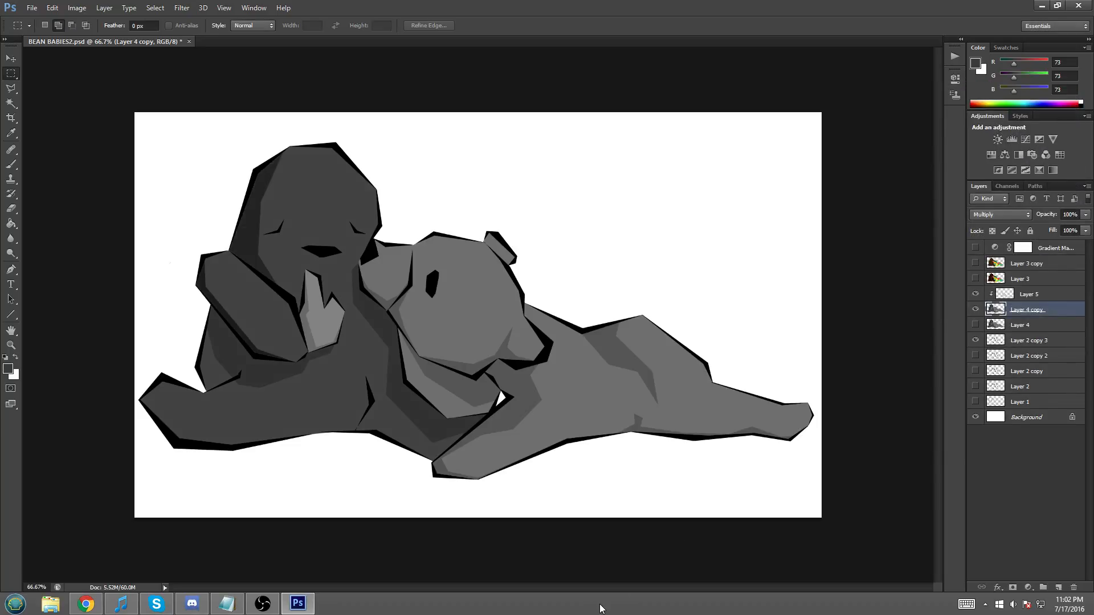
- Outline the shadow along the outer edge of the seated figure's head on Layer 4 copy with the Polygonal Lasso
key(ctrl+plus)
drag(590, 590, 512, 590)
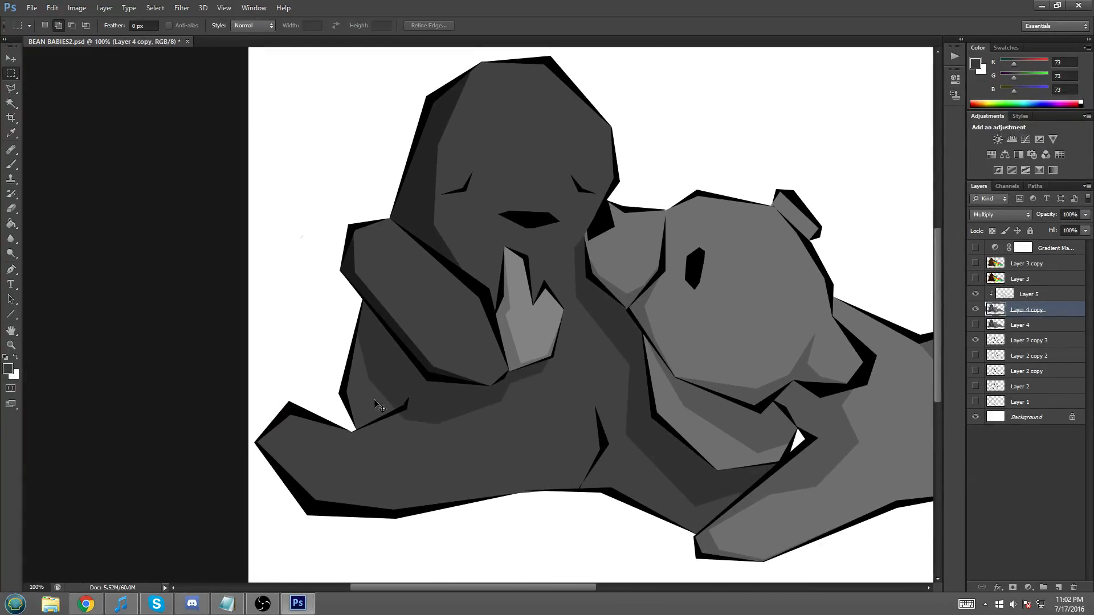
key(ctrl+plus)
click(11, 88)
scroll(262, 156, up, 6)
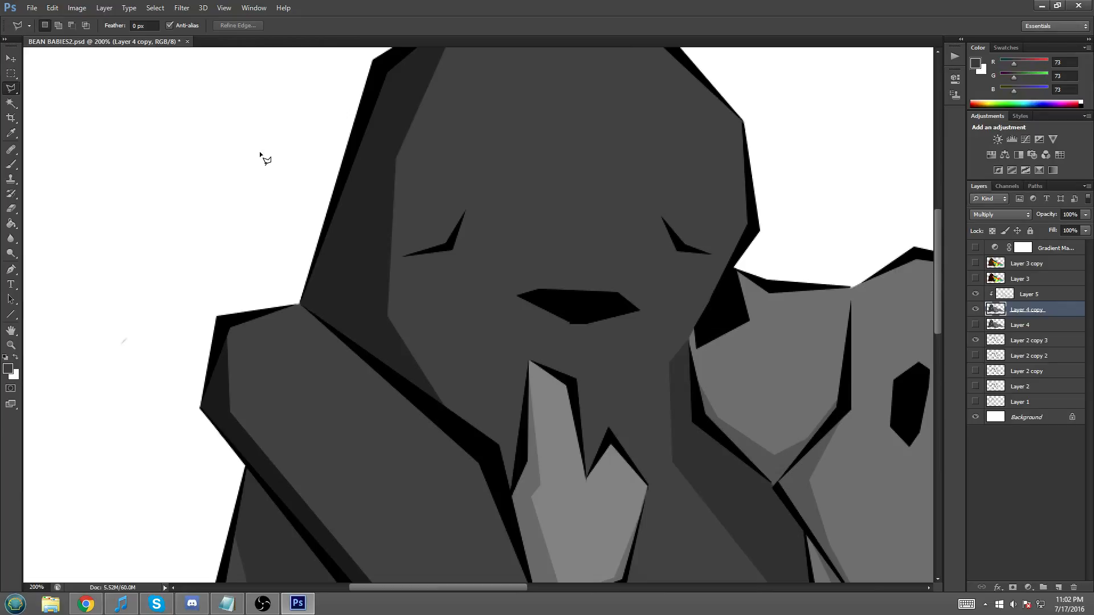
click(486, 116)
click(461, 116)
click(375, 178)
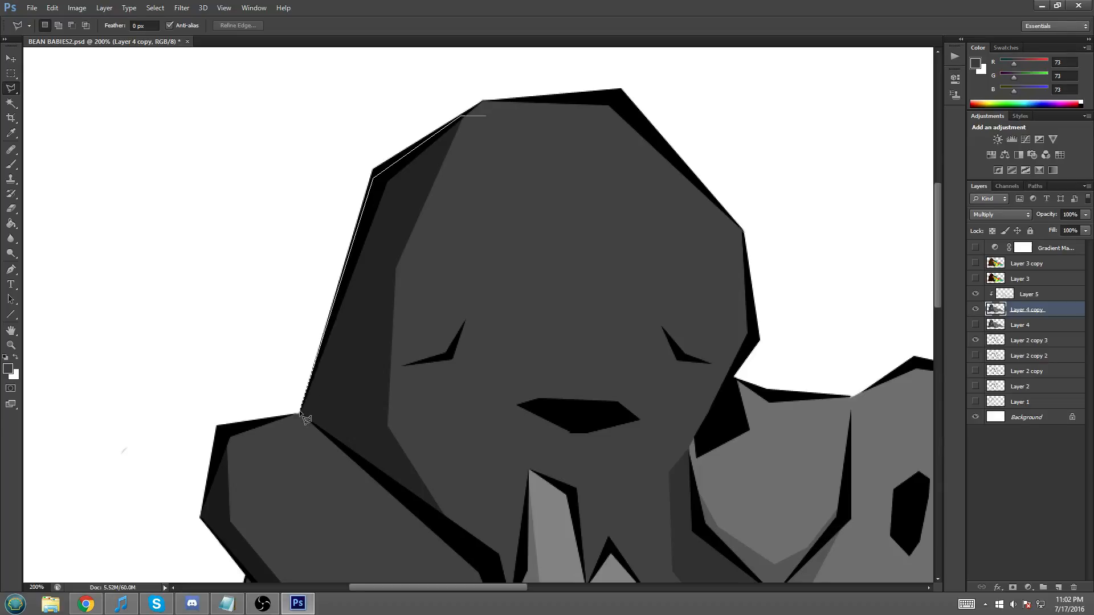
click(323, 544)
scroll(322, 543, down, 3)
click(475, 423)
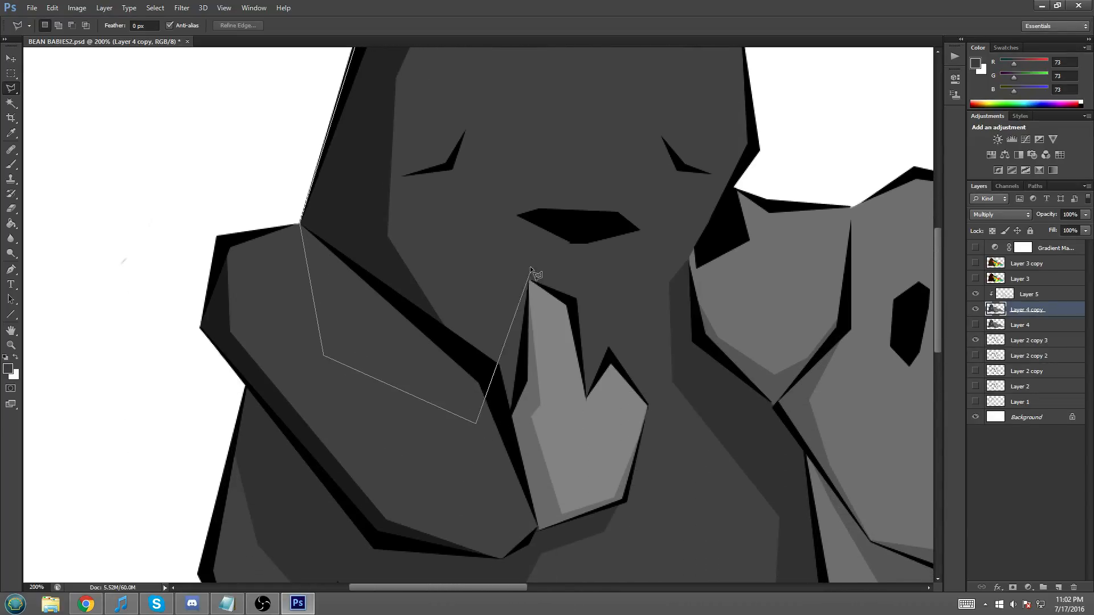
click(492, 240)
scroll(493, 240, up, 3)
click(488, 120)
- Fill the selected head area with the figure's base grey in Normal mode at 100% opacity, and clear the selection
right_click(413, 209)
click(433, 439)
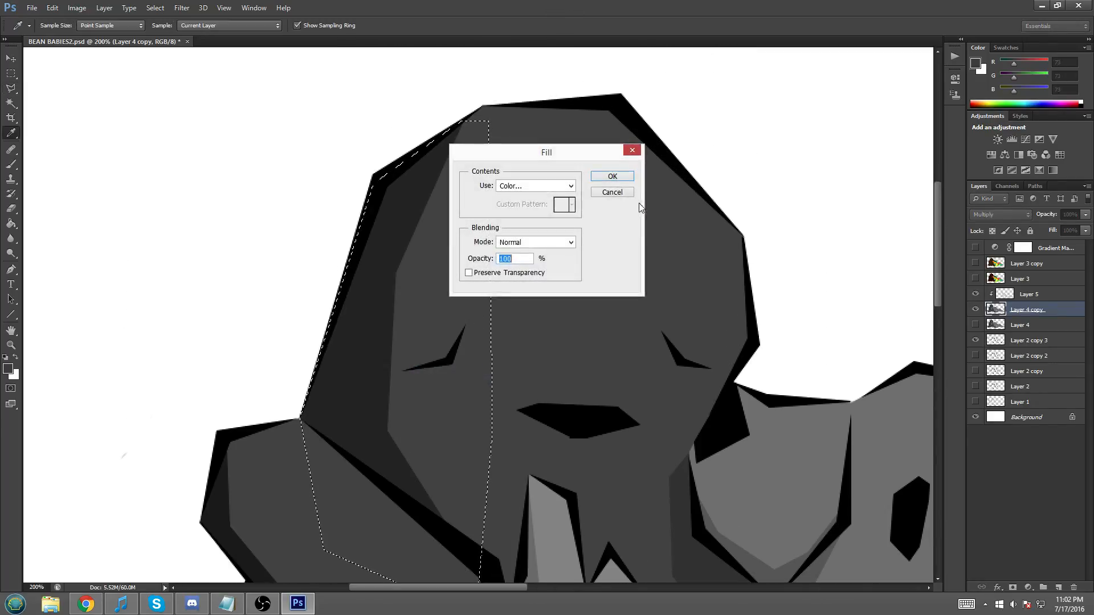
click(538, 186)
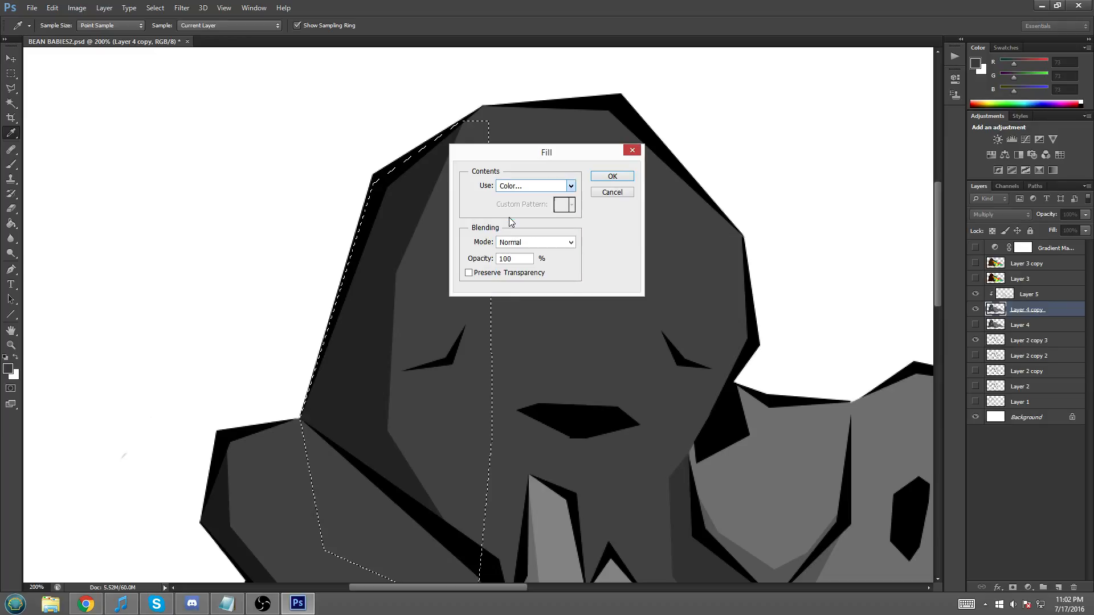
click(510, 217)
key(Return)
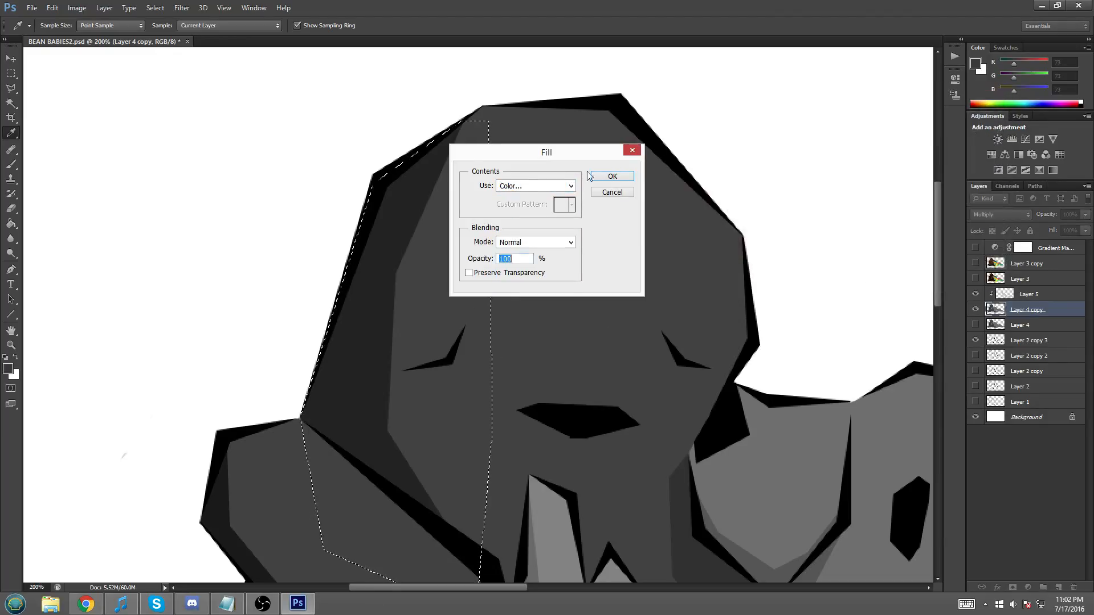
click(592, 176)
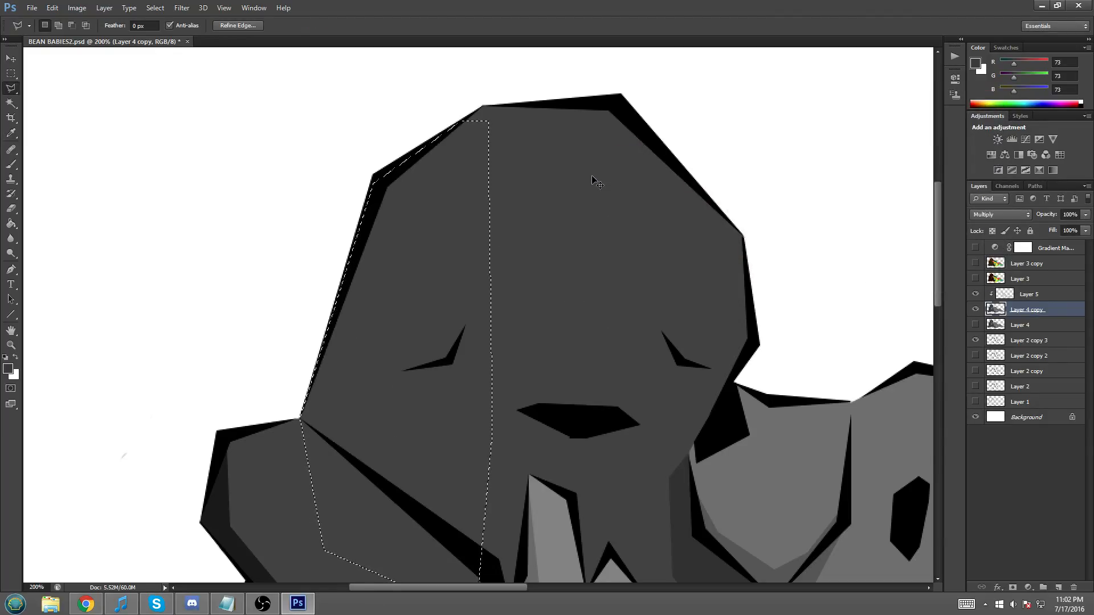
key(ctrl+minus)
click(11, 73)
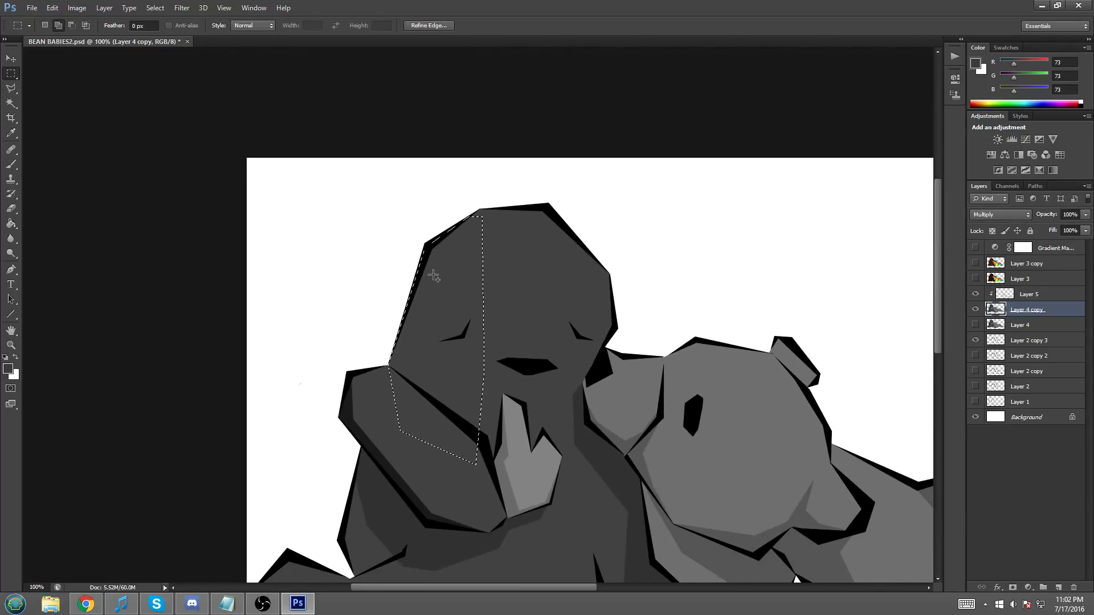
right_click(504, 285)
click(530, 288)
- Outline the dark shading along the outer edge of the seated figure's raised arm with the Polygonal Lasso
scroll(537, 288, down, 2)
scroll(538, 288, down, 3)
key(ctrl+plus)
drag(510, 588, 480, 586)
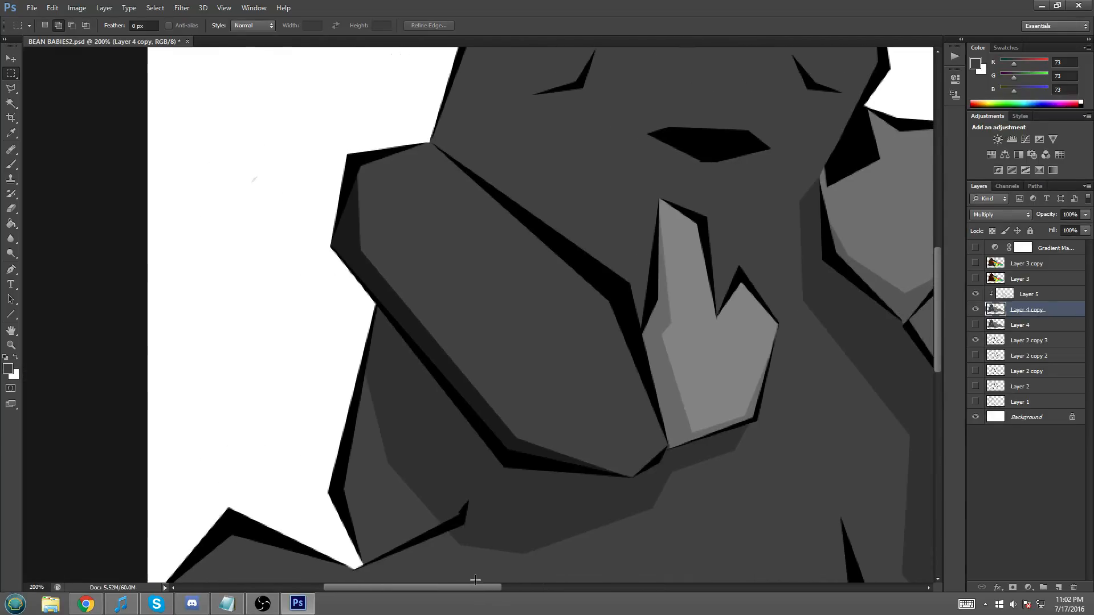
click(15, 89)
click(382, 176)
click(347, 164)
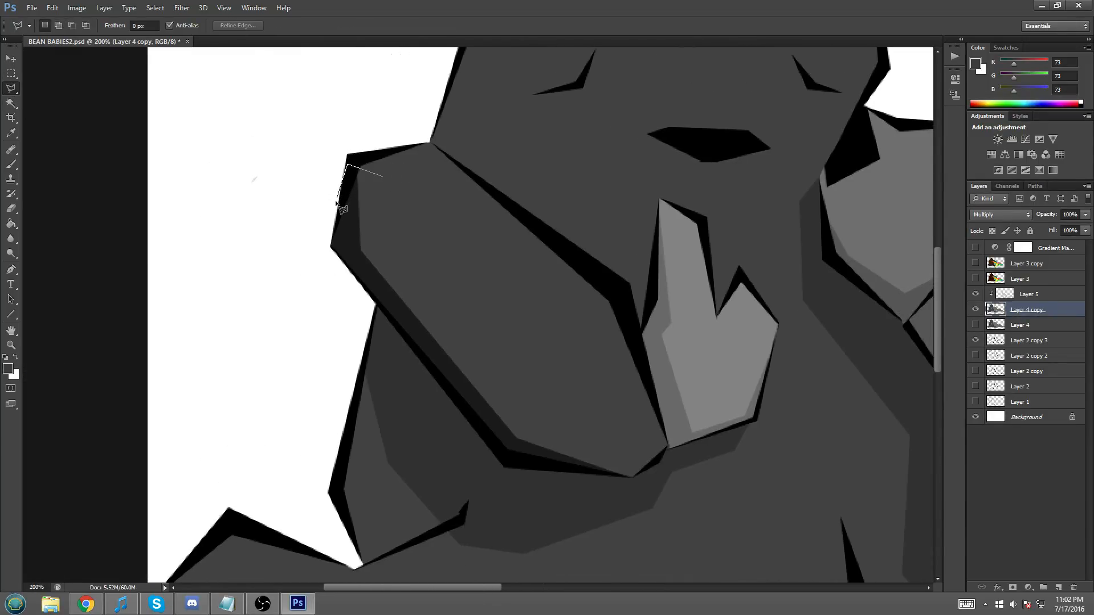
click(332, 247)
click(505, 458)
click(627, 477)
click(647, 446)
click(381, 178)
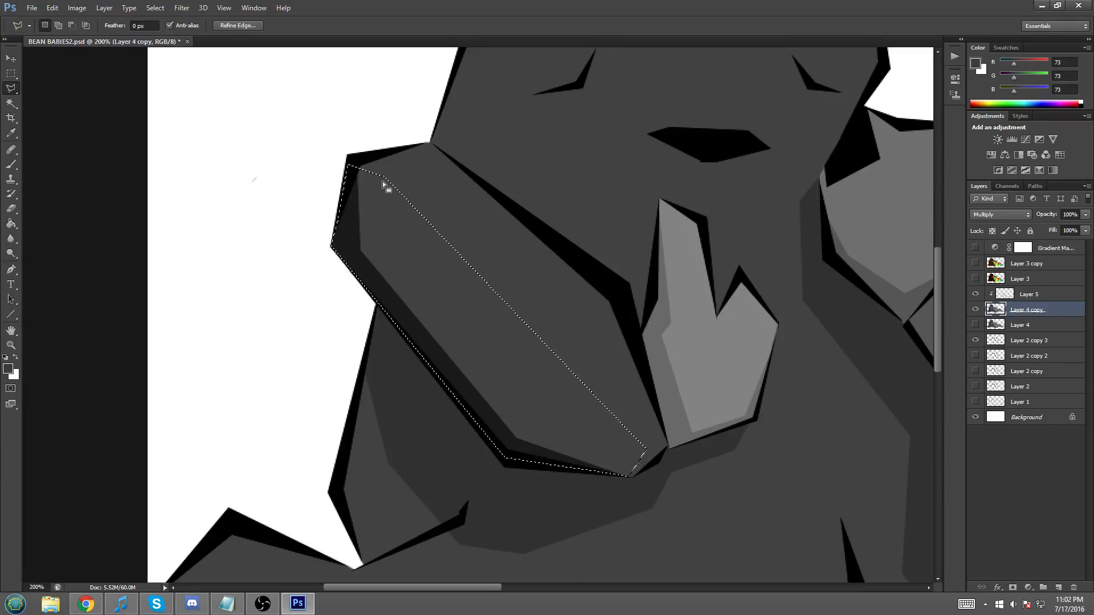
- Fill the selected arm area with the same base grey in Normal mode at 100% opacity, and clear the selection
right_click(391, 218)
click(432, 381)
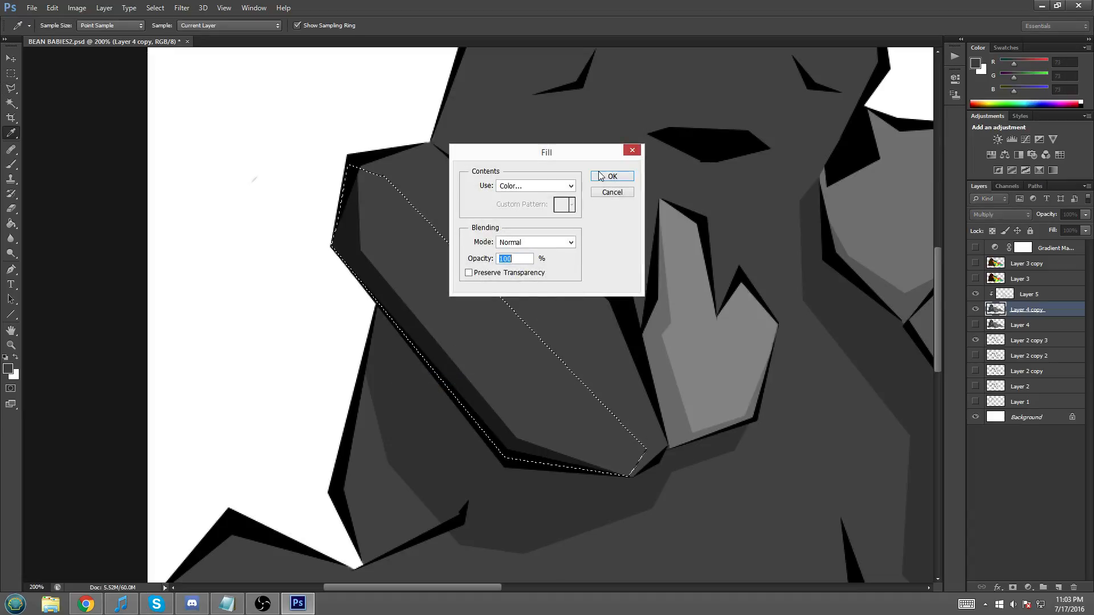
click(598, 177)
key(m)
right_click(510, 267)
click(528, 276)
key(ctrl+minus)
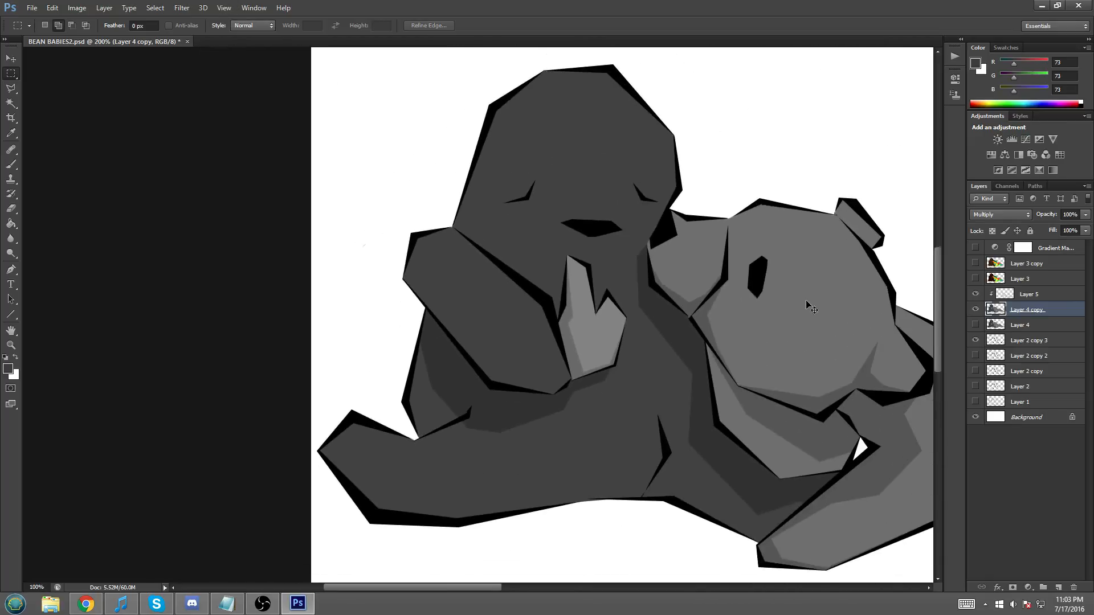
key(ctrl+minus)
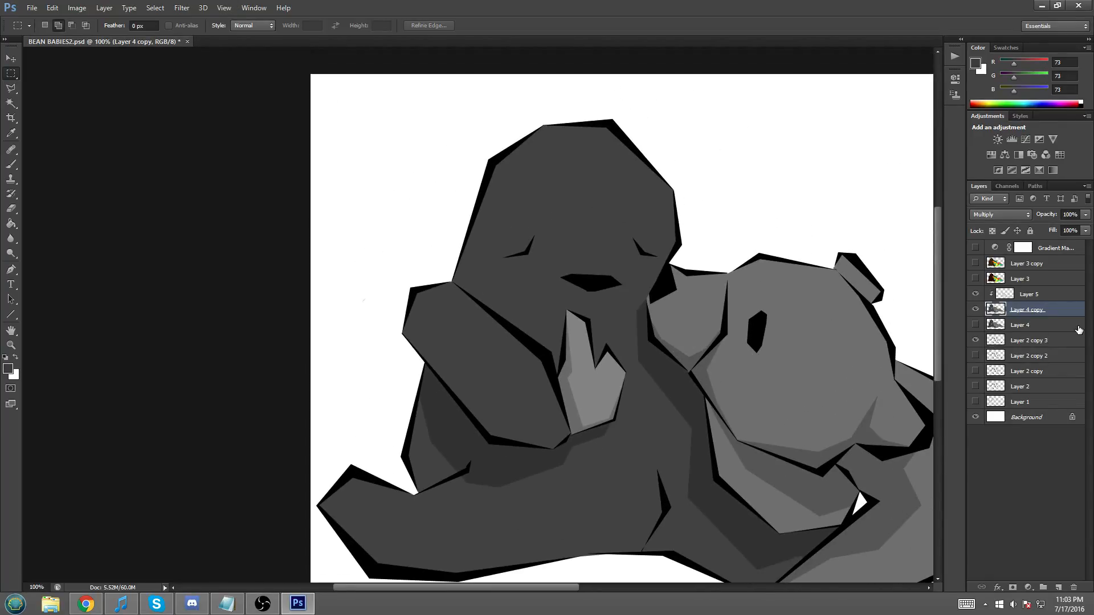
- Make Layer 5 active, show Layer 4 as a reference, and sample the RGB 205 shading grey beside the bear's head
click(1047, 299)
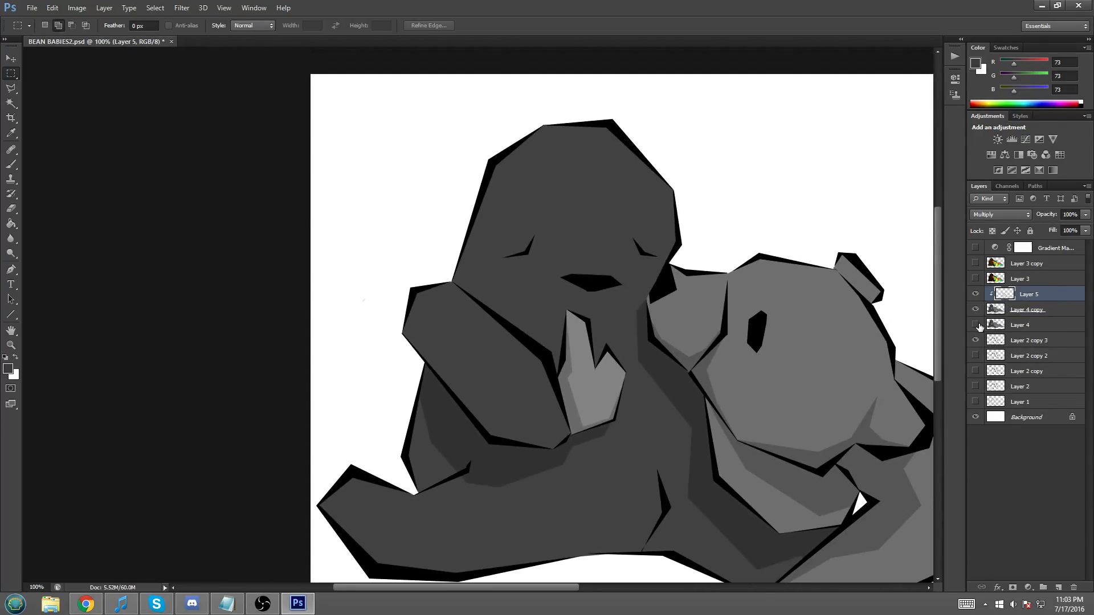
click(977, 325)
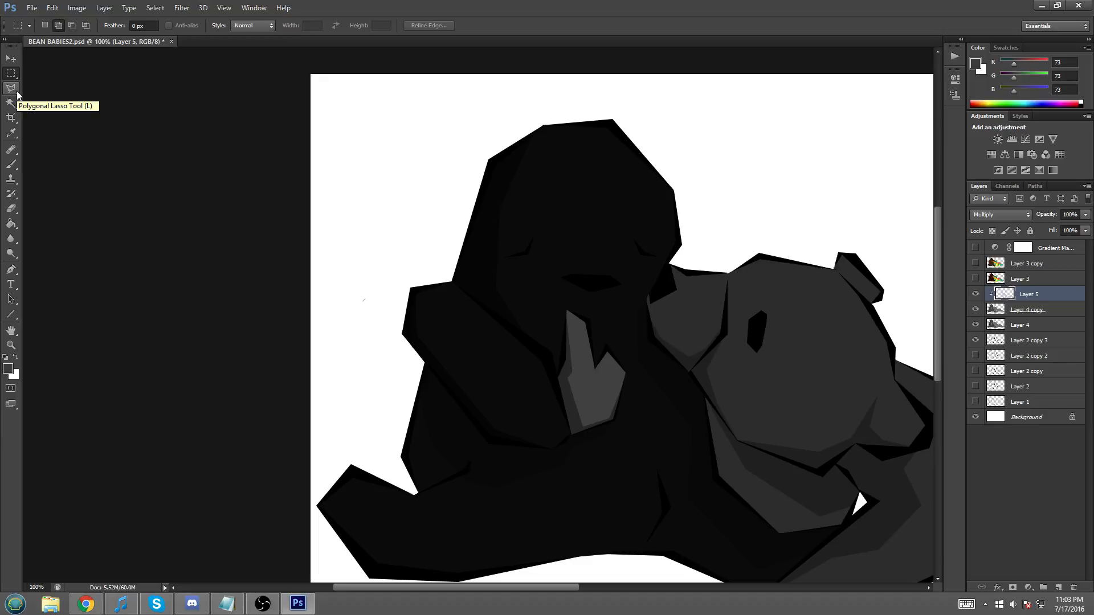
alt+click(712, 365)
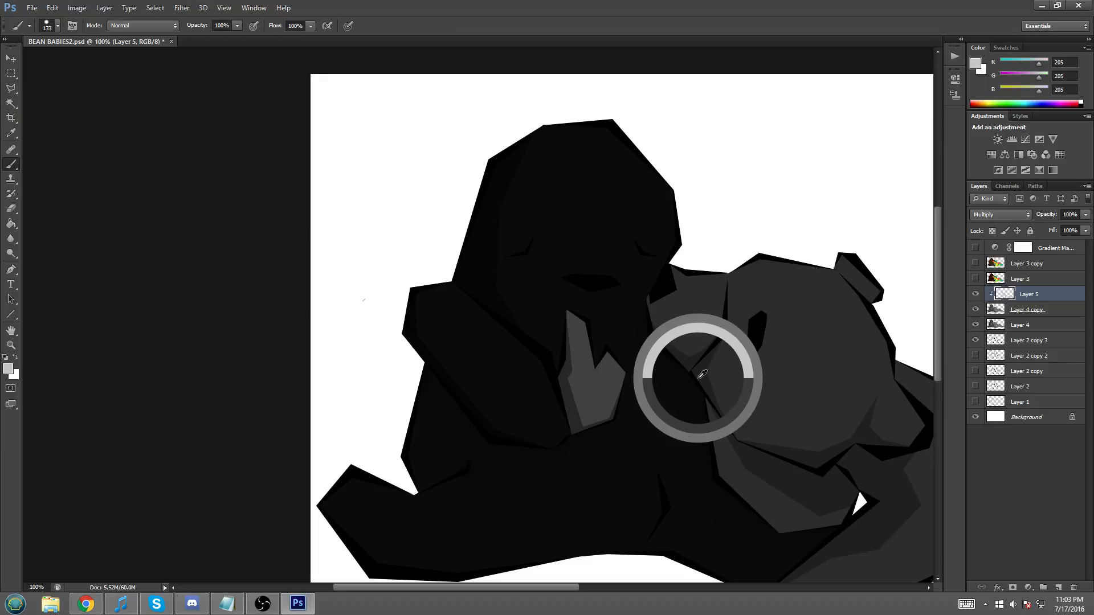
click(10, 90)
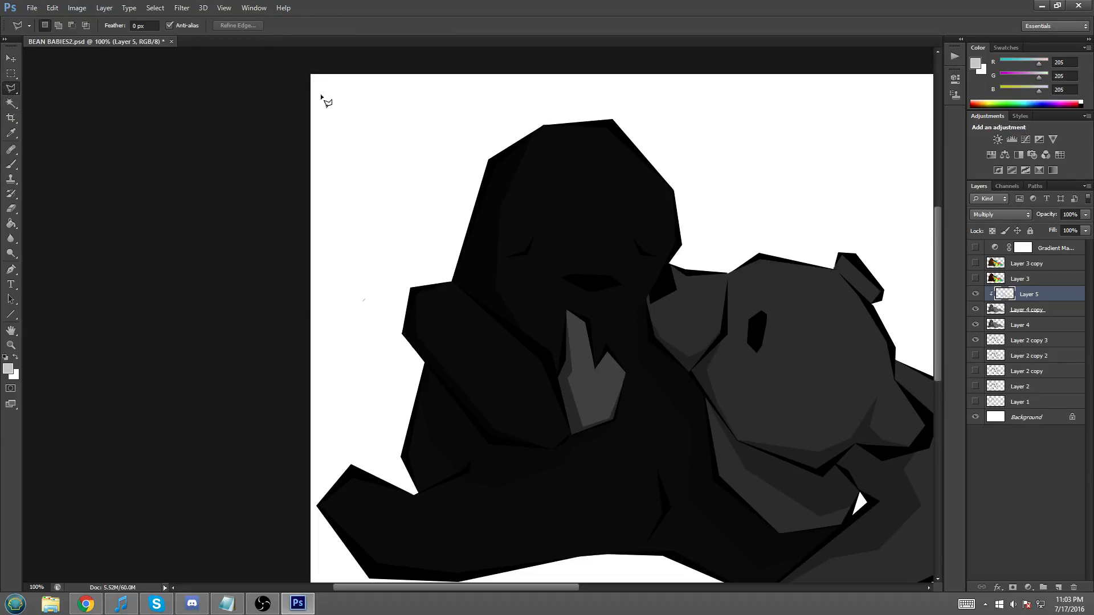
- Trace the seated figure's head shadow on Layer 5 with the Polygonal Lasso, closing the selection outside the head's outline
click(541, 125)
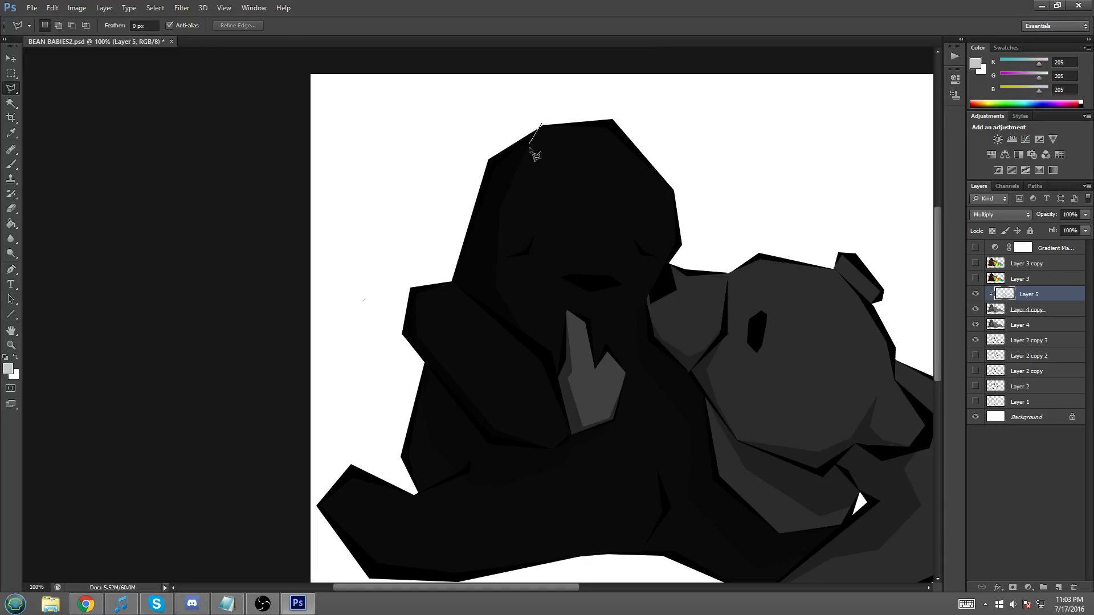
click(497, 210)
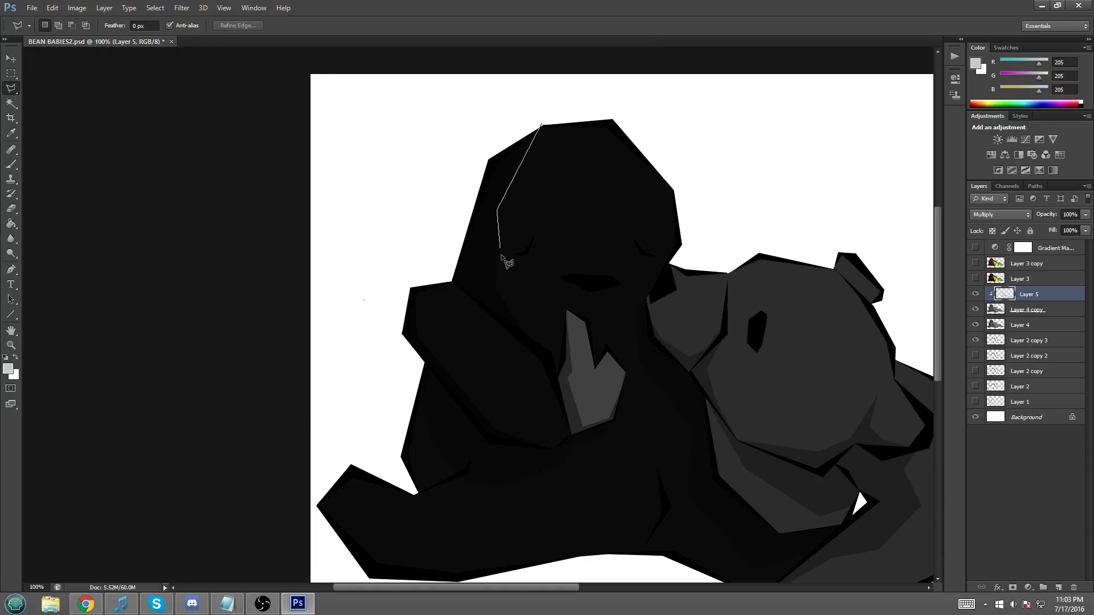
click(495, 289)
click(529, 341)
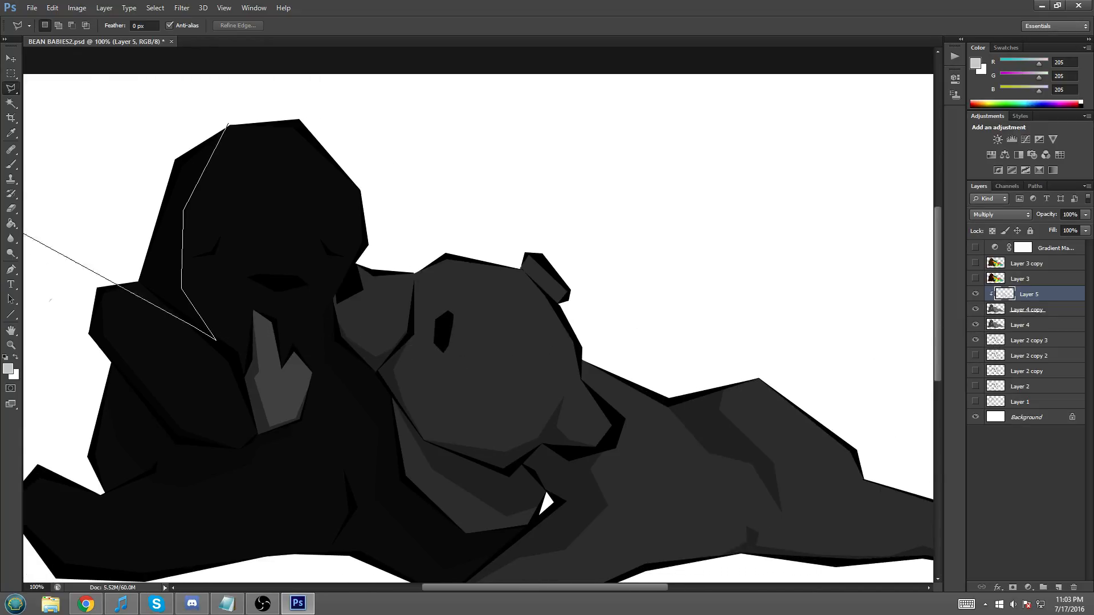
scroll(262, 335, up, 1)
click(817, 557)
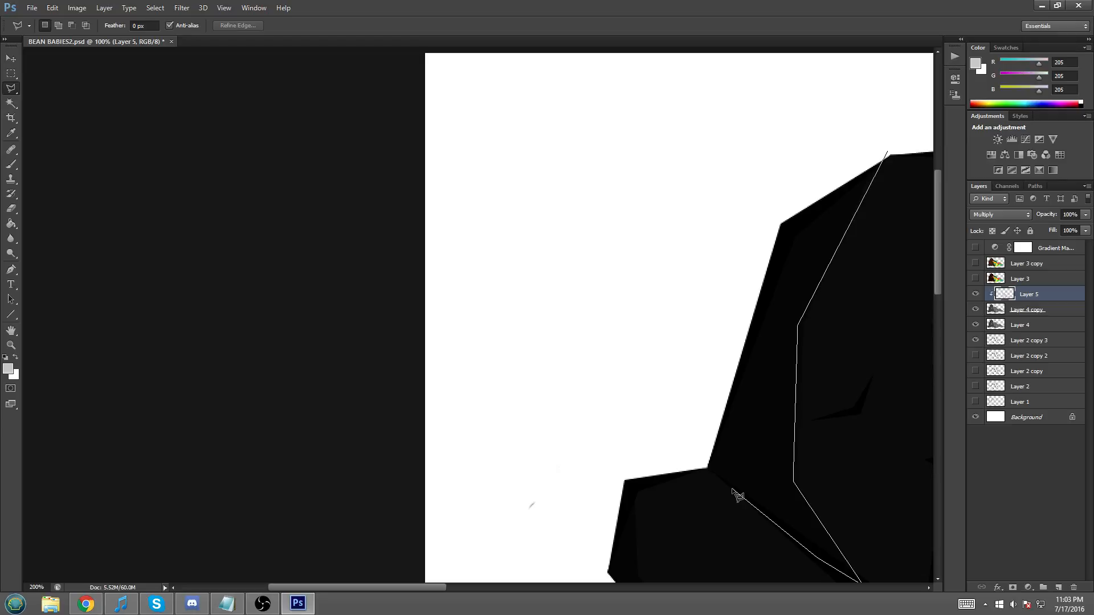
click(688, 452)
click(672, 165)
click(887, 152)
- Fill the traced head shadow on Layer 5 using the Color option at 100% Normal, deselect it, and hide Layer 4
right_click(822, 213)
click(842, 371)
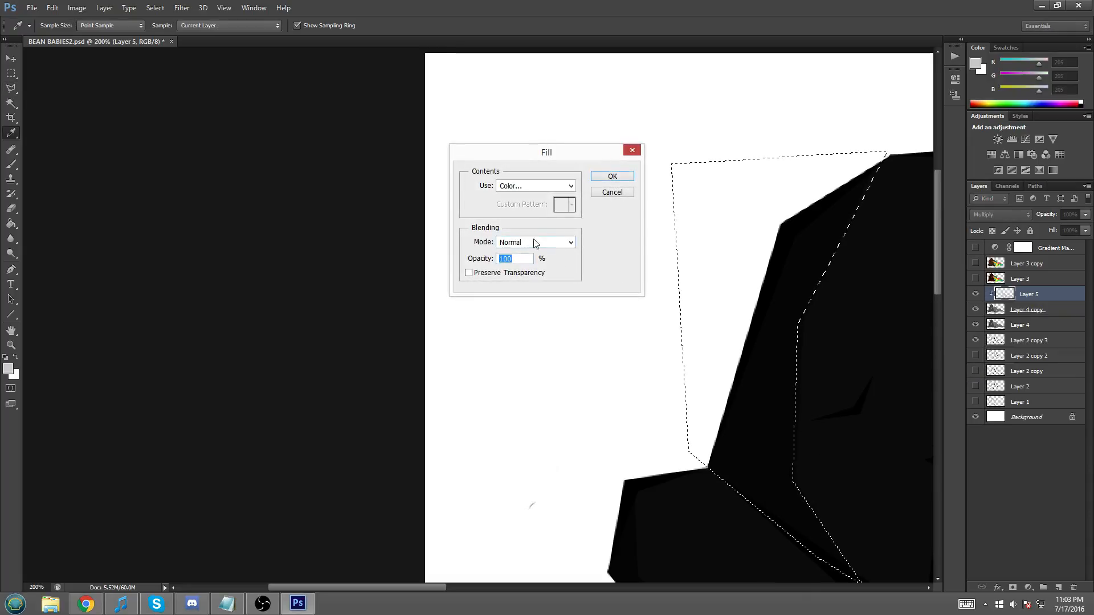
click(612, 176)
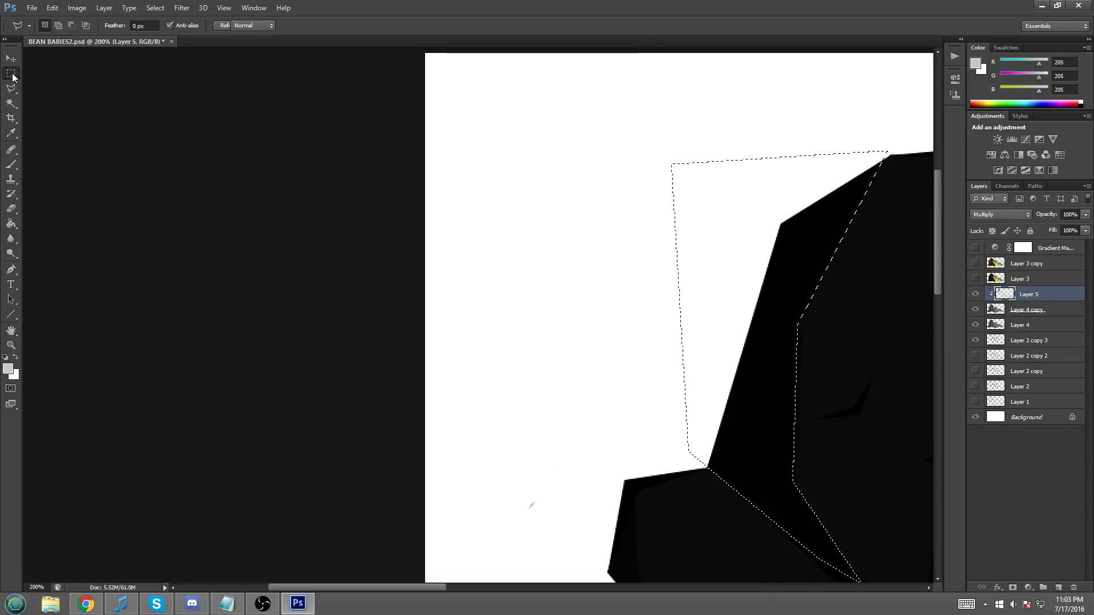
click(11, 74)
right_click(723, 337)
click(741, 339)
click(975, 324)
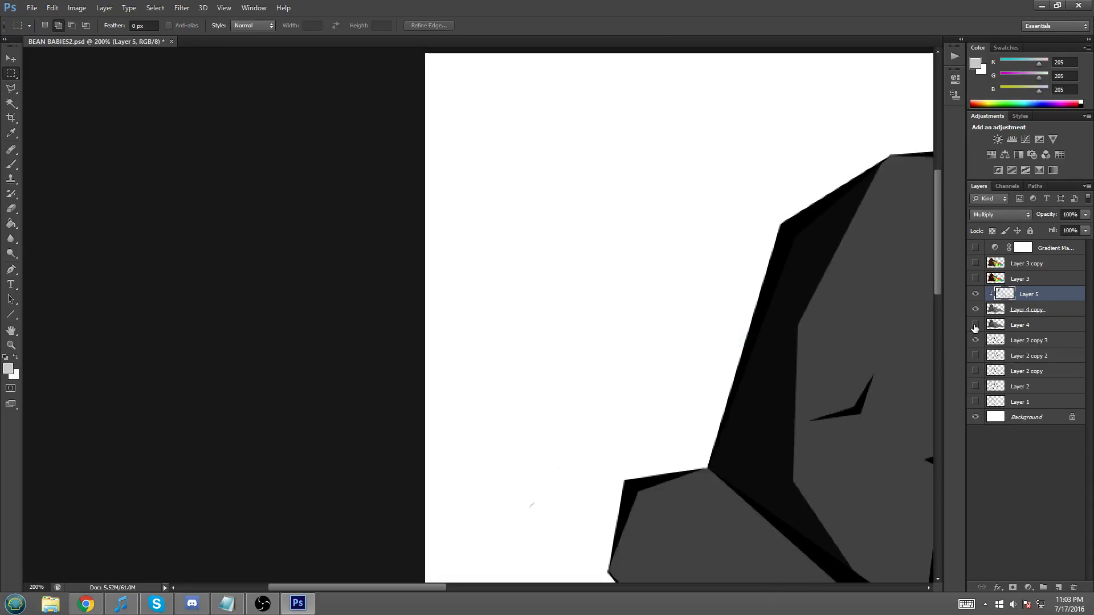
- Examine the new head shadow at different magnifications, comparing the figures with Layer 5 hidden and shown
key(ctrl+minus)
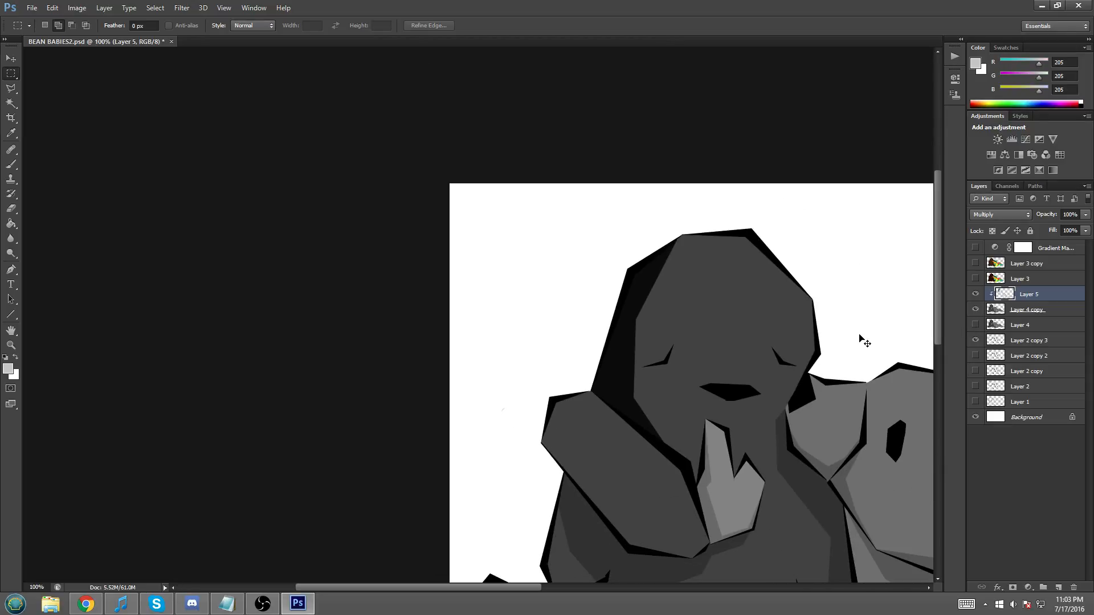
key(ctrl+0)
key(ctrl+1)
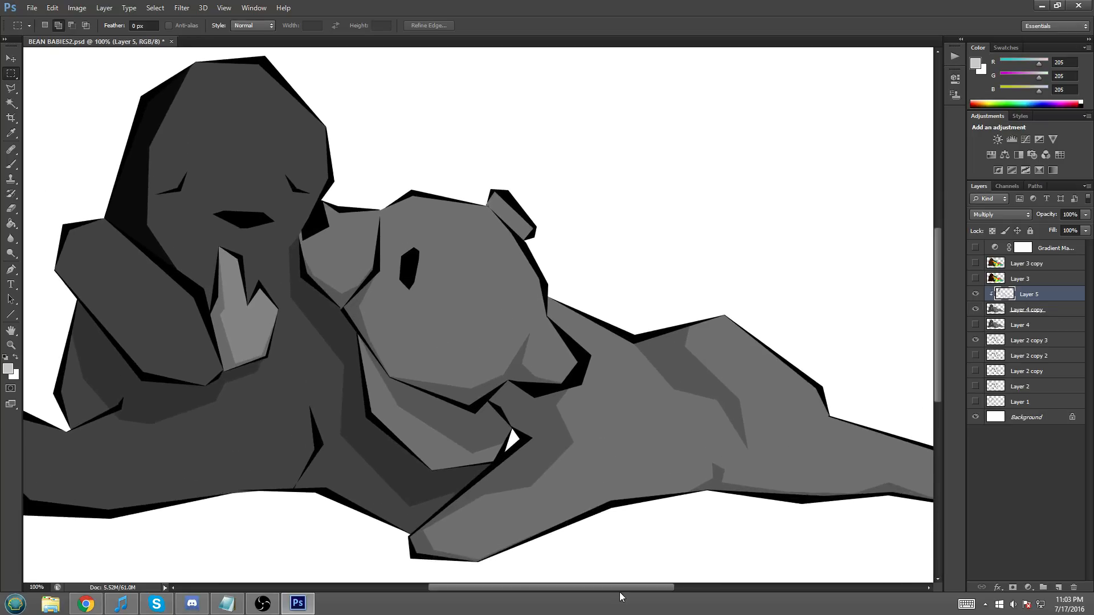
drag(616, 585, 506, 586)
scroll(758, 489, up, 2)
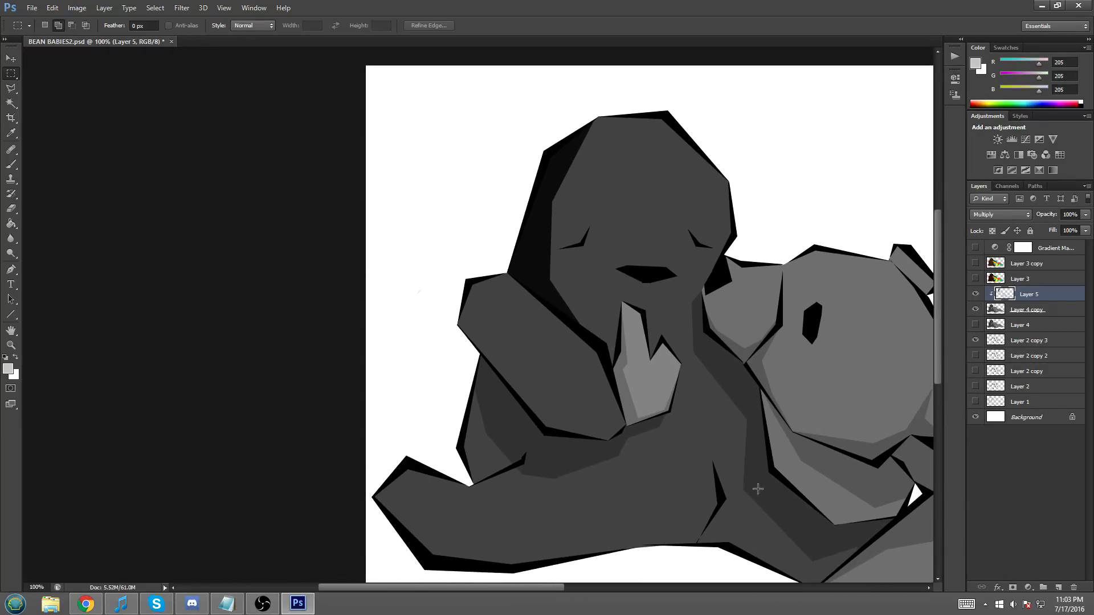
scroll(798, 468, up, 1)
click(973, 296)
click(973, 295)
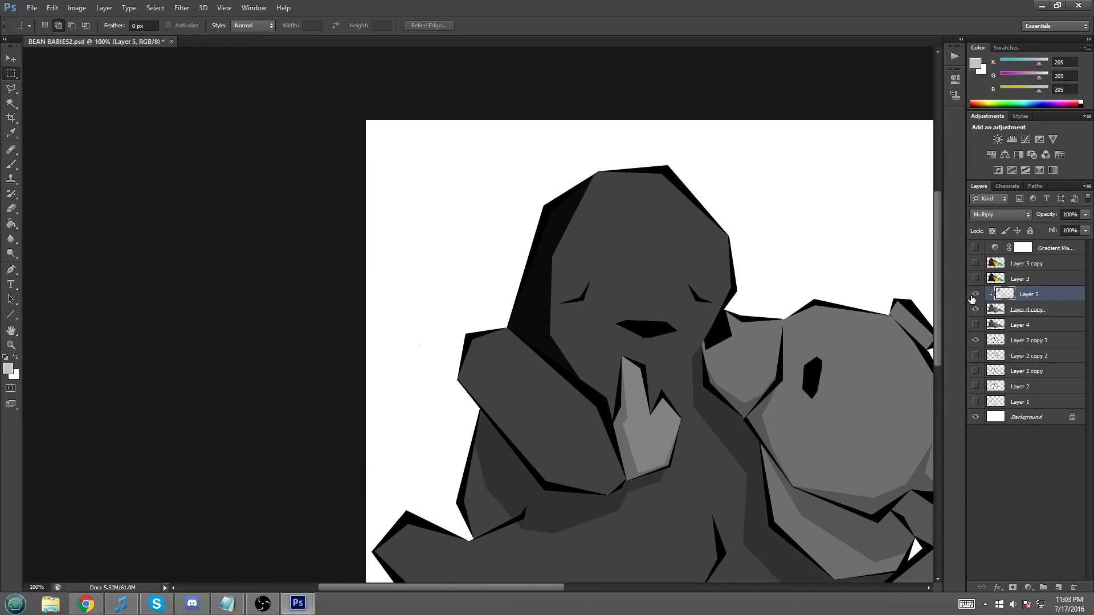
key(ctrl+plus)
key(ctrl+plus)
key(ctrl+minus)
key(ctrl+minus)
- Try sampling the torso's RGB 205 shading grey and applying it to the head shadow with the Paint Bucket
click(8, 137)
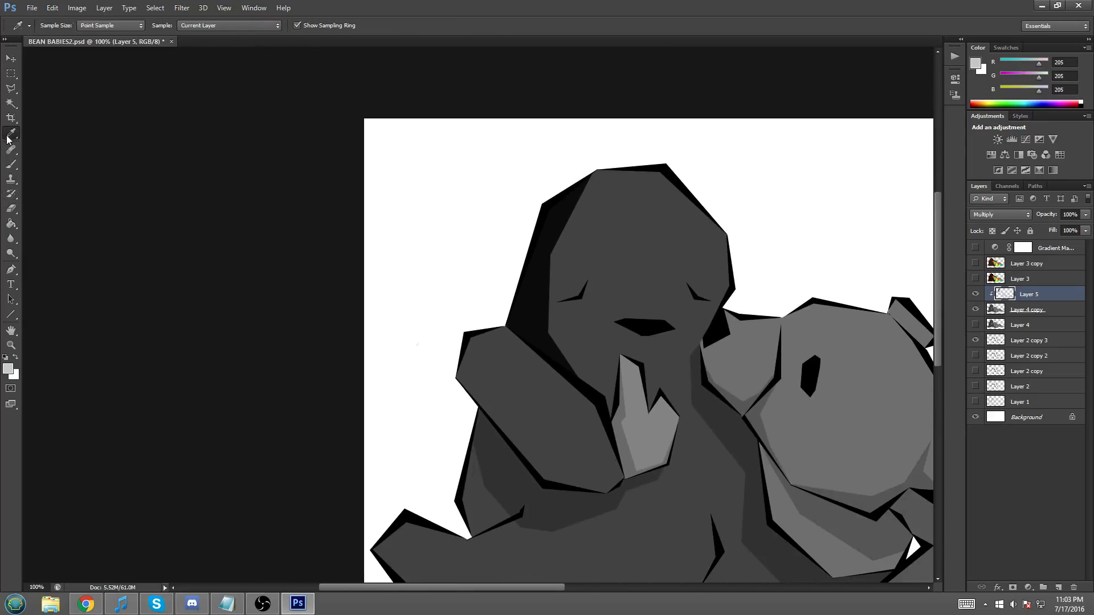
click(694, 395)
click(11, 223)
click(526, 299)
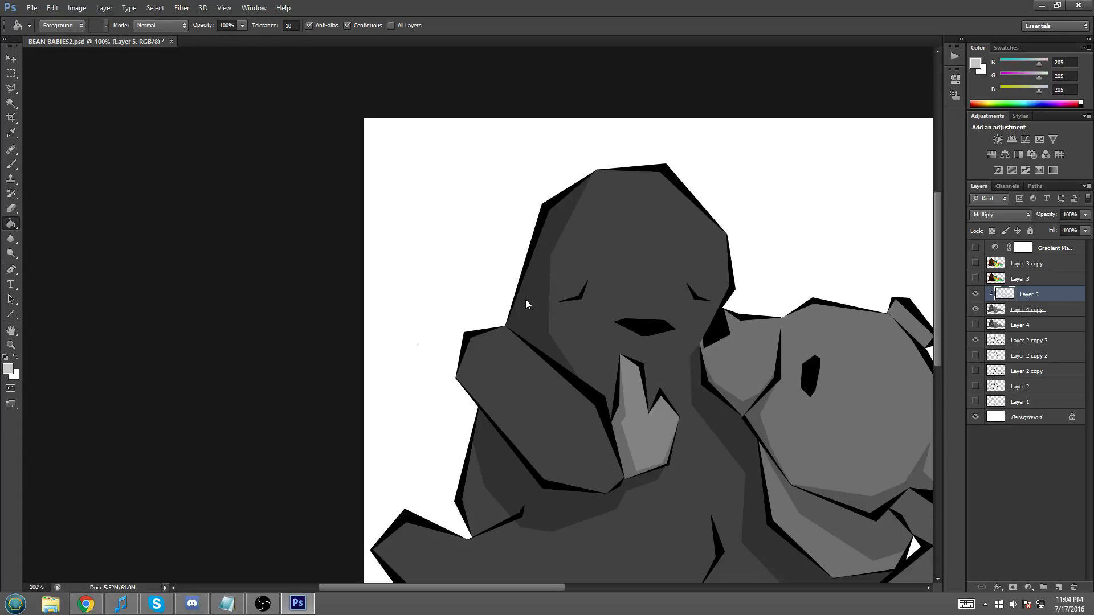
- Undo the Paint Bucket recolouring and the deselection to restore the traced head selection on Layer 5
key(ctrl+alt+z)
key(ctrl+alt+z)
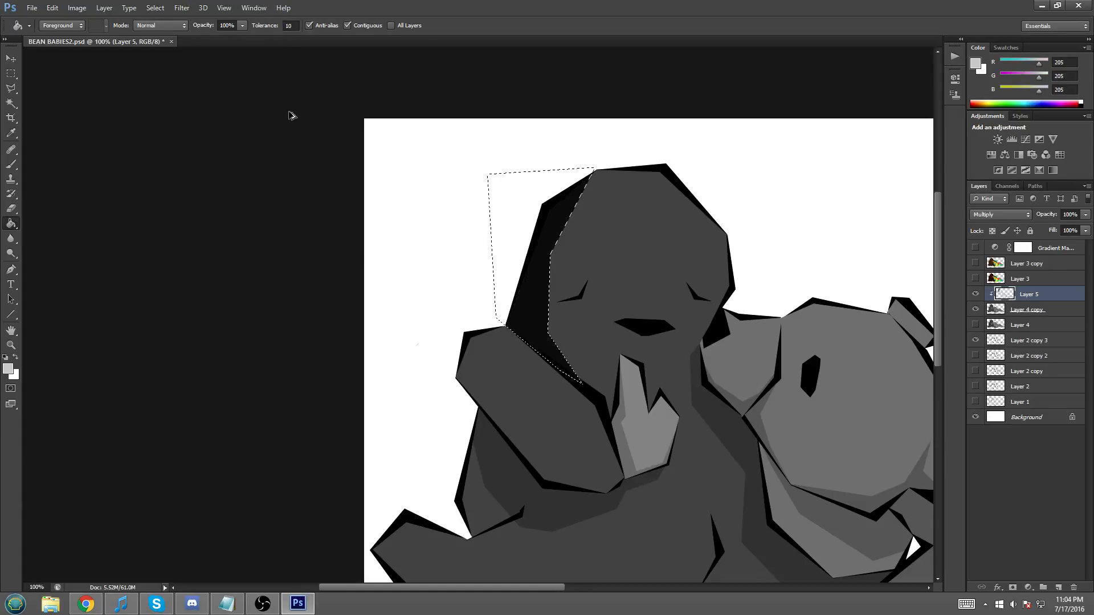
right_click(535, 261)
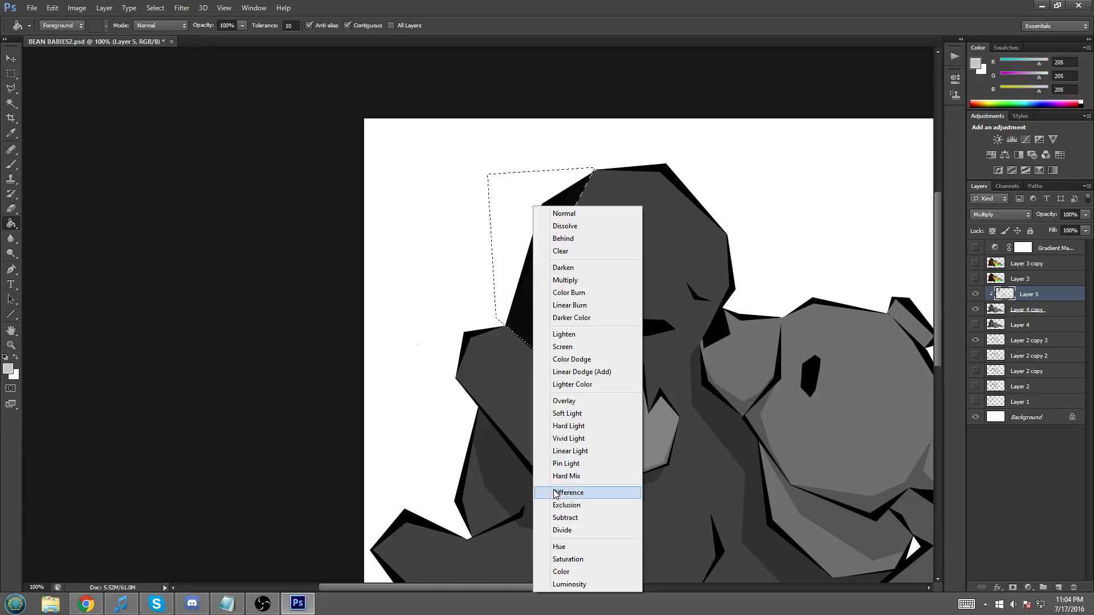
click(12, 74)
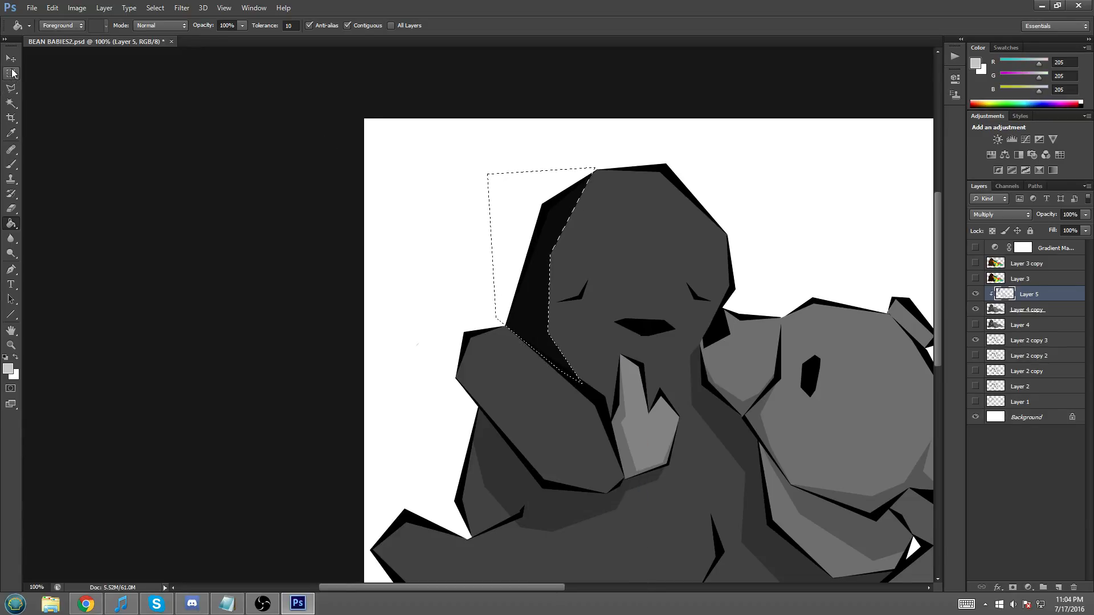
- Try refilling the selected head shadow on Layer 5 with a light grey through Fill's Color option, and deselect it
click(13, 89)
right_click(550, 290)
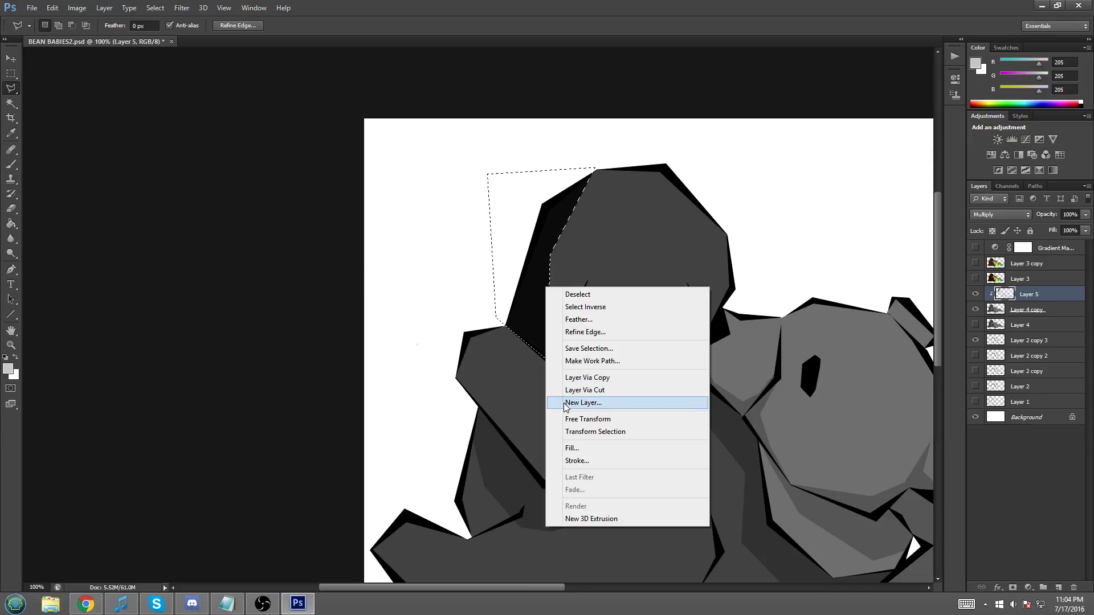
click(564, 448)
click(547, 185)
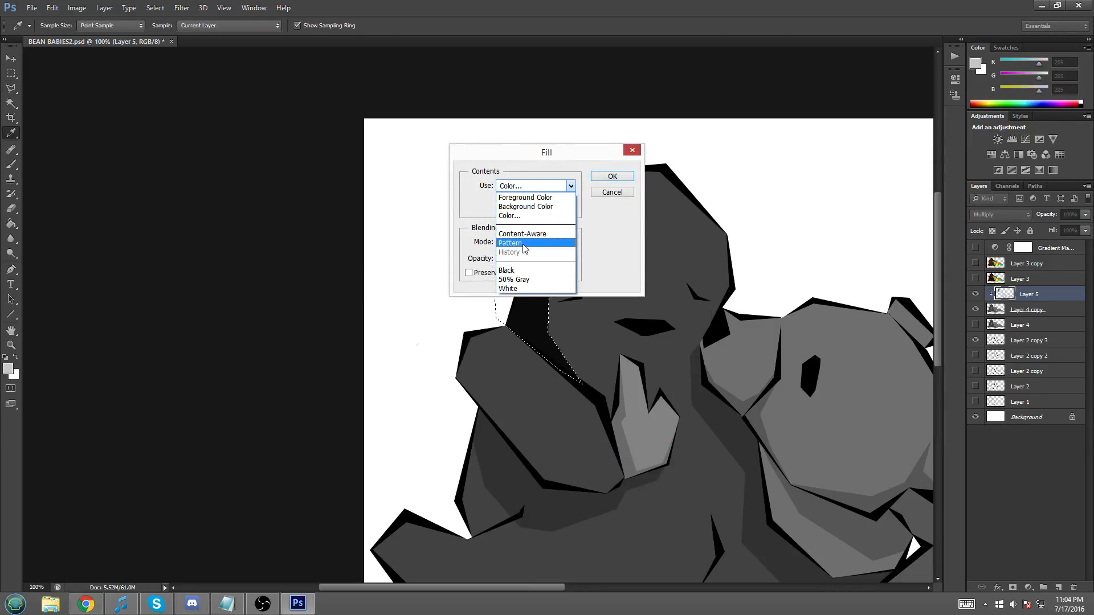
click(527, 220)
click(961, 112)
click(609, 179)
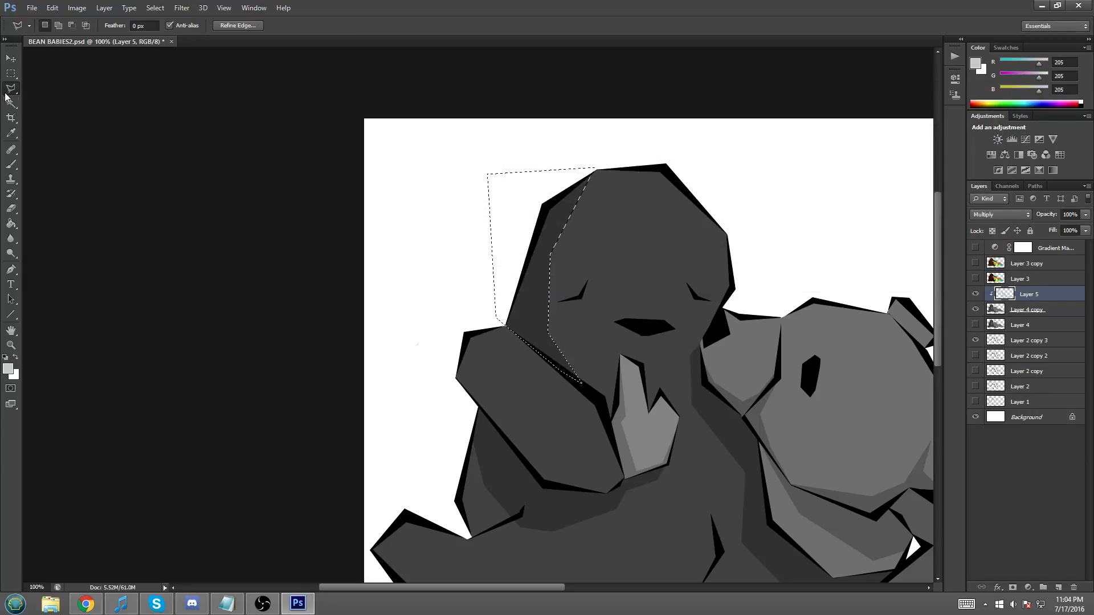
key(m)
right_click(578, 253)
click(593, 258)
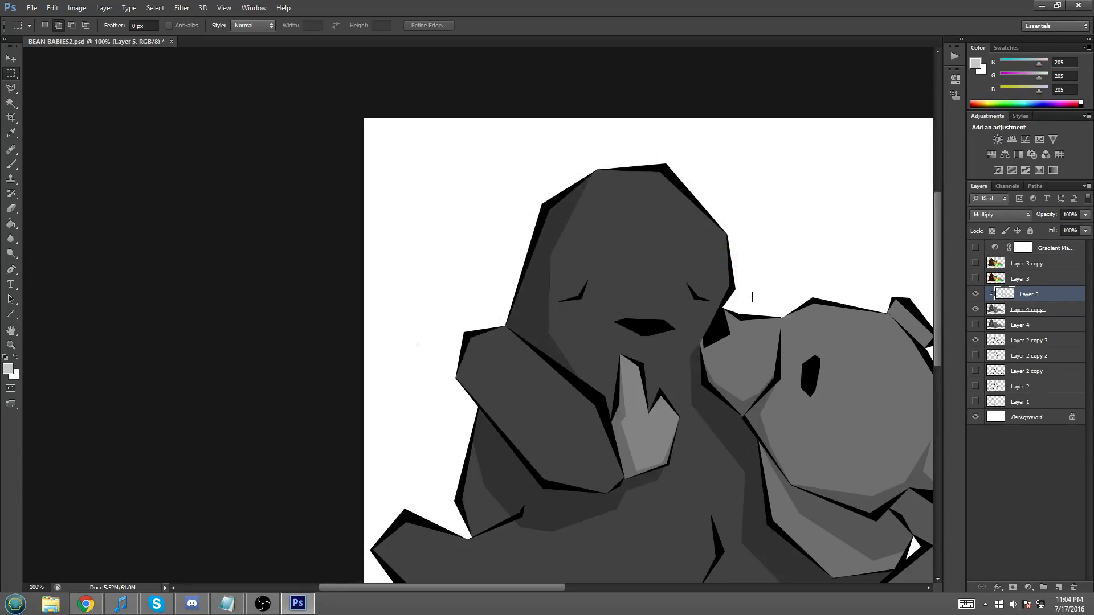
- Undo the deselection and the head shadow fills, keeping the traced head selection active on Layer 5
key(ctrl+plus)
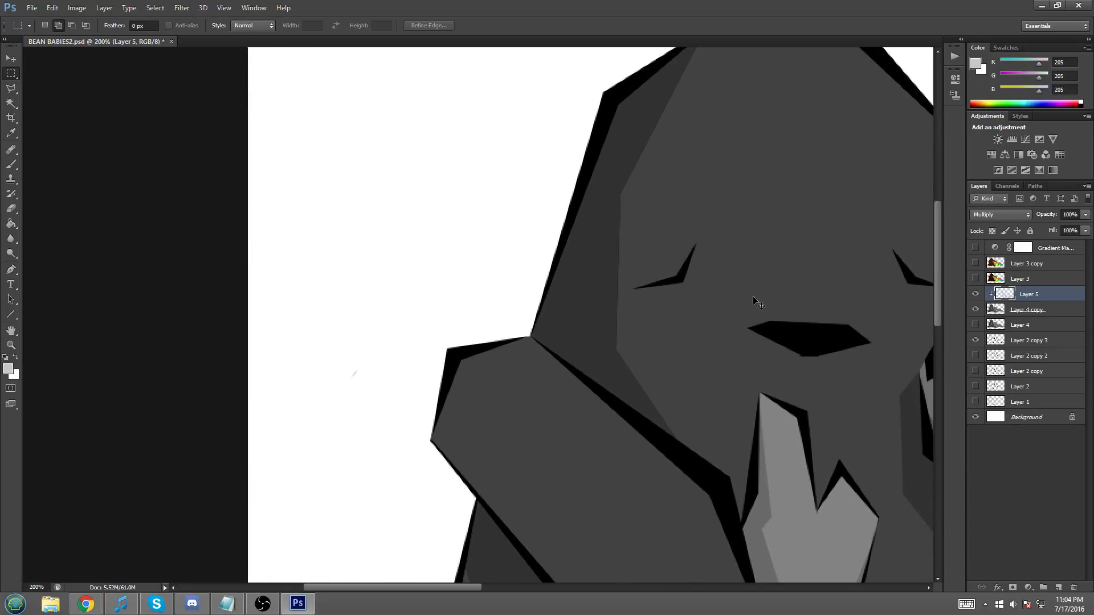
key(ctrl+minus)
key(ctrl+alt+z)
key(ctrl+alt+z)
key(ctrl+alt+z)
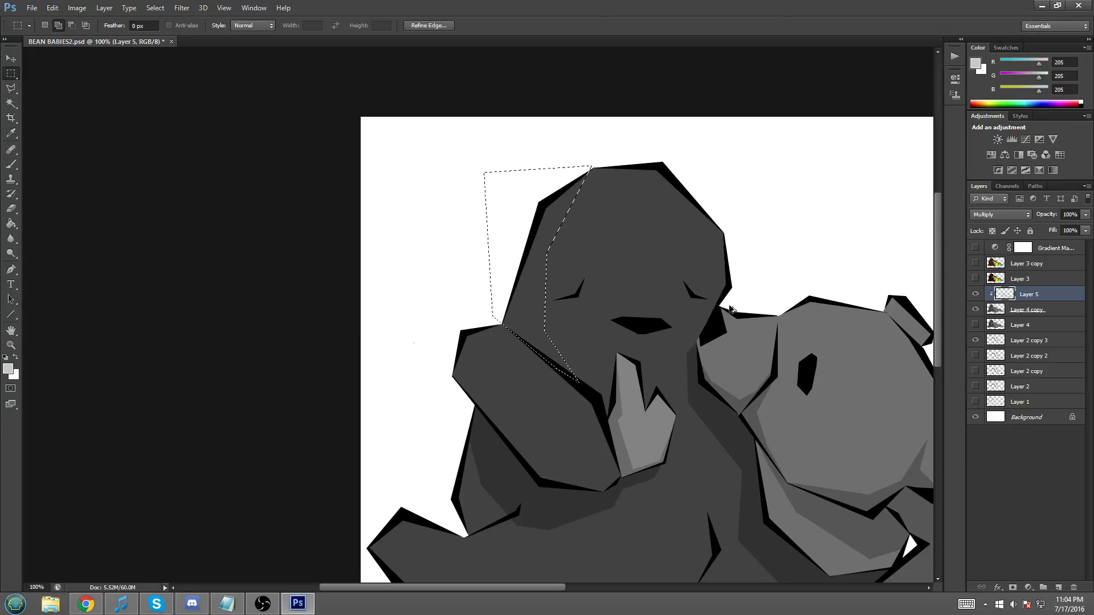
- Fill the traced head shadow on Layer 5 using the Color option at 100% Normal and deselect it
right_click(521, 281)
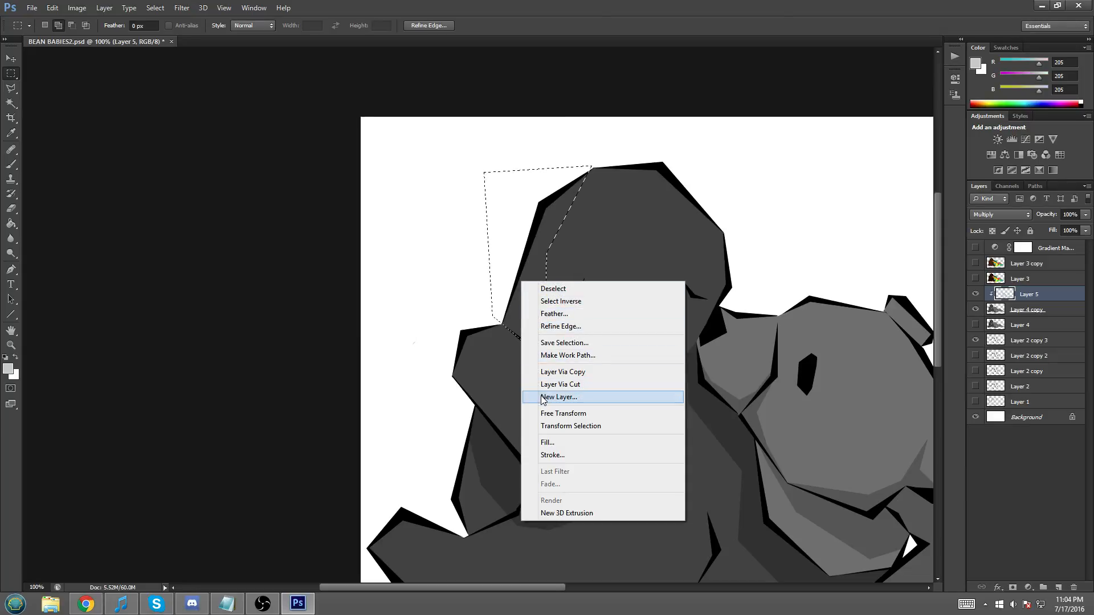
click(546, 443)
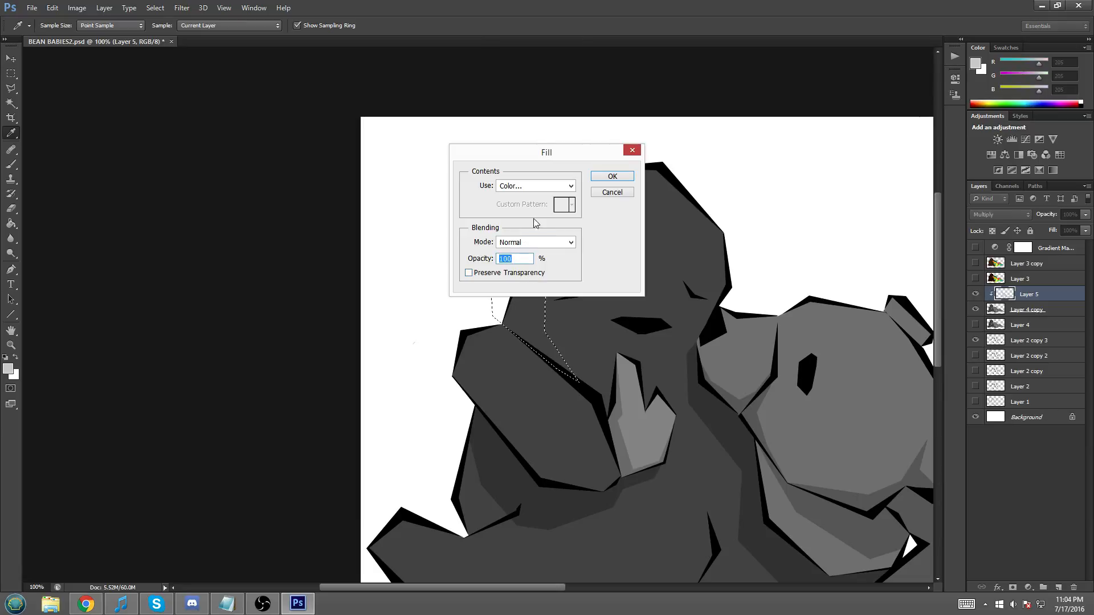
click(612, 176)
key(m)
right_click(576, 228)
click(592, 234)
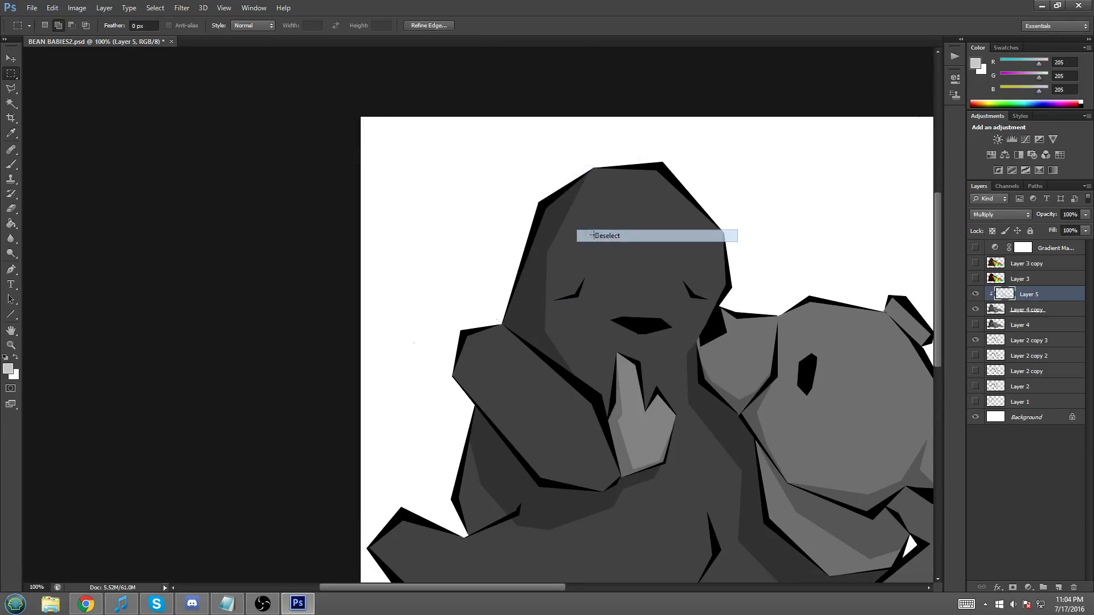
key(ctrl+minus)
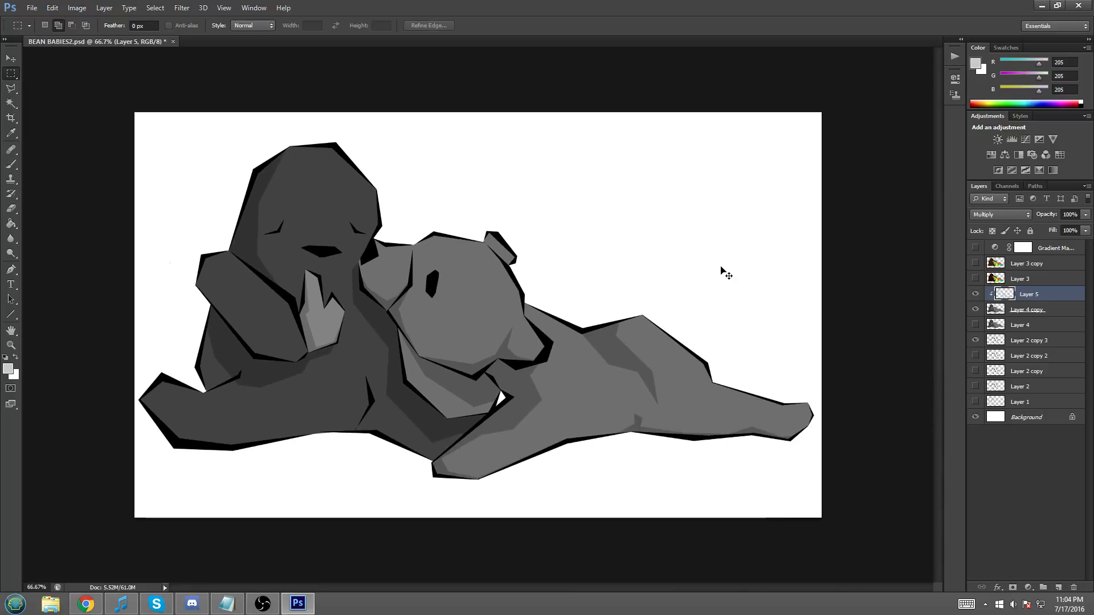
- Trace a thin shadow under the seated figure's eye nearest the head shadow with the Polygonal Lasso and fill it on Layer 5
click(11, 89)
key(ctrl+plus)
drag(552, 587, 471, 579)
key(ctrl+plus)
scroll(505, 248, up, 5)
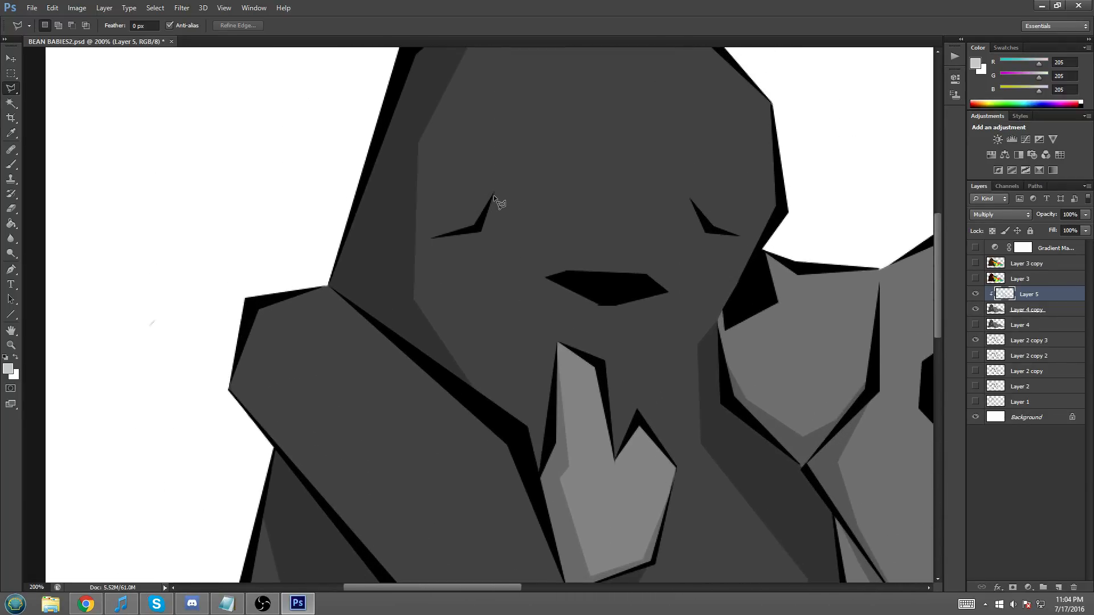
click(475, 240)
click(430, 238)
click(474, 228)
click(493, 200)
right_click(486, 220)
click(515, 382)
click(611, 179)
- Trace a matching shadow under the seated figure's other eye, fill it using the Color option at 100% Normal, and deselect it
click(690, 199)
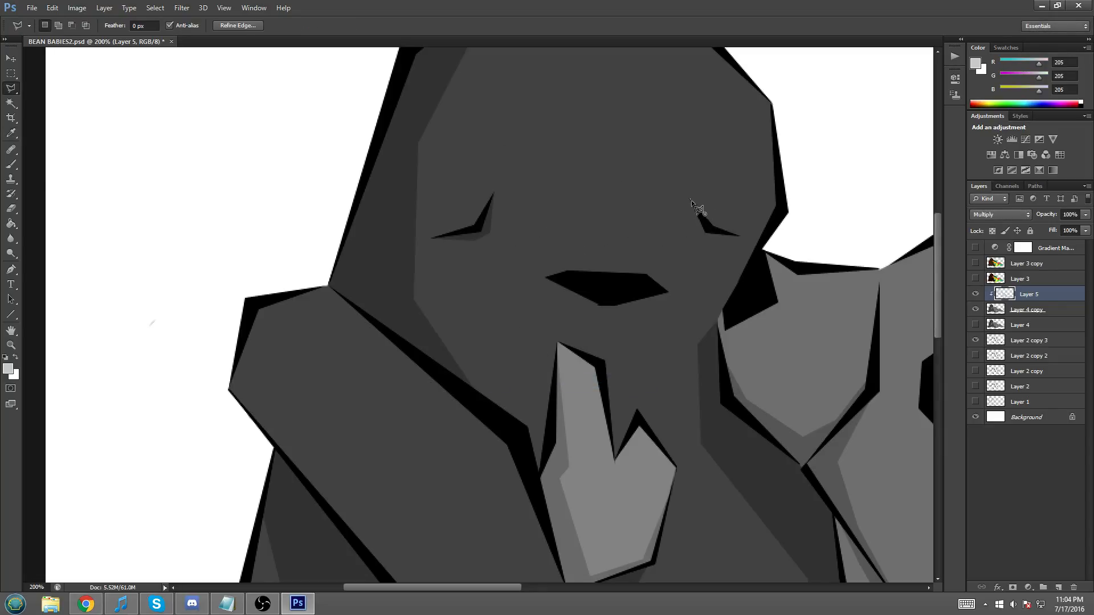
click(707, 230)
click(690, 199)
right_click(700, 220)
click(728, 381)
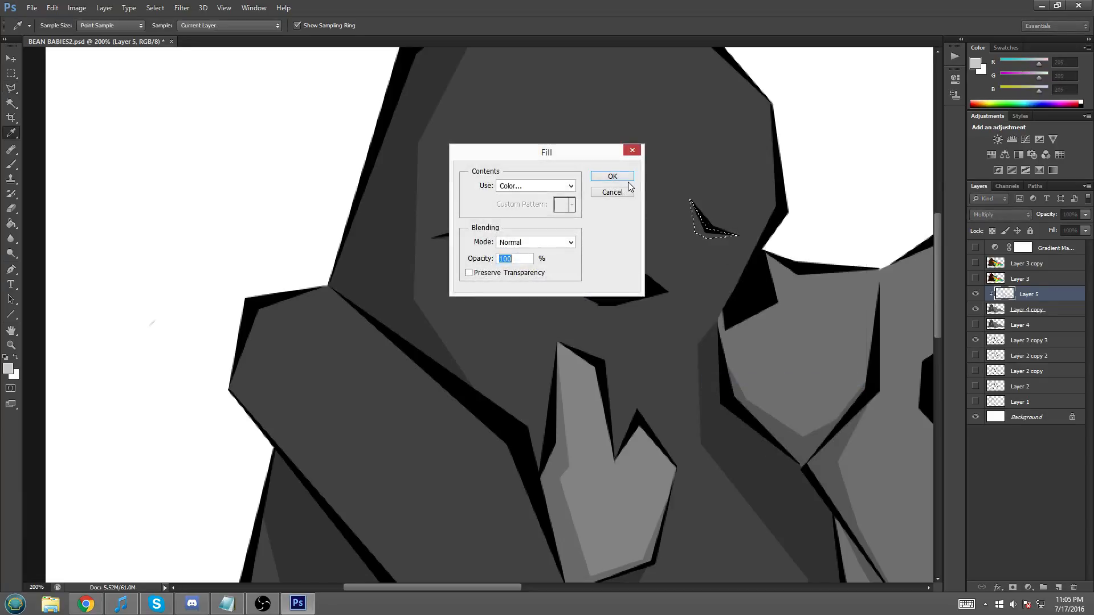
click(612, 177)
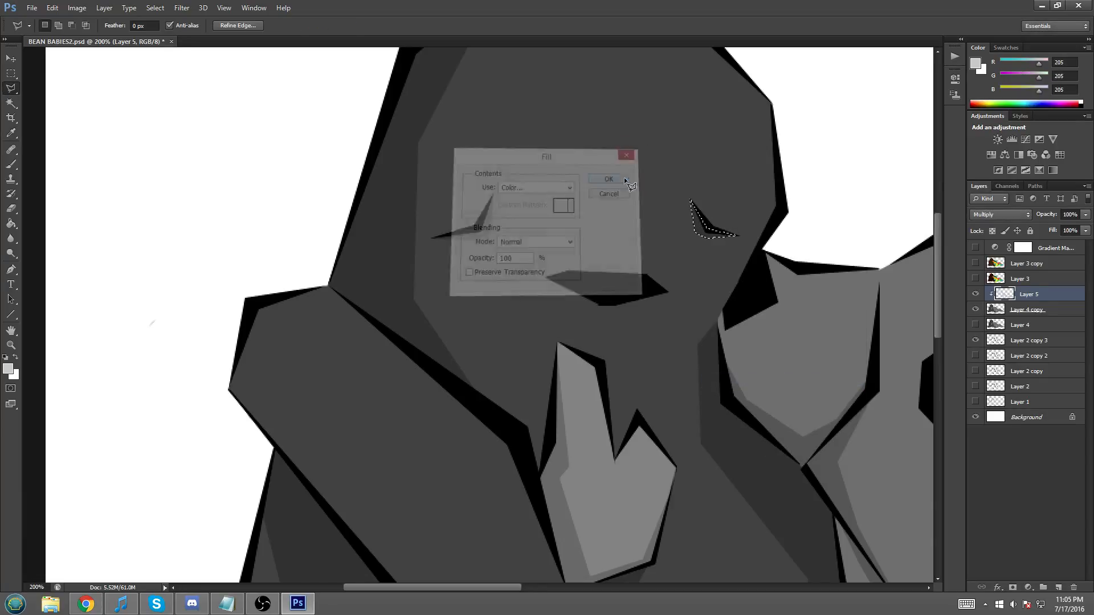
click(11, 74)
right_click(535, 277)
click(549, 284)
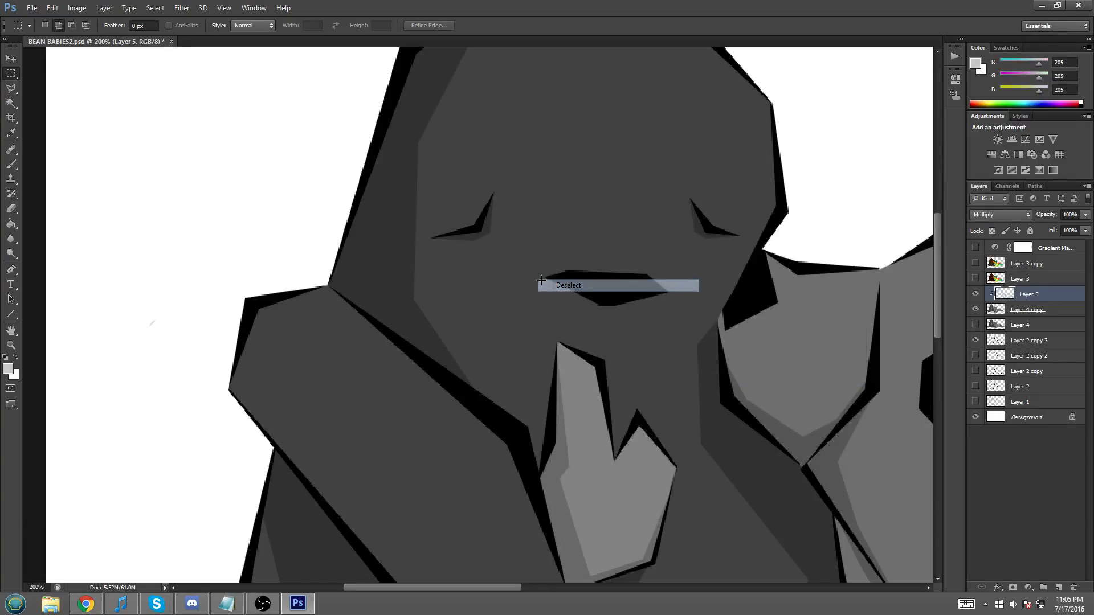
key(ctrl+minus)
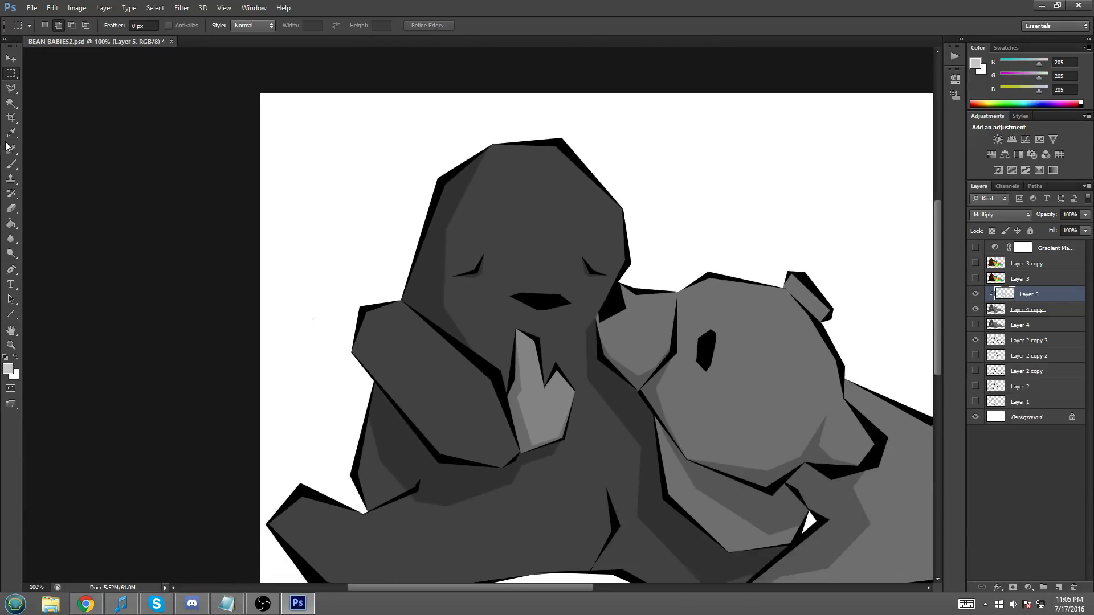
click(11, 88)
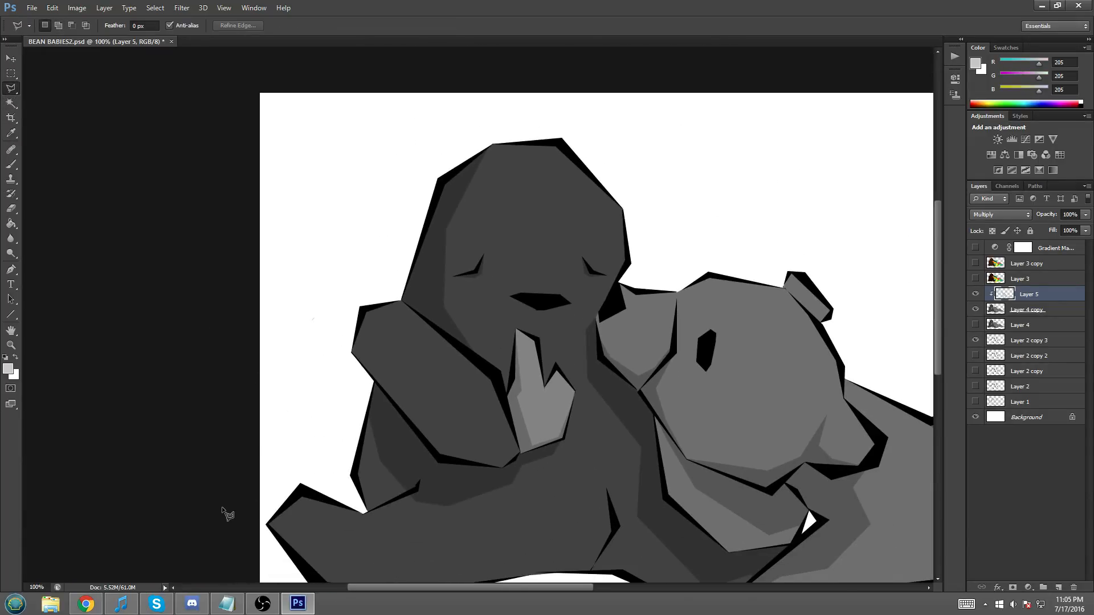
scroll(228, 515, down, 5)
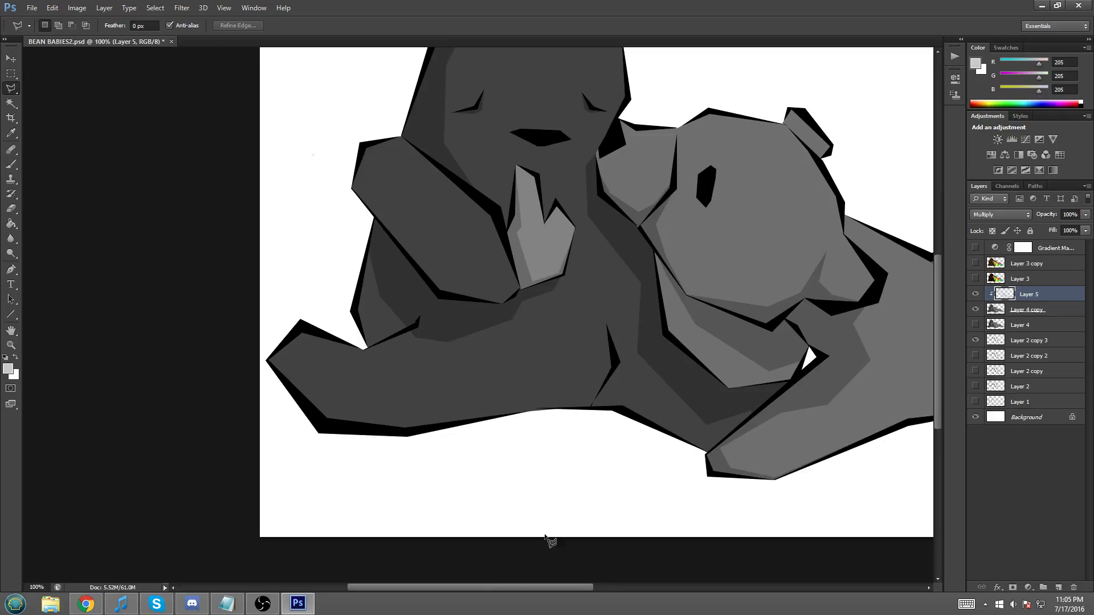
scroll(353, 387, up, 3)
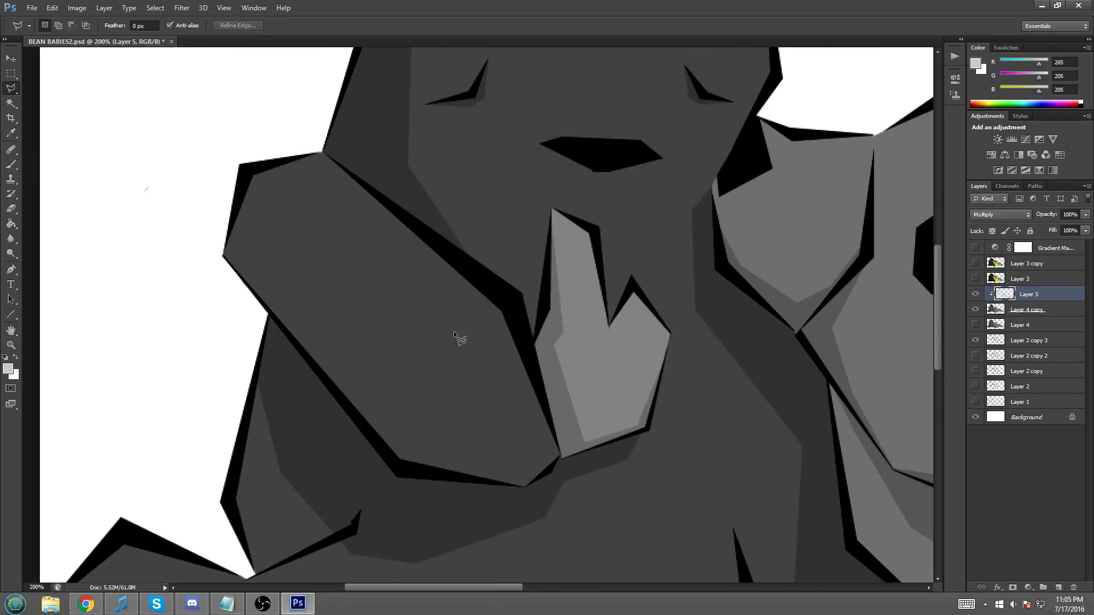
scroll(456, 336, down, 3)
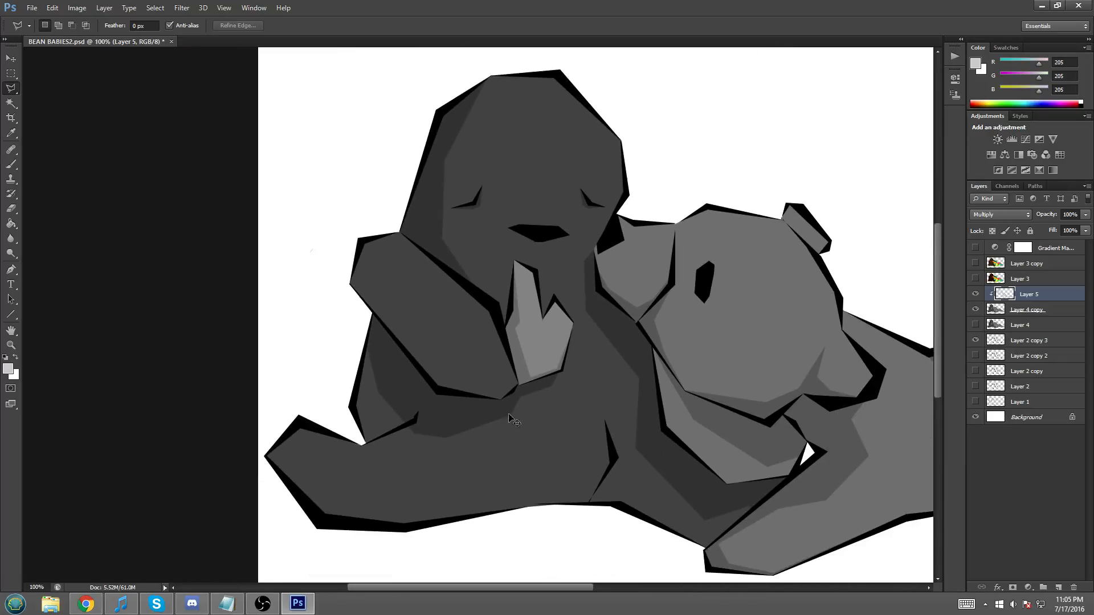
drag(555, 587, 541, 587)
scroll(456, 416, down, 2)
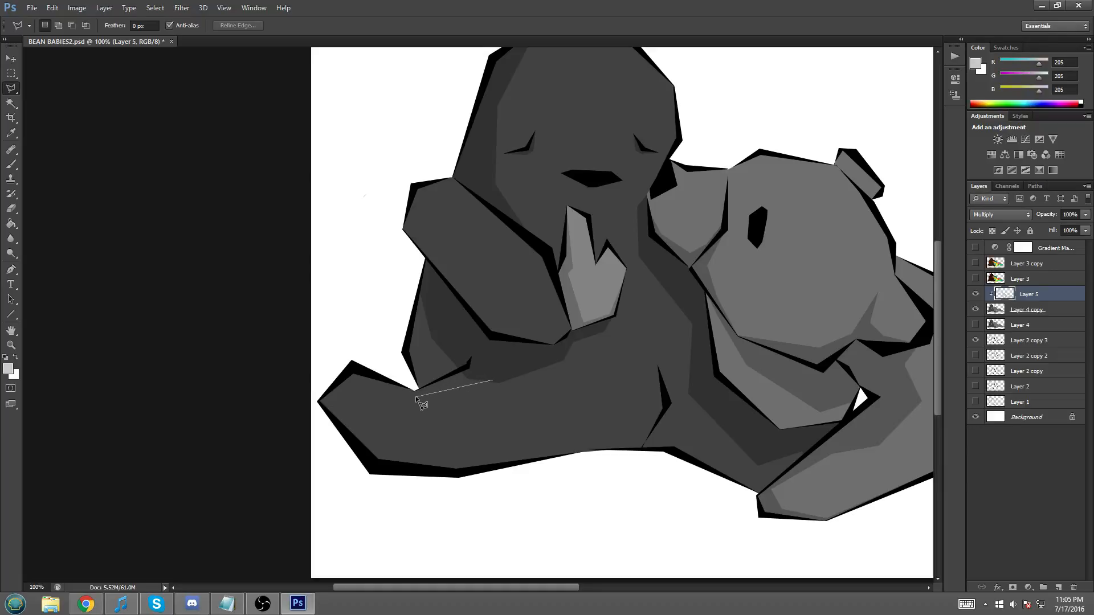
key(Escape)
- Trace the seated figure's lower-edge shadow between the leg crease and the bear's paw, fill it on Layer 5 with the Color option, and deselect it
click(758, 493)
click(666, 451)
click(639, 450)
click(669, 408)
right_click(657, 444)
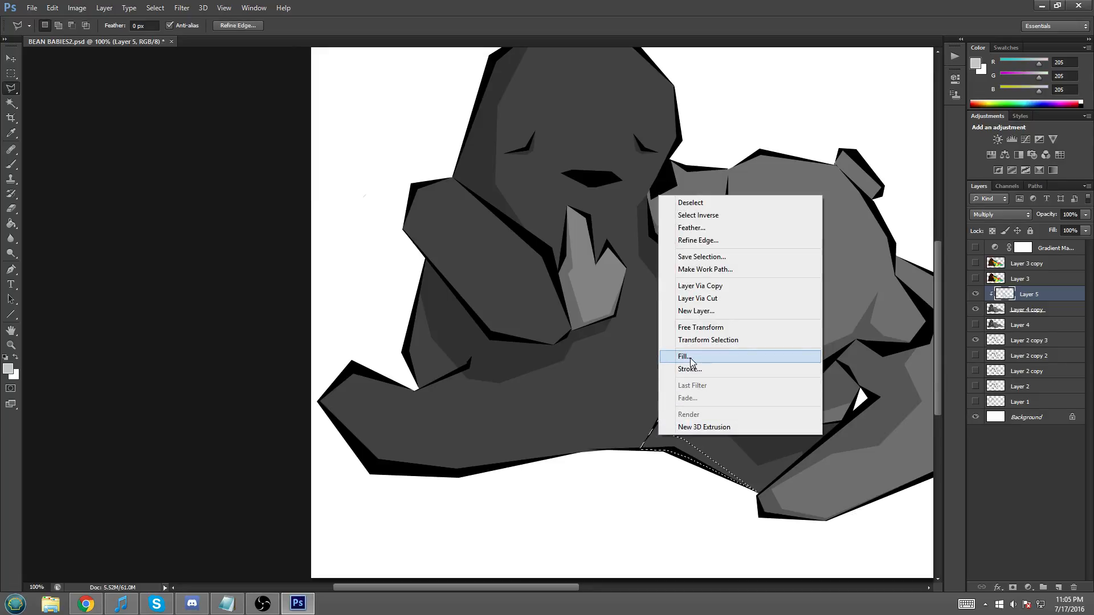
click(692, 362)
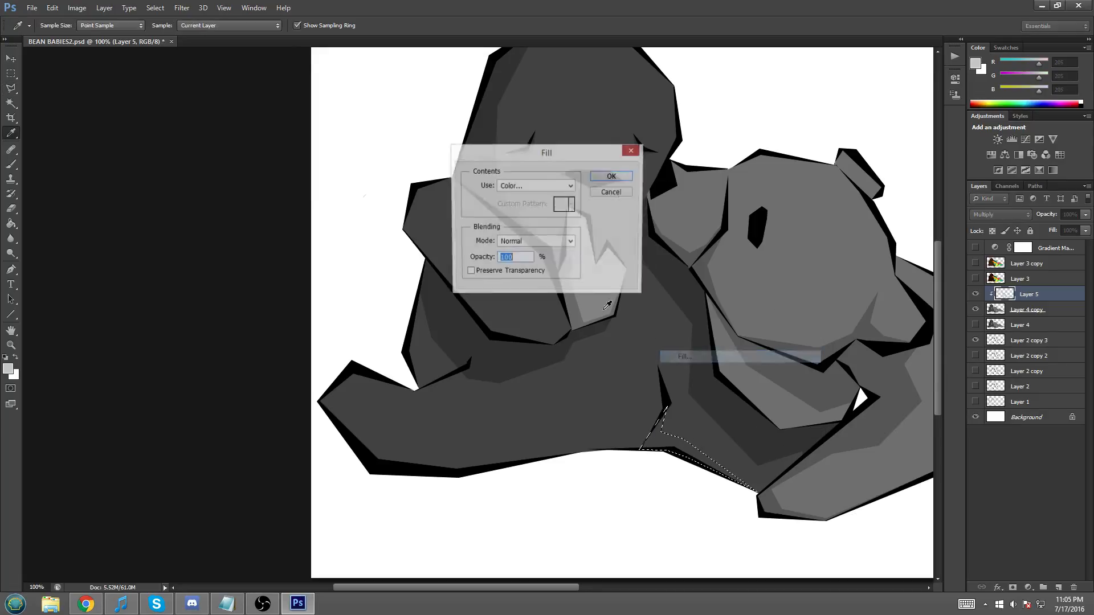
click(612, 176)
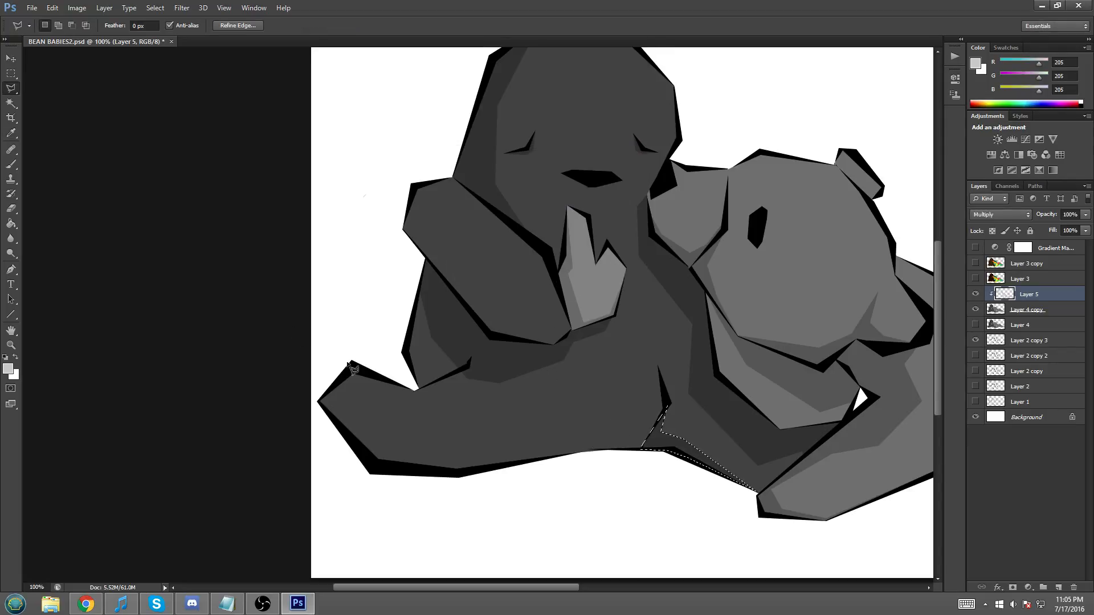
click(11, 74)
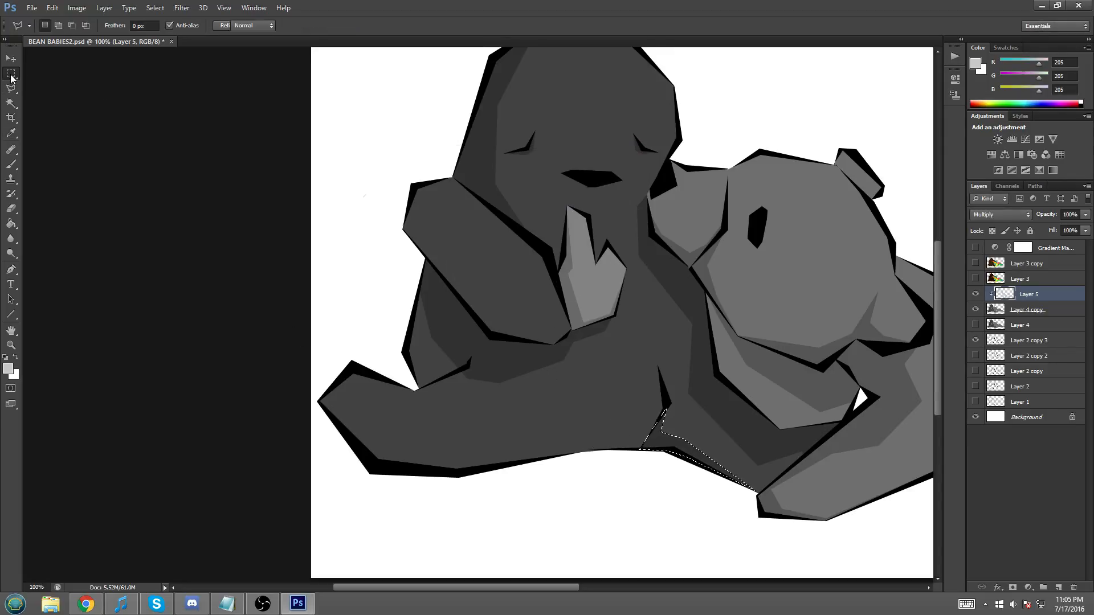
right_click(469, 235)
click(492, 241)
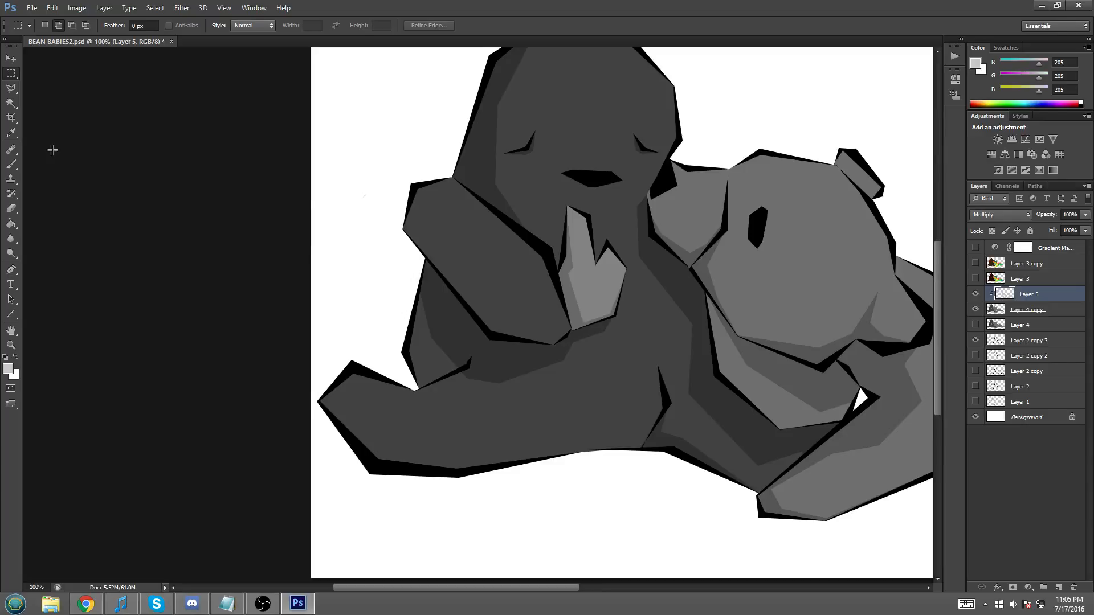
click(12, 89)
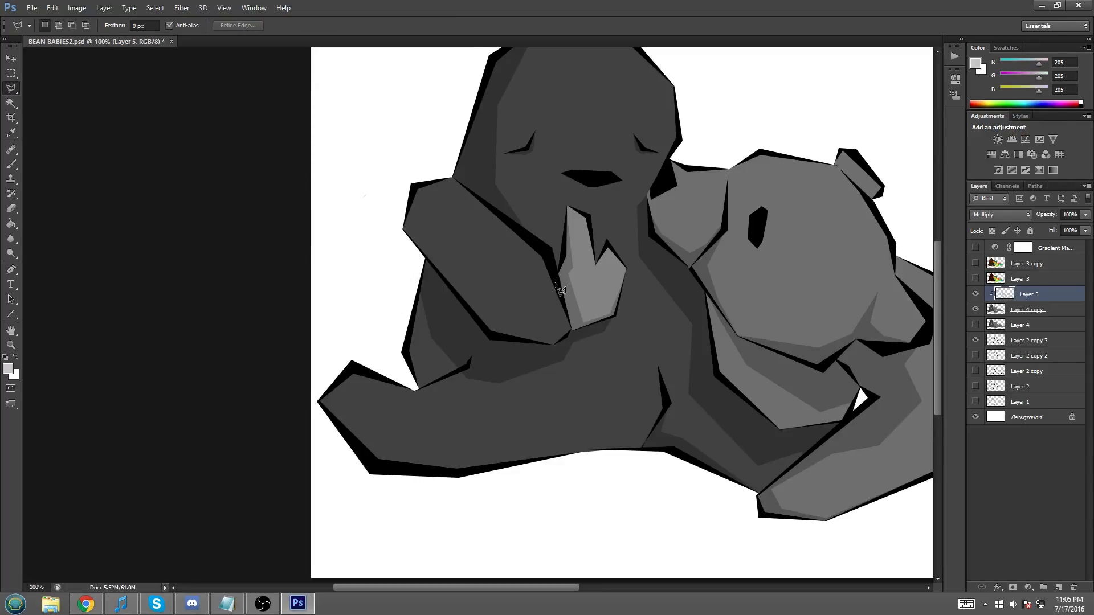
scroll(564, 285, up, 2)
scroll(443, 394, down, 2)
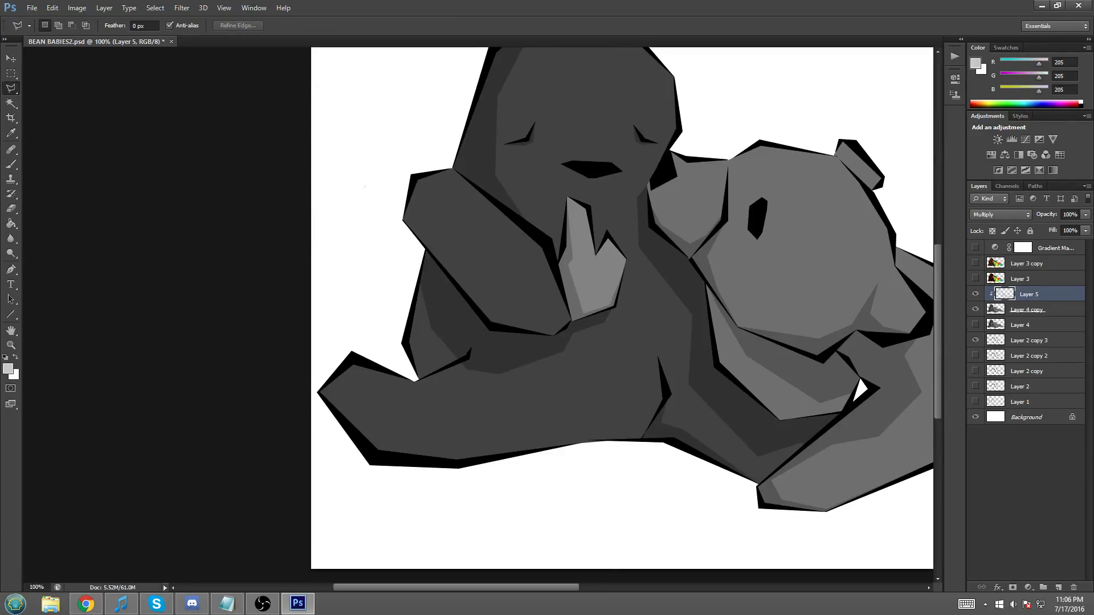
- Switch to Chrome, open the artist's DeviantArt profile in a new tab, and examine the artwork "i should be laughing right now [23]"
click(95, 606)
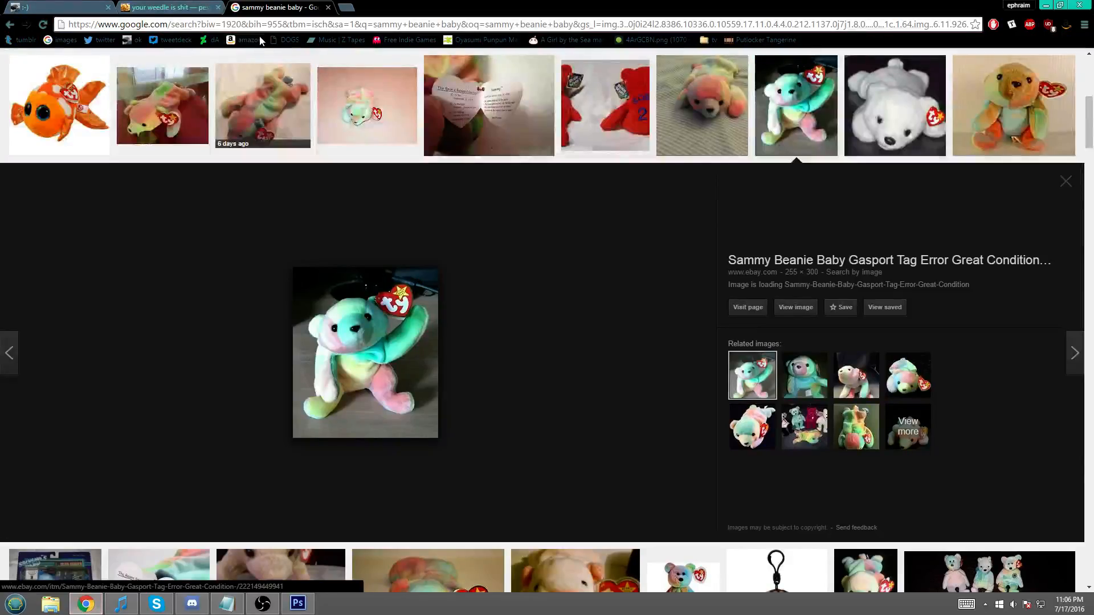
middle_click(206, 41)
click(398, 7)
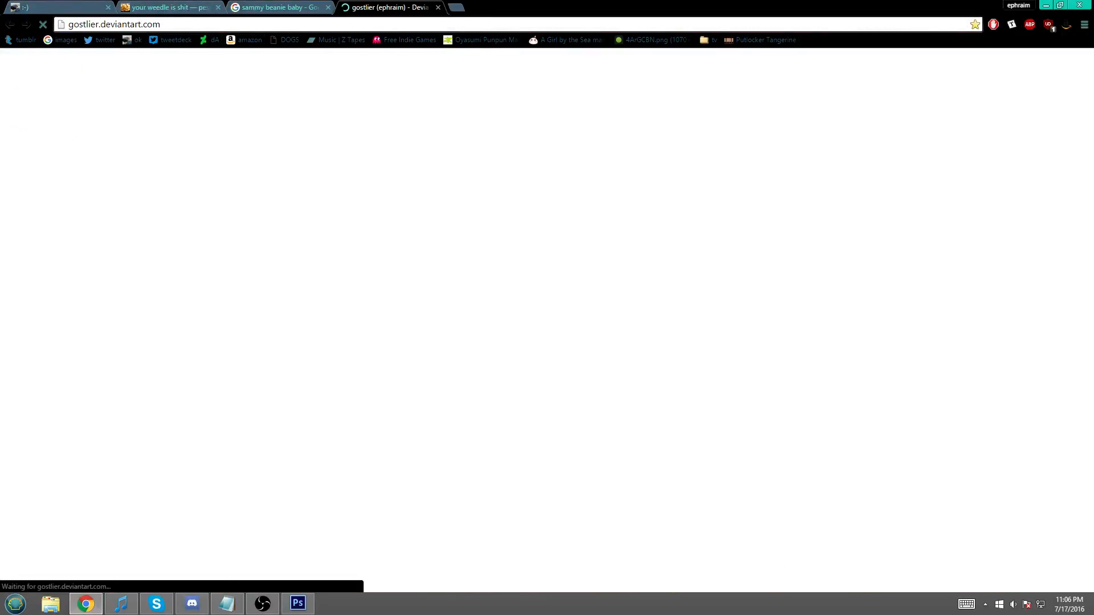
click(335, 413)
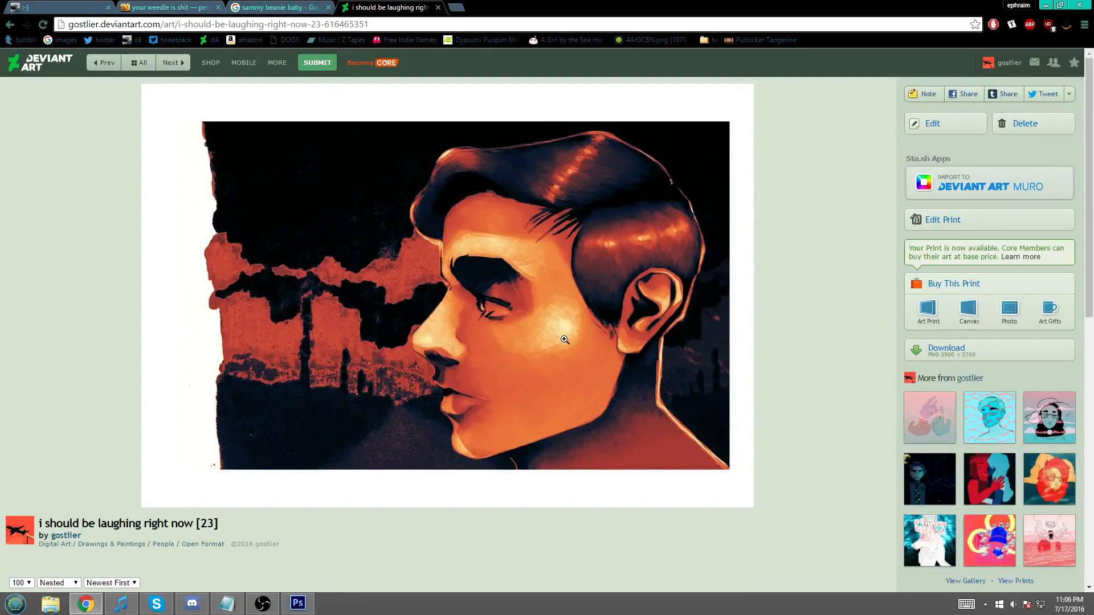
scroll(613, 373, down, 3)
scroll(585, 346, up, 2)
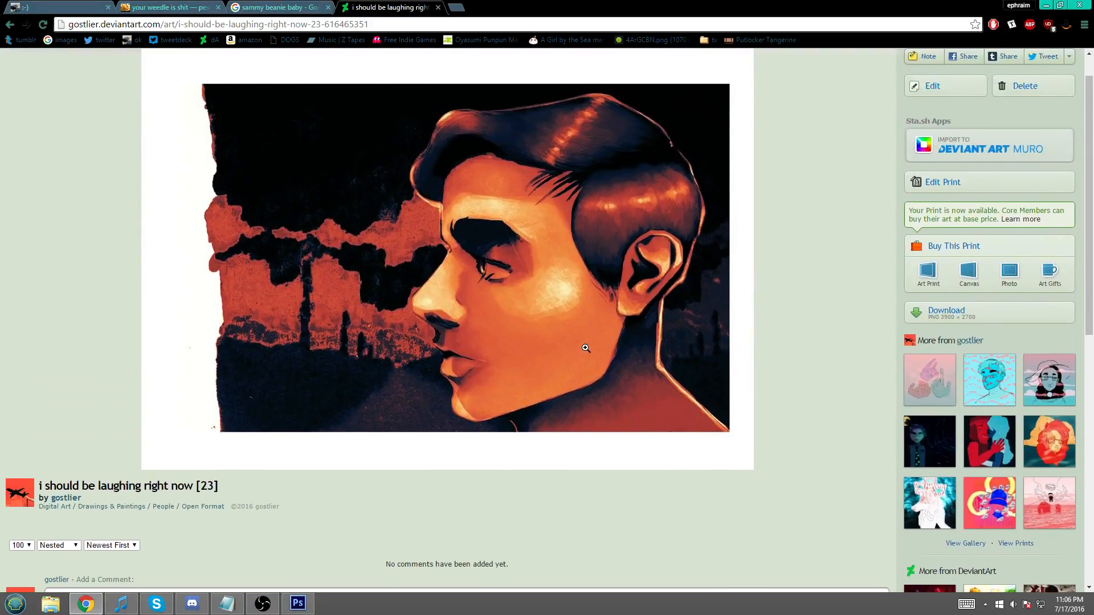
- Examine the profile portrait "i should be laughing right now [23]" on its DeviantArt page at different display sizes
scroll(581, 322, up, 2)
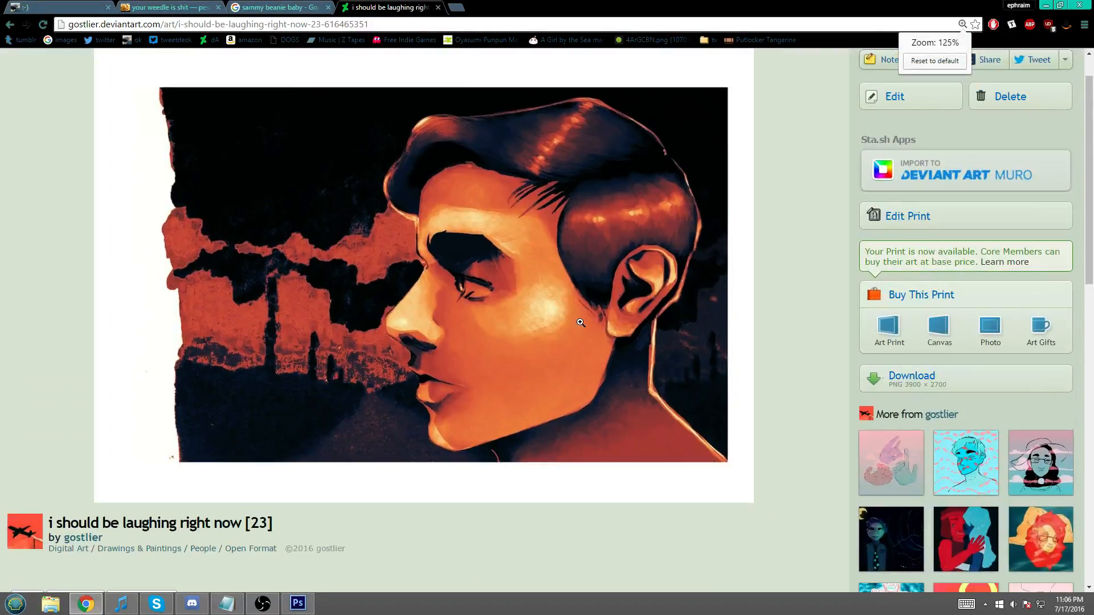
scroll(581, 322, down, 2)
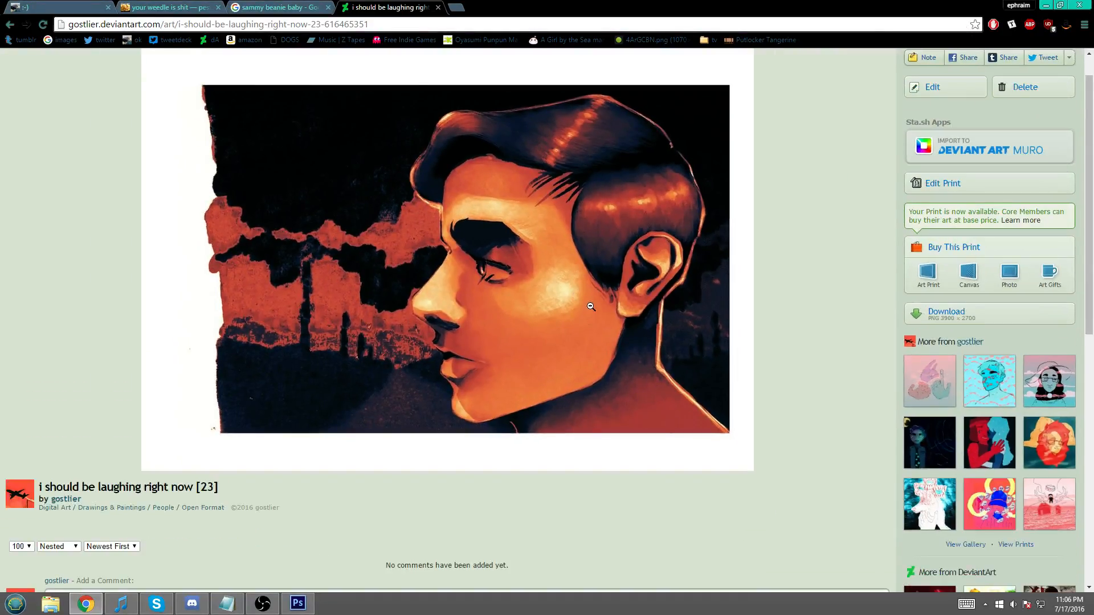
click(591, 307)
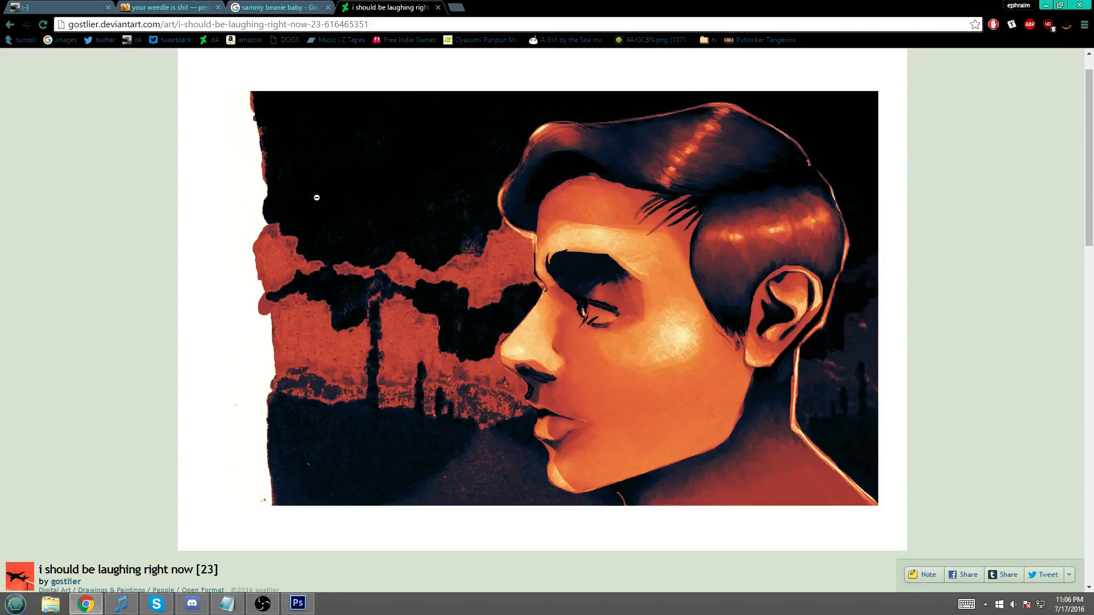
- Switch to Photoshop and trace a shadow along the lower edge of the seated figure's outstretched leg with the Polygonal Lasso
click(298, 603)
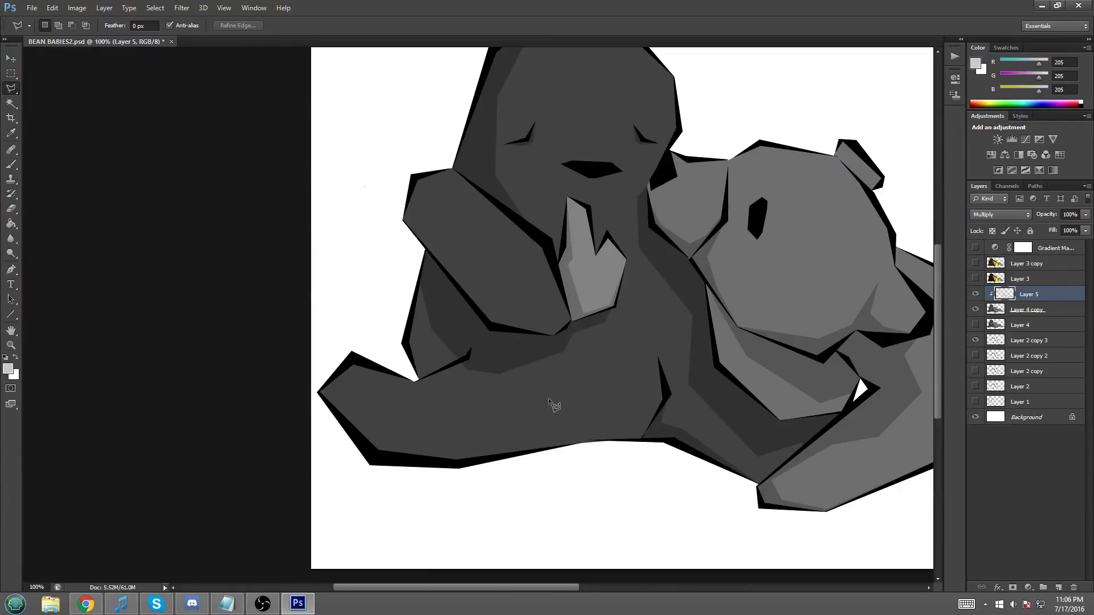
click(665, 393)
click(439, 455)
click(356, 363)
click(227, 379)
click(241, 509)
click(445, 559)
click(641, 511)
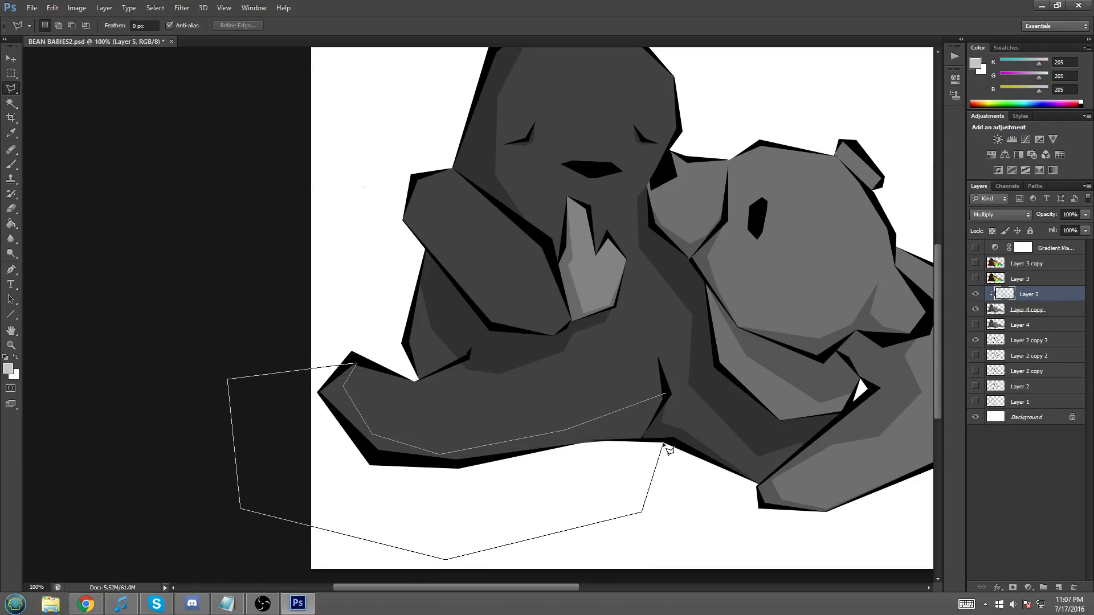
click(664, 395)
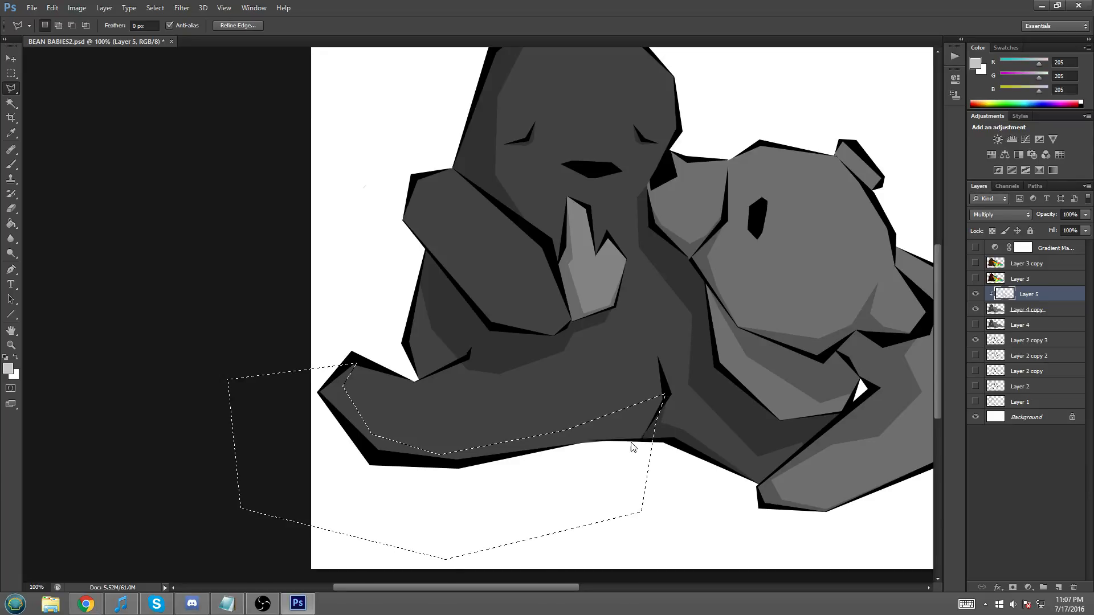
- Fill the traced lower-leg shadow on Layer 5 using the Color option in Normal mode, and deselect it
right_click(631, 447)
click(656, 362)
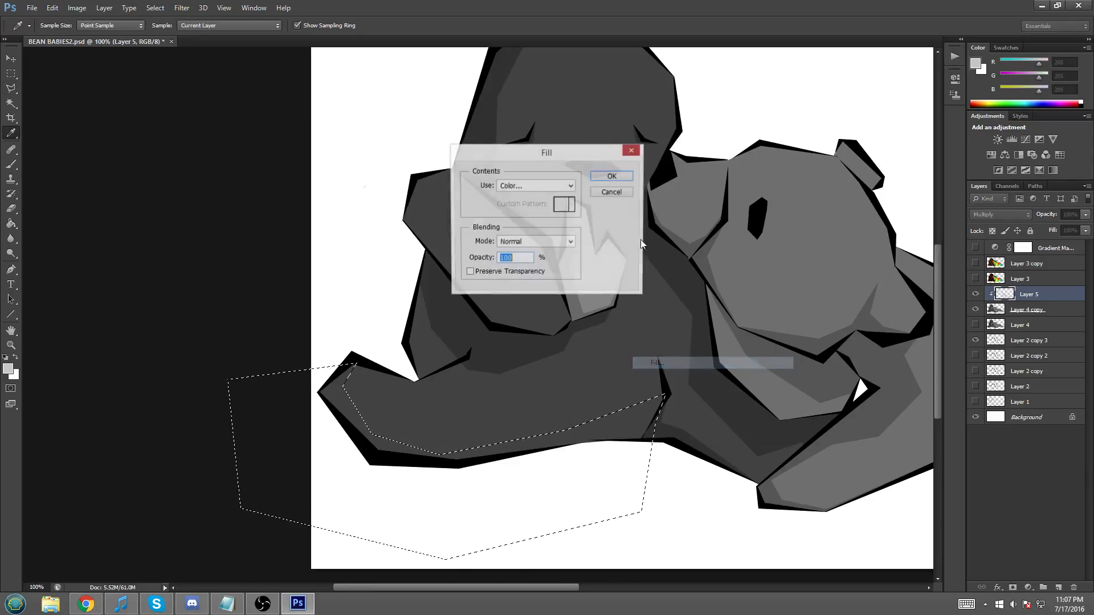
click(611, 175)
click(11, 73)
right_click(488, 327)
click(552, 335)
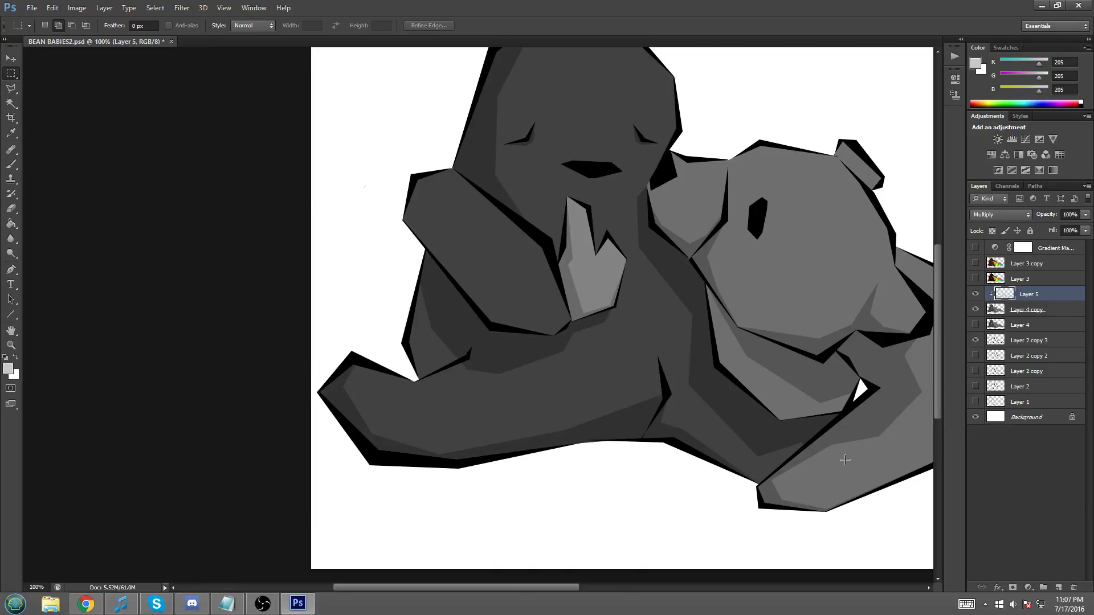
- Trace a large shadow area with the Polygonal Lasso covering the seated figure's outstretched leg and the body side beneath the raised arm
scroll(736, 480, up, 2)
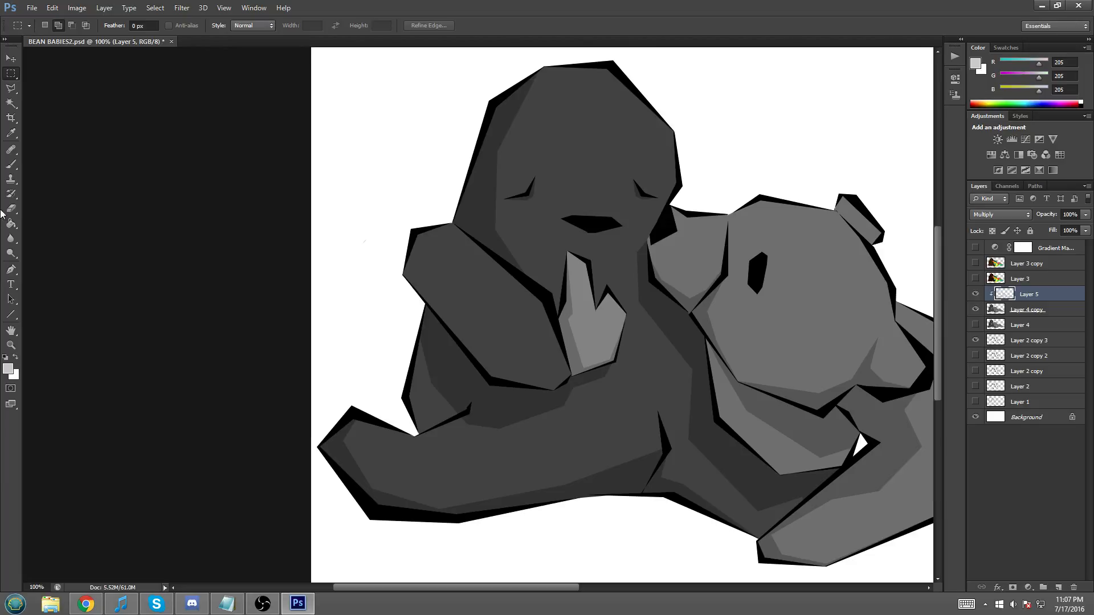
click(11, 88)
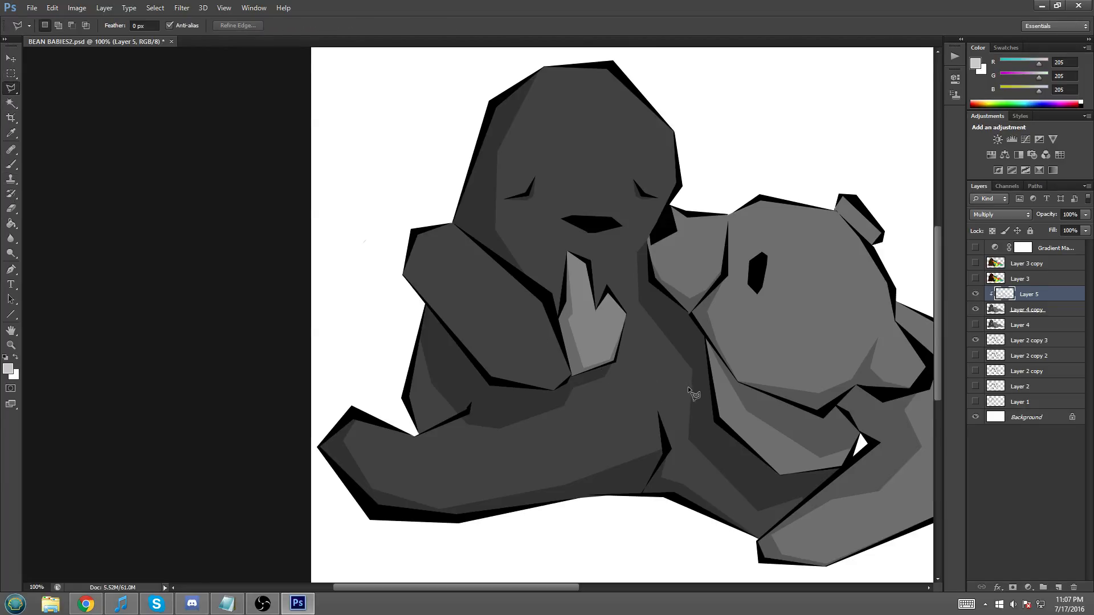
scroll(657, 430, down, 2)
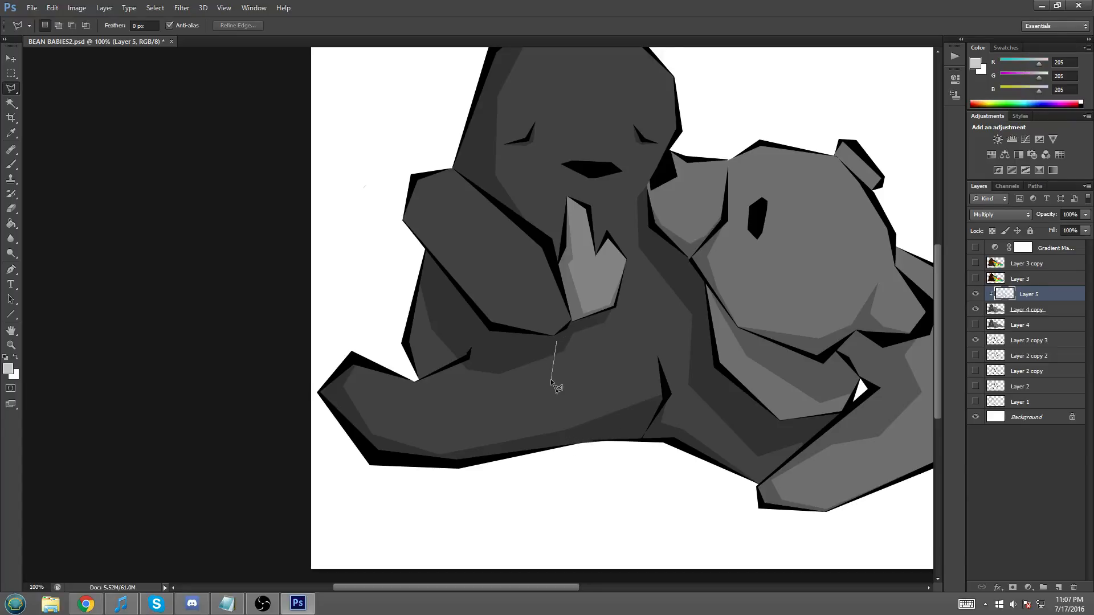
click(571, 436)
click(502, 515)
click(297, 516)
click(235, 338)
click(321, 264)
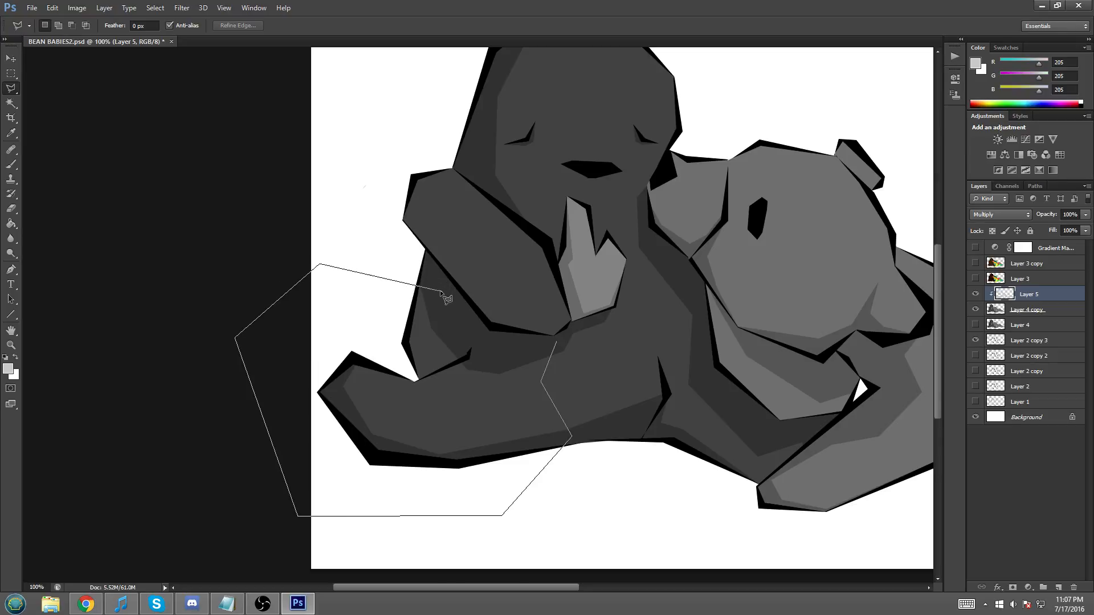
click(488, 357)
click(555, 342)
- Fill the traced leg and body-side area on Layer 5 and deselect it
right_click(512, 380)
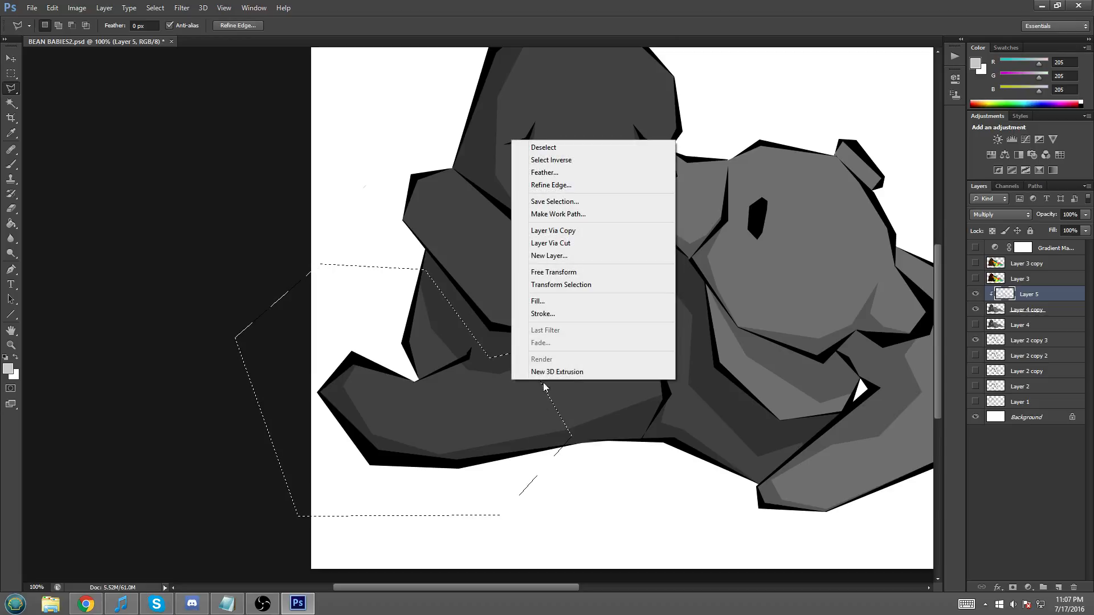
click(538, 301)
click(621, 175)
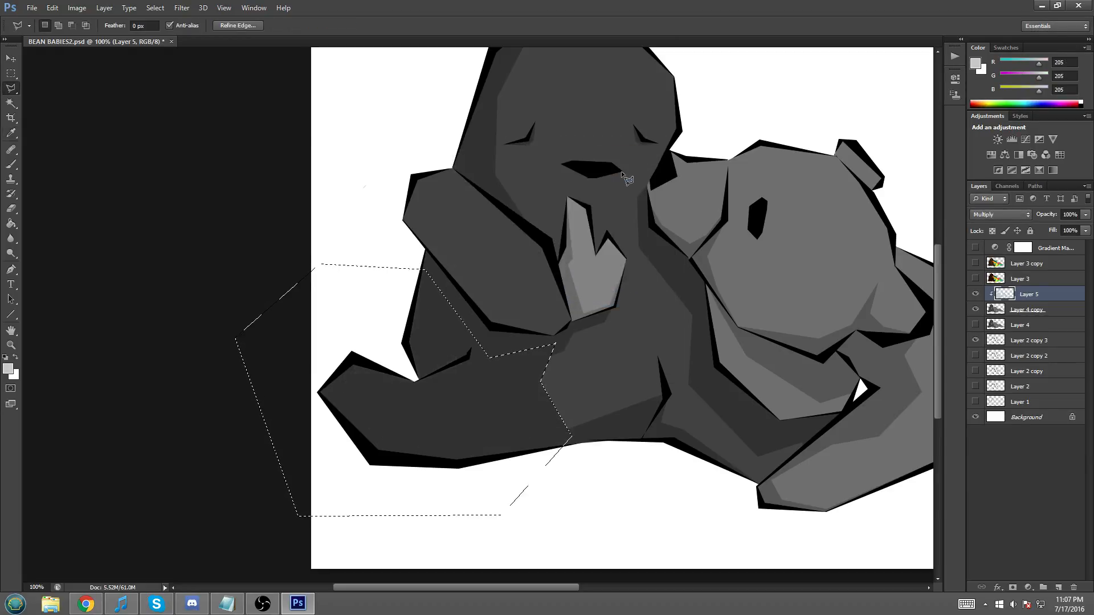
click(11, 73)
right_click(436, 244)
click(451, 250)
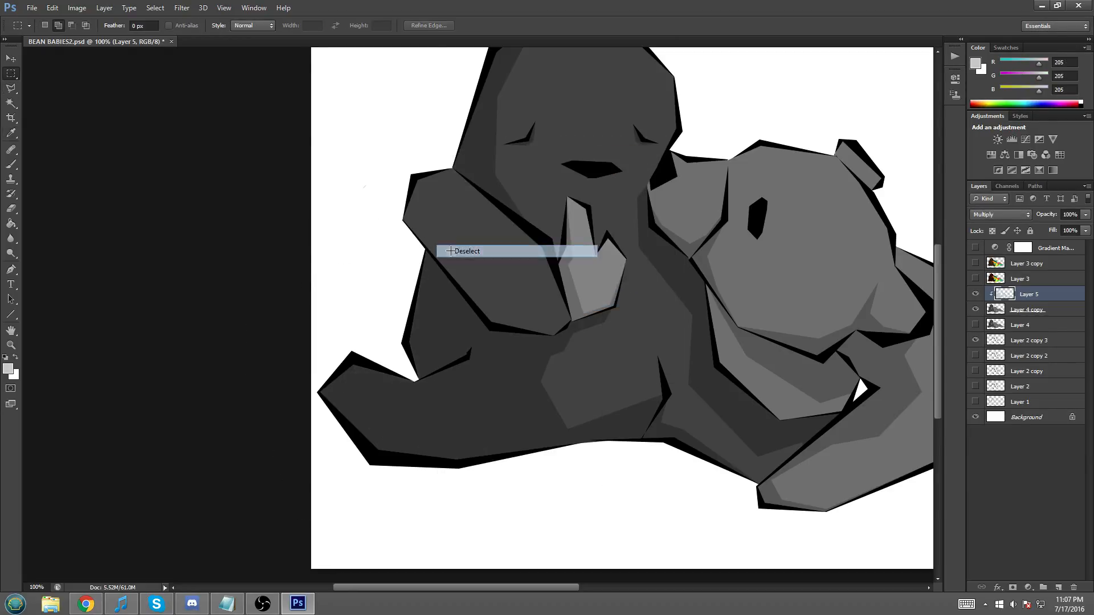
- Trace a thin shadow along the outer and lower edge of the seated figure's raised arm, ending at the hand, with the Polygonal Lasso
key(ctrl+minus)
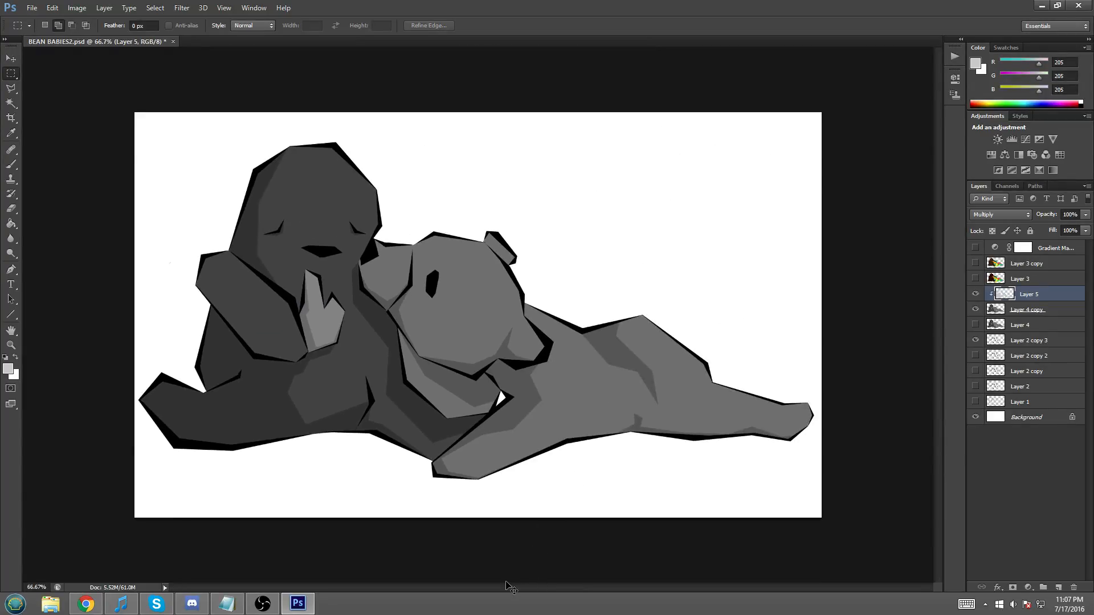
key(ctrl+plus)
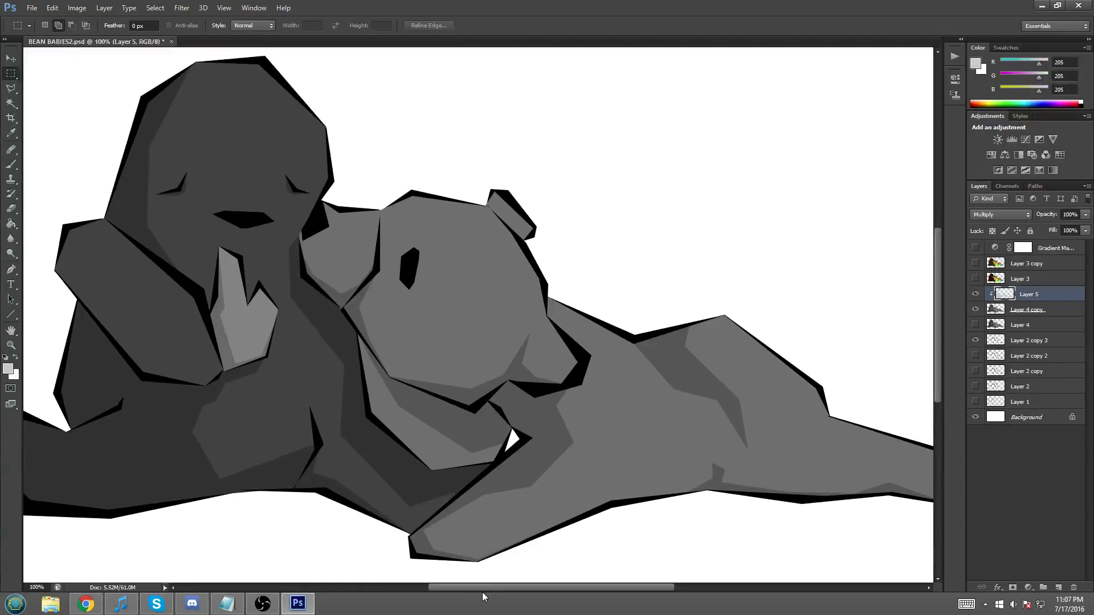
mouse_move(466, 592)
mouse_down()
mouse_move(374, 570)
mouse_move(331, 538)
mouse_up()
click(11, 89)
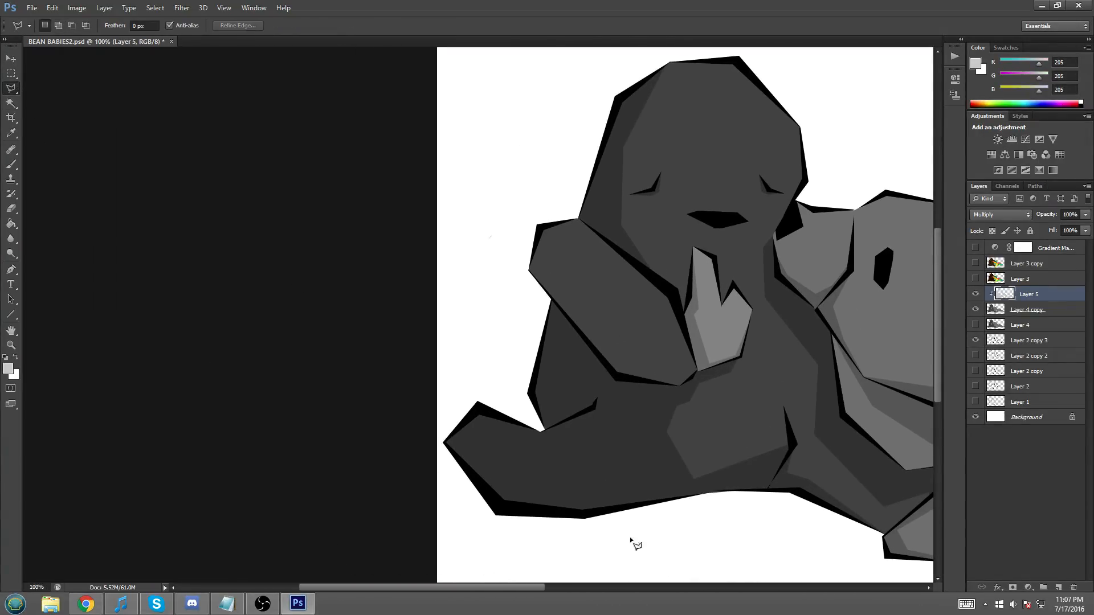
drag(535, 583, 564, 552)
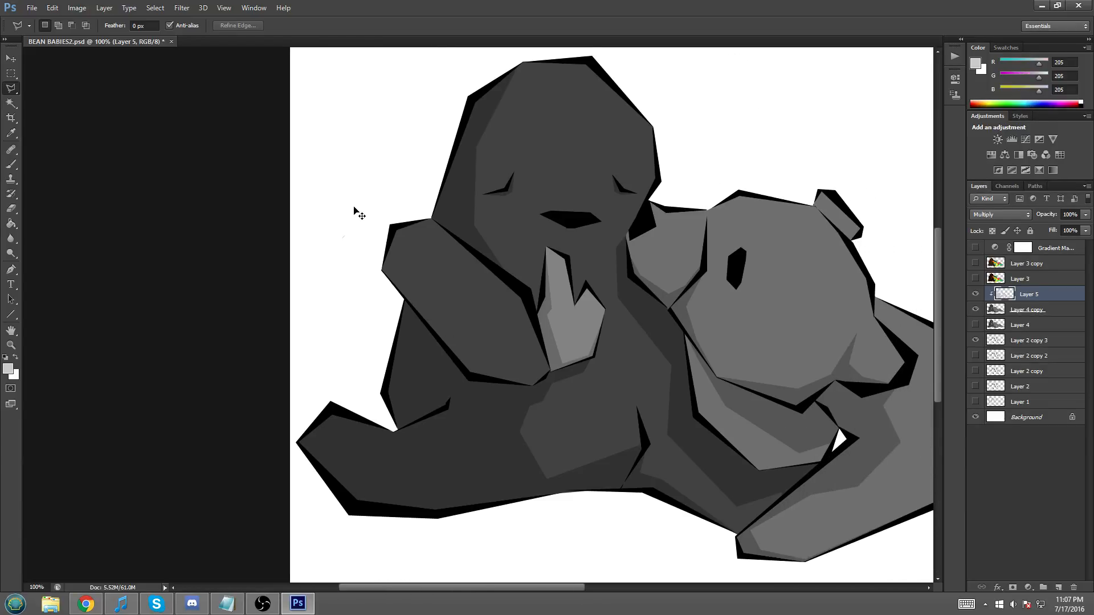
key(ctrl+plus)
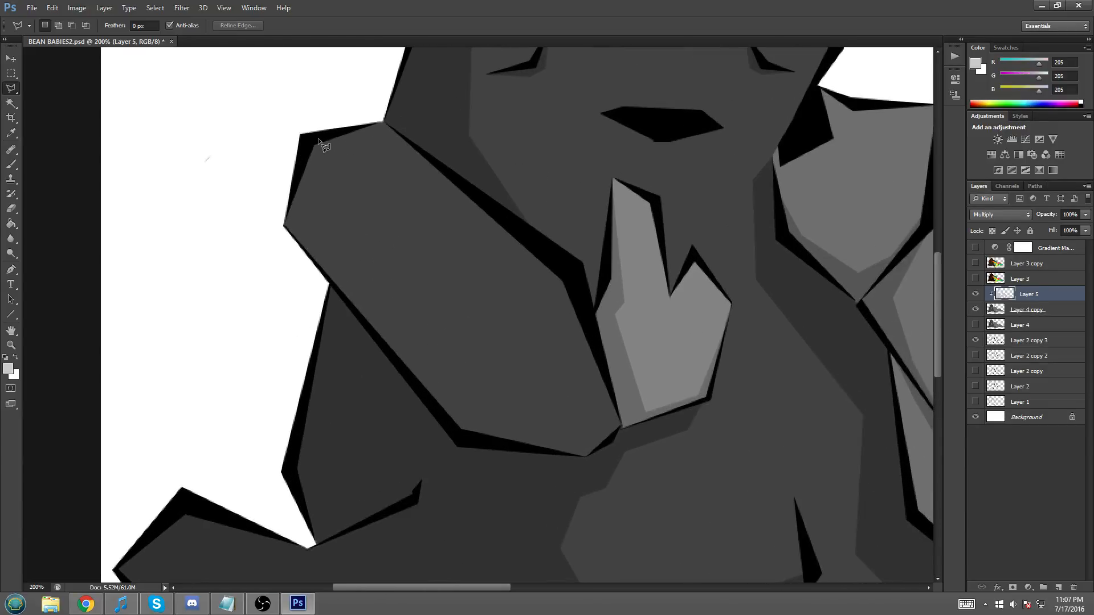
click(307, 202)
click(366, 310)
click(621, 425)
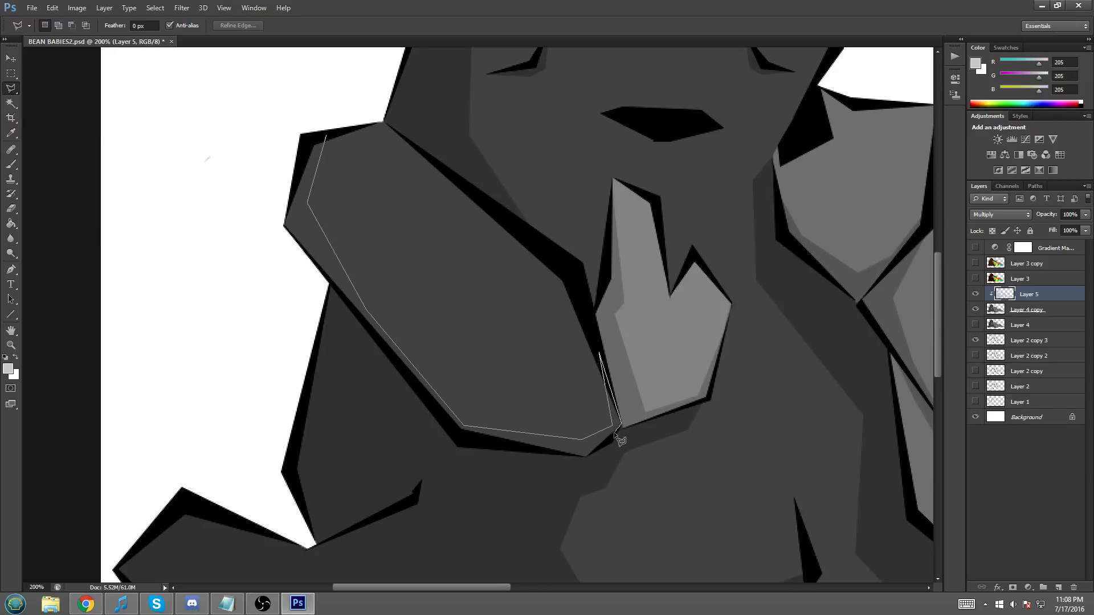
click(585, 456)
click(261, 386)
click(213, 127)
click(325, 135)
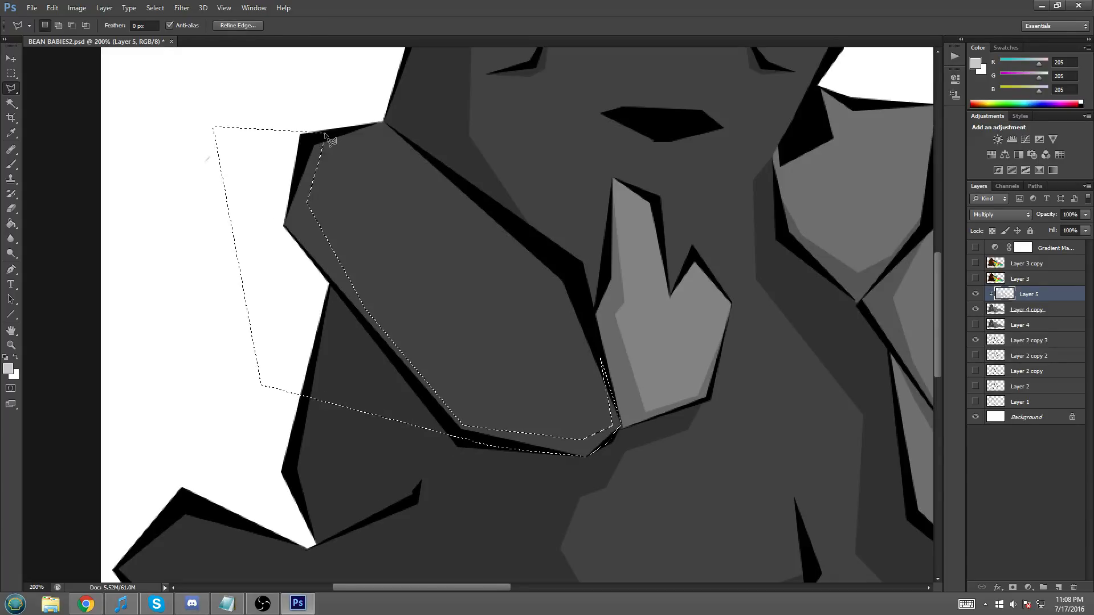
- Fill the traced arm-edge shadow on Layer 5 using the Color option, and deselect it
right_click(289, 165)
click(317, 335)
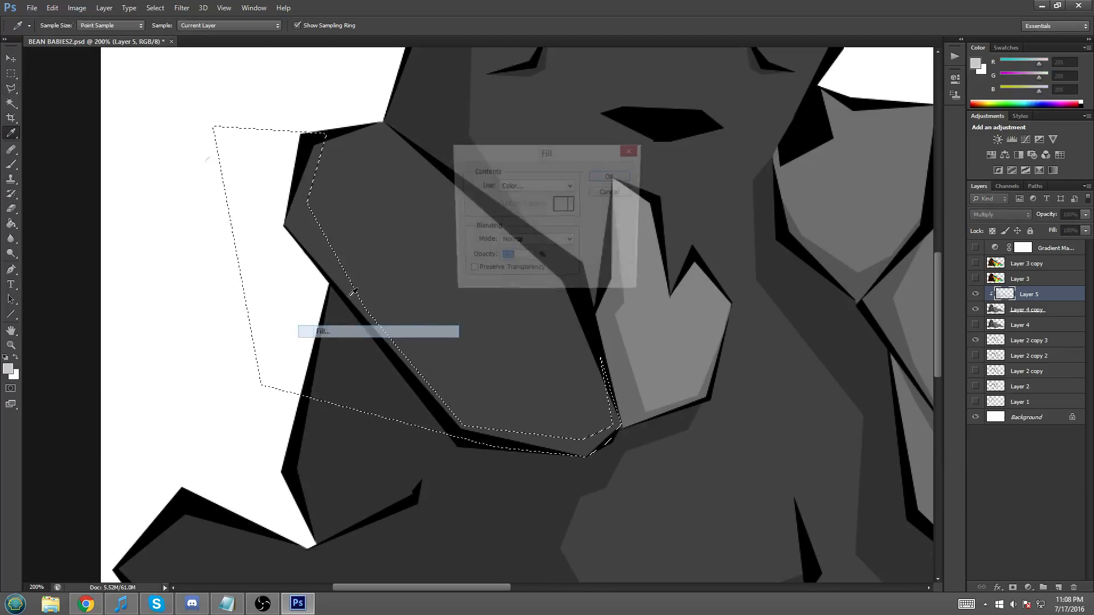
click(610, 176)
key(m)
right_click(392, 143)
click(412, 151)
key(ctrl+minus)
key(ctrl+minus)
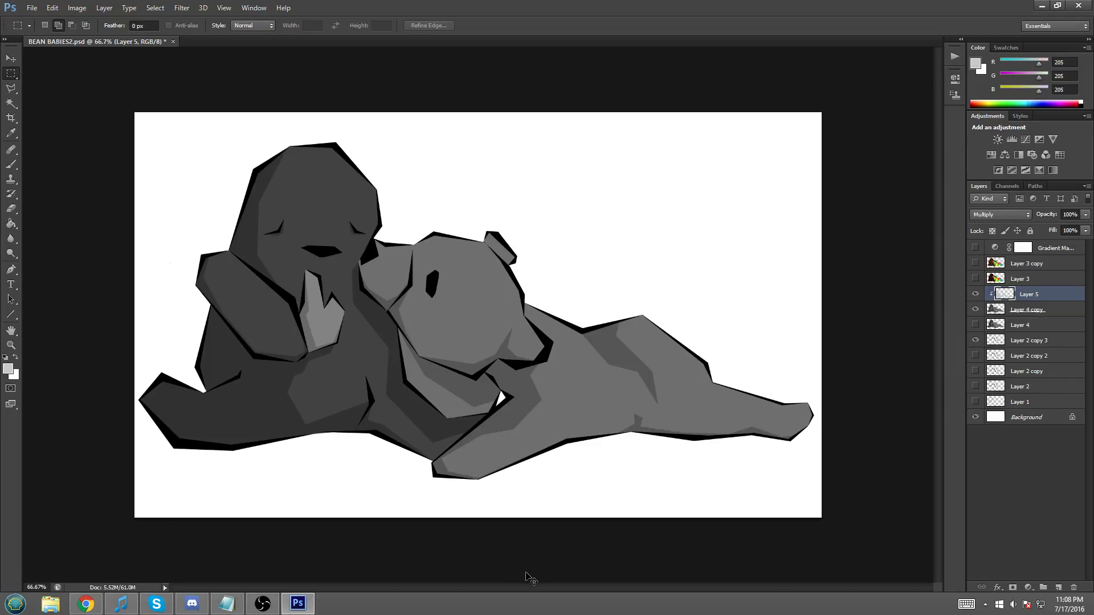
key(ctrl+plus)
mouse_move(524, 586)
mouse_down()
mouse_move(487, 587)
mouse_move(508, 586)
mouse_up()
key(ctrl+plus)
key(ctrl+minus)
key(ctrl+minus)
- Switch to Chrome, open the eBay Seaweed Beanie Baby photo on its own from the image results, and examine it enlarged to 400%
click(86, 604)
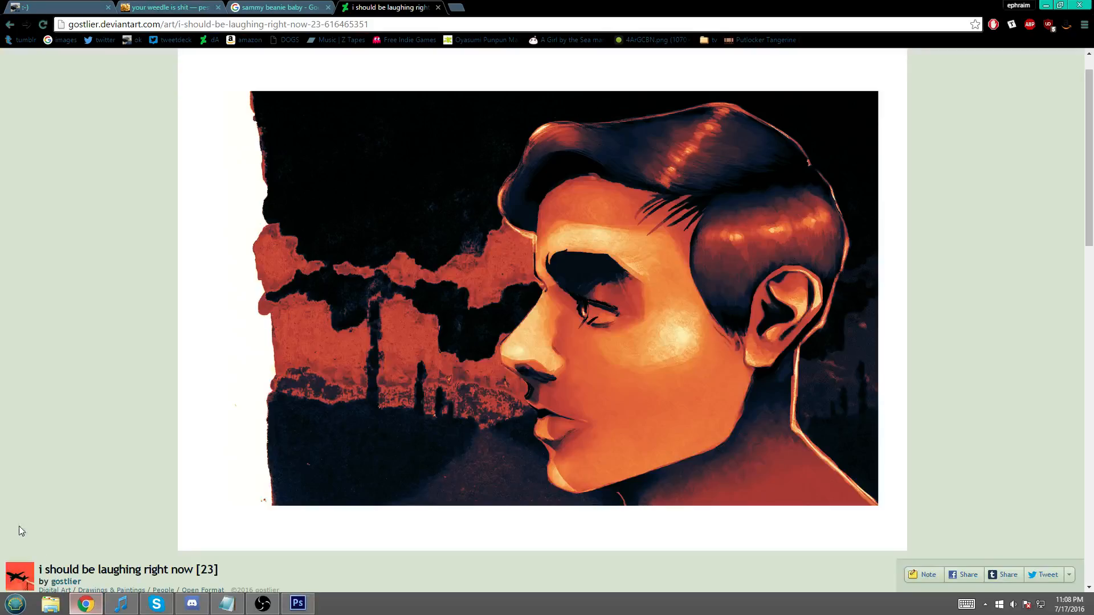
key(ctrl+w)
middle_click(10, 24)
click(392, 7)
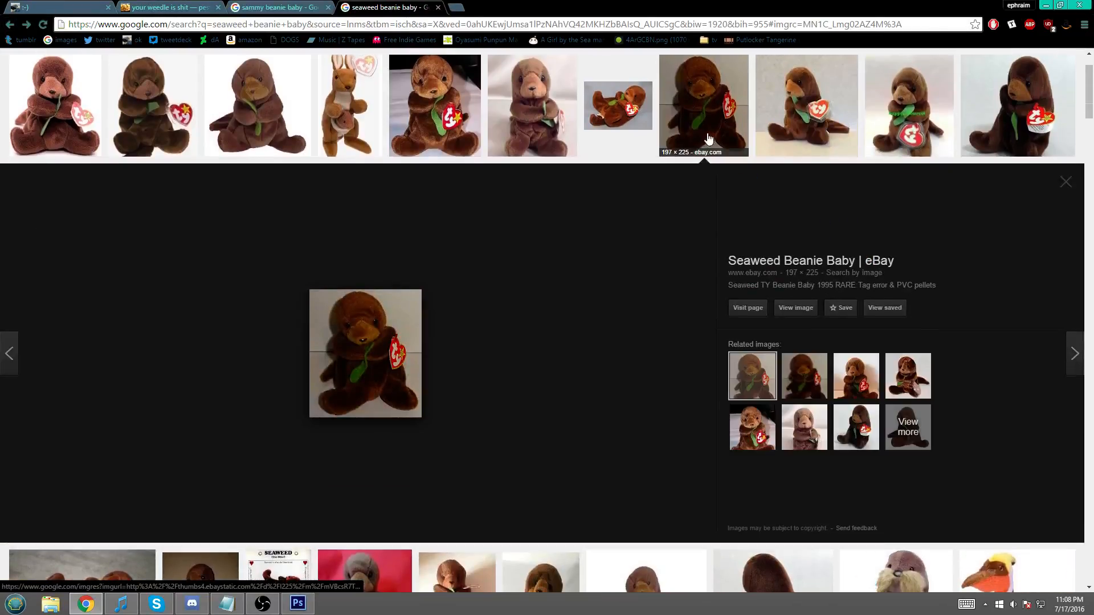
click(796, 308)
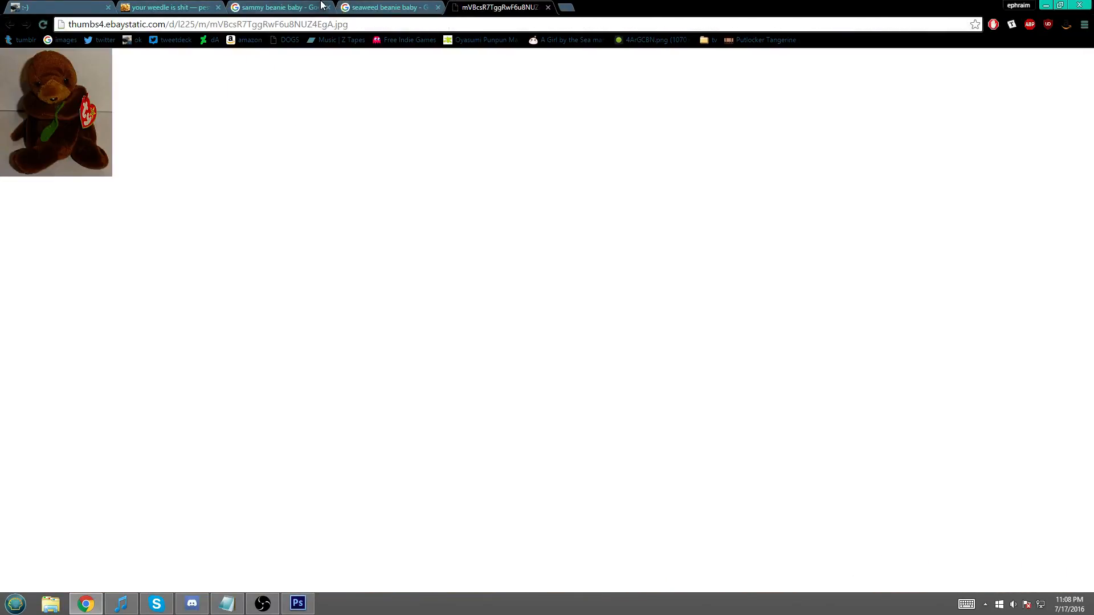
middle_click(402, 7)
ctrl+scroll(197, 147, up, 9)
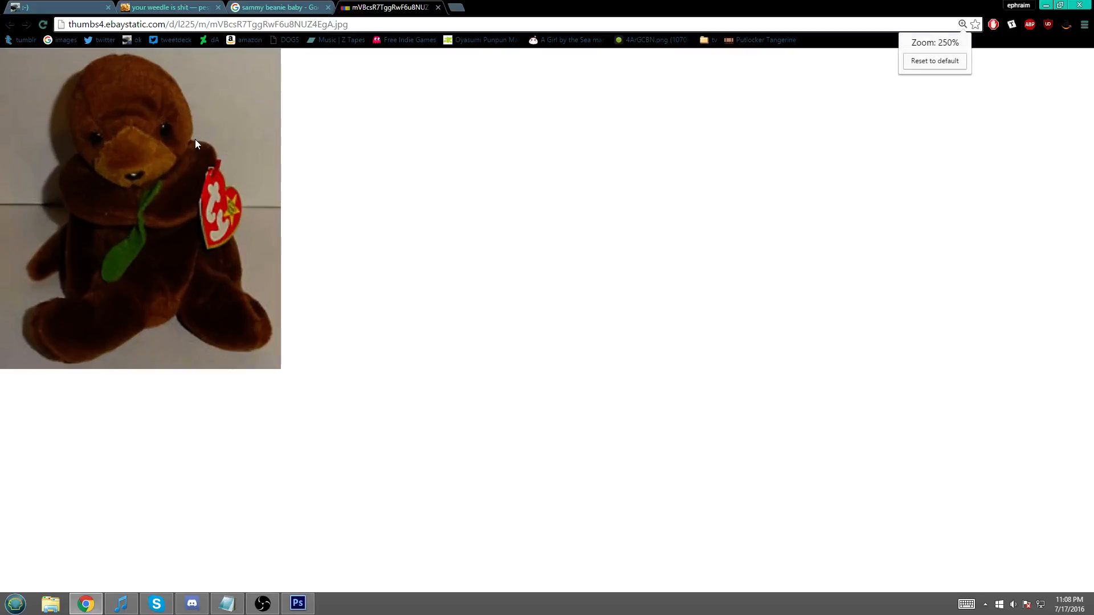
ctrl+scroll(265, 215, down, 1)
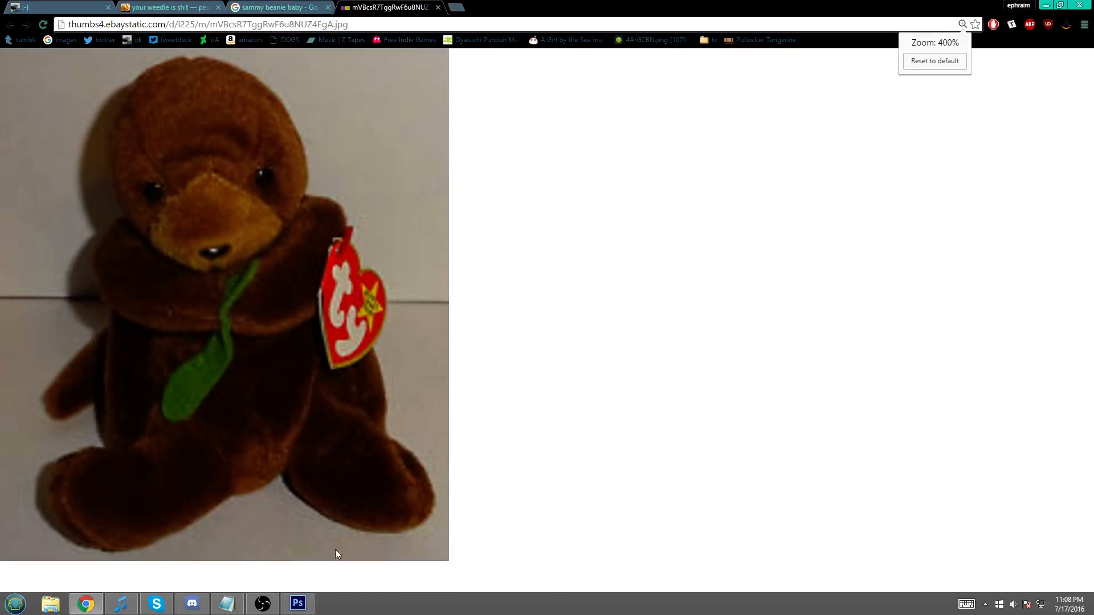
- Compare the Photoshop drawing with the Seaweed photo in Chrome, close the photo, and view the Sammy Beanie Baby image result
click(297, 603)
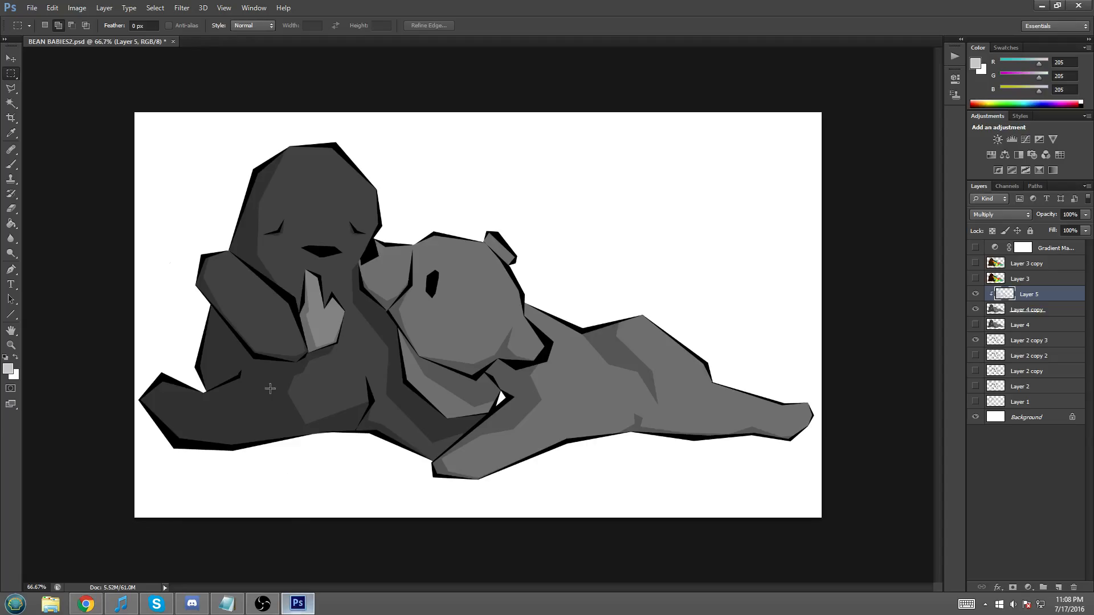
click(85, 604)
ctrl+scroll(221, 361, down, 4)
ctrl+scroll(228, 356, down, 4)
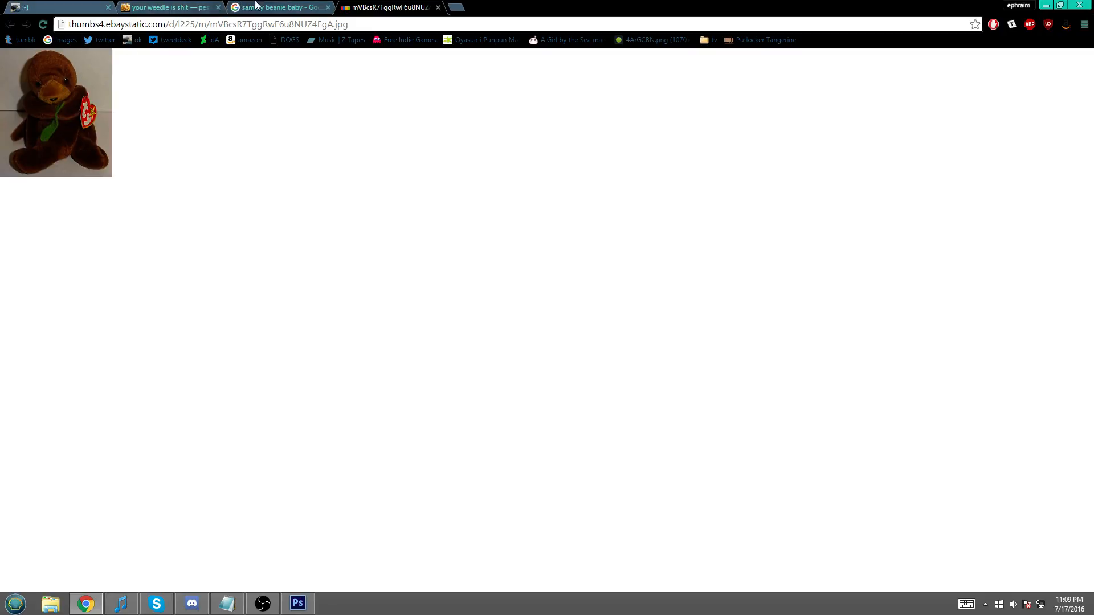
click(285, 5)
click(437, 7)
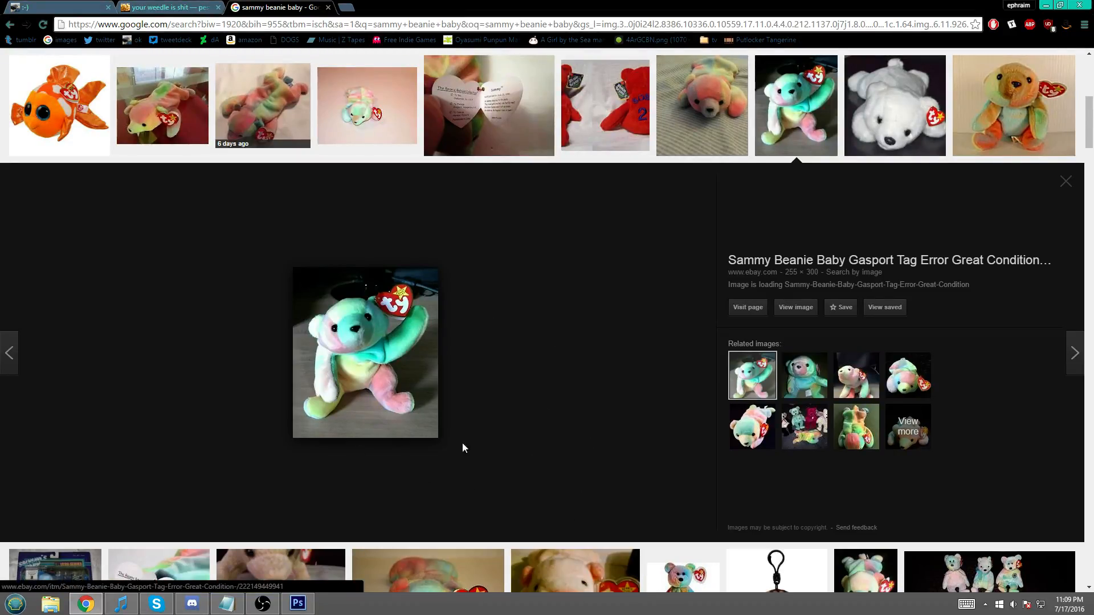
- Switch to Photoshop and add a Gradient Map adjustment layer directly above Layer 5
click(292, 605)
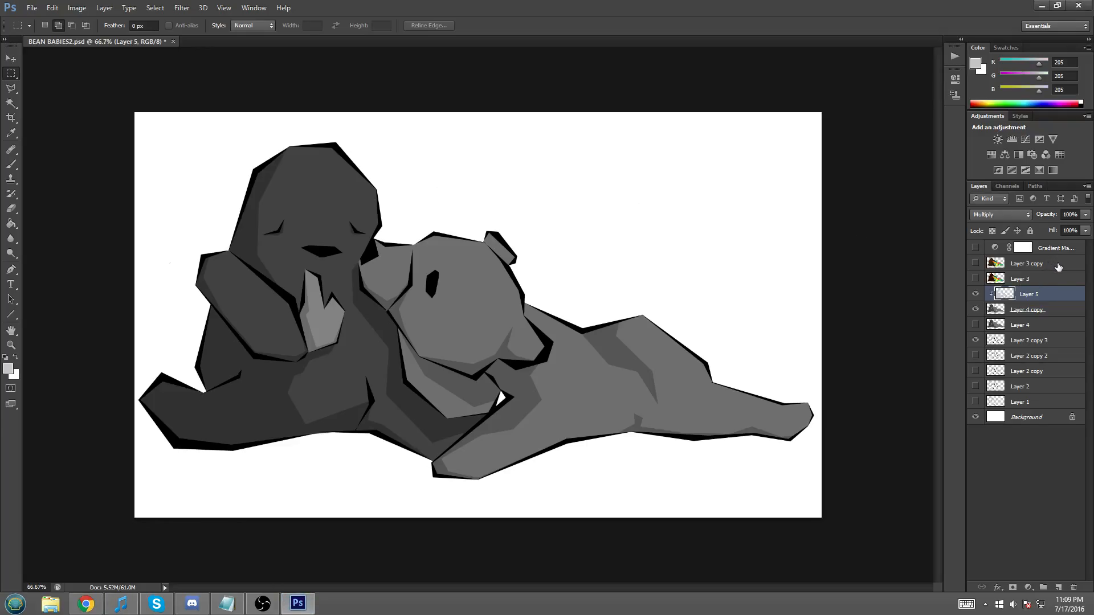
click(1028, 588)
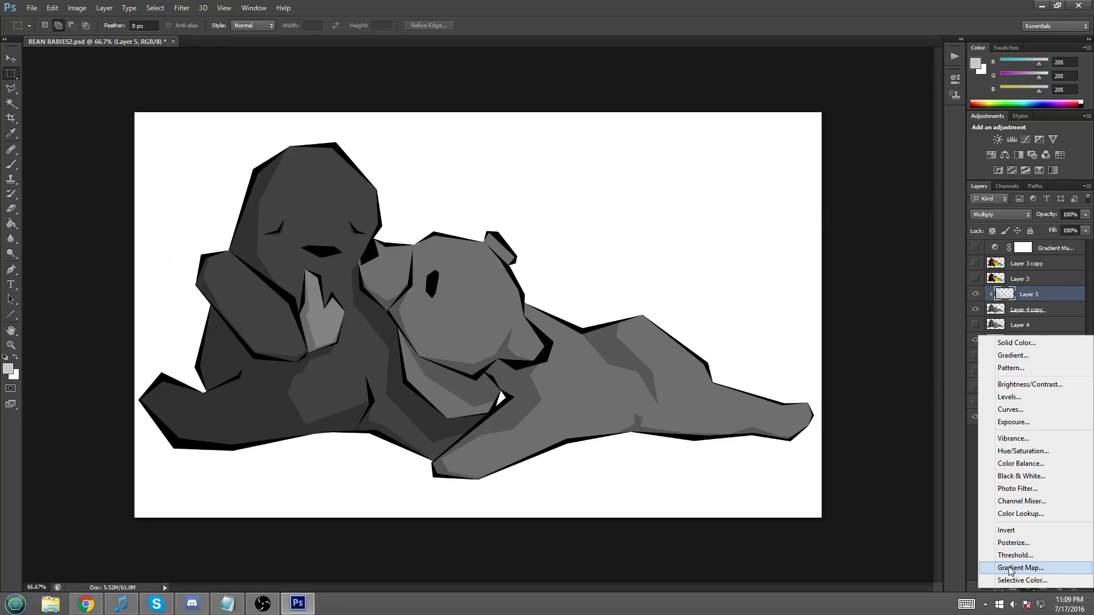
click(1009, 568)
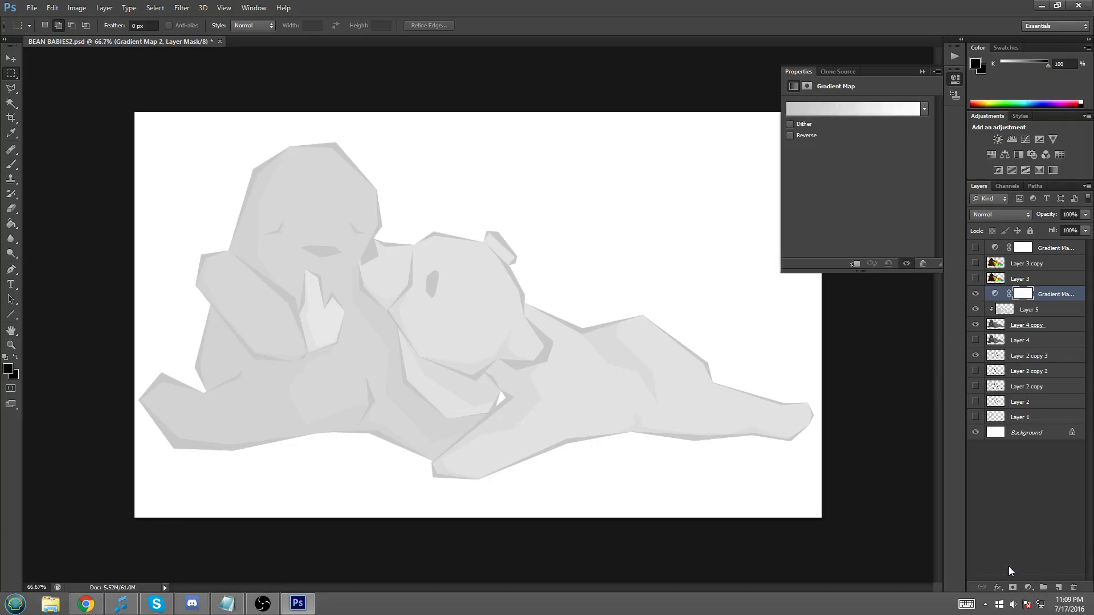
- Set the 0% colour stop of the new Gradient Map above Layer 5 to black (000000)
click(858, 109)
click(717, 287)
click(775, 334)
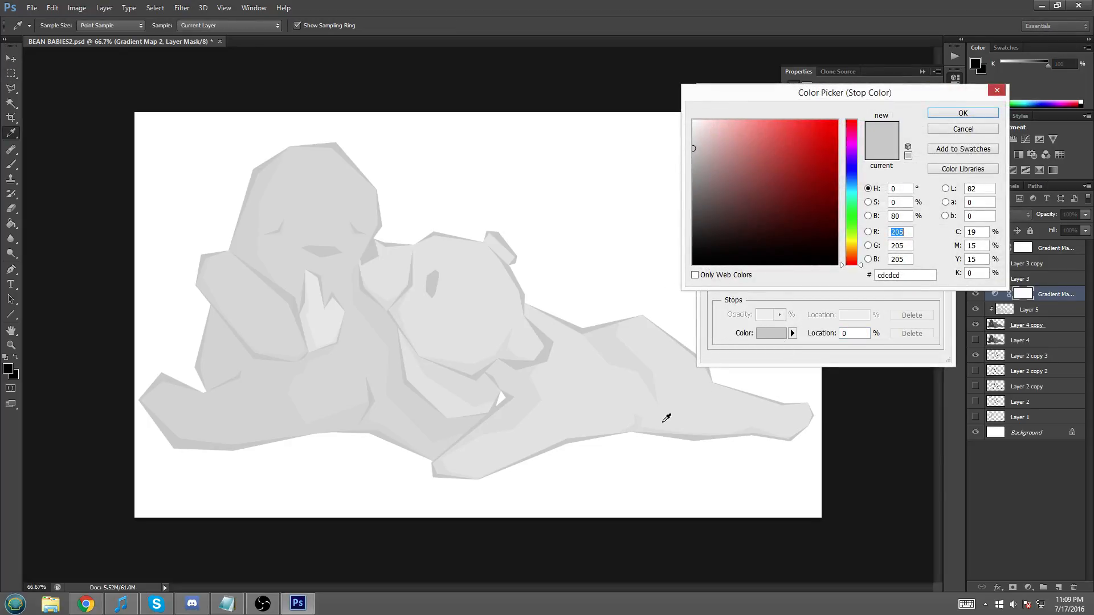
drag(748, 136, 610, 386)
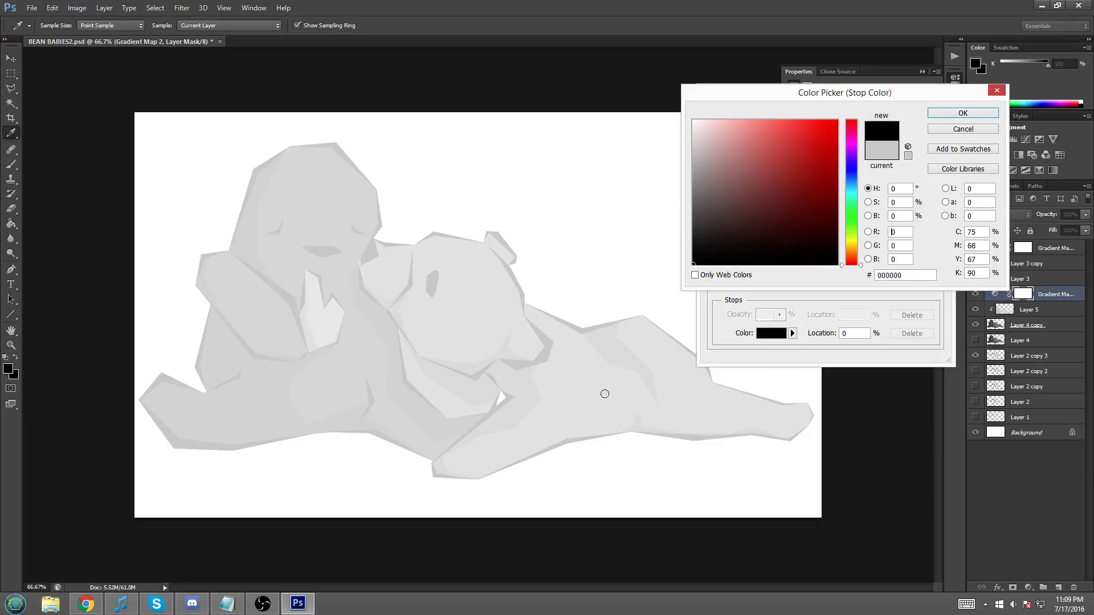
click(961, 114)
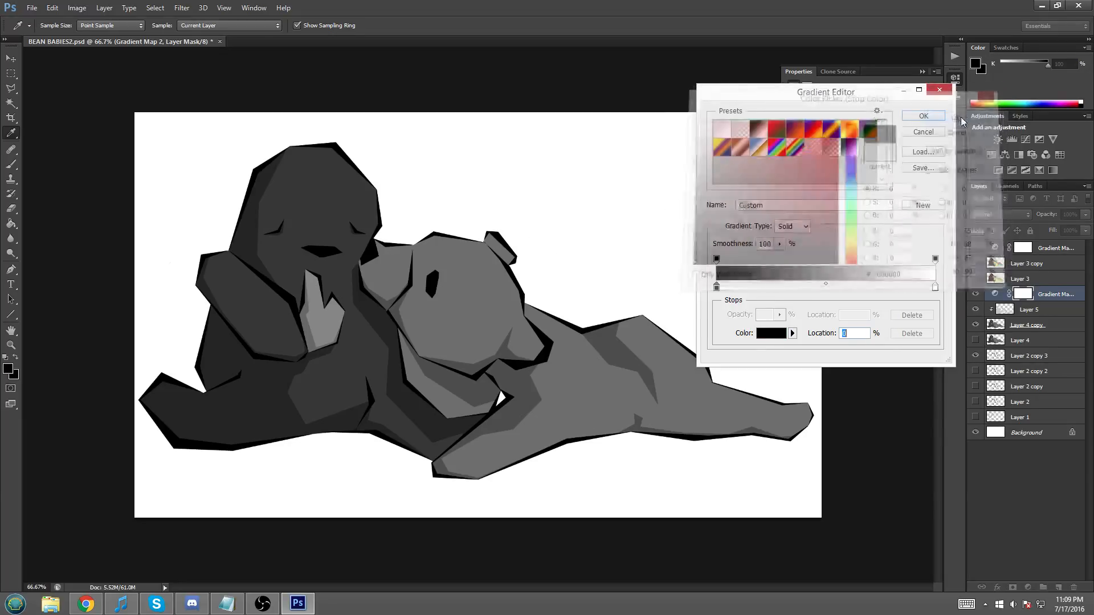
- Add a gradient stop shortly after the black one and colour it very dark brown, 1a0d07
drag(826, 99, 766, 89)
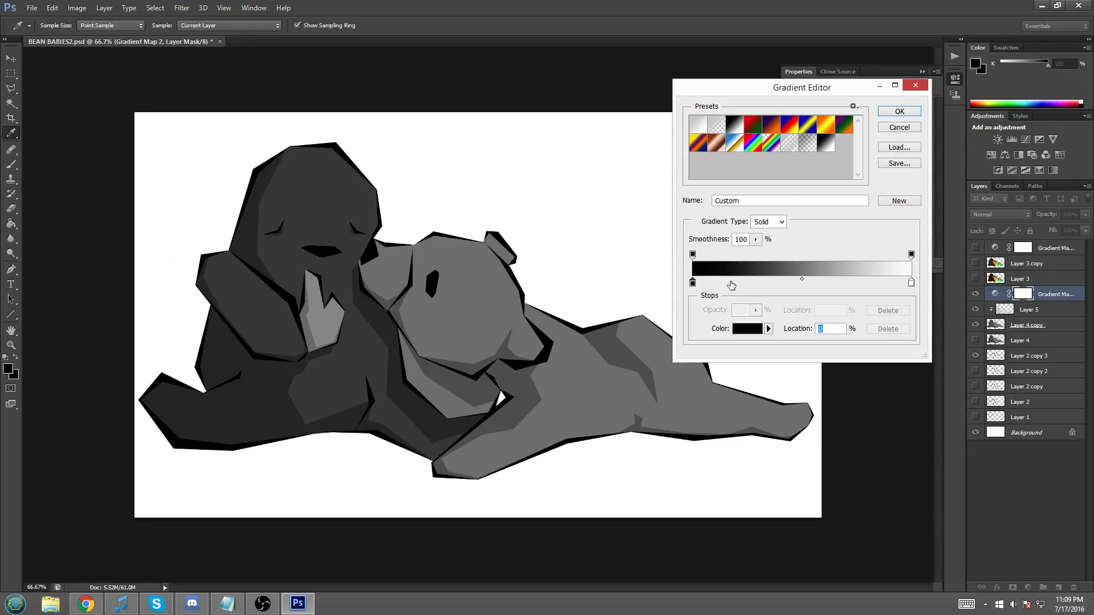
click(735, 333)
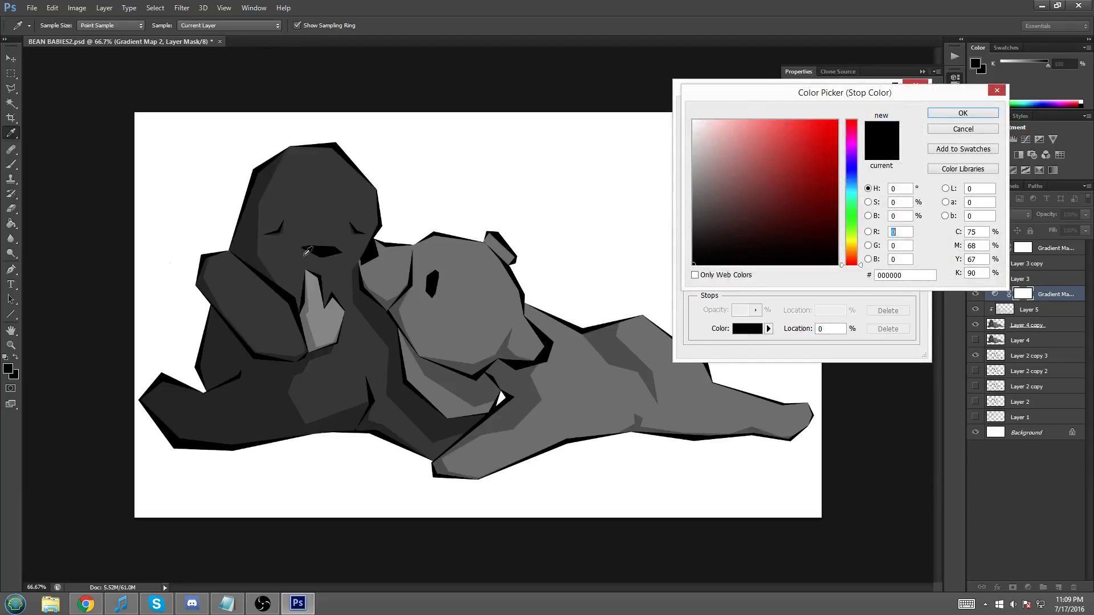
drag(853, 266, 853, 253)
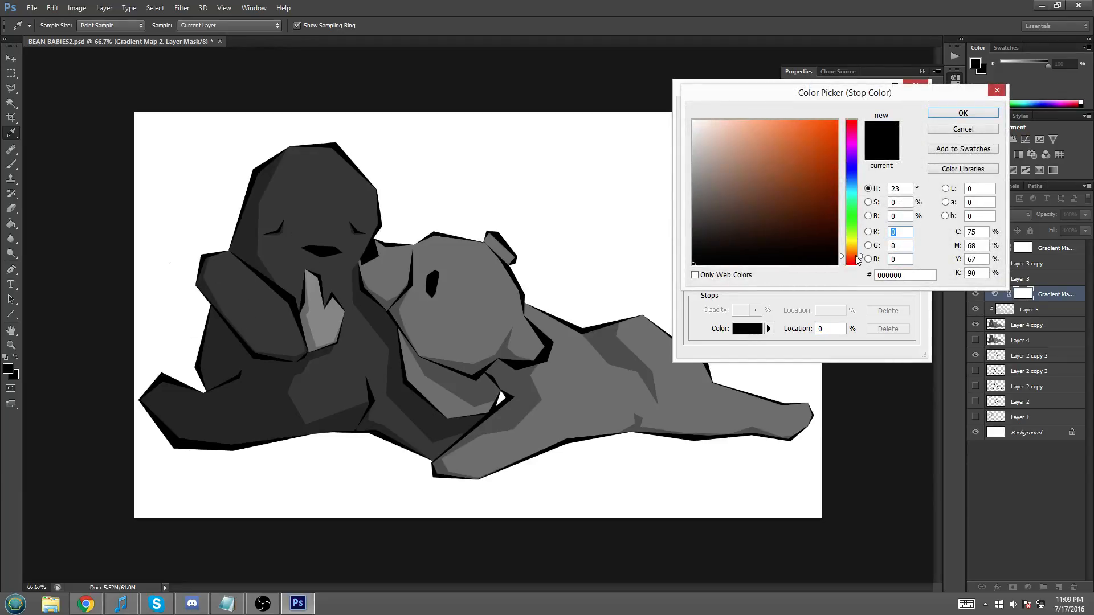
click(777, 239)
mouse_move(776, 239)
mouse_down()
mouse_move(759, 245)
mouse_move(815, 248)
mouse_up()
drag(815, 248, 852, 258)
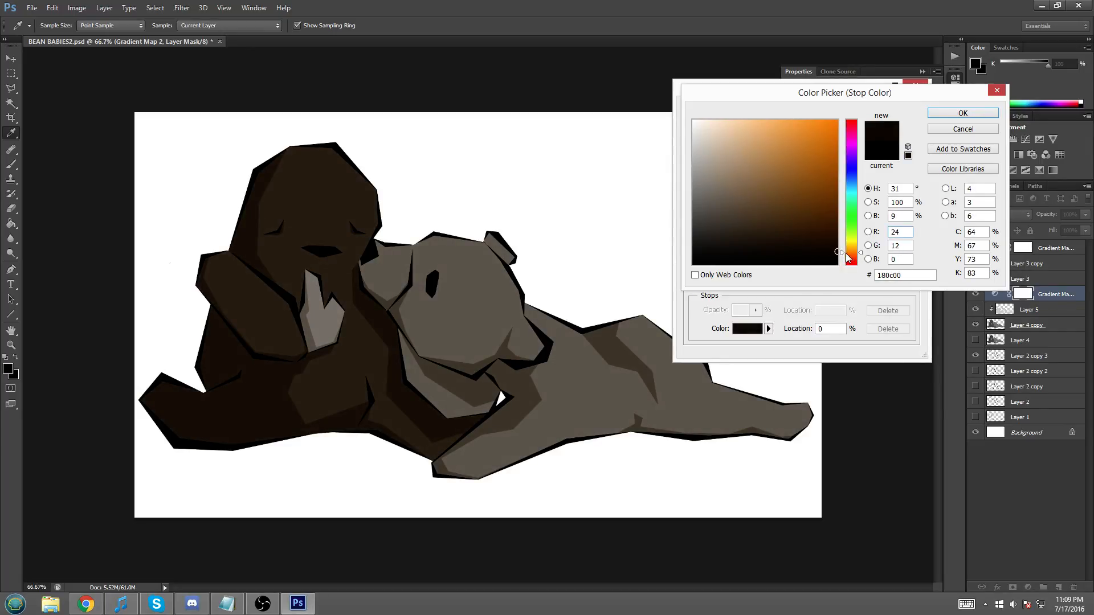
click(845, 254)
drag(843, 254, 841, 257)
click(802, 248)
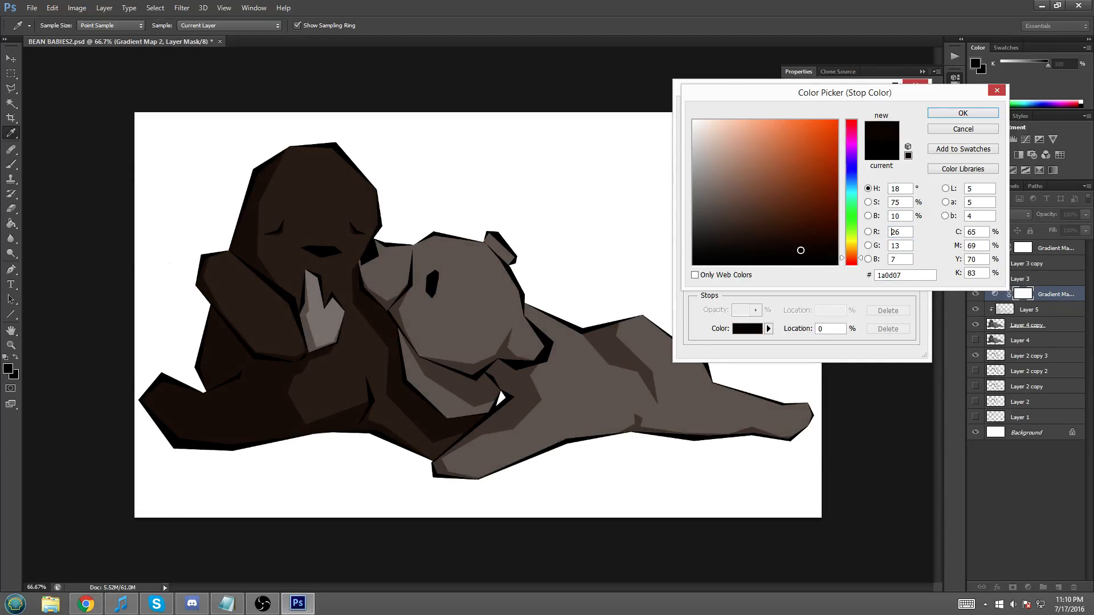
click(963, 113)
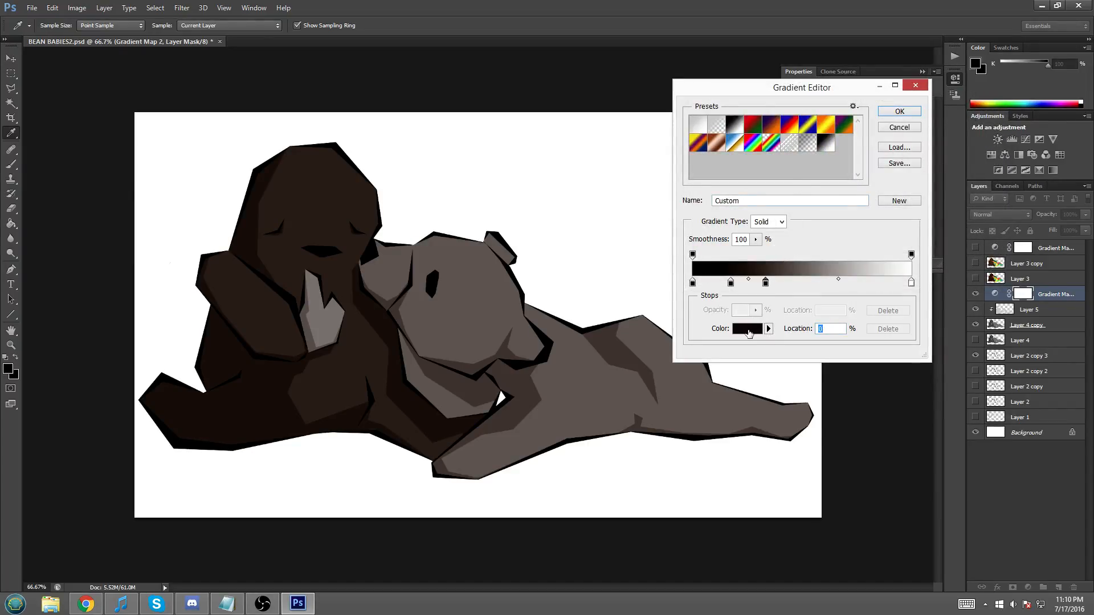
- Add a dark teal 10312a stop after the dark brown one, and move the dark brown stop to 19%
click(748, 329)
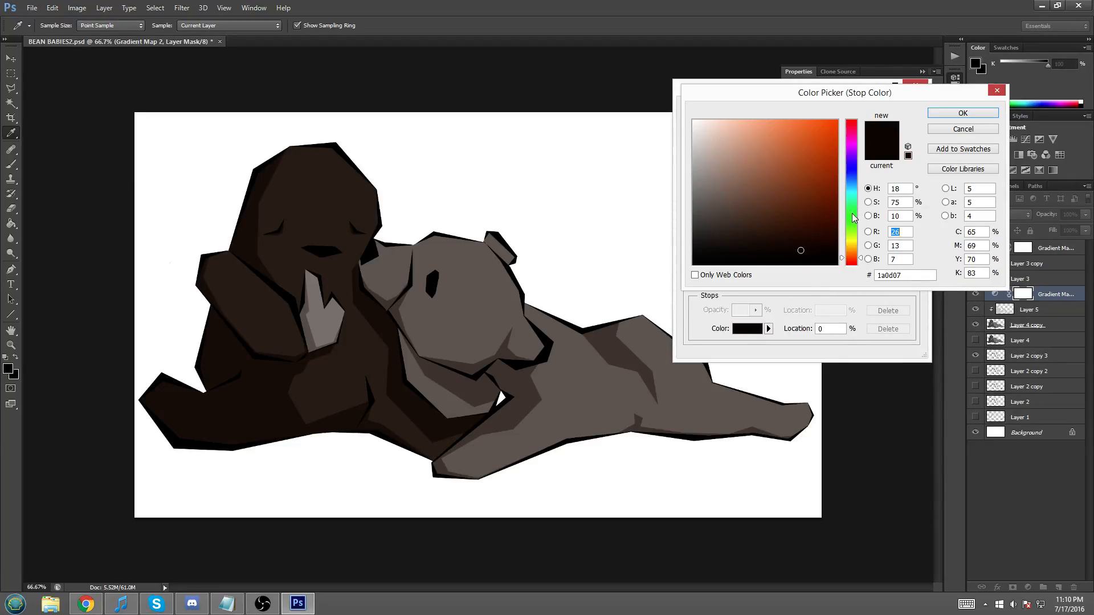
drag(852, 213, 852, 197)
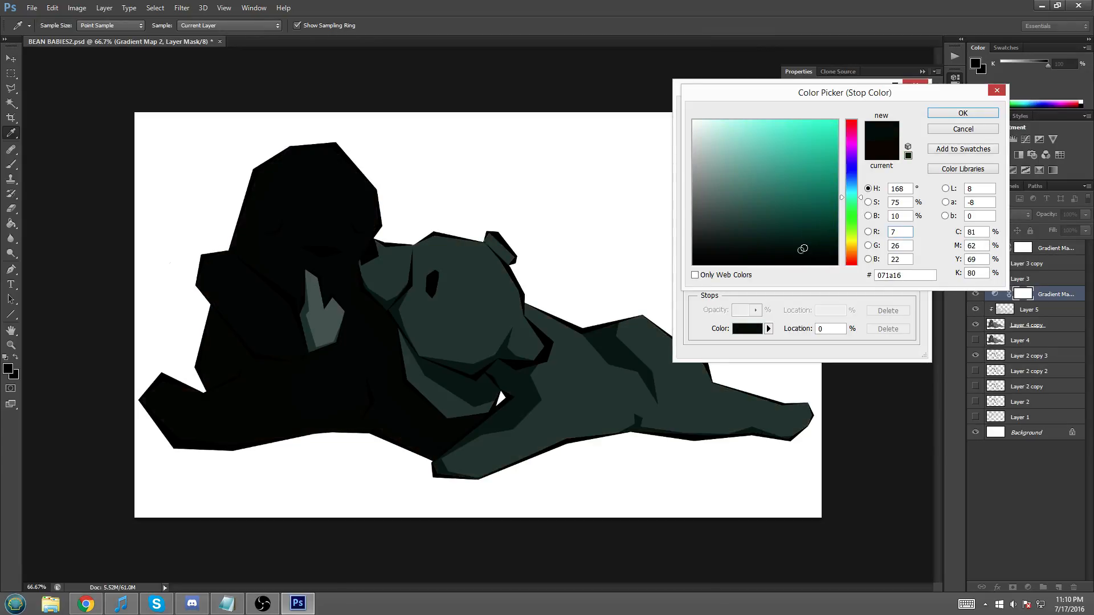
click(799, 237)
click(790, 236)
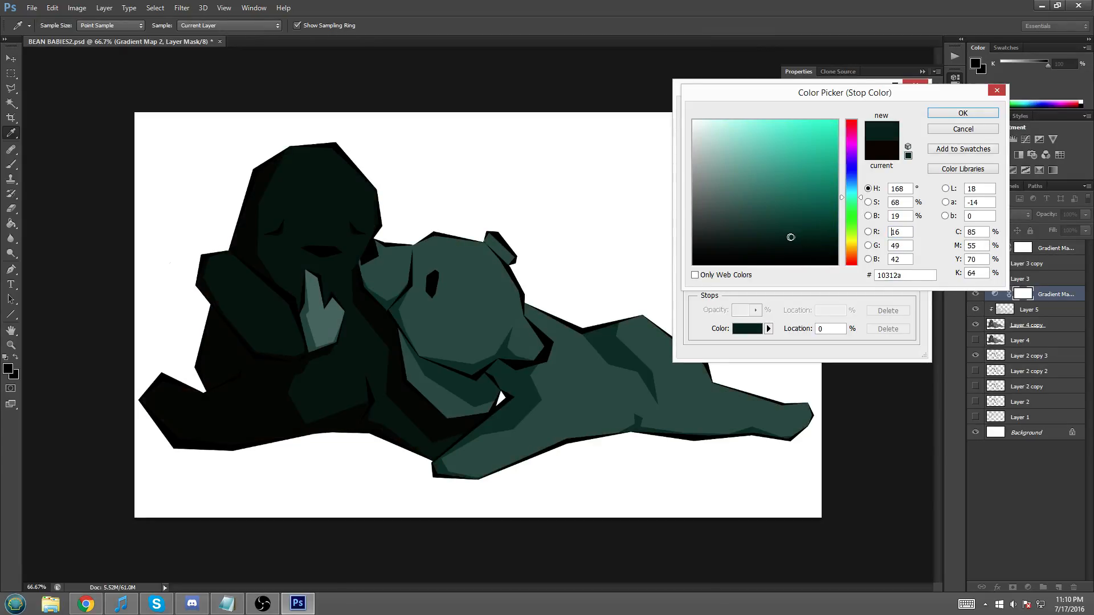
click(949, 114)
drag(769, 283, 734, 285)
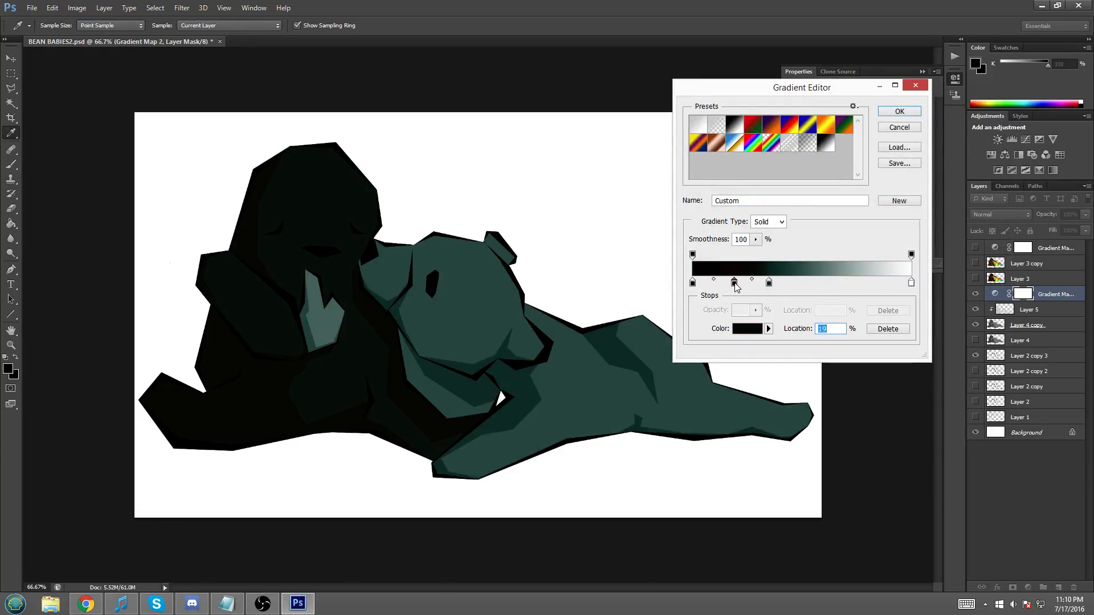
- Add a stop near the middle of the gradient, after the dark teal one, and colour it green 2b775a
click(747, 331)
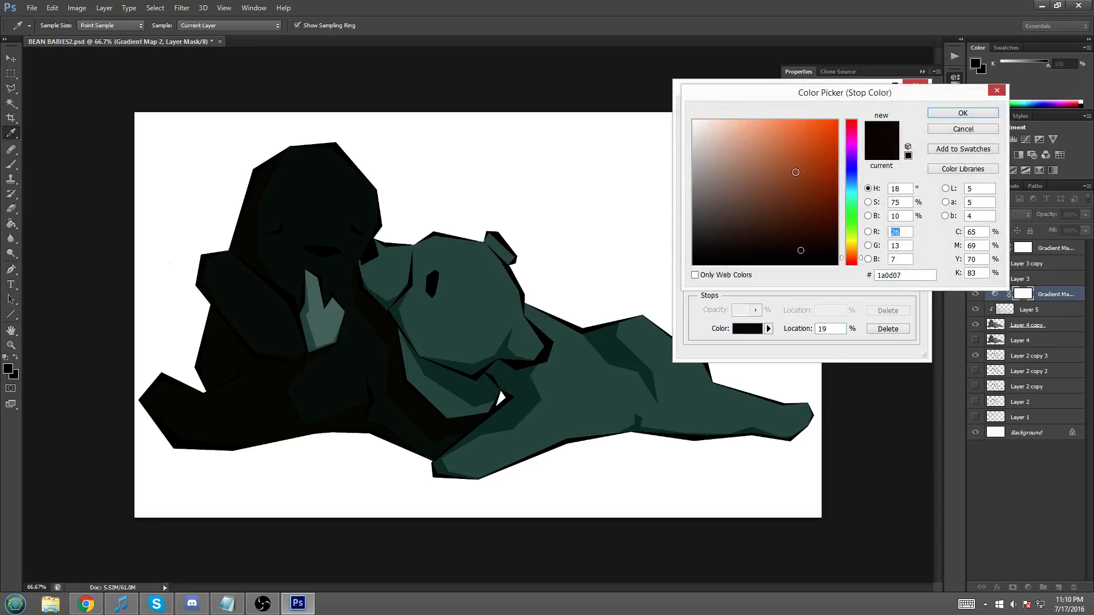
click(850, 202)
click(786, 219)
click(790, 205)
click(788, 201)
click(784, 197)
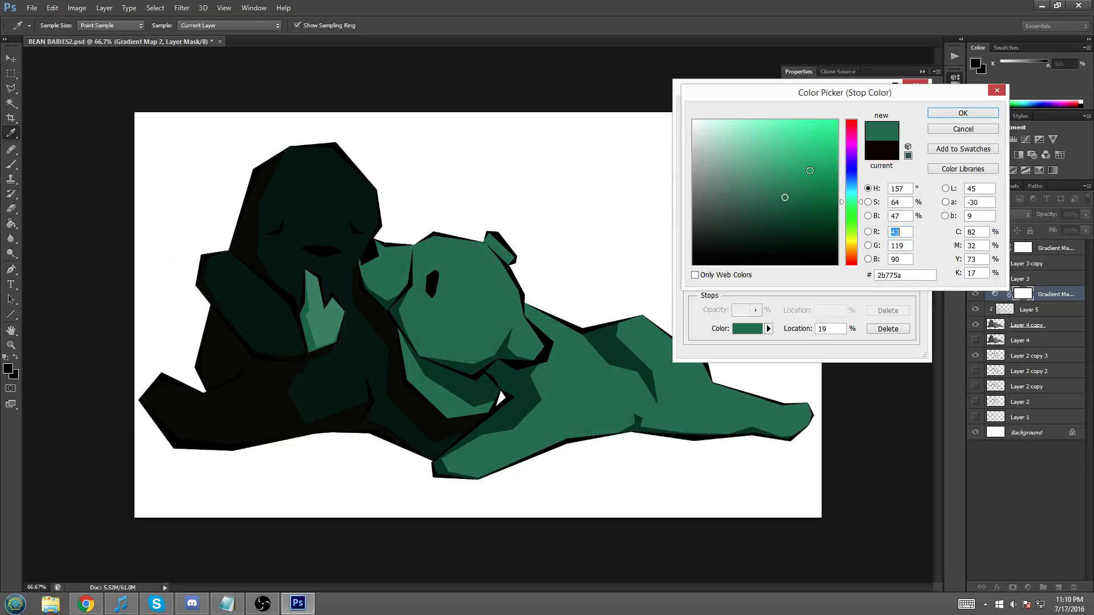
click(955, 113)
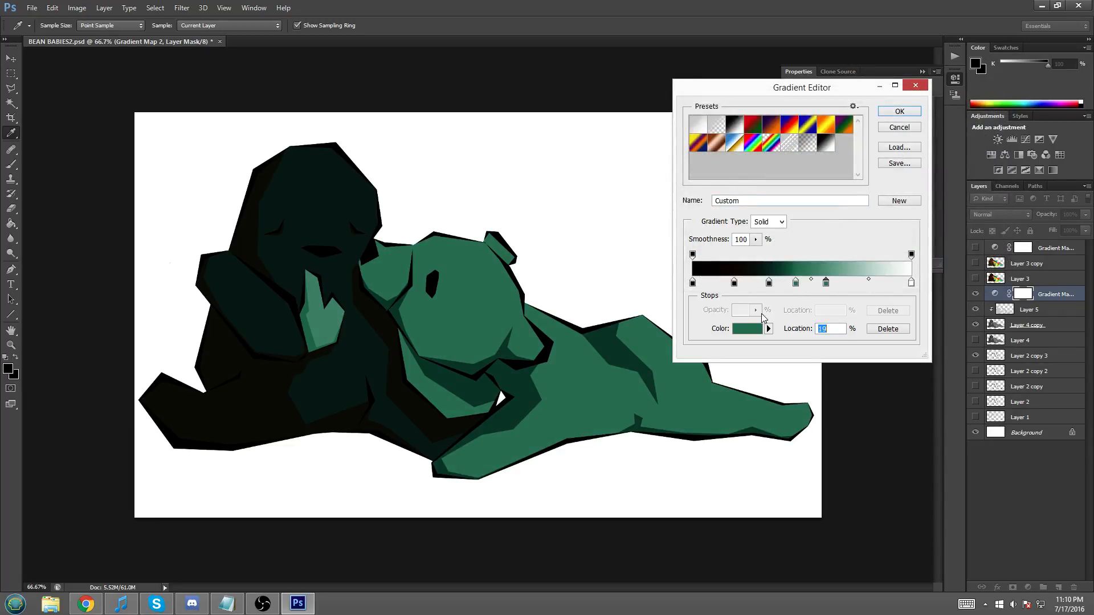
- Add a stop between the 2b775a green one and the white end, and colour it lighter green 5fa962
click(755, 332)
click(852, 214)
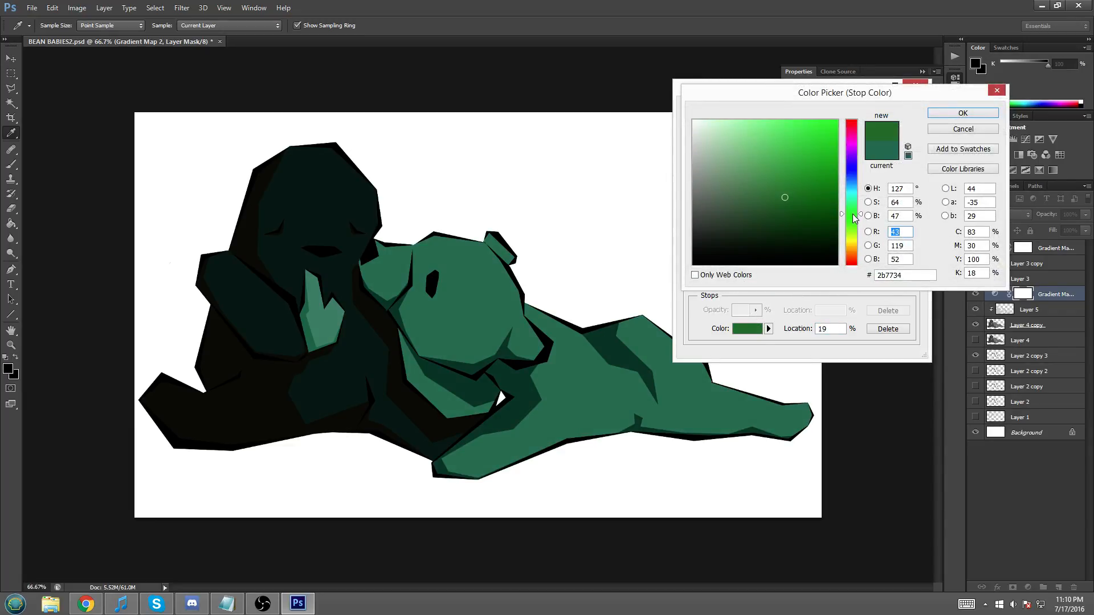
drag(767, 183, 756, 168)
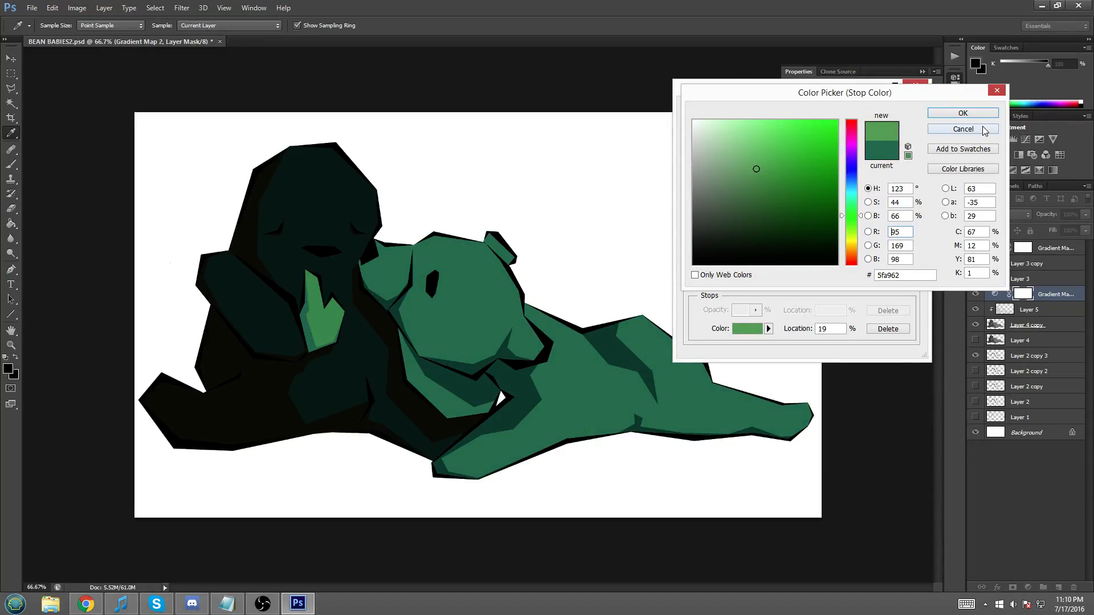
click(963, 113)
- Add a gradient stop at 74% and colour it pale yellow-green, add47f
click(854, 282)
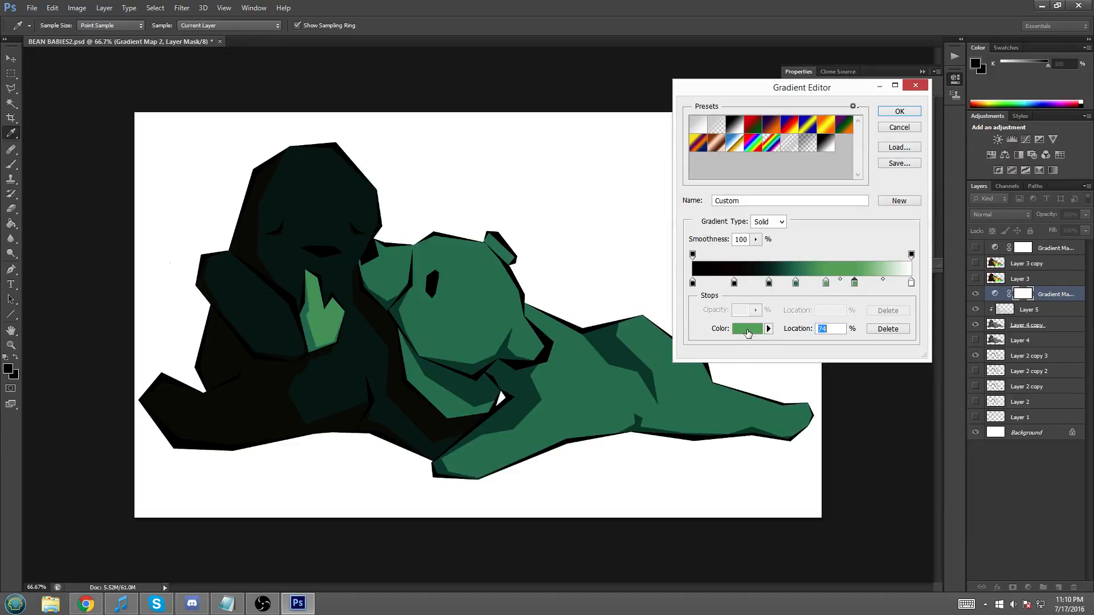
click(748, 329)
text(135)
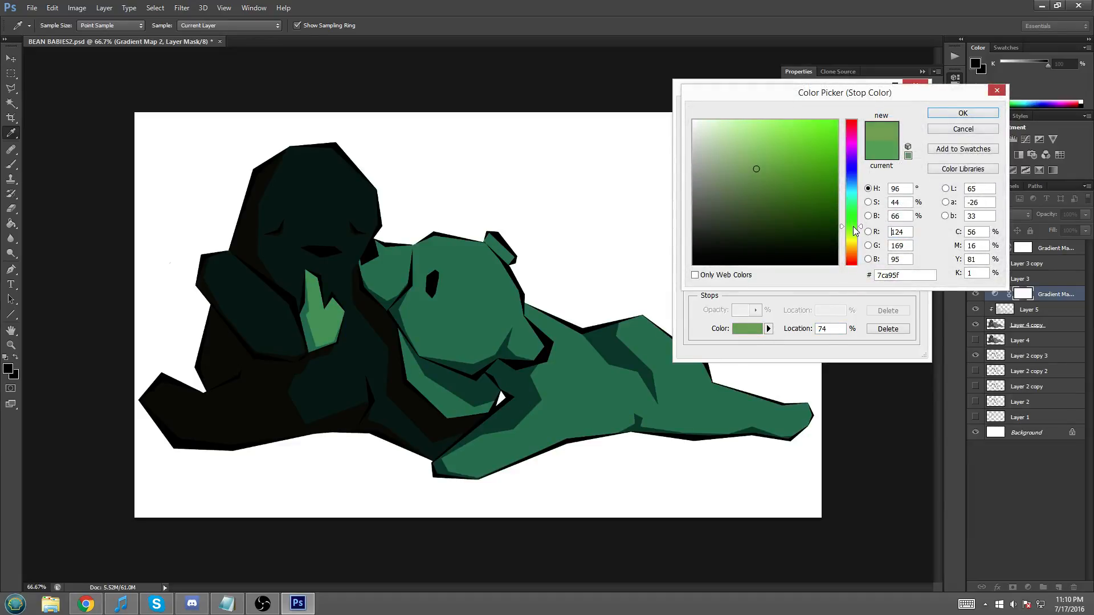
click(751, 146)
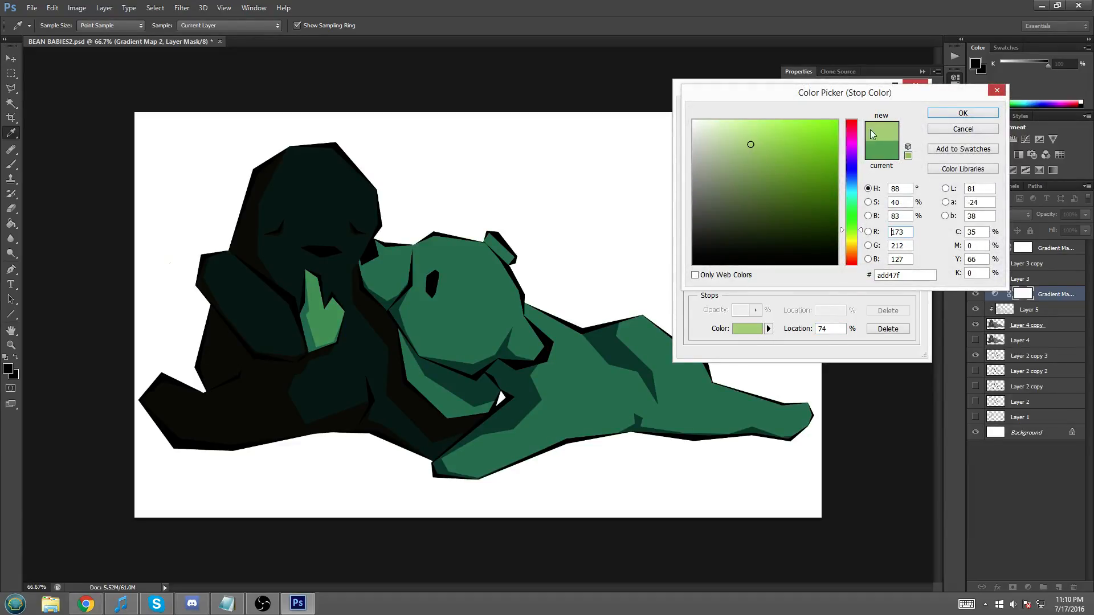
click(963, 112)
- Add a gradient stop at 86% and colour it pale yellow, eeed88
click(882, 286)
click(751, 330)
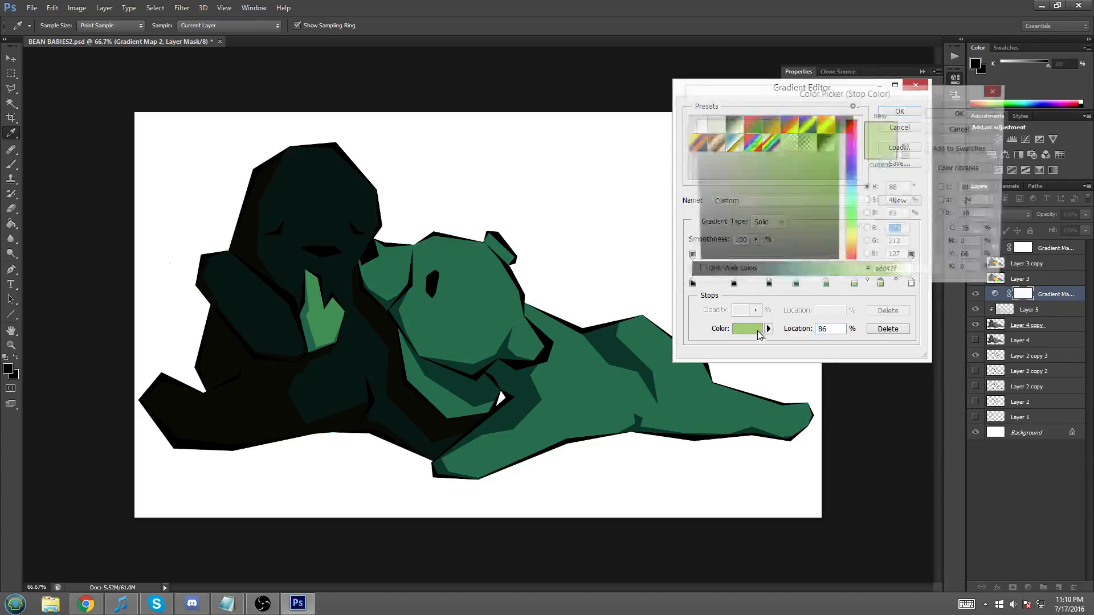
click(852, 242)
click(754, 129)
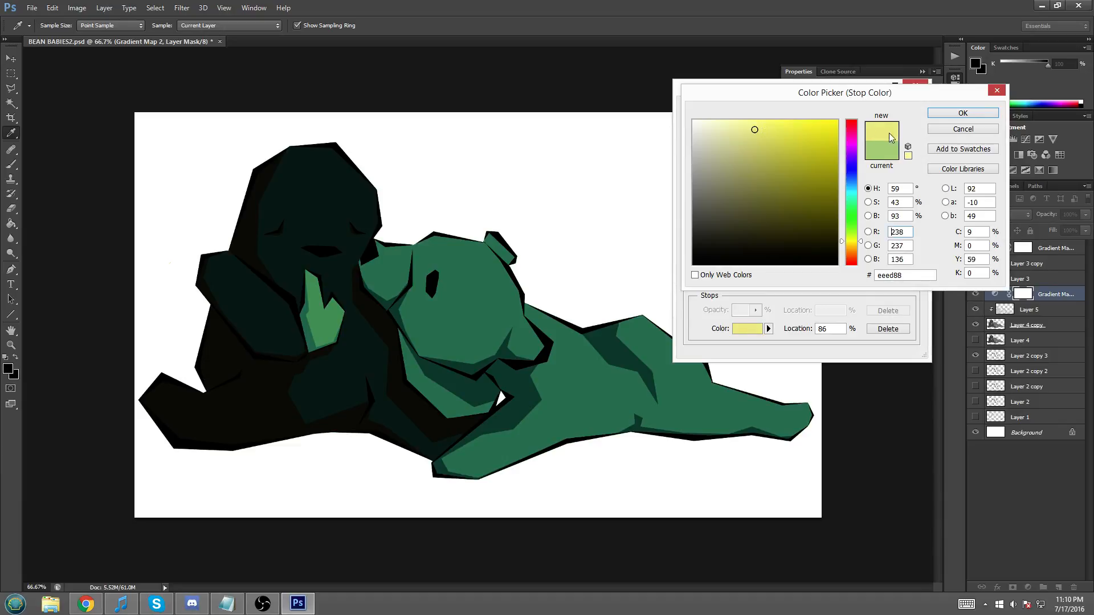
click(963, 113)
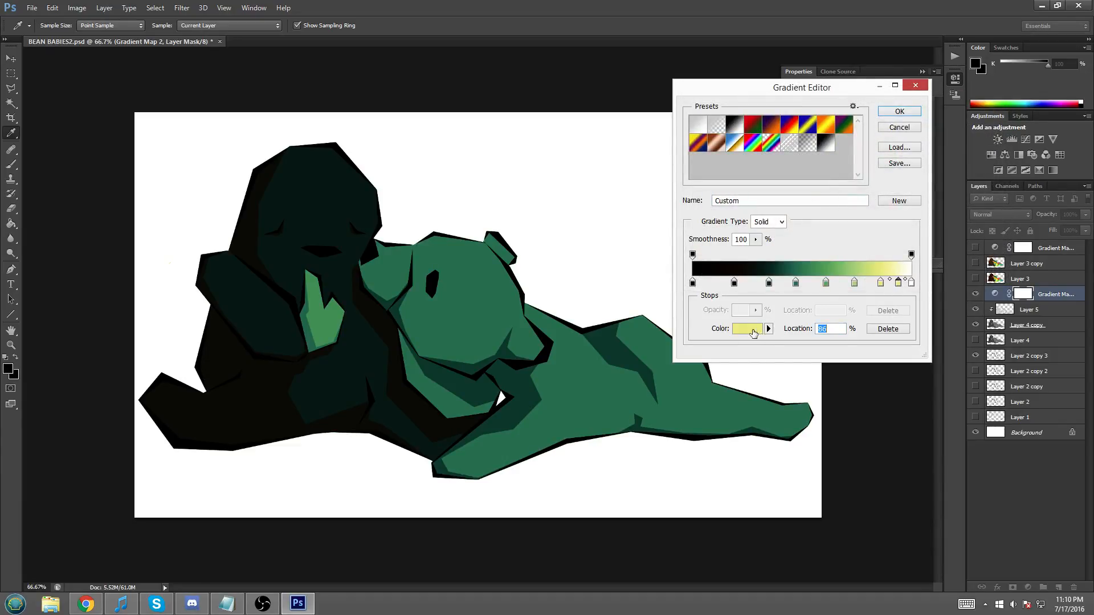
- Add a light orange ffd37e stop just before the white one, and accept the gradient with the white stop at 99%
click(754, 330)
drag(851, 241, 854, 254)
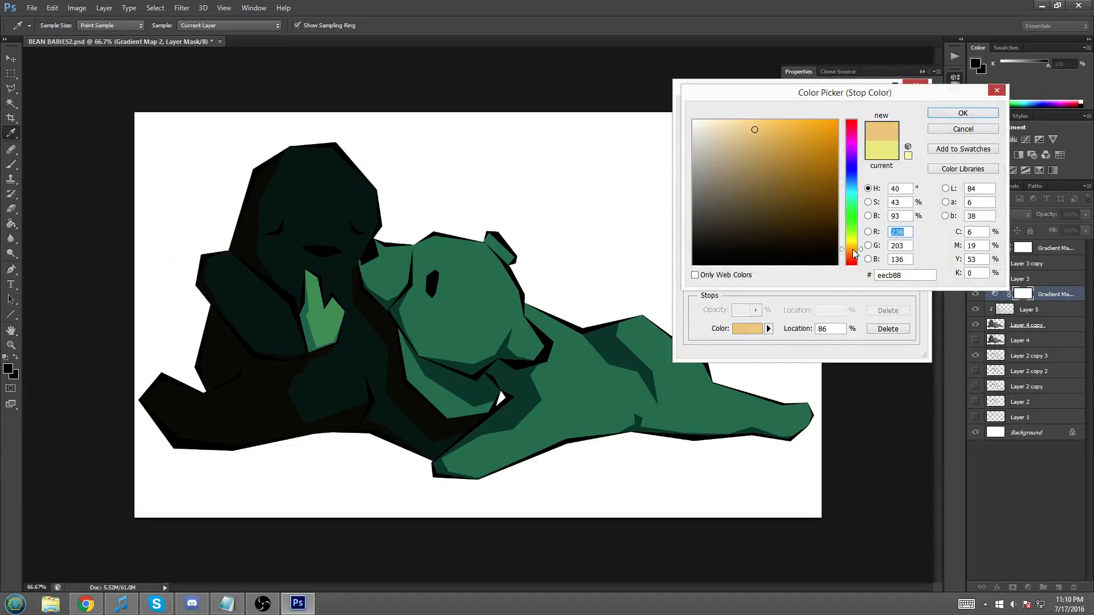
drag(765, 136, 766, 118)
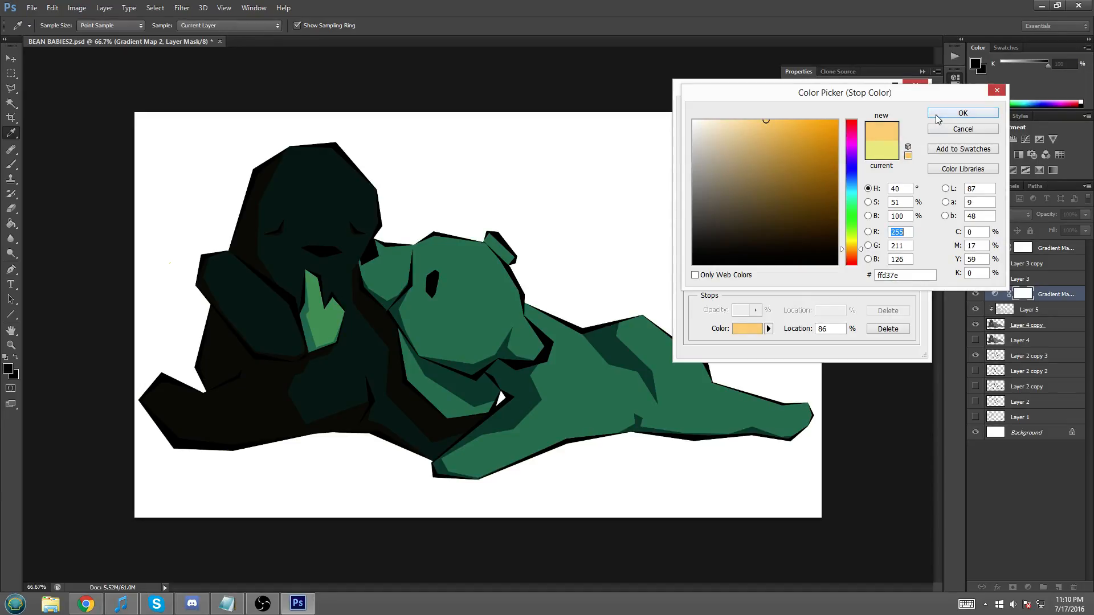
click(950, 113)
click(911, 284)
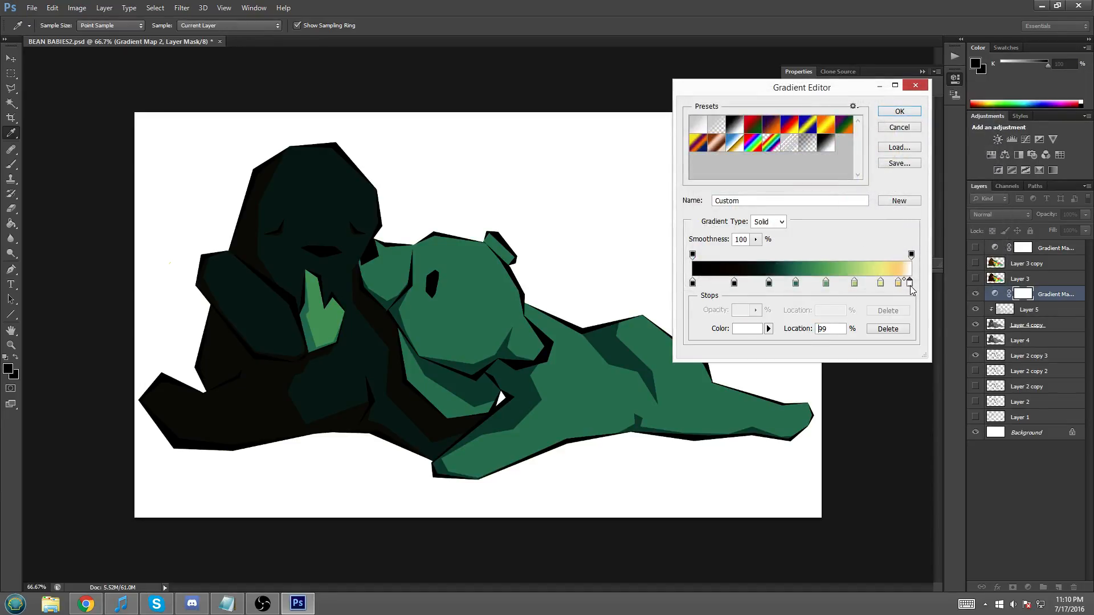
click(899, 112)
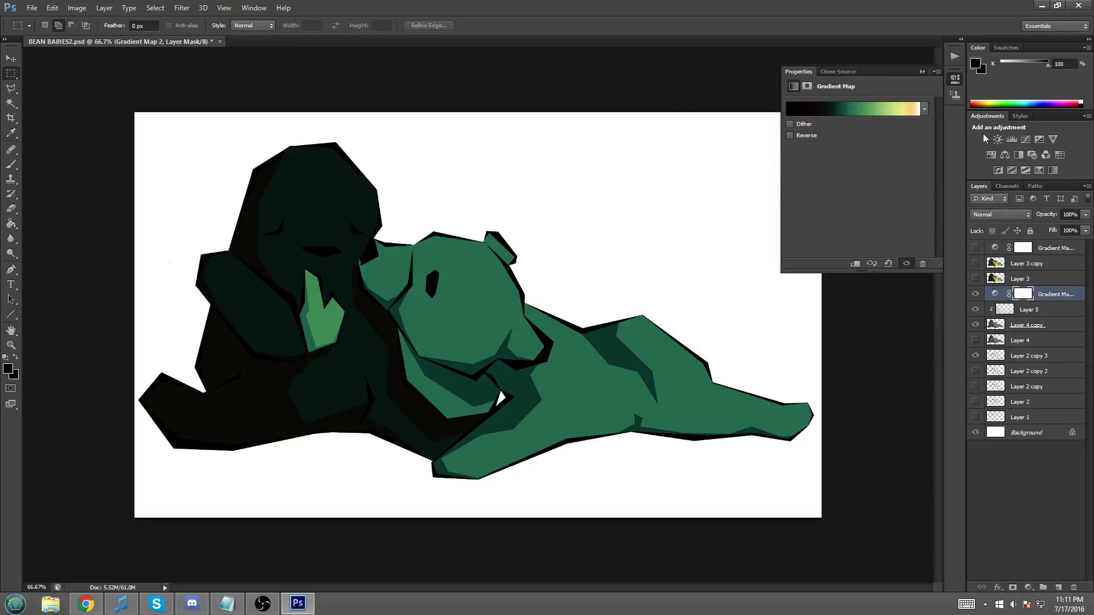
- Collapse the Gradient Map properties and set the adjustment layer's blend mode to Color Dodge
click(920, 73)
click(999, 214)
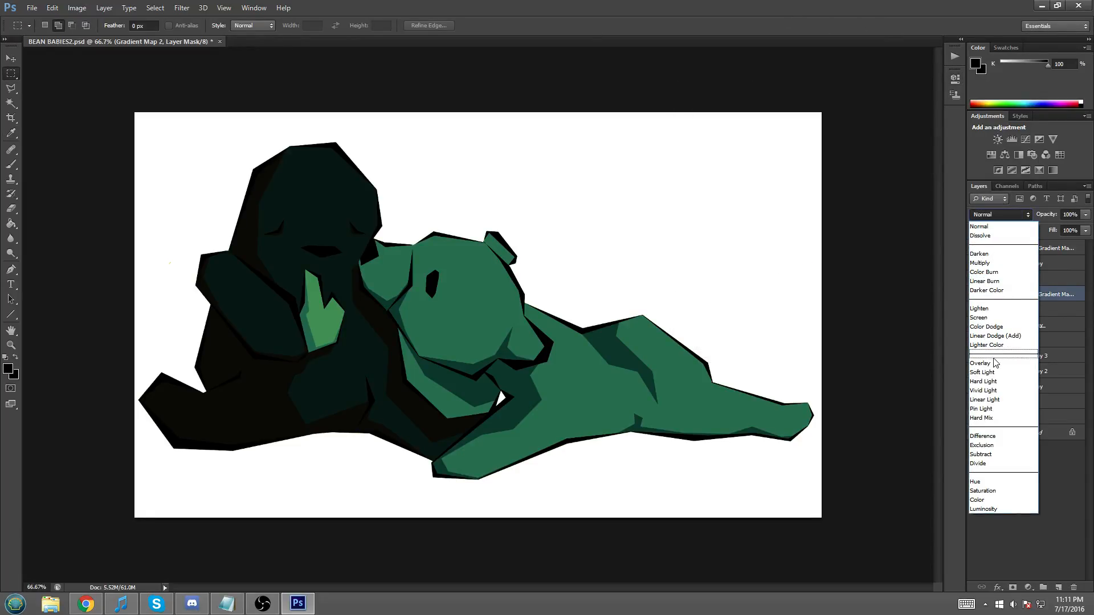
click(994, 345)
key(Up)
key(Up)
key(Up)
key(Up)
key(Up)
key(Up)
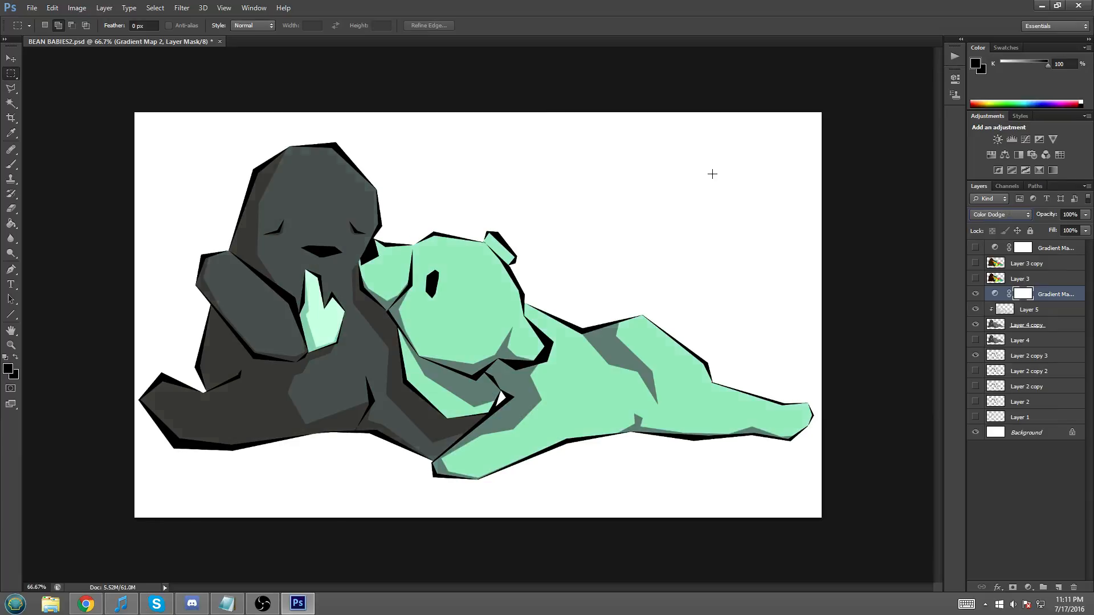
- Reset the lower gradient map layer's blend mode to Normal and hide it, keeping the Layer 5 shading visible
key(Up)
key(Up)
key(Up)
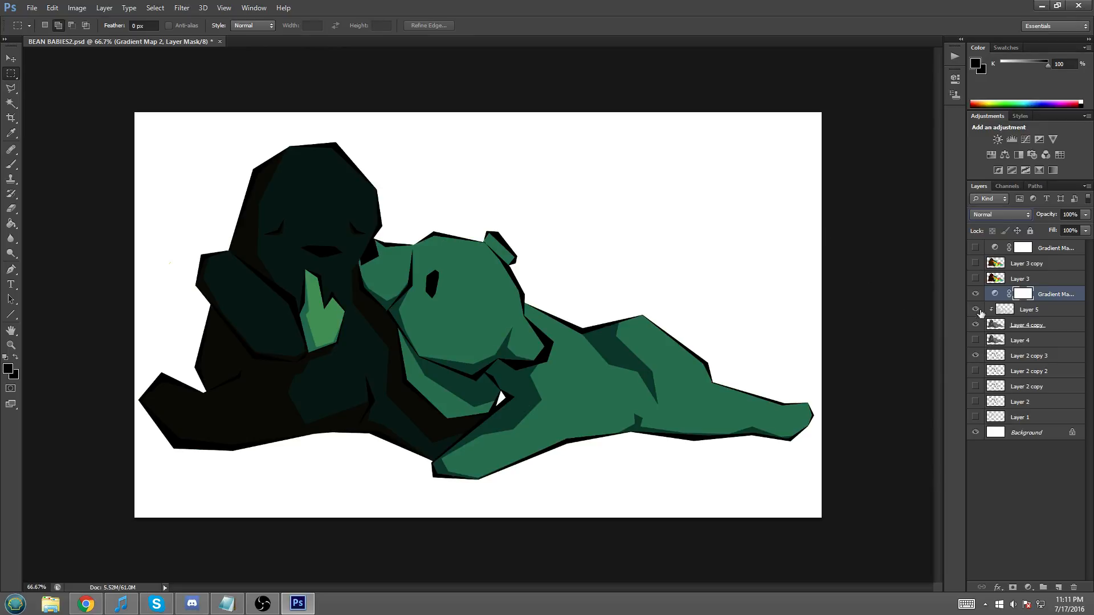
click(975, 294)
click(975, 310)
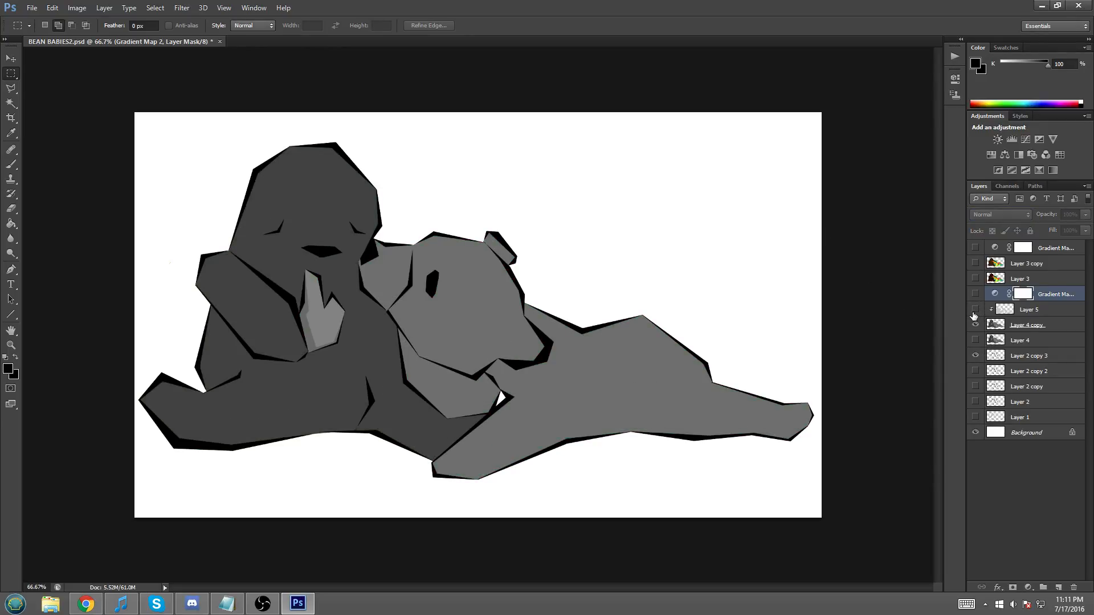
click(975, 309)
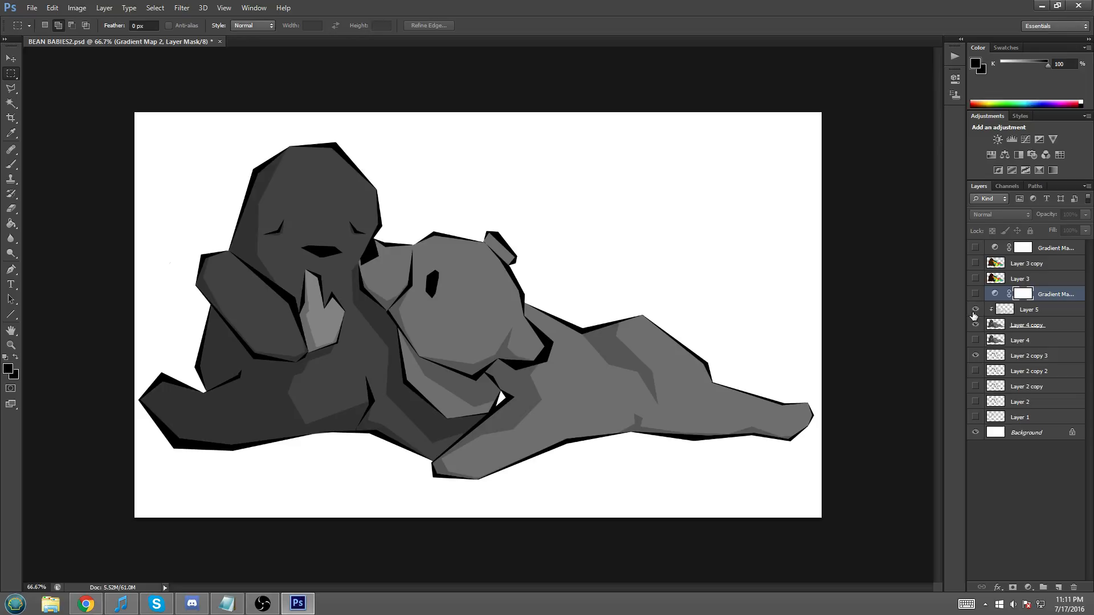
- Create a new layer directly above Layer 5 with the default settings
click(1057, 313)
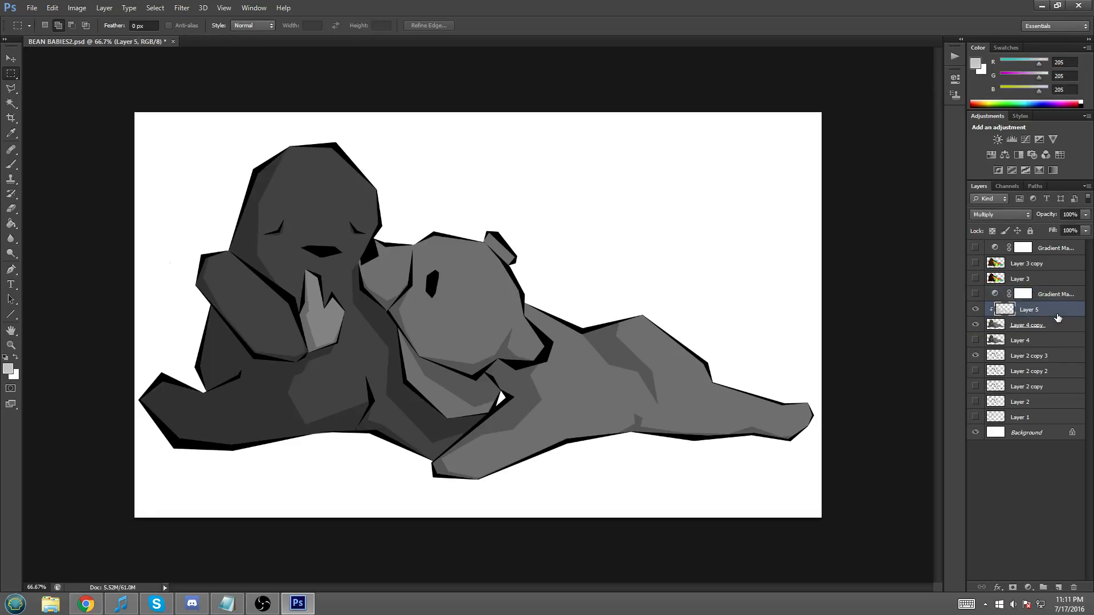
click(104, 8)
mouse_move(197, 21)
click(257, 20)
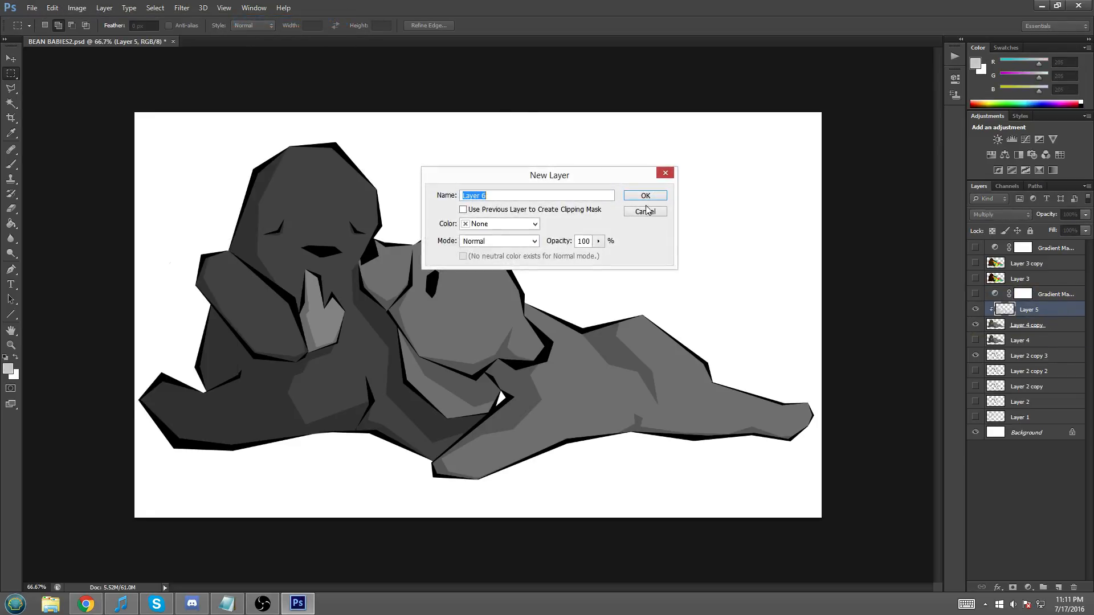
click(645, 196)
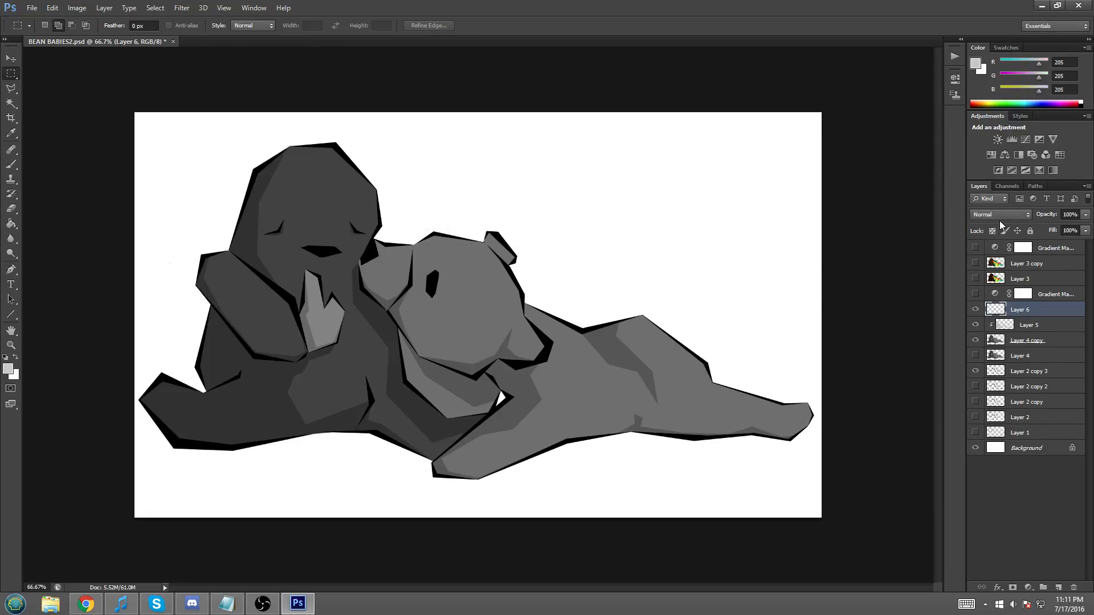
- Set Layer 6's blend mode to Lighten and make it a clipping mask on the layers below
click(1000, 216)
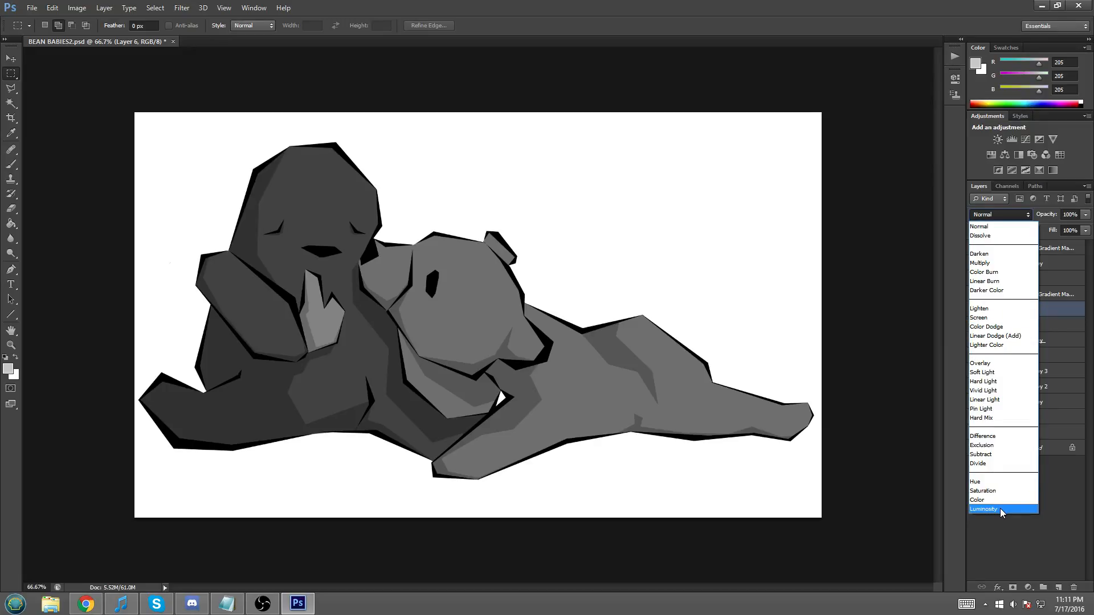
click(1030, 308)
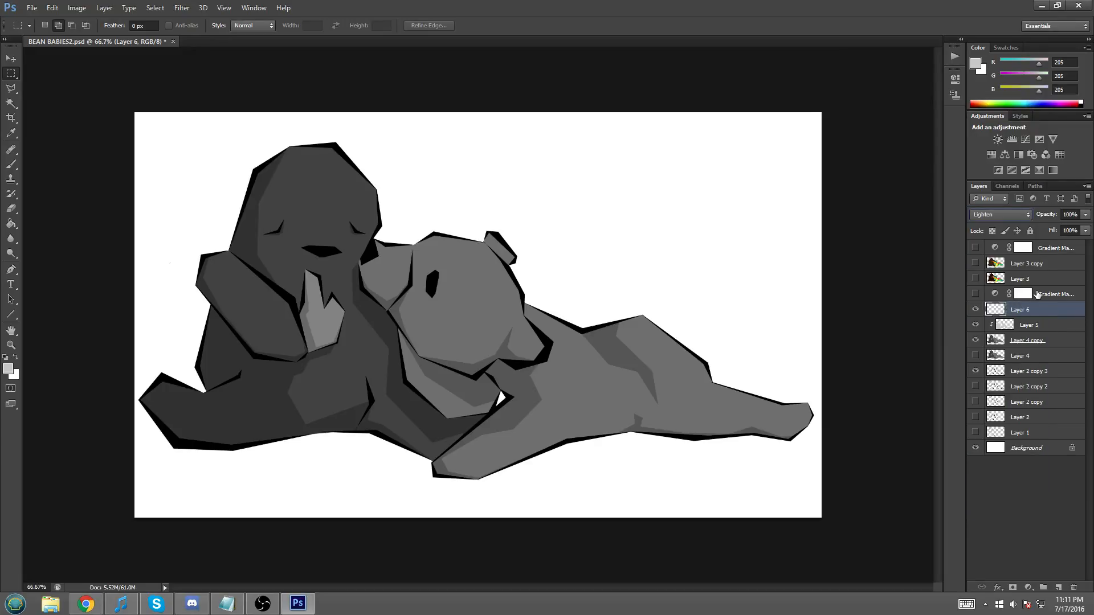
right_click(1039, 311)
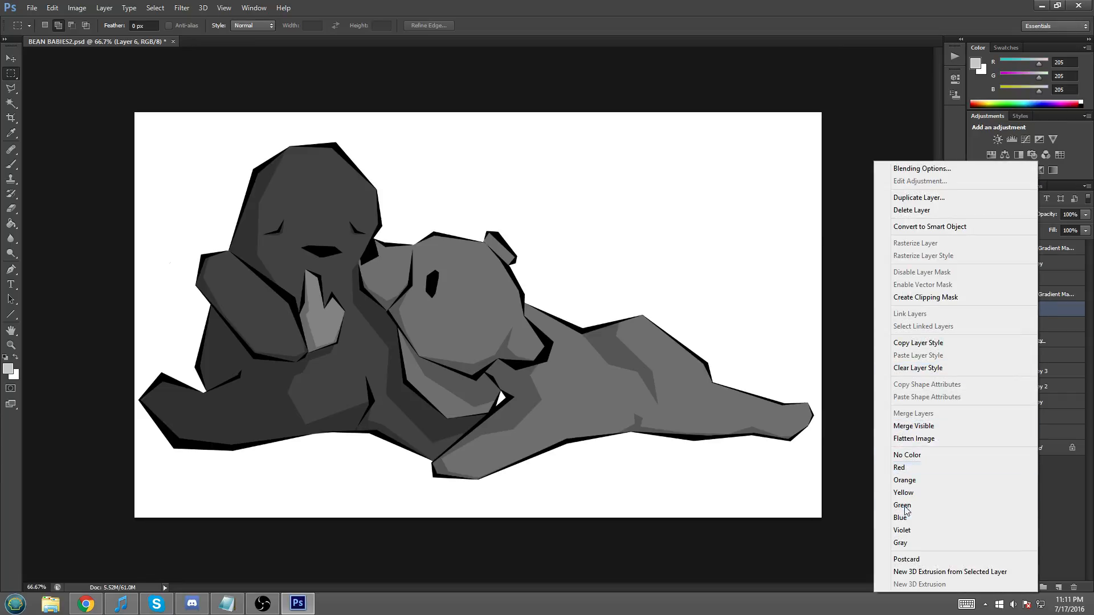
click(925, 296)
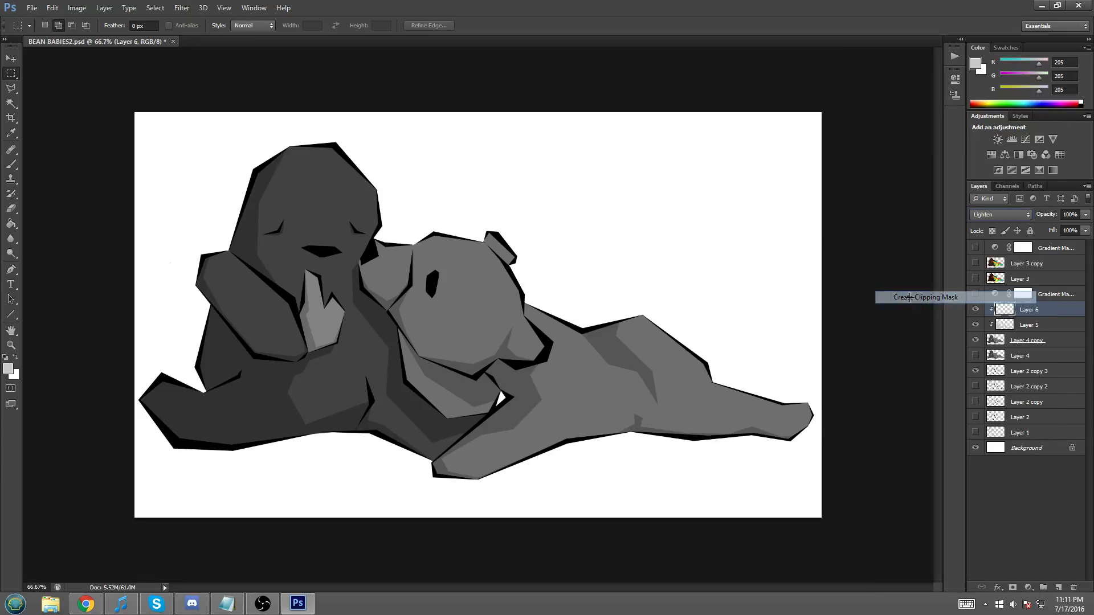
- Set the foreground color to light gray, RGB 224, 224, 224, and test it with a brush stroke, undoing the stroke
click(10, 164)
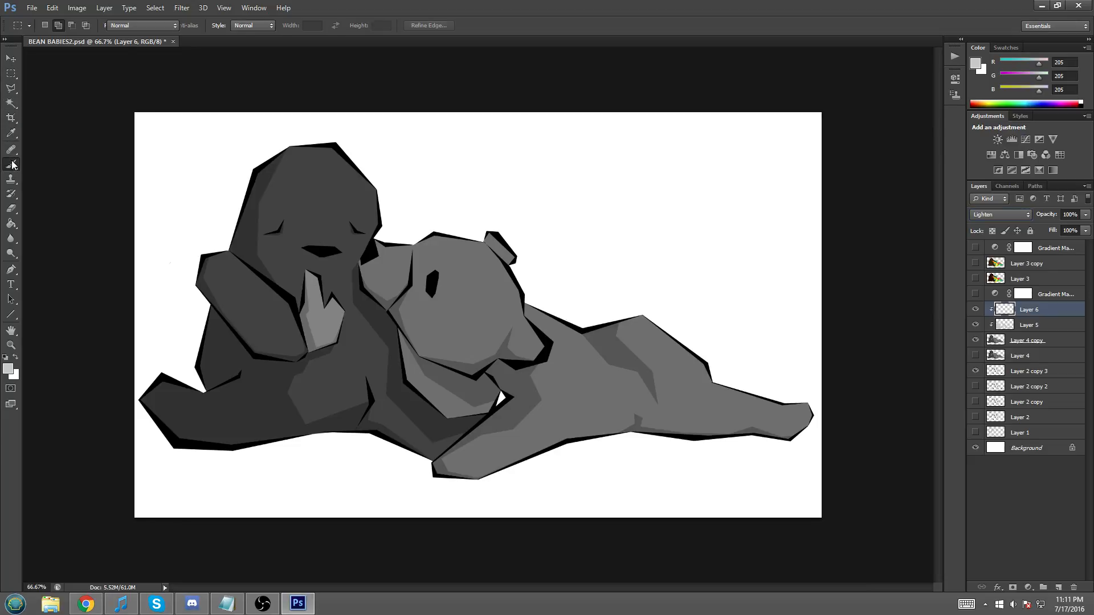
click(976, 63)
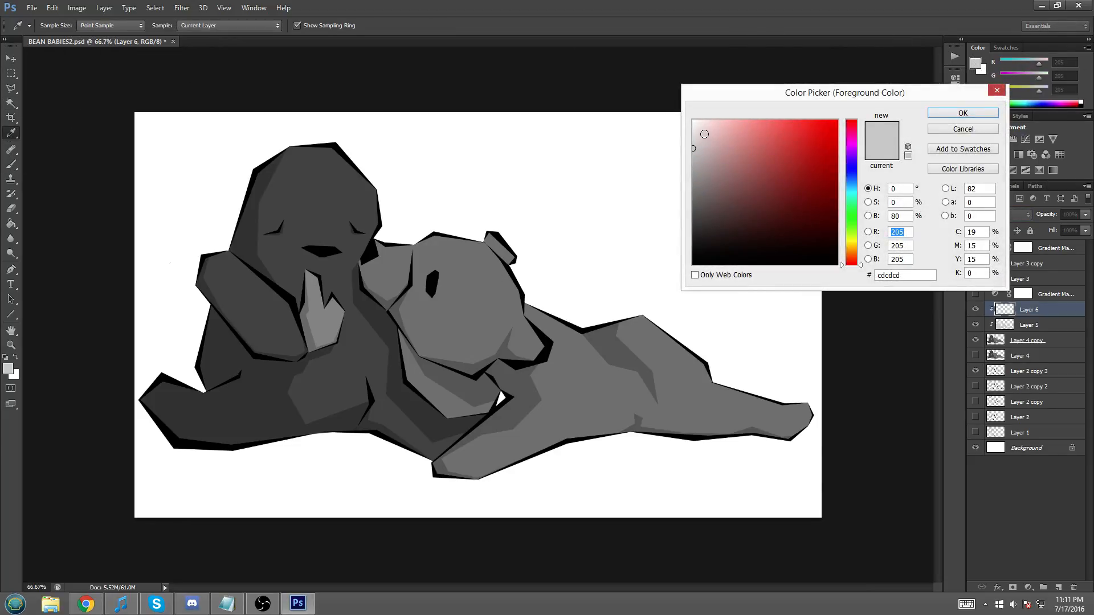
text(224)
click(932, 113)
mouse_move(536, 257)
mouse_down()
mouse_move(476, 268)
mouse_move(524, 253)
mouse_move(491, 226)
mouse_move(427, 229)
mouse_move(381, 264)
mouse_move(431, 368)
mouse_move(344, 199)
mouse_move(540, 316)
mouse_move(238, 353)
mouse_move(156, 182)
mouse_move(436, 142)
mouse_move(341, 183)
mouse_move(420, 344)
mouse_move(413, 239)
mouse_move(318, 453)
mouse_move(717, 427)
mouse_up()
key(ctrl+z)
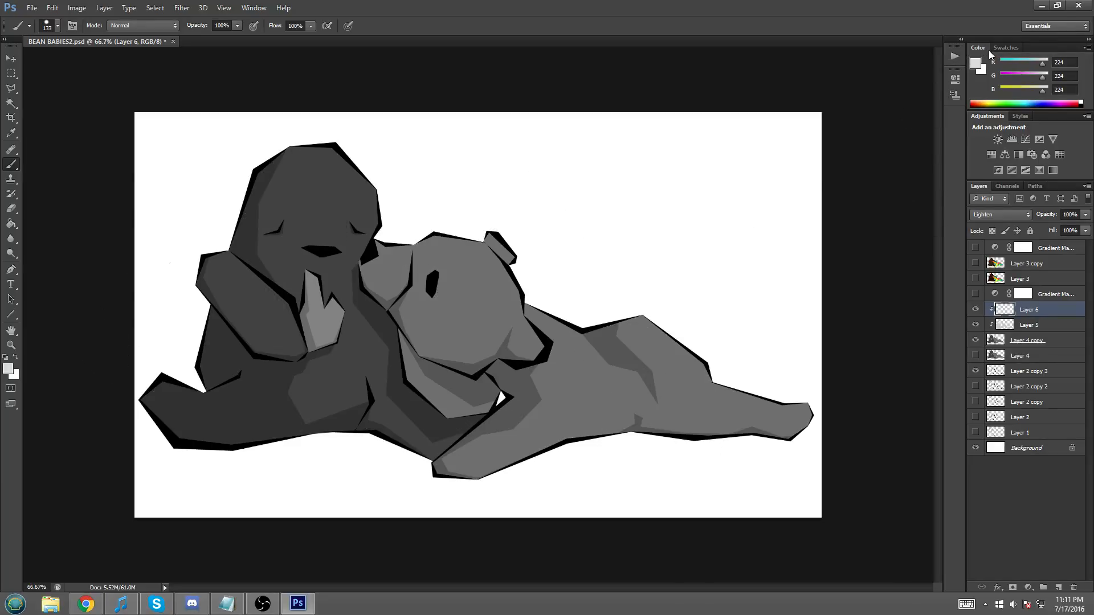
- Set Layer 6's blend mode to Normal and undo a test brush stroke over the bear
key(ctrl+1)
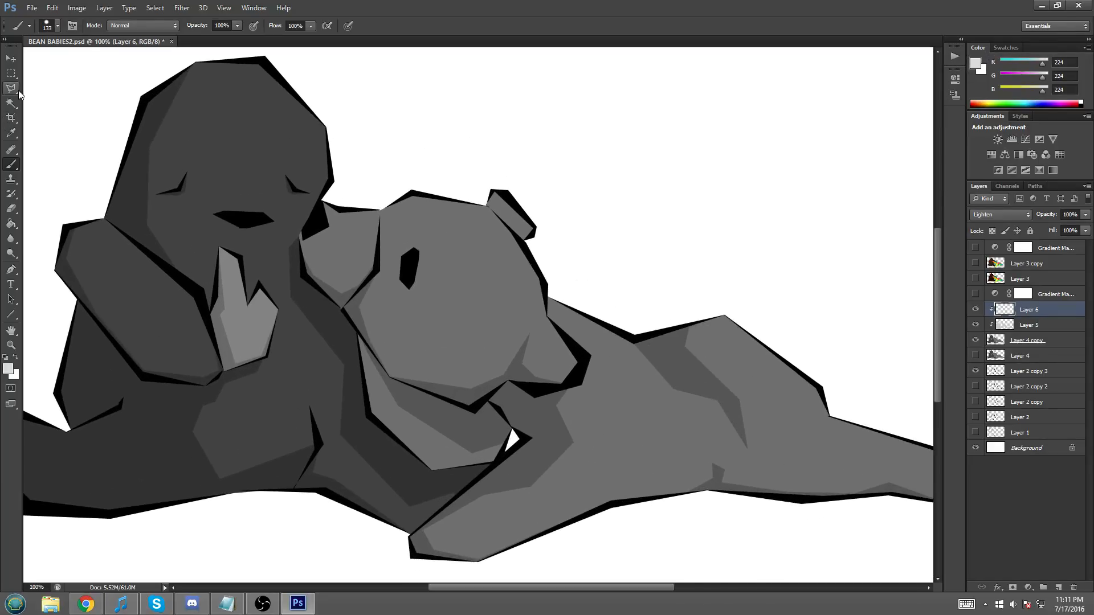
click(1000, 216)
click(988, 229)
mouse_move(513, 240)
mouse_down()
mouse_move(461, 255)
mouse_move(590, 239)
mouse_move(500, 319)
mouse_move(653, 235)
mouse_up()
key(ctrl+z)
- Lower Layer 6's opacity to 25% and undo a test brush stroke across the bear's head
click(10, 88)
mouse_move(582, 588)
mouse_down()
mouse_move(541, 586)
mouse_move(570, 586)
mouse_up()
click(1085, 214)
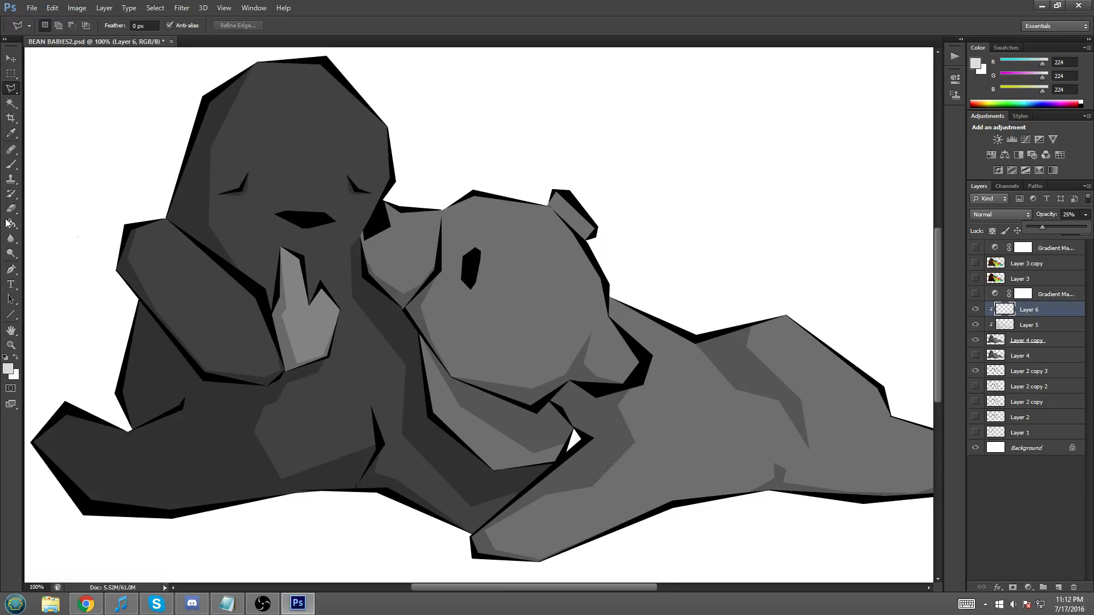
click(12, 165)
mouse_move(464, 269)
mouse_down()
mouse_move(501, 190)
mouse_move(593, 223)
mouse_up()
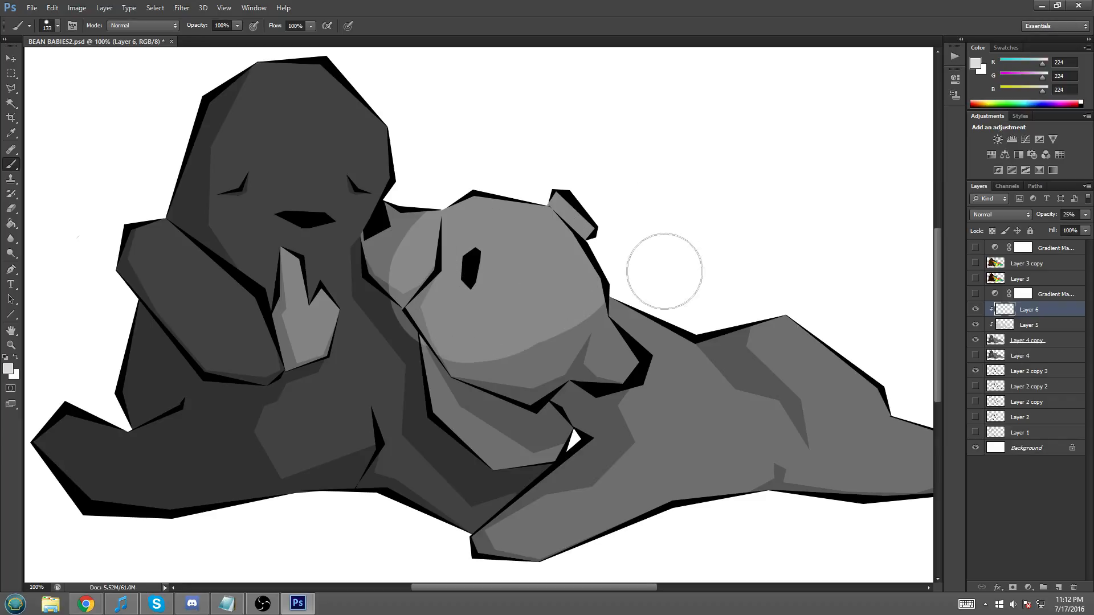
key(ctrl+z)
- Outline an angular highlight on the bear's lower face with the Polygonal Lasso, fill it with the light gray and deselect
click(11, 88)
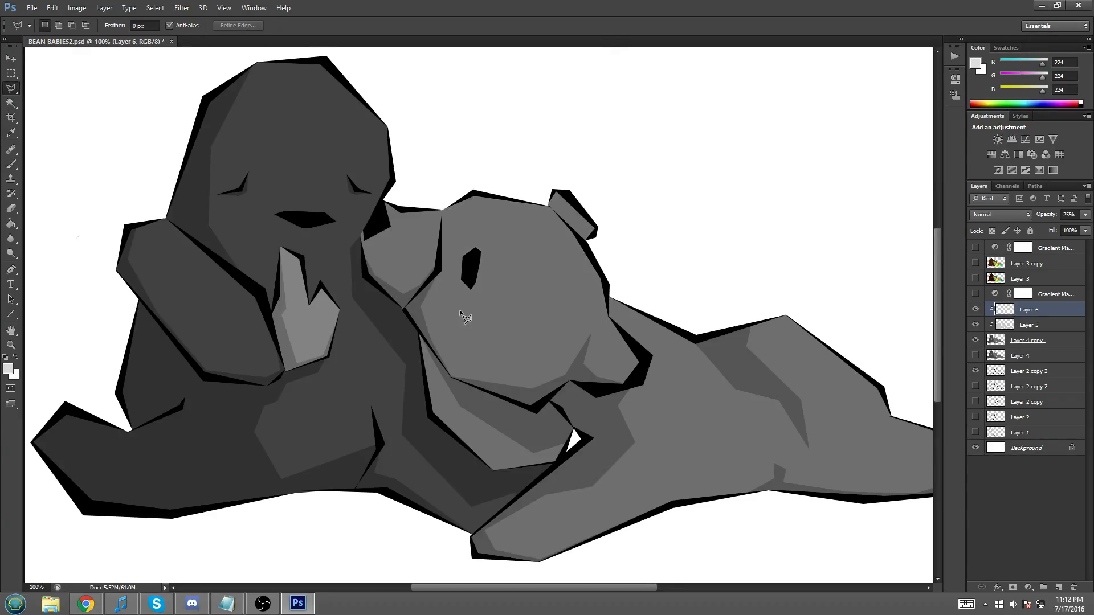
click(497, 291)
click(448, 338)
click(460, 313)
right_click(490, 326)
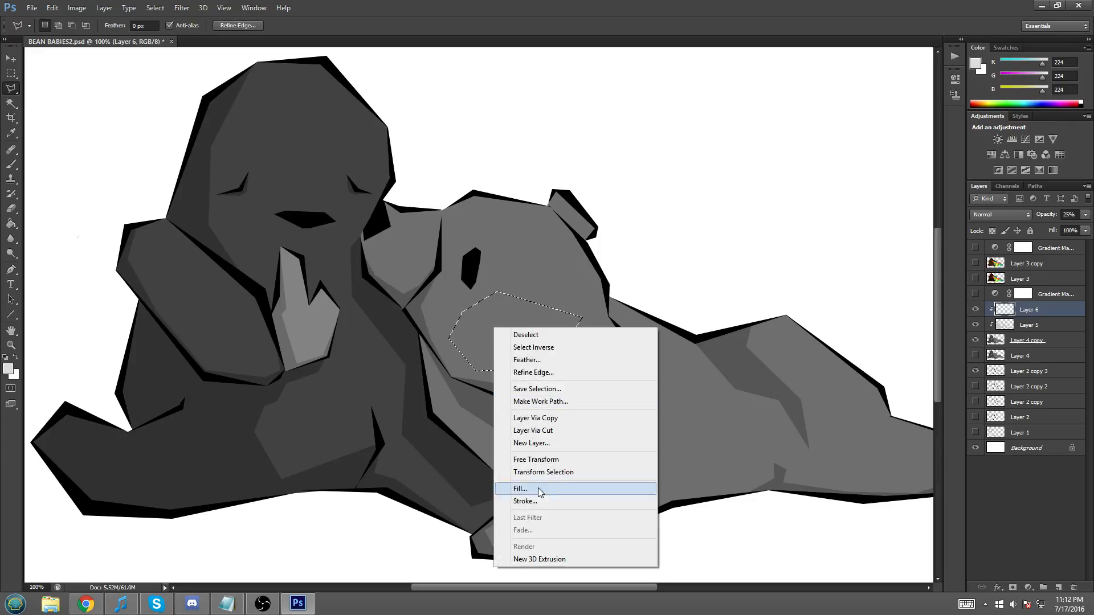
click(537, 487)
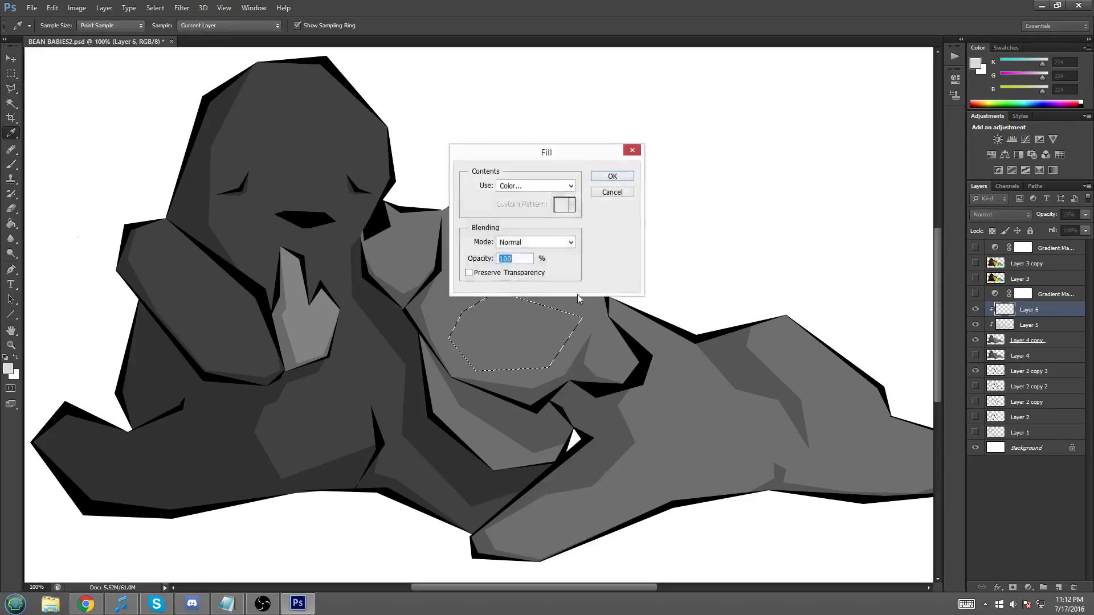
click(597, 177)
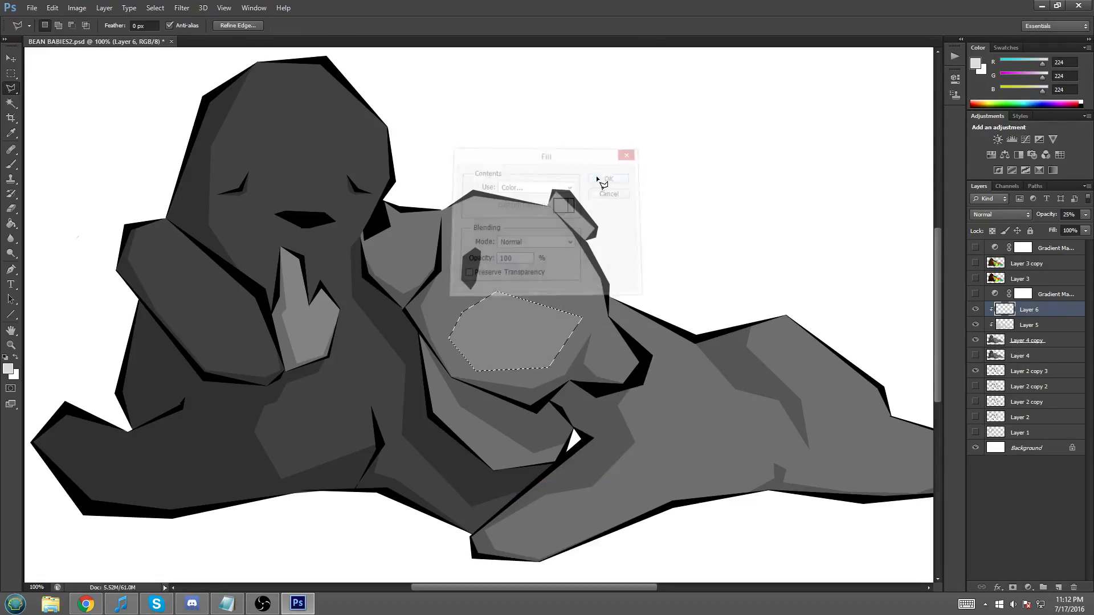
click(11, 74)
right_click(459, 227)
click(468, 234)
- Outline a polygonal highlight inside the bear's ear nearest the dark figure and fill it with the light gray
key(l)
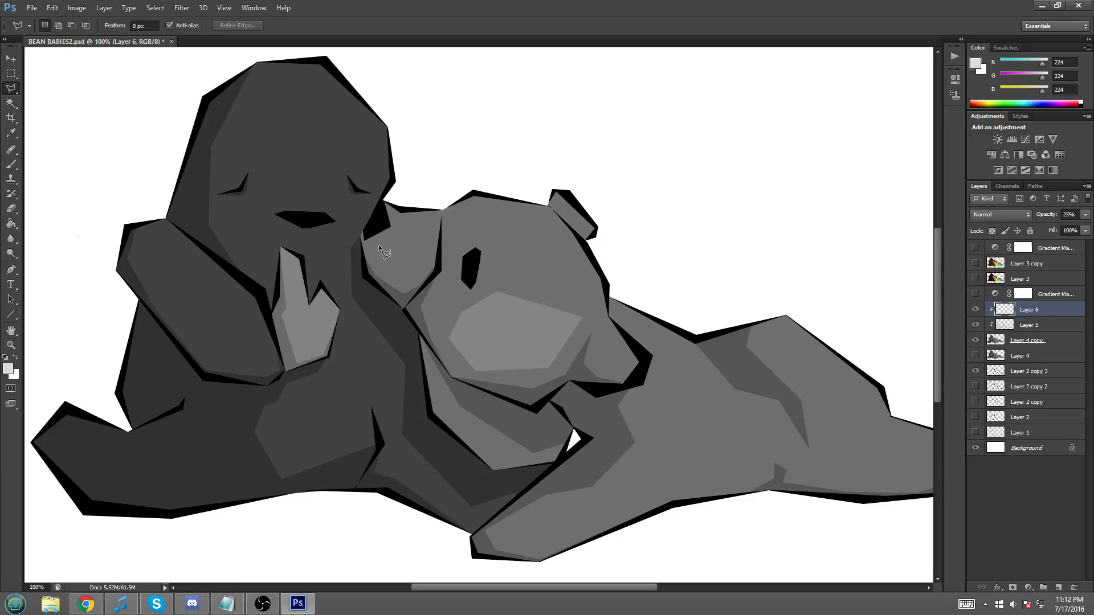
click(431, 221)
double_click(377, 249)
right_click(398, 252)
click(445, 419)
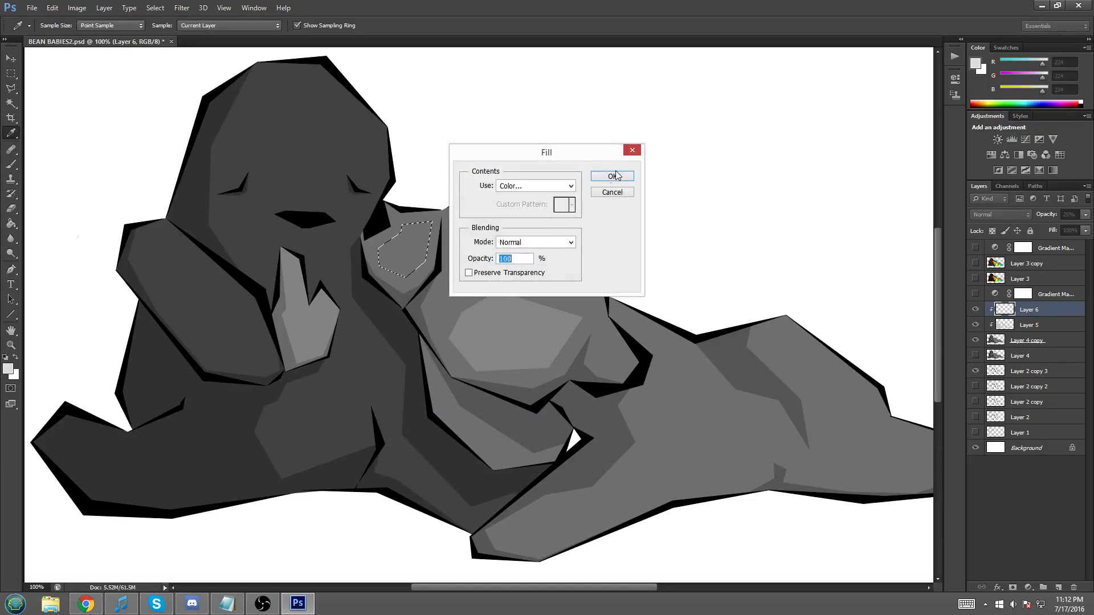
click(608, 178)
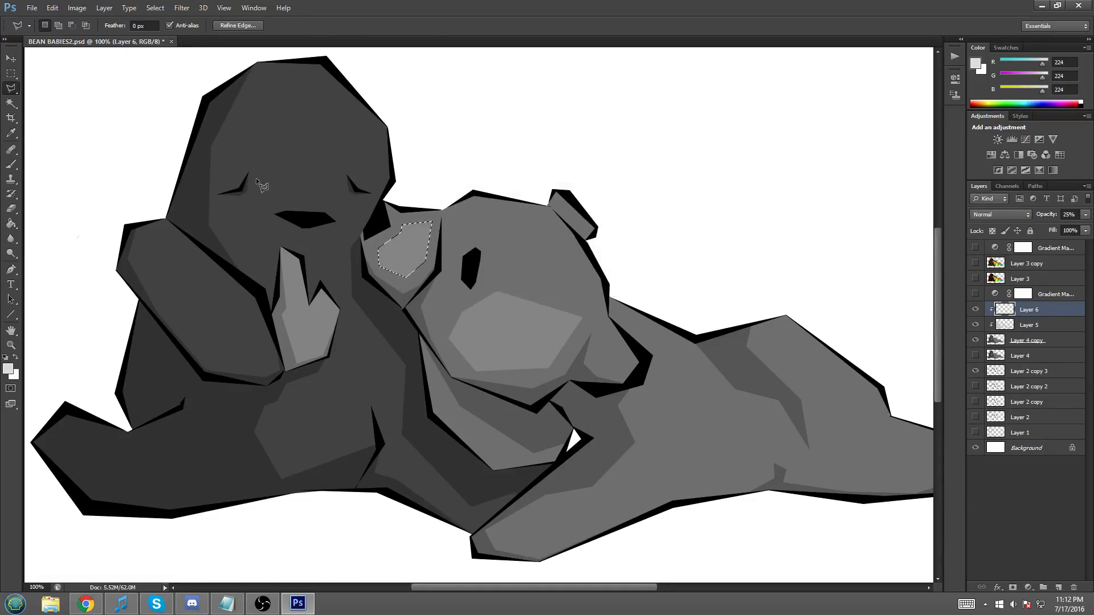
- Outline a polygonal highlight on the bear's upper head beside the eye, fill it with the light gray and deselect
click(479, 214)
click(501, 251)
click(536, 212)
click(482, 216)
right_click(520, 237)
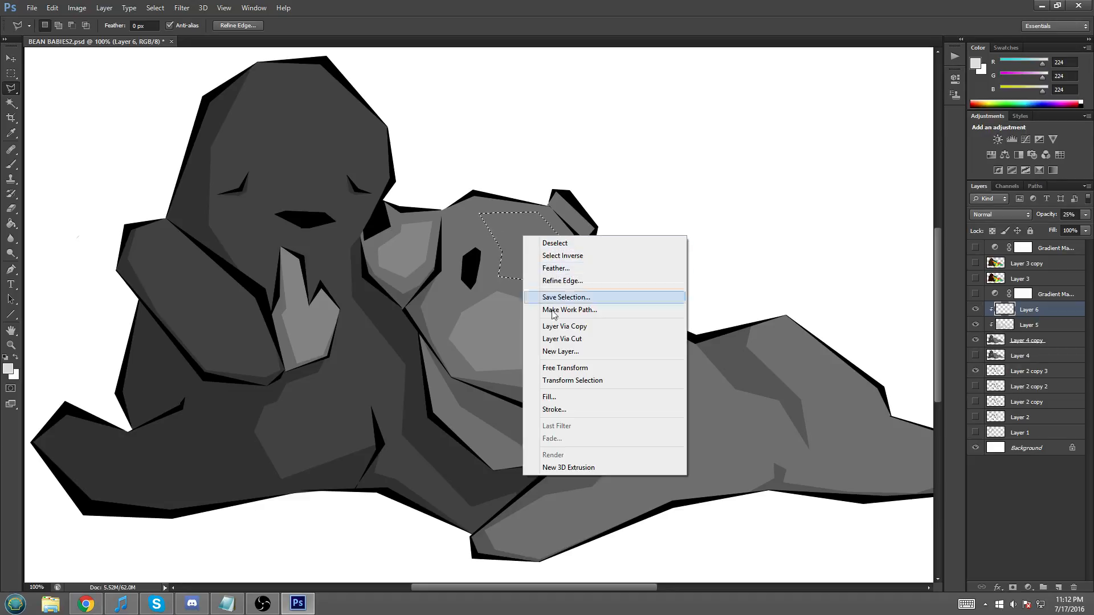
click(544, 463)
click(612, 176)
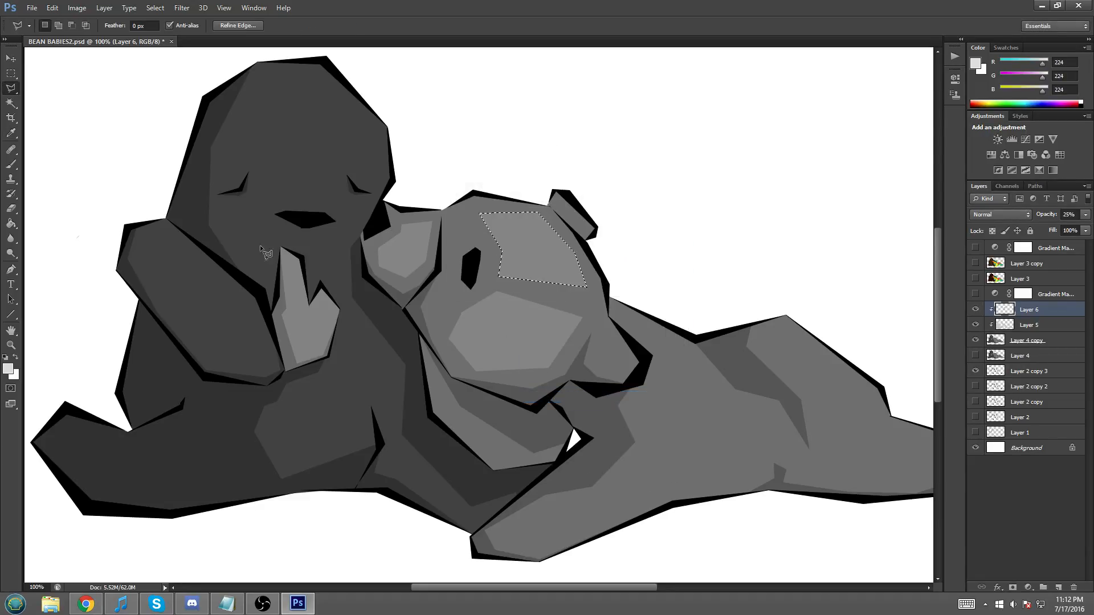
key(m)
right_click(676, 263)
click(693, 271)
key(ctrl+minus)
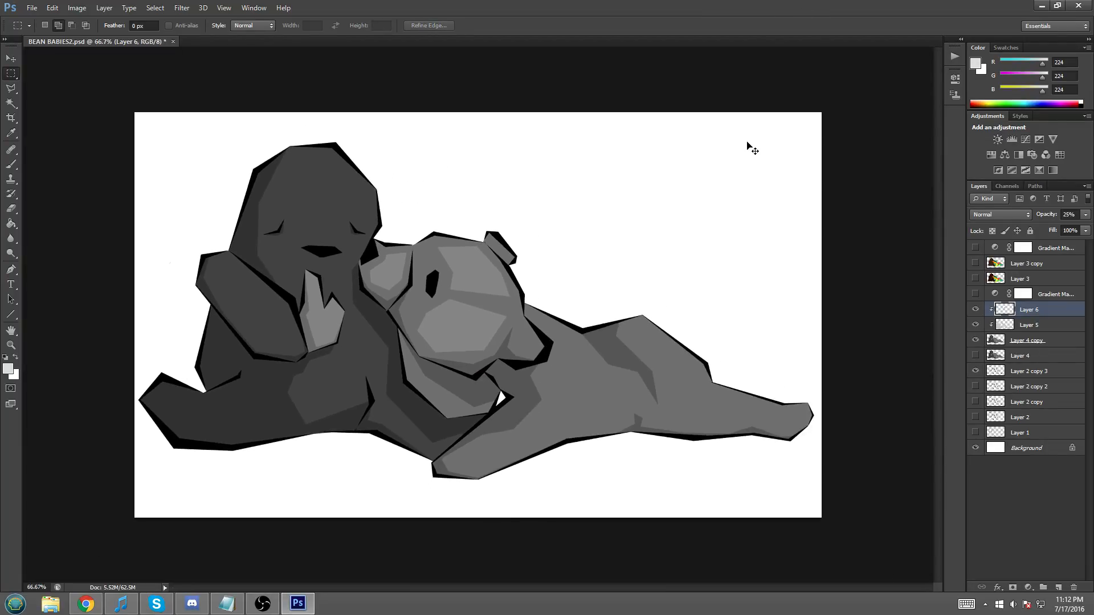
- Outline a long tapered highlight on the bear's outstretched front limb, fill it with the light gray and deselect
key(ctrl+plus)
click(11, 89)
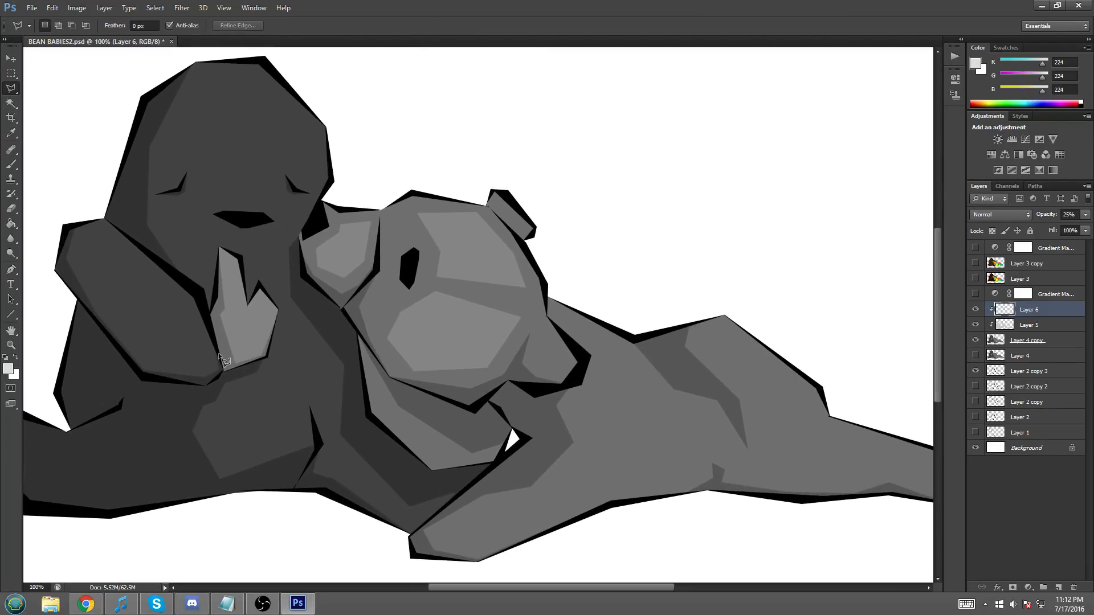
scroll(392, 571, down, 2)
mouse_move(437, 589)
mouse_down()
mouse_move(463, 588)
mouse_move(440, 590)
mouse_up()
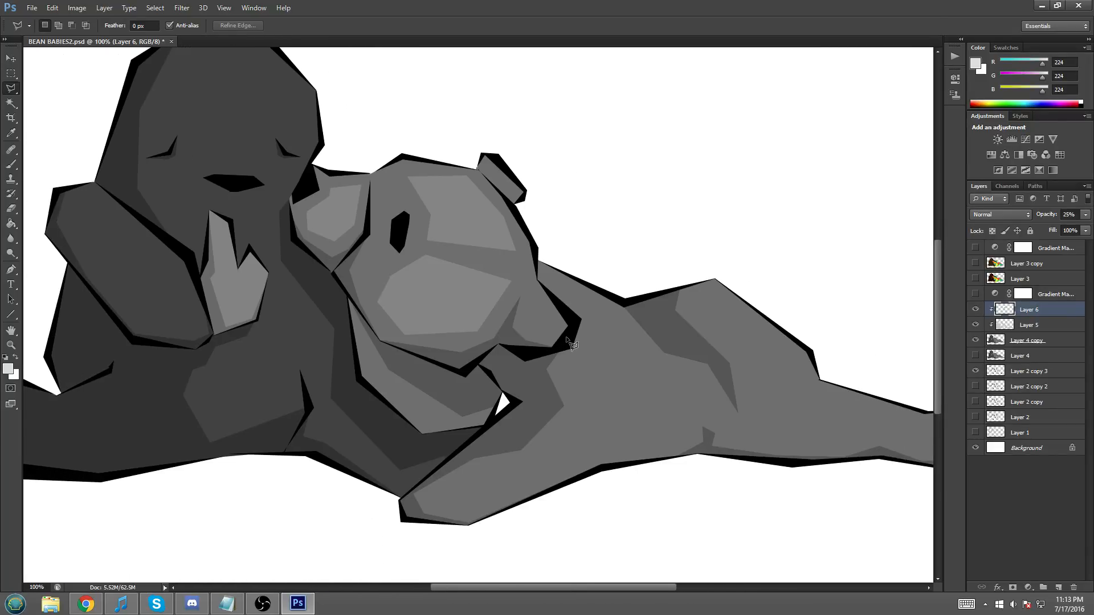
click(440, 494)
click(439, 495)
right_click(451, 511)
click(493, 417)
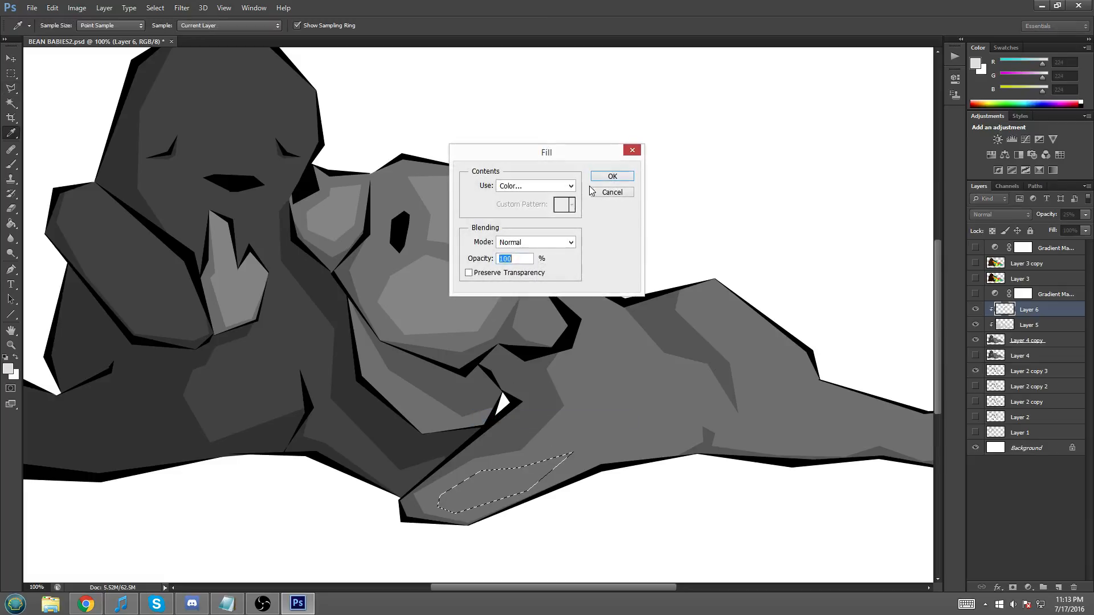
click(616, 183)
click(12, 76)
right_click(550, 255)
click(578, 265)
- Select the gap between the bear's two head highlights with the Polygonal Lasso, fill it with the light gray and deselect
drag(554, 587, 575, 588)
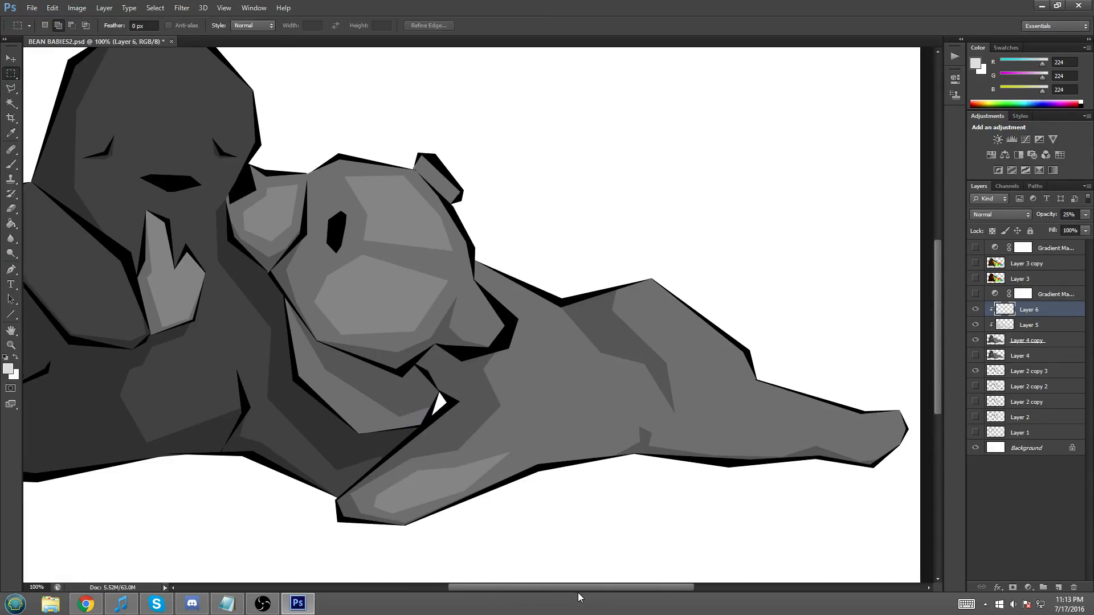
click(11, 88)
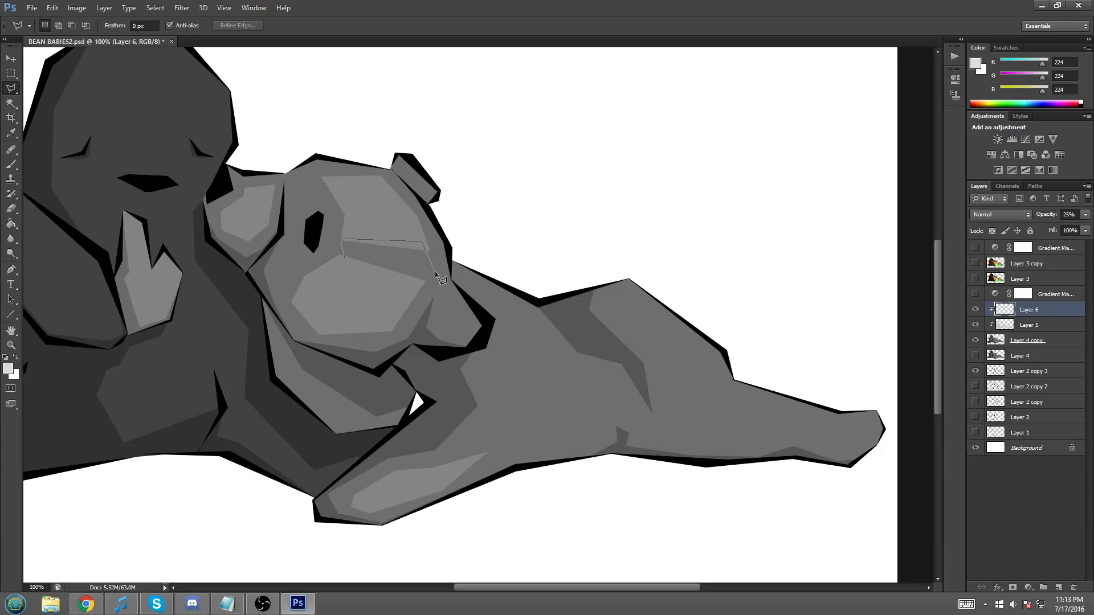
double_click(350, 263)
right_click(358, 259)
click(393, 418)
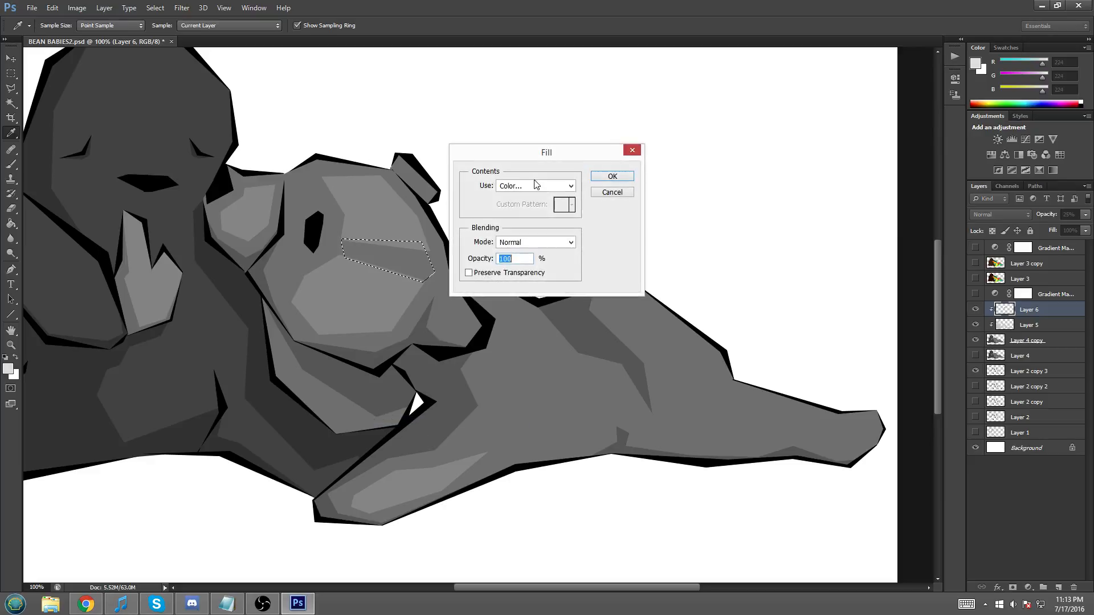
click(612, 176)
click(10, 75)
right_click(366, 220)
click(414, 221)
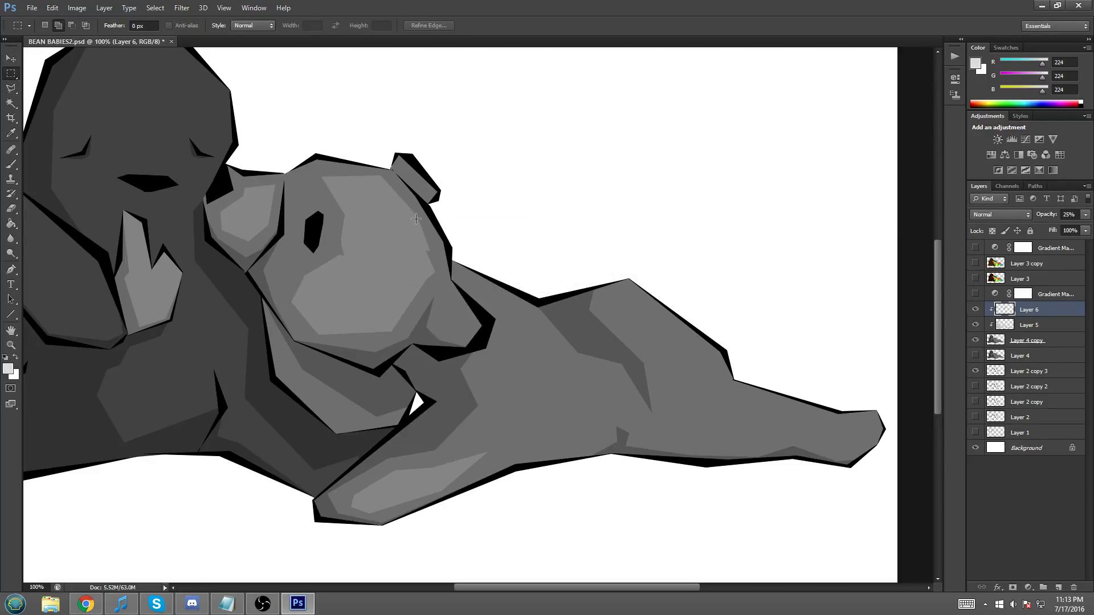
- Lasso the uneven edges of the bear's head highlight beside the eye and along the outer side, clear them and deselect
key(ctrl+minus)
key(ctrl+plus)
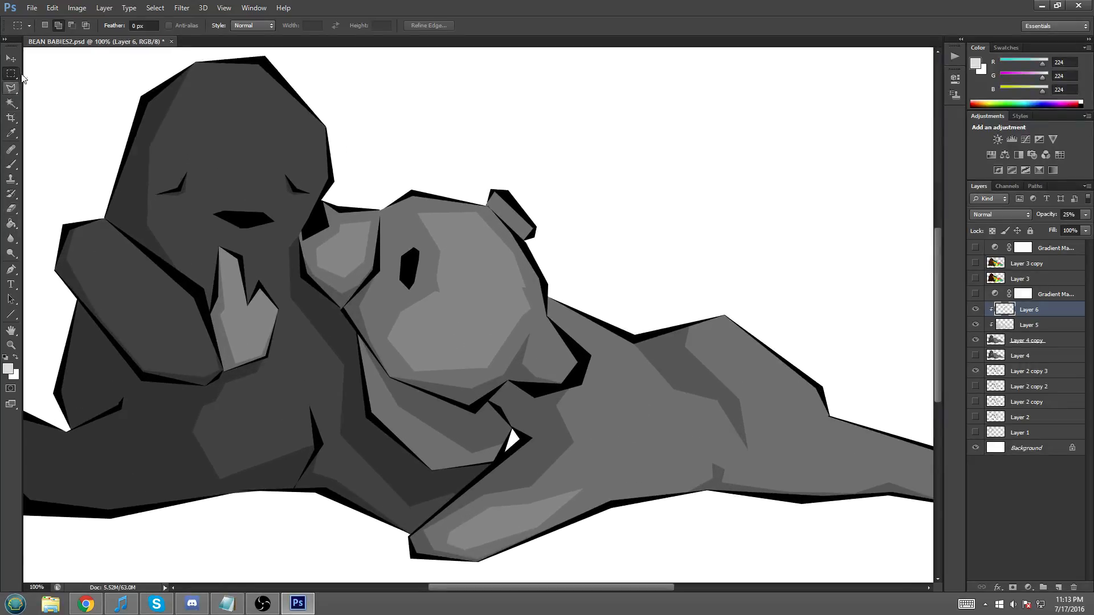
click(11, 88)
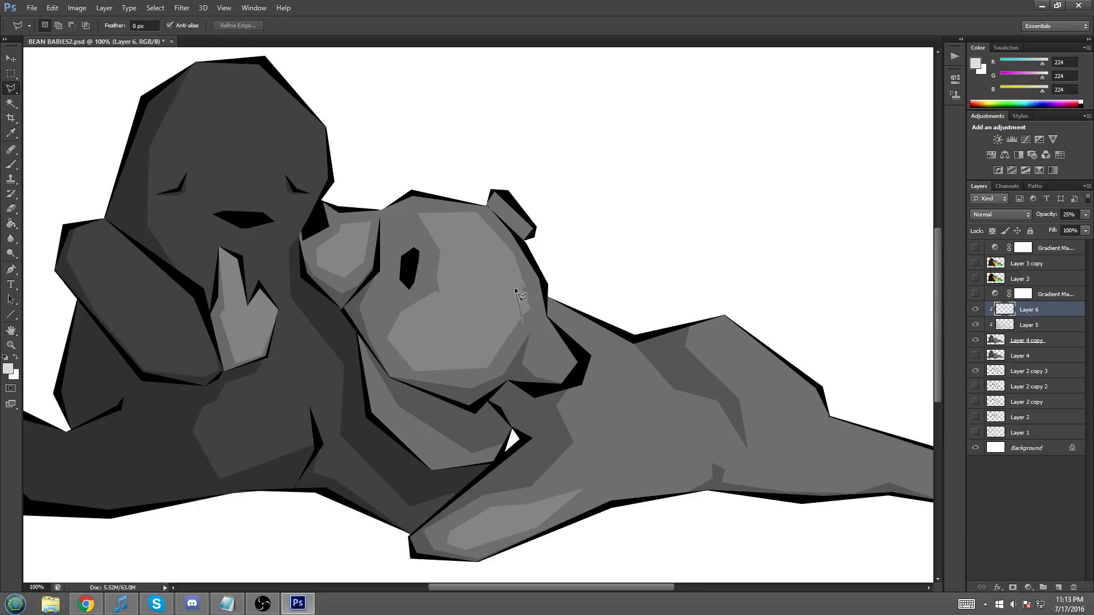
click(509, 242)
click(444, 167)
click(448, 295)
click(415, 267)
click(395, 158)
click(514, 138)
click(565, 291)
click(524, 323)
key(m)
right_click(434, 229)
click(456, 237)
key(ctrl+minus)
key(ctrl+minus)
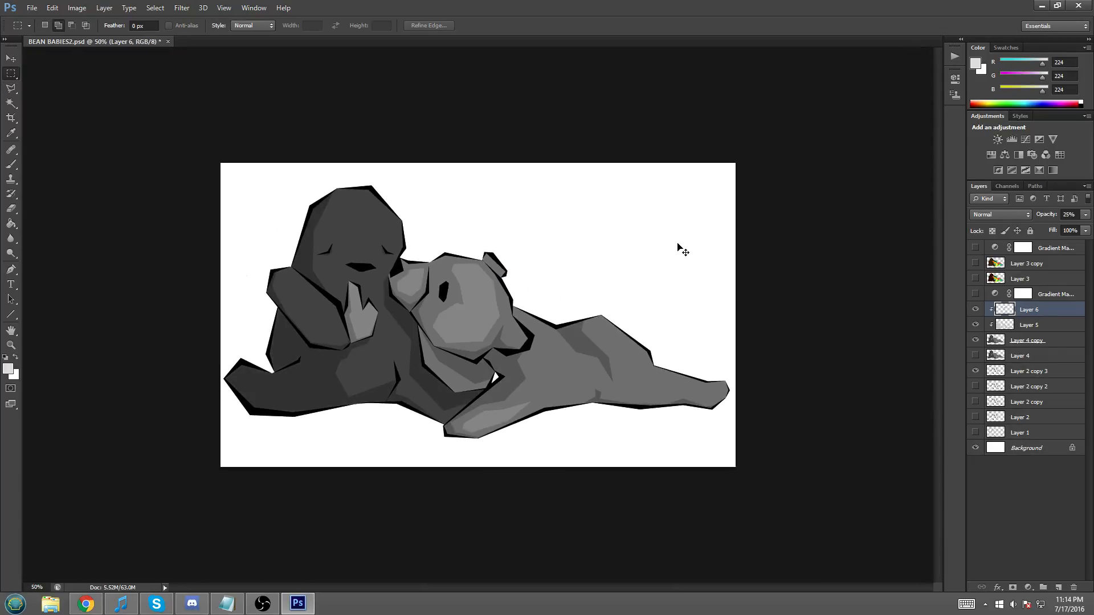
- Outline a polygonal highlight on the bear's muzzle with the Polygonal Lasso, fill it with the light gray and deselect
key(ctrl+plus)
key(l)
key(ctrl+plus)
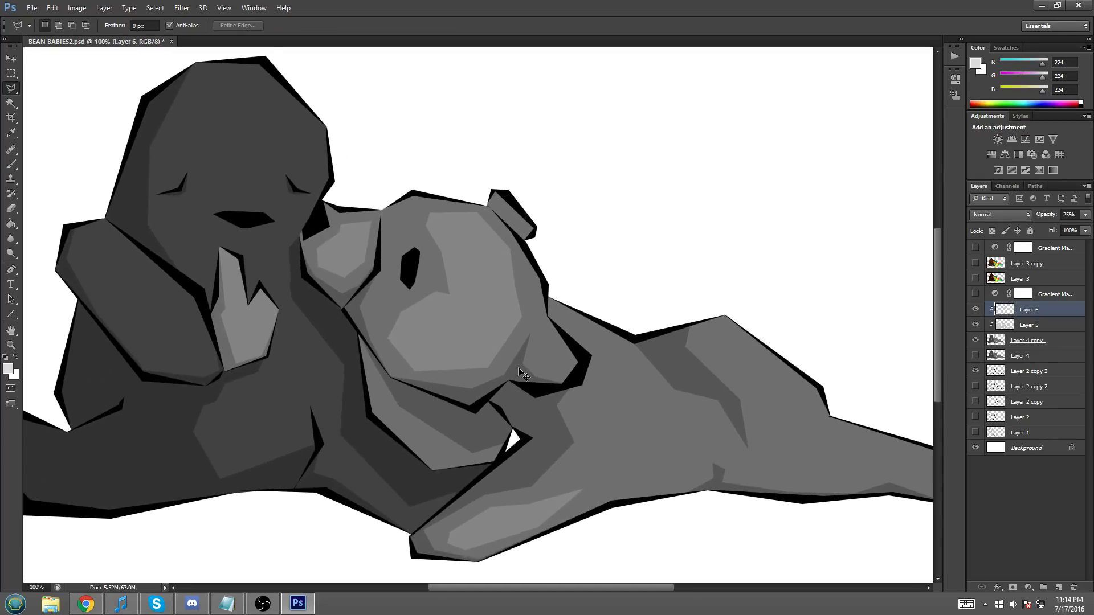
key(ctrl+plus)
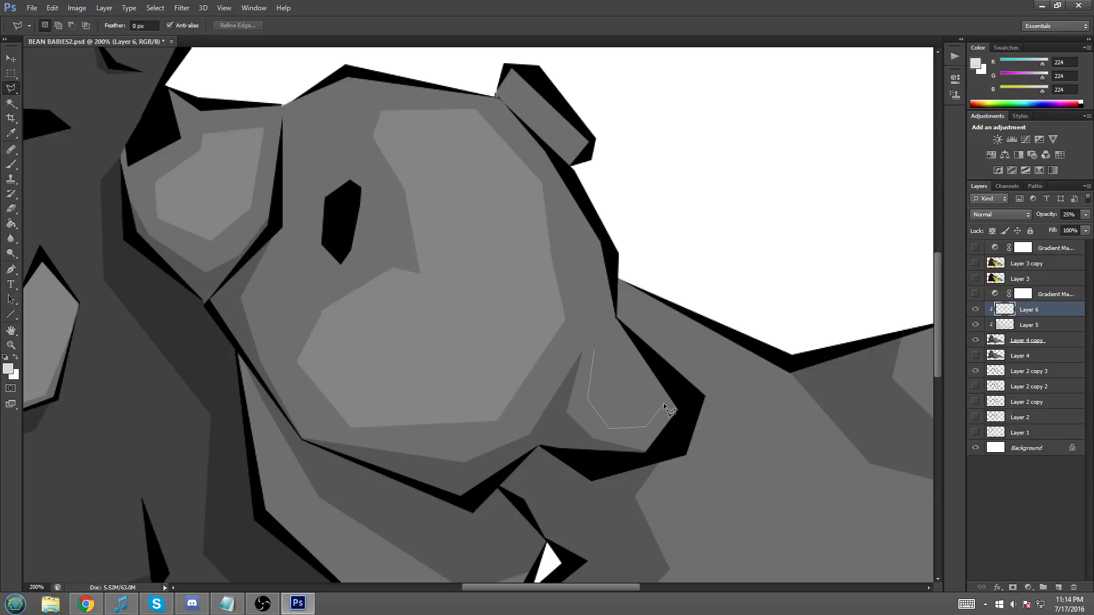
double_click(594, 347)
right_click(617, 372)
click(638, 290)
click(605, 176)
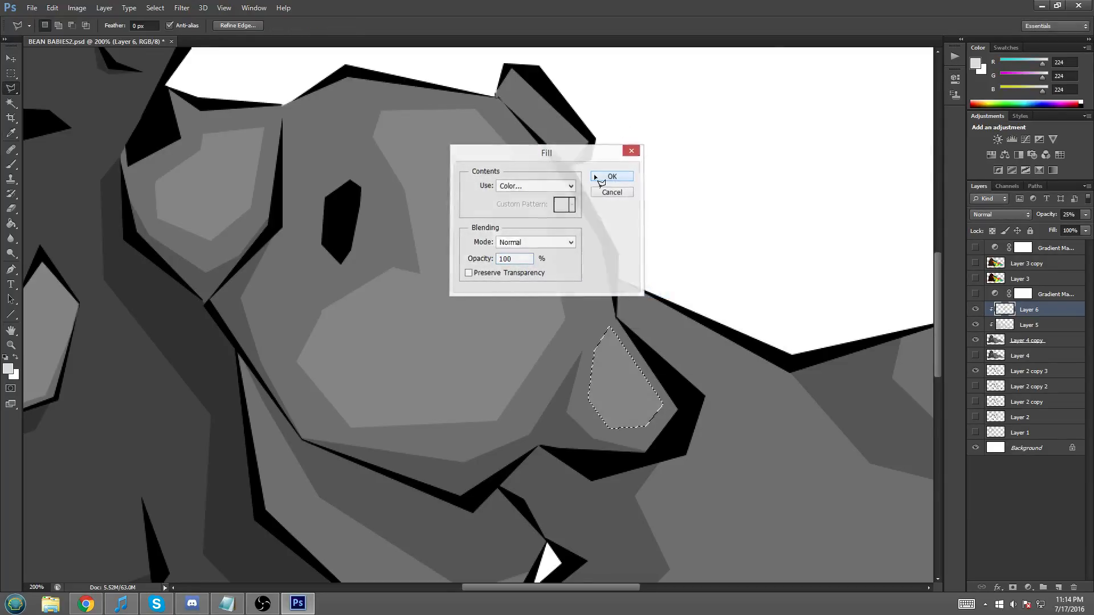
key(ctrl+minus)
key(ctrl+minus)
key(ctrl+d)
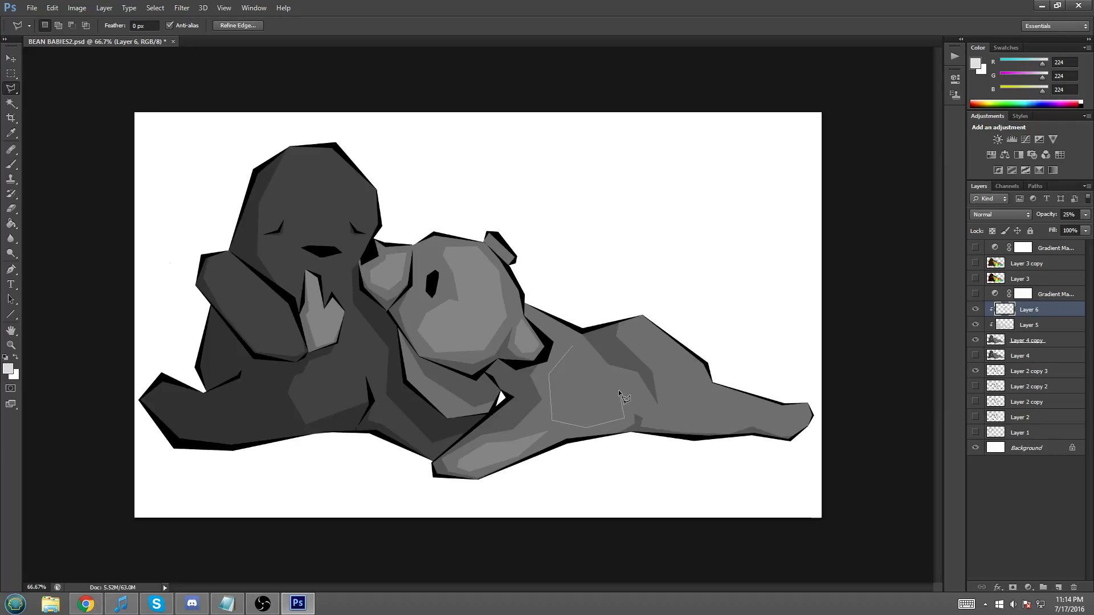
- Outline an angular highlight on the bear's torso behind the muzzle and fill it with the light gray
double_click(592, 375)
right_click(578, 389)
click(606, 310)
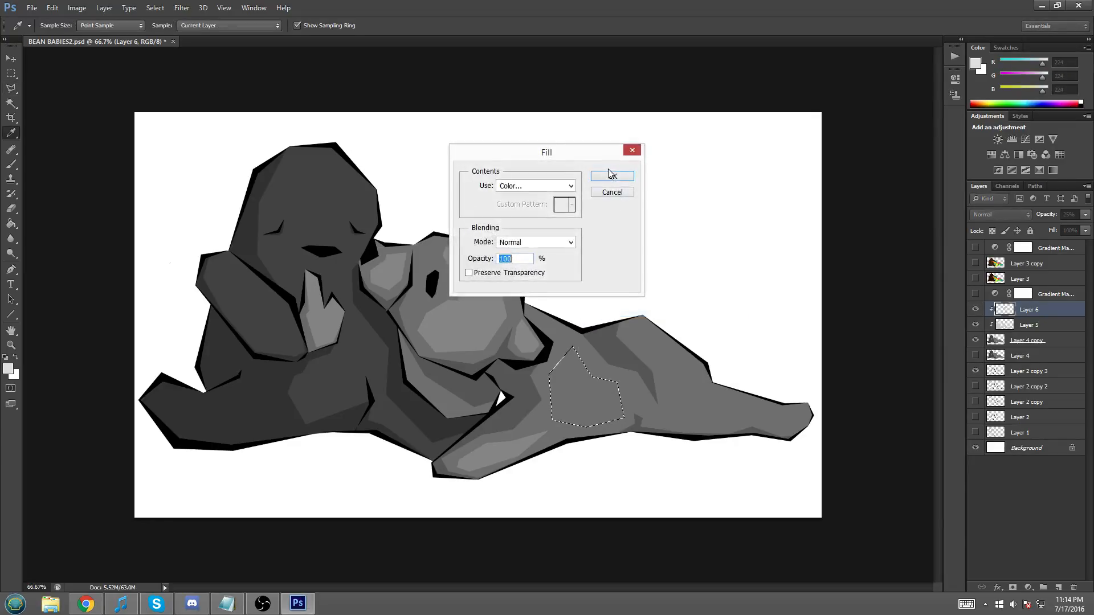
click(612, 175)
- Outline a long angular highlight from the bear's hip along the upper hind leg, fill it with the light gray and deselect
click(634, 323)
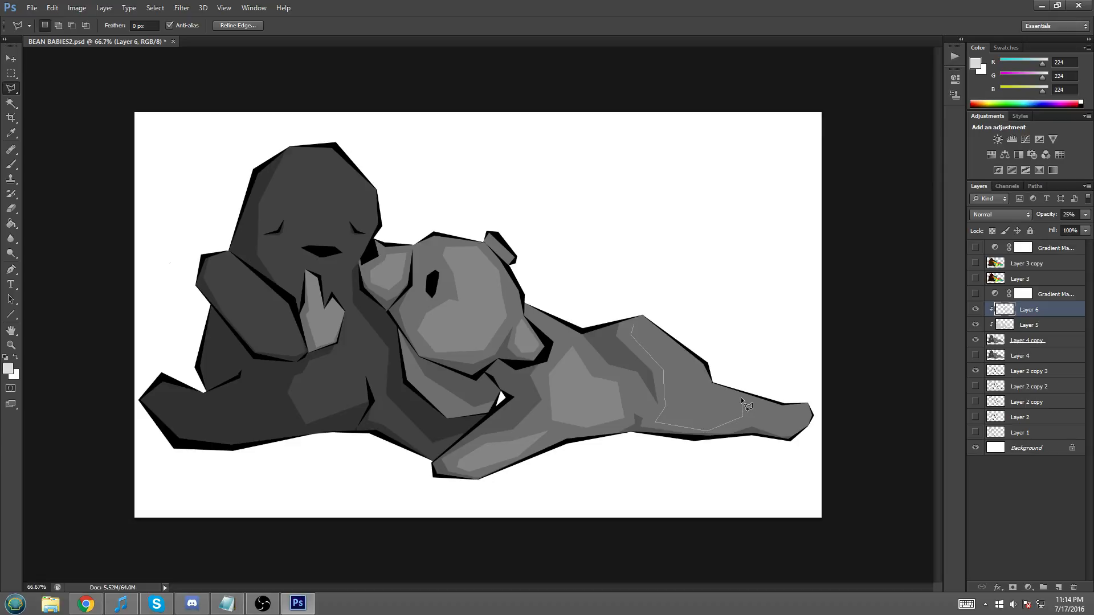
click(708, 390)
click(634, 322)
right_click(693, 377)
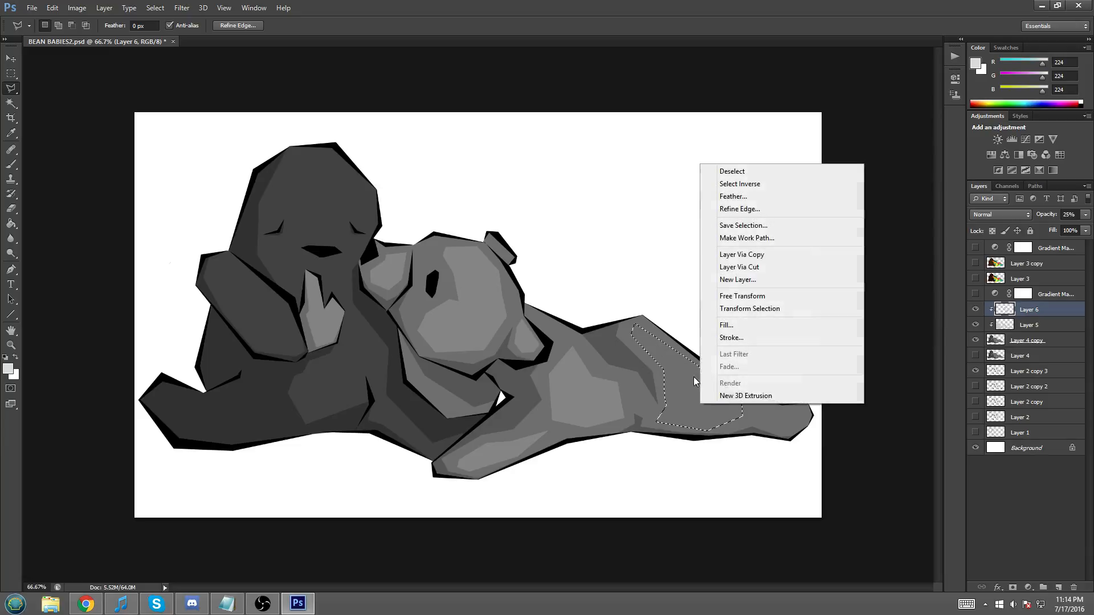
click(720, 328)
click(616, 176)
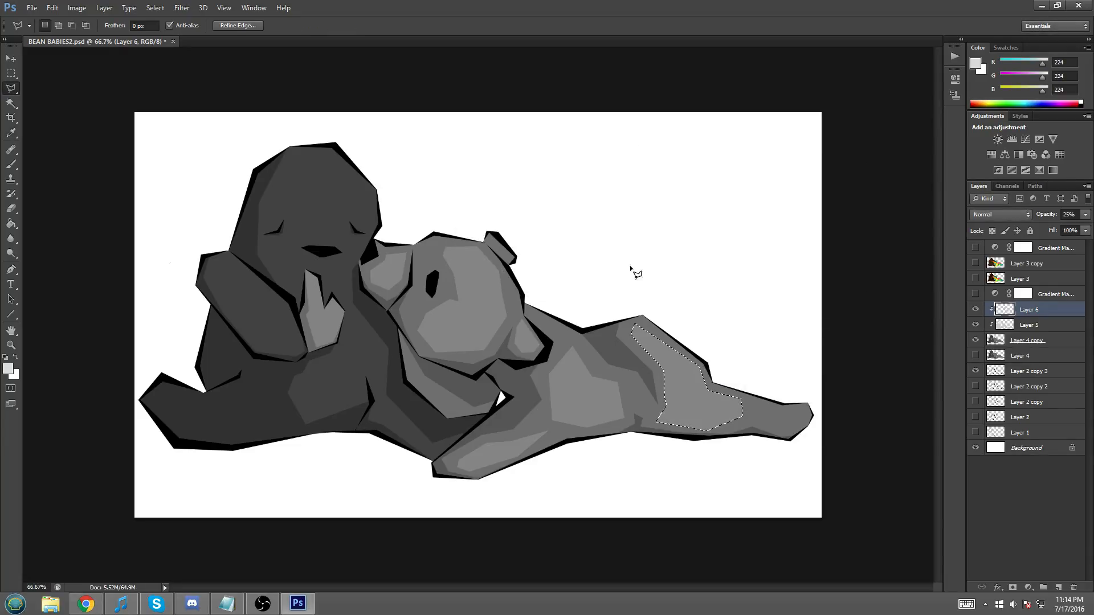
key(ctrl+d)
- Outline a small polygonal highlight on the bear's hind foot and fill it with the light gray
click(778, 432)
click(791, 432)
click(753, 403)
right_click(764, 418)
click(782, 338)
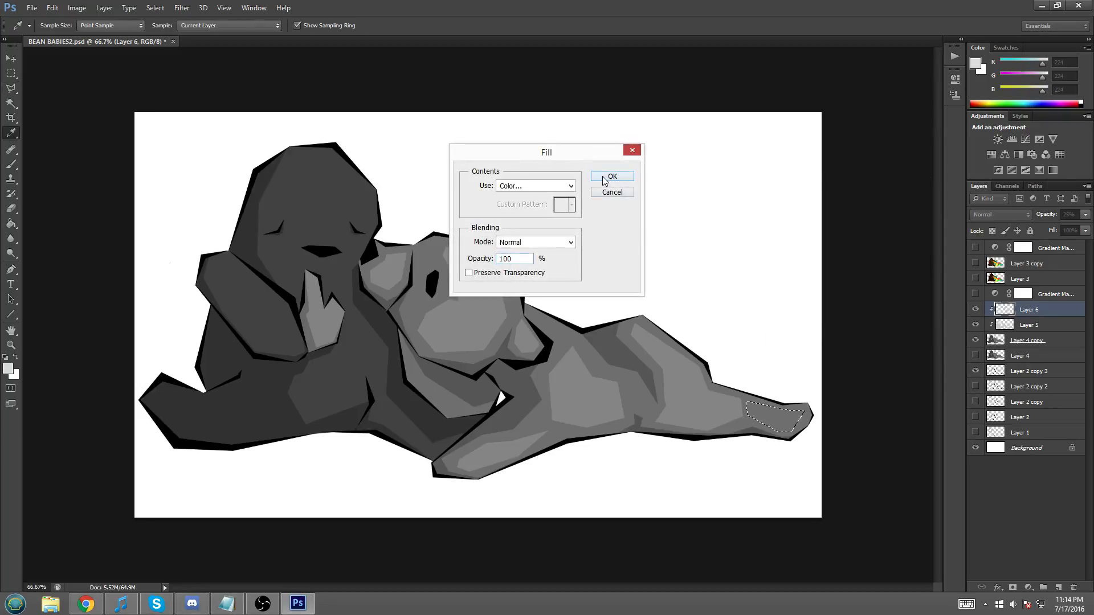
click(609, 178)
- Preview the artwork with the lower Gradient Map layer shown, hide it again and clear the foot selection
click(975, 295)
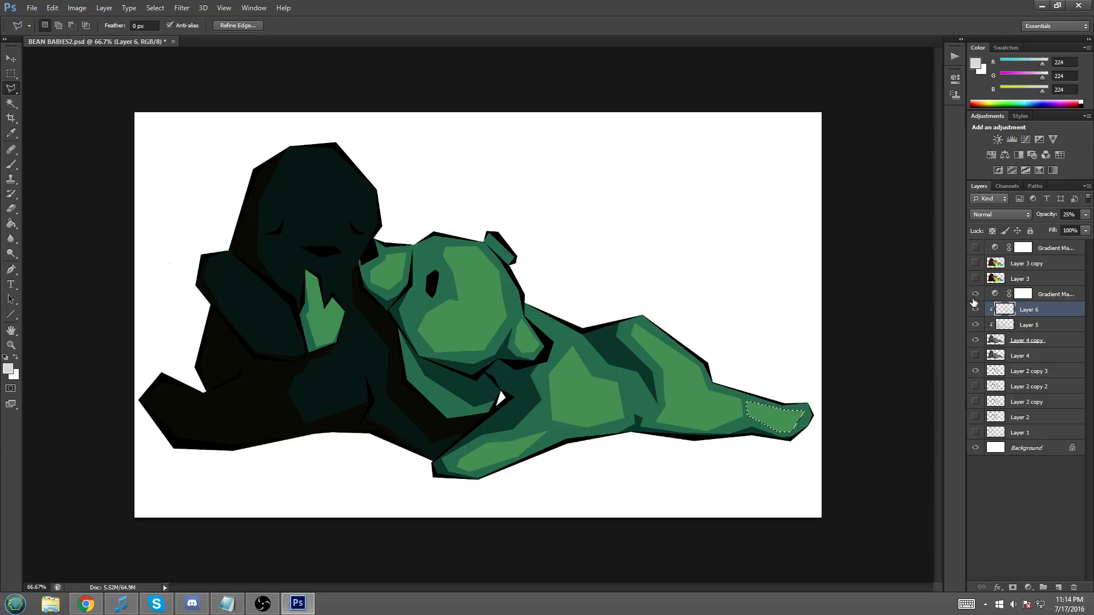
click(975, 294)
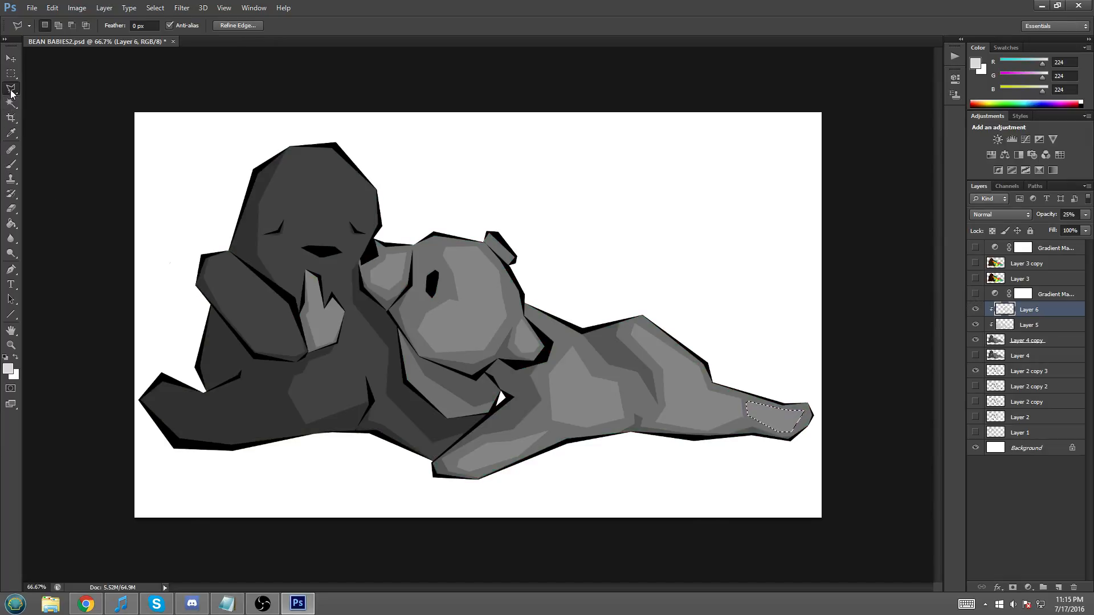
click(11, 74)
right_click(356, 246)
click(365, 251)
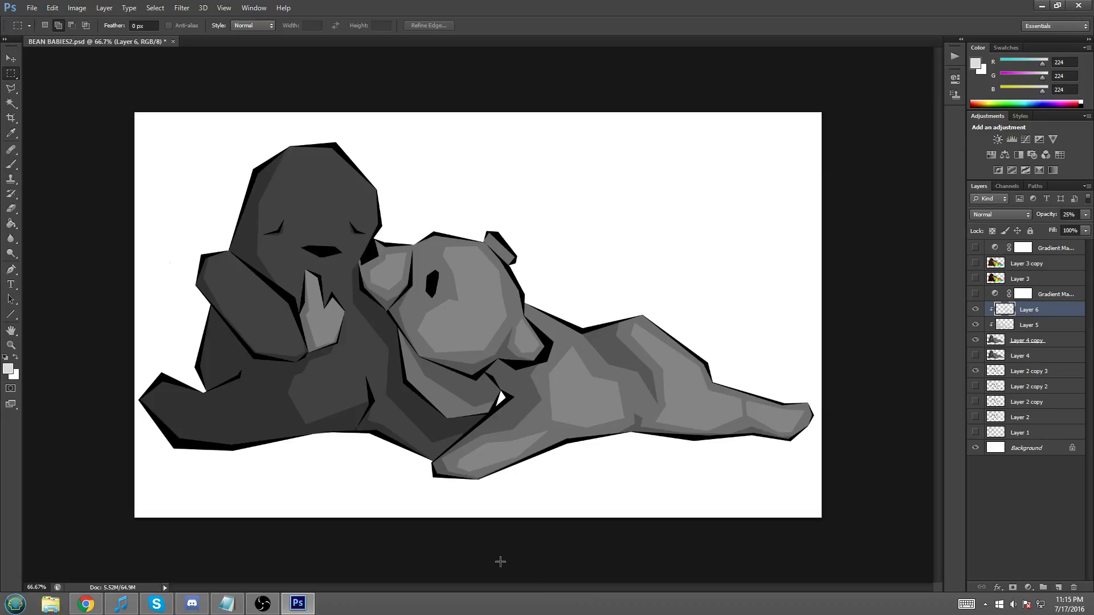
- Outline a narrow highlight along the lower edge of the bear's arm beneath its head, fill it with the light gray and deselect
click(11, 88)
key(ctrl+plus)
key(ctrl+plus)
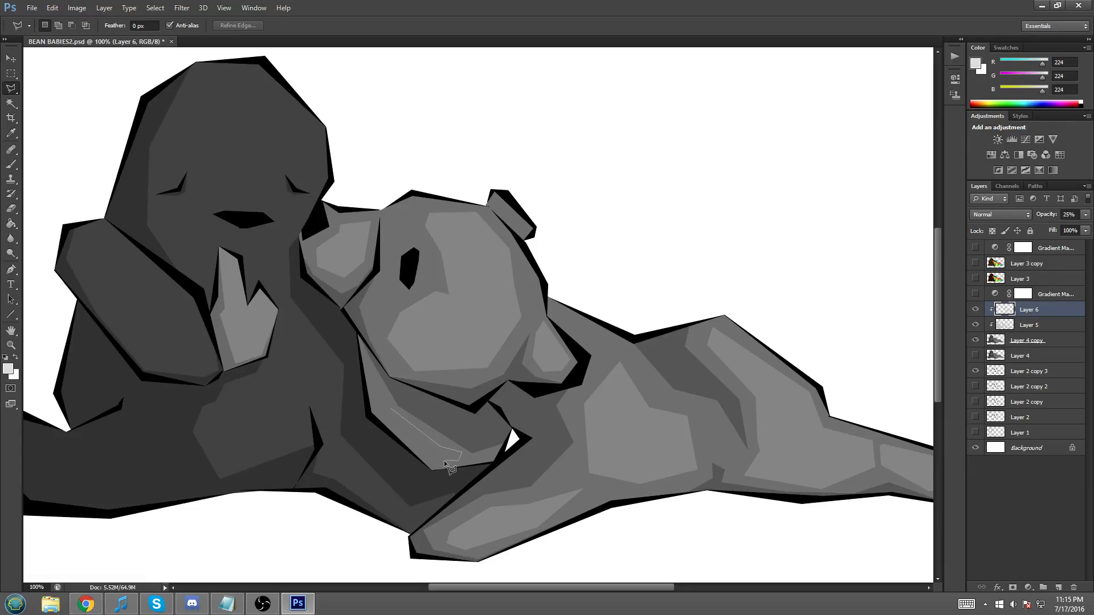
double_click(391, 408)
right_click(417, 433)
click(440, 355)
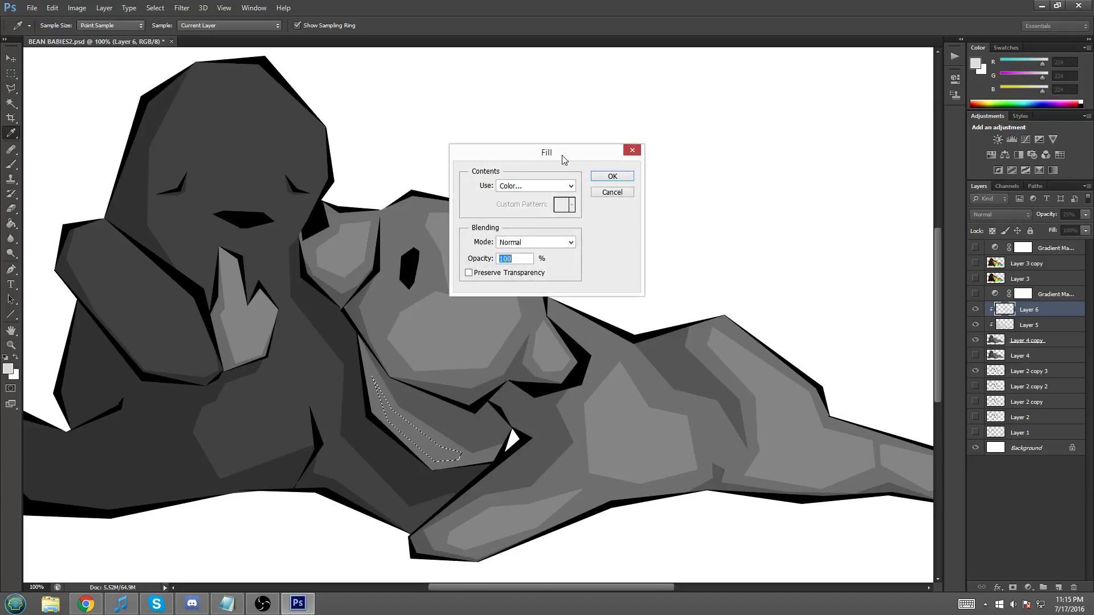
click(610, 177)
key(m)
right_click(372, 220)
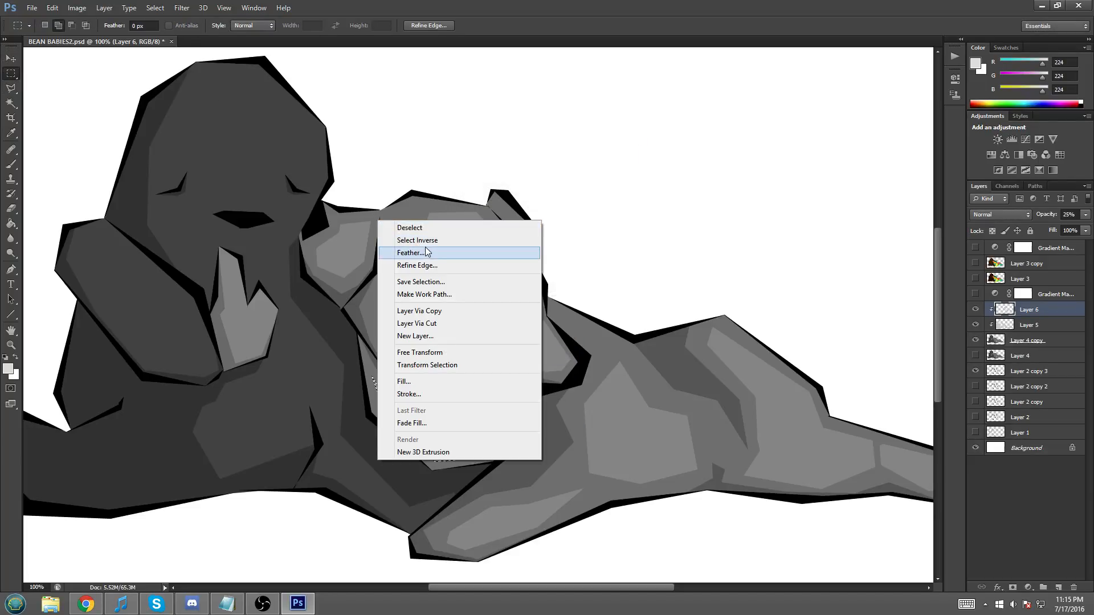
click(450, 223)
key(ctrl+minus)
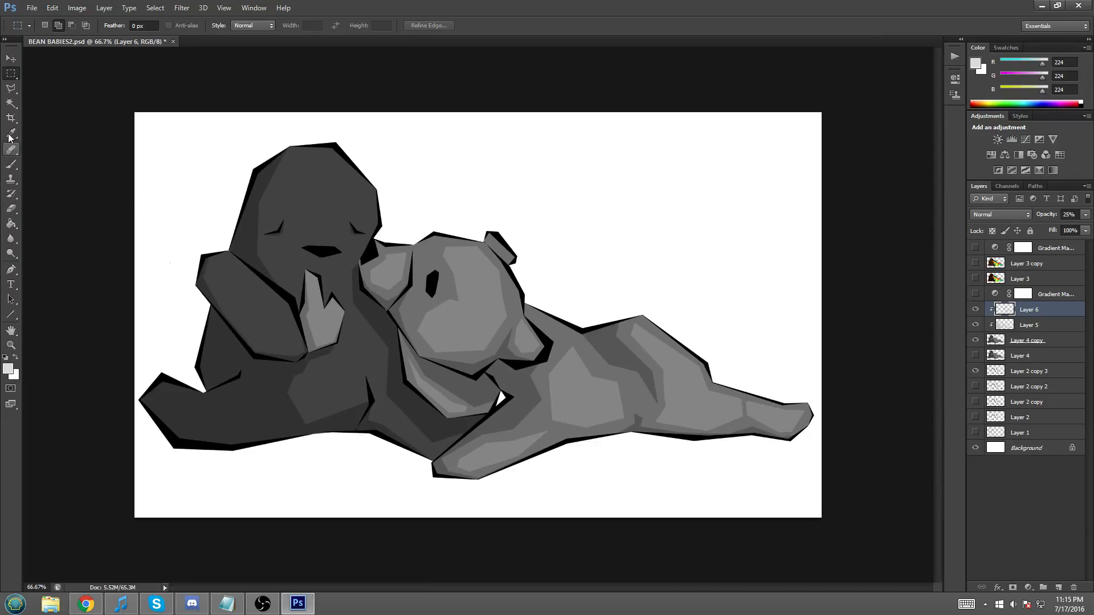
- Outline an angular highlight on the dark figure's belly below the raised hand, fill it with the light gray and deselect
click(11, 88)
key(ctrl+plus)
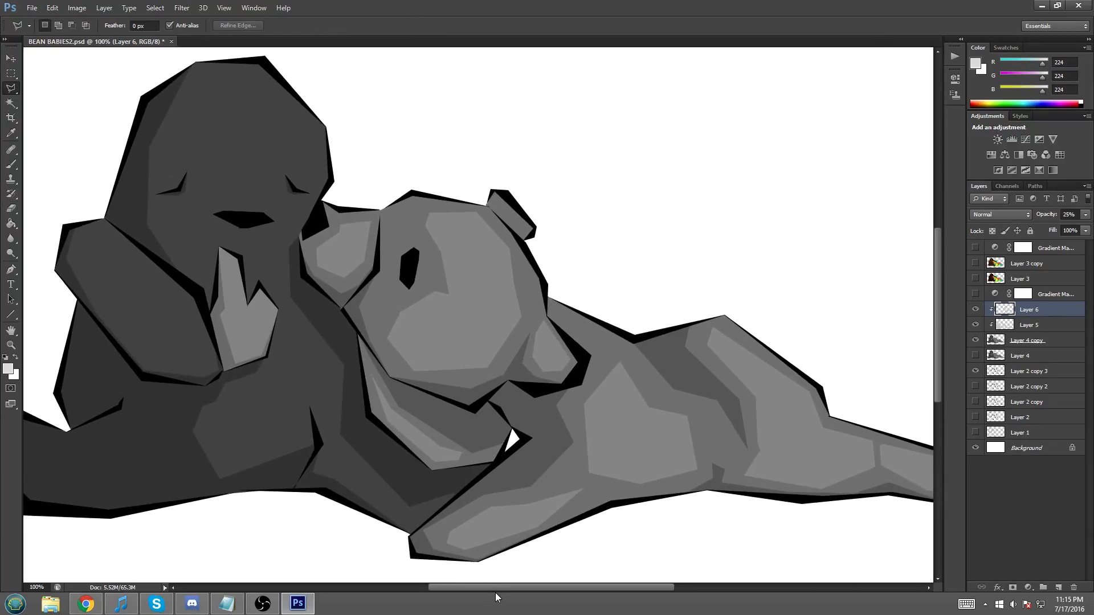
drag(495, 590, 452, 589)
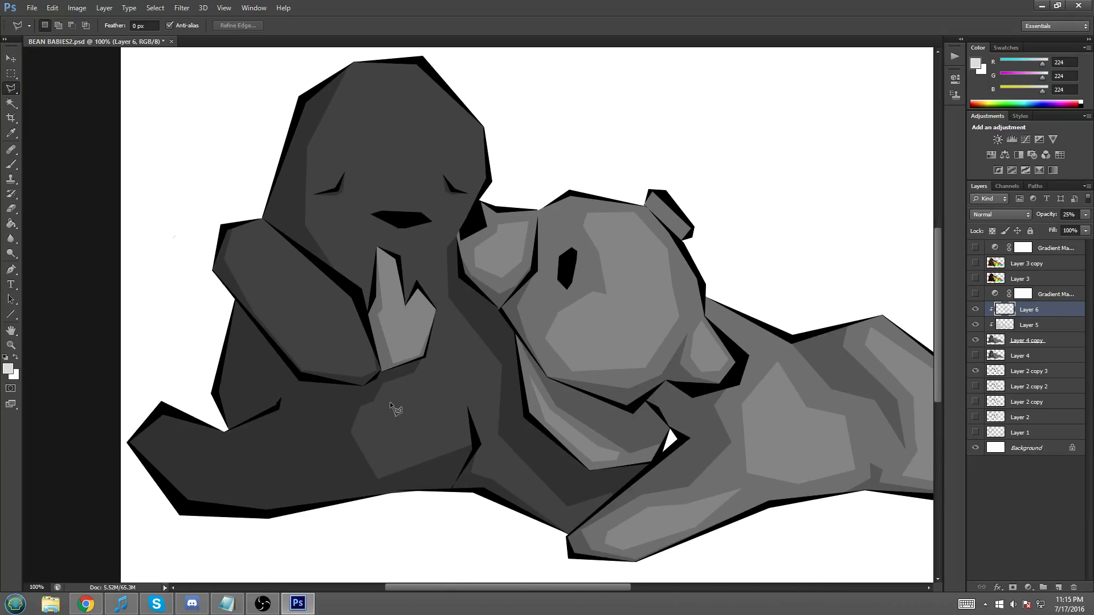
click(437, 376)
click(389, 391)
right_click(443, 412)
click(465, 333)
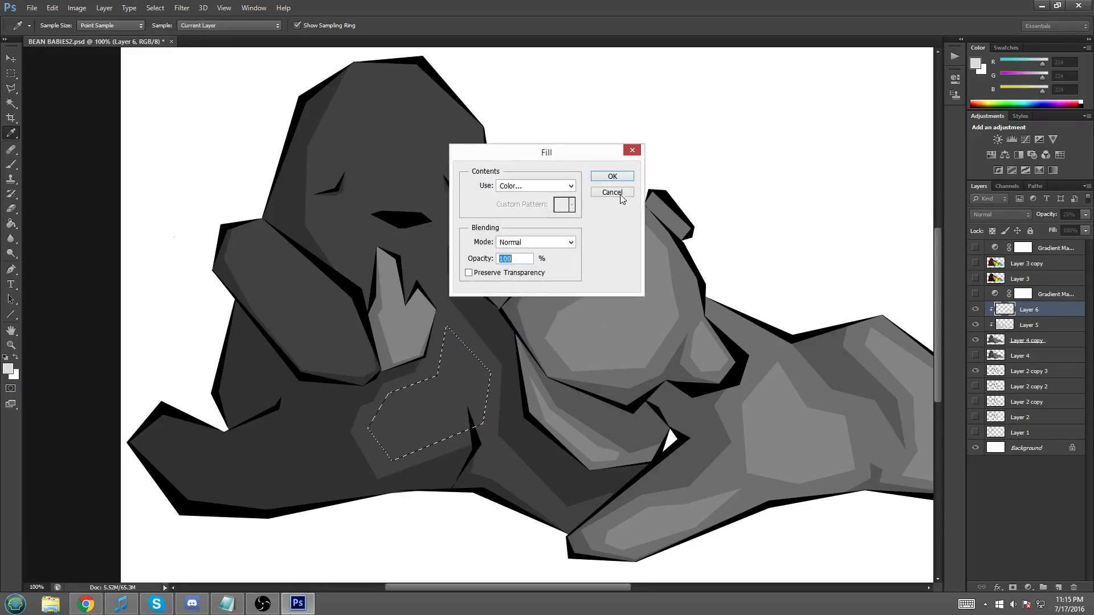
click(621, 177)
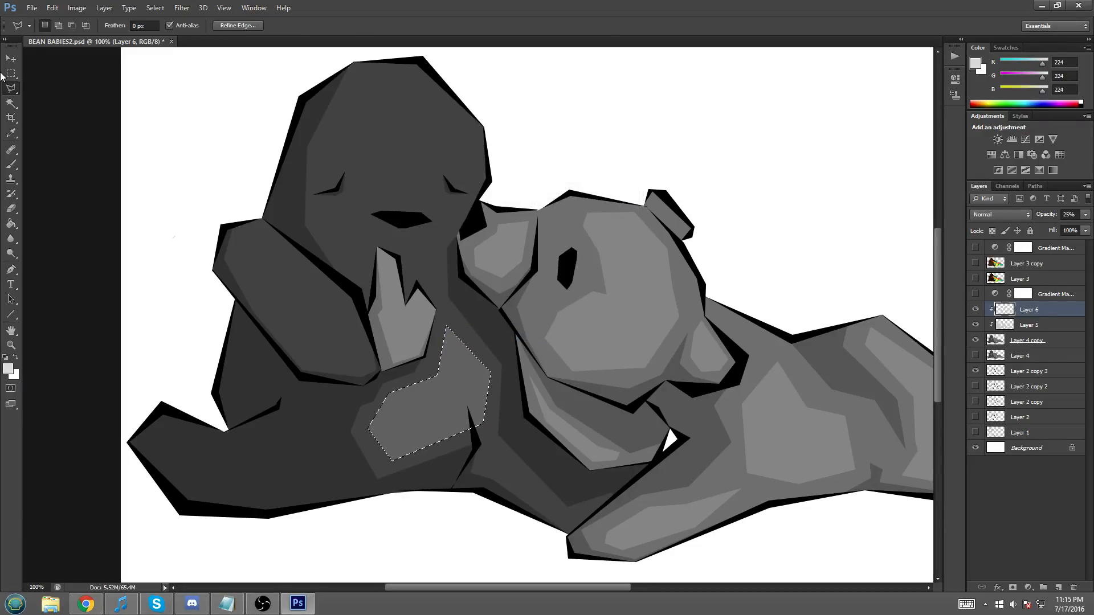
key(m)
right_click(525, 322)
click(554, 333)
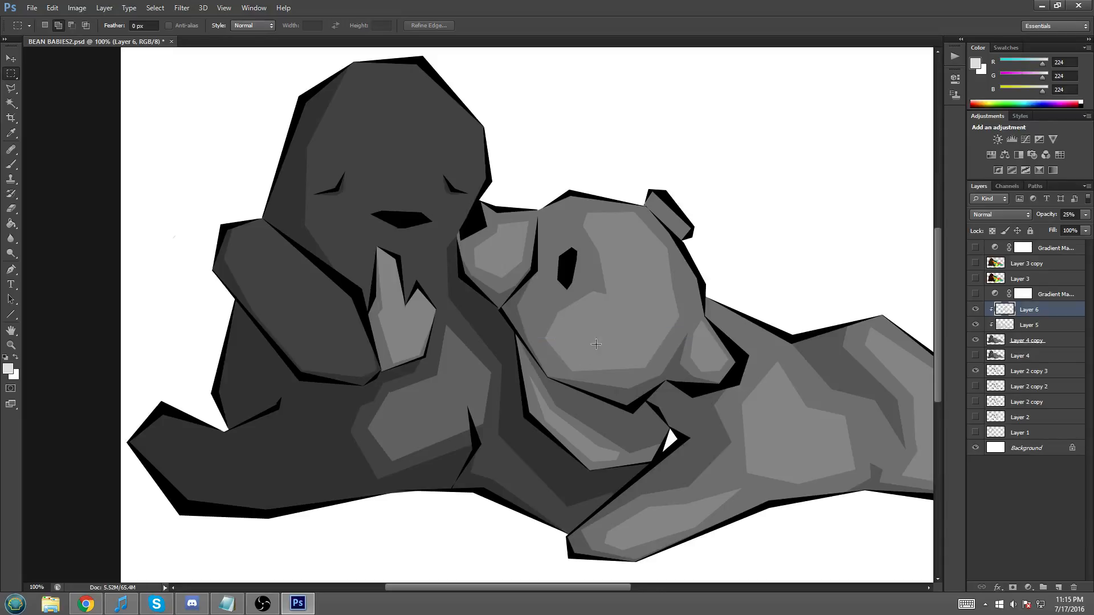
- Undo the light gray fill on the dark figure's belly and restore the selection around it
key(ctrl+plus)
key(ctrl+minus)
key(ctrl+minus)
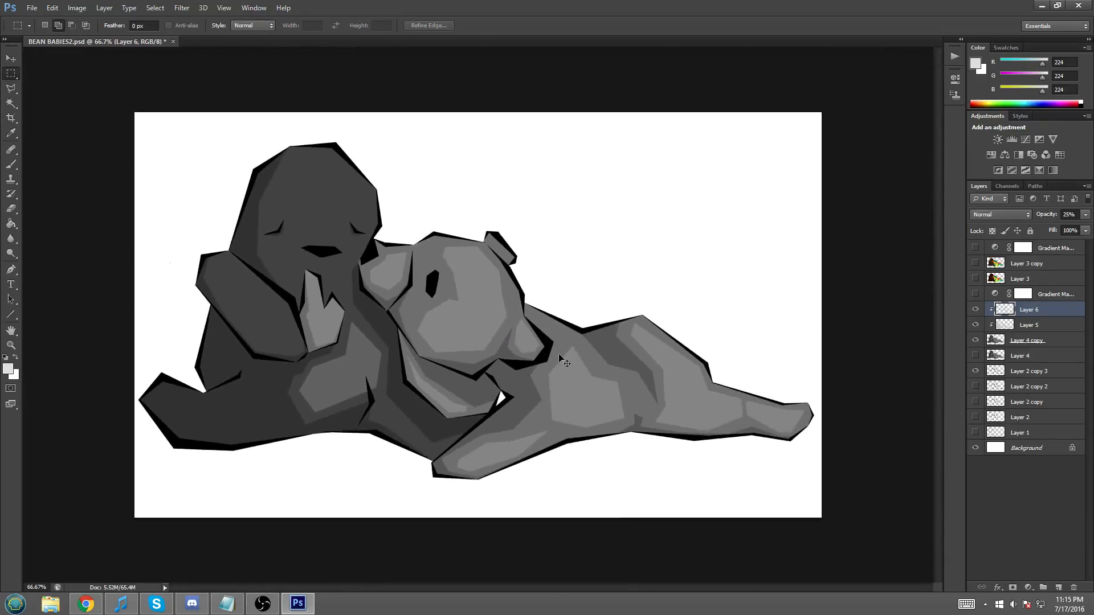
key(ctrl+plus)
drag(561, 587, 519, 588)
key(ctrl+shift+d)
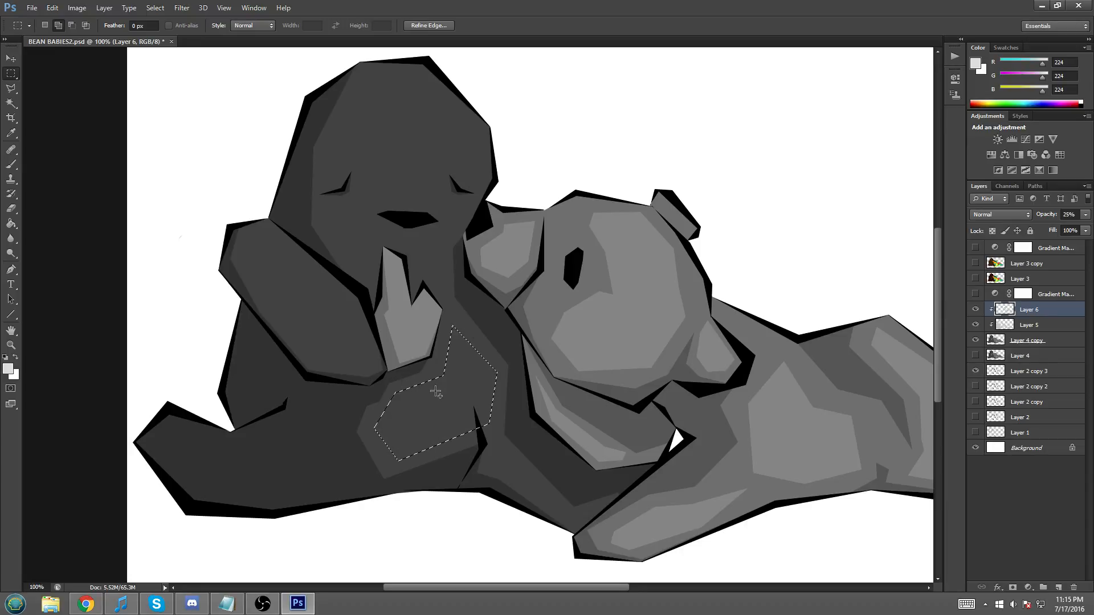
- Fill the dark figure's belly selection with the darker gray #b6b6b6 at 100% opacity and deselect
right_click(435, 149)
click(453, 309)
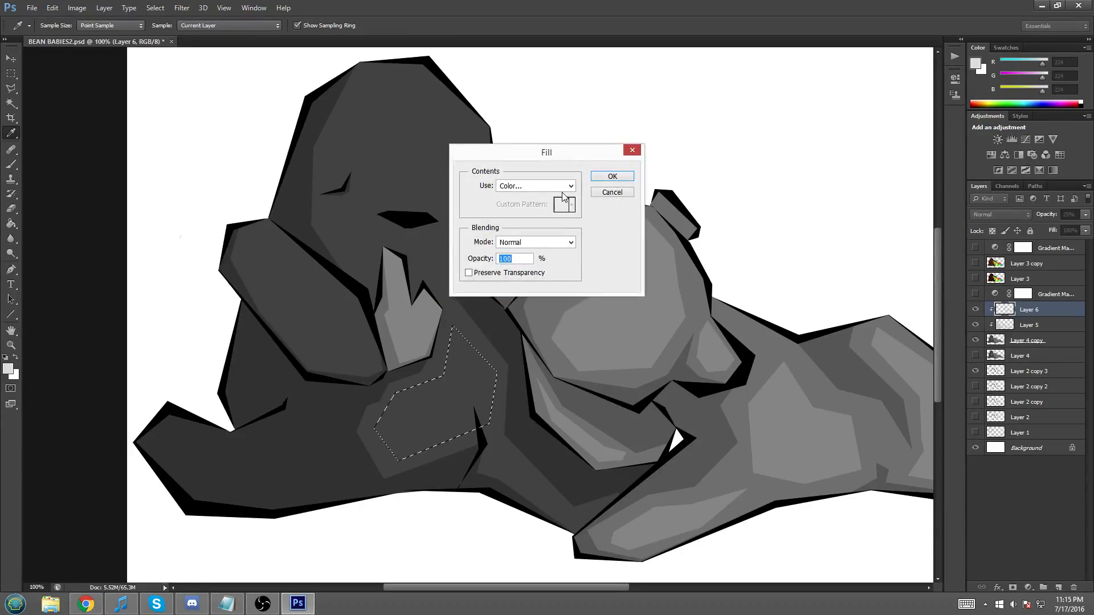
click(564, 186)
click(525, 218)
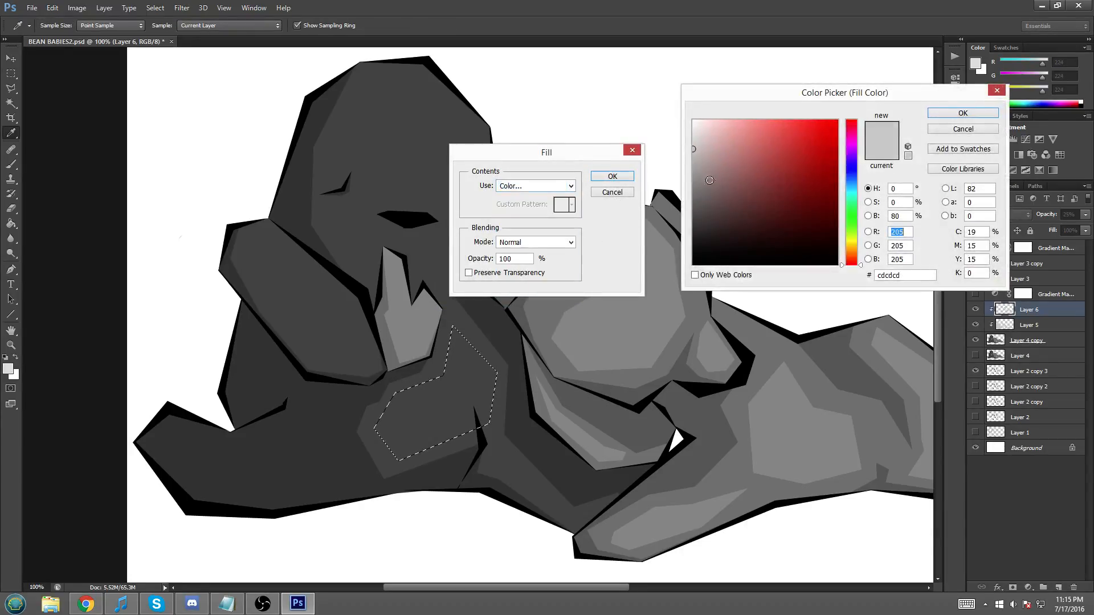
click(693, 161)
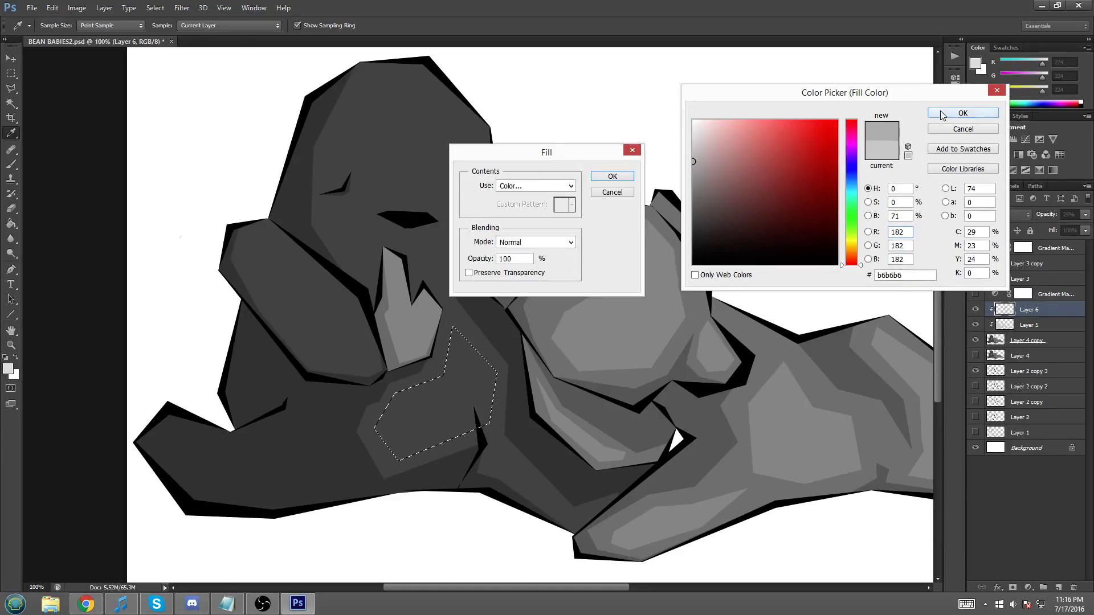
click(963, 113)
click(613, 176)
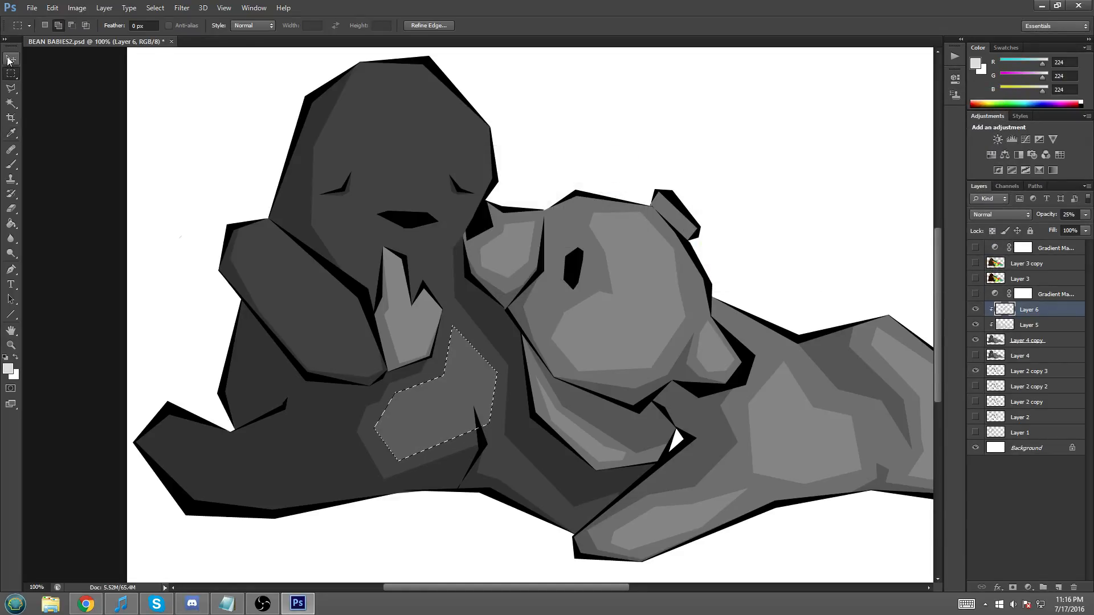
right_click(424, 200)
click(444, 209)
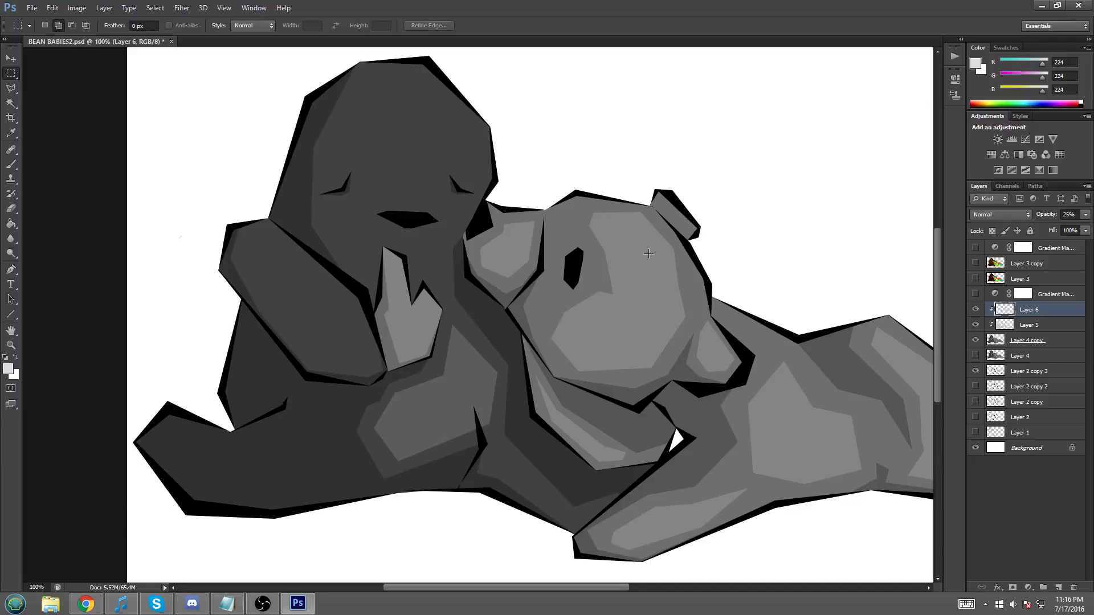
- Bring back the selection around the dark figure's belly highlight and remove its current gray fill
key(ctrl+minus)
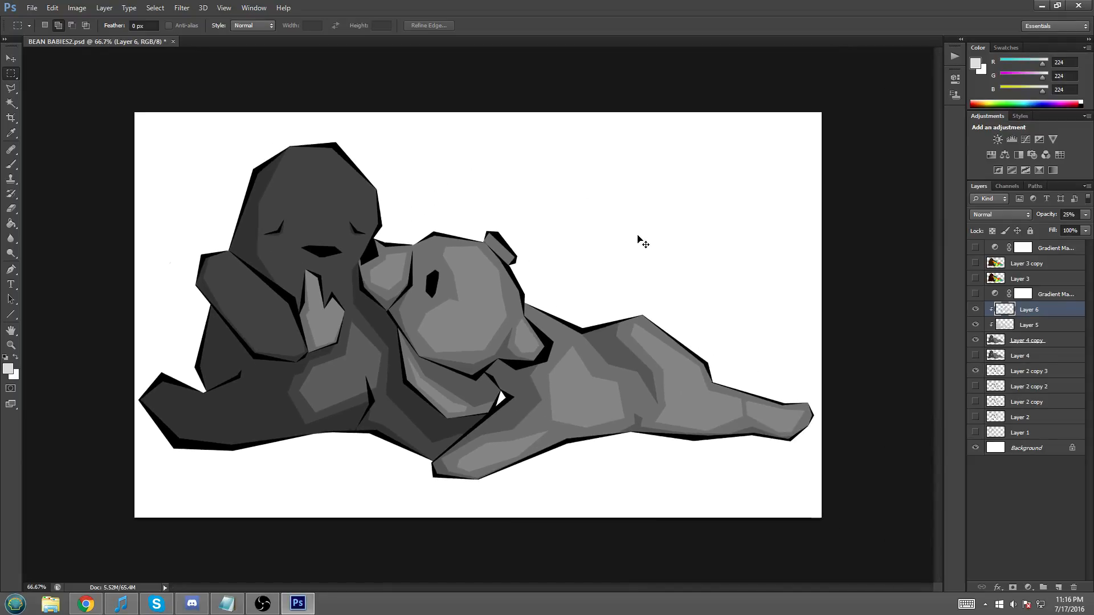
key(ctrl+plus)
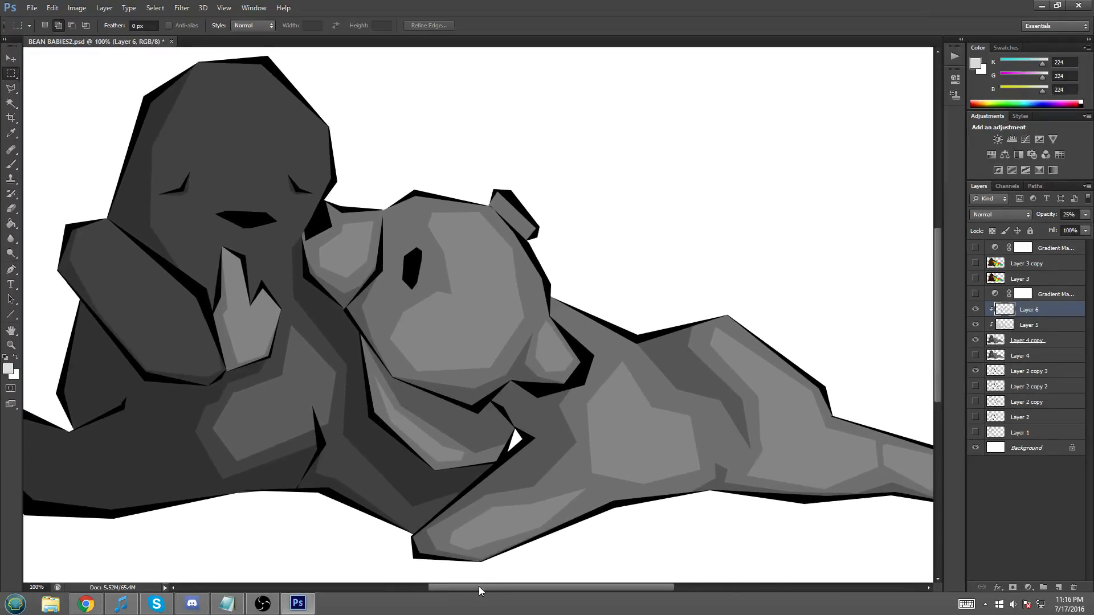
drag(479, 586, 423, 587)
key(ctrl+shift+d)
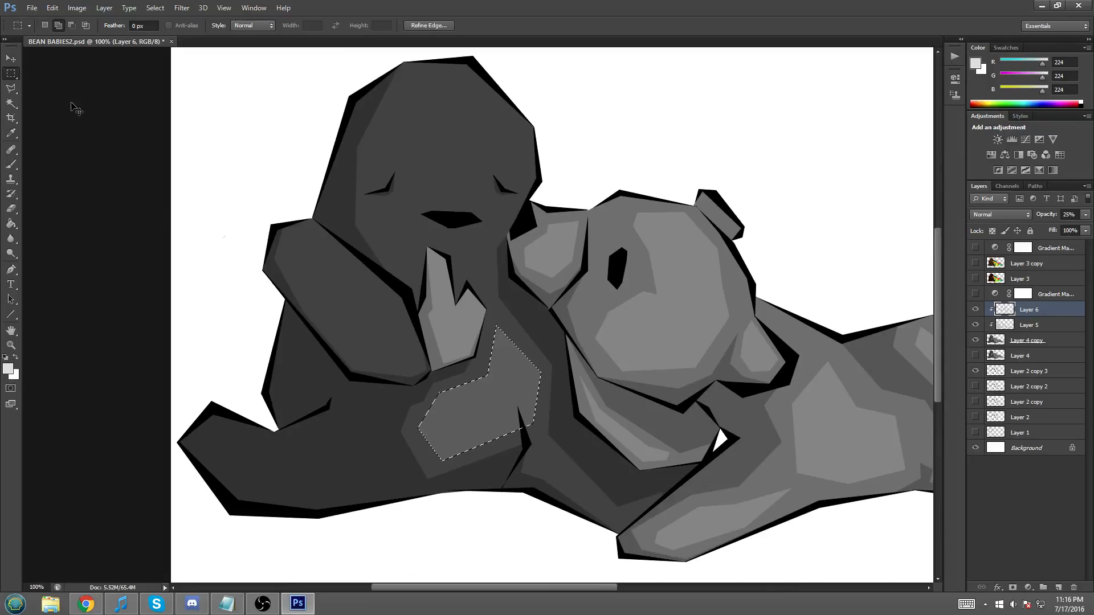
- Fill the dark figure's belly selection with the darker gray #949494 at 100% opacity and deselect
right_click(469, 392)
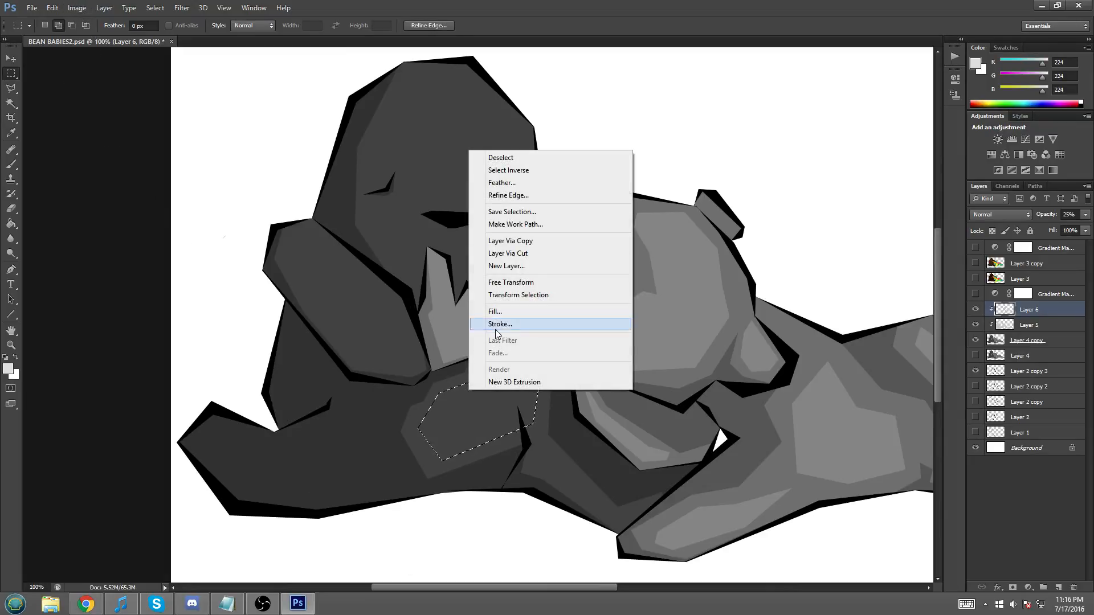
click(494, 311)
click(565, 186)
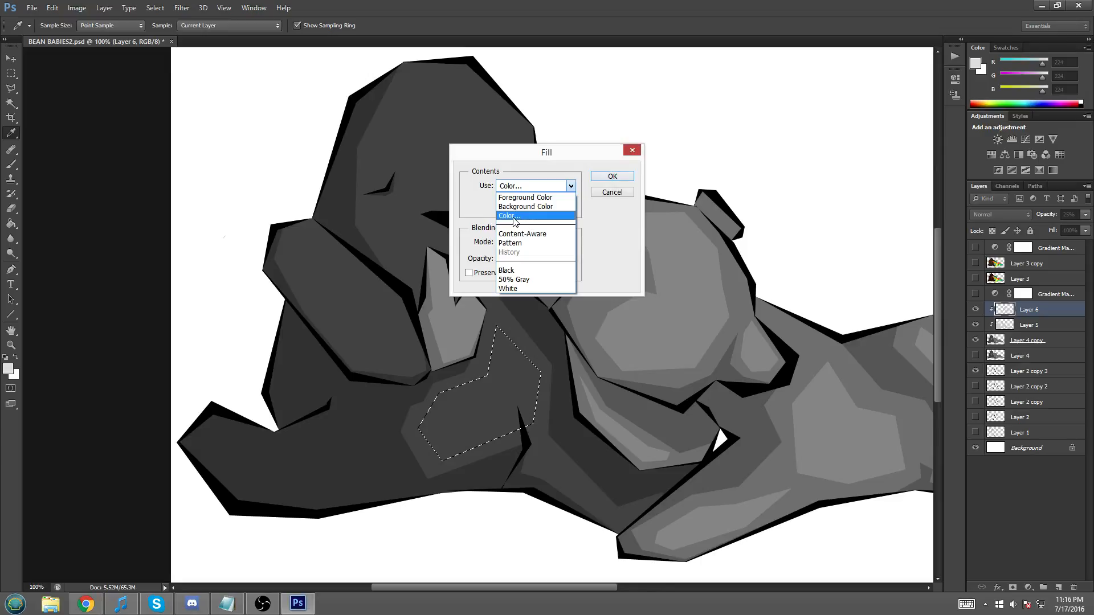
click(516, 216)
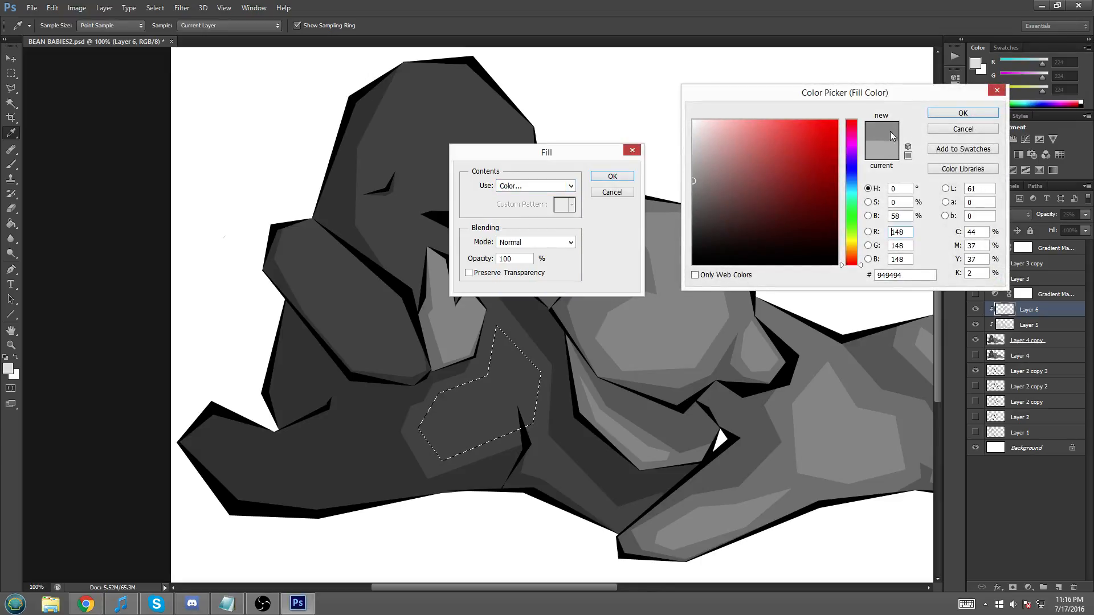
click(962, 112)
click(624, 176)
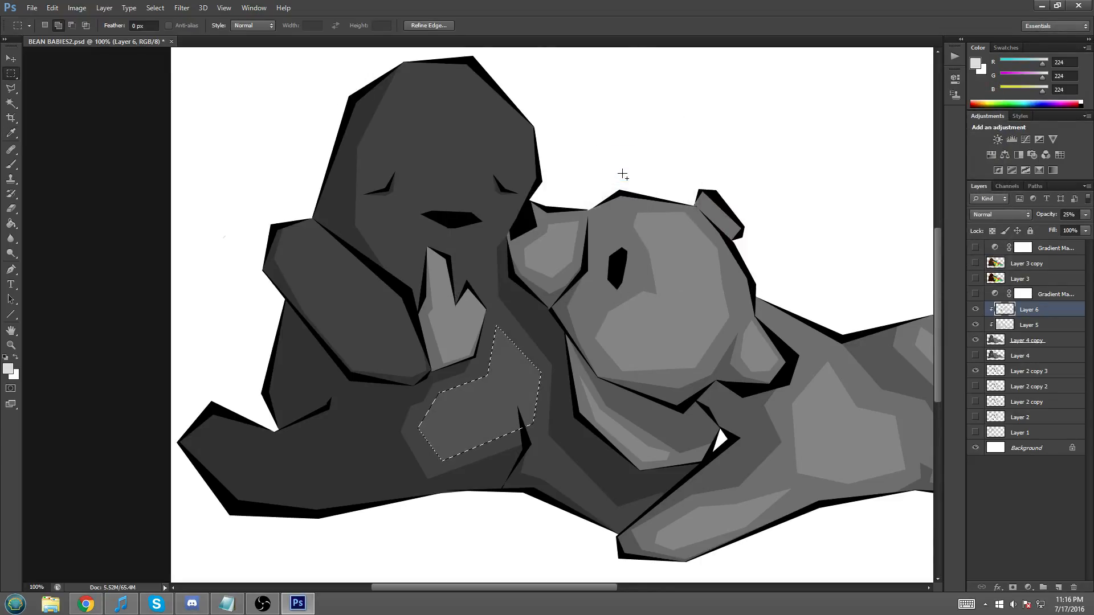
right_click(343, 191)
click(379, 201)
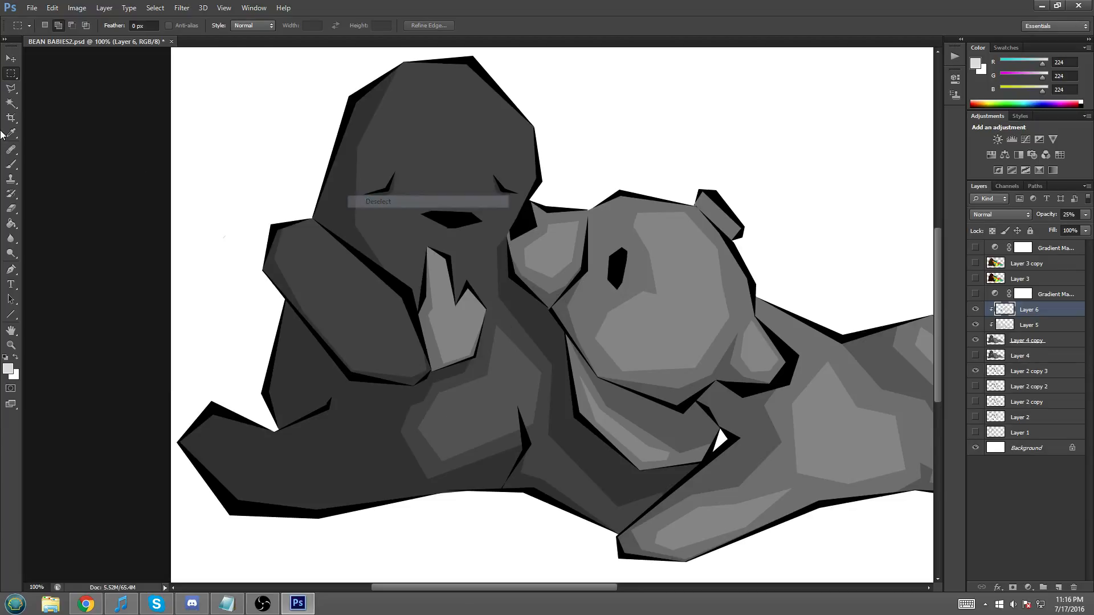
- Outline a long angular highlight inside the dark figure's bent arm with the Polygonal Lasso and fill it with the same gray
click(11, 89)
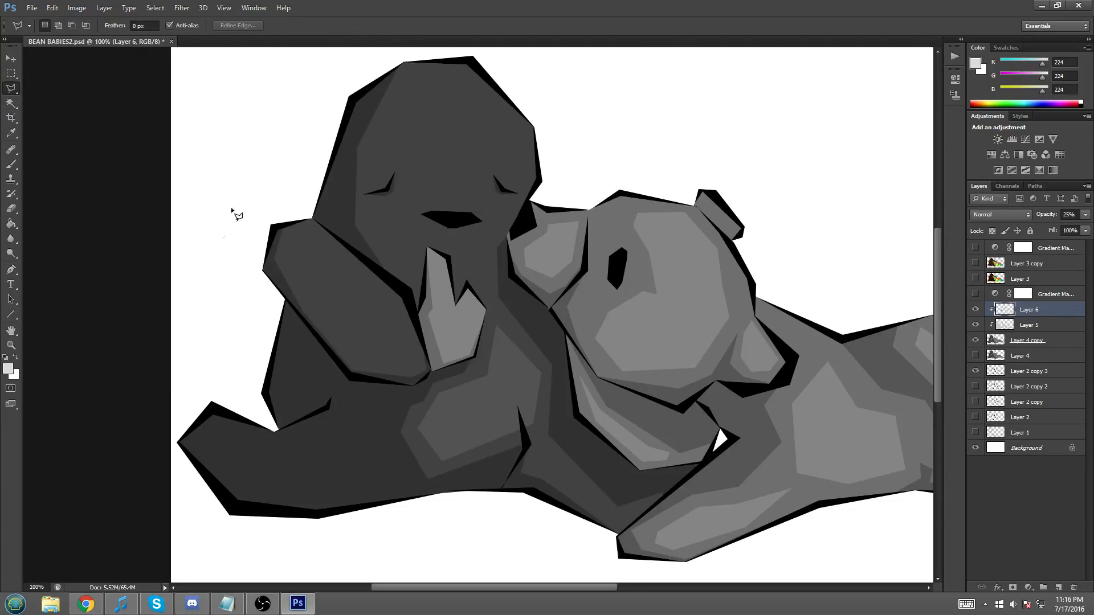
click(306, 233)
click(290, 248)
click(406, 365)
click(413, 342)
click(389, 297)
click(306, 233)
right_click(351, 305)
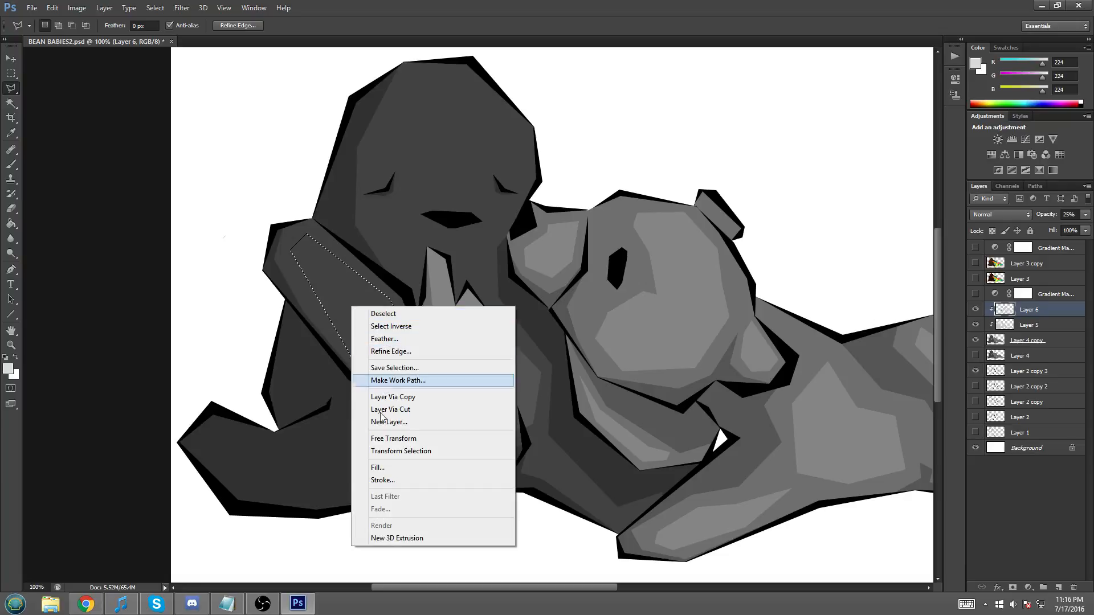
click(381, 467)
click(617, 178)
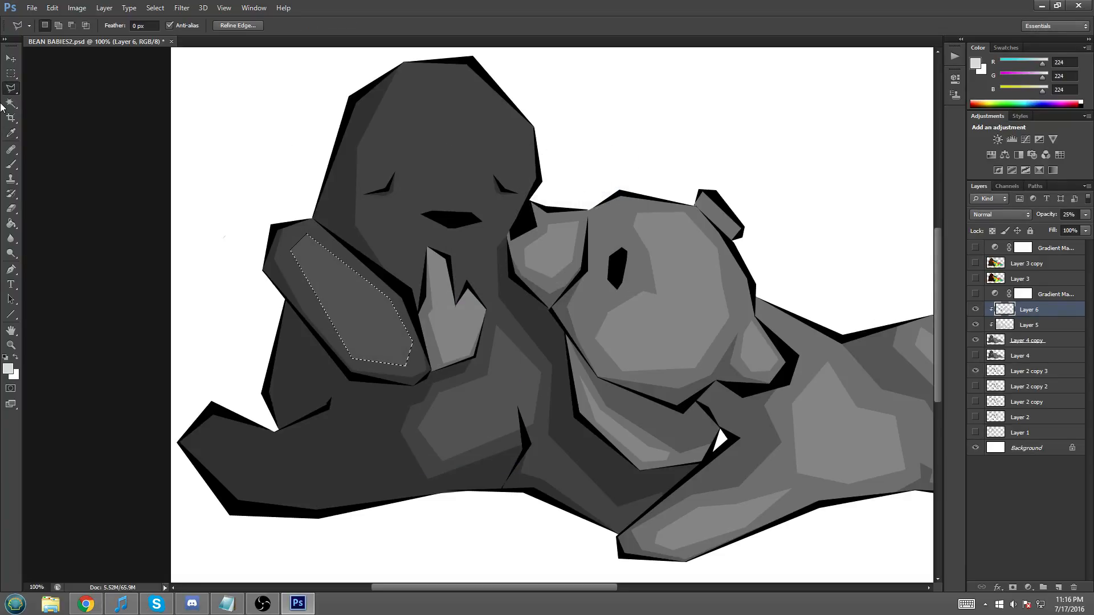
- Try a forehead highlight on the dark figure that dips to a point between the eyes, fill it with the gray and deselect
click(405, 77)
click(383, 162)
key(BackSpace)
key(BackSpace)
click(526, 143)
click(523, 172)
click(406, 77)
right_click(459, 141)
click(504, 300)
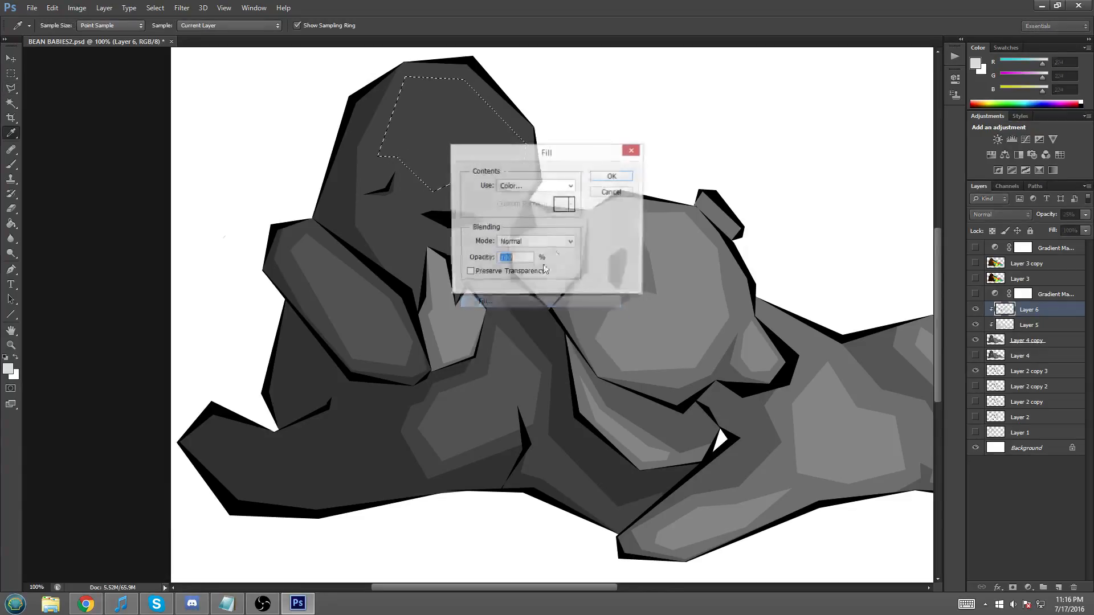
click(603, 176)
click(11, 73)
right_click(418, 196)
click(437, 203)
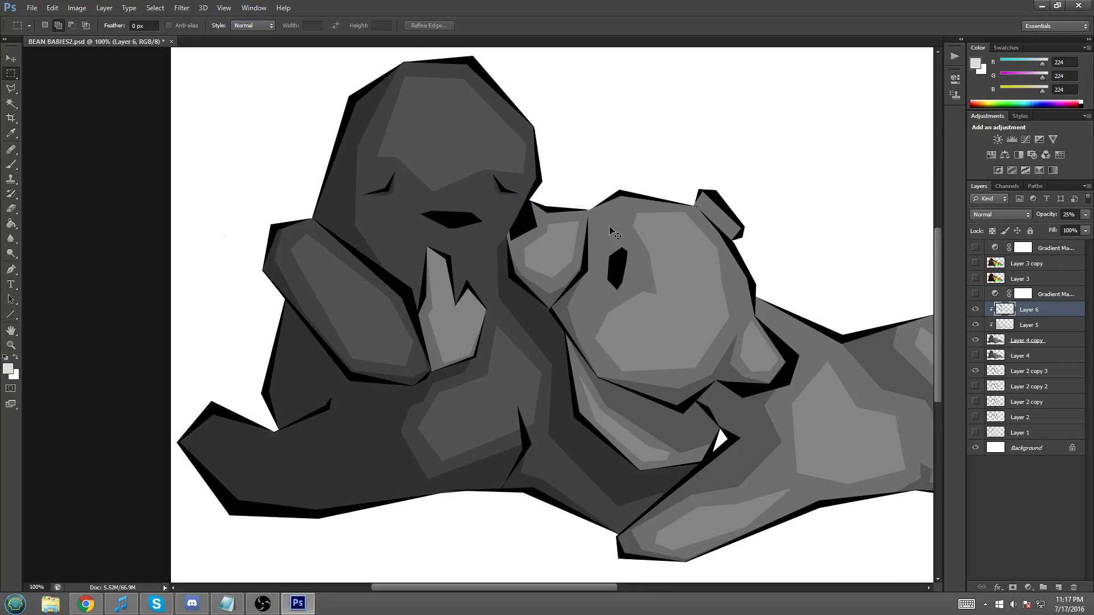
- Undo the pointed forehead highlight on the dark figure back to the filled arm selection
key(ctrl+minus)
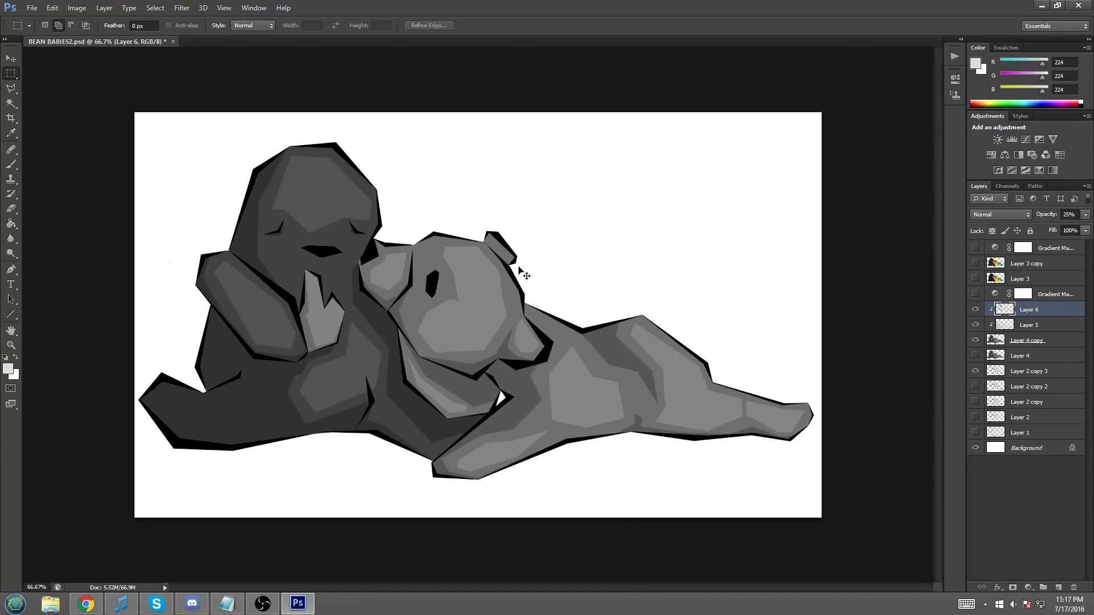
key(ctrl+plus)
drag(456, 586, 411, 585)
key(ctrl+shift+d)
key(ctrl+alt+z)
key(ctrl+alt+z)
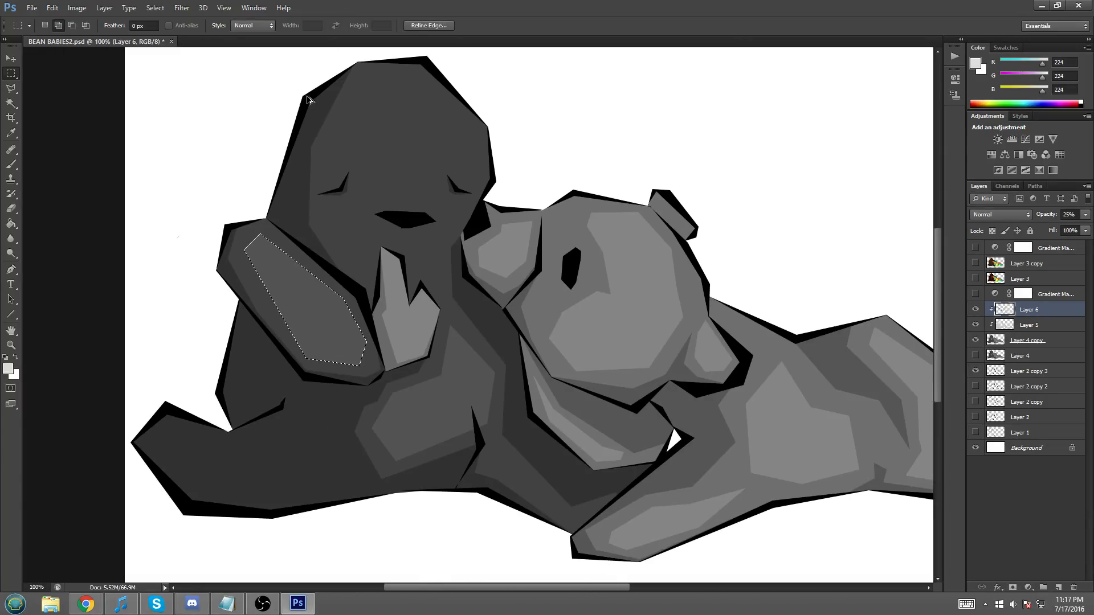
- Outline an angular forehead highlight with its lower edge above the dark figure's eyes, fill it with the same gray and deselect
click(13, 89)
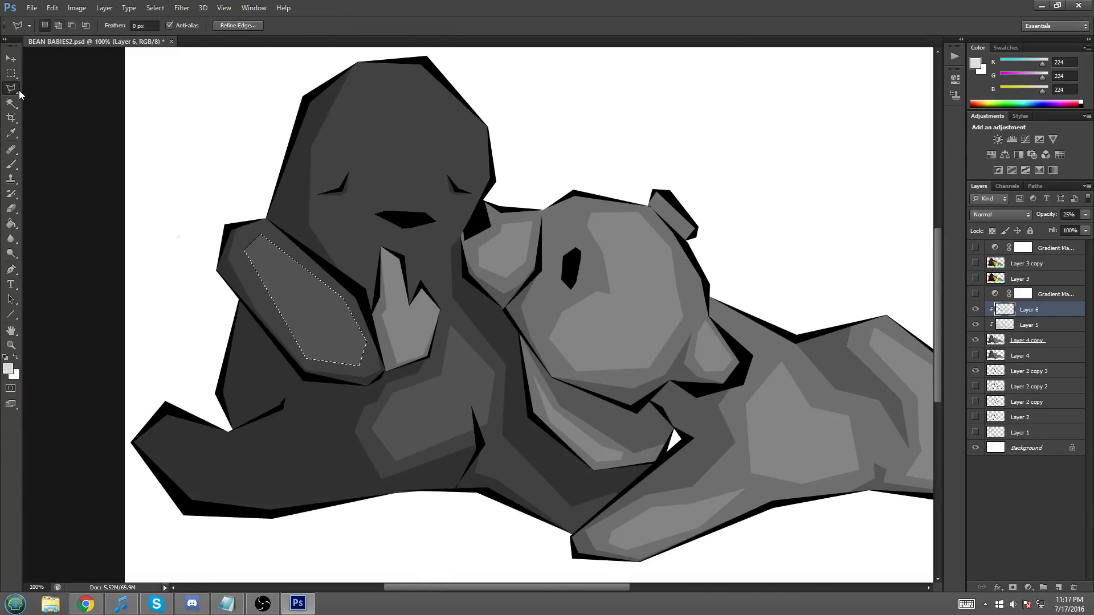
click(363, 73)
click(482, 135)
click(480, 181)
click(331, 131)
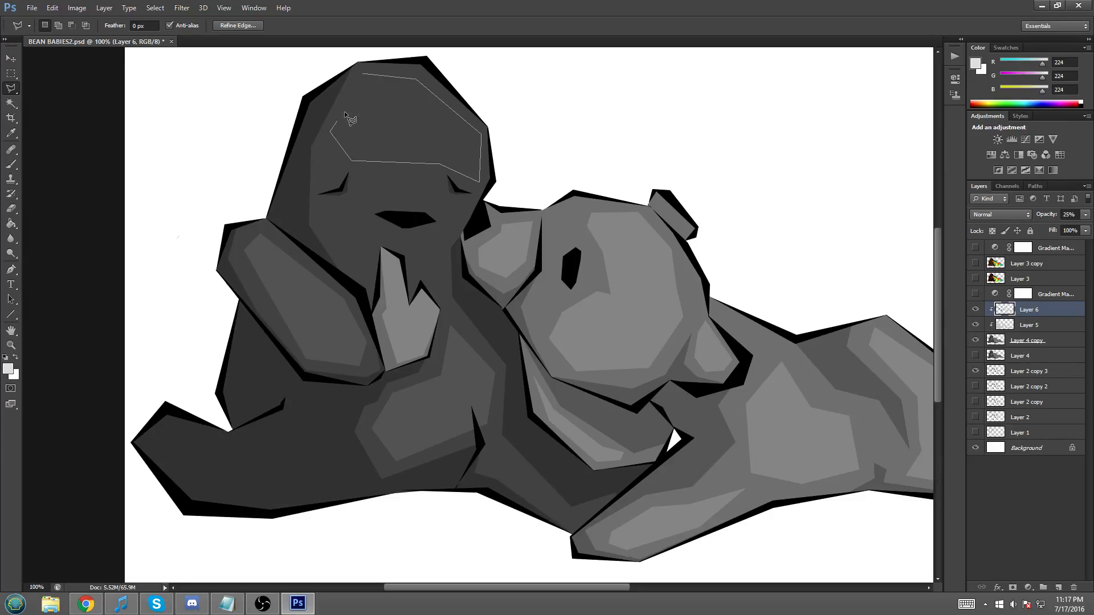
click(371, 74)
right_click(408, 114)
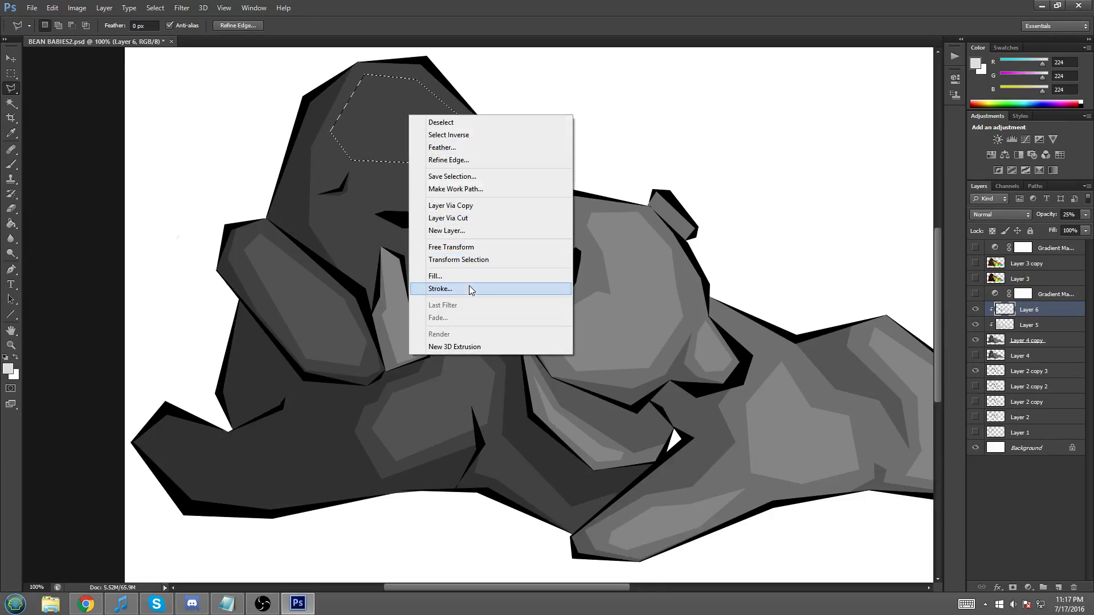
click(466, 278)
click(611, 175)
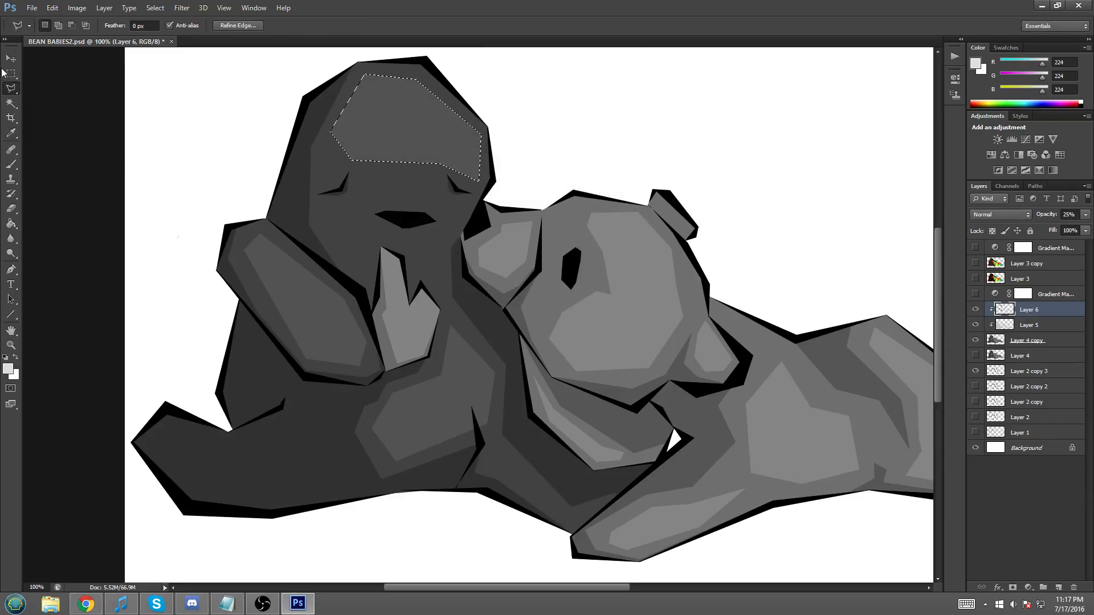
click(11, 73)
right_click(505, 221)
click(527, 233)
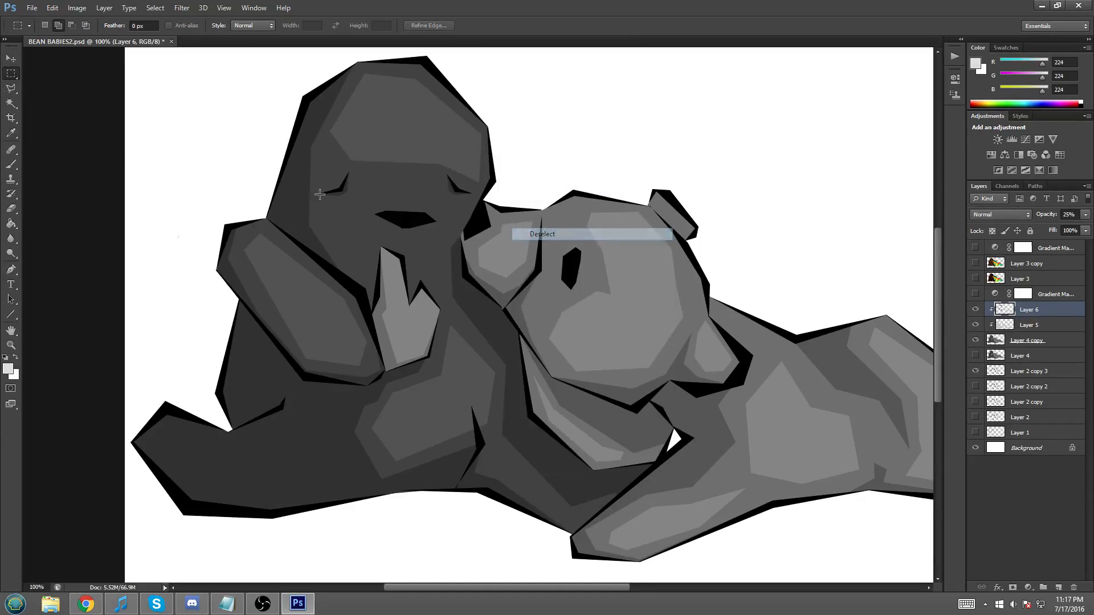
- Outline an arched muzzle highlight above and around the dark figure's mouth, fill it with the same gray and deselect
click(11, 90)
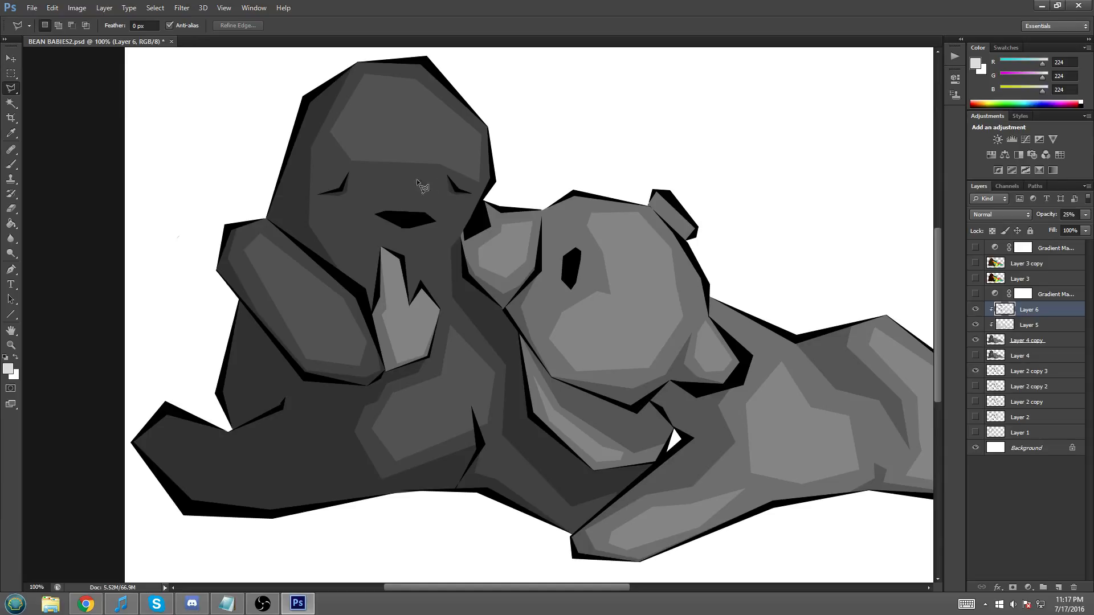
click(385, 178)
click(422, 178)
click(455, 221)
click(361, 219)
click(386, 178)
right_click(411, 196)
click(447, 357)
click(607, 175)
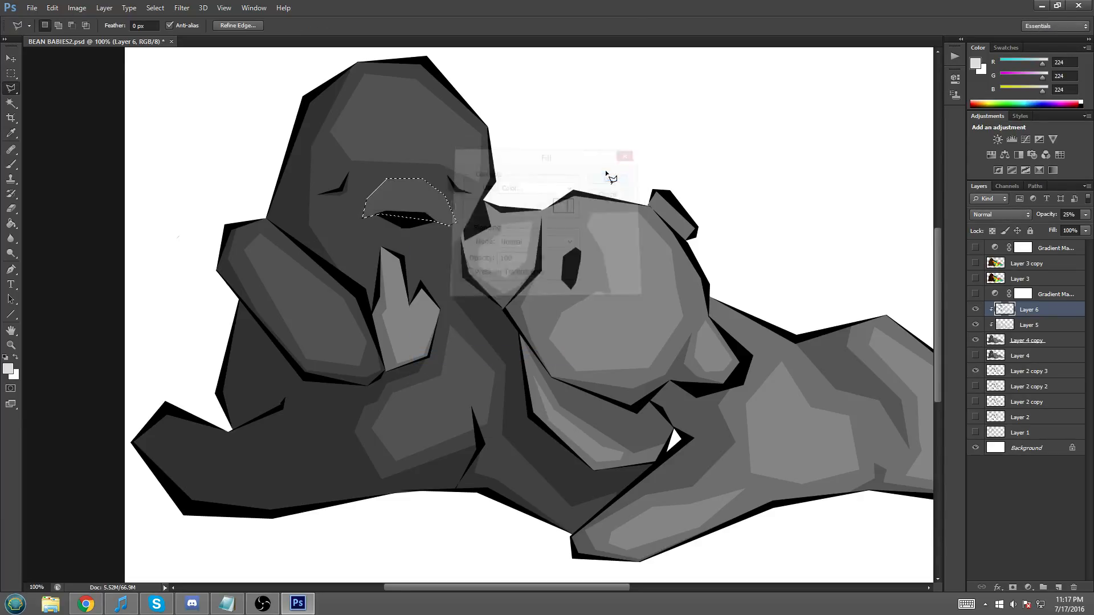
click(11, 73)
right_click(370, 183)
click(393, 189)
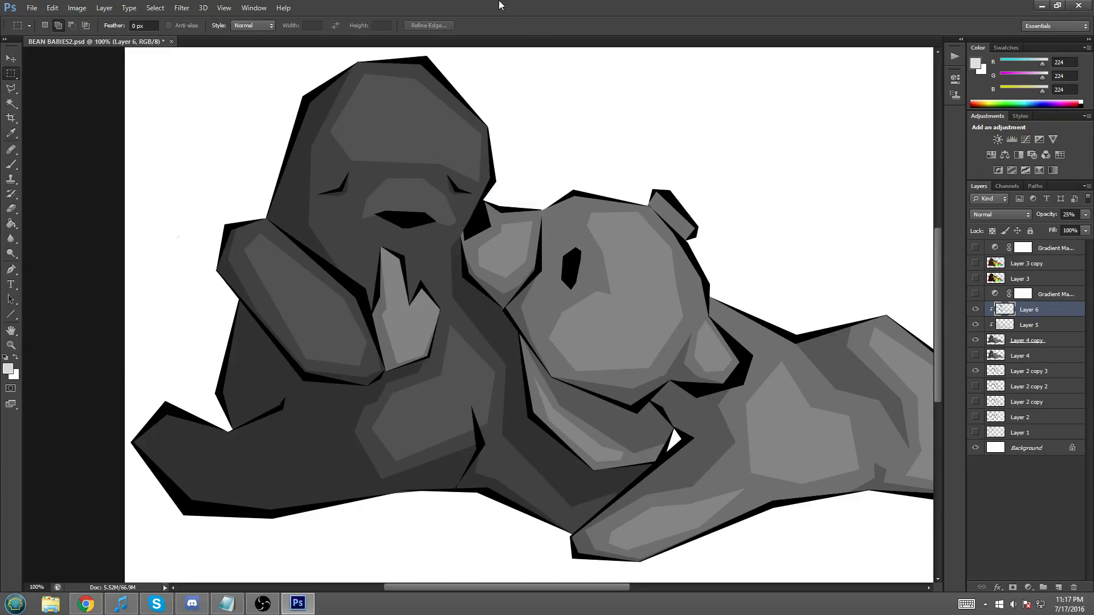
- Switch to Chrome, reopen the closed reference photo of the brown plush toy, examine it and return to Photoshop
key(ctrl+minus)
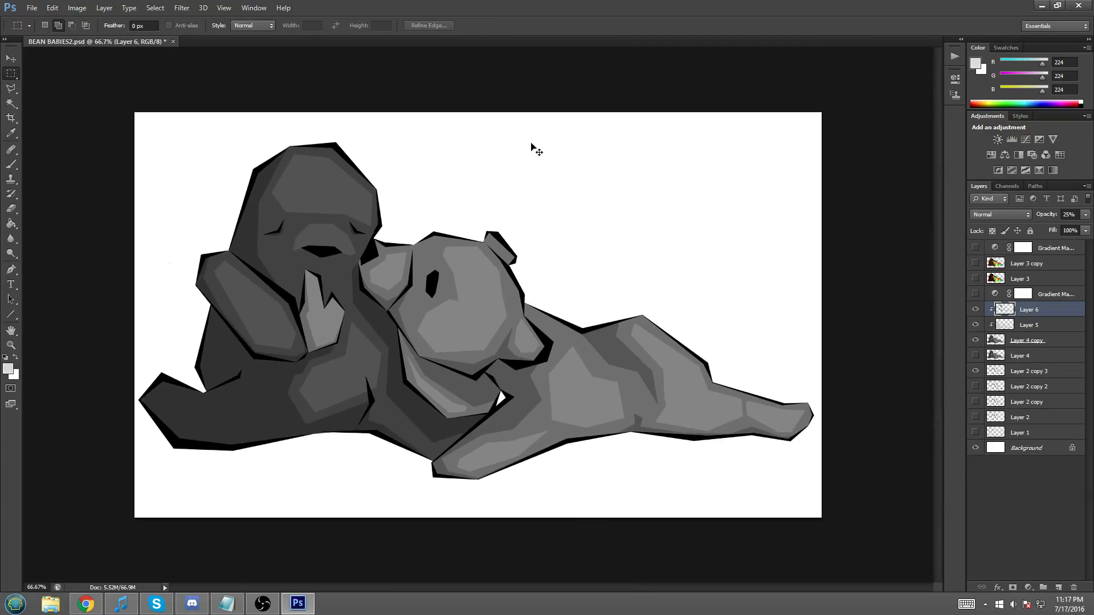
click(87, 602)
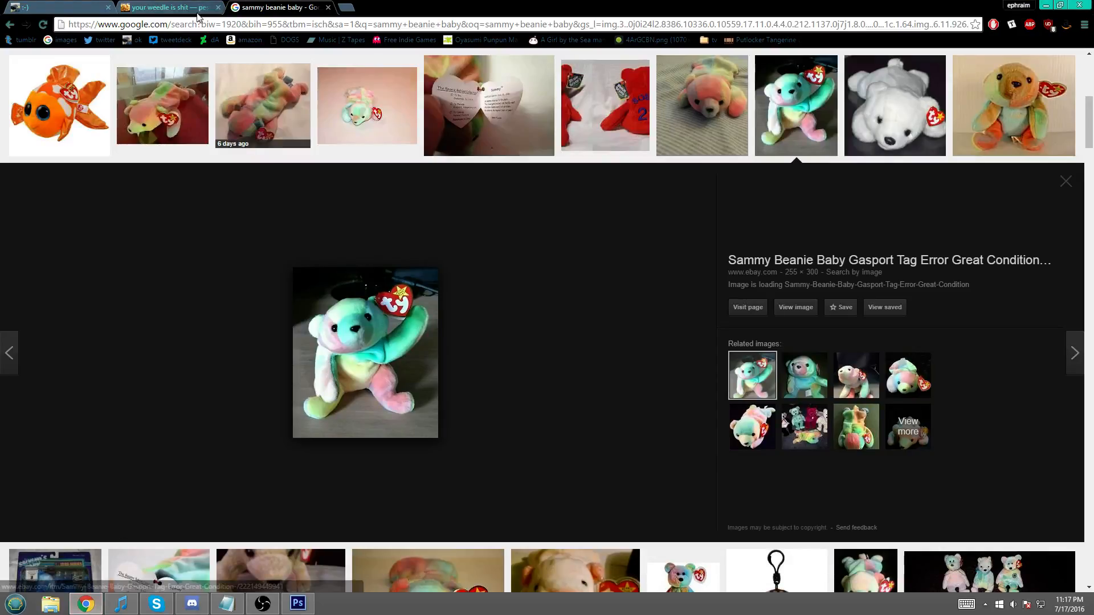
key(ctrl+shift+t)
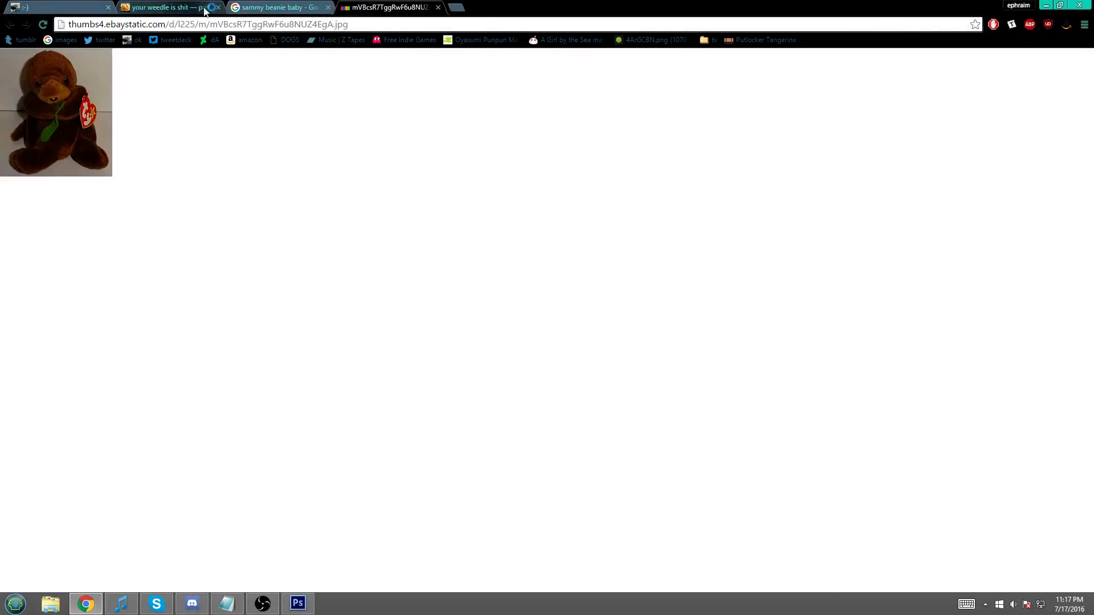
click(298, 605)
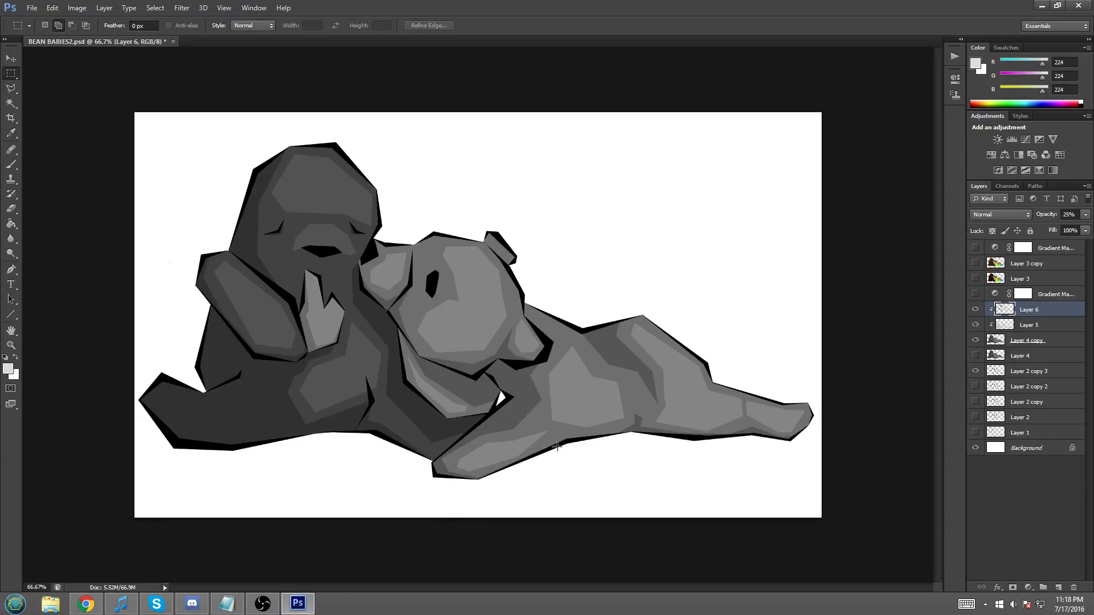
- Outline a small highlight below the left corner of the dark figure's mouth, just above the raised finger, and fill it with the gray
key(ctrl+plus)
drag(484, 589, 453, 581)
click(10, 88)
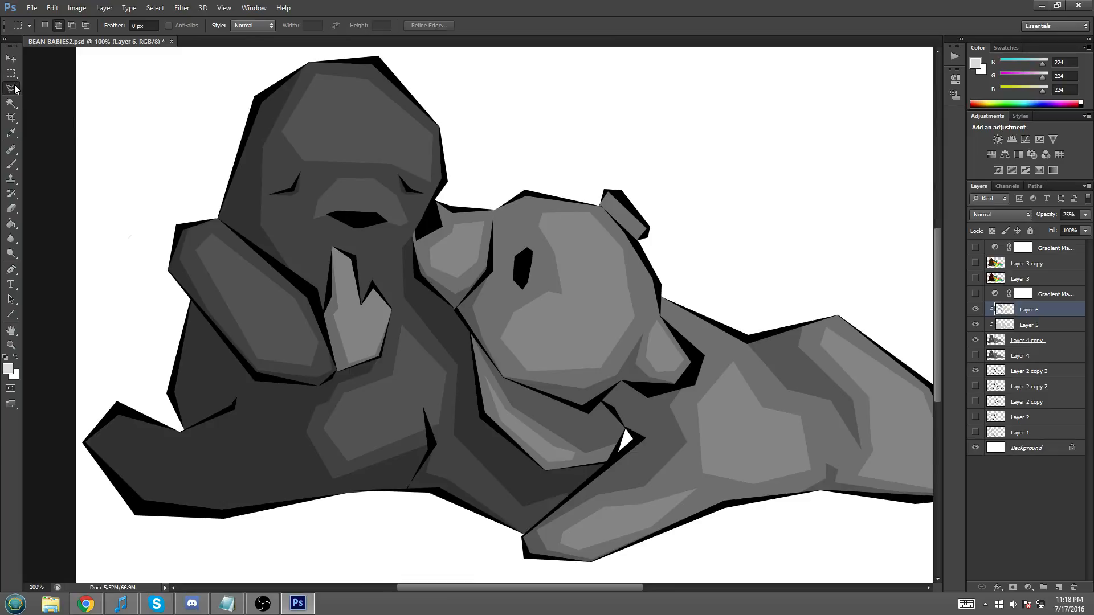
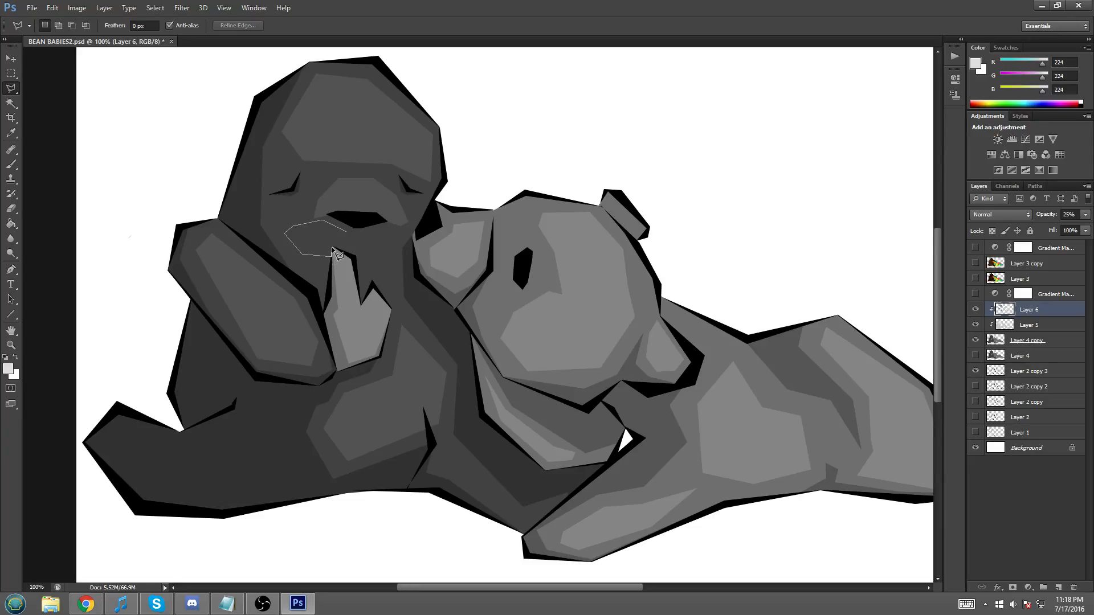
click(354, 255)
double_click(347, 231)
right_click(332, 232)
click(359, 401)
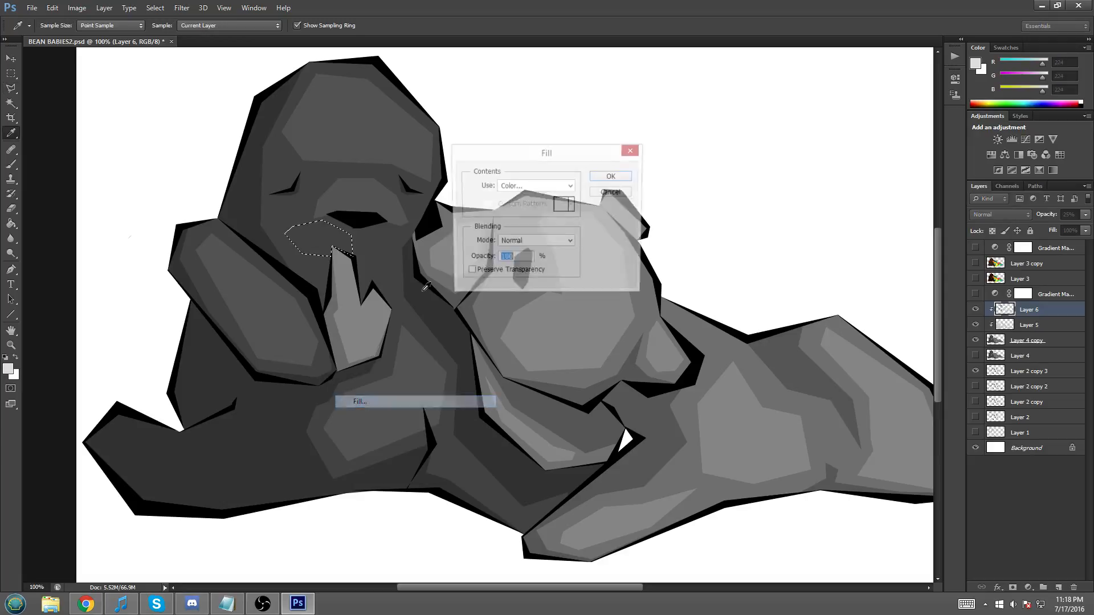
click(608, 176)
- Outline a matching small highlight below the right corner of the dark figure's mouth, fill it with the gray and deselect
click(360, 235)
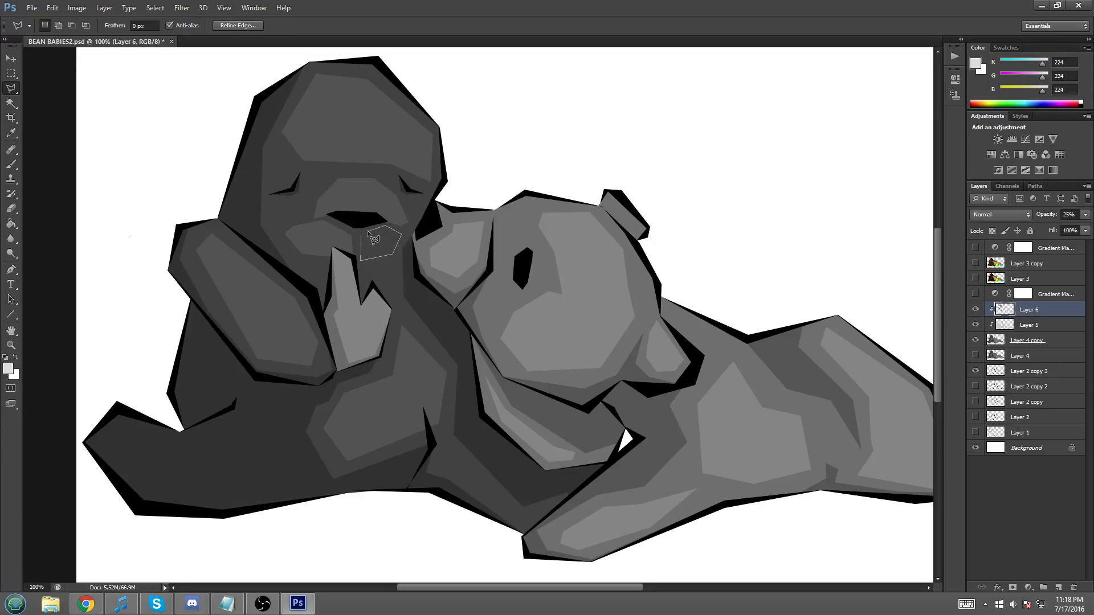
click(361, 232)
right_click(370, 237)
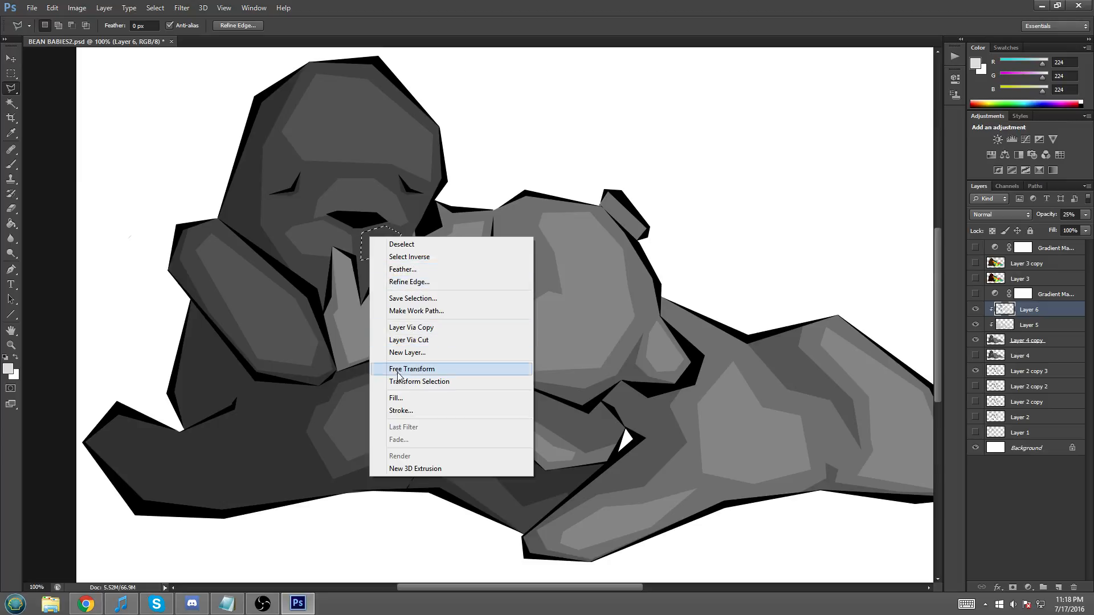
click(396, 398)
click(599, 177)
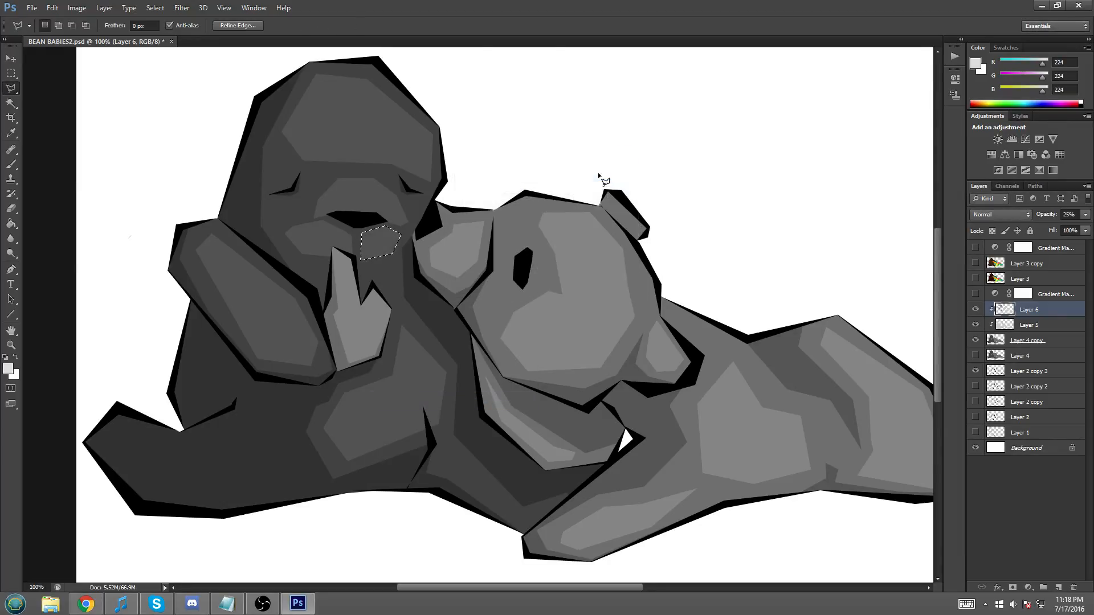
click(11, 73)
right_click(454, 190)
click(479, 193)
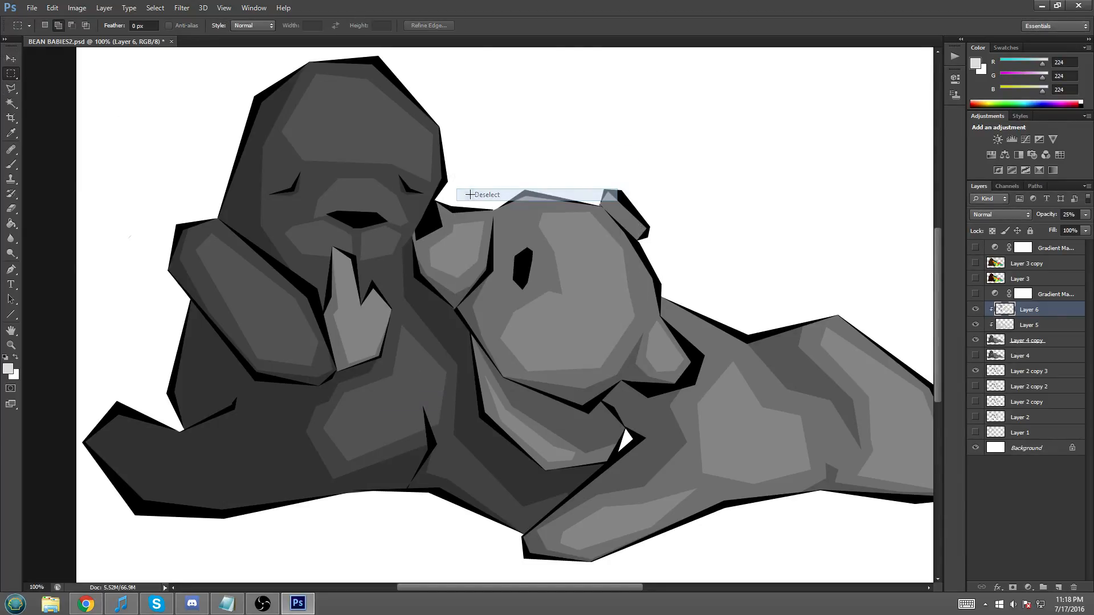
key(ctrl+minus)
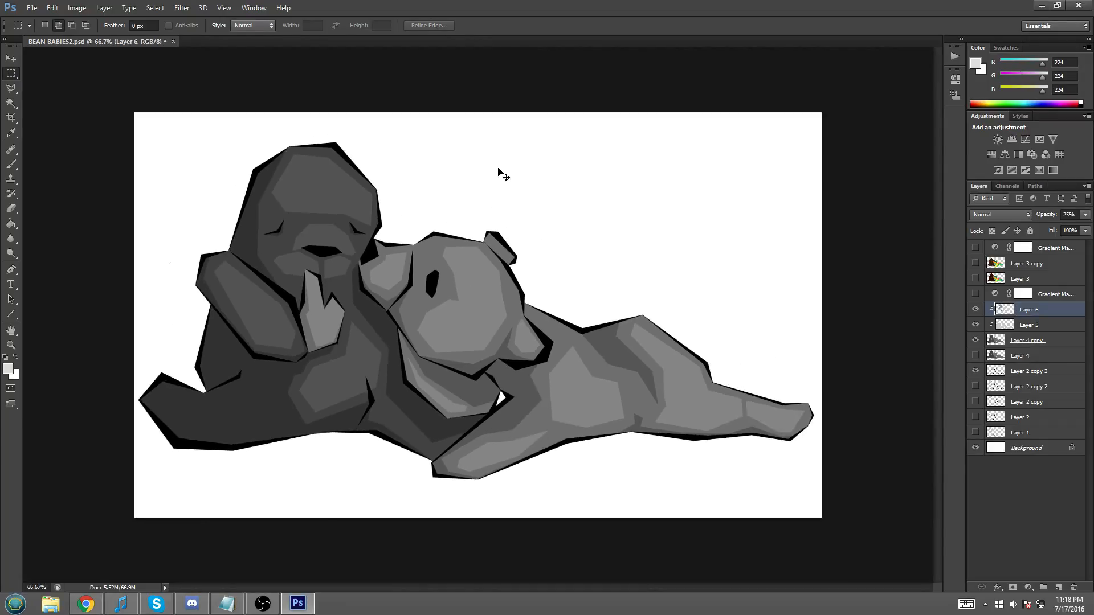
- Outline an angular highlight from the dark figure's forehead down between the eyes to the muzzle, fill it with the same gray and deselect
click(11, 88)
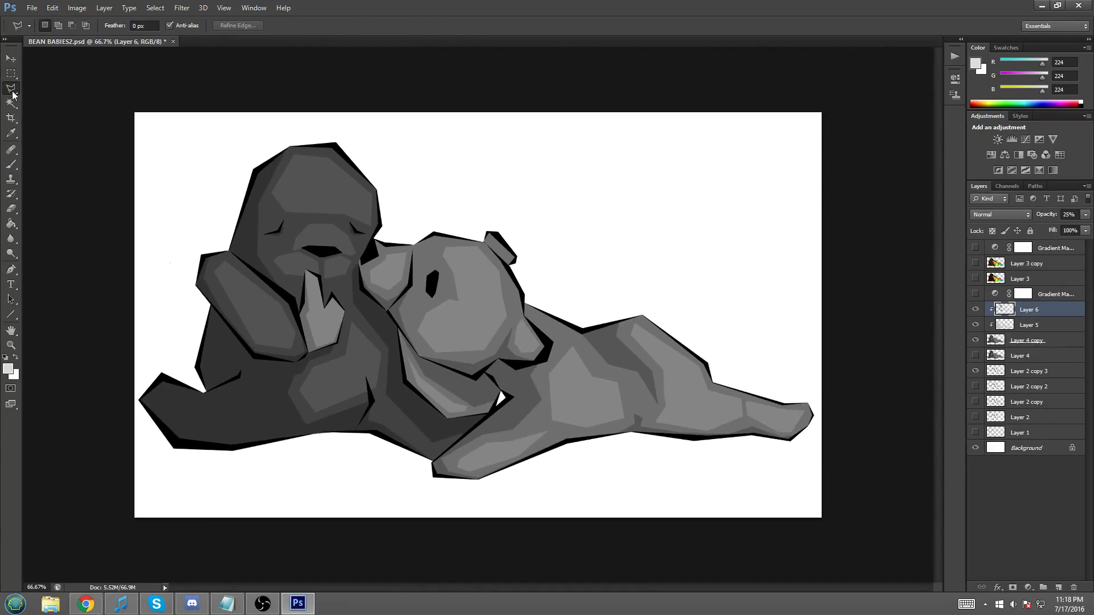
key(ctrl+plus)
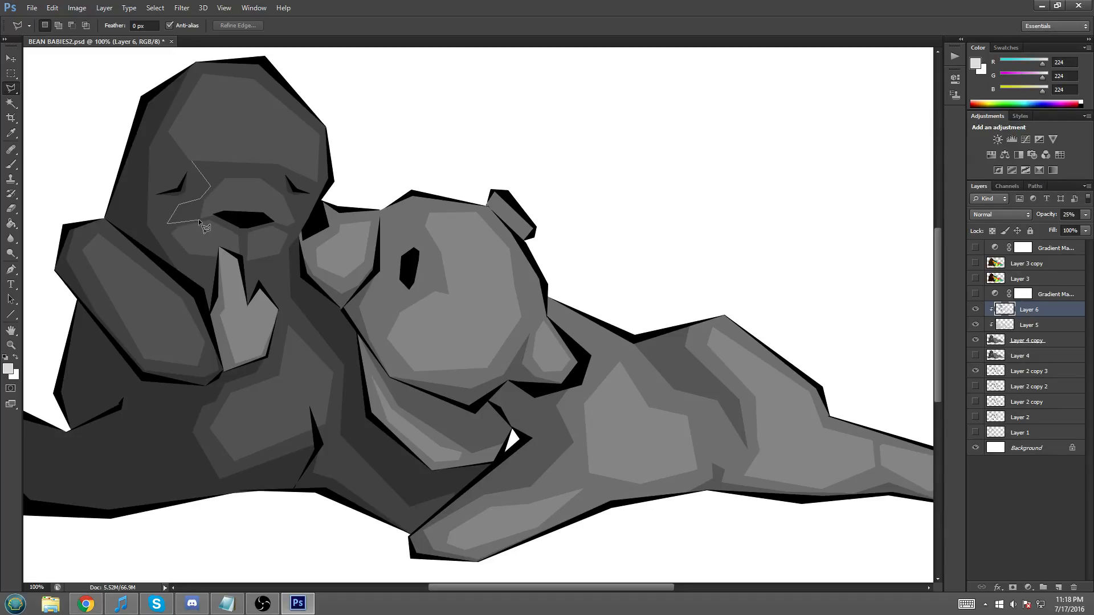
click(235, 202)
click(245, 101)
click(193, 159)
right_click(246, 164)
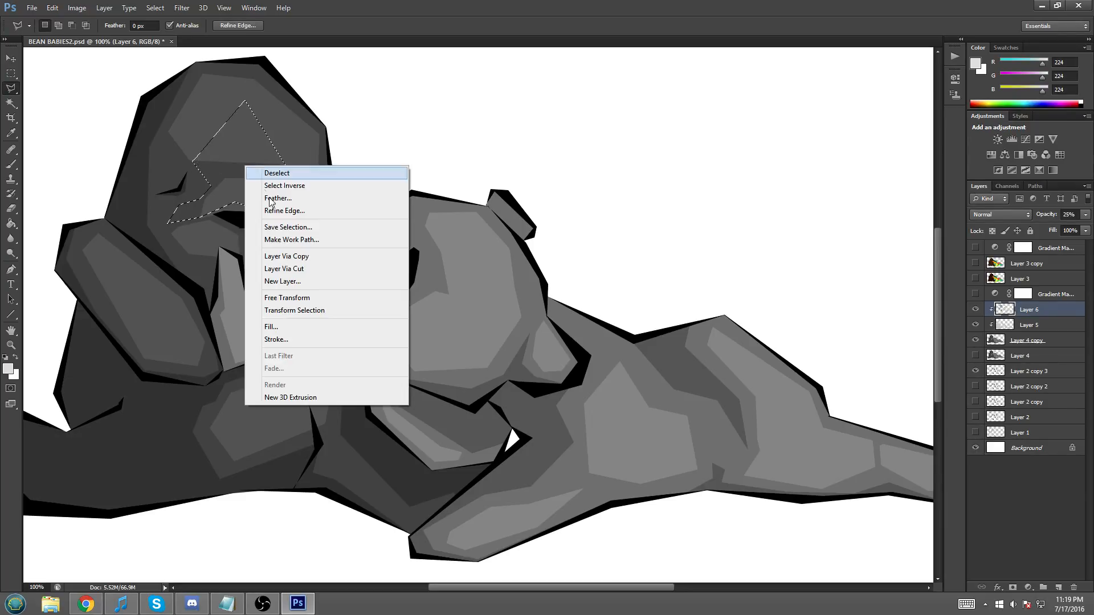
click(270, 326)
click(609, 176)
key(l)
click(10, 73)
right_click(275, 136)
click(288, 142)
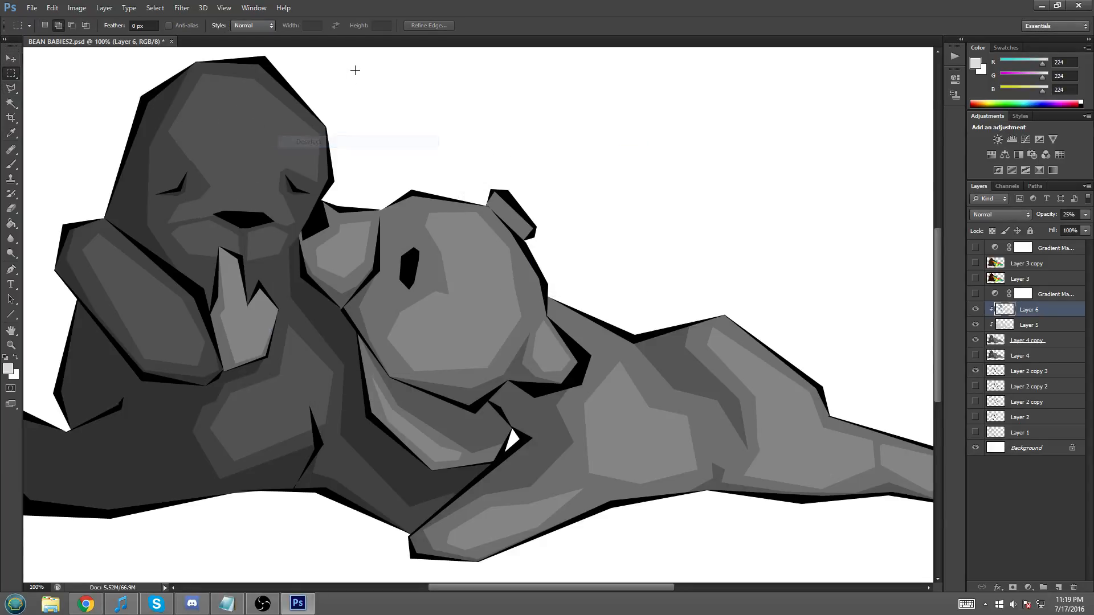
- Hide and reshow Layer 6 to compare the whole artwork with and without the highlights
key(ctrl+minus)
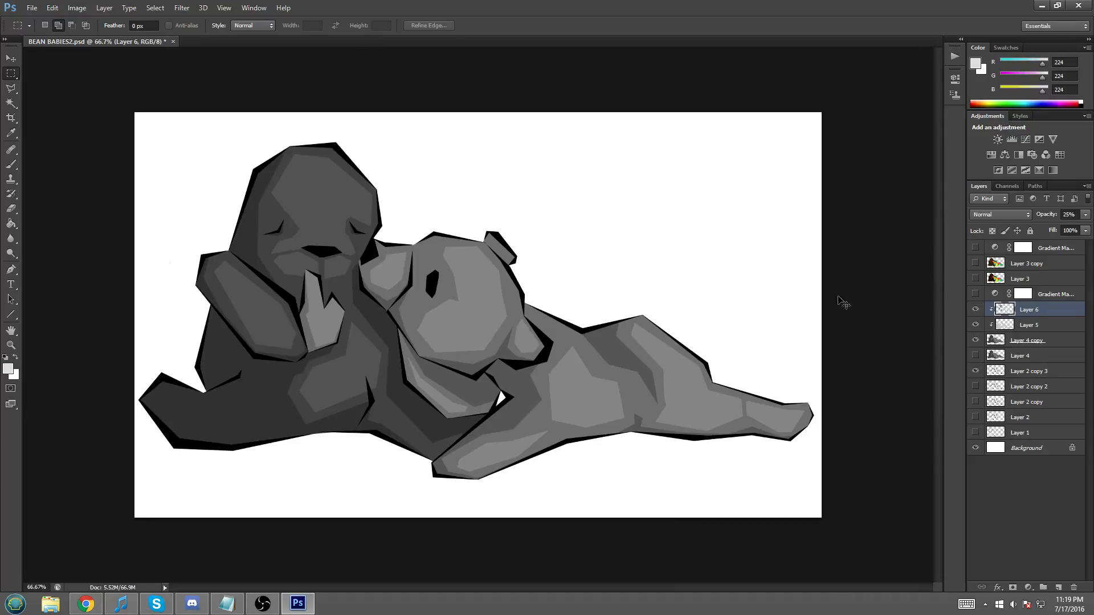
click(974, 309)
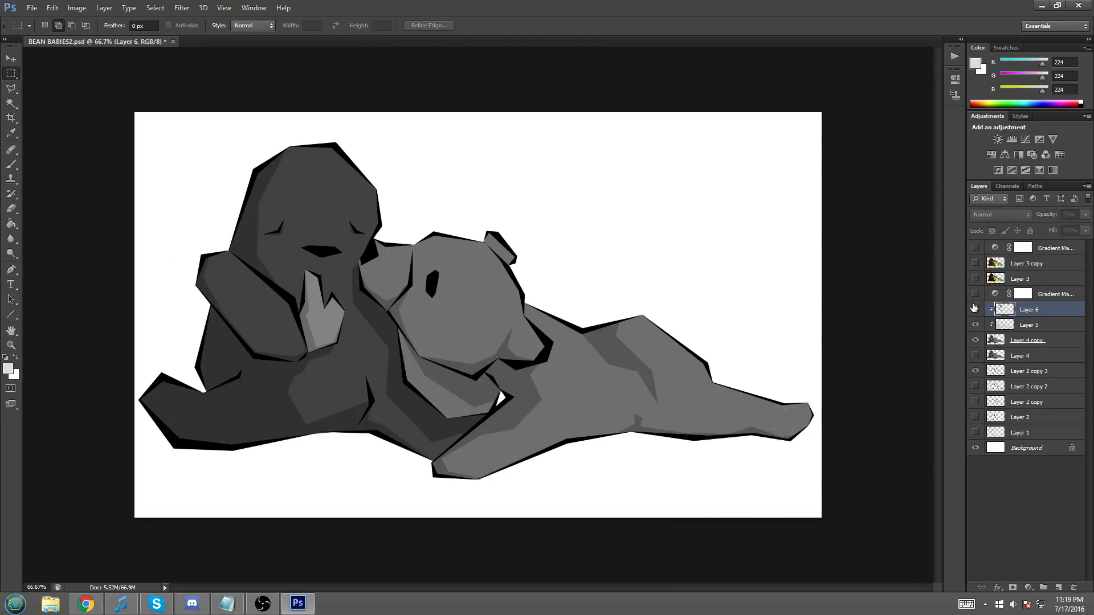
click(974, 309)
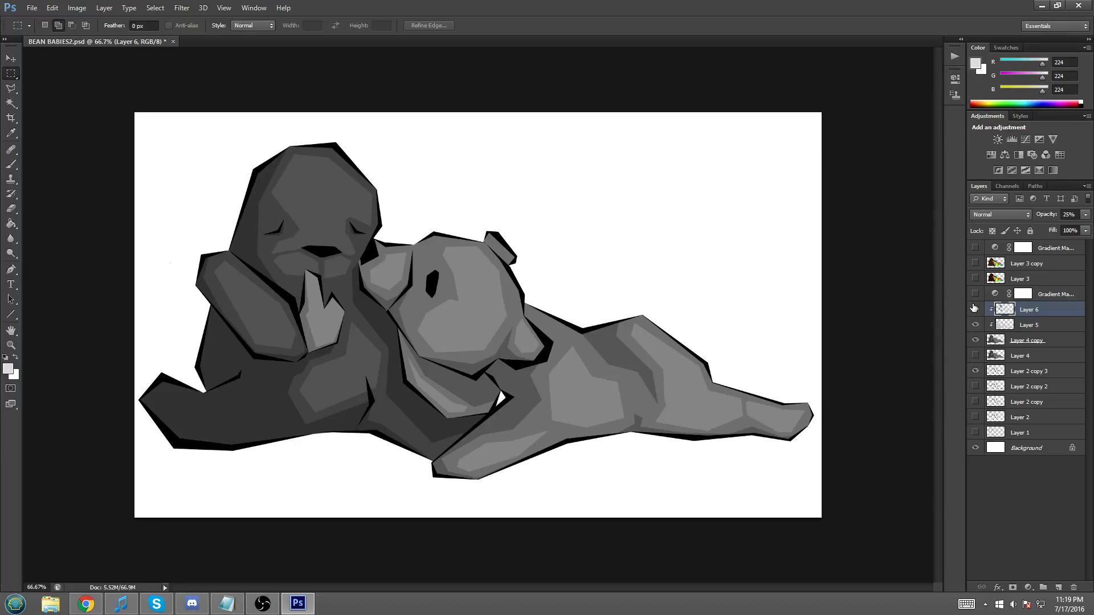
click(974, 308)
click(973, 308)
- Outline the area between the dark figure's left-hand eye, nose bridge and mouth, erase the highlight inside it and deselect
key(ctrl+plus)
click(11, 89)
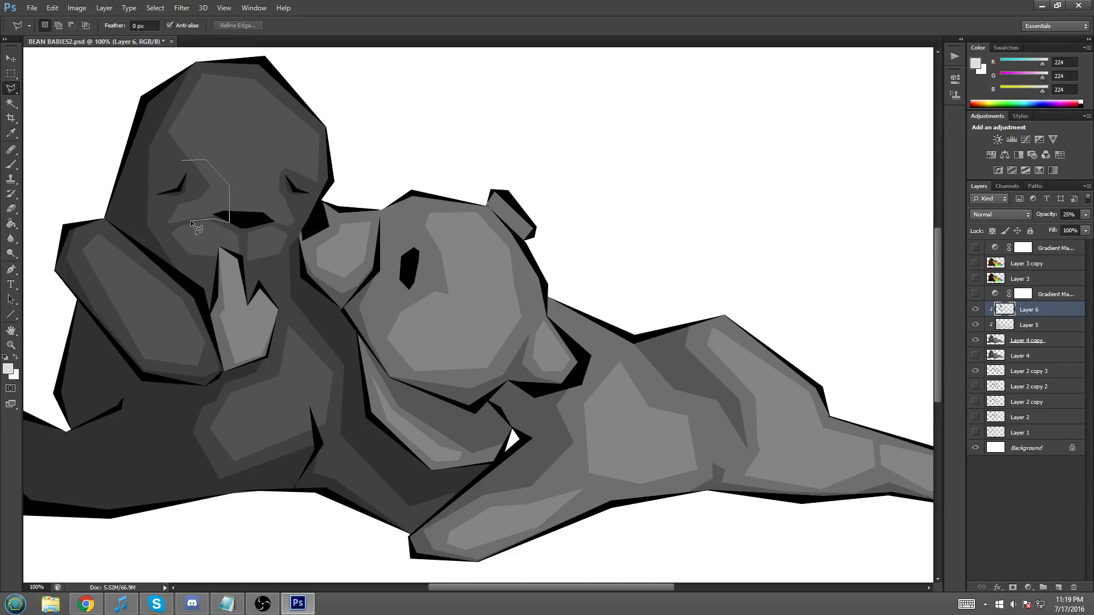
click(162, 226)
click(155, 209)
click(181, 160)
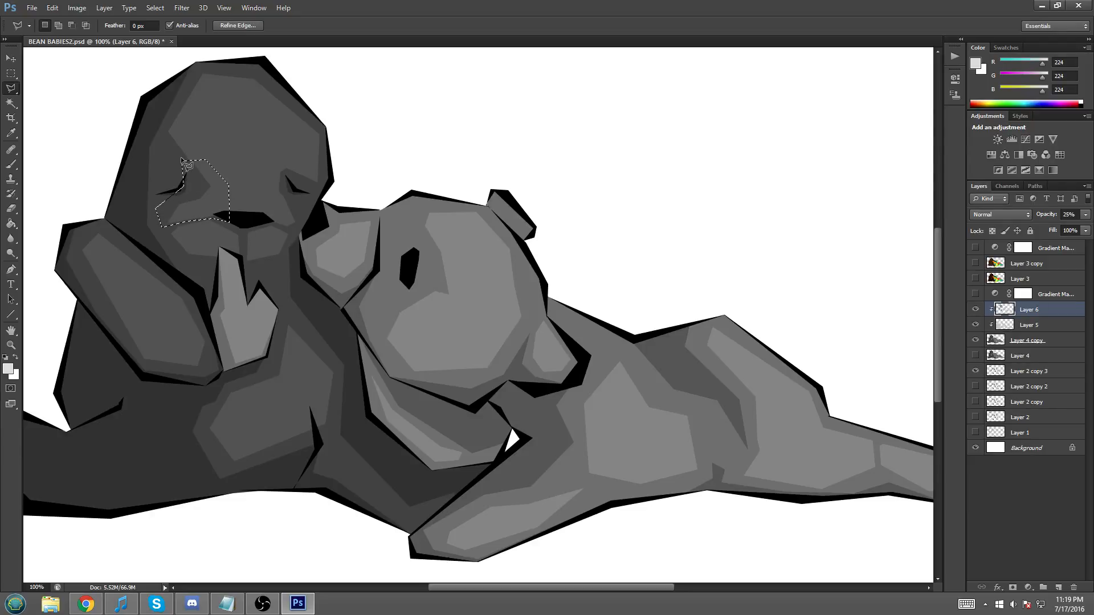
click(11, 73)
right_click(209, 143)
click(225, 150)
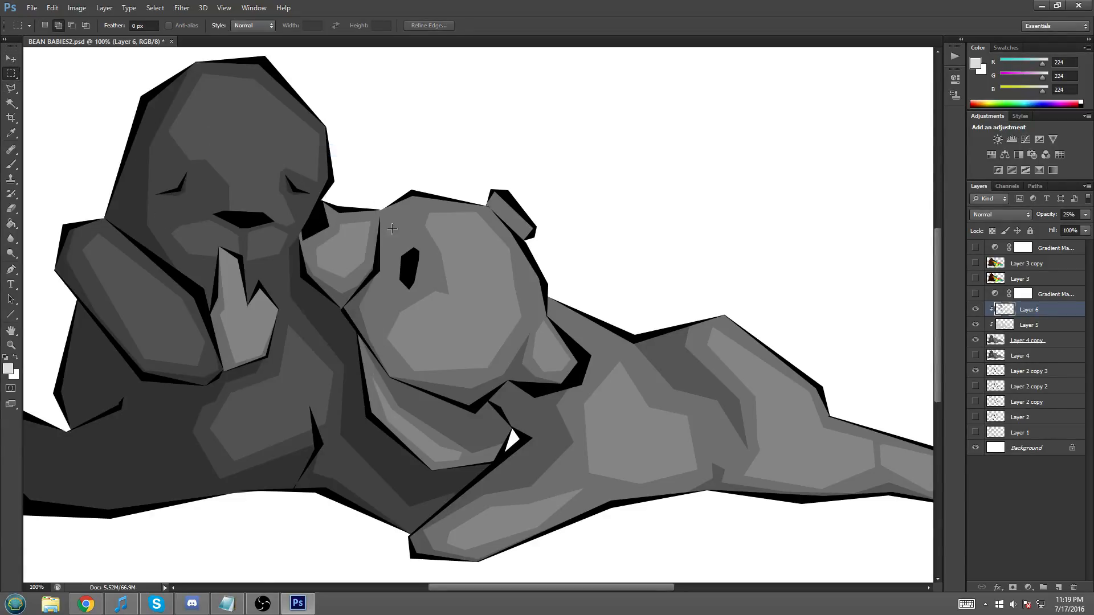
key(ctrl+minus)
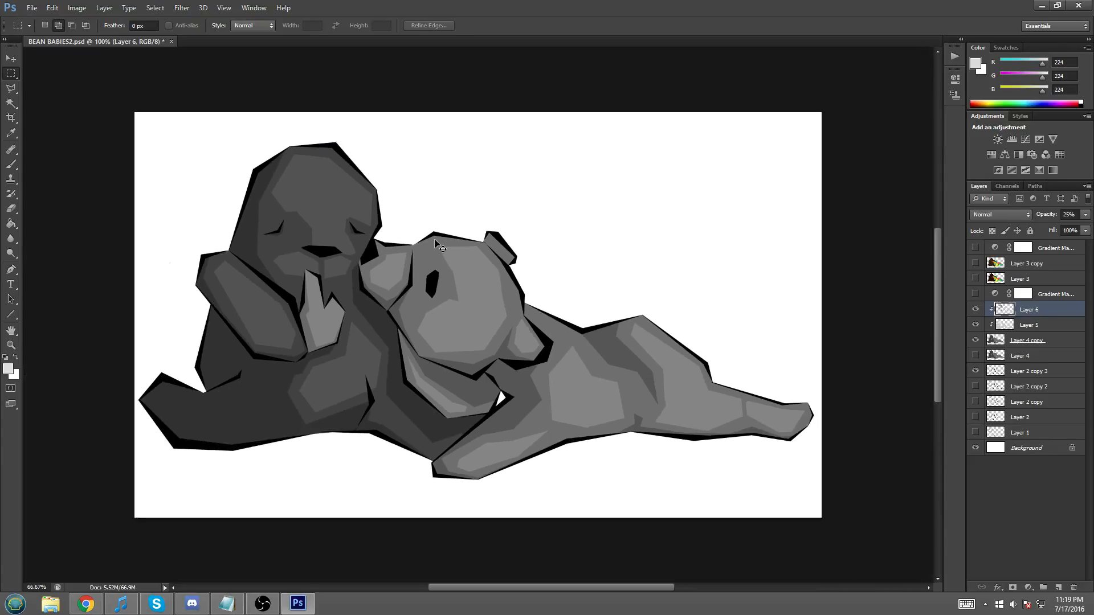
- Outline a strip along the left edge of the dark figure's forehead highlight, erase the highlight inside it and deselect
key(ctrl+plus)
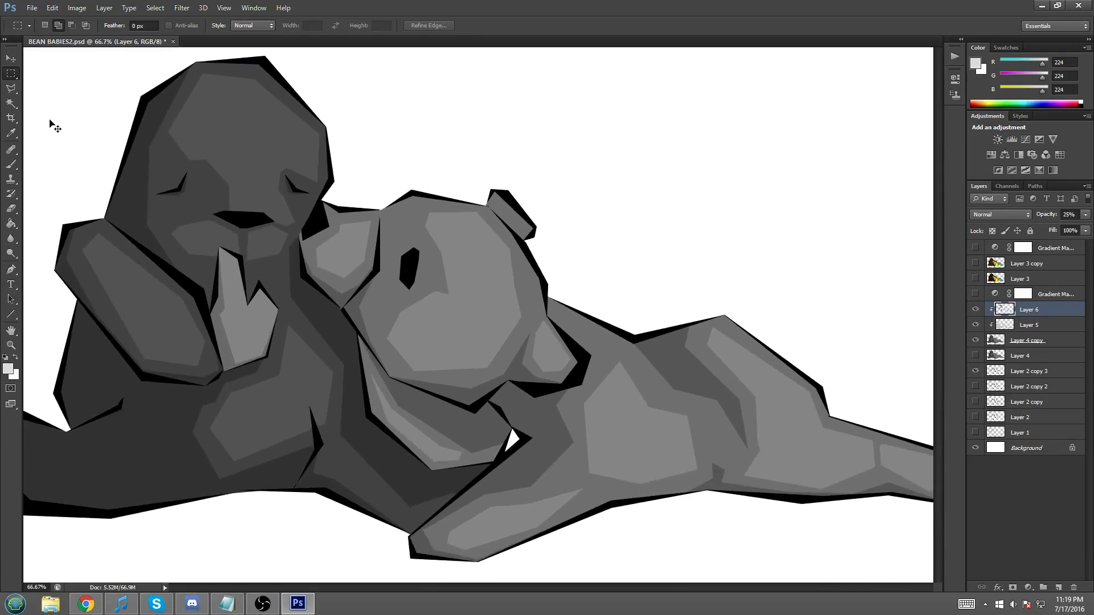
click(10, 88)
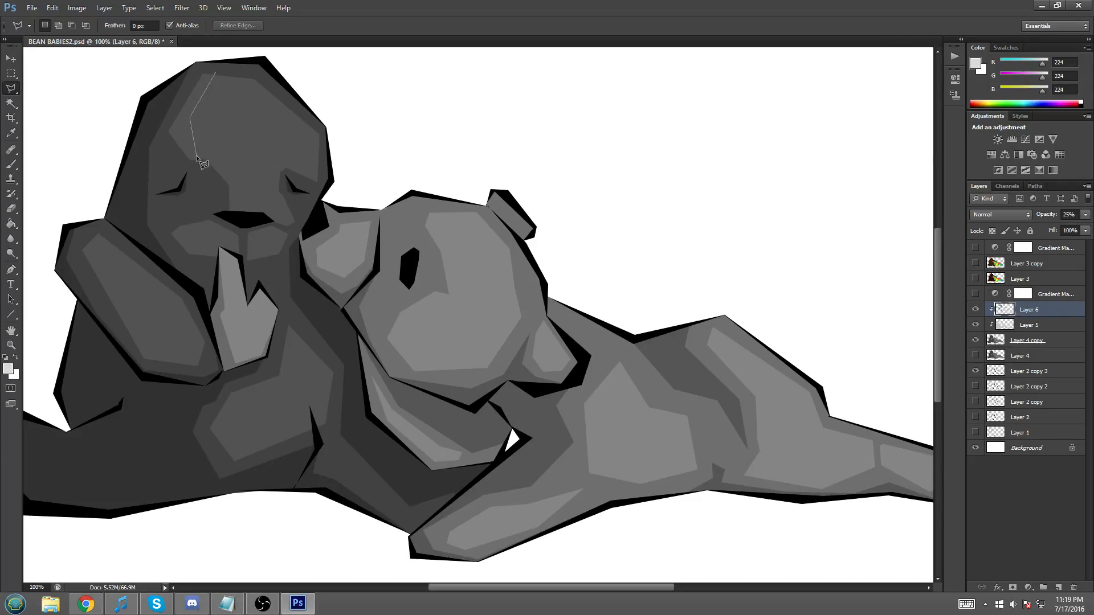
click(198, 170)
click(165, 173)
click(150, 139)
click(194, 50)
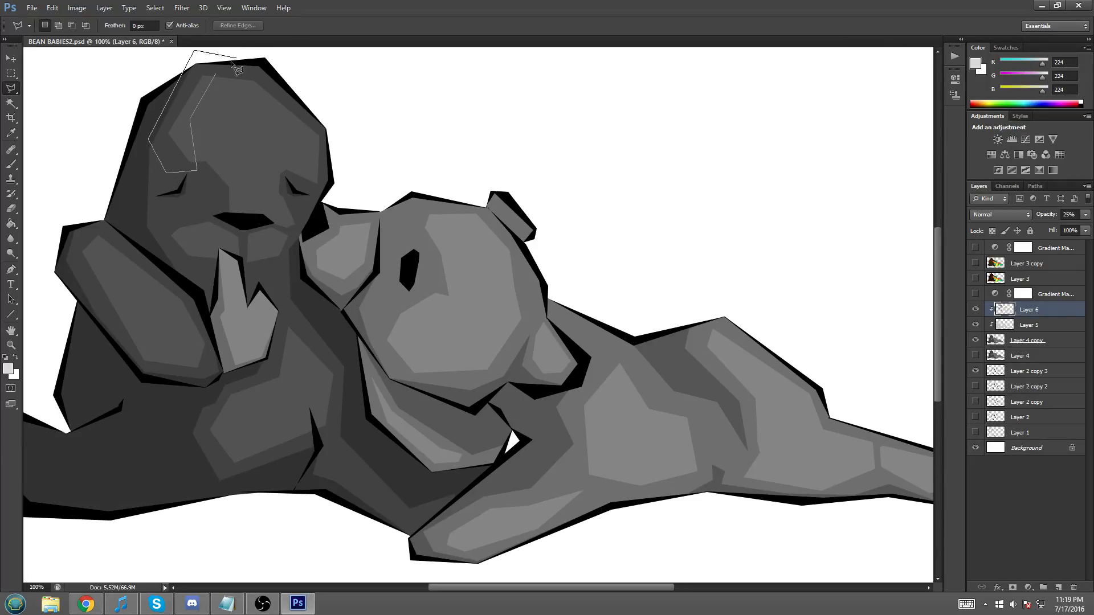
click(217, 70)
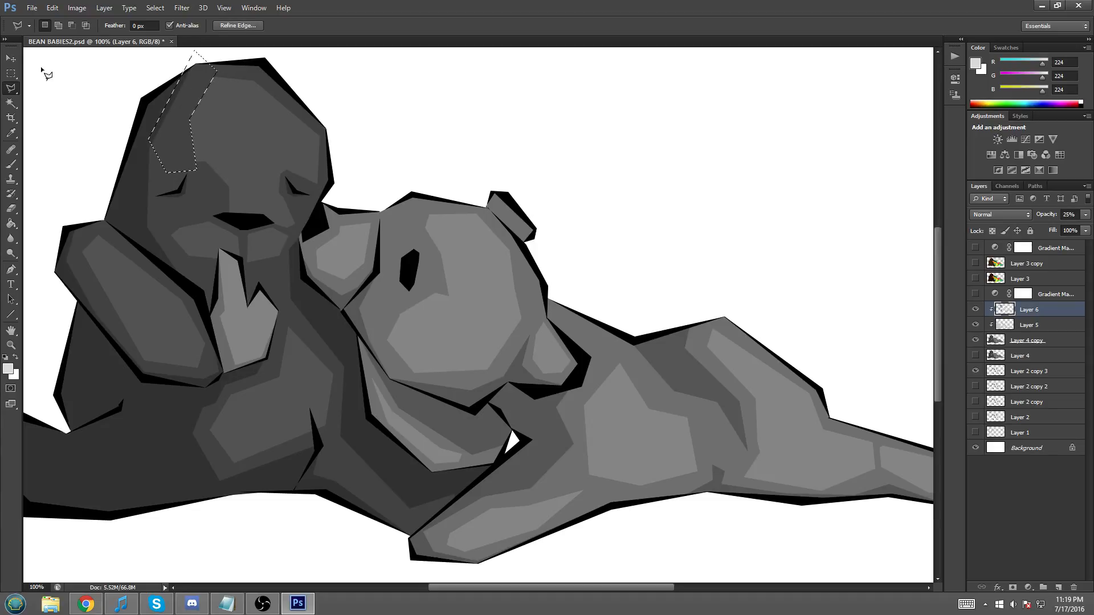
click(11, 74)
right_click(339, 143)
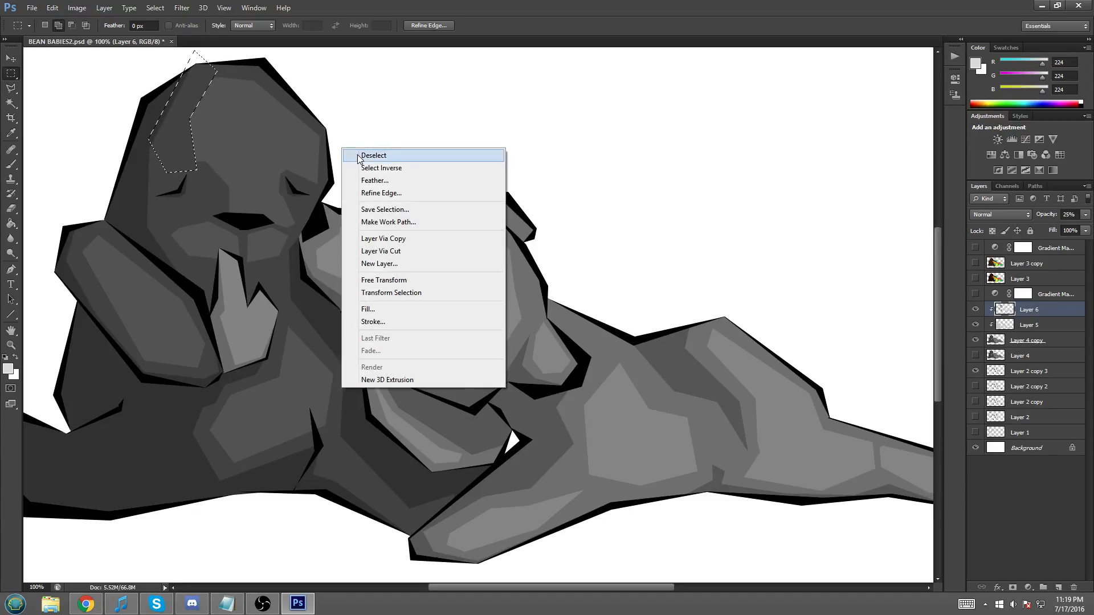
click(366, 151)
key(ctrl+minus)
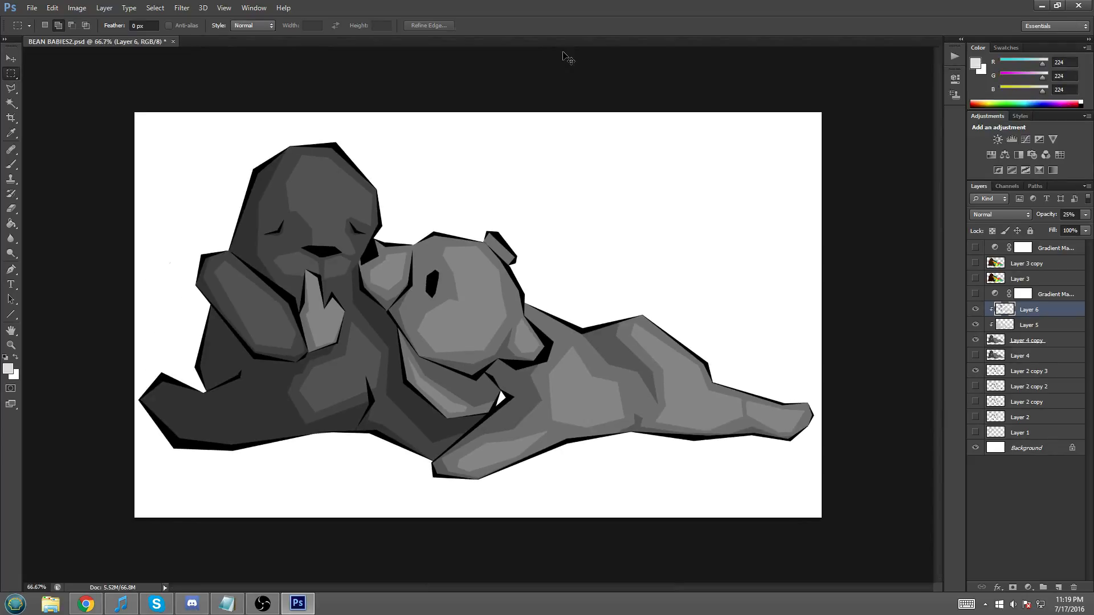
- Outline the outer left edge of the small highlight beside the dark figure's mouth, erase that part and deselect
key(ctrl+plus)
click(11, 88)
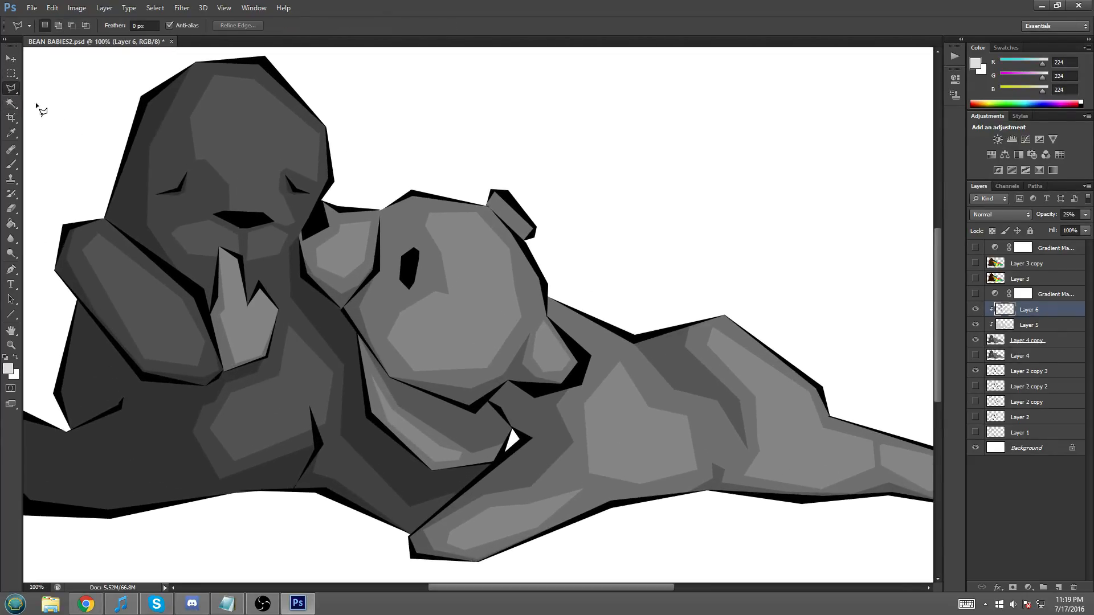
click(195, 221)
click(188, 237)
click(194, 217)
click(210, 258)
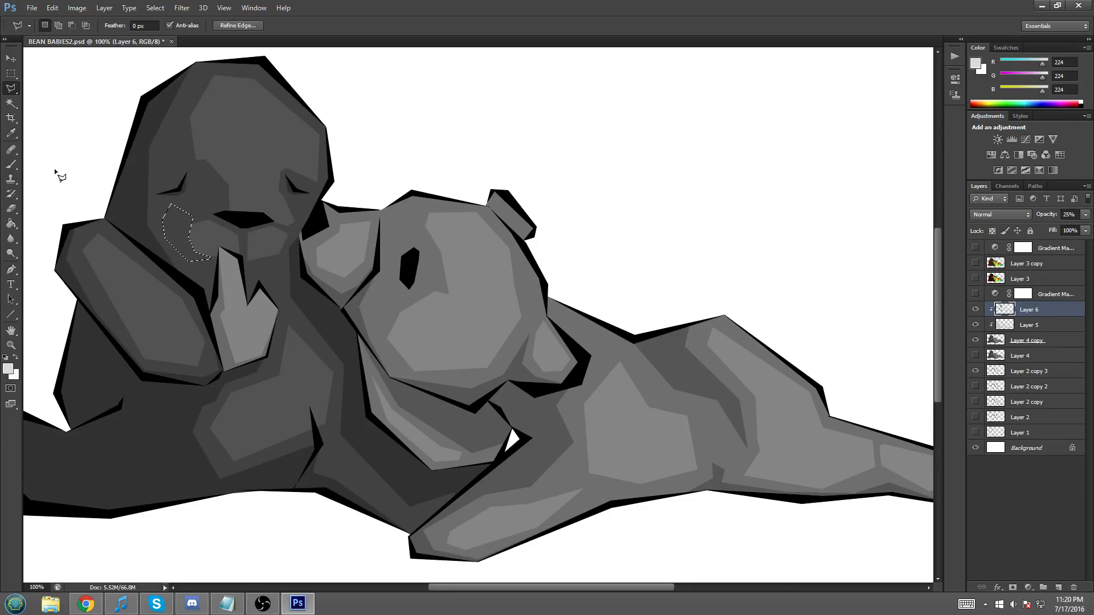
click(11, 74)
right_click(233, 139)
click(253, 150)
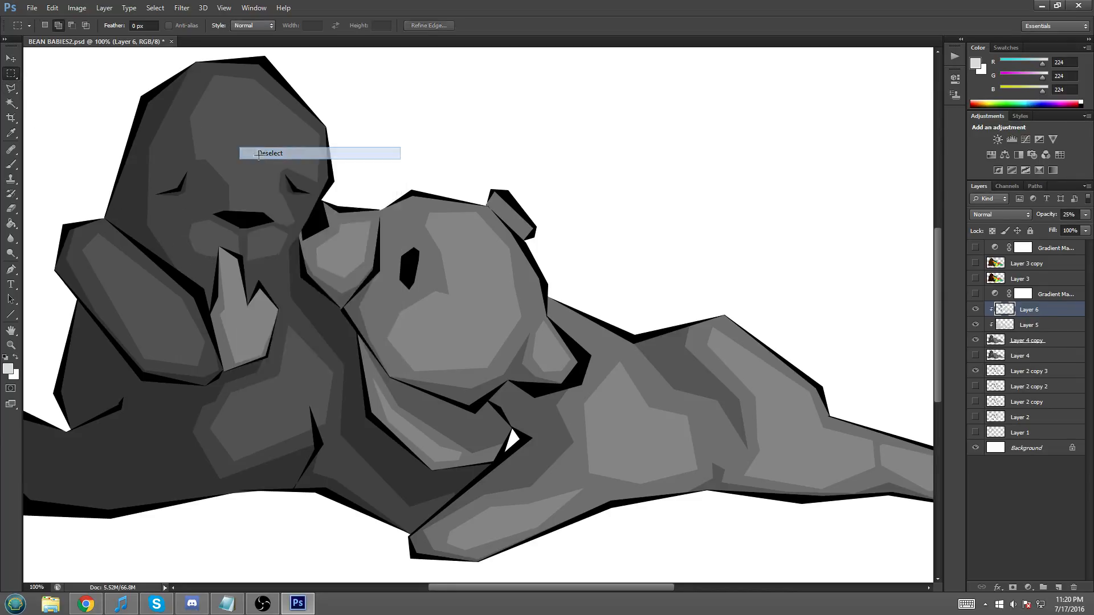
key(ctrl+0)
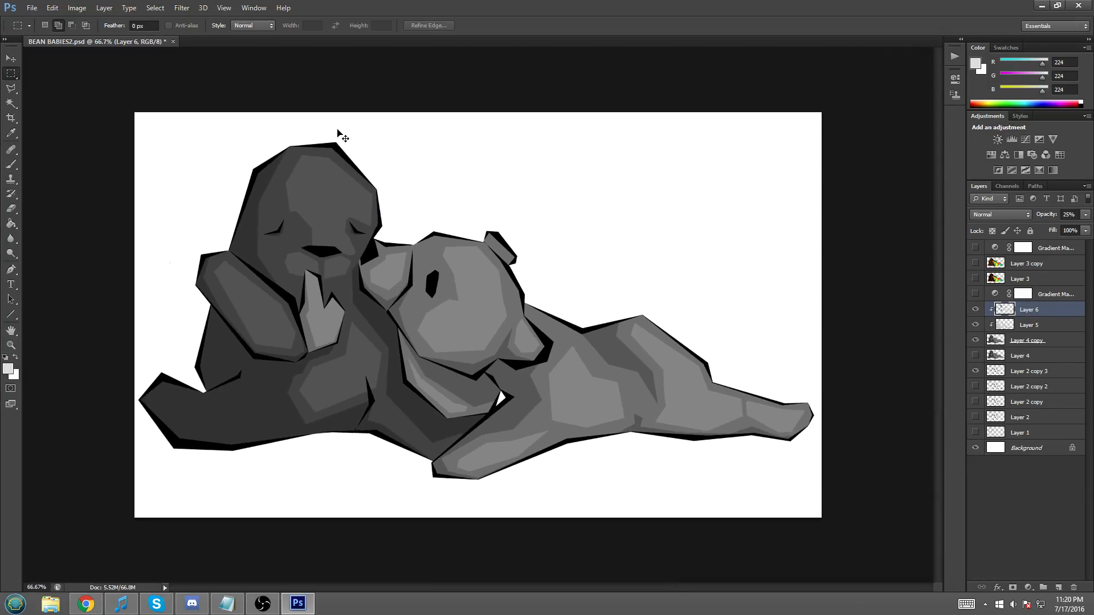
- Trim the small corner off the forehead highlight just above the dark figure's left-hand eye and deselect
key(ctrl+1)
click(11, 88)
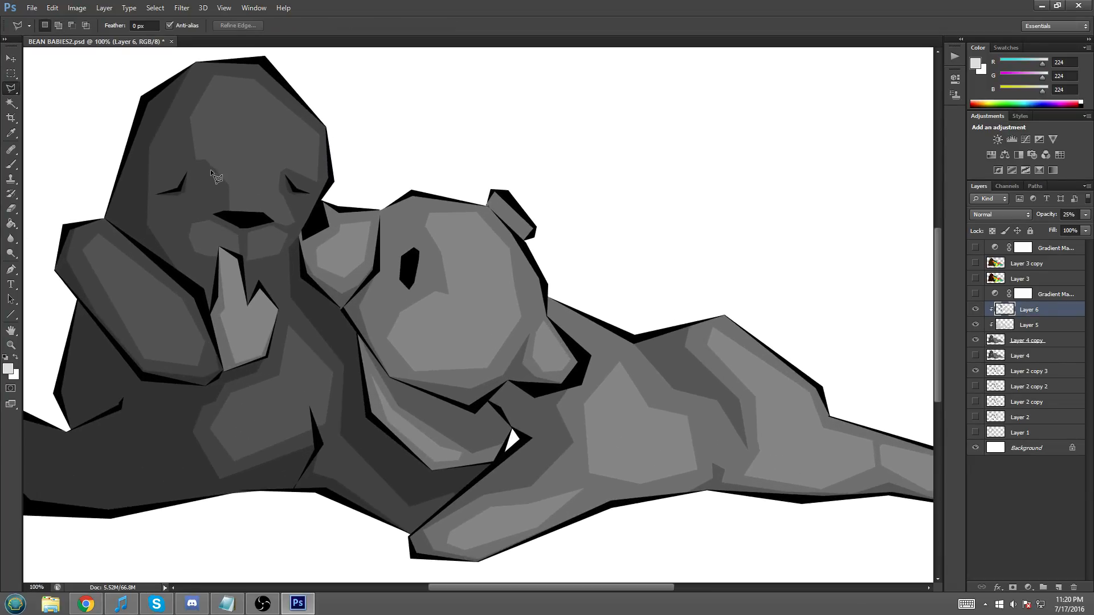
click(191, 149)
double_click(209, 166)
click(15, 74)
right_click(227, 134)
click(251, 146)
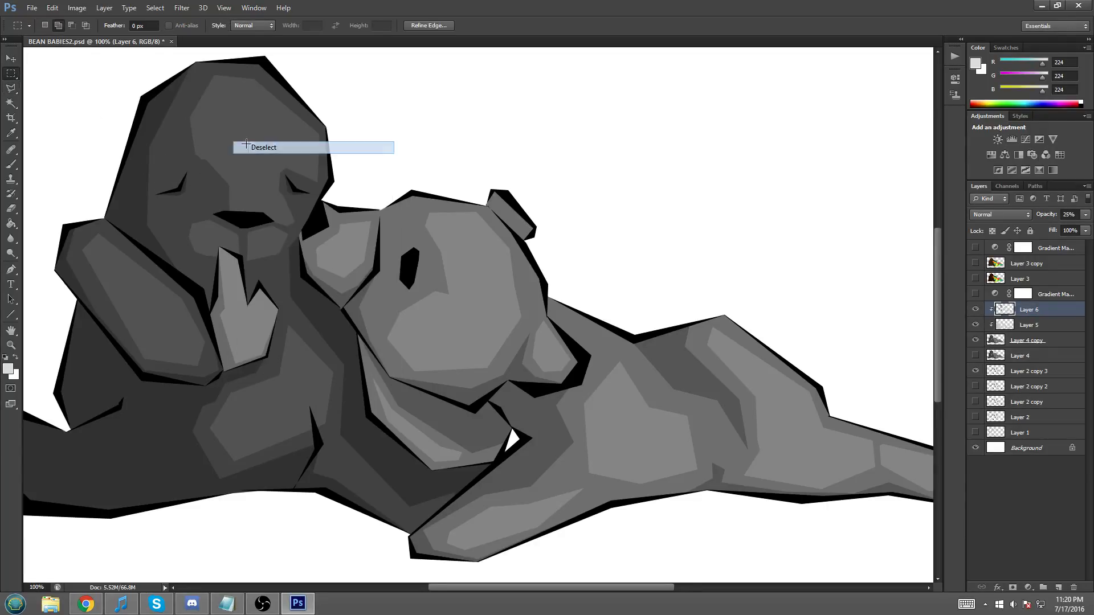
key(ctrl+minus)
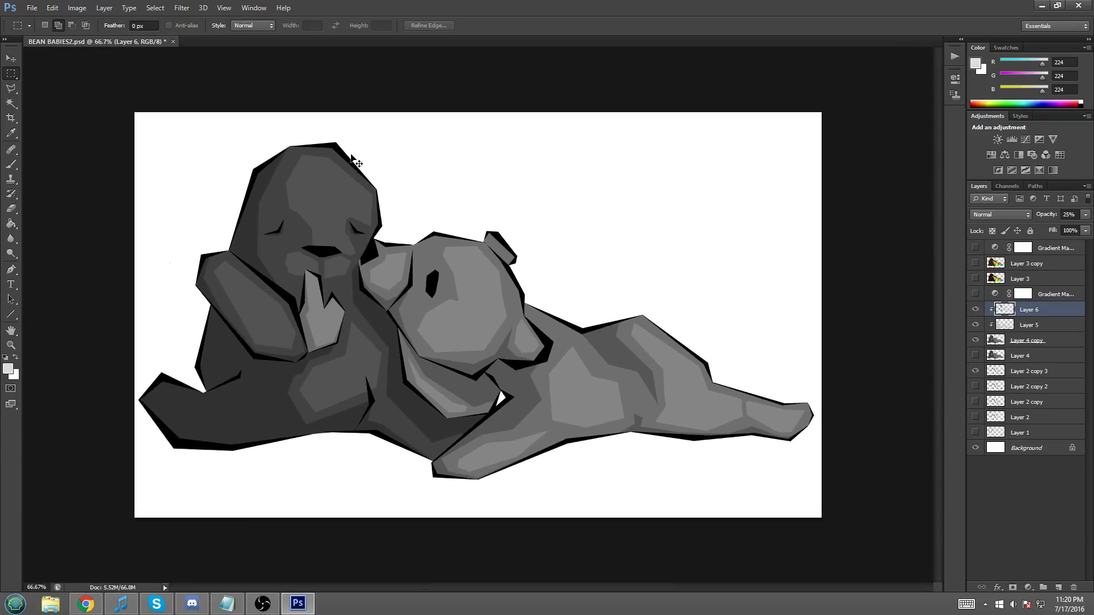
- Outline a small triangular highlight on the cheek below the dark figure's right-hand eye, fill it with the gray and deselect
key(ctrl+plus)
click(11, 88)
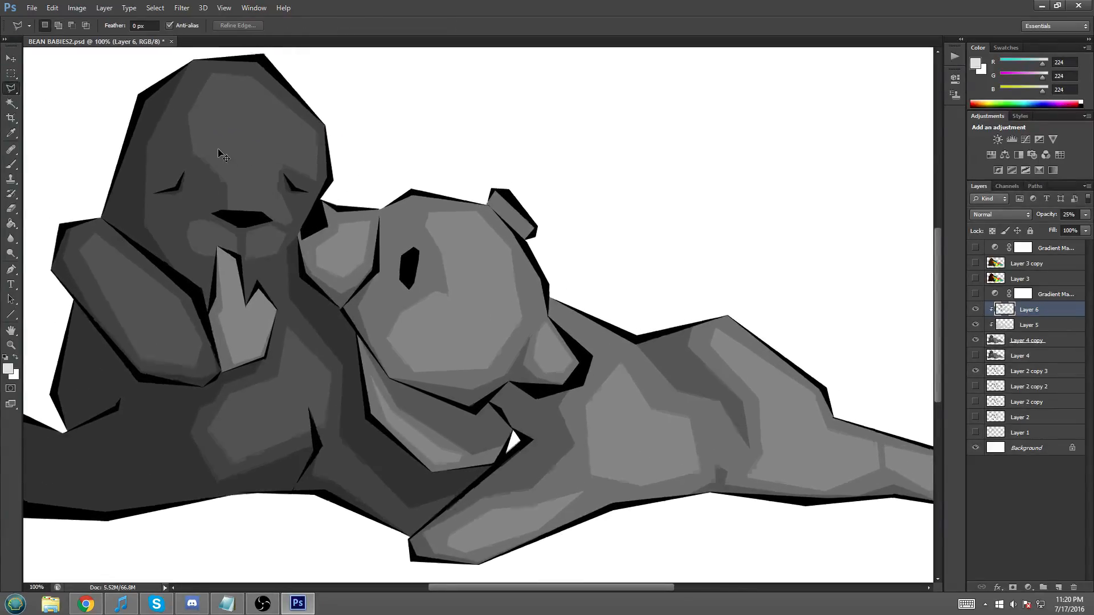
key(ctrl+plus)
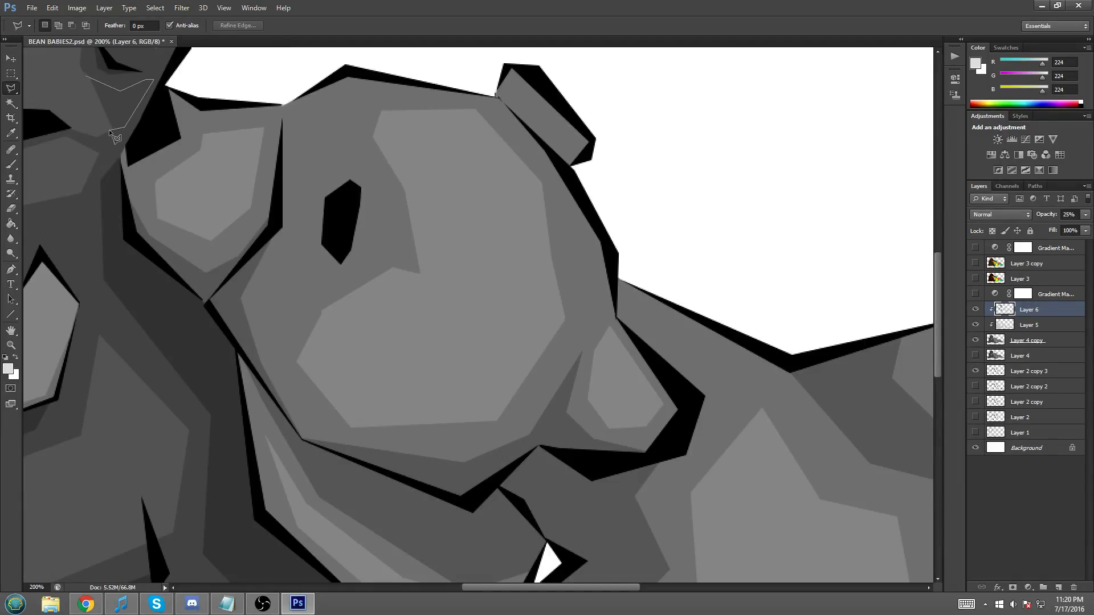
click(86, 76)
right_click(124, 116)
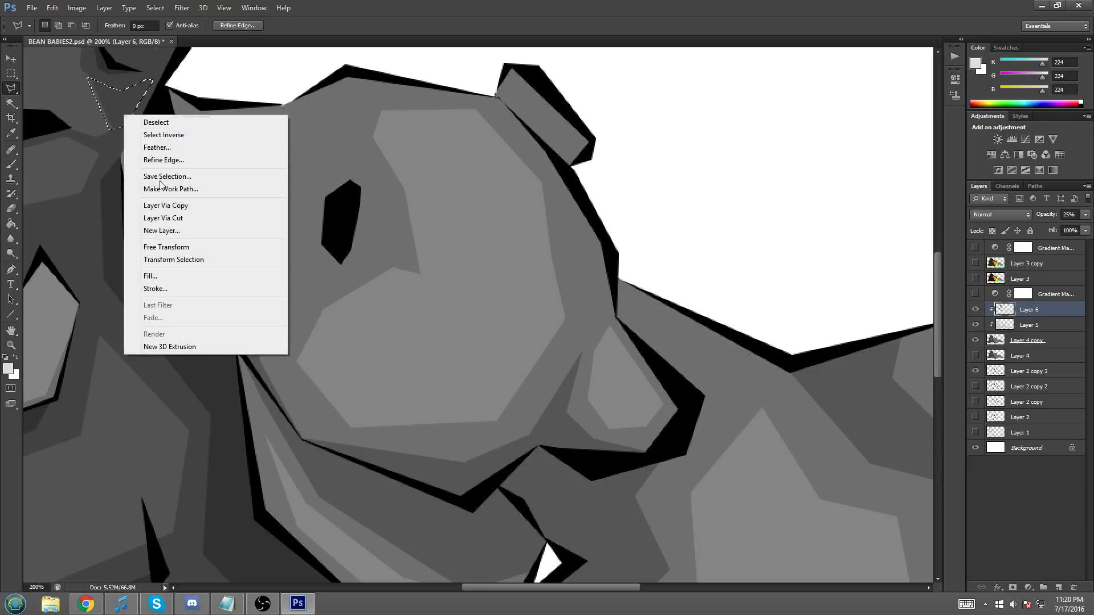
click(149, 277)
click(611, 176)
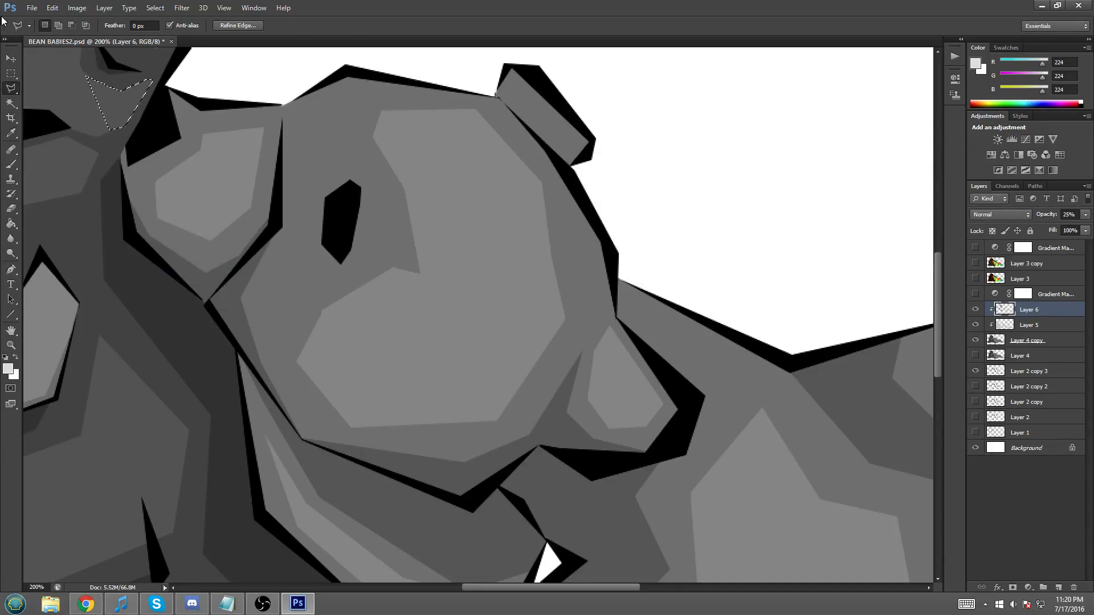
click(11, 73)
right_click(259, 130)
click(284, 132)
- Preview the whole artwork with the lower Gradient Map layer shown, then hide that layer again
key(ctrl+minus)
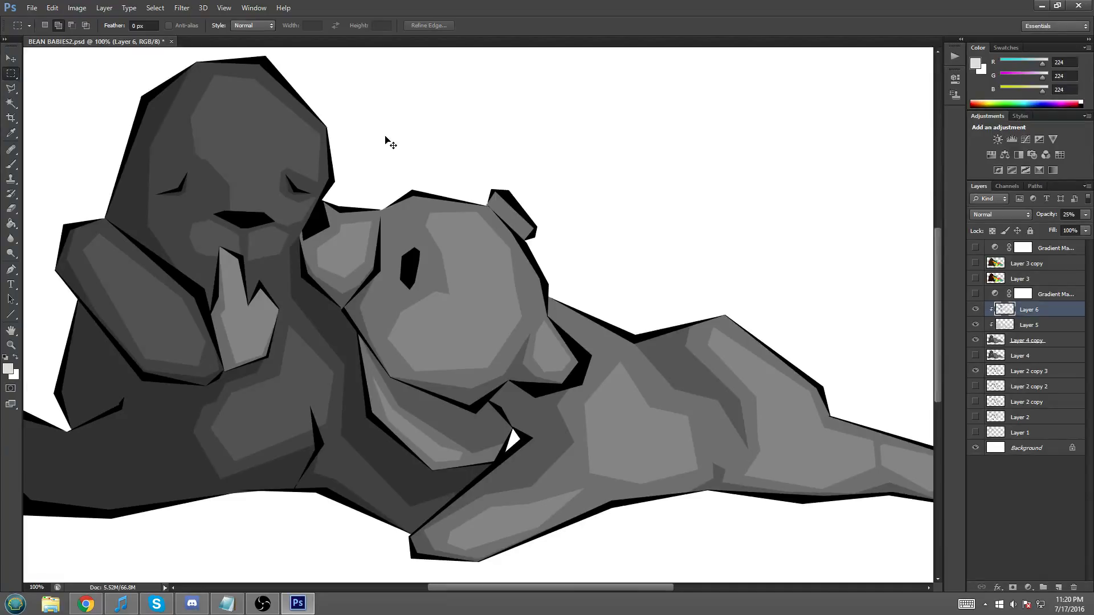
key(ctrl+minus)
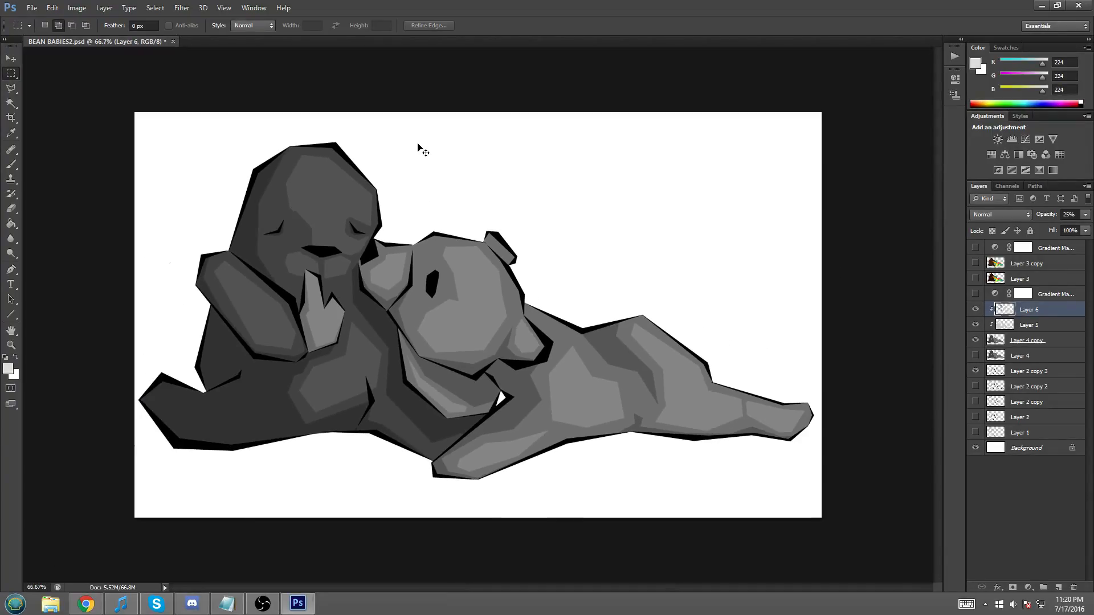
click(975, 295)
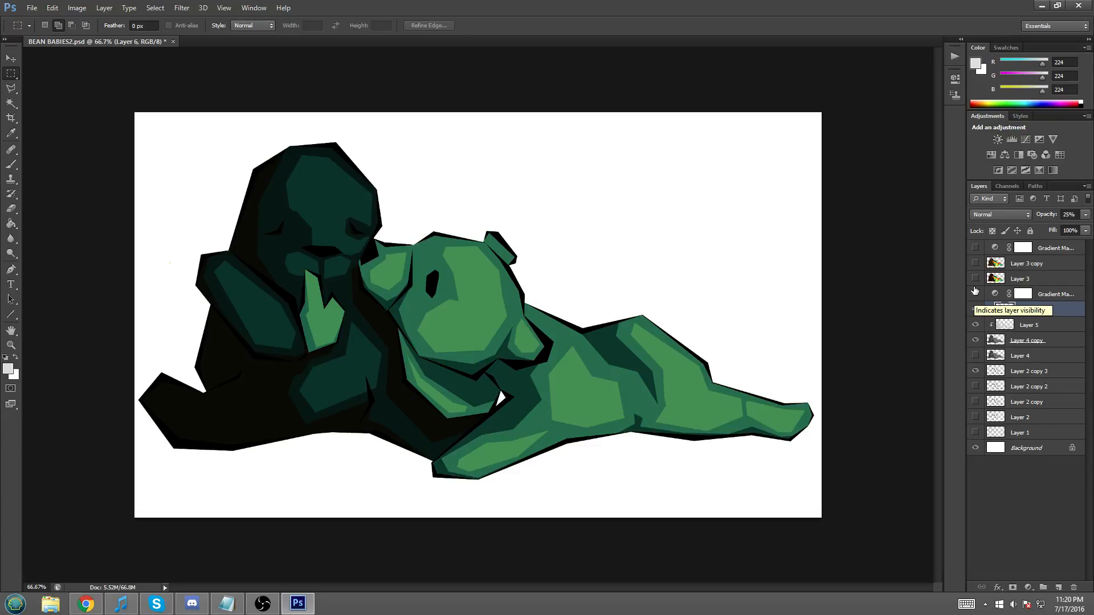
click(974, 295)
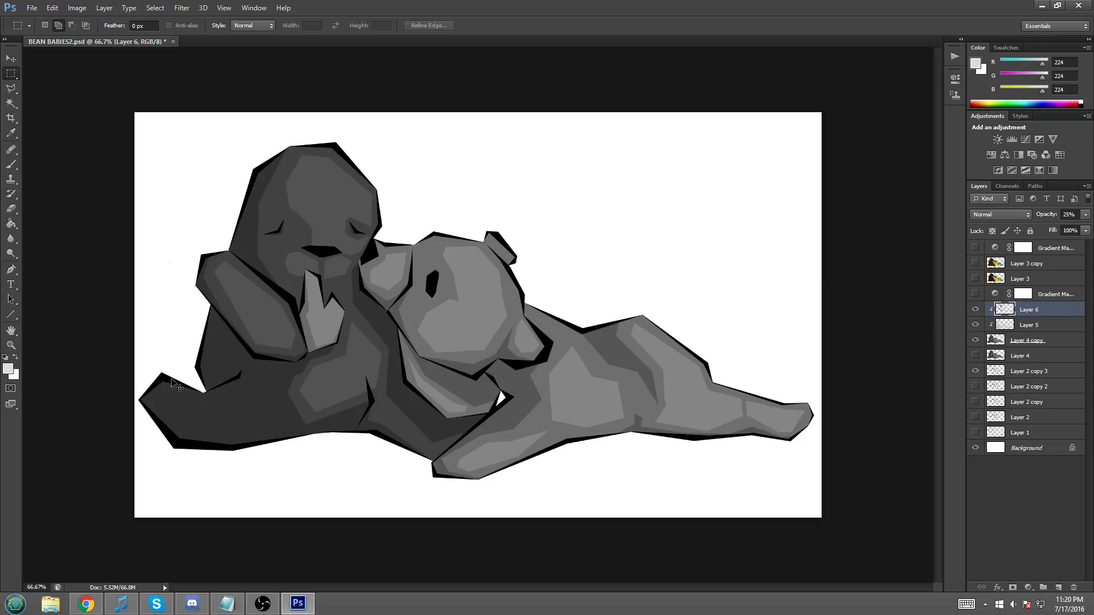
- Outline a long tapering highlight along the dark figure's right-hand thigh, between the belly crease and the bear's paw
key(ctrl+plus)
key(l)
scroll(300, 343, down, 4)
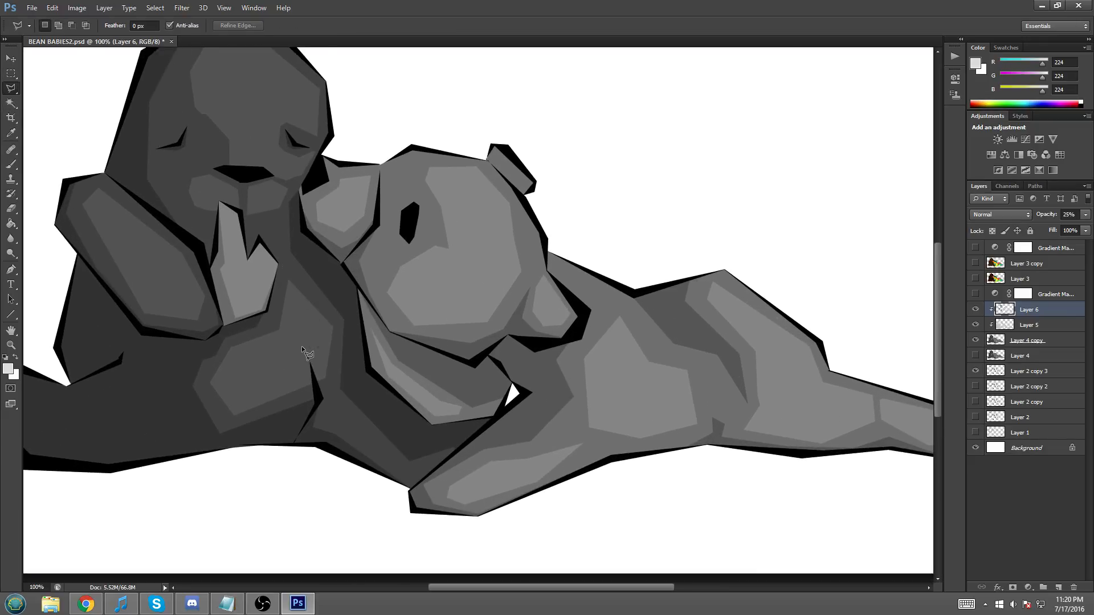
key(ctrl+plus)
scroll(246, 406, down, 4)
click(195, 289)
click(222, 363)
click(325, 443)
click(327, 424)
click(238, 322)
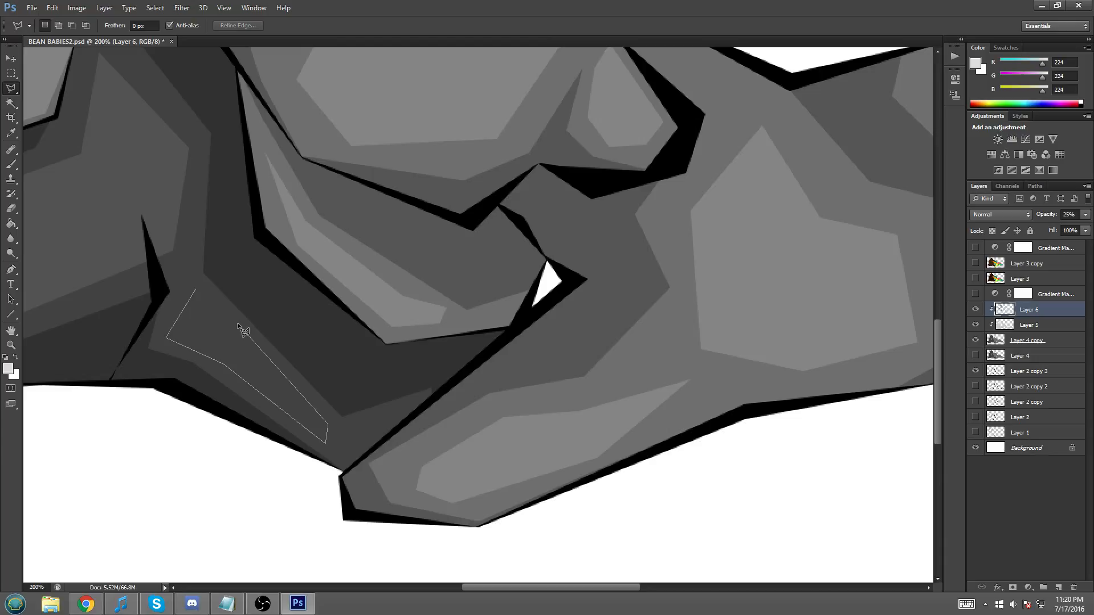
click(195, 286)
- Fill the outlined thigh highlight with the gray and deselect
right_click(248, 346)
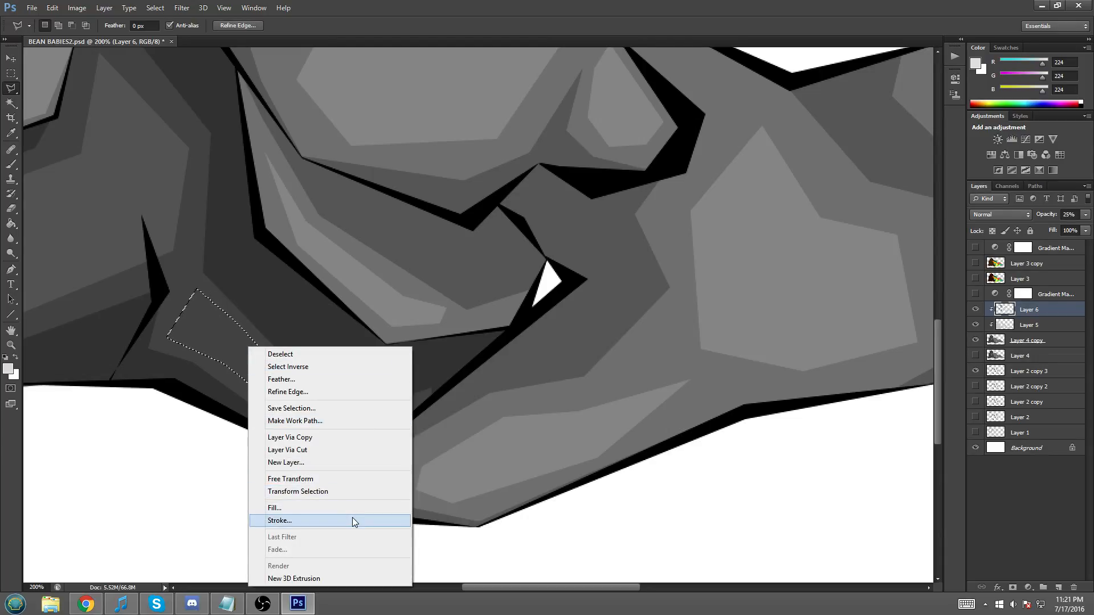
click(353, 519)
key(Return)
key(m)
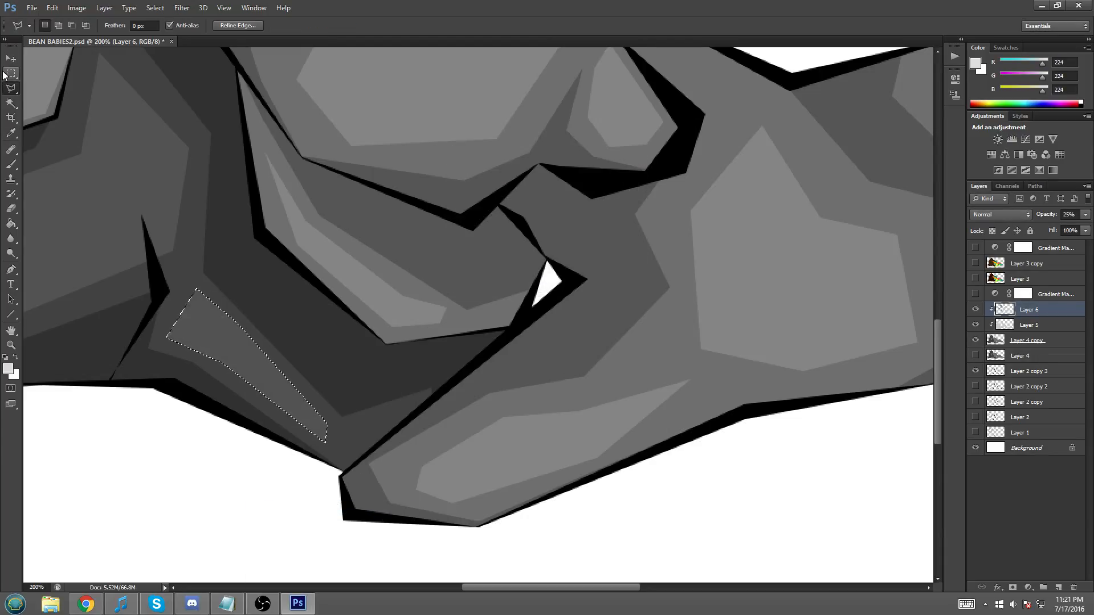
right_click(165, 134)
click(185, 142)
key(ctrl+minus)
key(ctrl+minus)
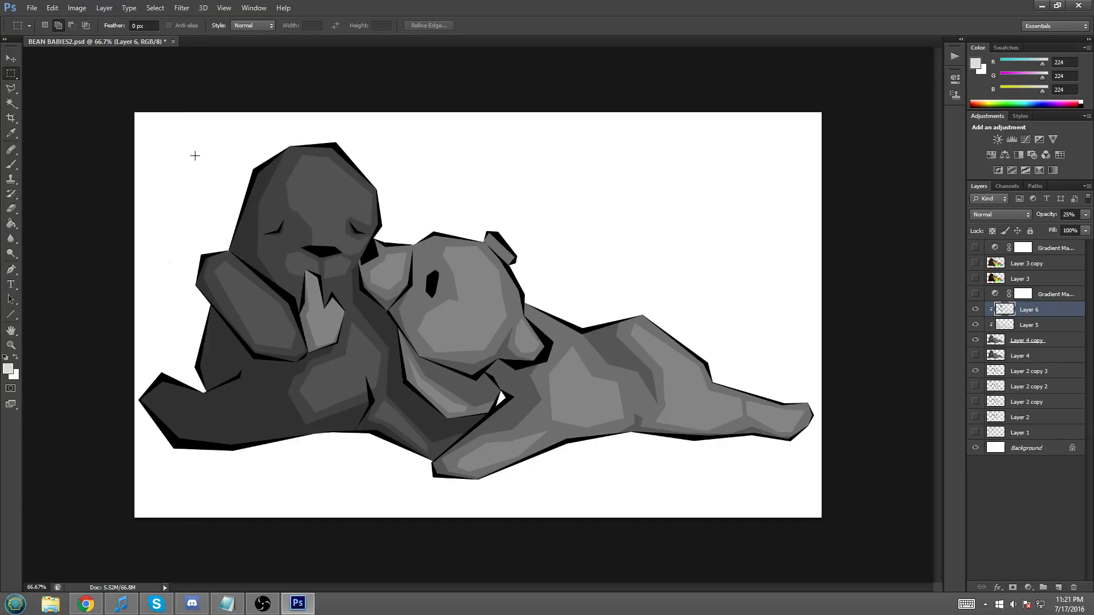
- Outline an extension of the forehead highlight above the dark figure's left-hand eye and down the nose, fill it with the gray and deselect
key(ctrl+plus)
click(11, 87)
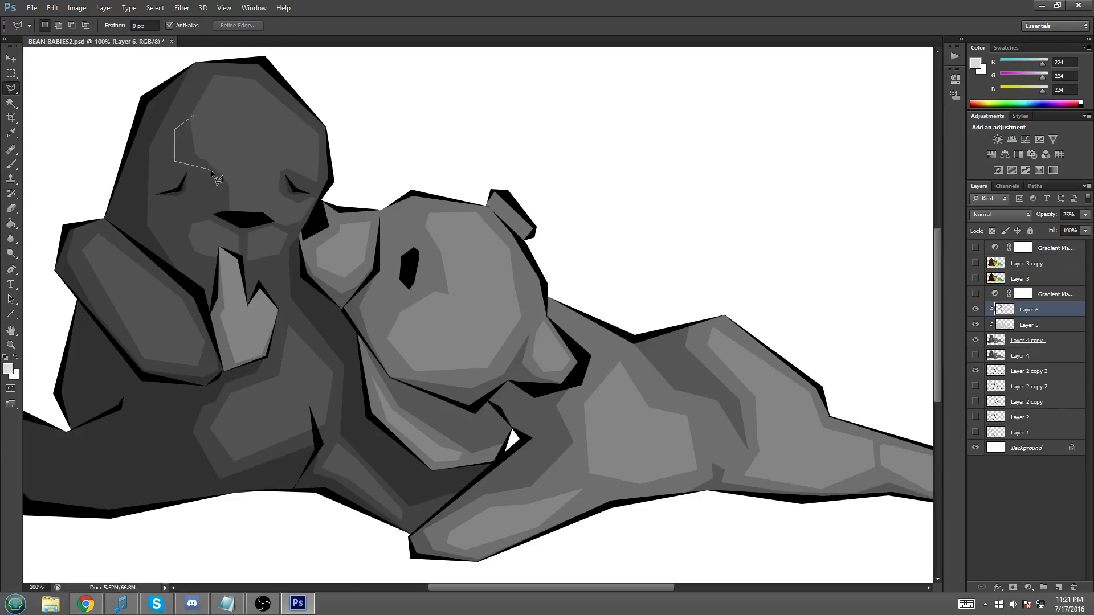
click(224, 188)
click(215, 213)
click(196, 114)
right_click(218, 150)
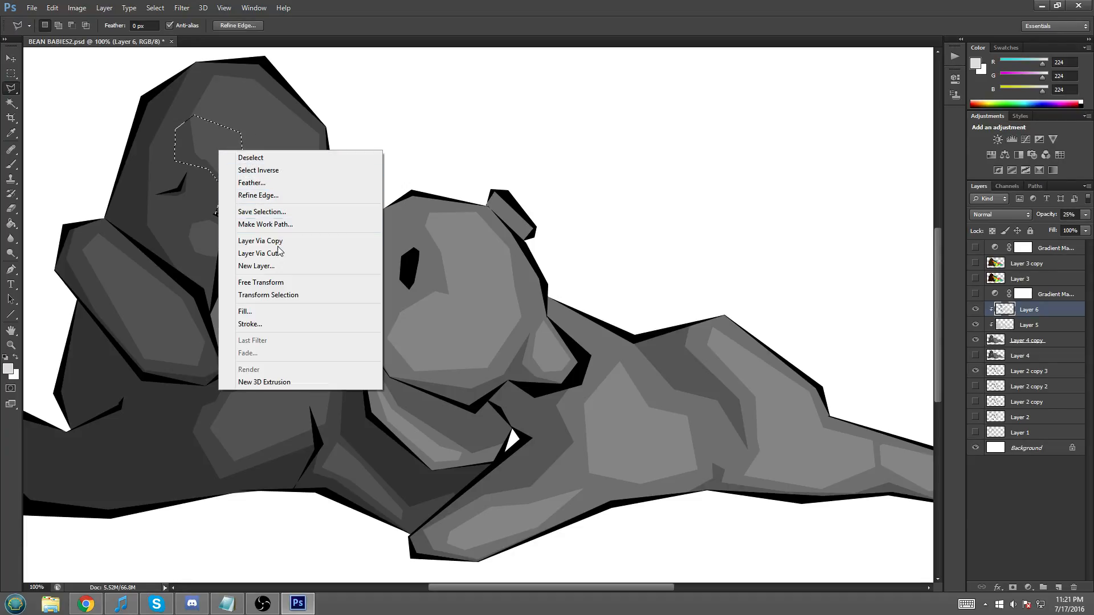
click(265, 311)
click(630, 175)
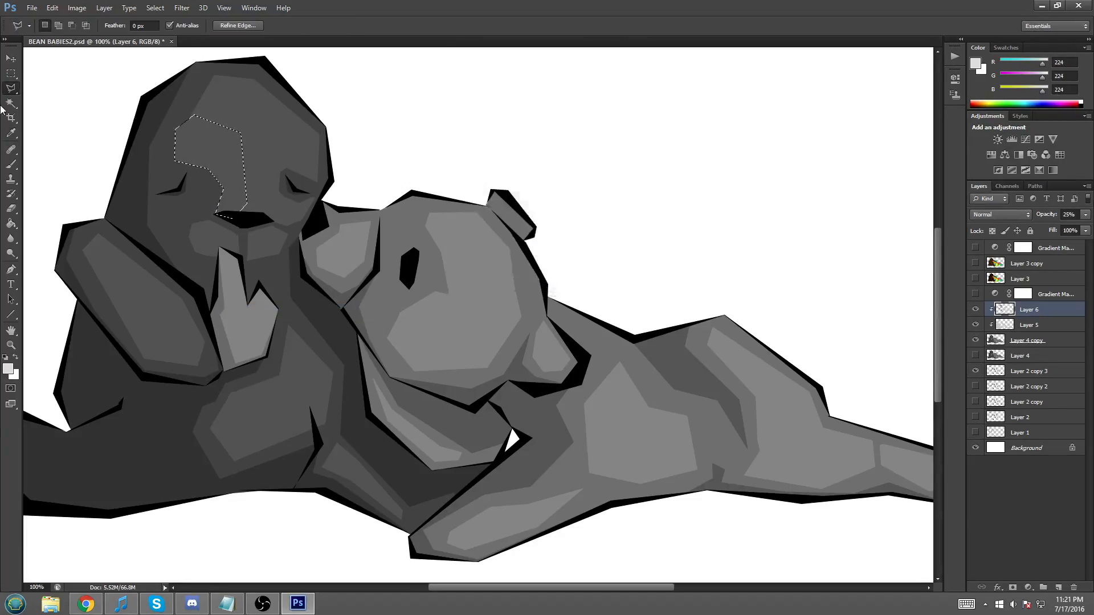
click(10, 74)
right_click(244, 159)
click(268, 166)
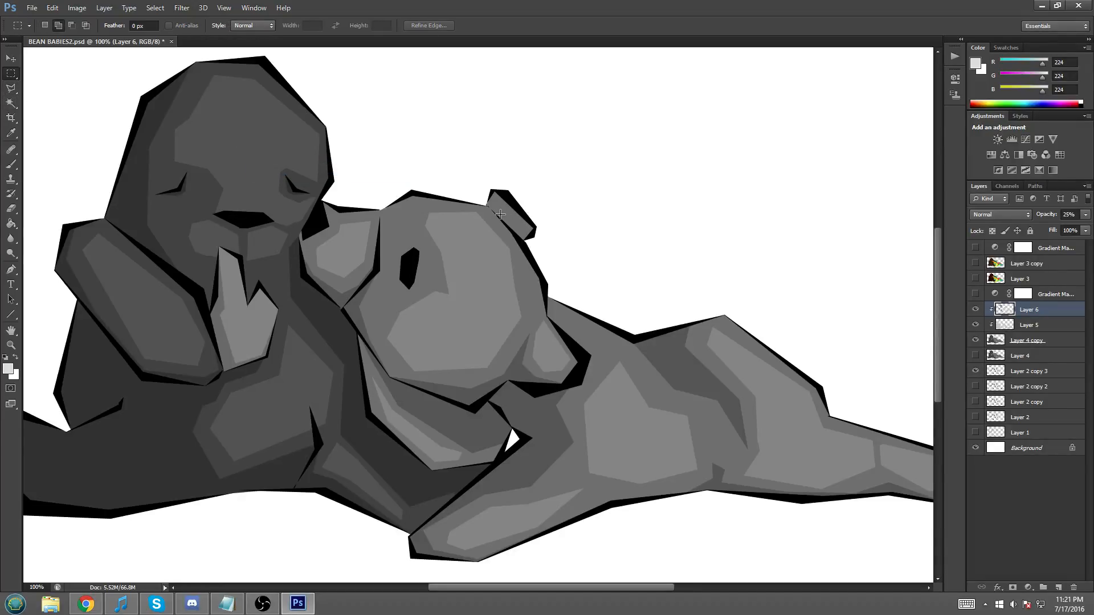
- Check the whole artwork's colors by showing the lower Gradient Map layer briefly and hiding it again
key(ctrl+minus)
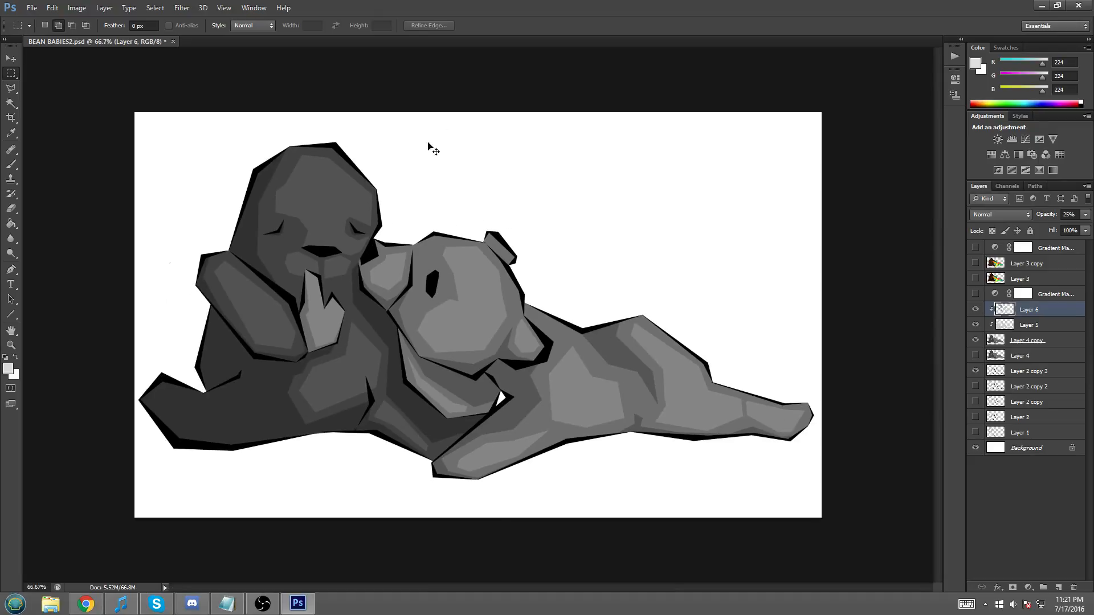
click(975, 294)
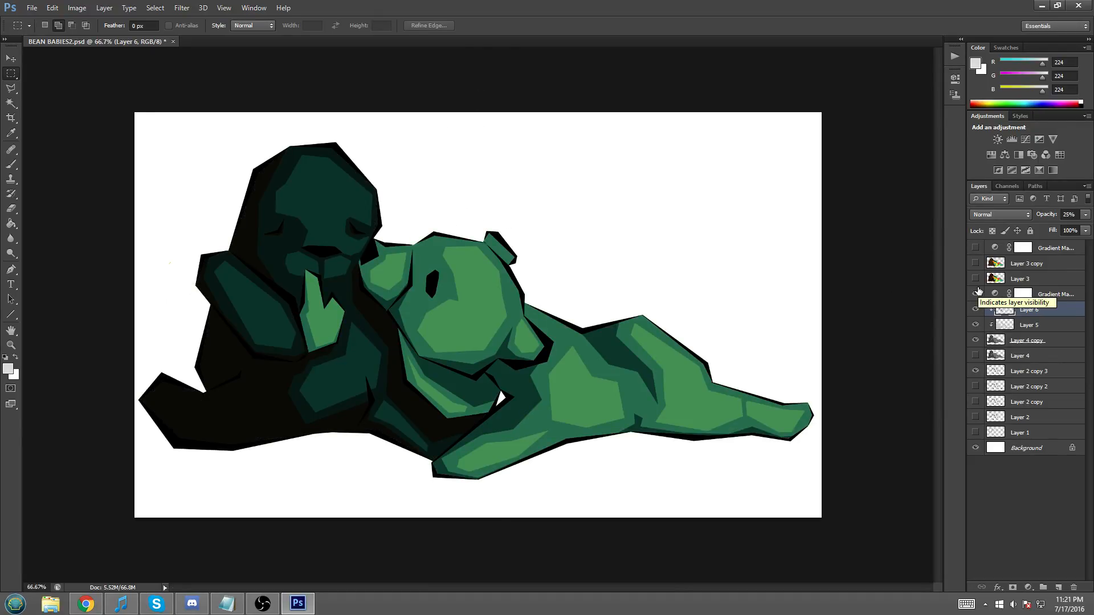
click(975, 294)
- Outline a small sliver on the dark figure's cheek between the mouth and the bear's ear, then deselect
key(ctrl+plus)
key(ctrl+plus)
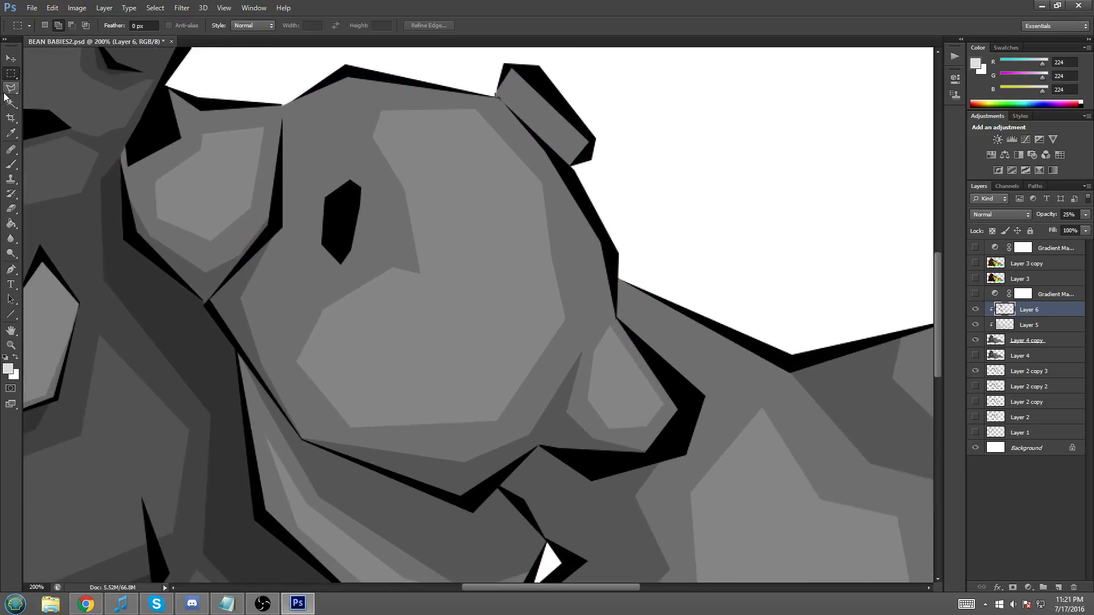
click(11, 89)
click(88, 137)
click(138, 116)
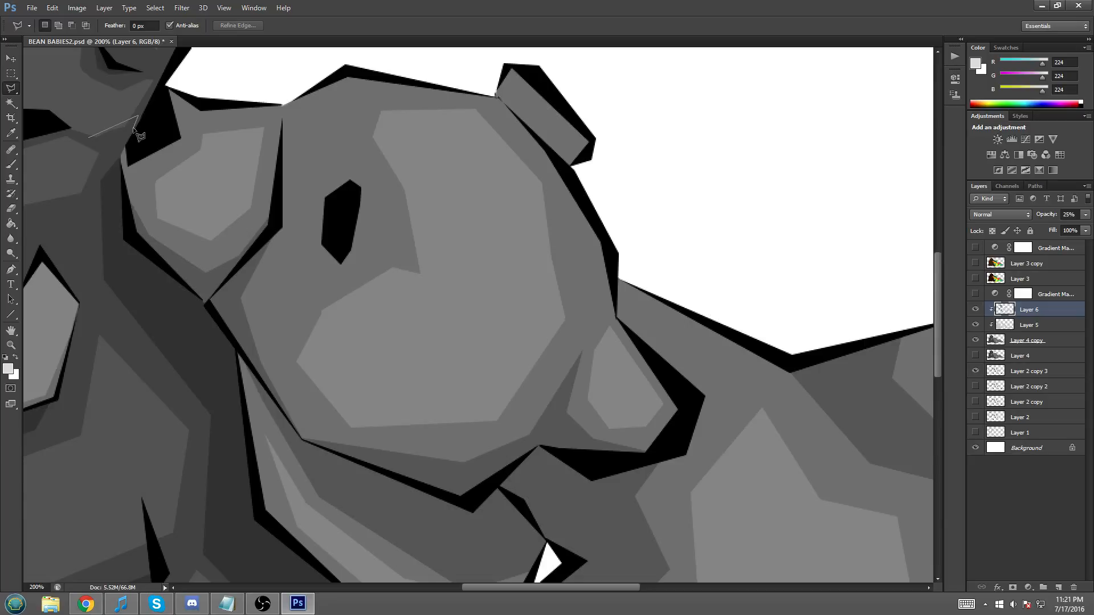
click(90, 139)
key(m)
right_click(144, 121)
click(171, 127)
key(ctrl+minus)
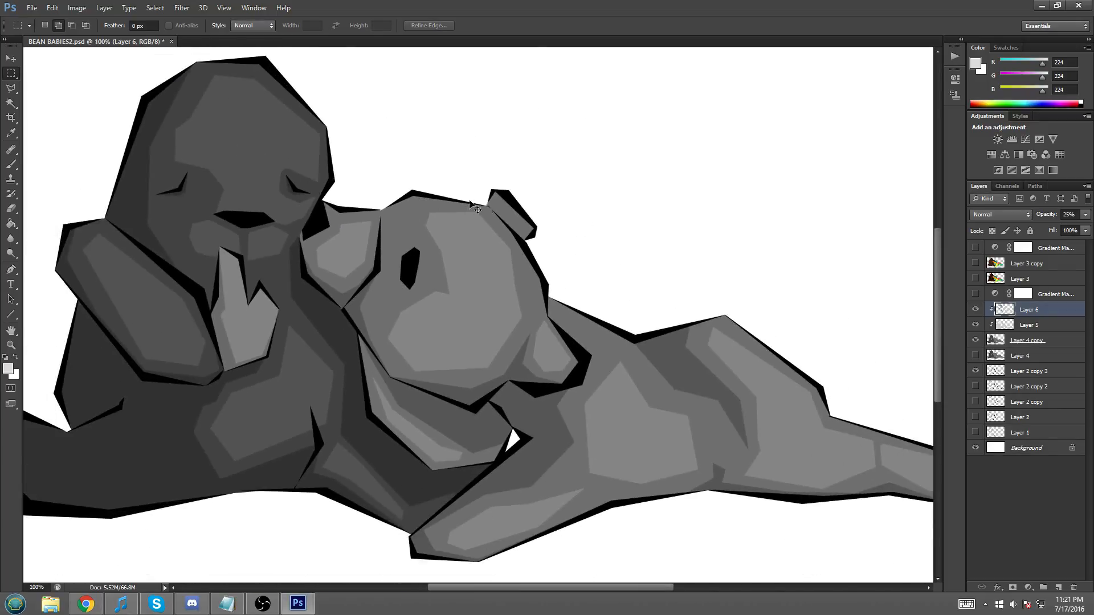
key(ctrl+minus)
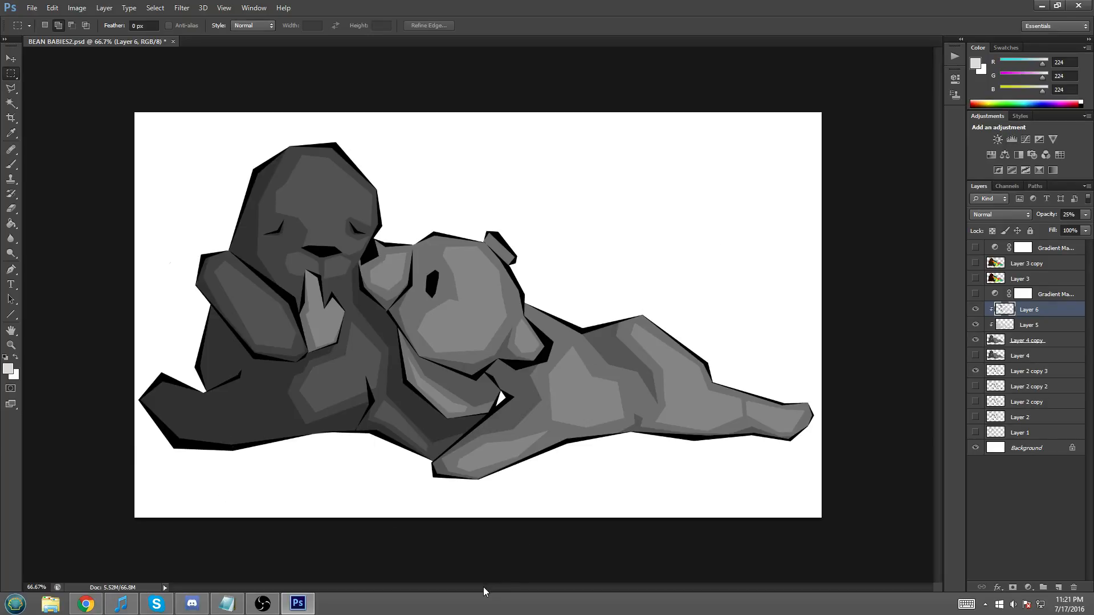
- Sample the 148 gray from the highlight on the dark figure's arm as the foreground color
key(ctrl+plus)
drag(488, 589, 400, 589)
click(10, 133)
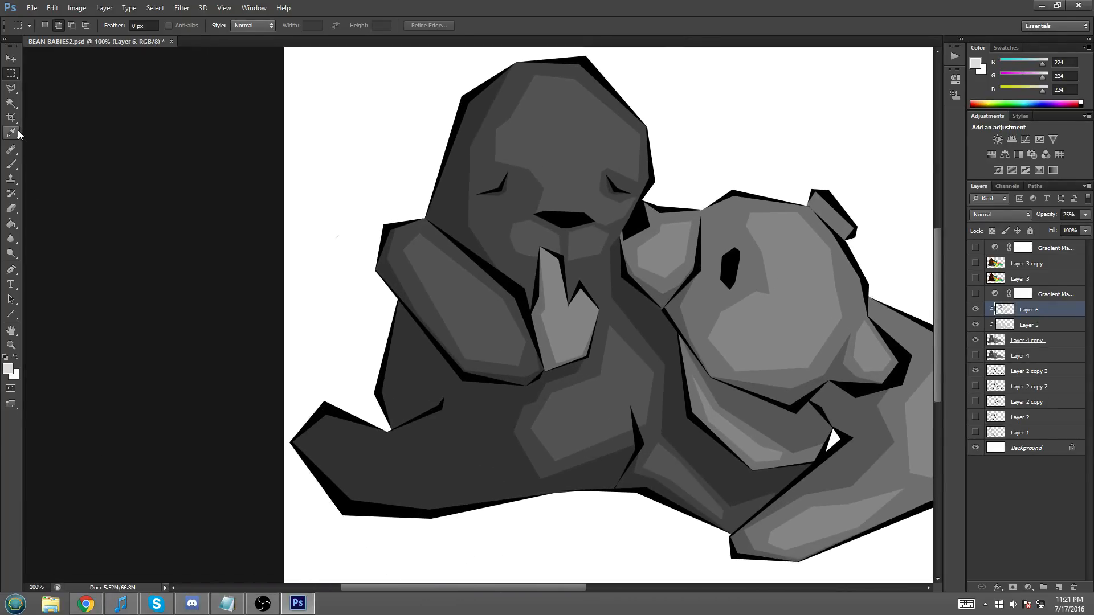
drag(535, 449, 533, 443)
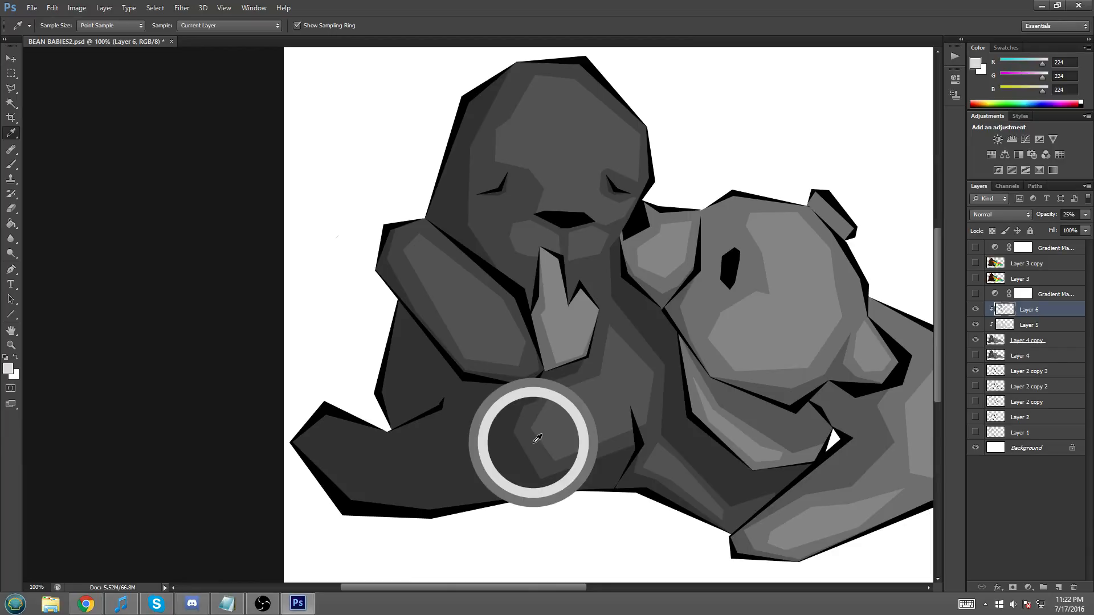
drag(537, 439, 493, 331)
- Outline a large angular highlight on the dark figure's left-hand leg, reaching from the foot to the hip
key(l)
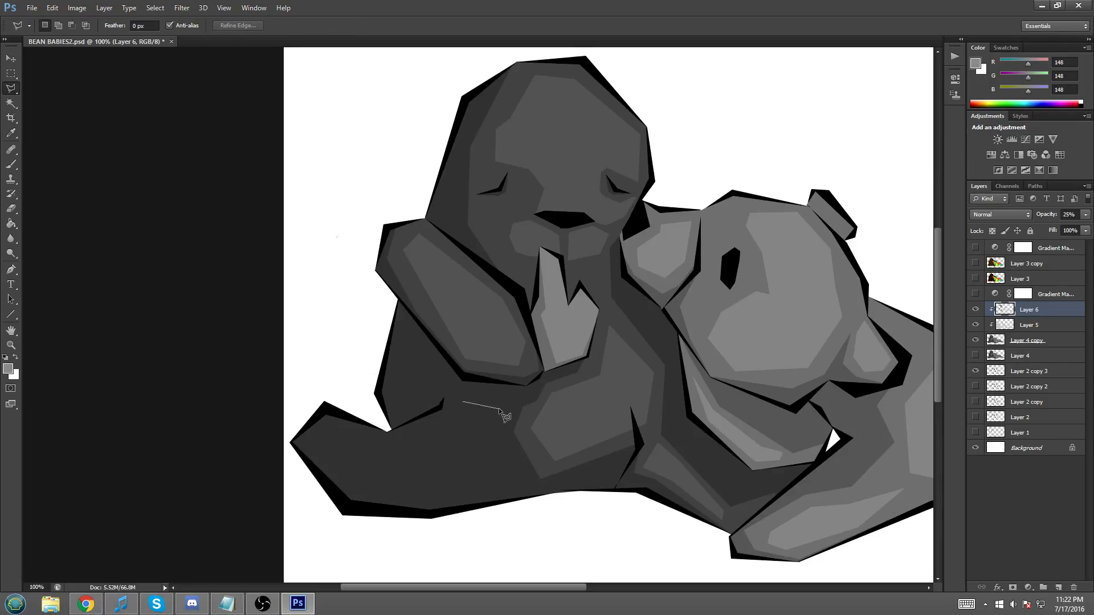
click(521, 484)
click(434, 501)
click(329, 448)
click(348, 435)
click(461, 402)
- Fill the left-hand leg selection with the gray at 100% opacity and deselect
right_click(466, 444)
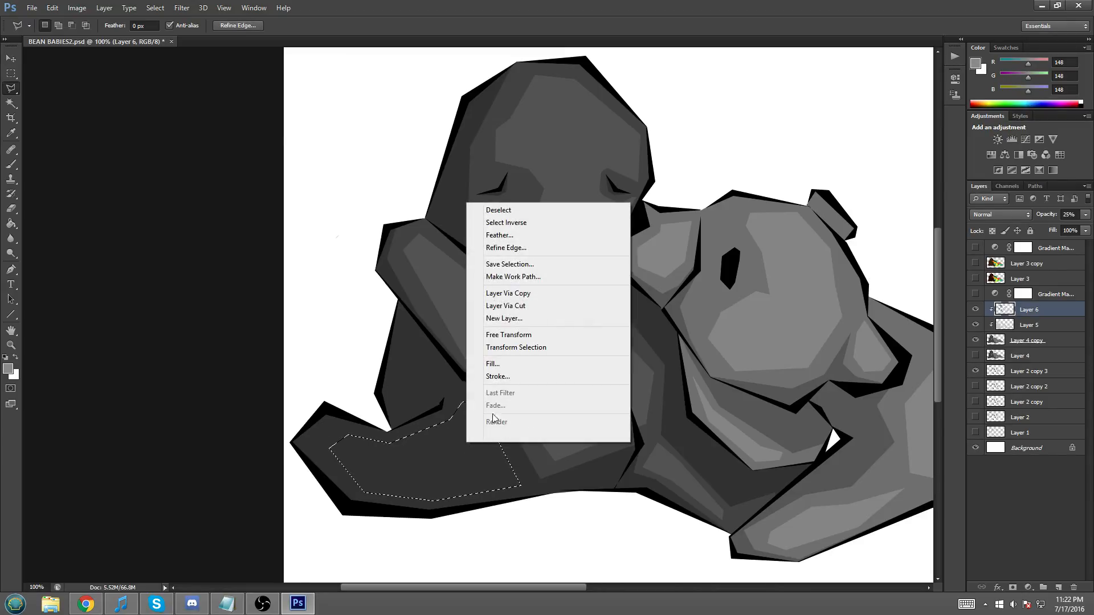
click(496, 364)
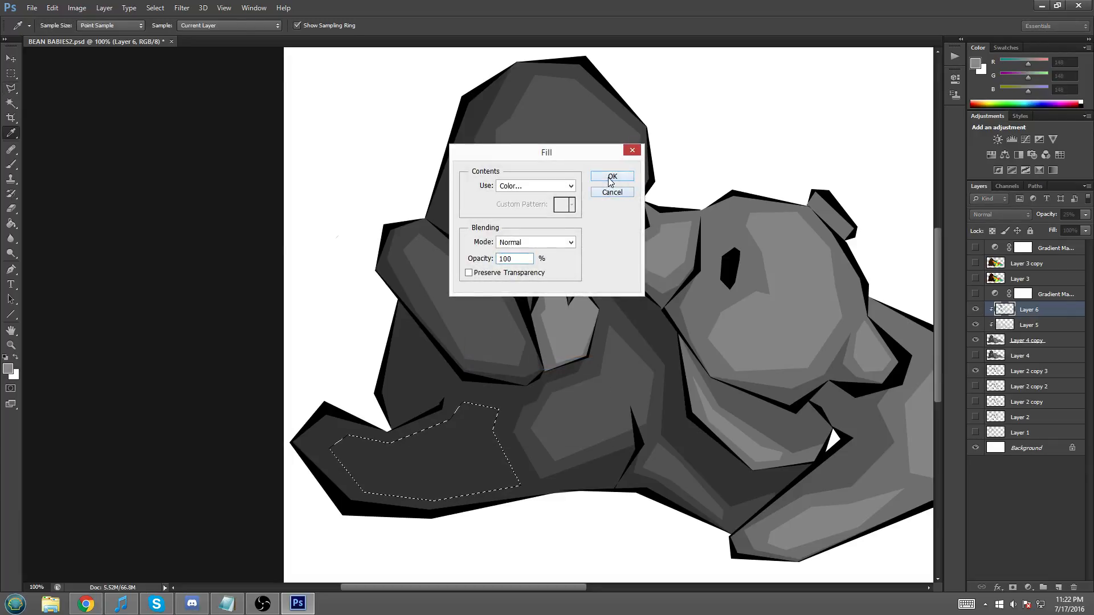
click(611, 176)
click(10, 73)
right_click(494, 327)
click(521, 336)
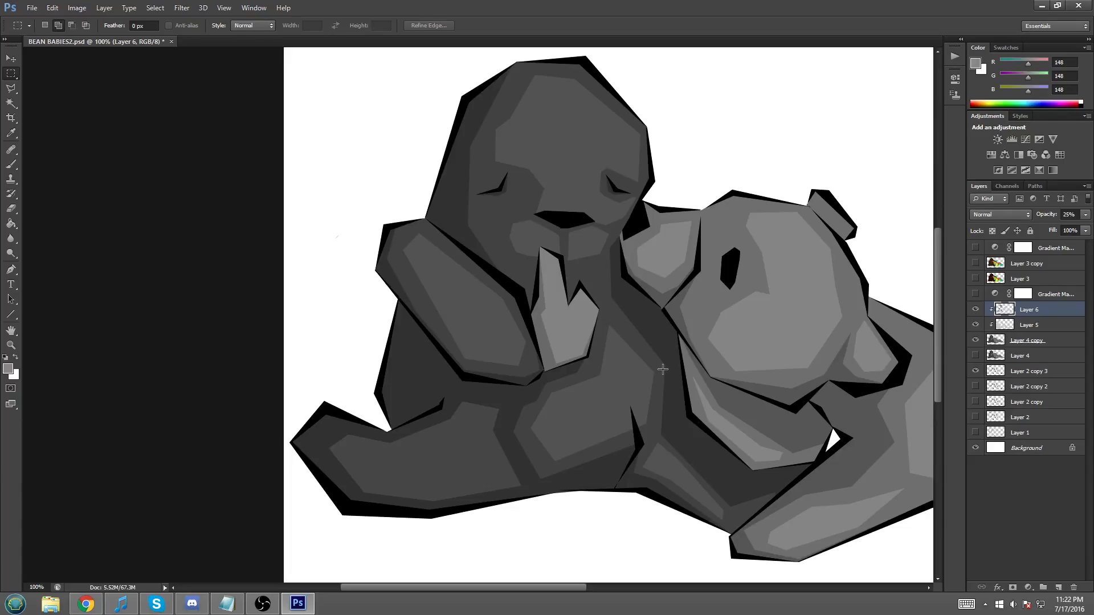
- Preview the new leg highlight in the full artwork with the lower Gradient Map layer shown, then hide that layer
key(ctrl+minus)
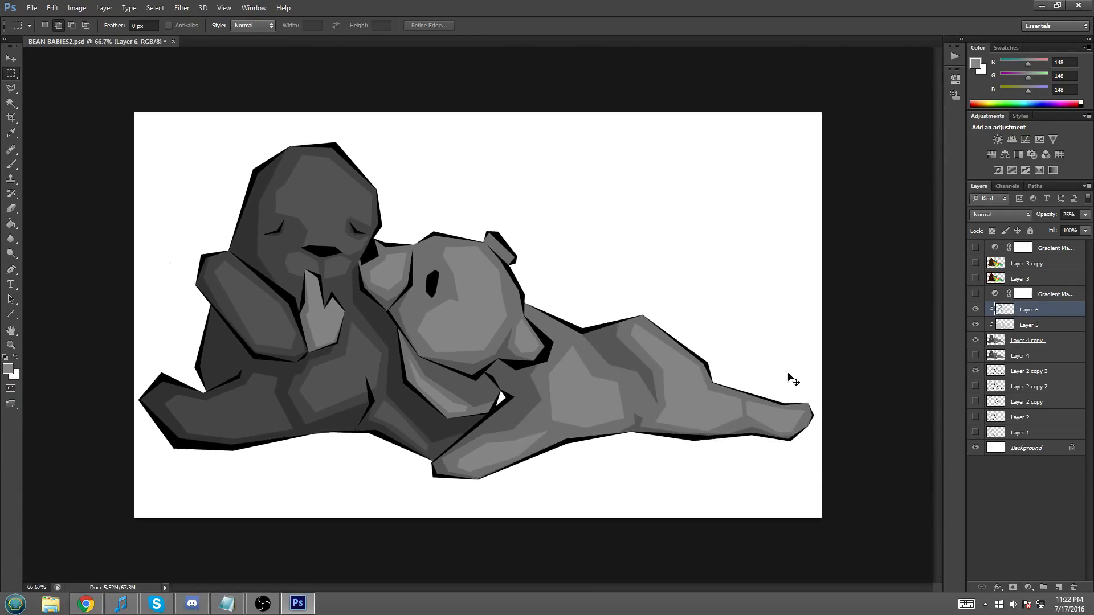
click(975, 294)
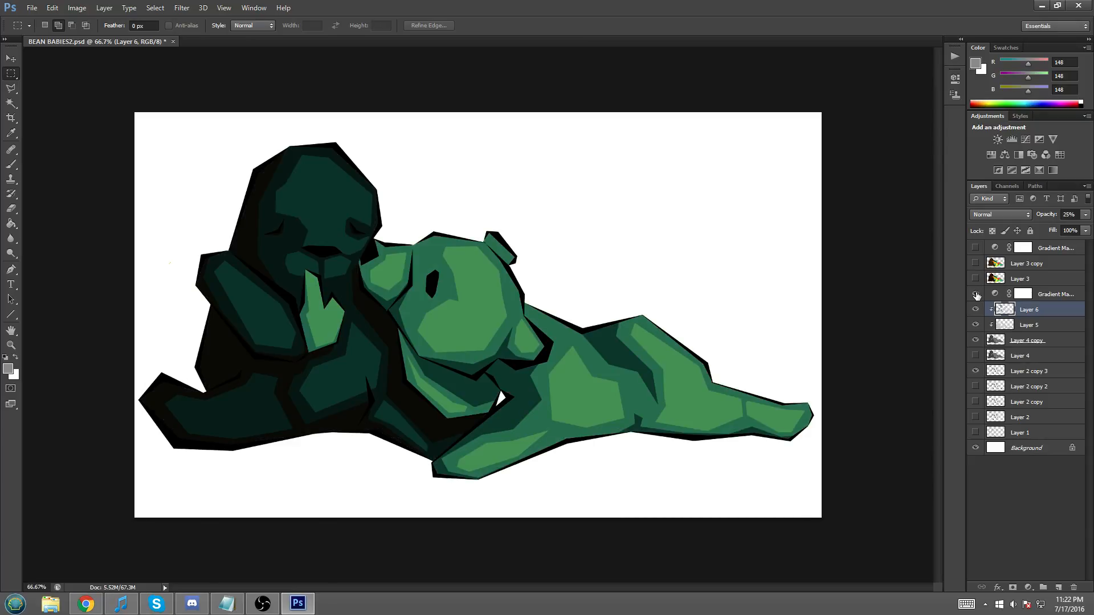
click(975, 293)
- Undo the deselection and the gray fill of the left-hand leg highlight
key(ctrl+plus)
drag(530, 587, 475, 590)
key(ctrl+alt+z)
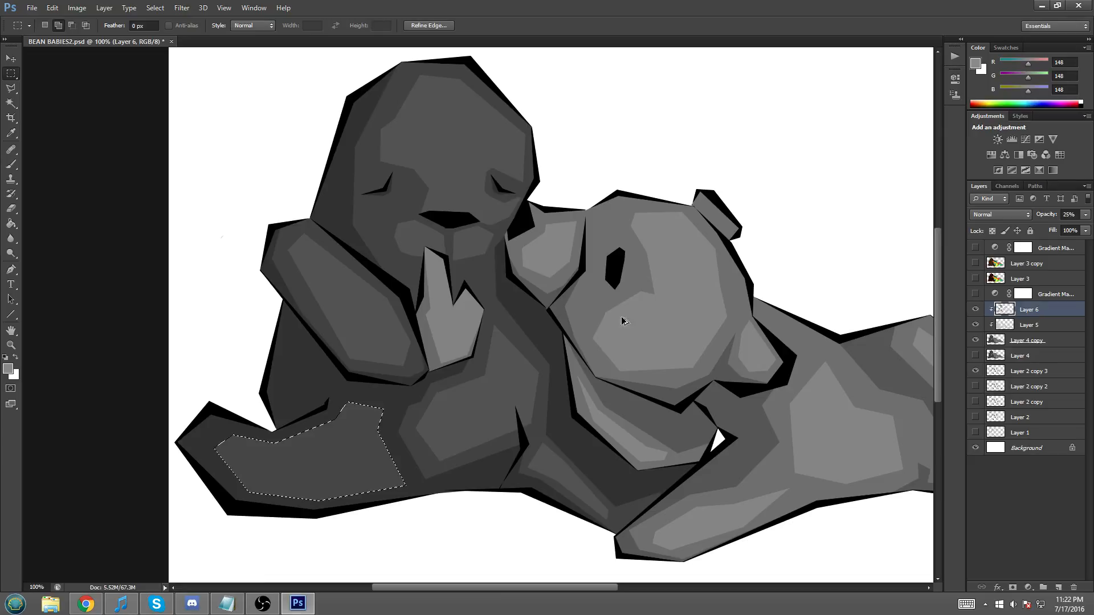
key(ctrl+alt+z)
- Refill the left-hand leg selection with a slightly darker gray at 100% opacity and deselect
right_click(298, 476)
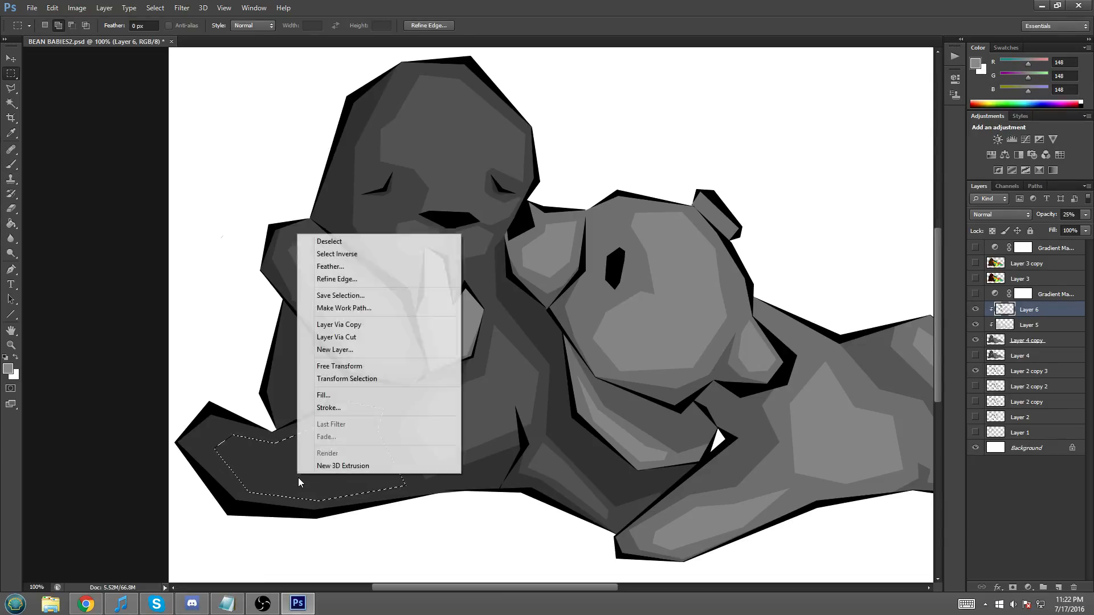
click(314, 396)
click(547, 186)
click(509, 218)
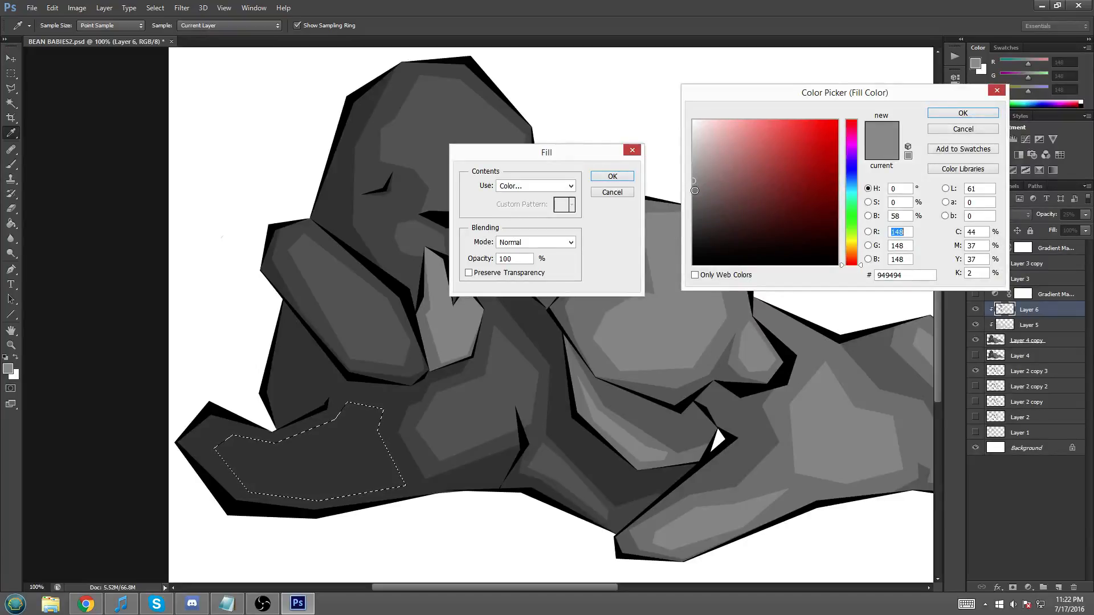
drag(693, 190, 685, 196)
click(963, 112)
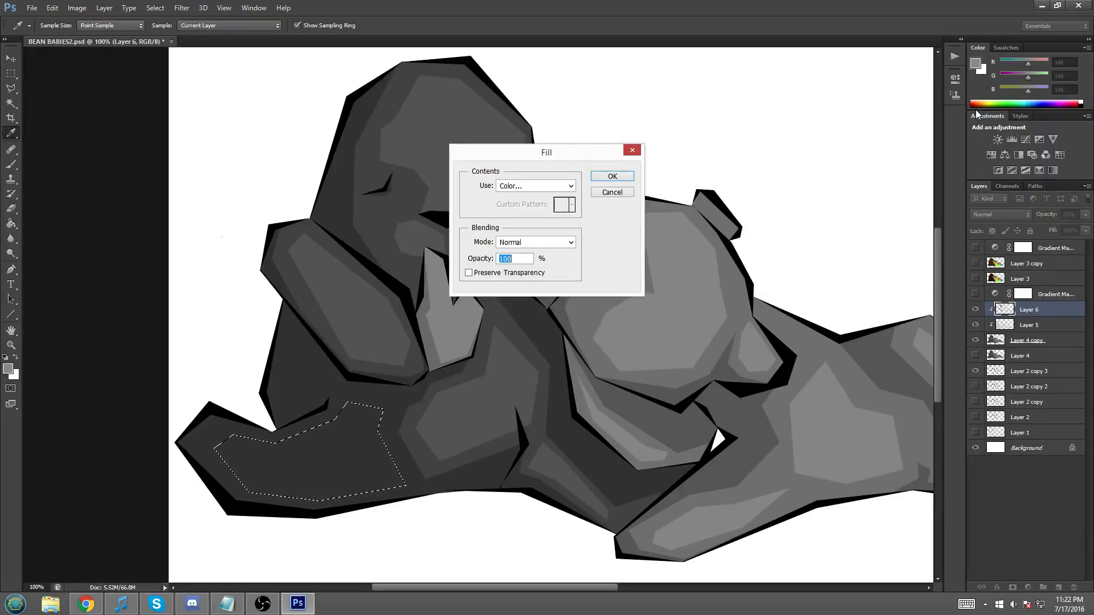
click(612, 176)
click(11, 74)
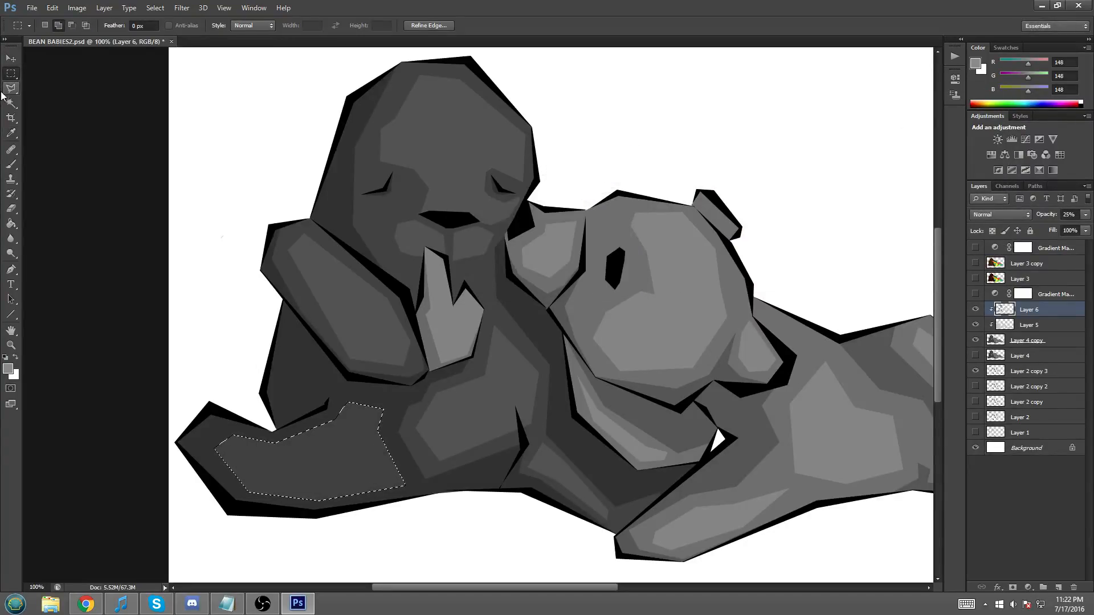
right_click(233, 181)
click(248, 183)
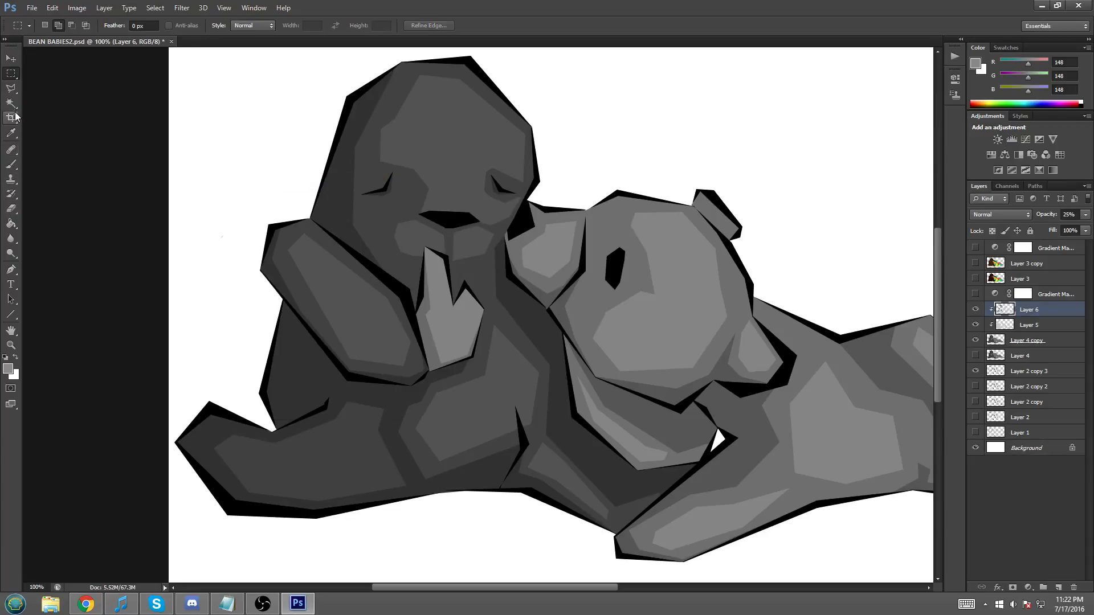
- Outline a small highlight on the dark figure's torso below the left-hand arm, fill it with the same gray and deselect
click(10, 88)
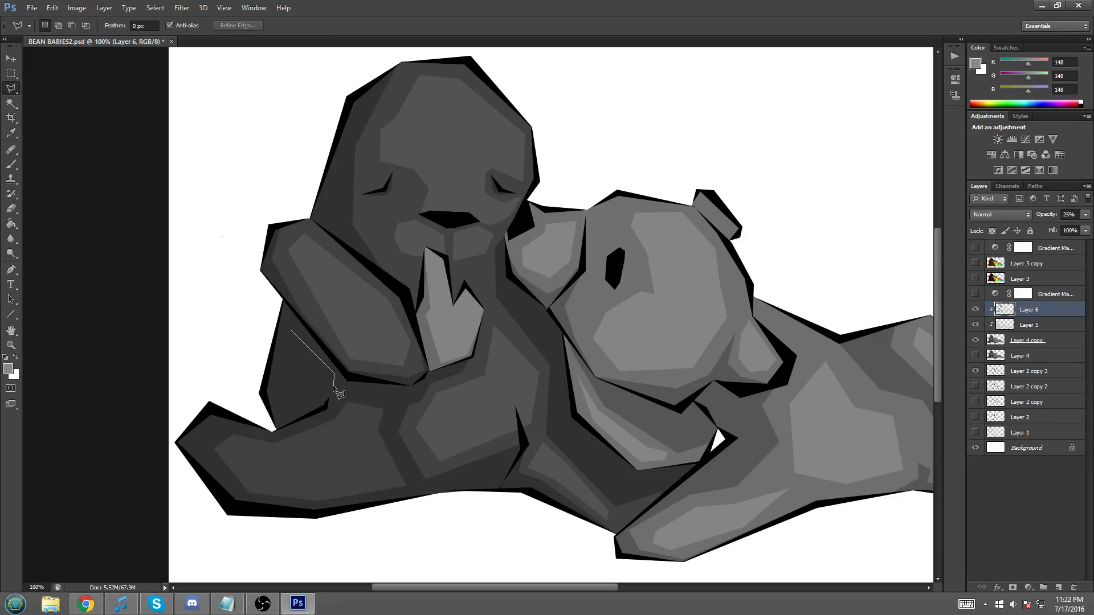
click(287, 412)
click(290, 329)
right_click(295, 368)
click(376, 286)
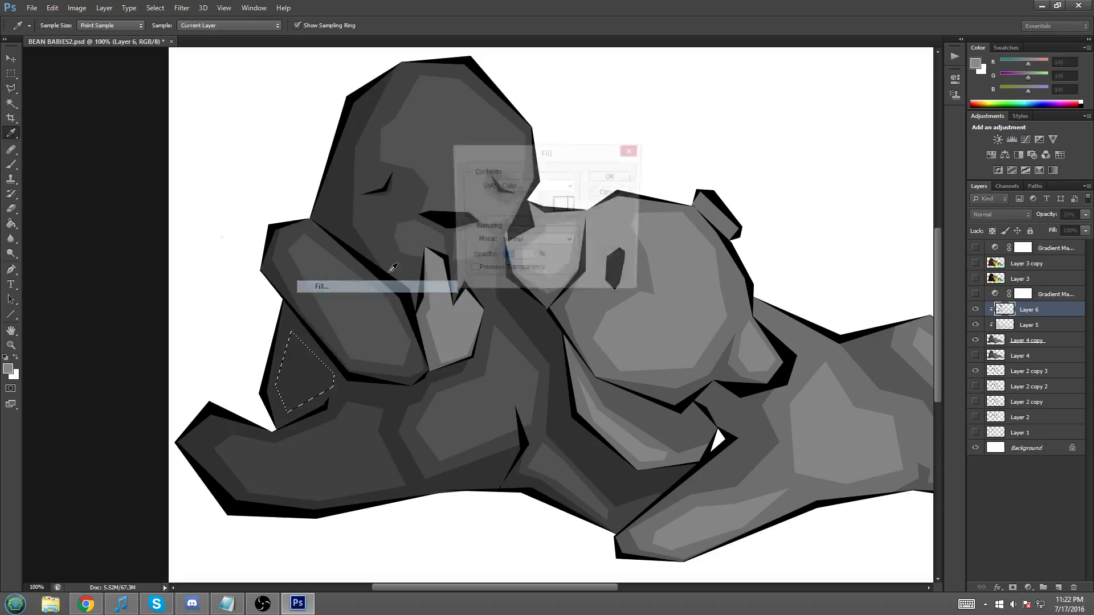
click(609, 177)
key(m)
right_click(417, 229)
click(436, 235)
key(ctrl+minus)
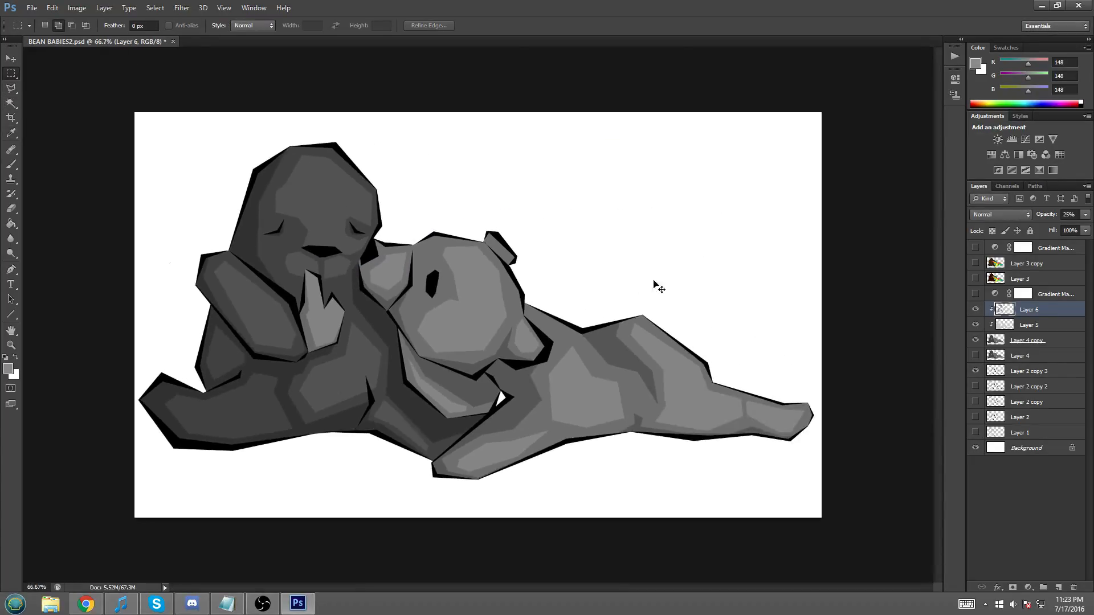
- Show the lower Gradient Map layer and save the document as a new file, BEAN BABIES3.psd
click(973, 295)
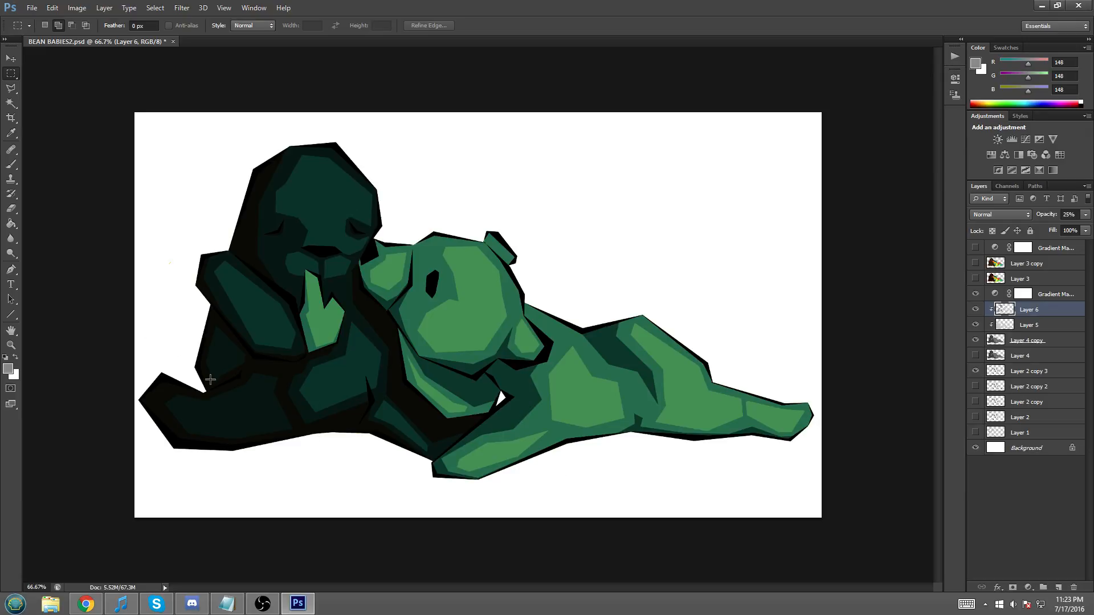
click(32, 7)
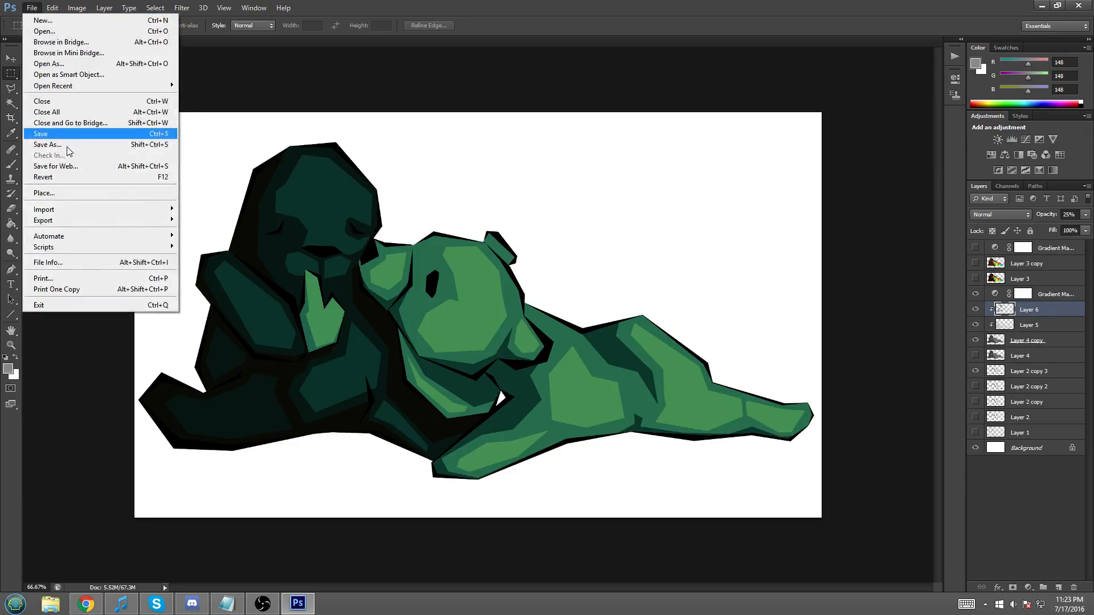
click(48, 142)
click(255, 387)
click(975, 386)
click(654, 187)
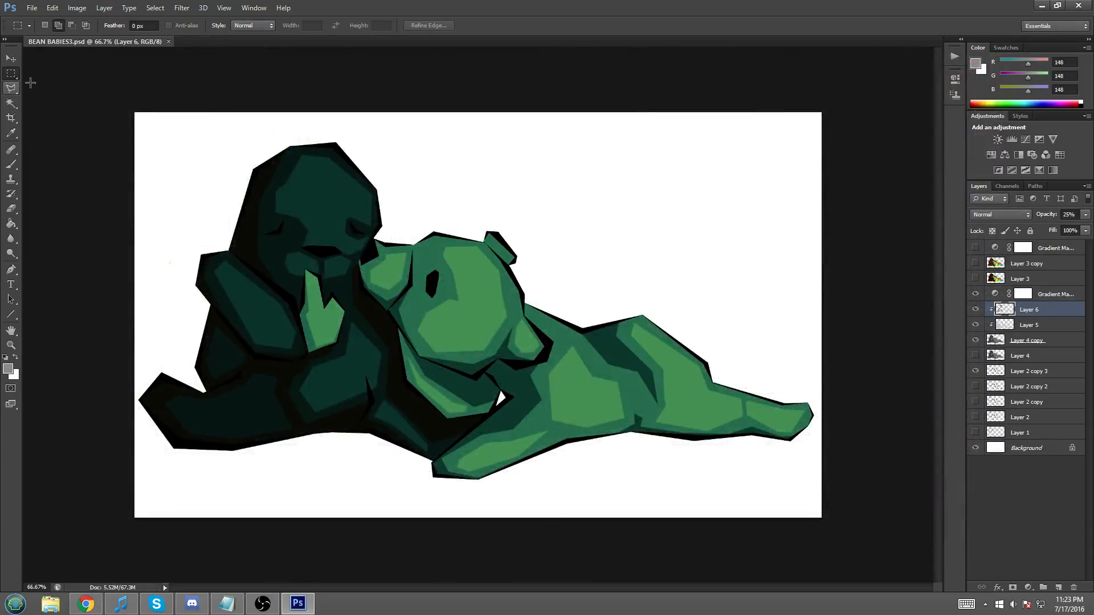
- Duplicate the lower Gradient Map layer and hide the original
right_click(502, 234)
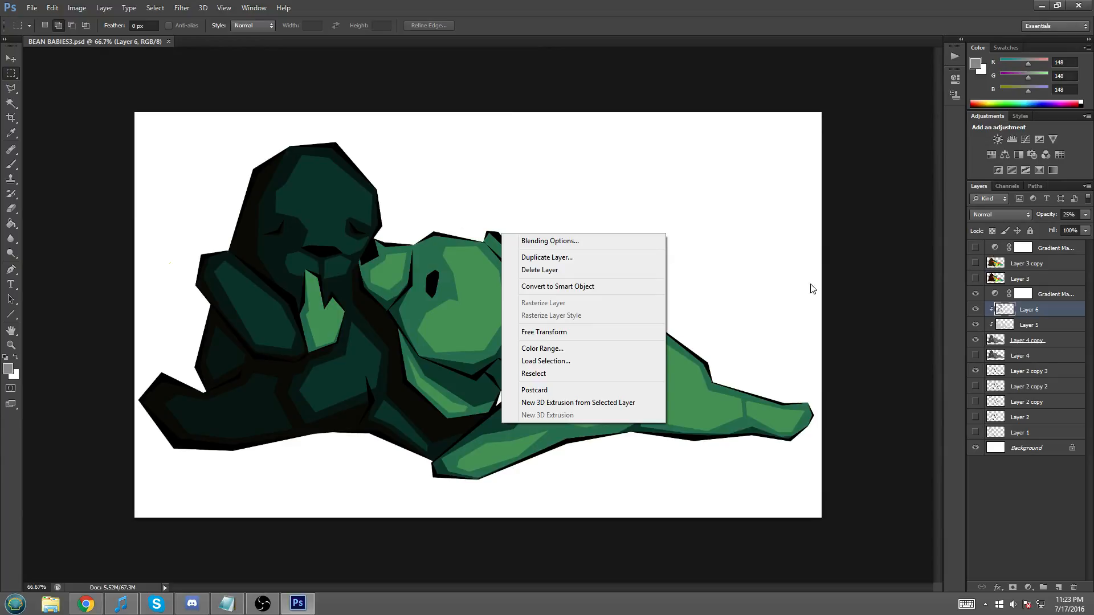
click(864, 285)
click(976, 294)
click(976, 294)
click(1054, 294)
right_click(1054, 294)
click(934, 197)
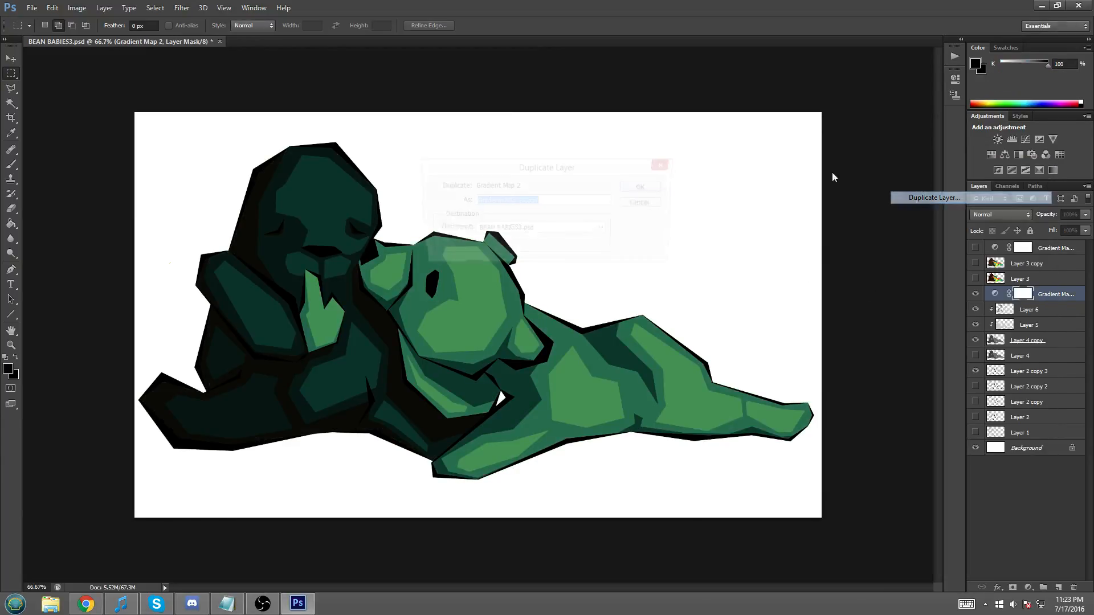
click(655, 185)
click(975, 309)
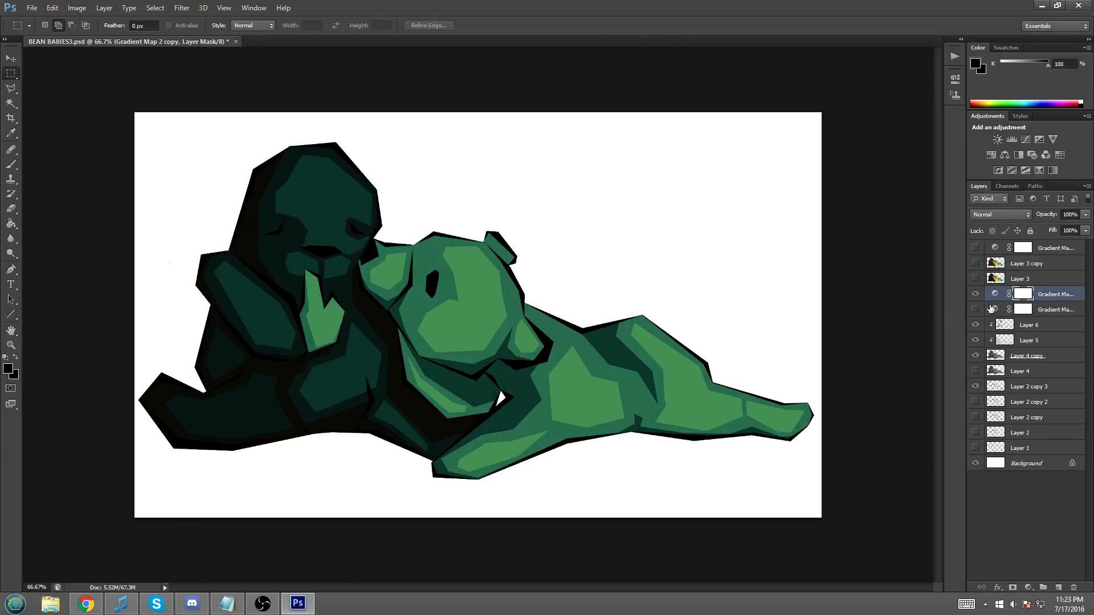
- Open the duplicate's gradient for editing, shift the darker stops, move light green to 42% and orange to 54%, and reposition the yellow stop
click(996, 296)
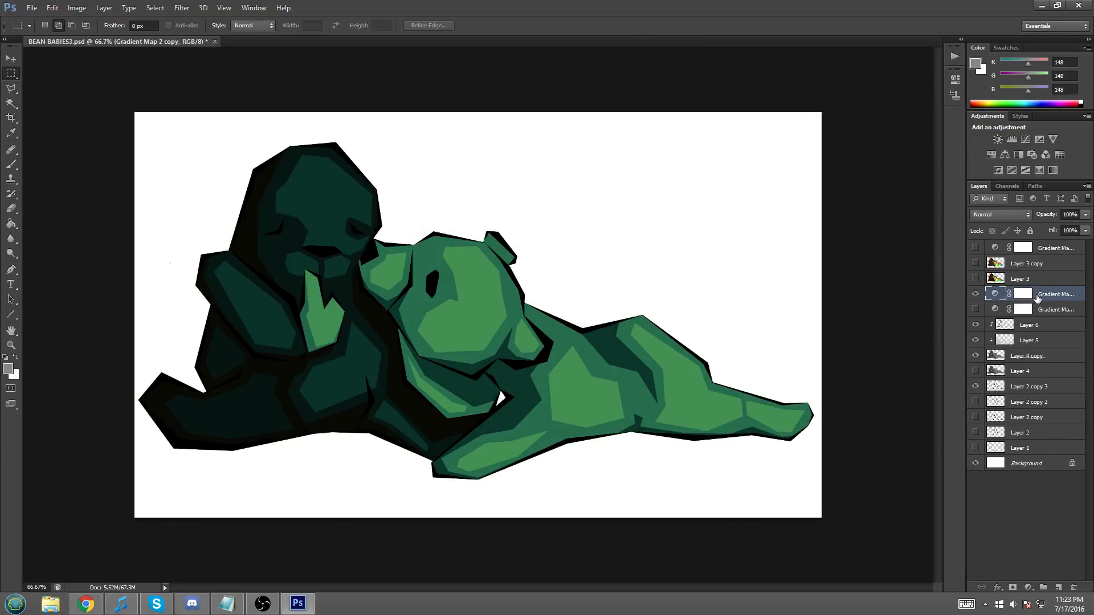
double_click(1037, 298)
key(Escape)
click(1023, 294)
click(995, 293)
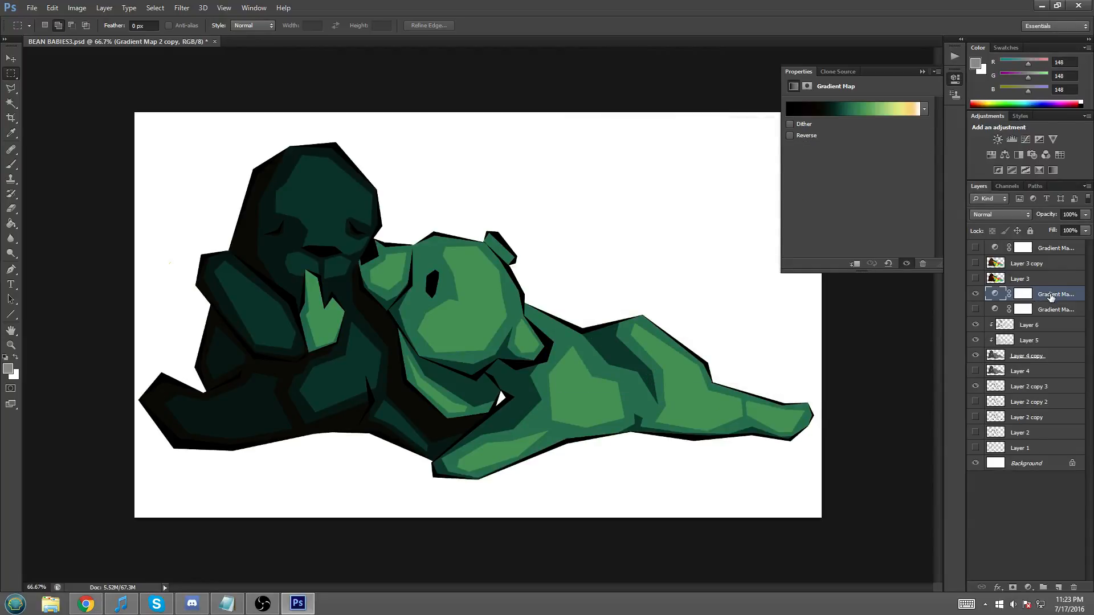
click(828, 103)
mouse_move(736, 283)
mouse_down()
mouse_move(719, 286)
mouse_move(760, 285)
mouse_move(746, 284)
mouse_up()
drag(826, 283, 784, 284)
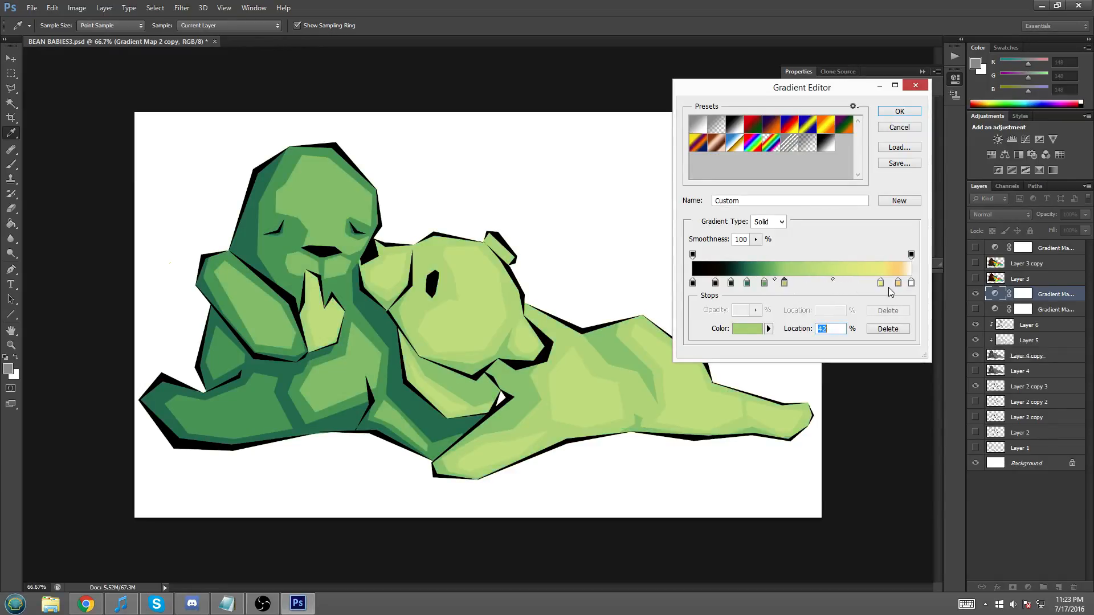
drag(880, 283, 805, 284)
drag(898, 283, 798, 288)
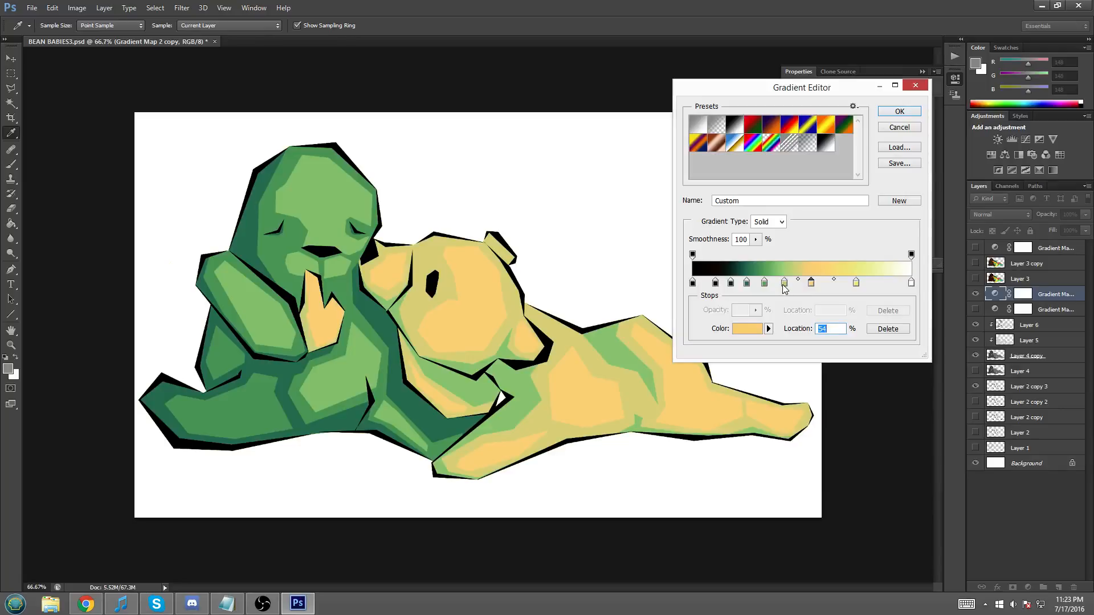
- Delete the light green and mid-green stops from the gradient
click(784, 282)
click(888, 329)
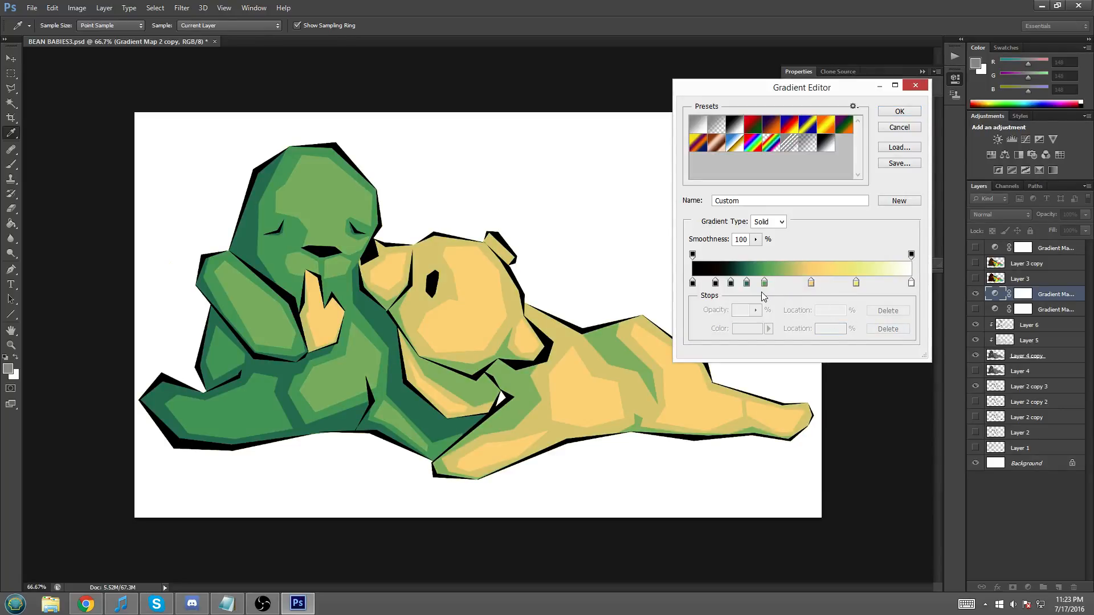
click(764, 282)
click(888, 329)
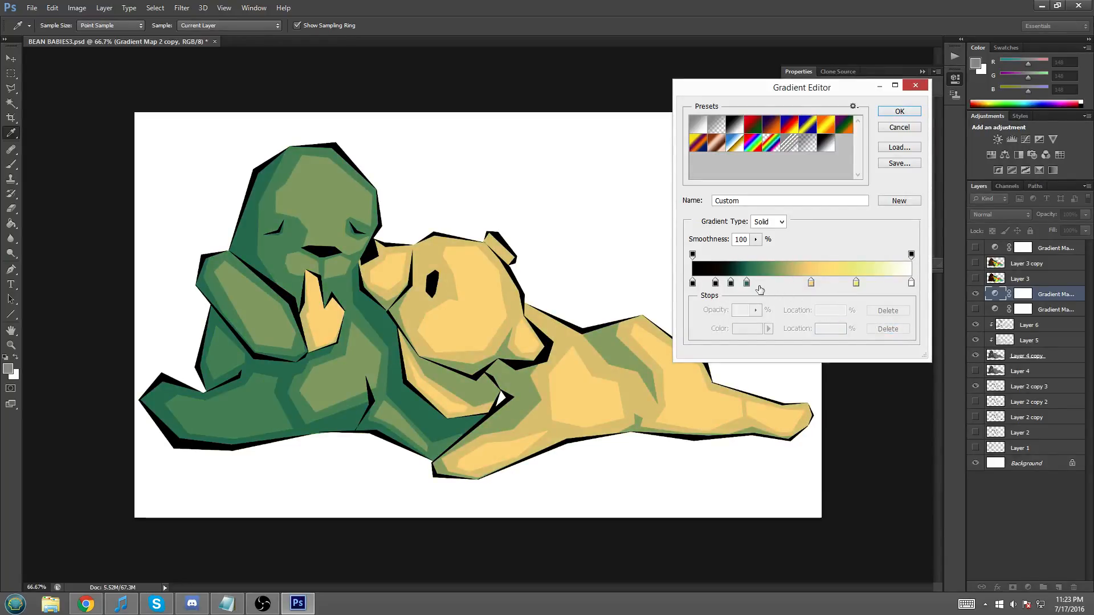
- Shift the remaining green, orange and yellow stops toward the light end and reposition the dark teal stop beside the near-black one
drag(747, 283, 786, 285)
drag(857, 283, 867, 284)
drag(787, 284, 828, 284)
mouse_move(751, 283)
mouse_down()
mouse_move(771, 285)
mouse_move(716, 285)
mouse_move(733, 288)
mouse_up()
- Delete the dark teal stop, undo that deletion, and delete the green stop before the orange one instead
click(741, 284)
click(888, 329)
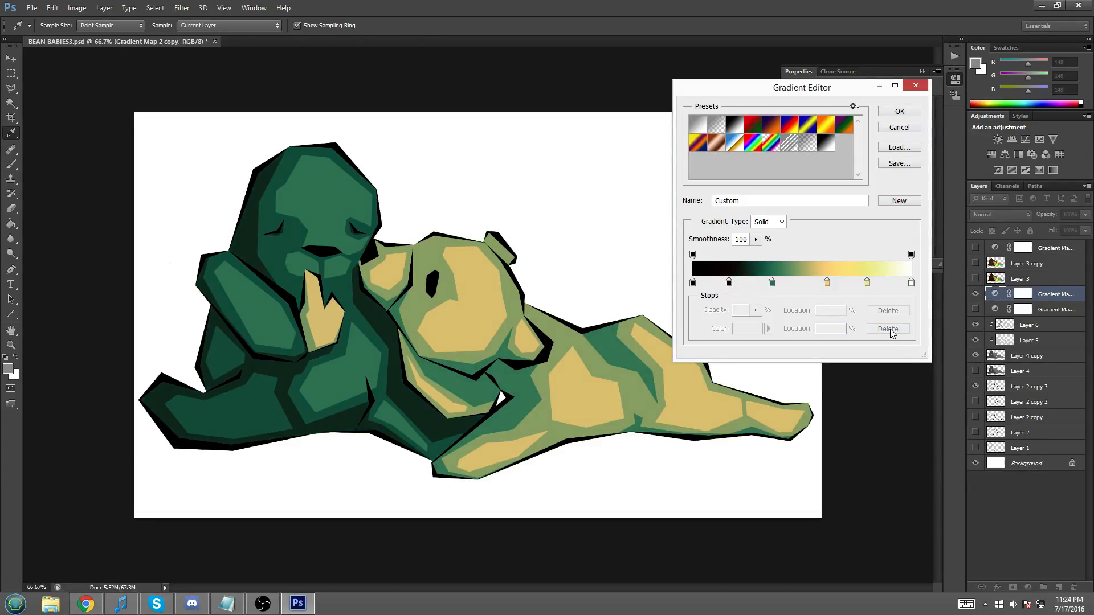
key(ctrl+z)
click(772, 284)
click(882, 331)
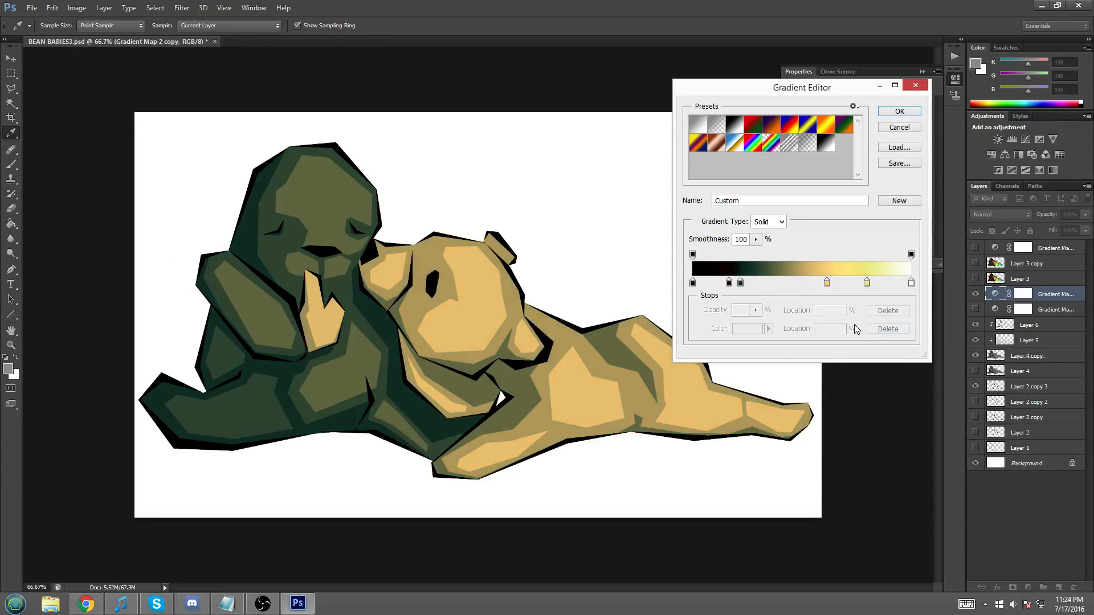
- Move the dark teal gradient stop to 33% and adjust its colour to a deep blue-green
drag(740, 283, 767, 289)
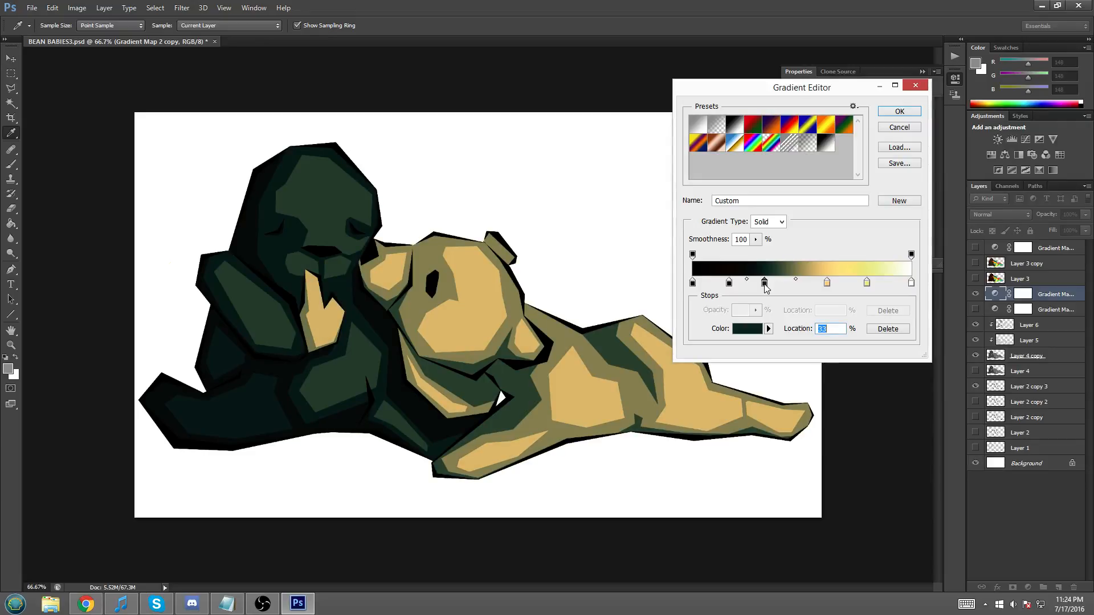
click(753, 331)
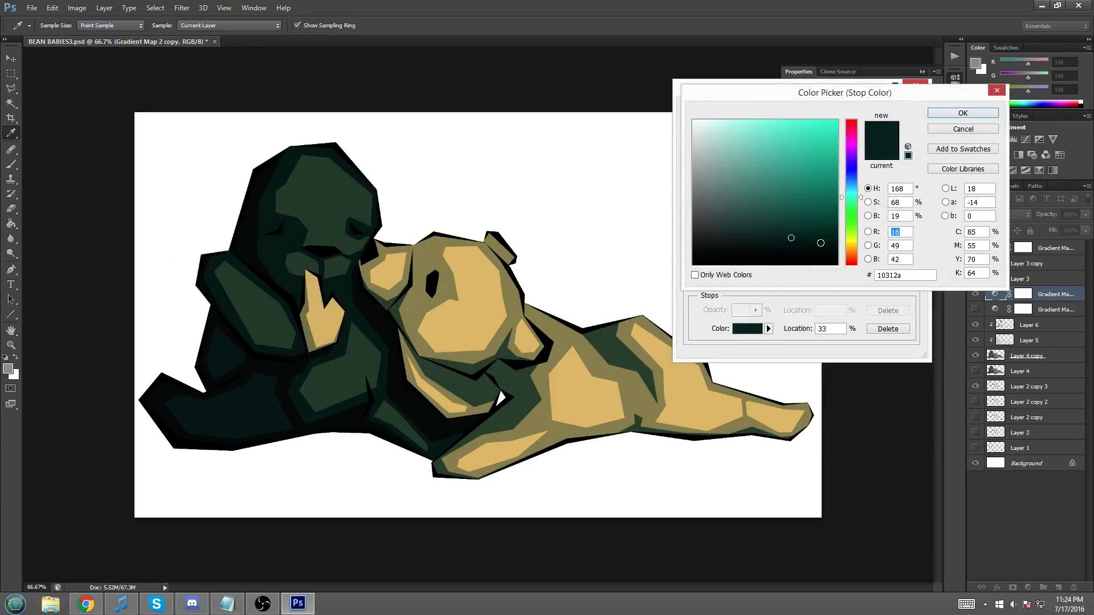
click(938, 111)
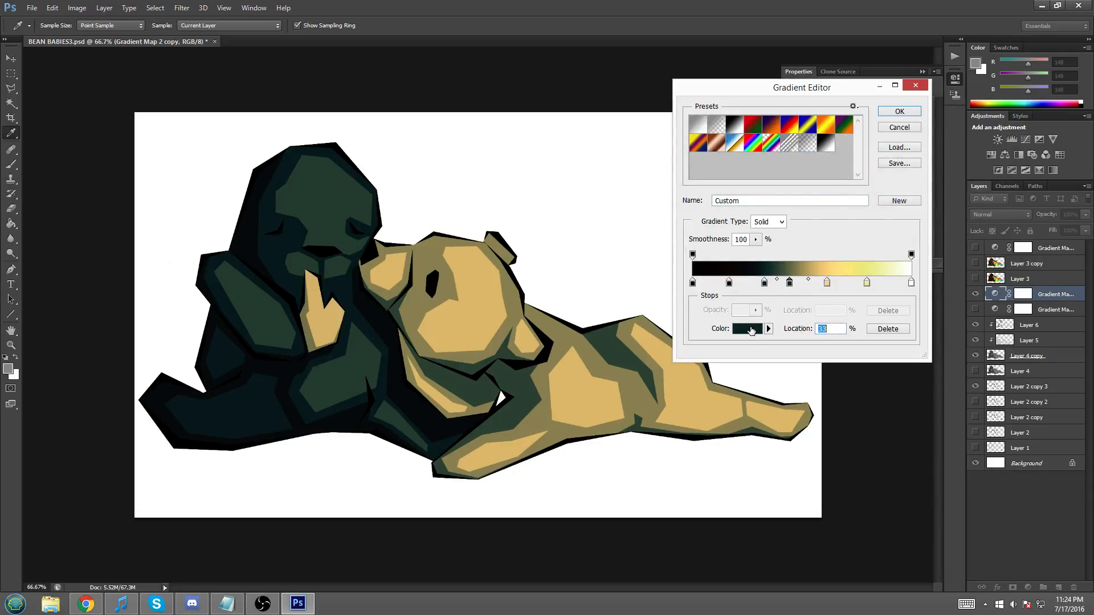
- Colour the additional stop between the deep blue-green and orange stops teal green, #276c58
click(752, 330)
click(802, 219)
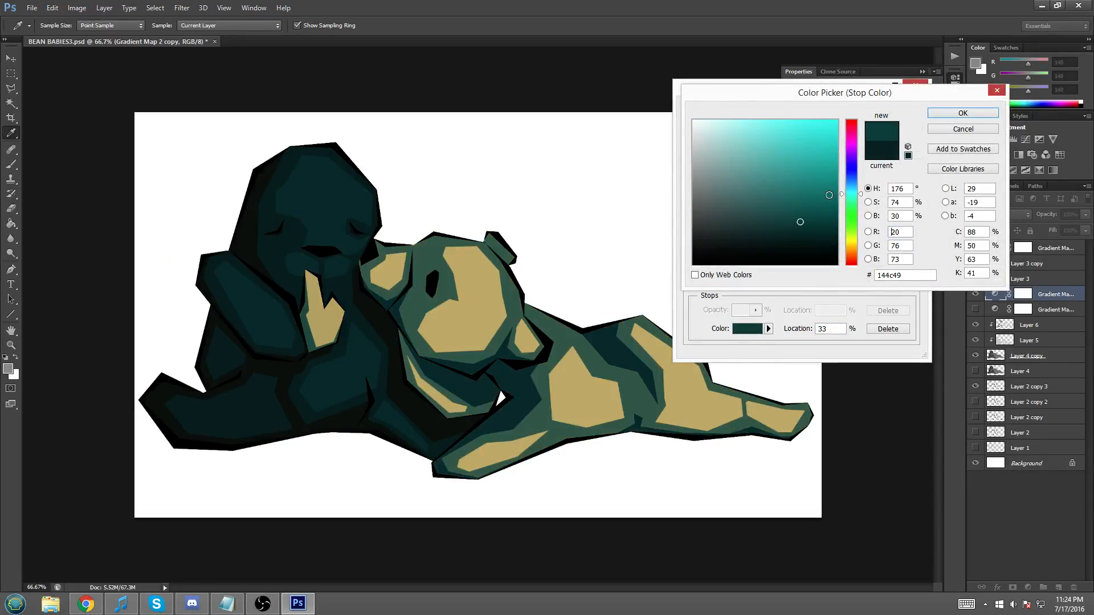
click(849, 200)
drag(807, 213, 789, 208)
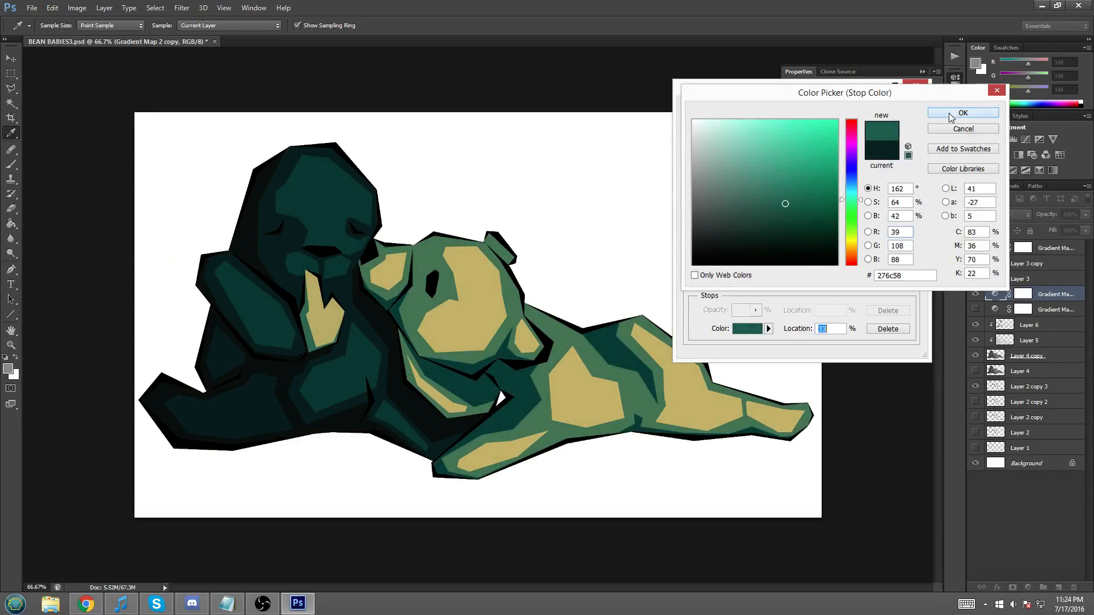
click(962, 112)
- Give the gradient stop at 55% a stronger, redder orange colour
mouse_move(808, 280)
mouse_down()
mouse_move(791, 282)
mouse_move(835, 287)
mouse_move(813, 285)
mouse_up()
click(747, 328)
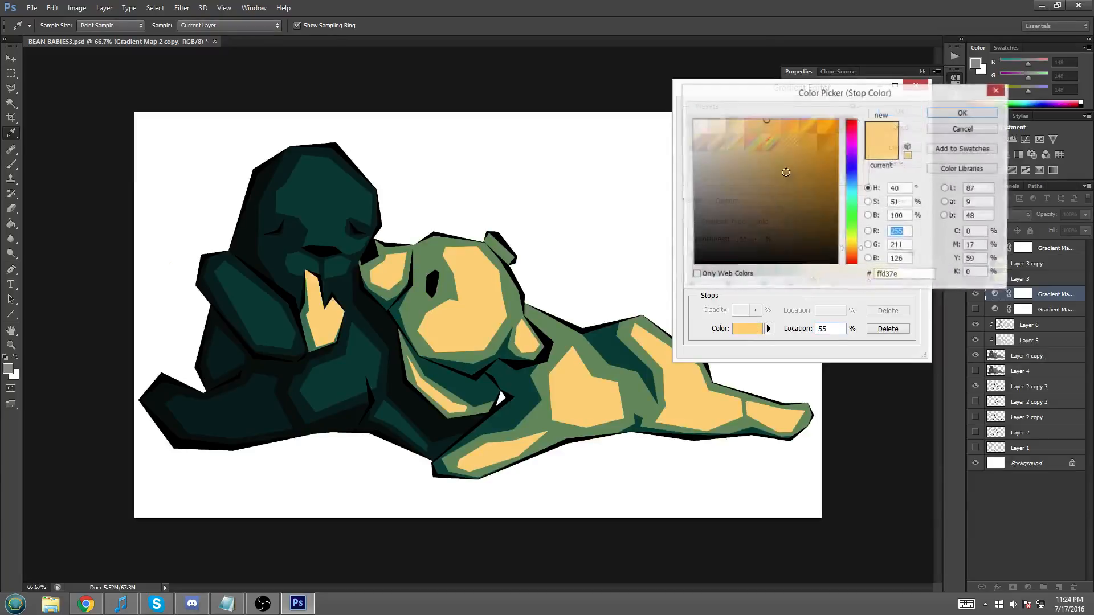
click(780, 123)
click(850, 252)
click(849, 255)
click(962, 113)
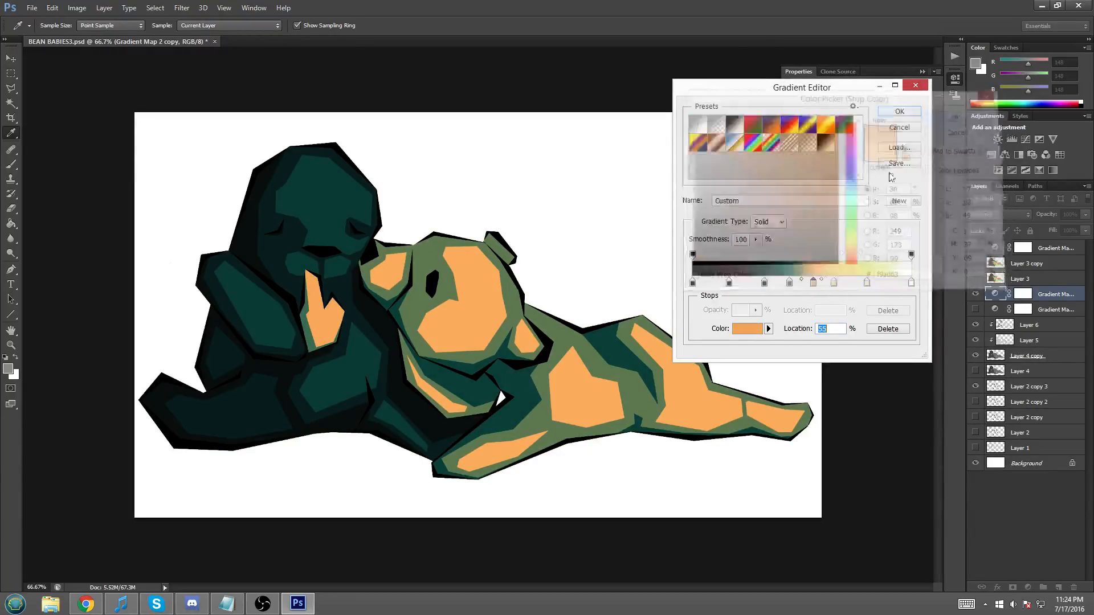
- Fine-tune the stop spacing, placing the pale orange stop at 69%, and accept the edited gradient
mouse_move(835, 286)
mouse_down()
mouse_move(888, 285)
mouse_move(847, 285)
mouse_up()
drag(729, 284, 843, 286)
click(812, 285)
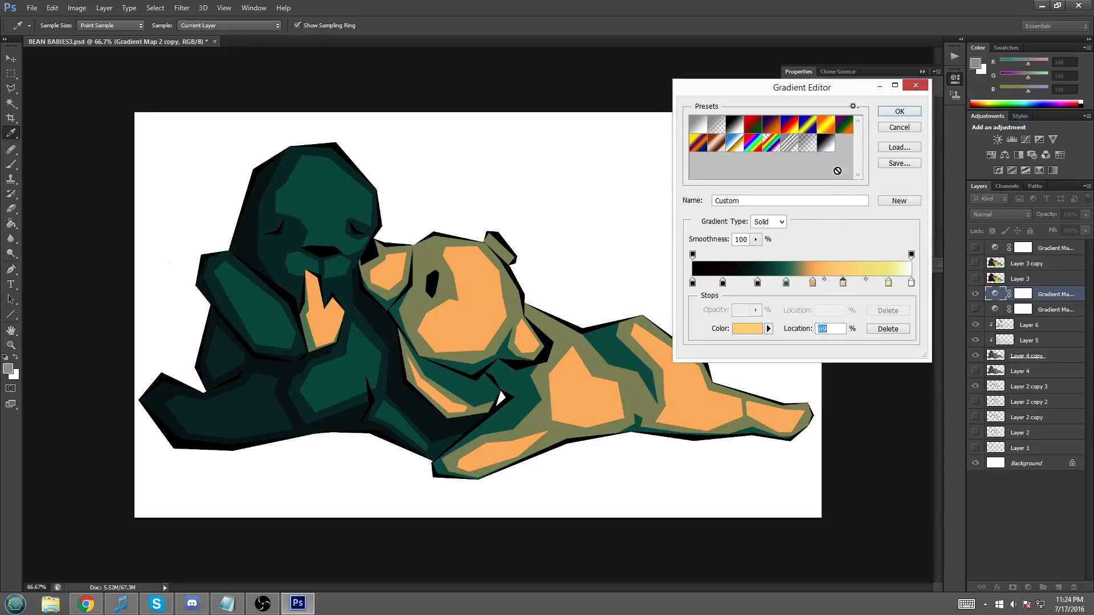
click(897, 113)
- Compare the artwork with and without the duplicated Gradient Map, lower its opacity to about 63%, and hide it
click(974, 294)
click(974, 295)
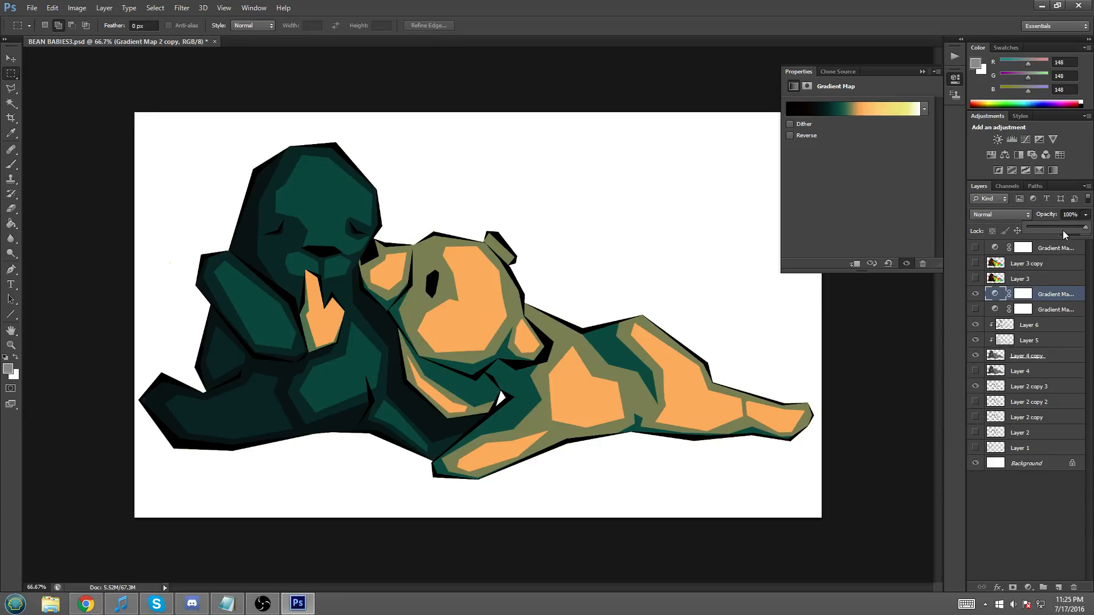
click(1063, 226)
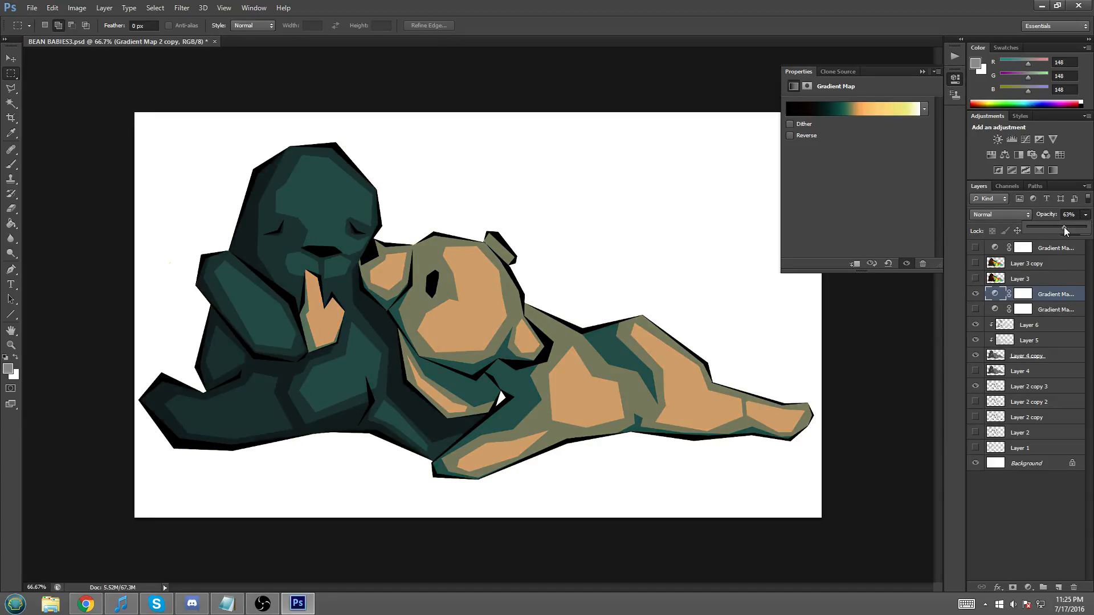
drag(1062, 227, 1063, 228)
click(975, 295)
- Add a new layer above Layer 6, clip it, move it directly above Layer 4 copy, and activate the Brush tool
click(1036, 329)
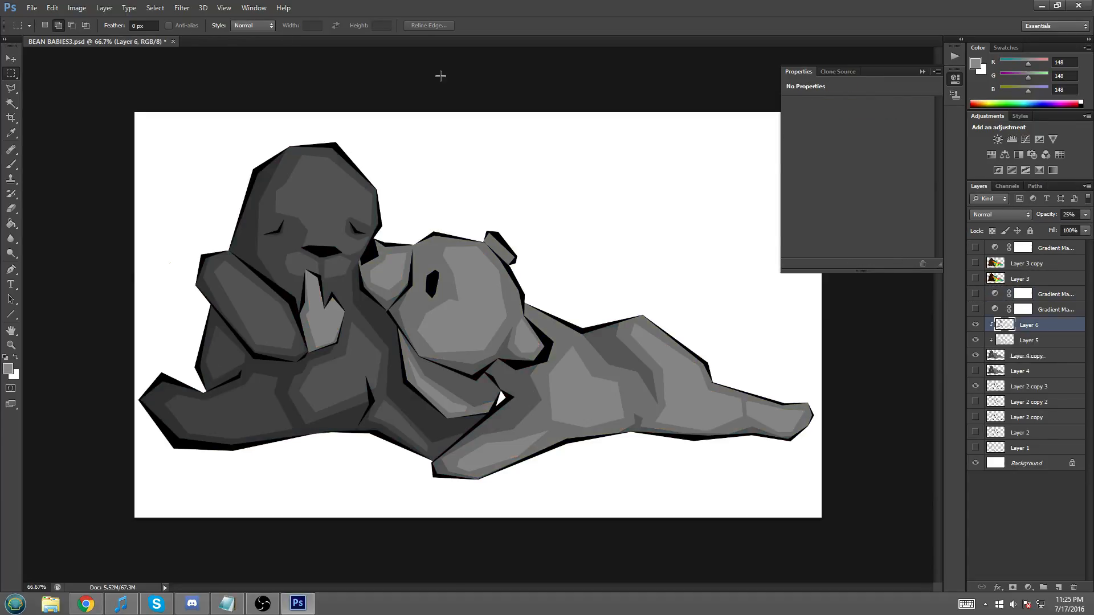
click(104, 8)
mouse_move(209, 23)
click(252, 21)
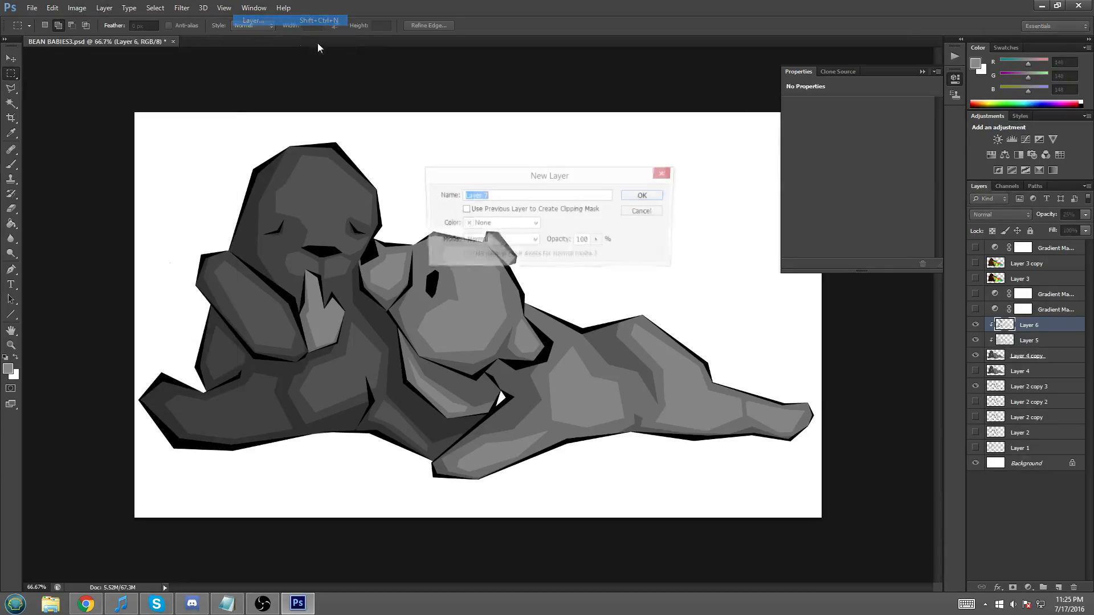
click(640, 201)
right_click(1037, 333)
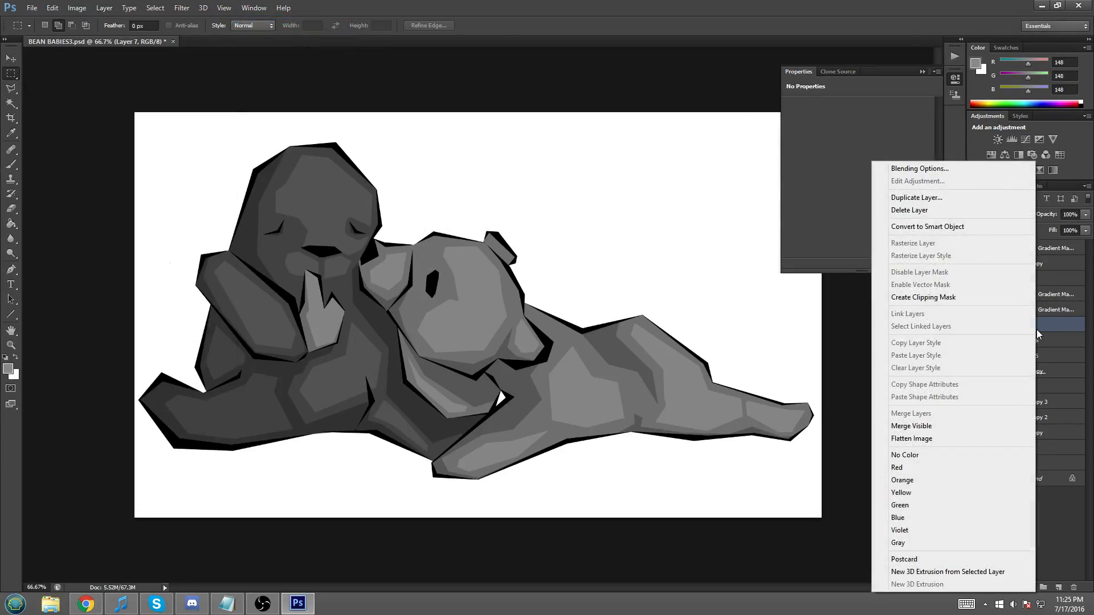
click(954, 303)
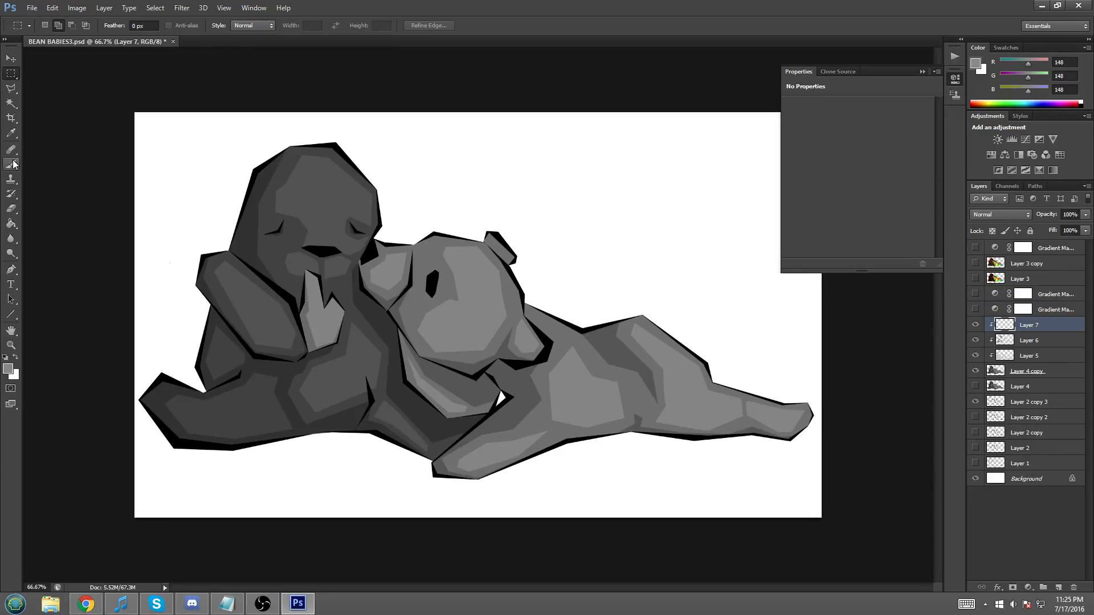
drag(1071, 326, 1071, 360)
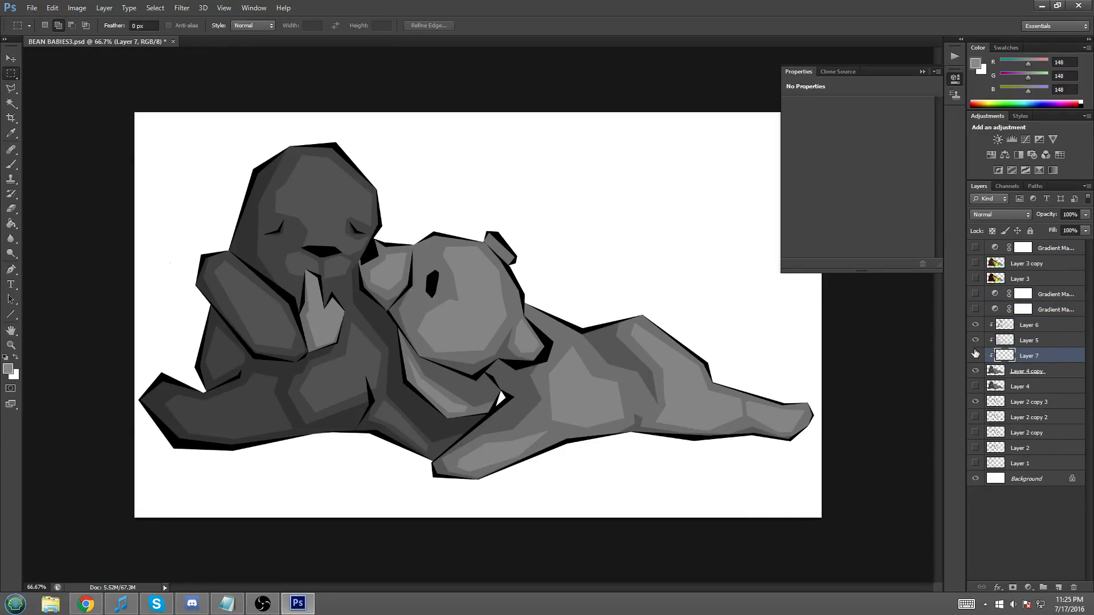
click(11, 166)
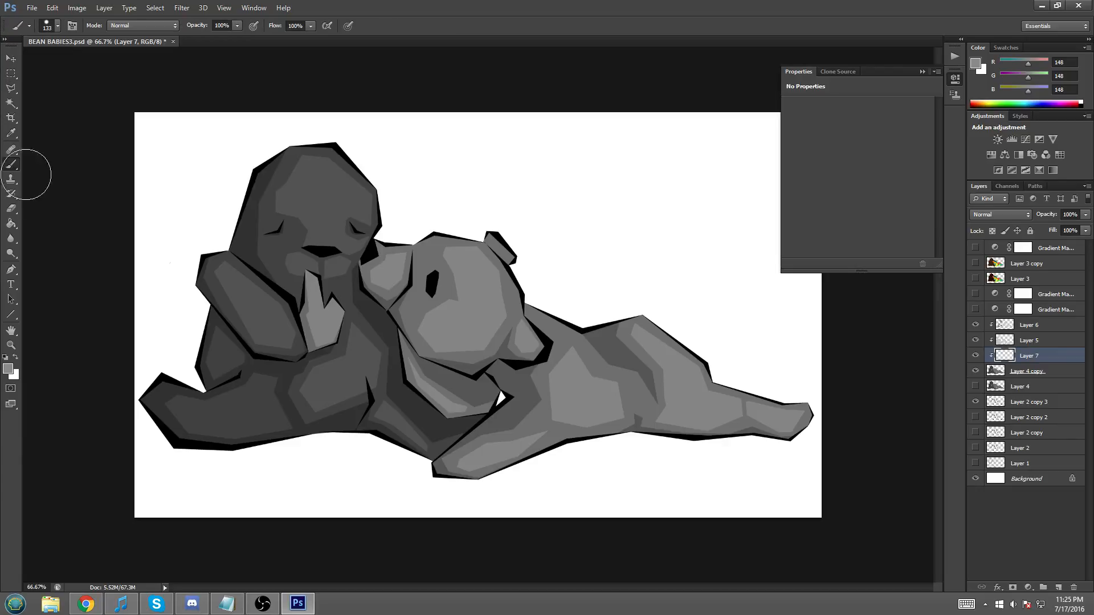
- Switch to Chrome, open the bookmarked DeviantArt profile and open the Aquaman poster from its favourites
mouse_move(88, 609)
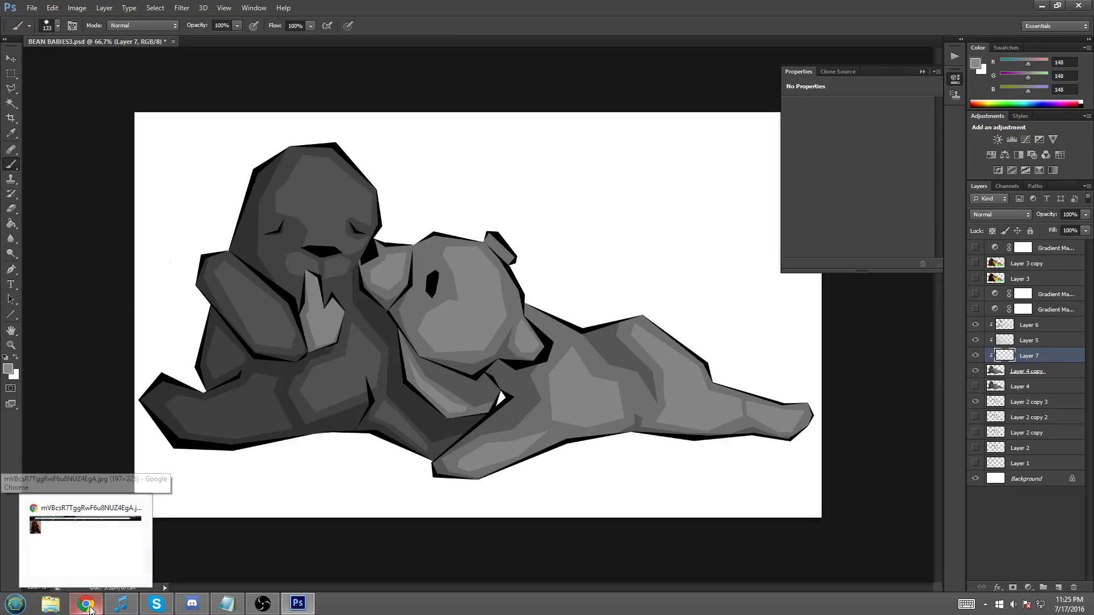
click(100, 538)
click(209, 40)
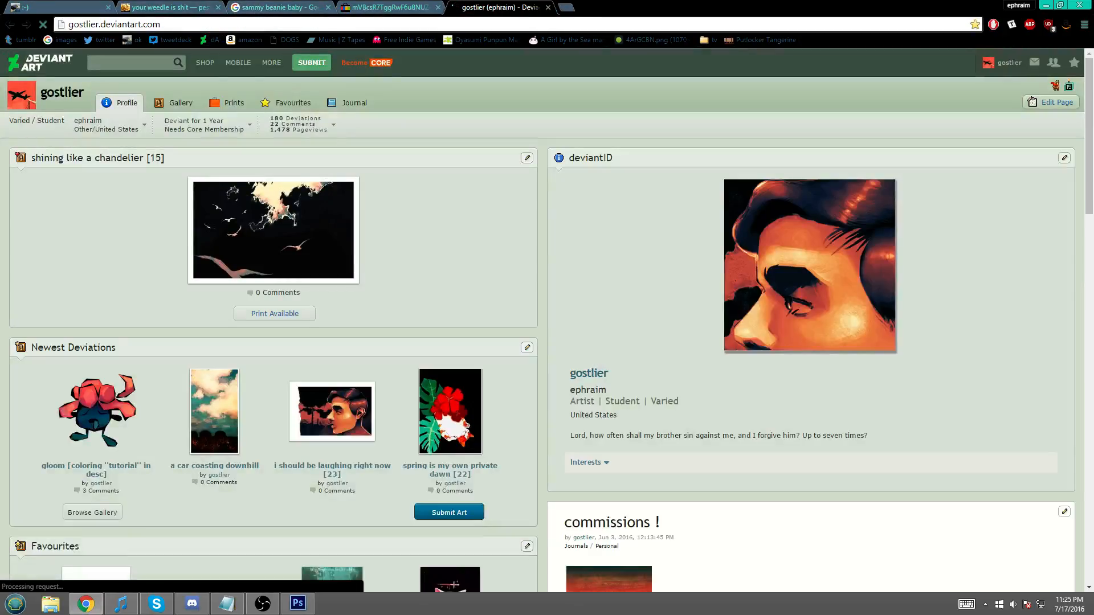
scroll(176, 448, down, 4)
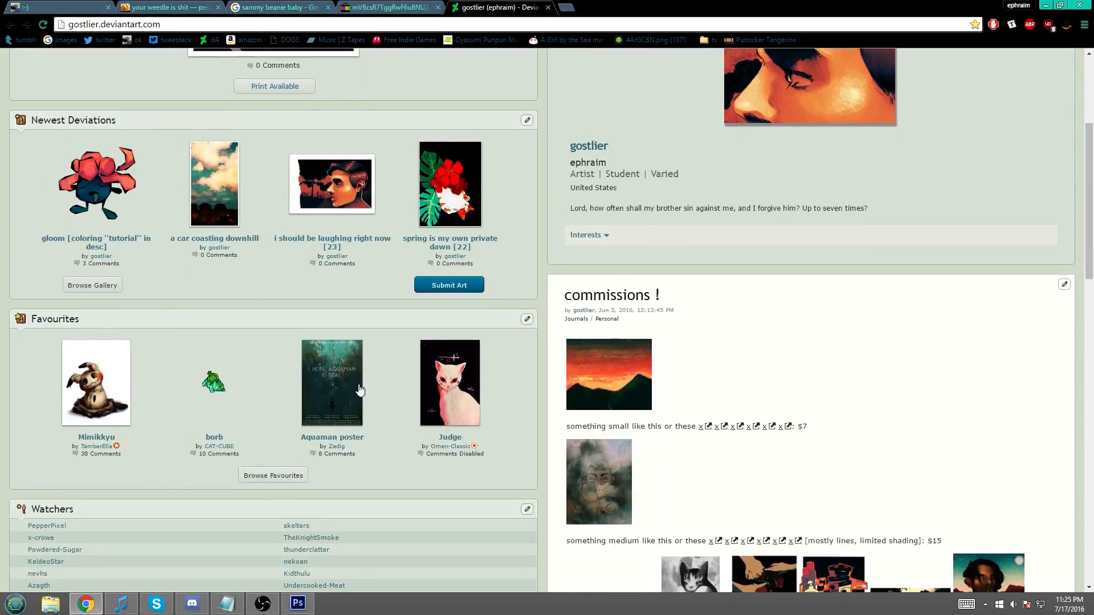
click(360, 390)
- Look over the Aquaman poster, go to its artist's gallery and open the third page
scroll(367, 448, down, 5)
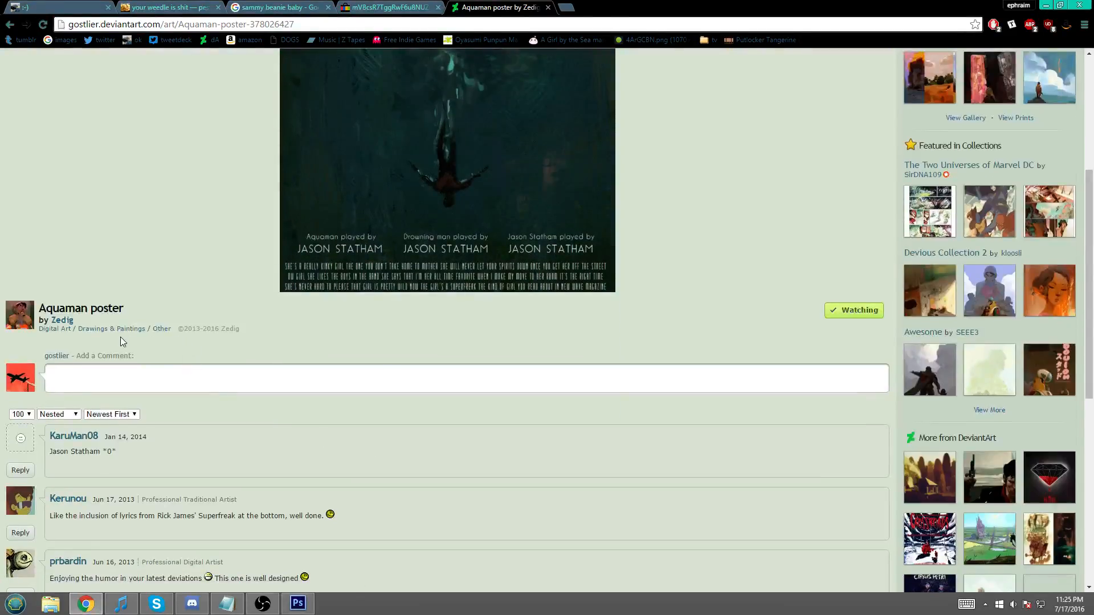
scroll(481, 457, up, 3)
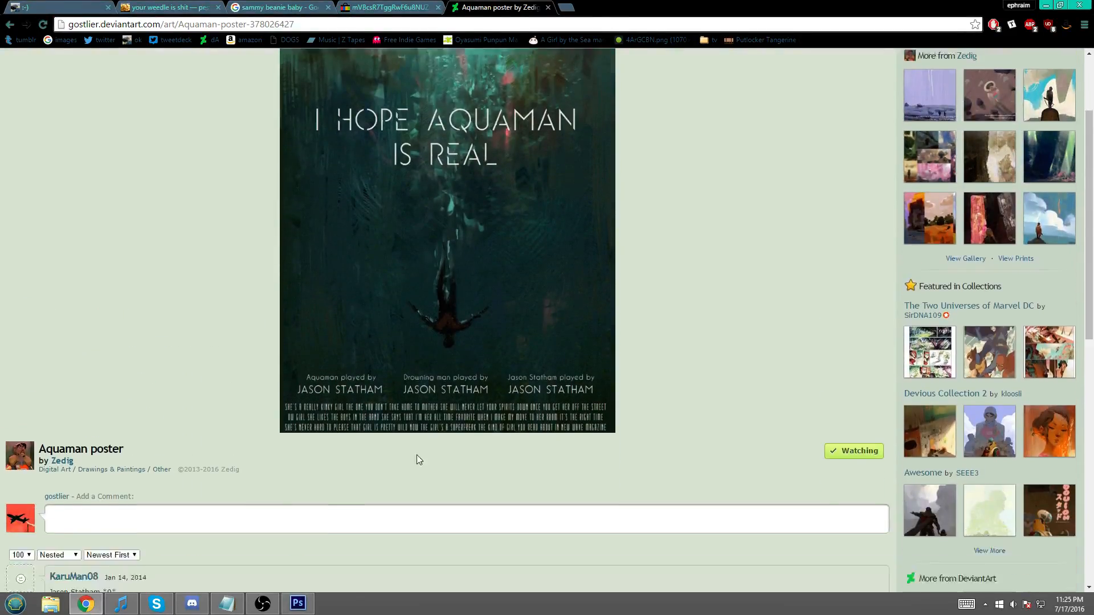
scroll(418, 460, down, 1)
click(64, 397)
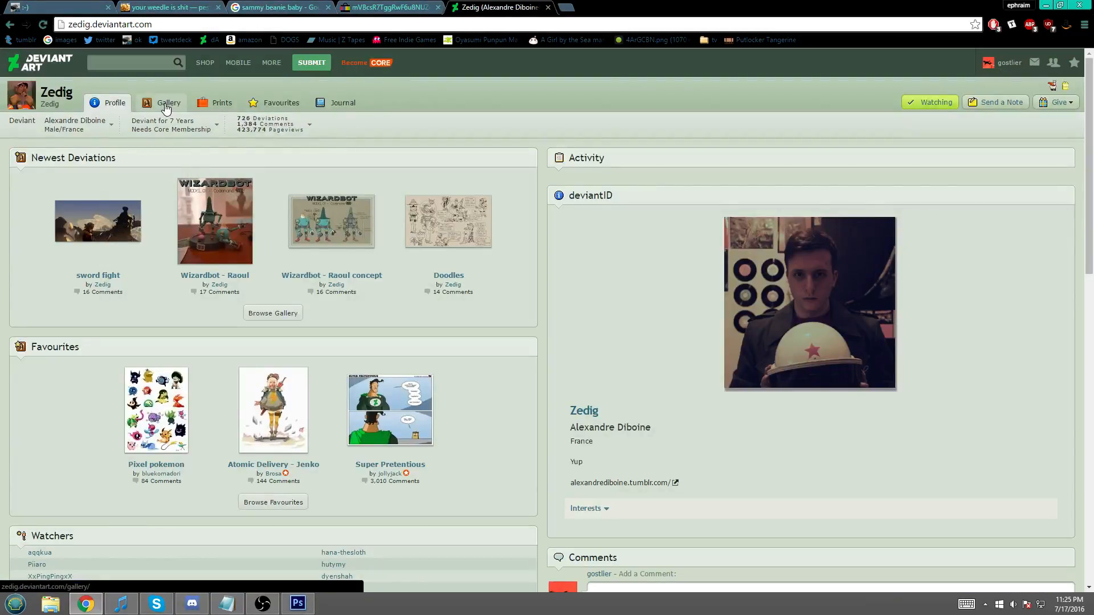
click(165, 104)
scroll(496, 342, down, 6)
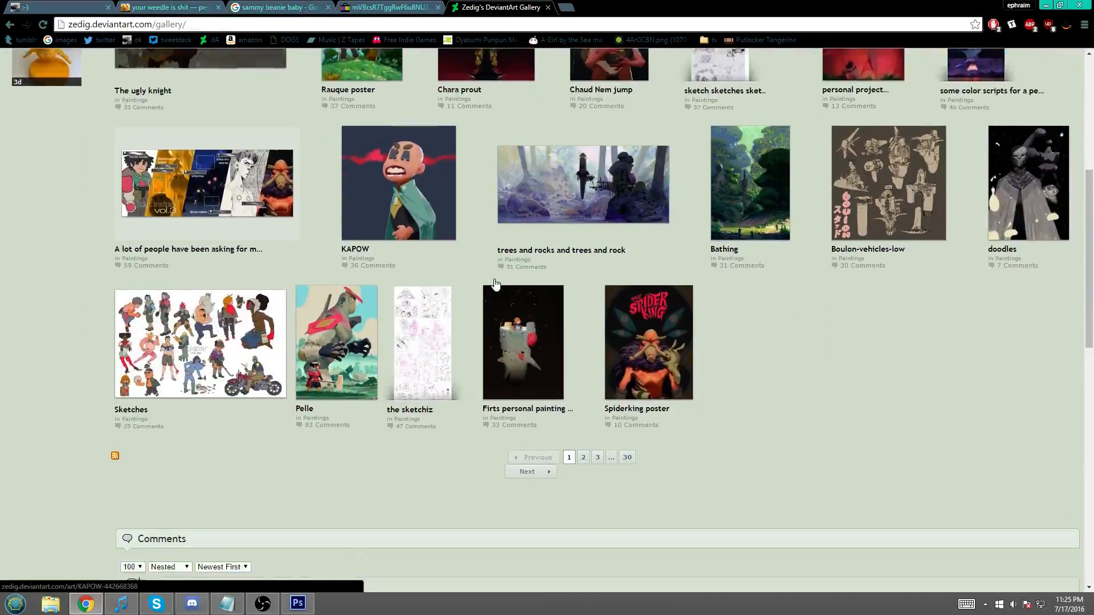
scroll(495, 283, down, 1)
click(597, 420)
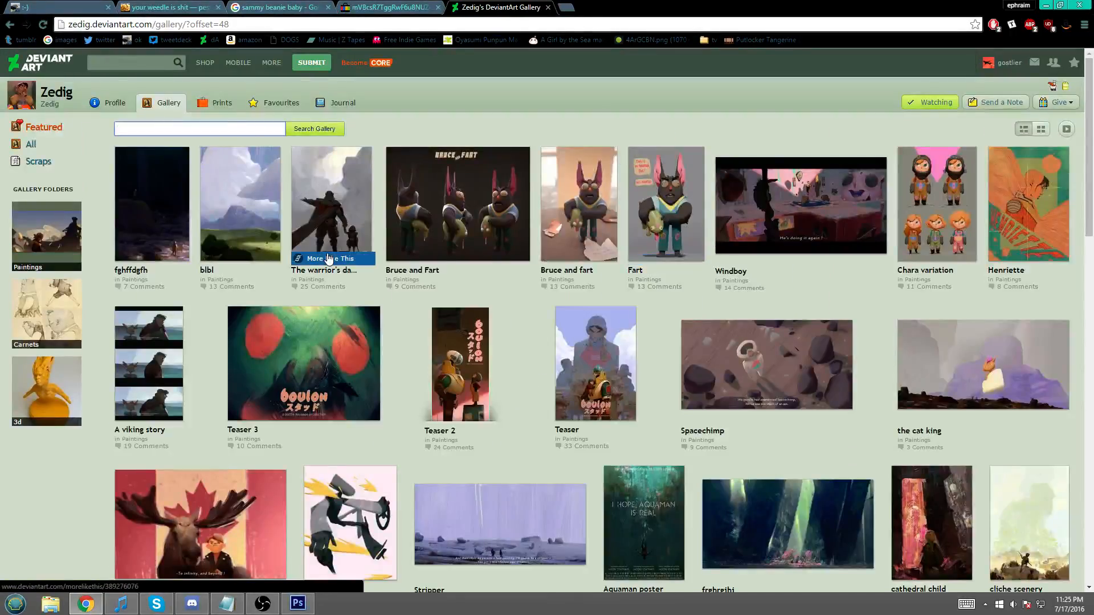
- Open the gallery's fourth page, view the second brushpack poster enlarged, and study its brush samples and descriptions
scroll(590, 181, down, 4)
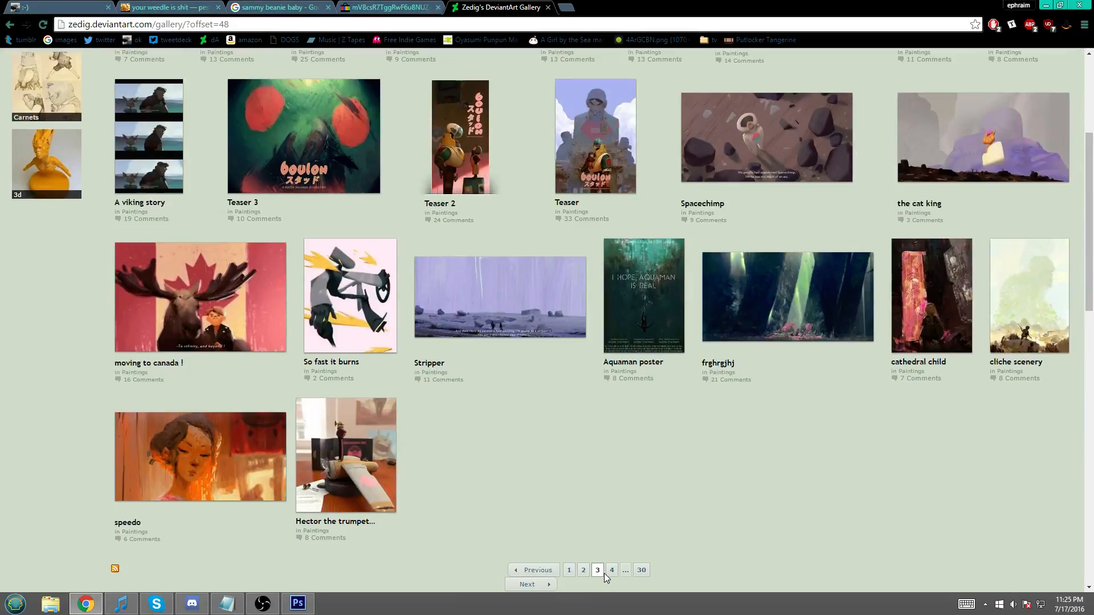
click(608, 571)
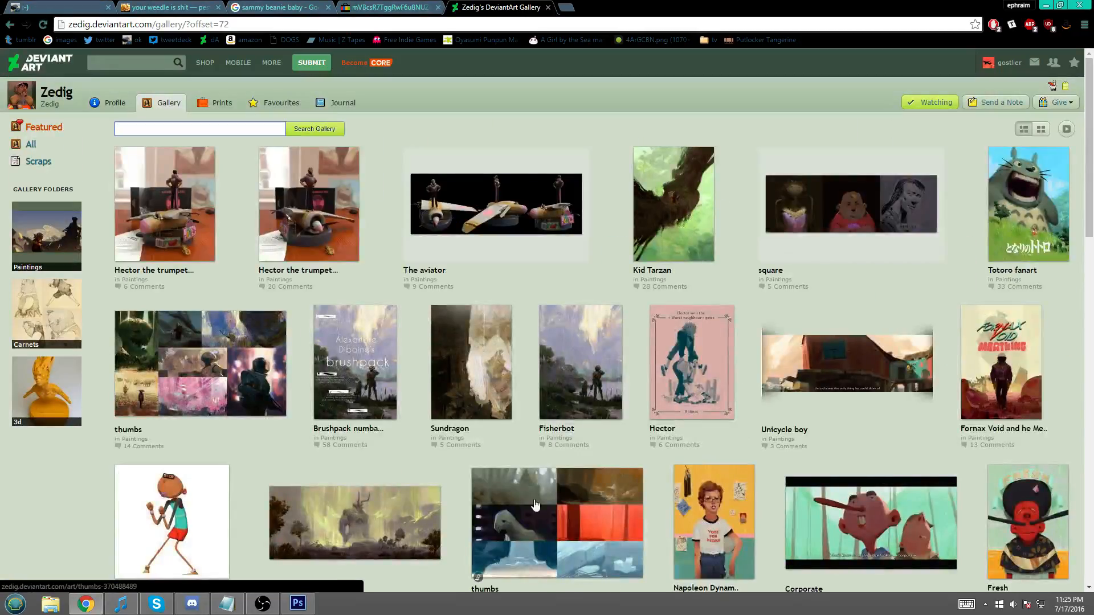
click(379, 365)
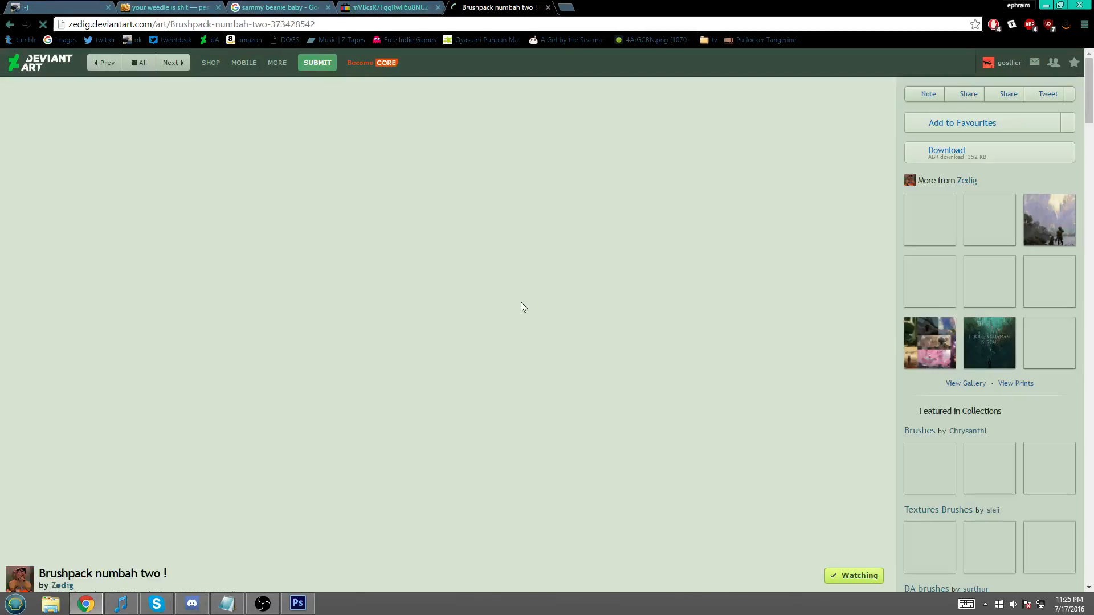
scroll(258, 362, down, 1)
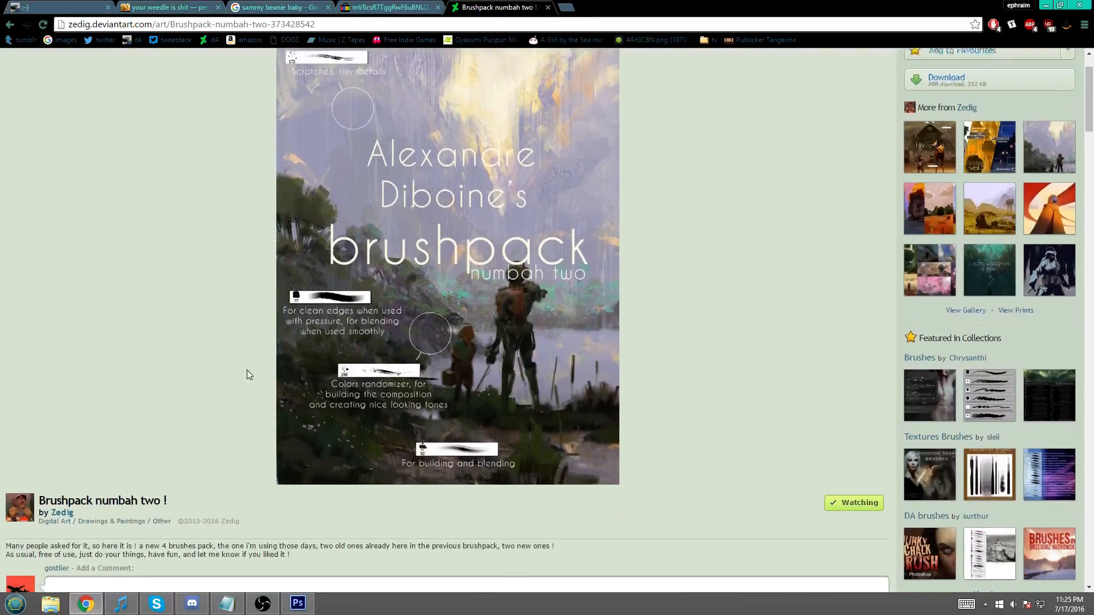
click(380, 112)
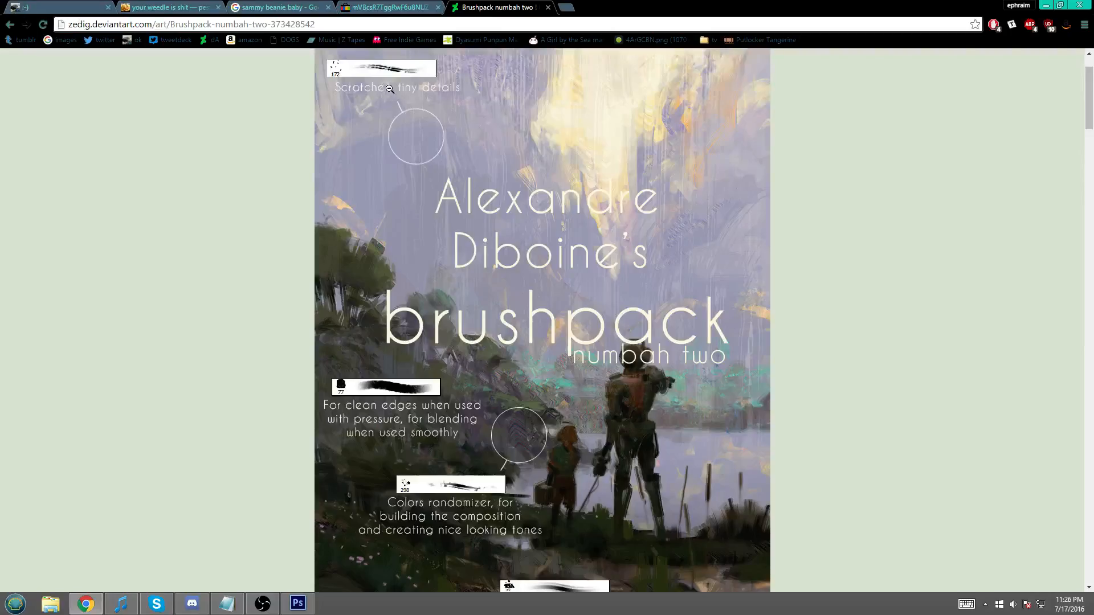
scroll(399, 103, down, 3)
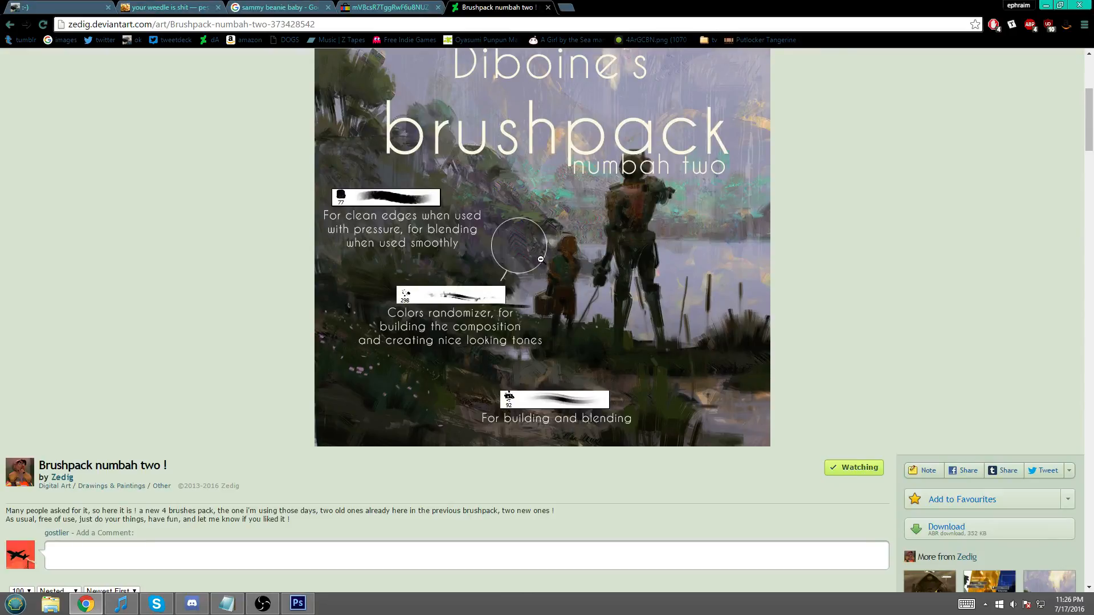
scroll(540, 260, up, 2)
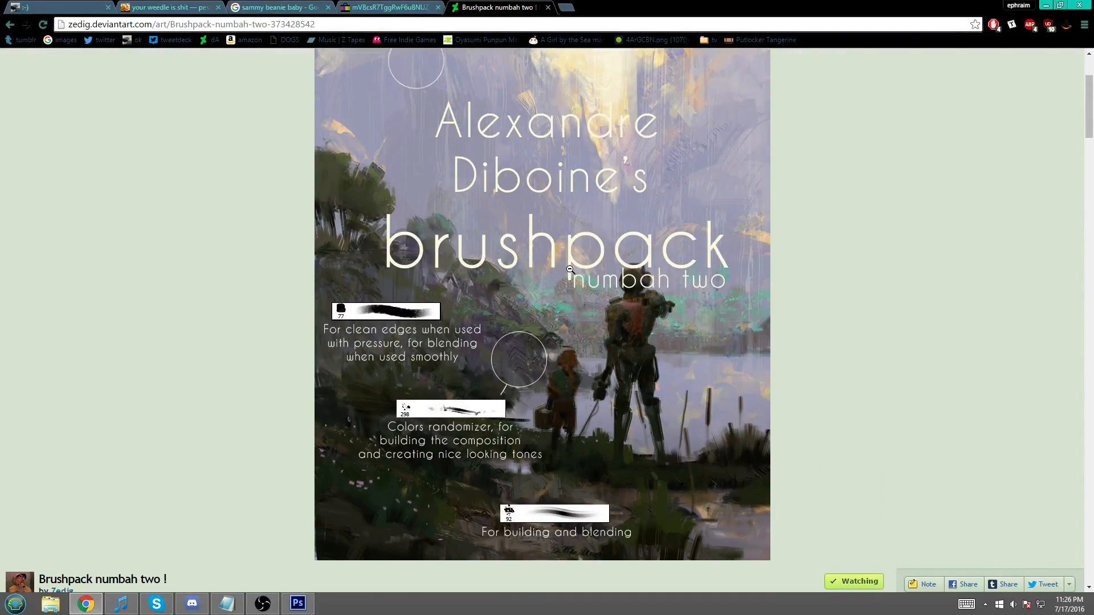
- Switch back to Photoshop, collapse the Properties panel, and choose the hard round brush at 185 px
click(297, 604)
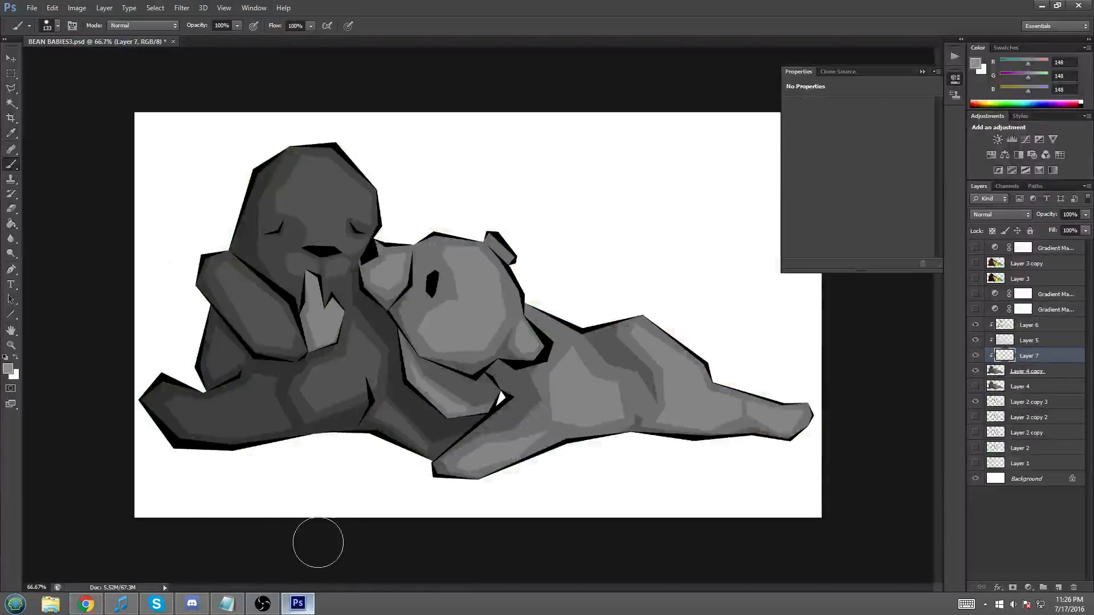
click(930, 70)
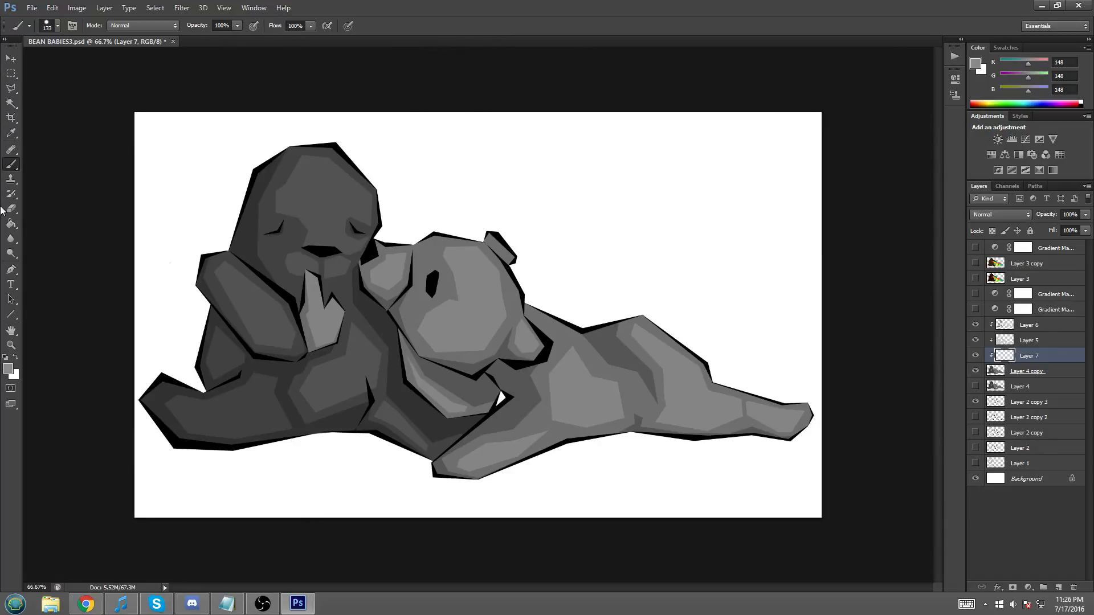
right_click(15, 169)
click(58, 25)
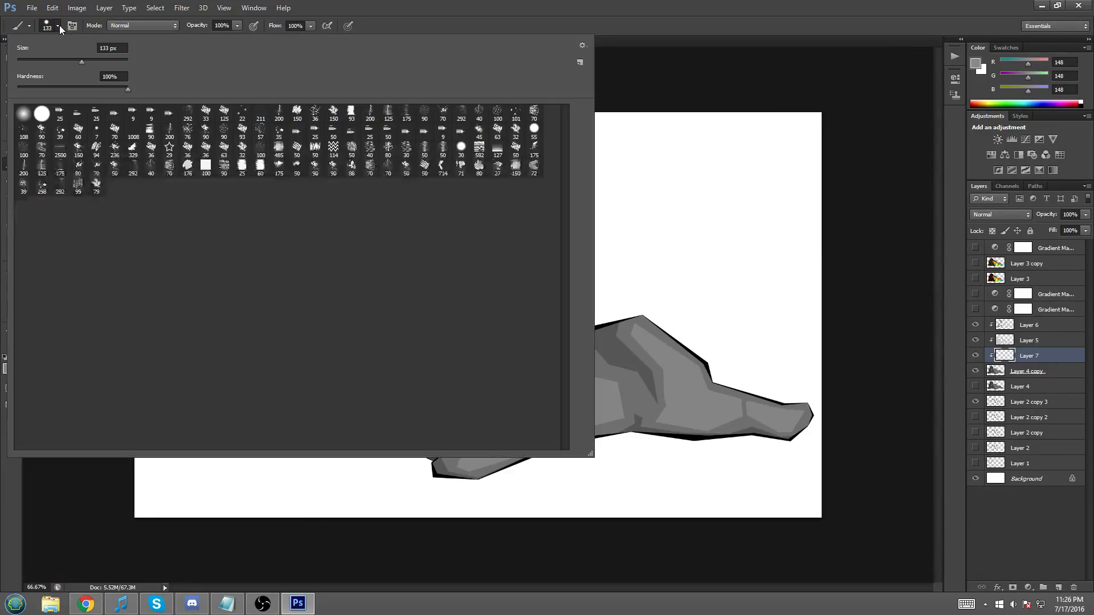
click(41, 114)
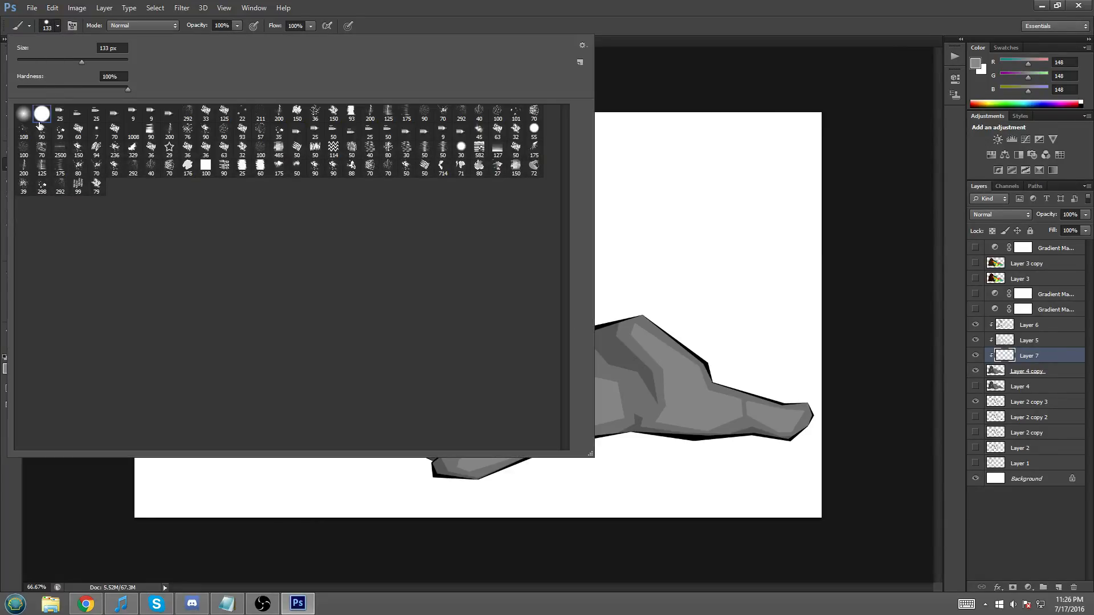
drag(59, 61, 91, 61)
click(73, 30)
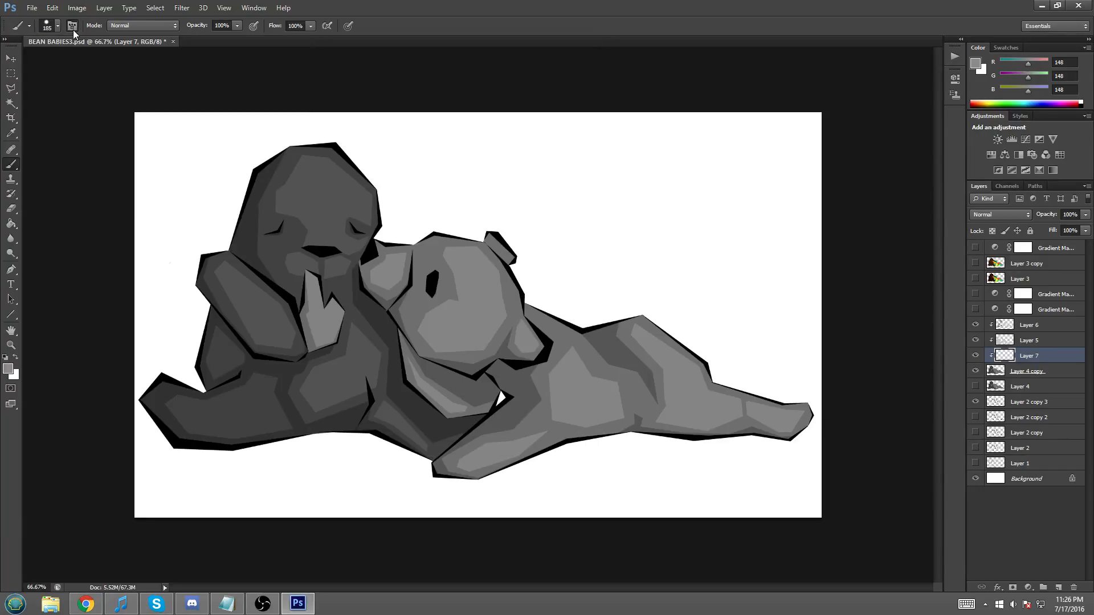
- Set the brush spacing to 1% and enable Color Dynamics with 70% brightness jitter and +37% purity
click(74, 27)
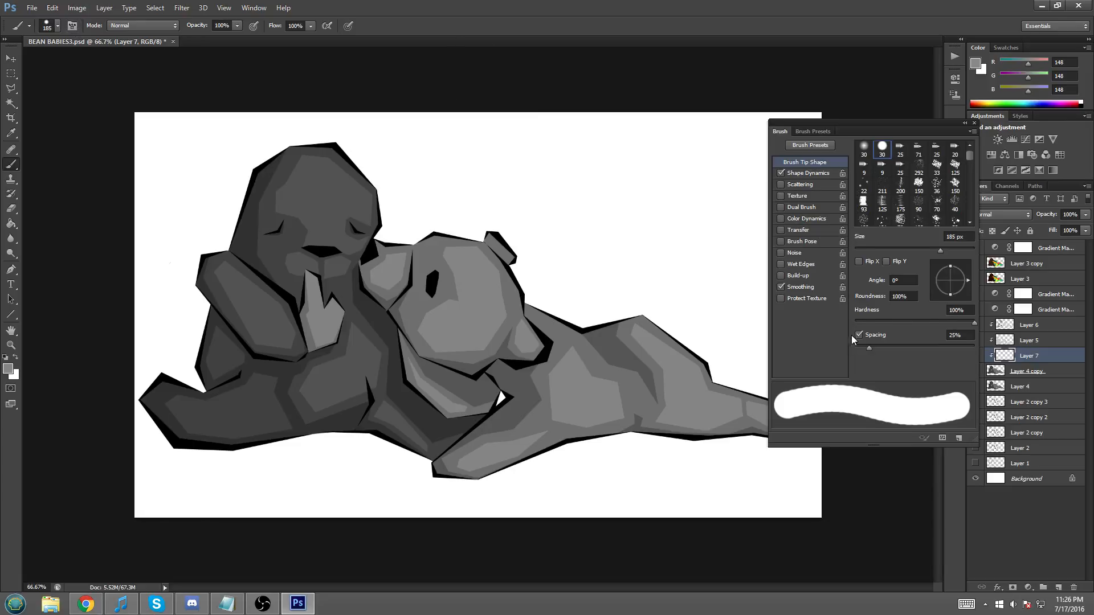
mouse_move(863, 348)
mouse_down()
mouse_move(854, 347)
mouse_move(916, 345)
mouse_move(851, 348)
mouse_up()
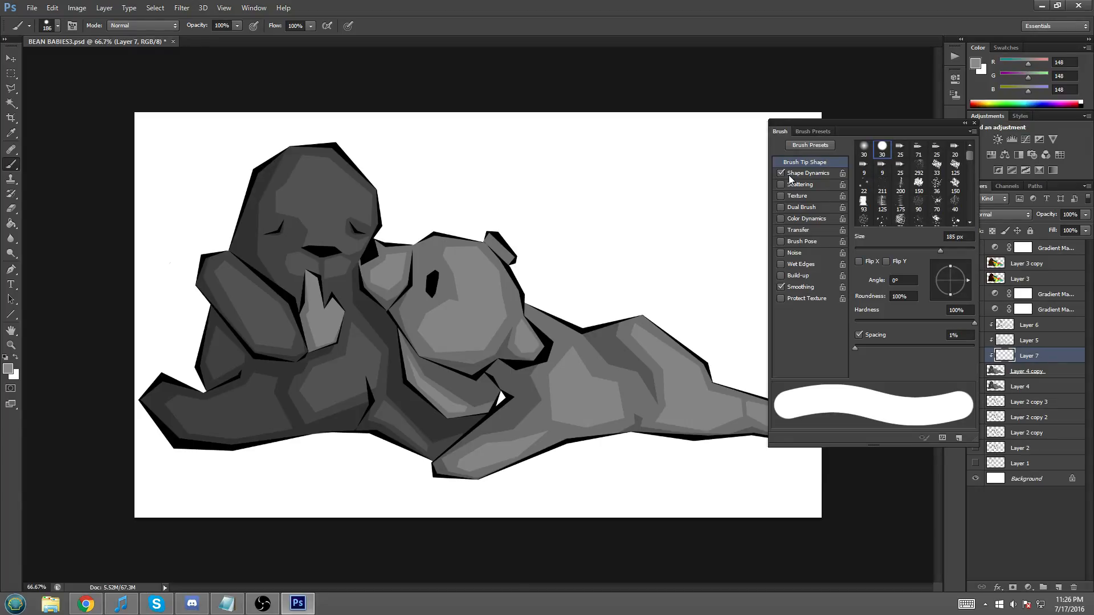
click(805, 218)
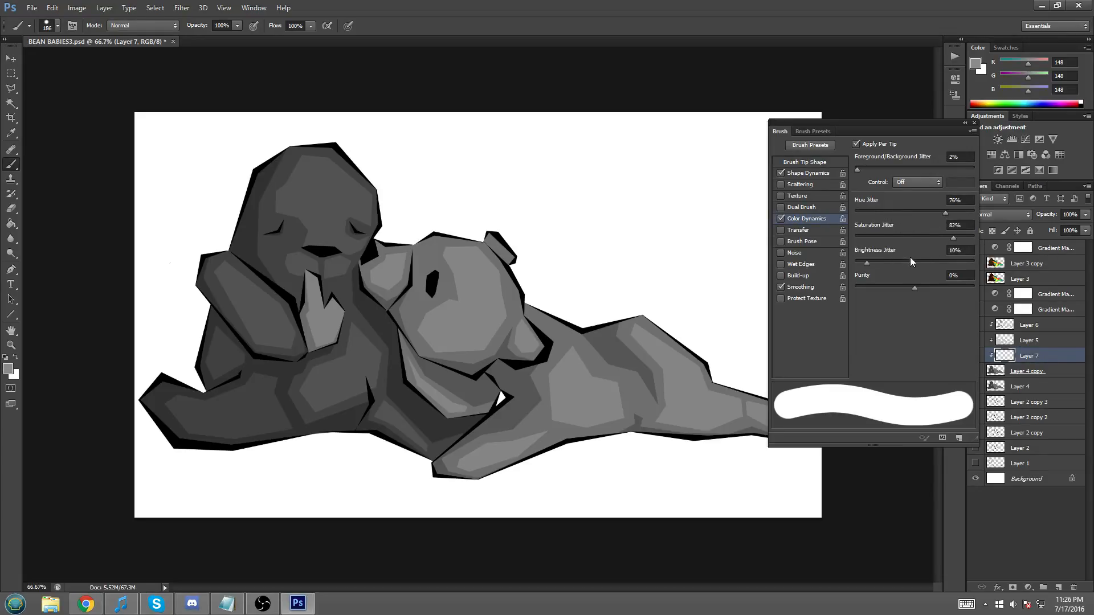
click(940, 291)
- Set the foreground to pink (RGB 240, 148, 148), test the colour-jittered brush across the figures, and undo the stroke
drag(1037, 62, 1046, 61)
mouse_move(502, 250)
mouse_down()
mouse_move(463, 244)
mouse_move(531, 432)
mouse_move(454, 195)
mouse_move(439, 469)
mouse_move(365, 410)
mouse_move(225, 256)
mouse_move(295, 109)
mouse_move(319, 296)
mouse_move(391, 508)
mouse_move(427, 267)
mouse_move(512, 232)
mouse_move(492, 251)
mouse_up()
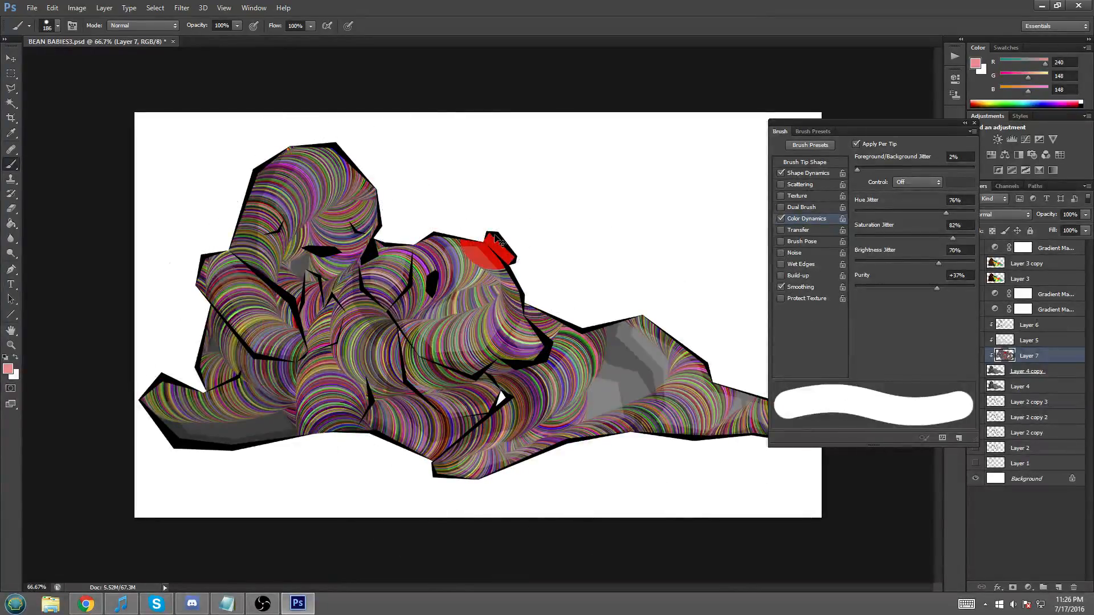
key(ctrl+z)
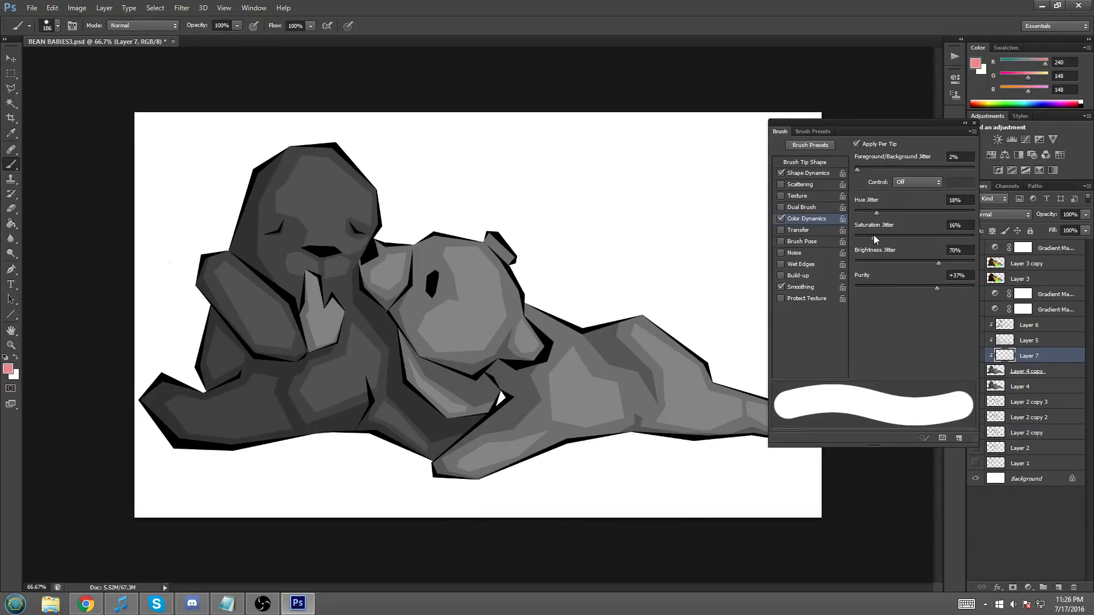
- Set hue jitter to 15%, saturation jitter to 14% and brightness jitter to 0%, test the brush on the figures, and undo
mouse_move(885, 236)
mouse_down()
mouse_move(897, 237)
mouse_move(869, 210)
mouse_up()
click(858, 262)
mouse_move(535, 245)
mouse_down()
mouse_move(377, 306)
mouse_move(503, 316)
mouse_move(227, 303)
mouse_move(395, 468)
mouse_move(300, 166)
mouse_move(293, 106)
mouse_move(262, 325)
mouse_move(417, 461)
mouse_move(395, 311)
mouse_move(726, 362)
mouse_move(522, 467)
mouse_move(545, 430)
mouse_move(464, 351)
mouse_move(210, 443)
mouse_move(197, 361)
mouse_move(398, 327)
mouse_move(405, 311)
mouse_move(248, 287)
mouse_move(191, 229)
mouse_move(306, 152)
mouse_move(408, 207)
mouse_up()
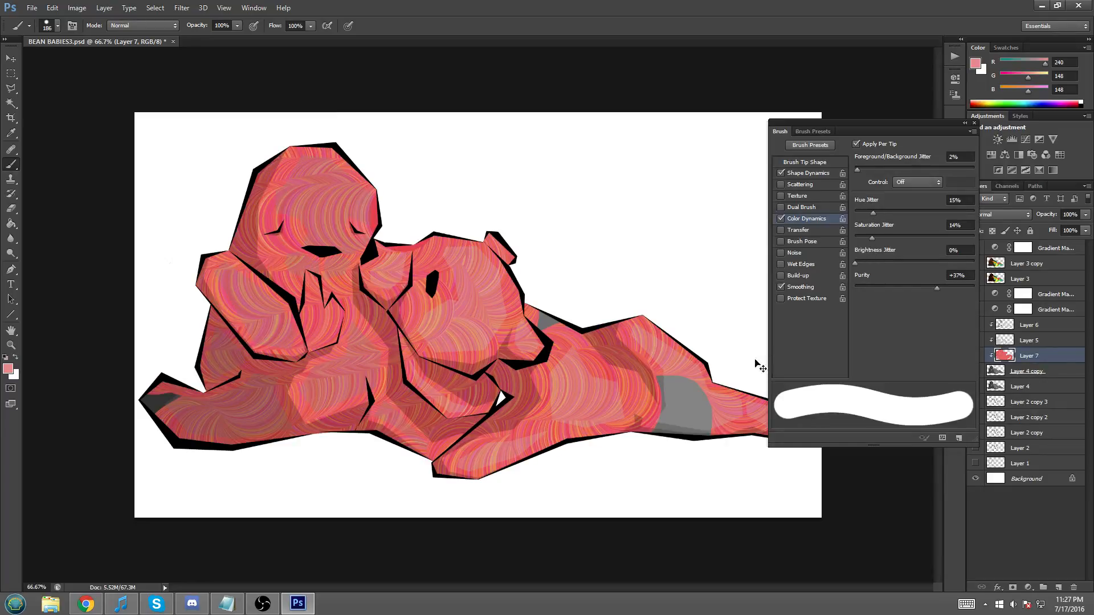
key(ctrl+z)
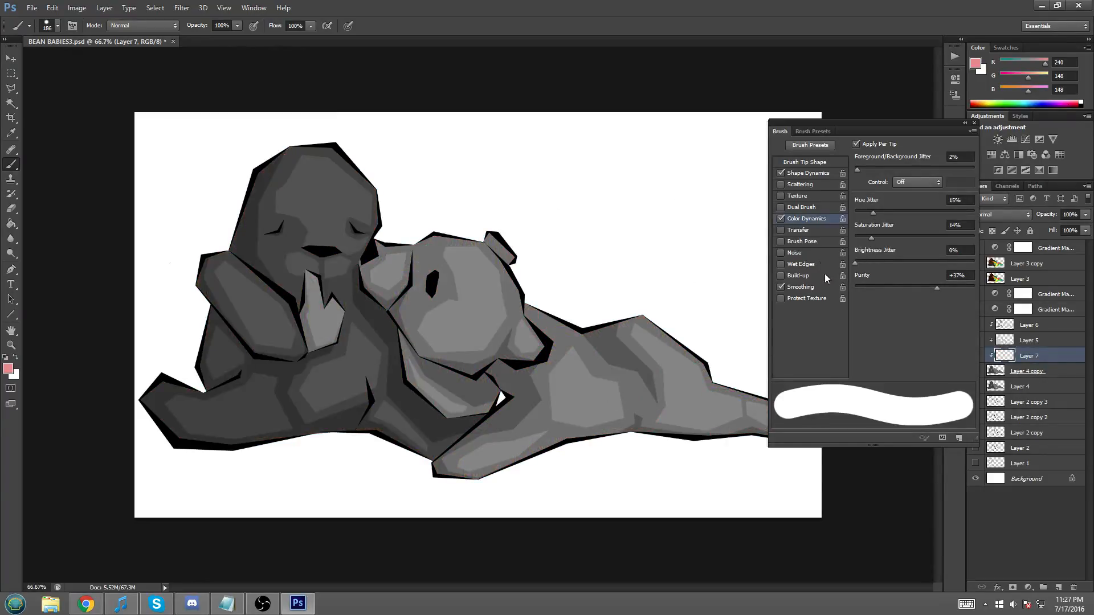
- Try Layer 7 in Multiply mode with a test stroke over the figures and undo the stroke
click(1023, 214)
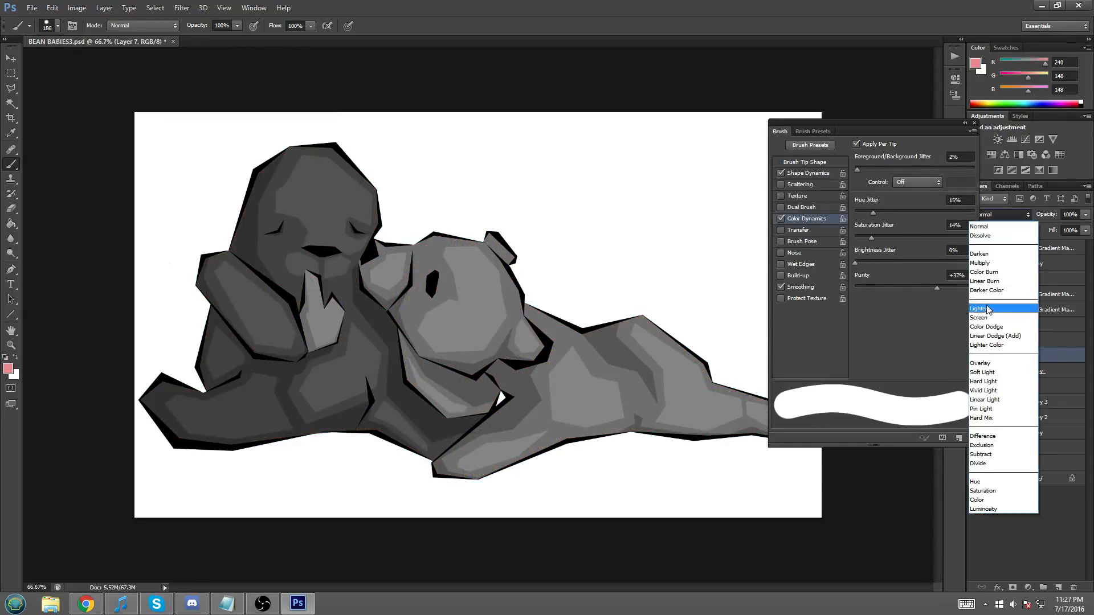
click(980, 263)
mouse_move(399, 341)
mouse_down()
mouse_move(410, 214)
mouse_move(434, 215)
mouse_move(160, 164)
mouse_move(293, 183)
mouse_move(207, 244)
mouse_move(244, 378)
mouse_move(253, 329)
mouse_move(310, 312)
mouse_up()
key(ctrl+z)
- Set Layer 7's blend mode to Overlay, test a stroke on the figures, and undo it
click(1005, 214)
click(984, 365)
mouse_move(454, 393)
mouse_down()
mouse_move(391, 391)
mouse_move(491, 249)
mouse_move(392, 232)
mouse_move(320, 163)
mouse_move(316, 128)
mouse_move(361, 472)
mouse_move(301, 228)
mouse_move(403, 331)
mouse_move(329, 364)
mouse_move(617, 337)
mouse_move(531, 393)
mouse_move(450, 336)
mouse_move(573, 330)
mouse_move(334, 382)
mouse_move(274, 274)
mouse_move(441, 133)
mouse_up()
key(ctrl+z)
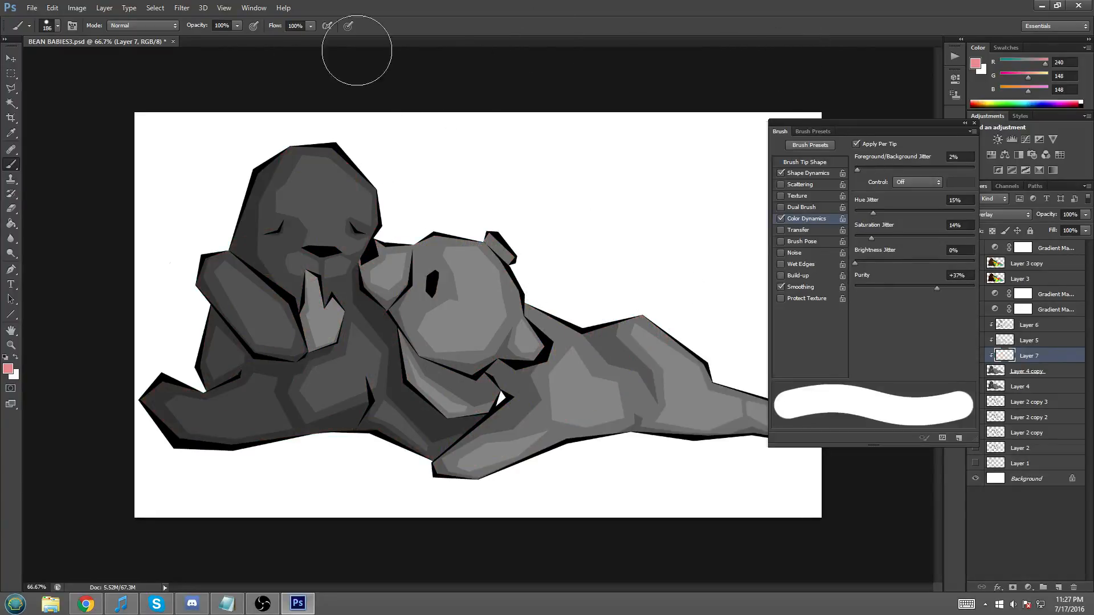
- Choose the textured 90 px bristle brush, test it with a pink band over the lying figure's head, and undo the stroke
click(57, 27)
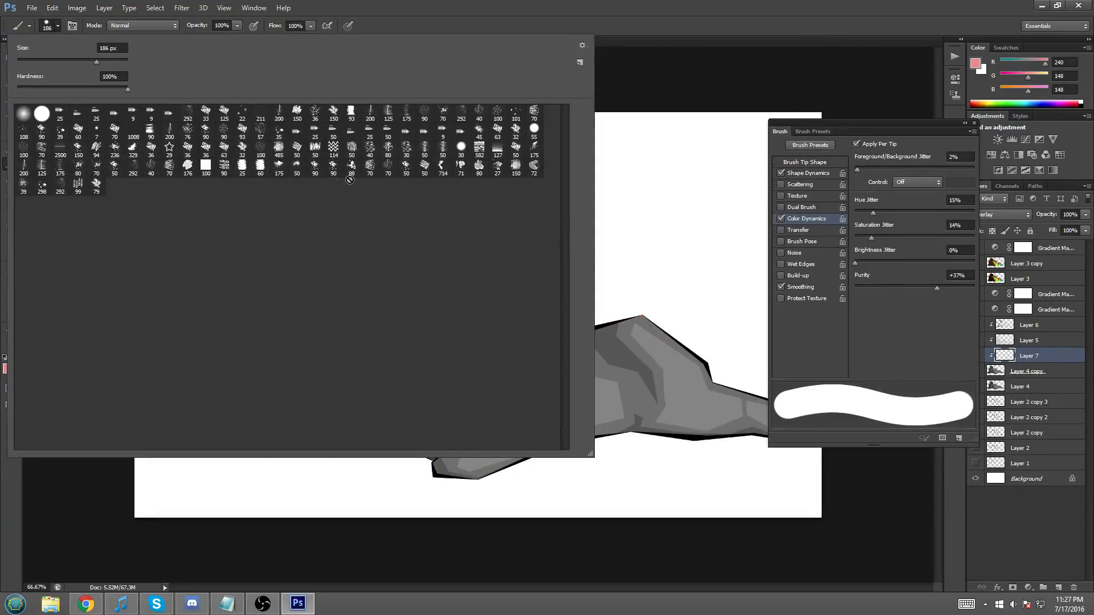
click(334, 167)
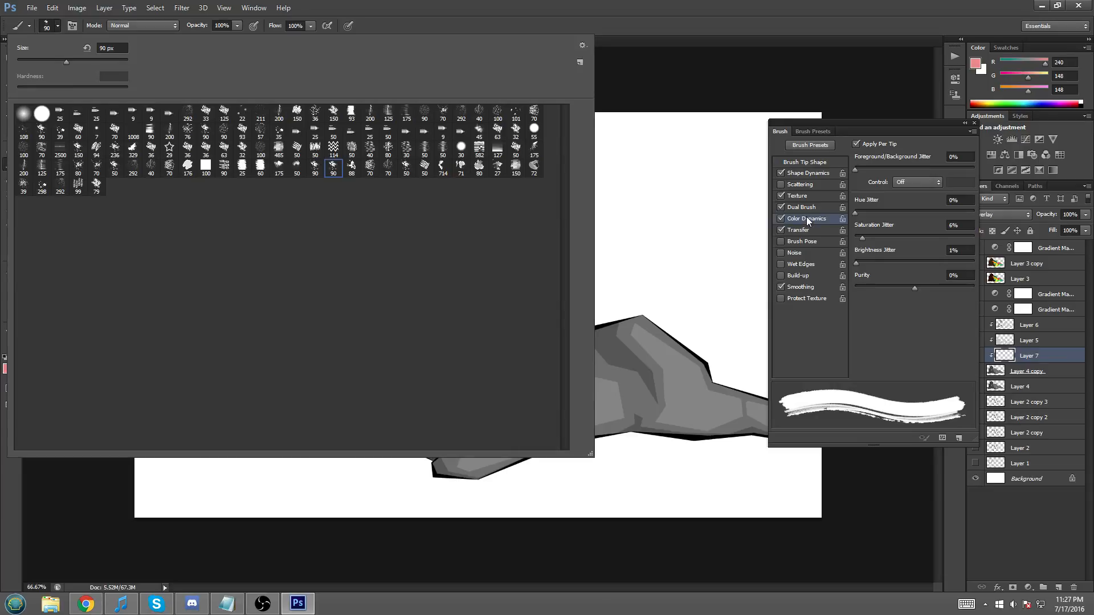
click(855, 516)
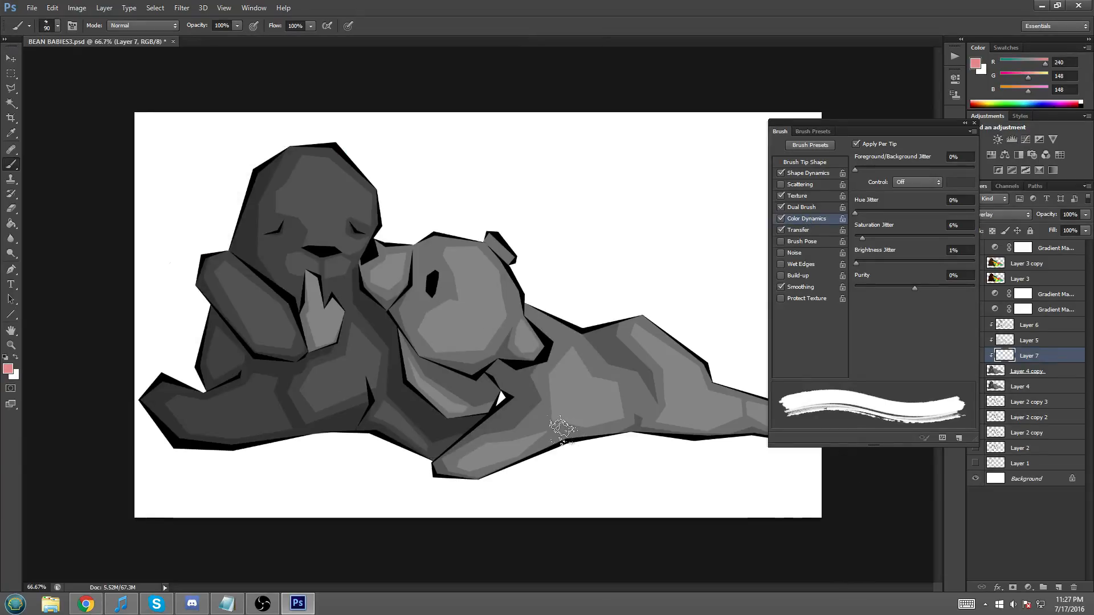
mouse_move(445, 360)
mouse_down()
mouse_move(476, 211)
mouse_move(427, 433)
mouse_move(493, 227)
mouse_move(483, 428)
mouse_move(447, 542)
mouse_move(435, 453)
mouse_up()
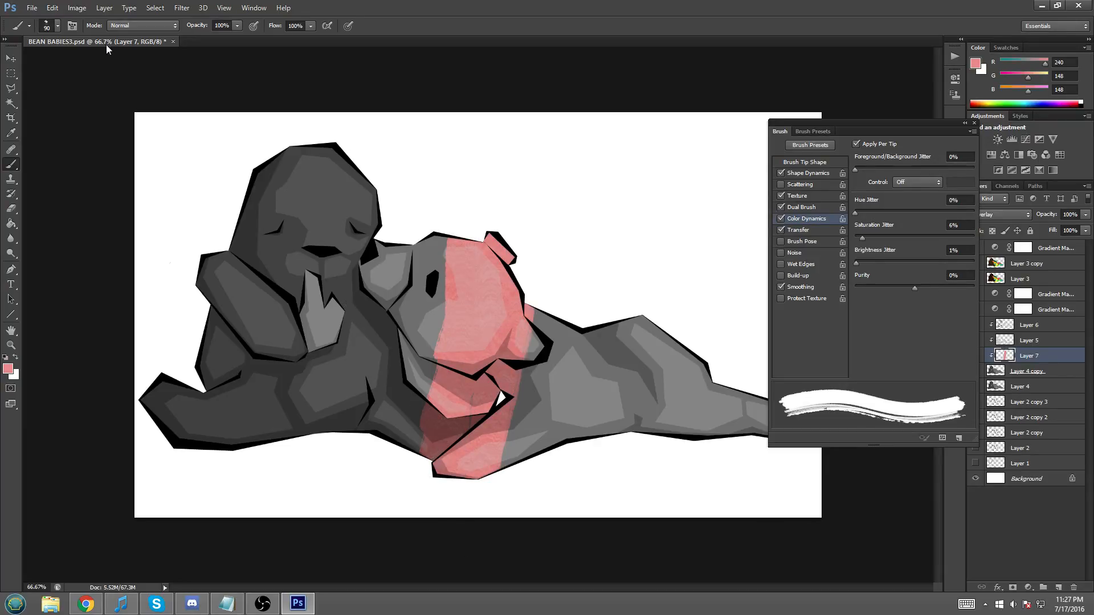
scroll(464, 303, up, 2)
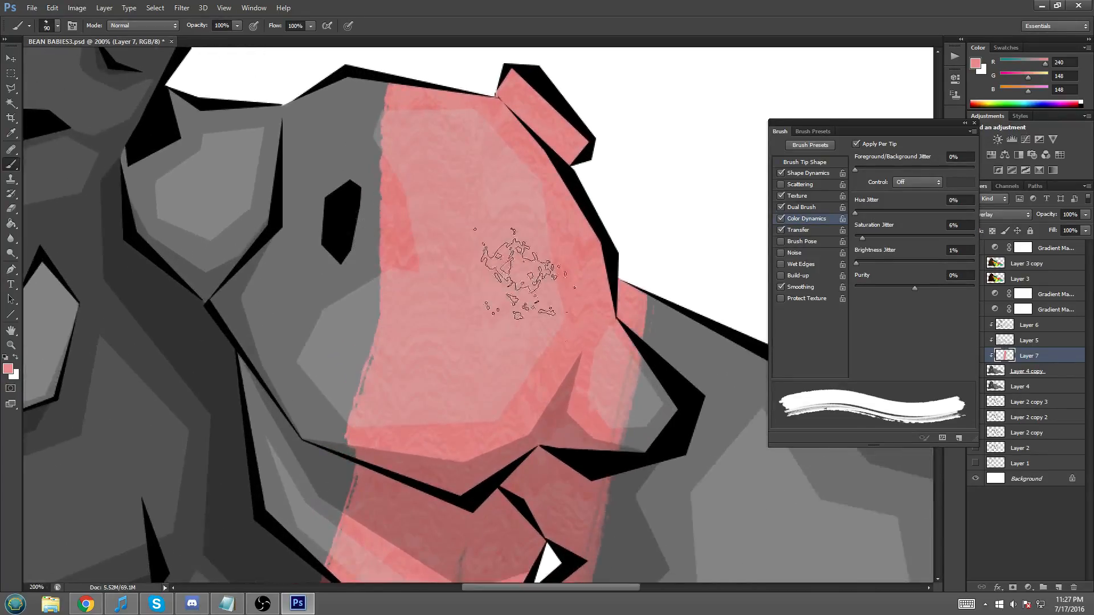
scroll(474, 315, down, 2)
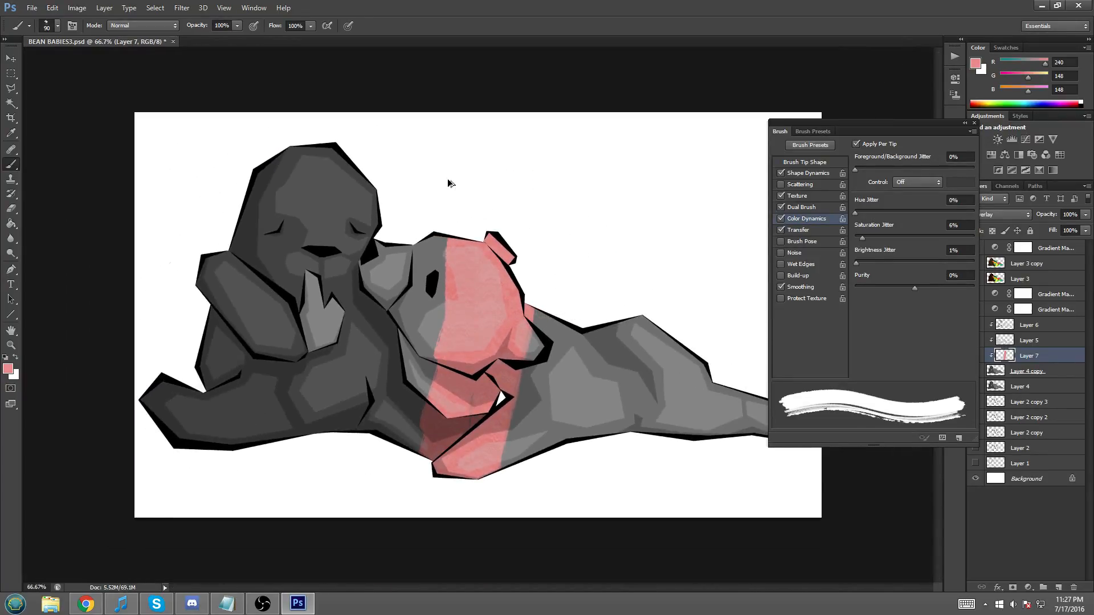
key(ctrl+z)
- Enlarge the textured brush to 185 px and move the Brush panel clear of the Layers panel
click(47, 26)
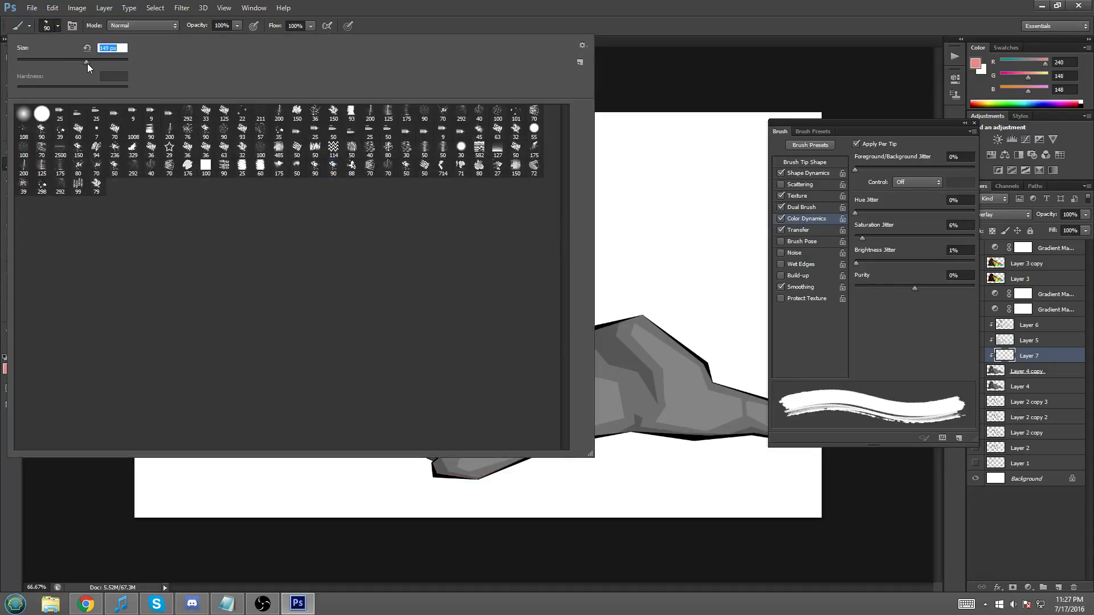
click(97, 496)
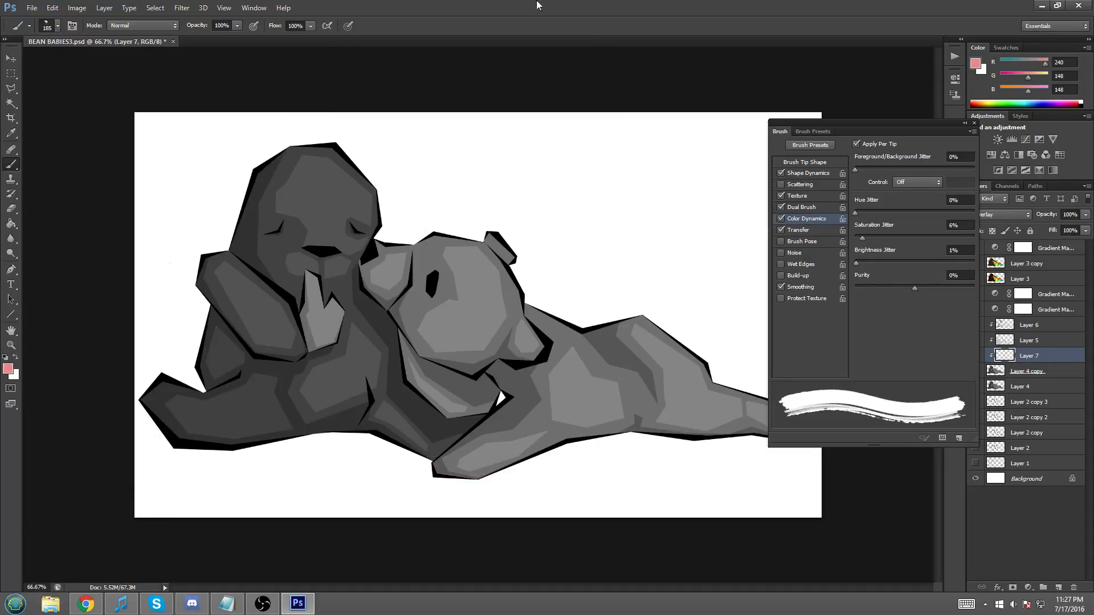
mouse_move(939, 120)
mouse_down()
mouse_move(883, 84)
mouse_move(863, 36)
mouse_move(891, 50)
mouse_up()
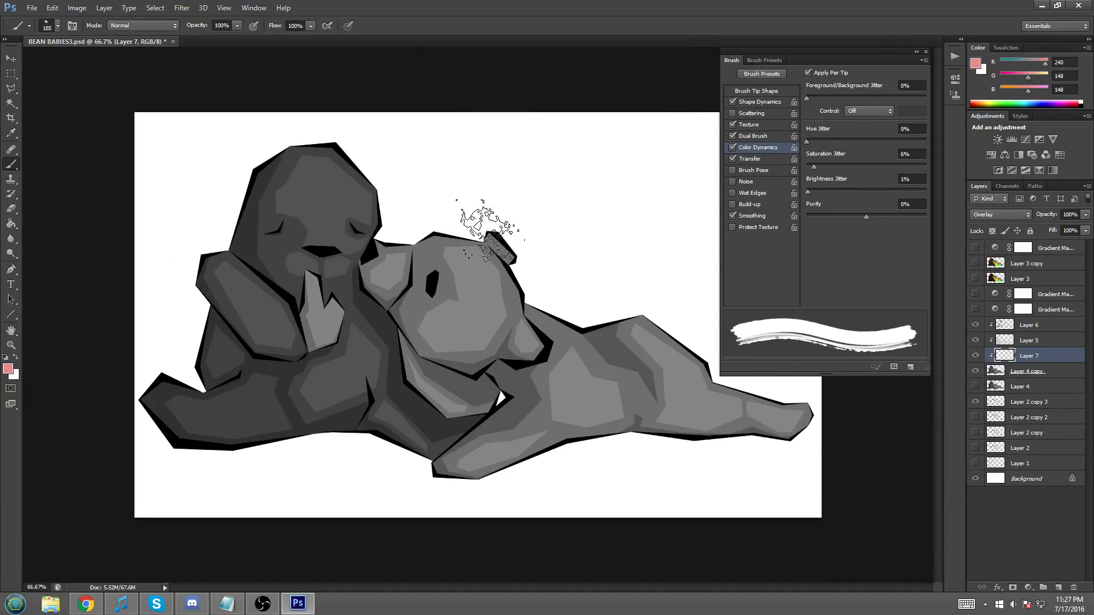
- Set the foreground to teal (RGB 39, 179, 176) and paint the lying figure's head and the adjoining areas
click(1013, 62)
click(1033, 75)
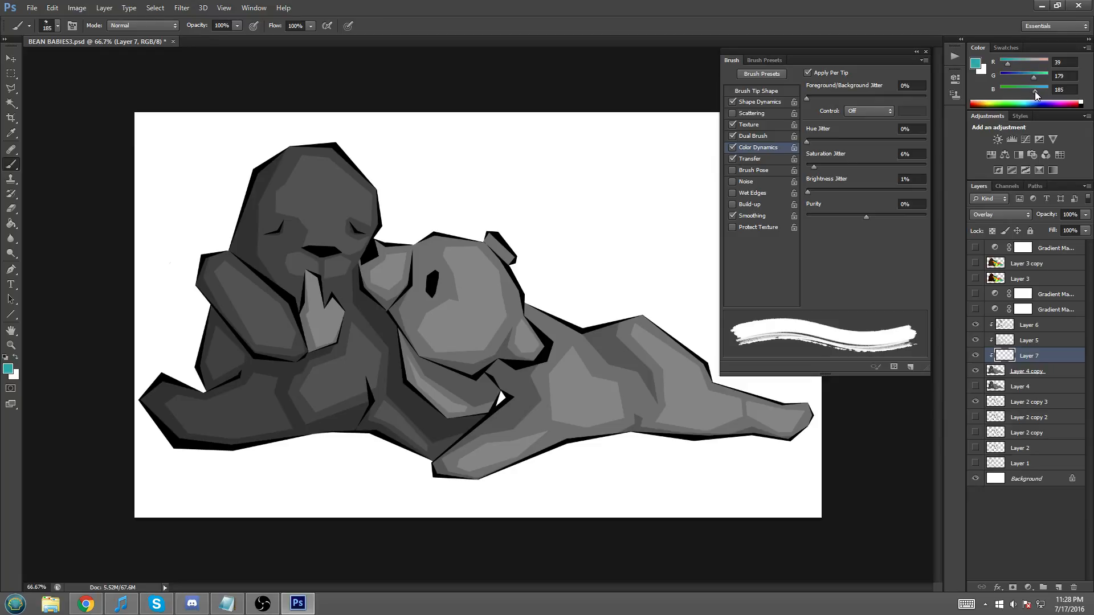
mouse_move(453, 302)
mouse_down()
mouse_move(385, 264)
mouse_move(430, 336)
mouse_move(492, 384)
mouse_move(487, 285)
mouse_move(507, 248)
mouse_move(479, 208)
mouse_move(532, 319)
mouse_move(530, 350)
mouse_move(475, 393)
mouse_move(445, 362)
mouse_move(484, 376)
mouse_move(539, 333)
mouse_move(461, 234)
mouse_move(439, 279)
mouse_move(359, 268)
mouse_move(564, 319)
mouse_move(524, 364)
mouse_move(453, 367)
mouse_move(508, 339)
mouse_up()
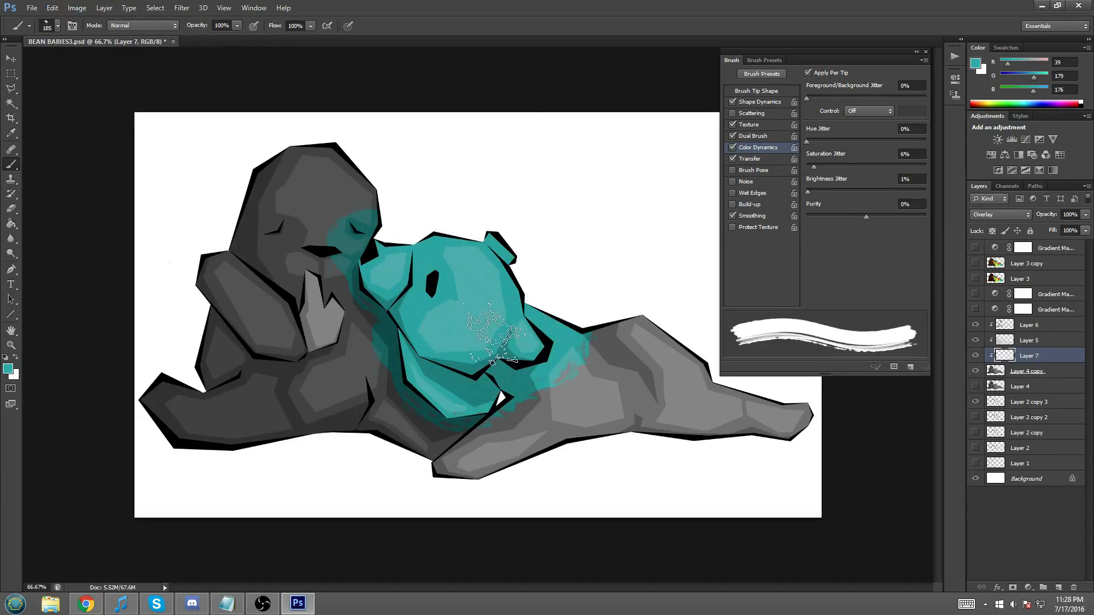
- Raise the colour's green to 219 and its red to 100, painting the lying figure's jaw, arm and upper body in green
drag(1037, 77, 1041, 77)
mouse_move(518, 319)
mouse_down()
mouse_move(569, 317)
mouse_move(541, 346)
mouse_move(510, 333)
mouse_move(461, 432)
mouse_move(430, 448)
mouse_move(502, 445)
mouse_move(535, 435)
mouse_up()
drag(1008, 62, 1018, 62)
drag(572, 342, 596, 467)
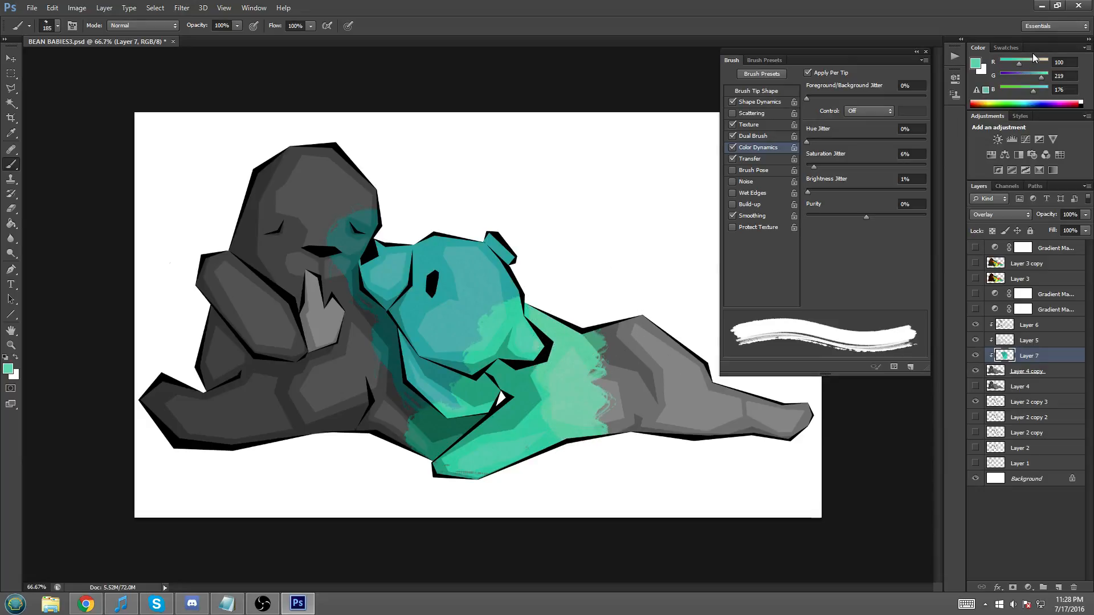
- Raise the colour's red to 170 and then 216, extending the gradient over the lying figure's hips in pale green and pale yellow
click(1031, 64)
mouse_move(616, 328)
mouse_down()
mouse_move(636, 348)
mouse_move(610, 450)
mouse_up()
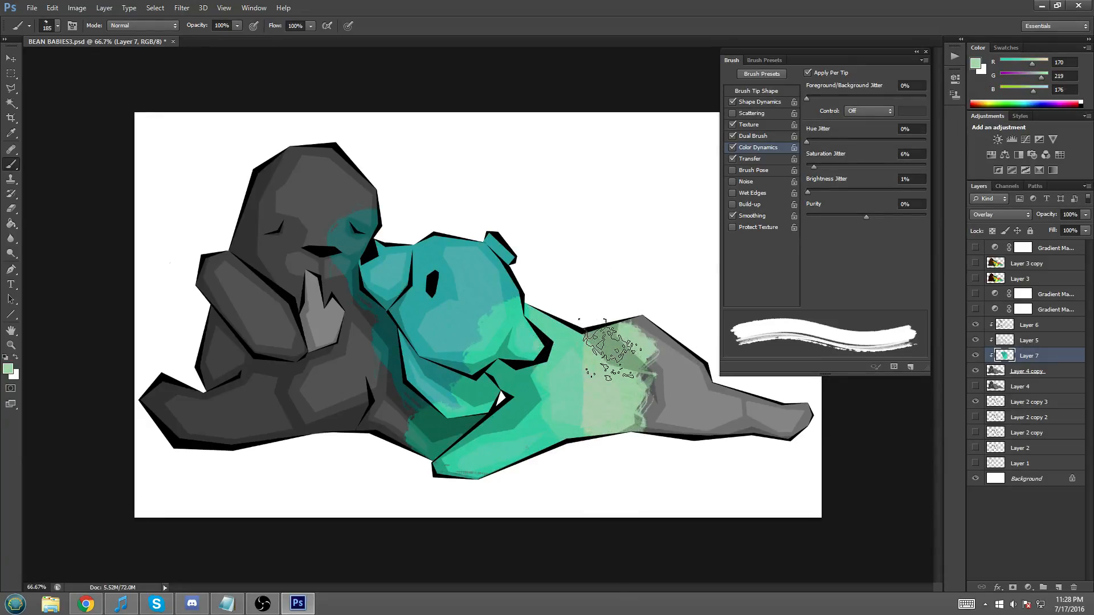
mouse_move(655, 271)
mouse_down()
mouse_move(663, 347)
mouse_move(627, 450)
mouse_up()
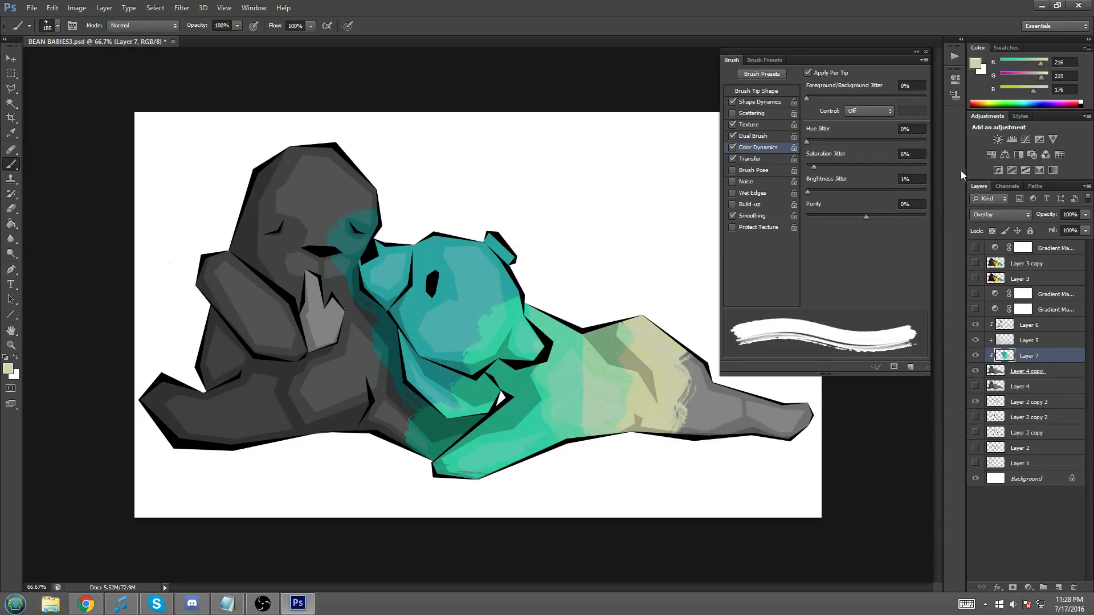
- Raise the colour's red to 231 and then 255, extending the gradient down the lying figure's leg to the foot
mouse_move(733, 305)
mouse_down()
mouse_move(713, 416)
mouse_move(720, 440)
mouse_move(661, 441)
mouse_up()
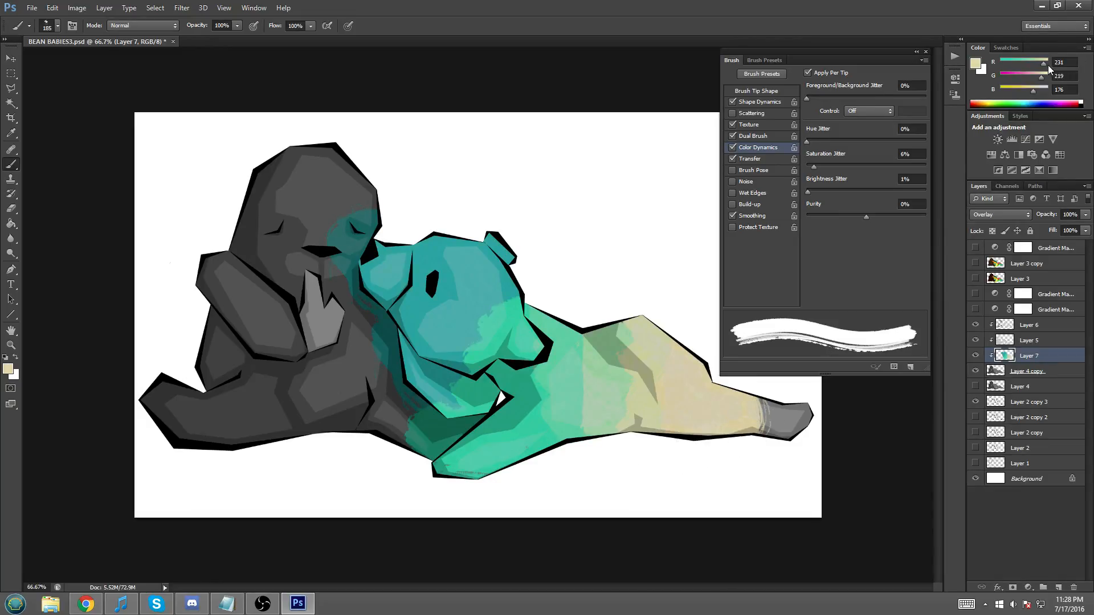
drag(1046, 66, 1049, 67)
mouse_move(809, 399)
mouse_down()
mouse_move(752, 416)
mouse_move(781, 450)
mouse_move(815, 455)
mouse_up()
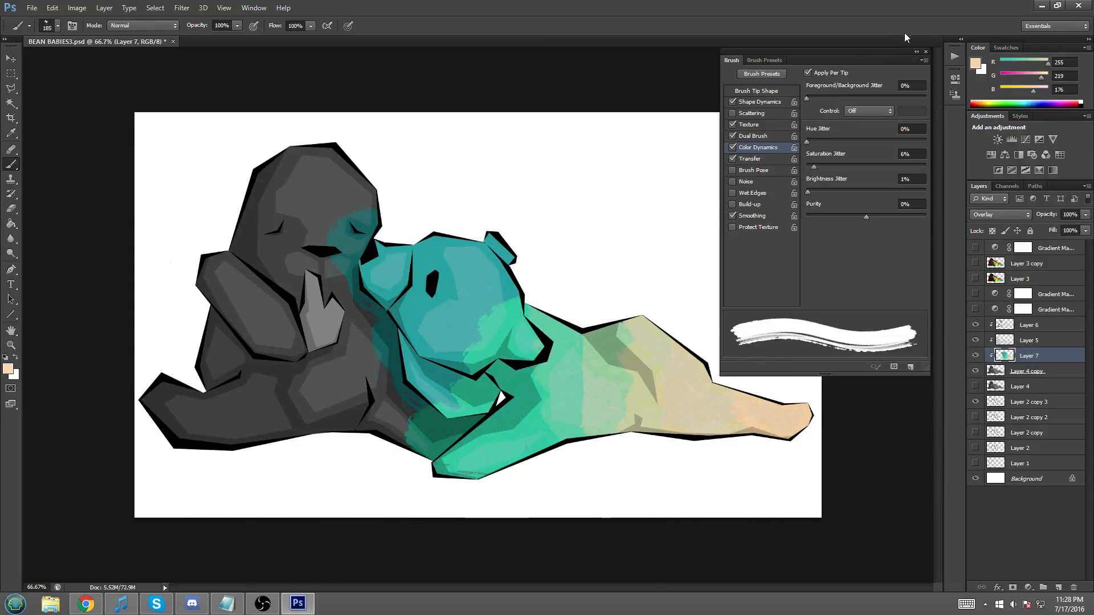
- Set the foreground to a dark reddish brown (RGB 85, 55, 49) and paint over the whole sitting figure
click(975, 65)
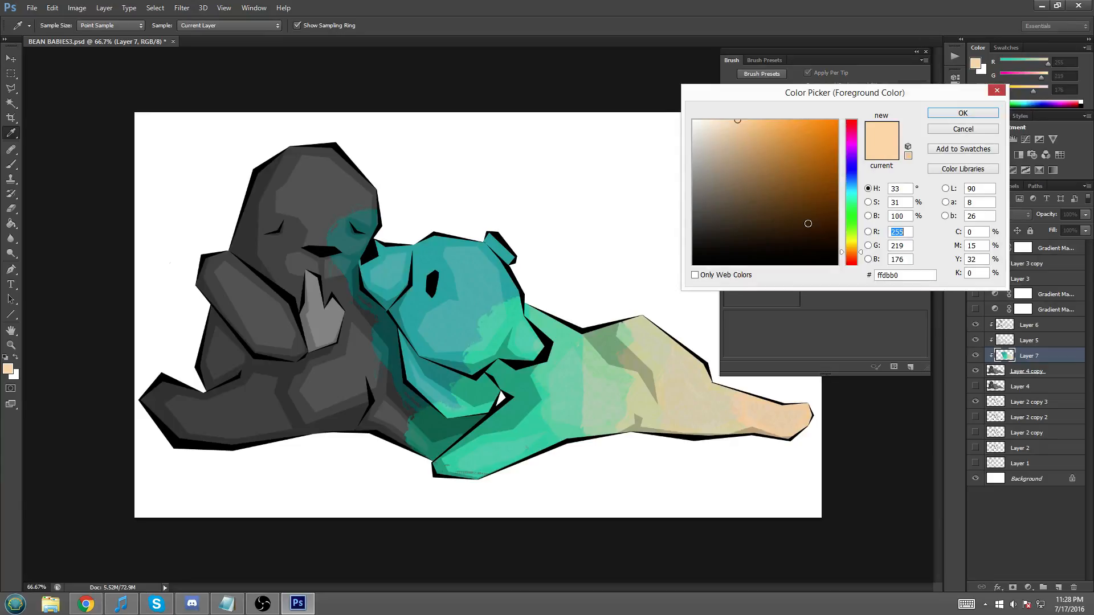
click(735, 224)
mouse_move(744, 225)
mouse_down()
mouse_move(754, 237)
mouse_move(721, 230)
mouse_up()
click(940, 114)
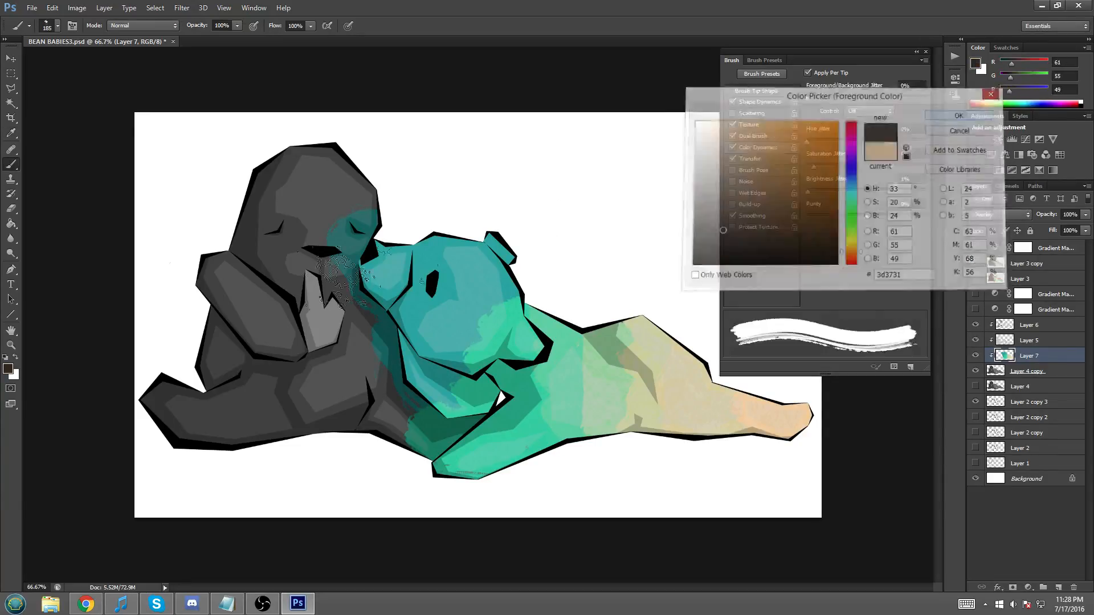
mouse_move(242, 229)
mouse_down()
mouse_move(344, 134)
mouse_move(292, 242)
mouse_move(278, 210)
mouse_move(319, 160)
mouse_move(238, 336)
mouse_move(291, 165)
mouse_move(322, 254)
mouse_move(351, 207)
mouse_move(293, 292)
mouse_move(257, 380)
mouse_move(163, 447)
mouse_move(317, 391)
mouse_move(376, 339)
mouse_move(371, 403)
mouse_move(391, 391)
mouse_move(408, 427)
mouse_move(456, 439)
mouse_move(505, 419)
mouse_up()
key(ctrl+z)
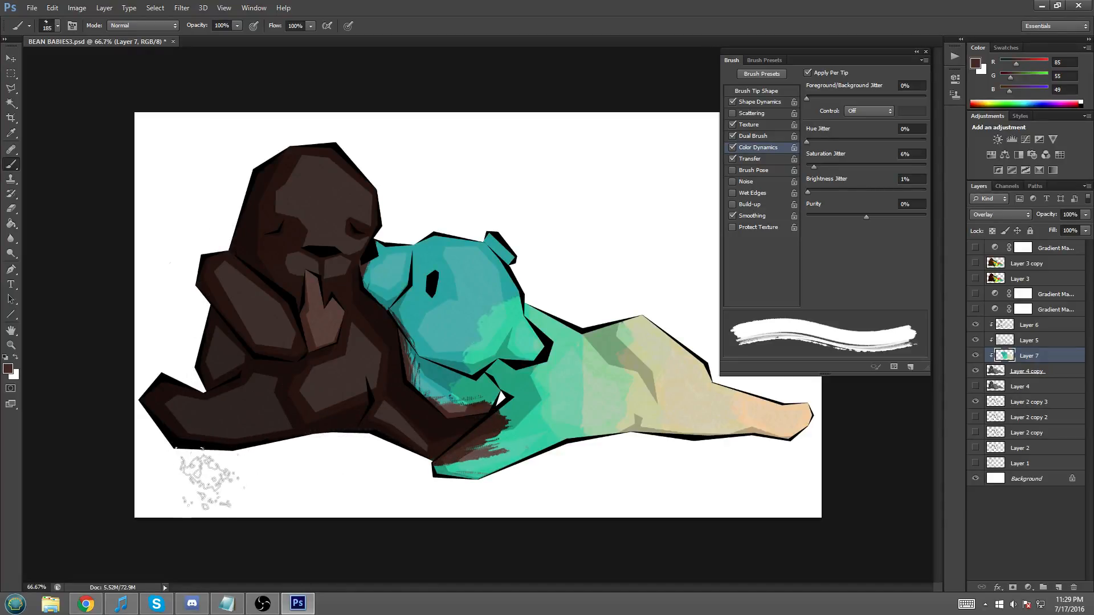
- Reduce the brush to 55 px and try the sitting figure's hand in light green (RGB 100, 200, 163), undoing the stroke
click(58, 26)
click(47, 60)
click(978, 64)
mouse_move(598, 374)
mouse_down()
mouse_move(531, 389)
mouse_move(401, 259)
mouse_up()
drag(460, 290, 563, 388)
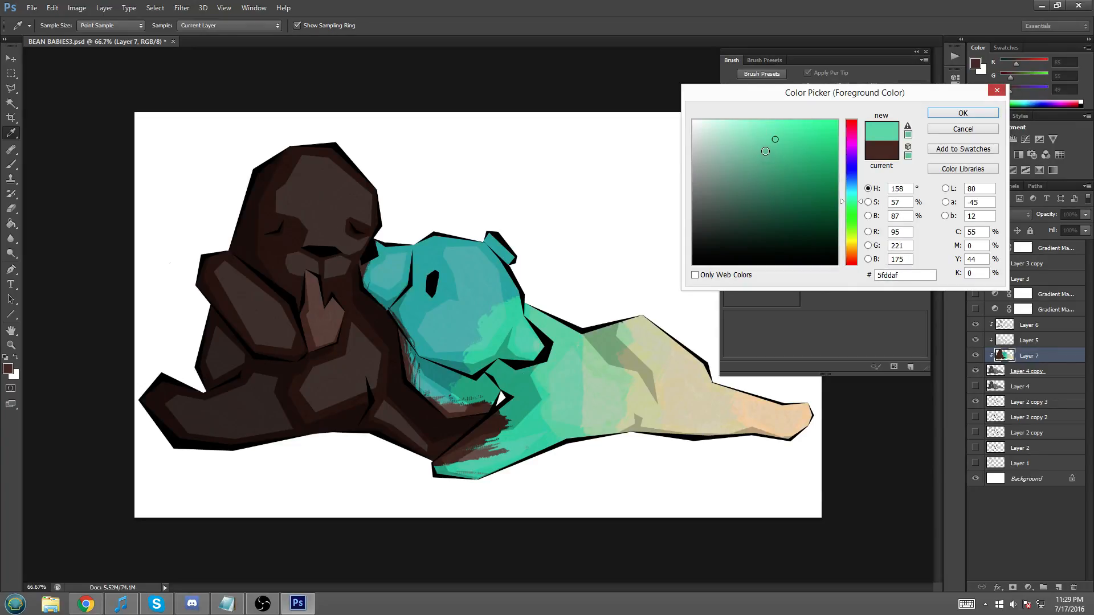
click(908, 131)
click(964, 114)
key(b)
mouse_move(312, 320)
mouse_down()
mouse_move(312, 284)
mouse_move(313, 314)
mouse_move(315, 300)
mouse_move(322, 324)
mouse_up()
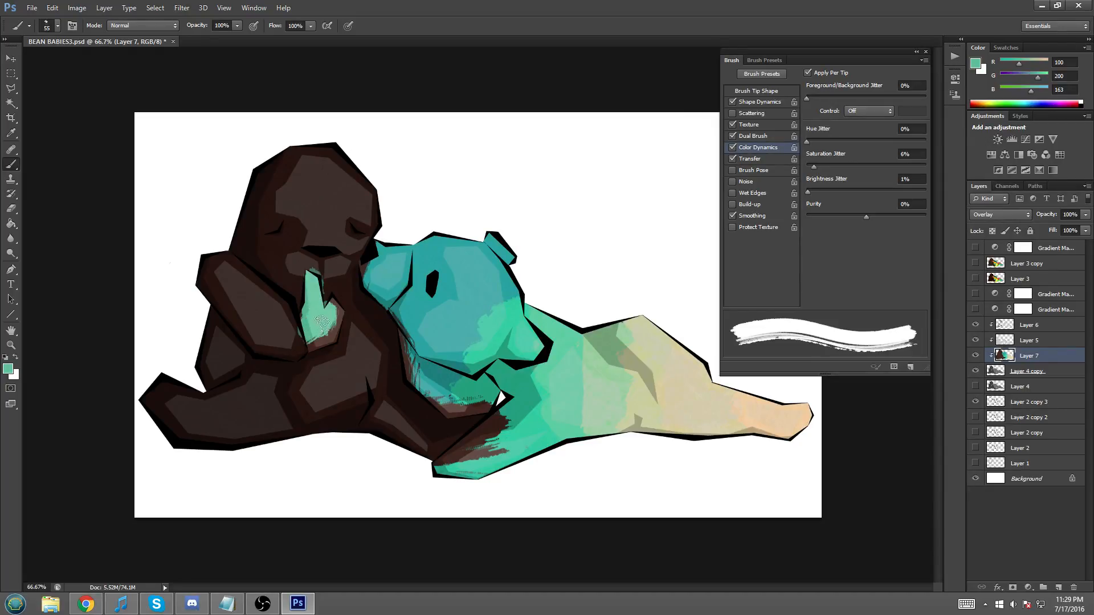
key(ctrl+z)
- Darken the foreground to deep green (RGB 36, 132, 114) and paint the sitting figure's hand with it
click(975, 63)
click(747, 190)
click(980, 116)
key(b)
mouse_move(312, 273)
mouse_down()
mouse_move(313, 342)
mouse_move(304, 336)
mouse_move(335, 308)
mouse_up()
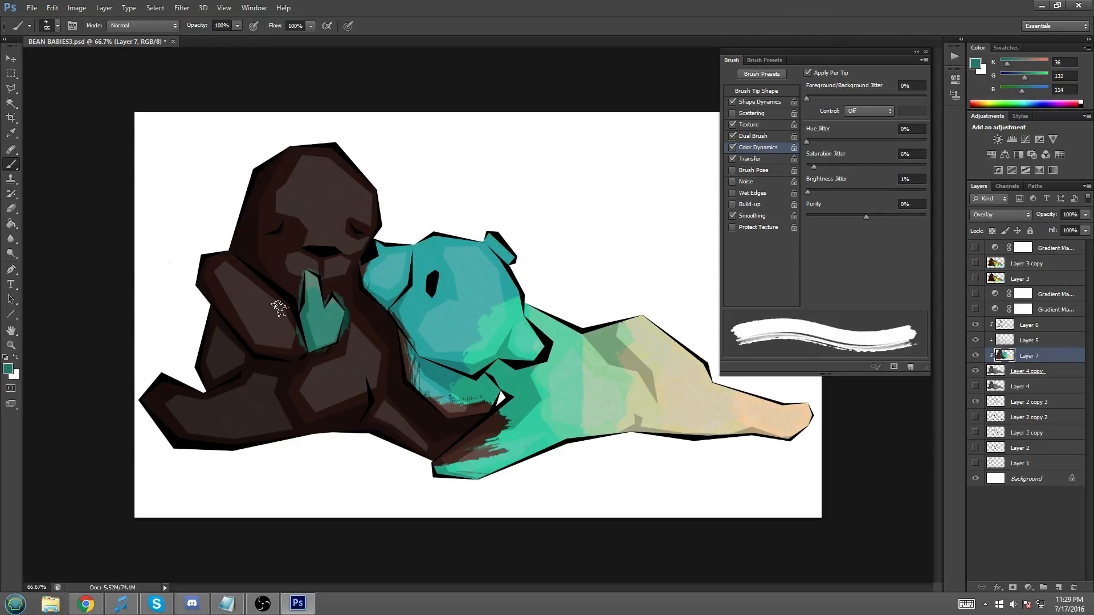
- Show the Gradient Map 2 copy adjustment layer and set its opacity to 84%
click(1061, 295)
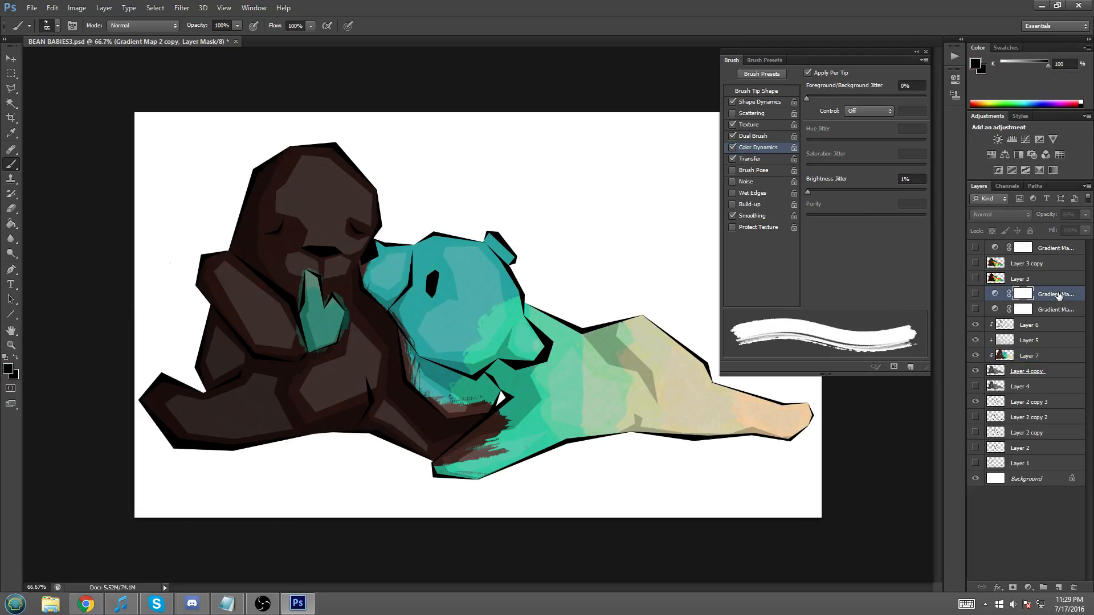
click(975, 294)
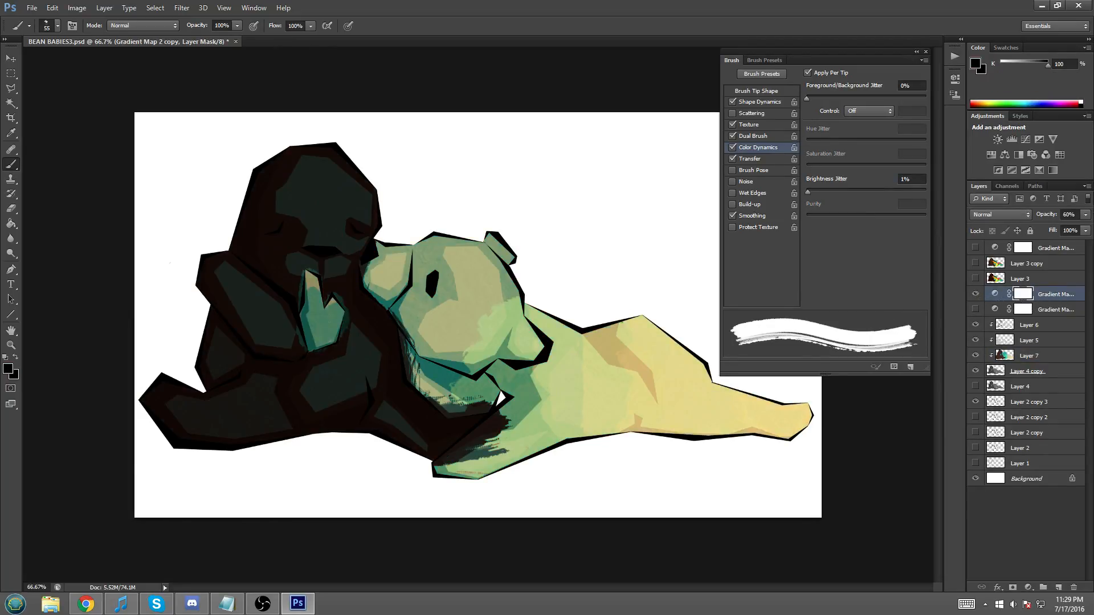
drag(1058, 225, 1035, 233)
drag(1067, 231, 1089, 230)
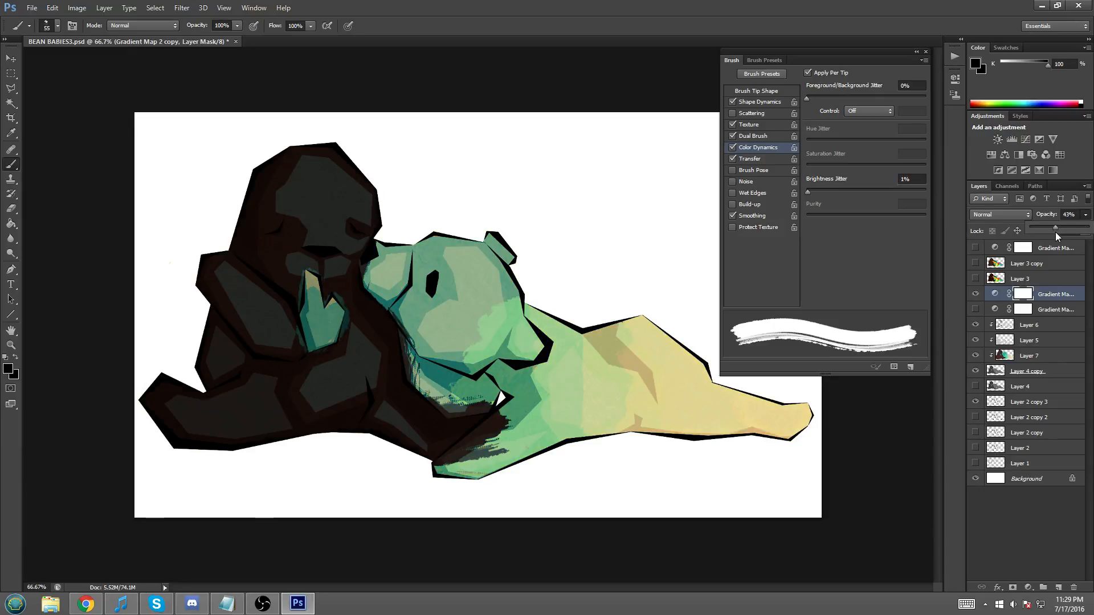
drag(1071, 229, 1079, 229)
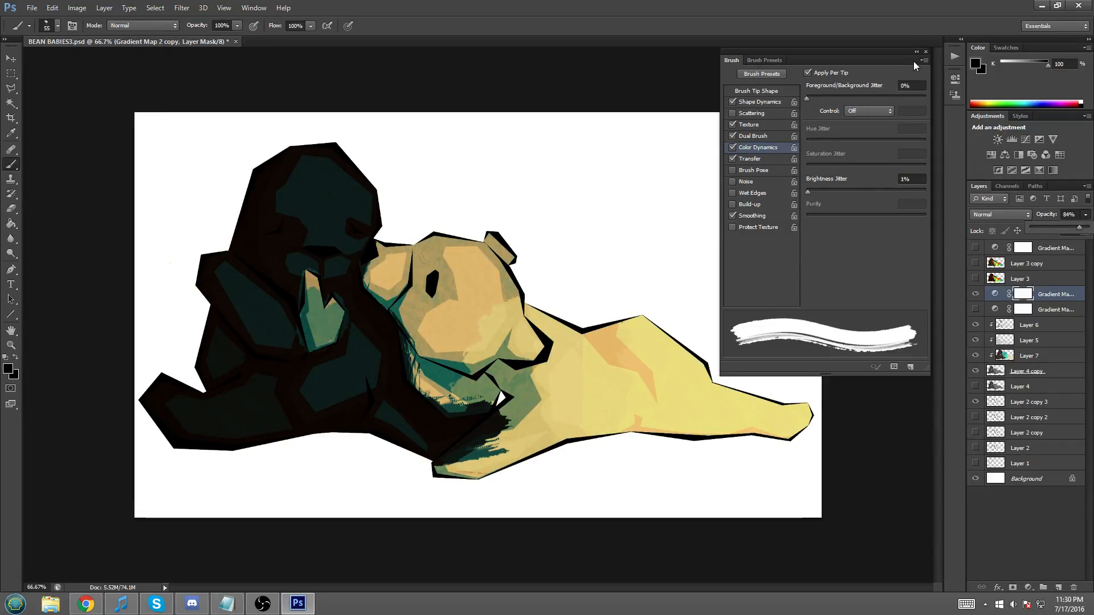
- Move the Brush panel aside, hide Layer 7 and set the Gradient Map 2 copy layer's opacity to 86%
drag(900, 53, 862, 44)
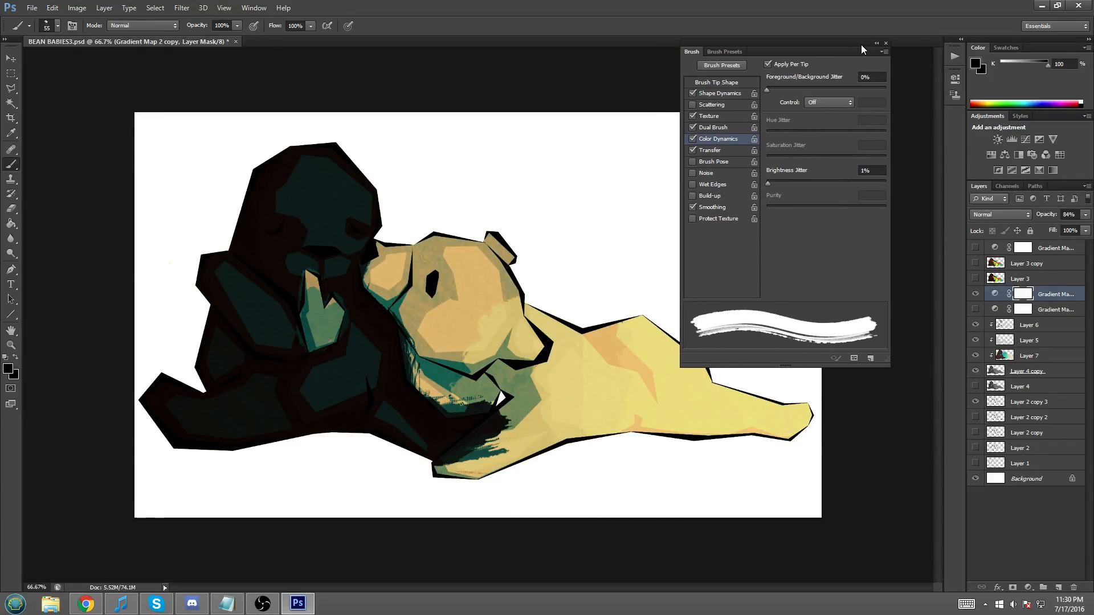
click(1042, 354)
click(976, 357)
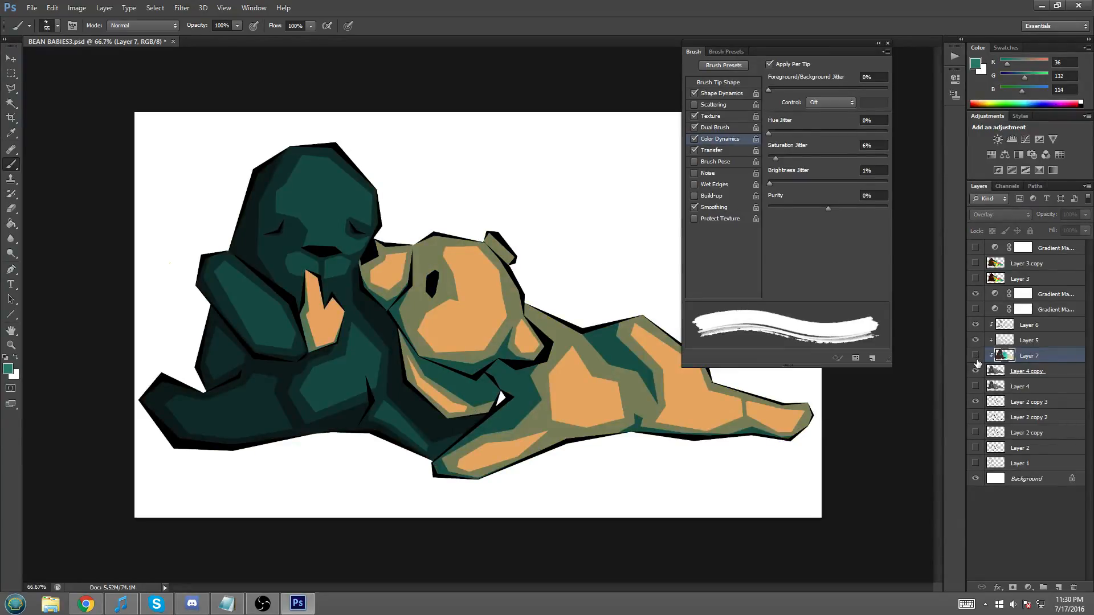
click(984, 295)
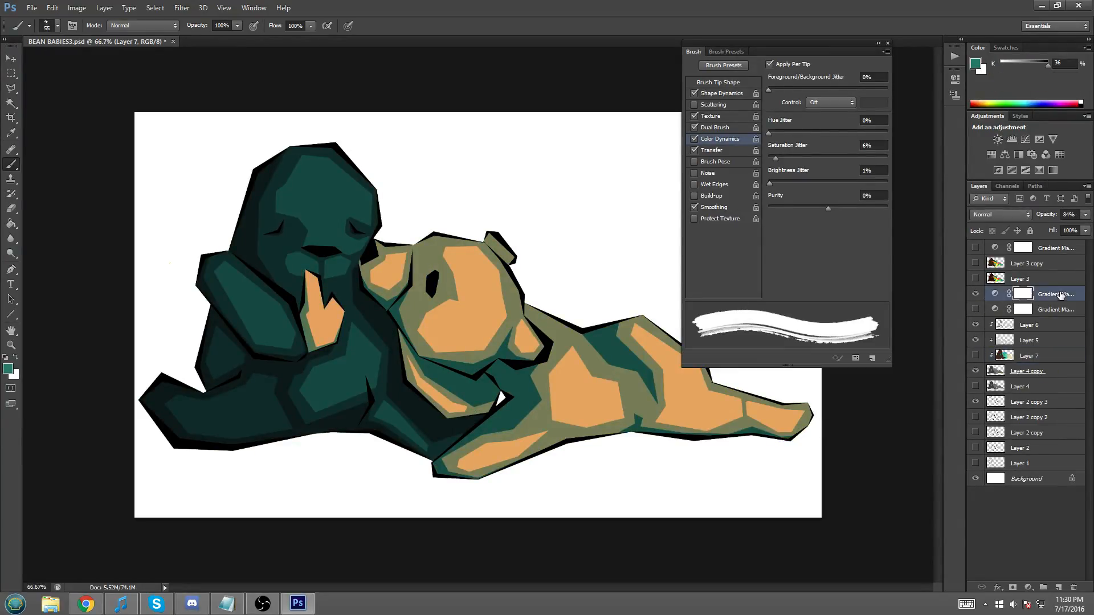
click(975, 294)
click(1085, 214)
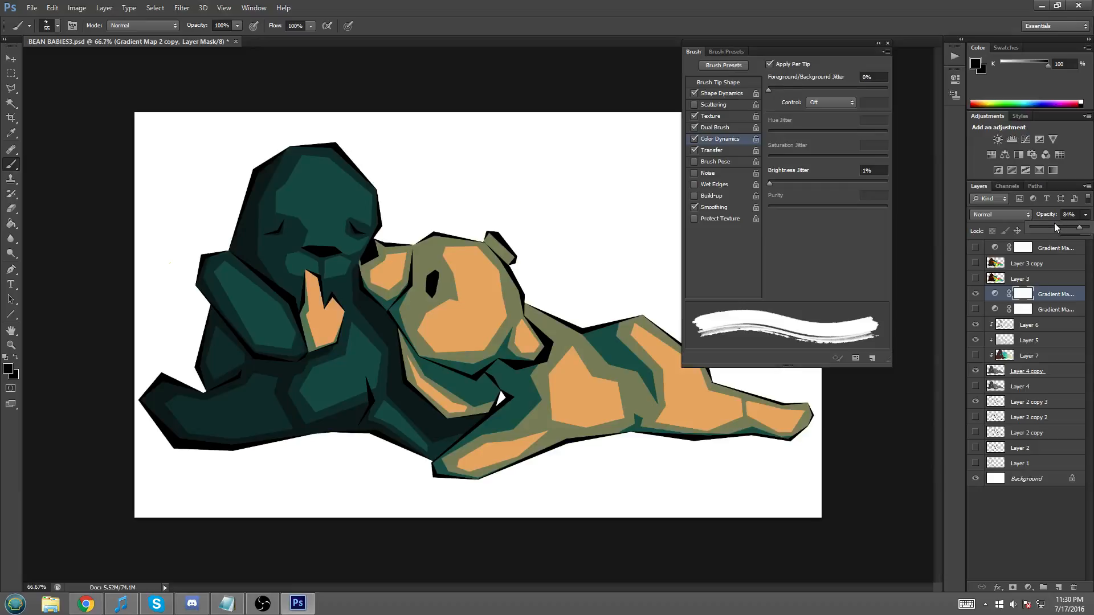
drag(1046, 228, 1081, 251)
- Hide the Background layer briefly to check the figures against transparency, and show it again
click(975, 478)
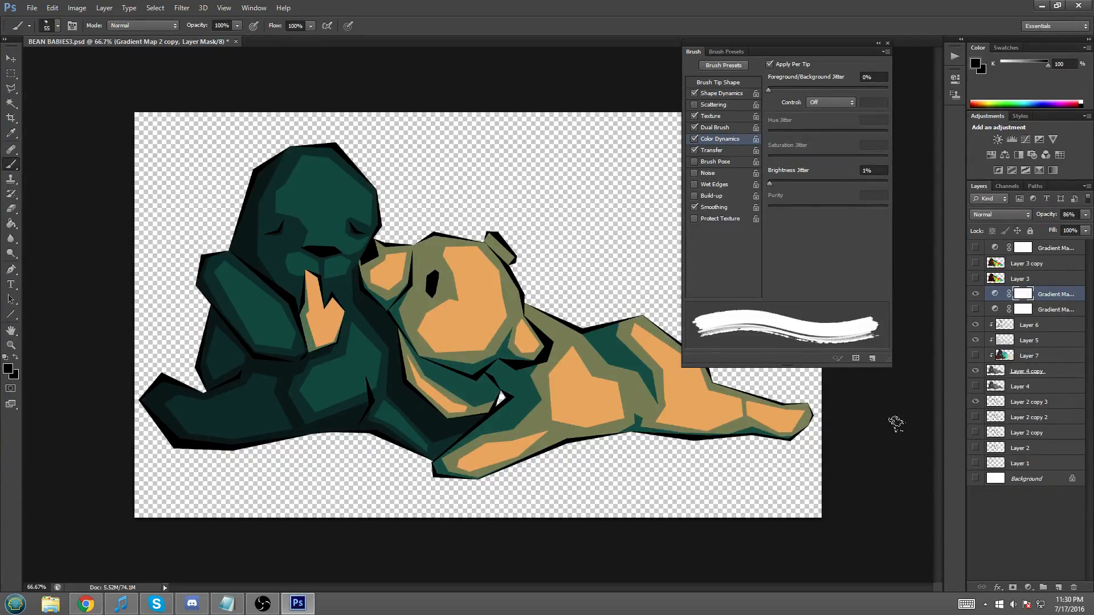
click(974, 480)
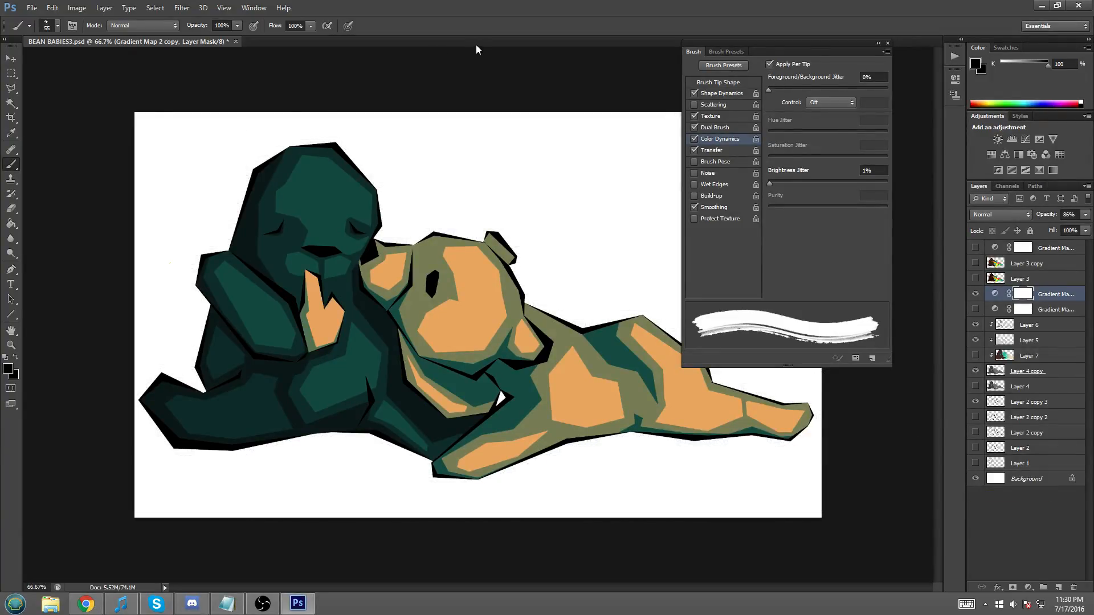
key(ctrl+plus)
- Try duplicating Layer 4 copy within the same document, and undo the duplicate
click(1035, 358)
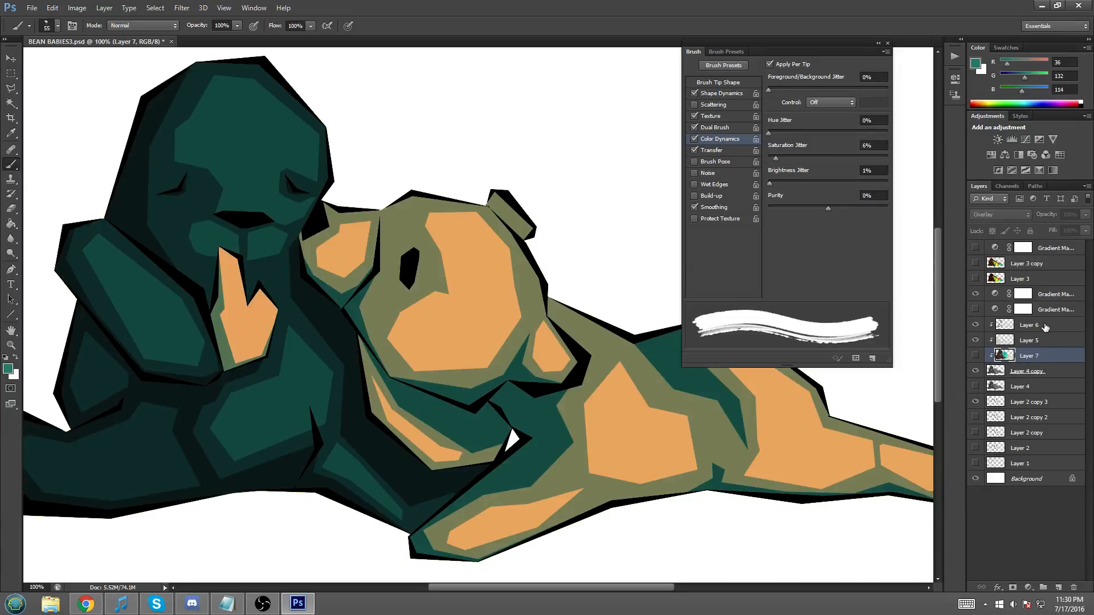
click(1059, 374)
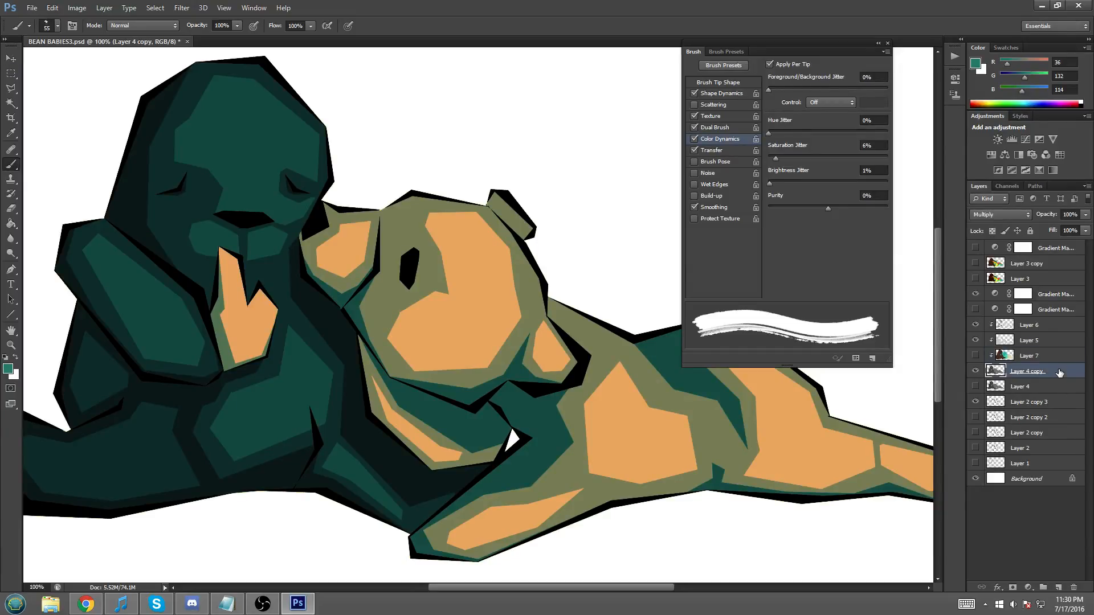
key(ctrl+minus)
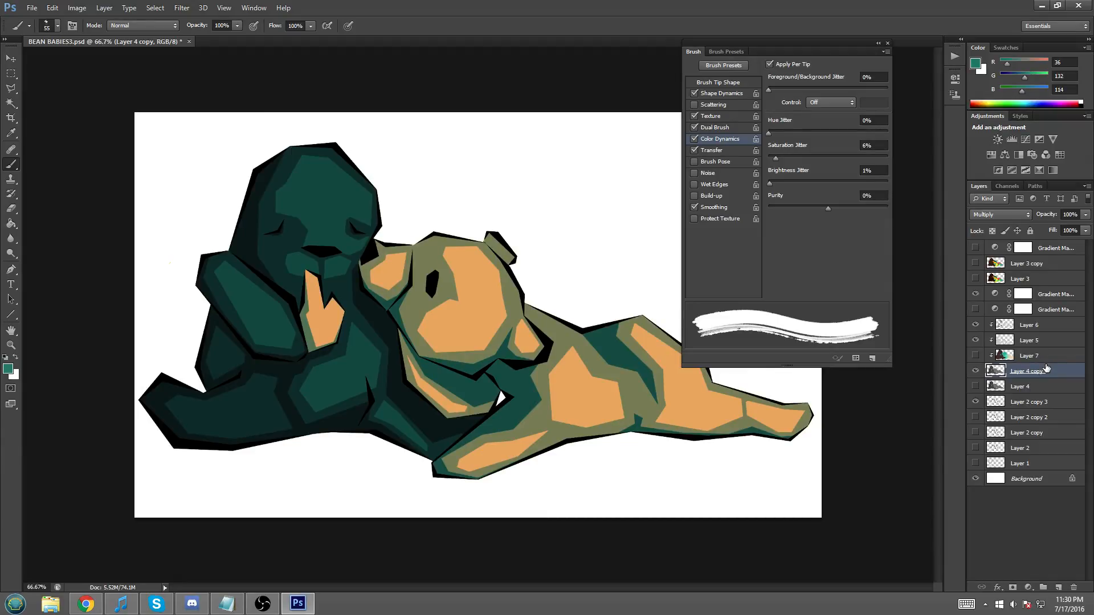
right_click(1056, 372)
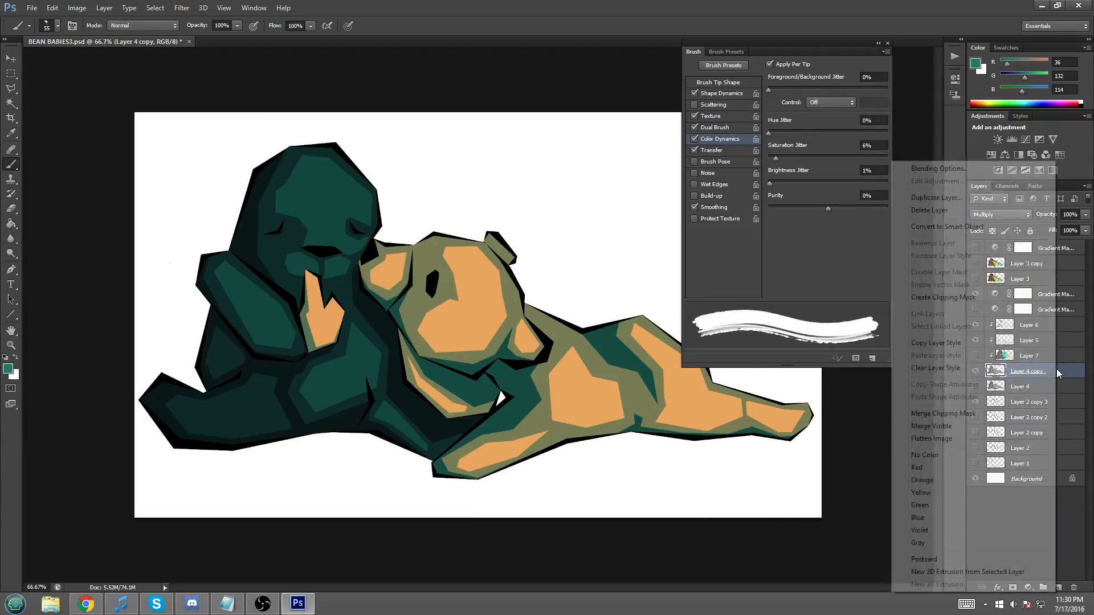
click(935, 210)
click(654, 188)
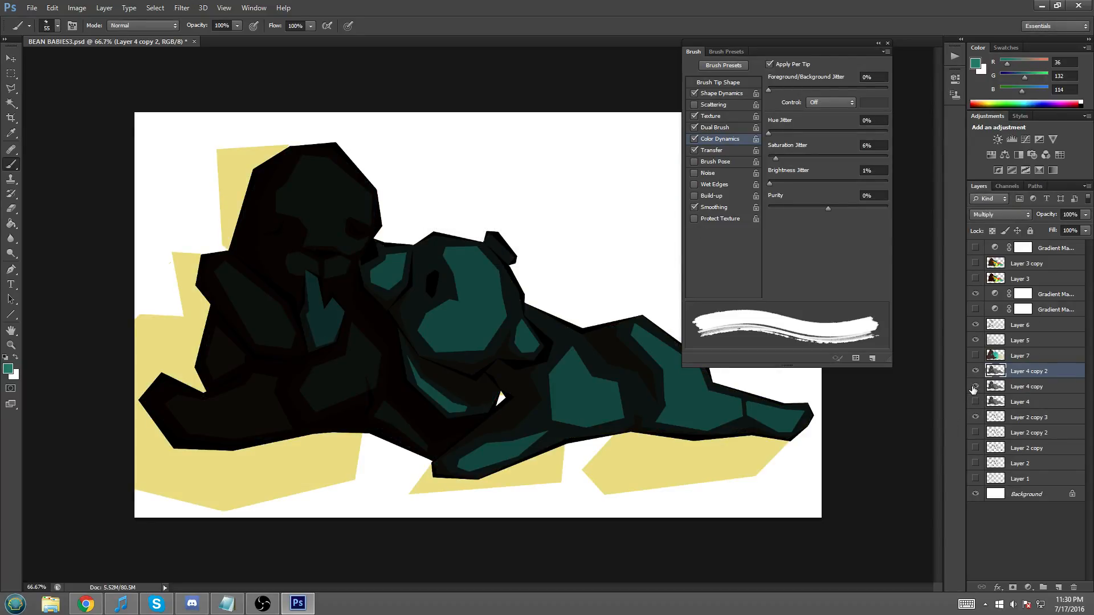
key(ctrl+z)
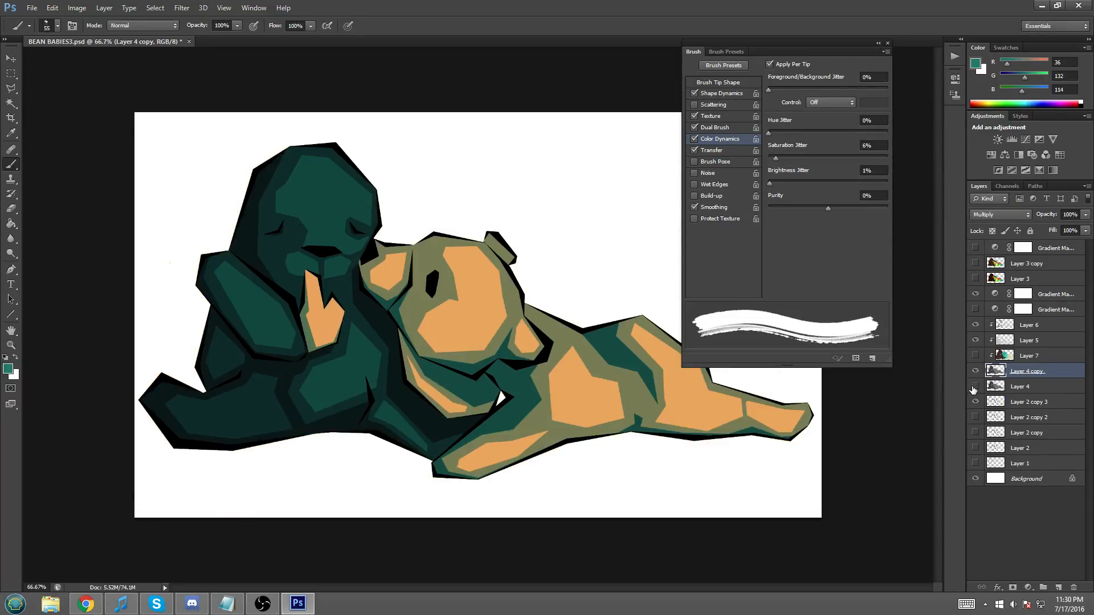
- Check Layer 4 by toggling its visibility, and duplicate Layer 4 copy into a new document
click(1026, 388)
click(975, 387)
click(975, 386)
click(1052, 371)
right_click(1052, 370)
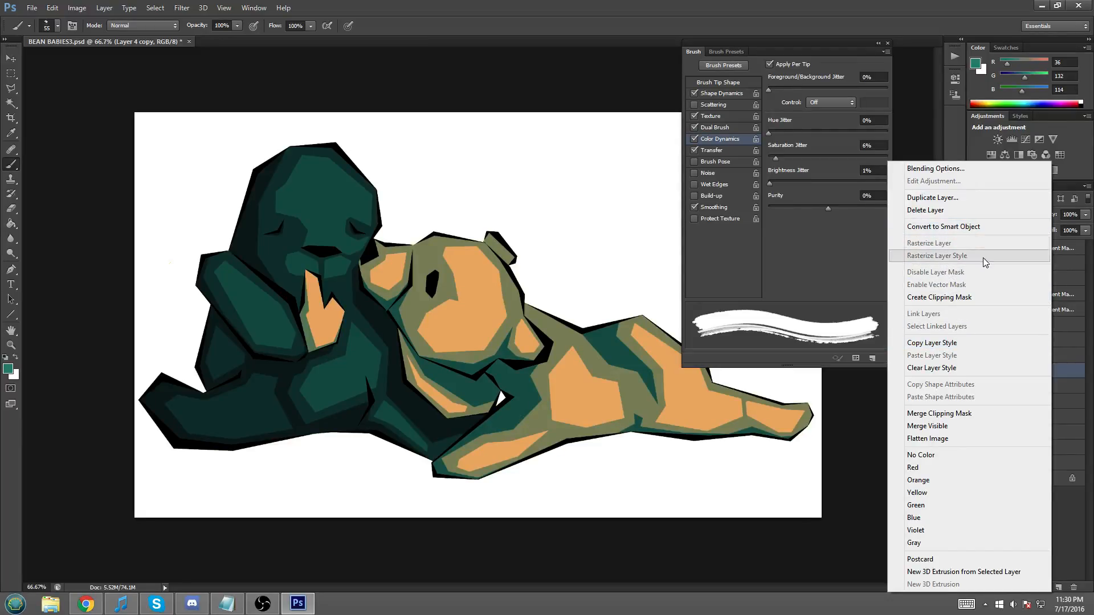
click(920, 198)
click(604, 229)
click(496, 252)
click(646, 187)
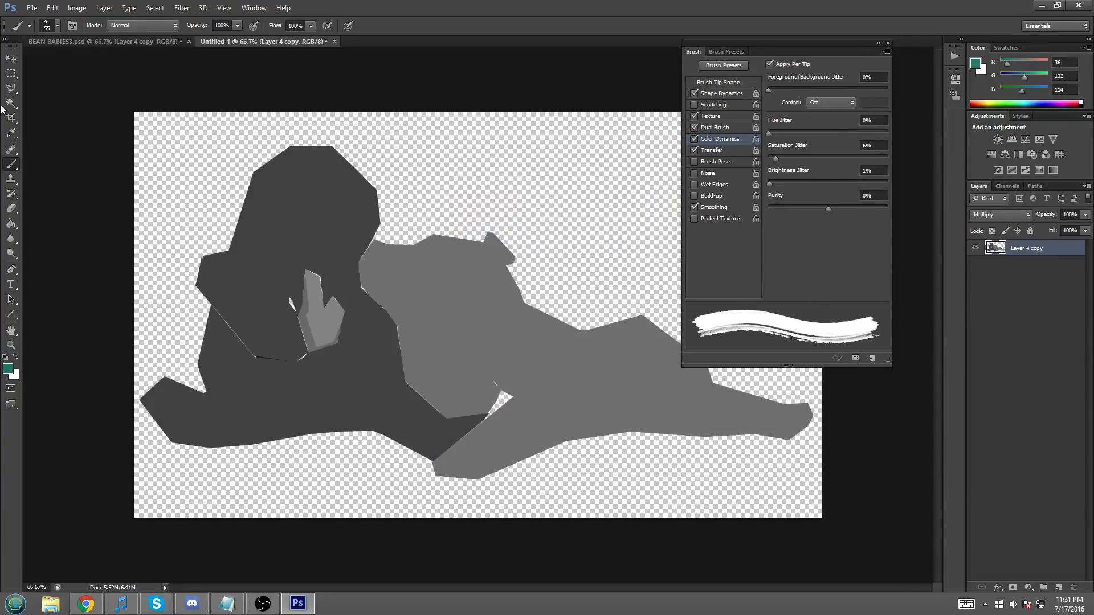
- Select the new document's whole canvas with the Rectangular Marquee, and make Gradient Map 2 the active layer in BEAN BABIES3.psd
click(10, 73)
drag(52, 81, 887, 578)
click(128, 46)
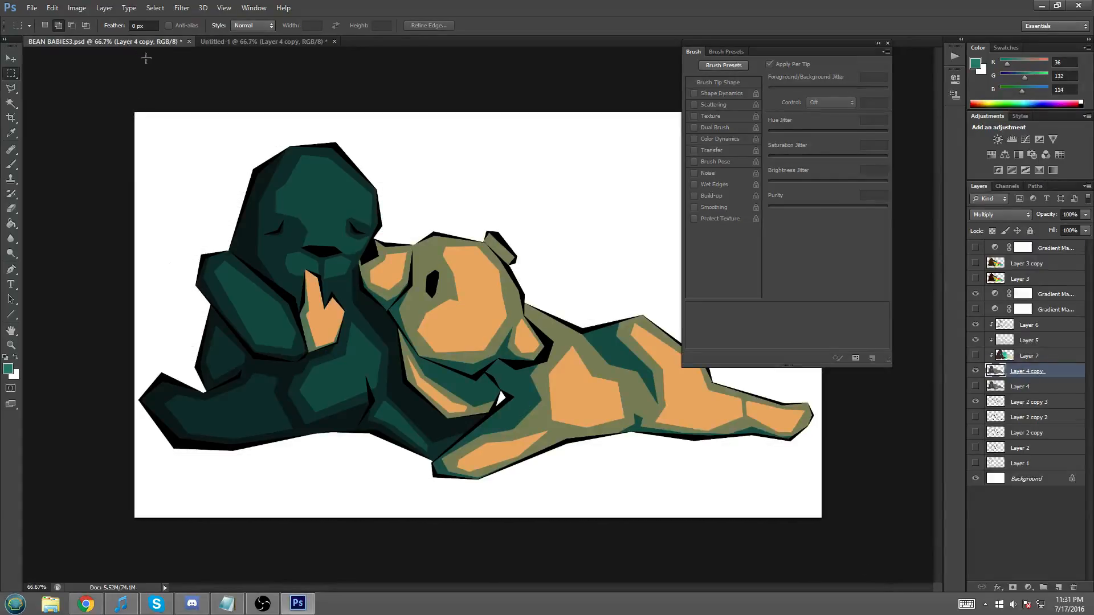
click(1055, 294)
click(1058, 310)
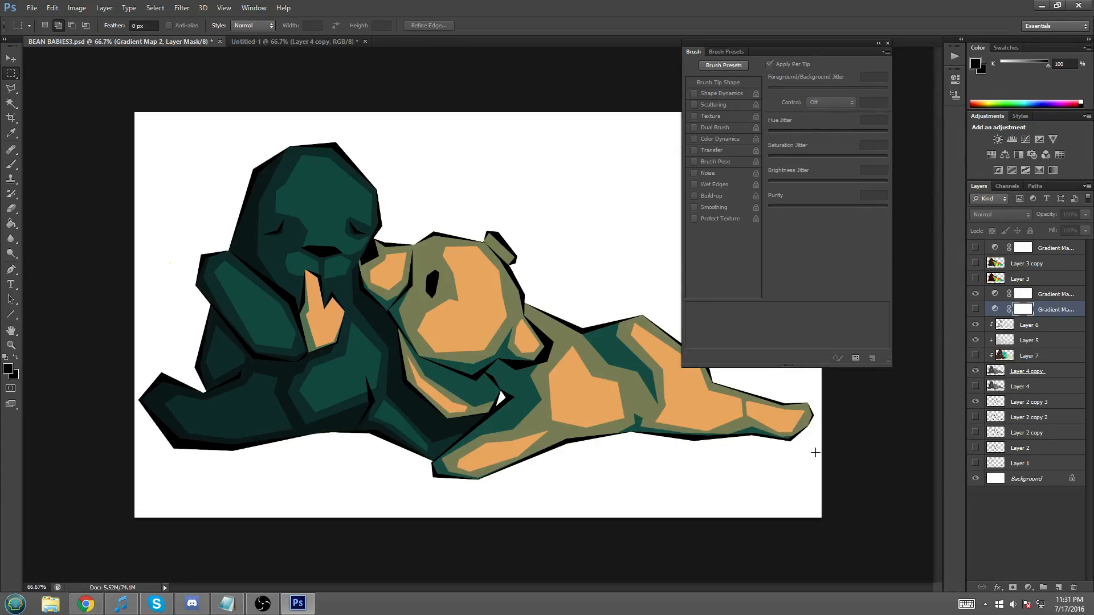
- Close the Brush panel and reselect the whole canvas of the Untitled-1 document with the Rectangular Marquee
click(317, 43)
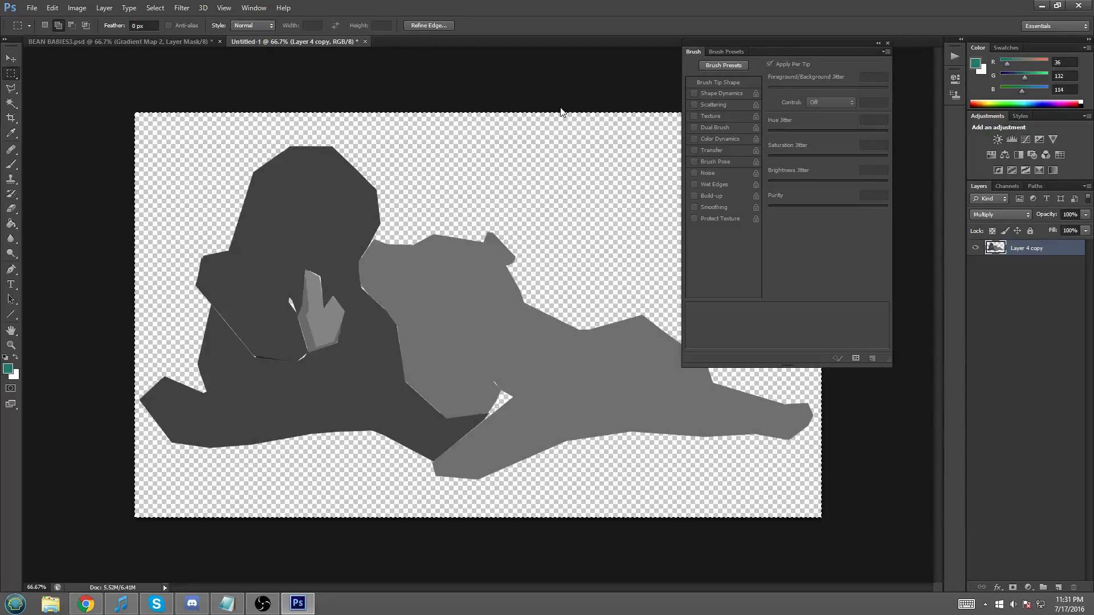
click(80, 43)
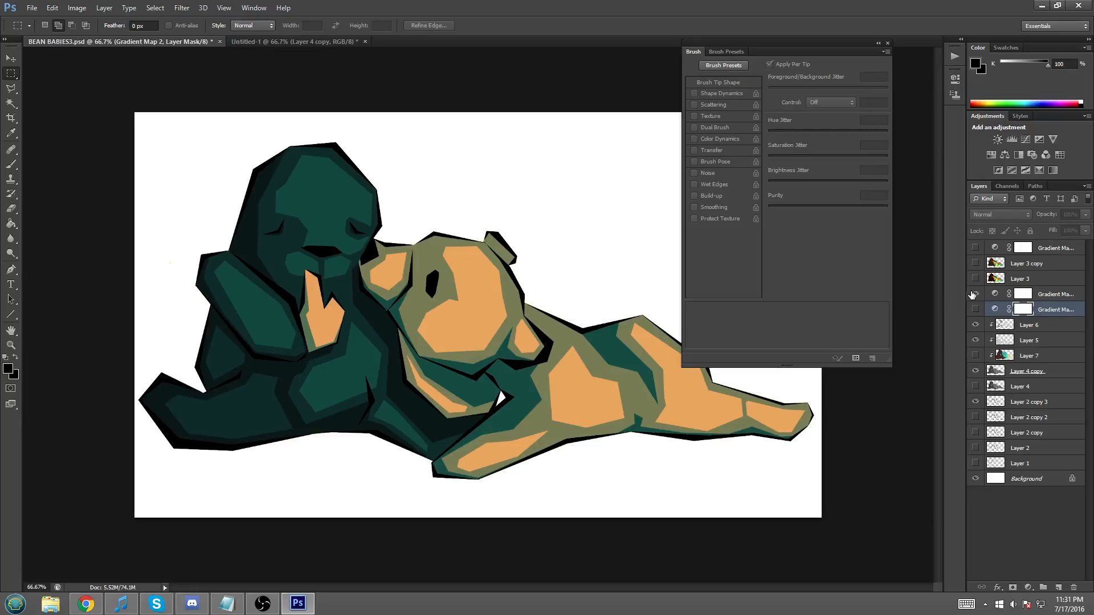
click(887, 44)
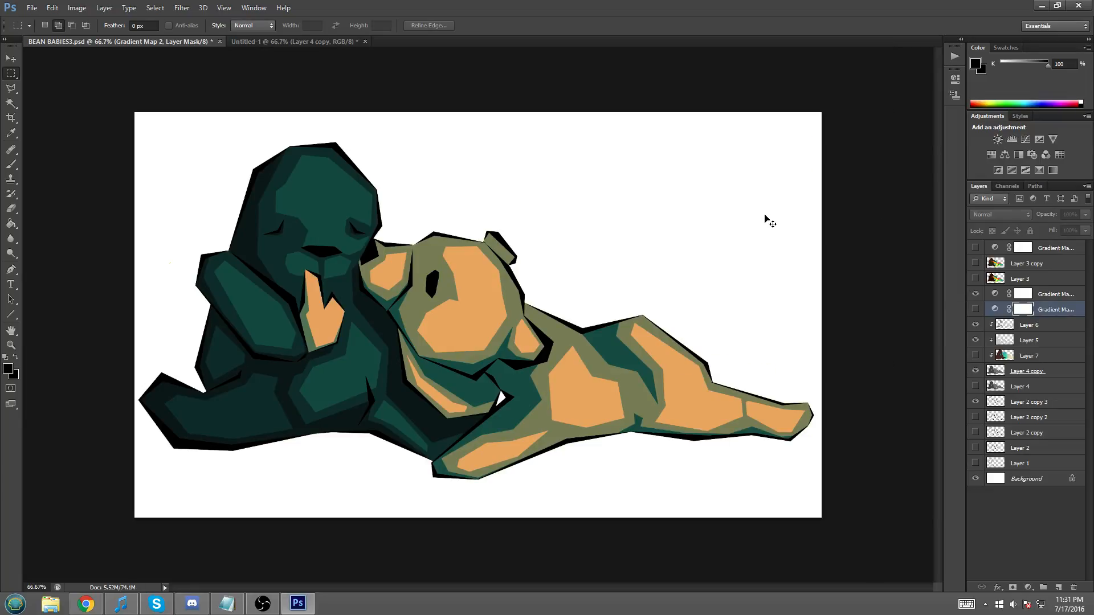
click(283, 38)
drag(118, 88, 984, 576)
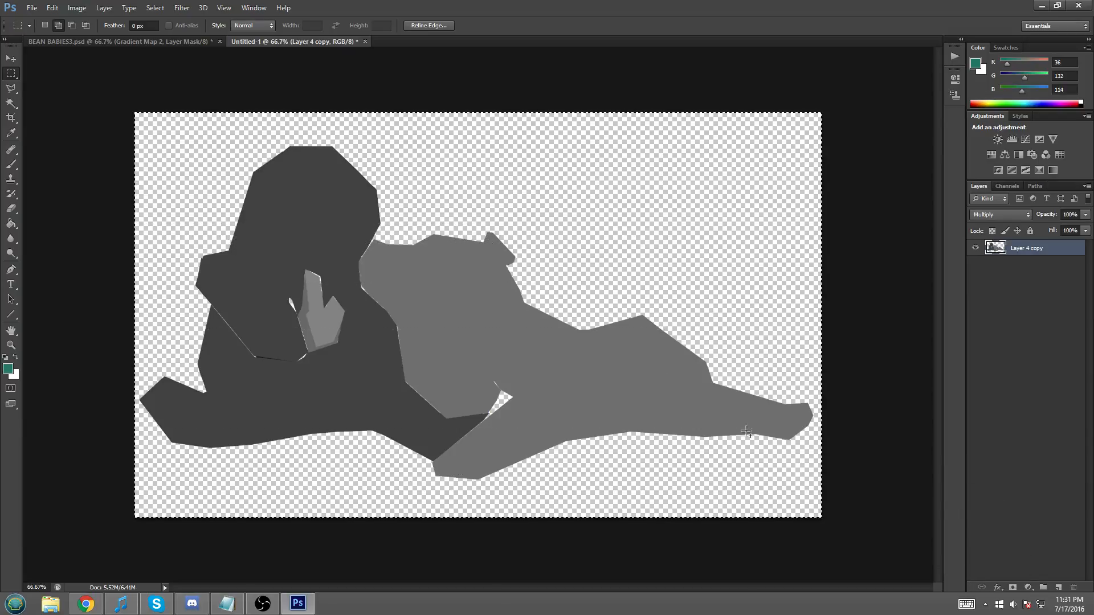
- Duplicate Layer 4 copy from Untitled-1 into BEAN BABIES3.psd and return to that document
right_click(621, 316)
key(Escape)
right_click(1024, 248)
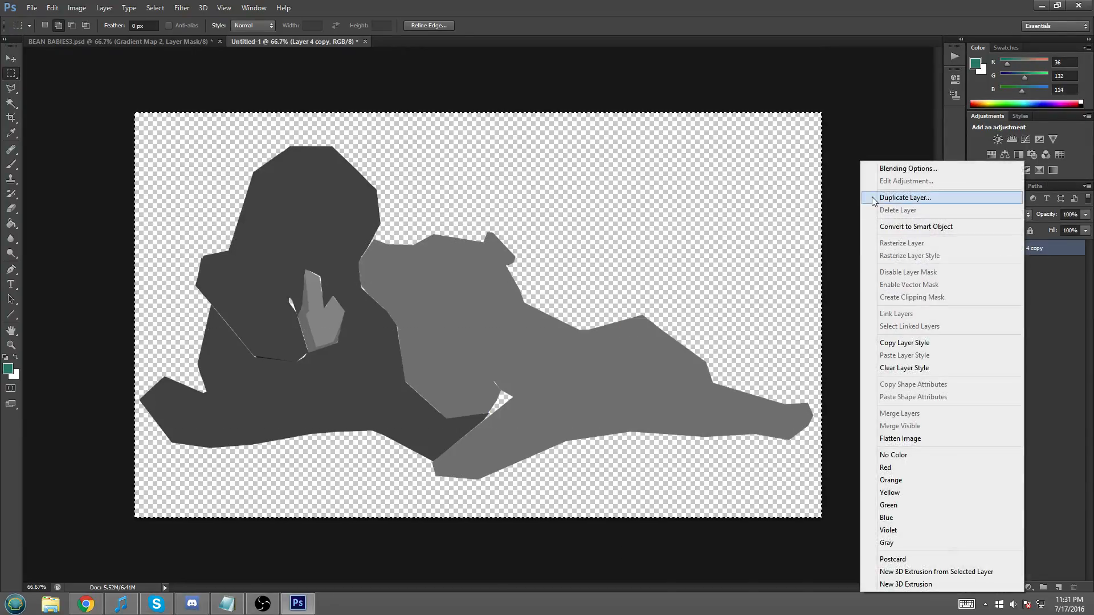
click(905, 198)
click(546, 229)
click(513, 249)
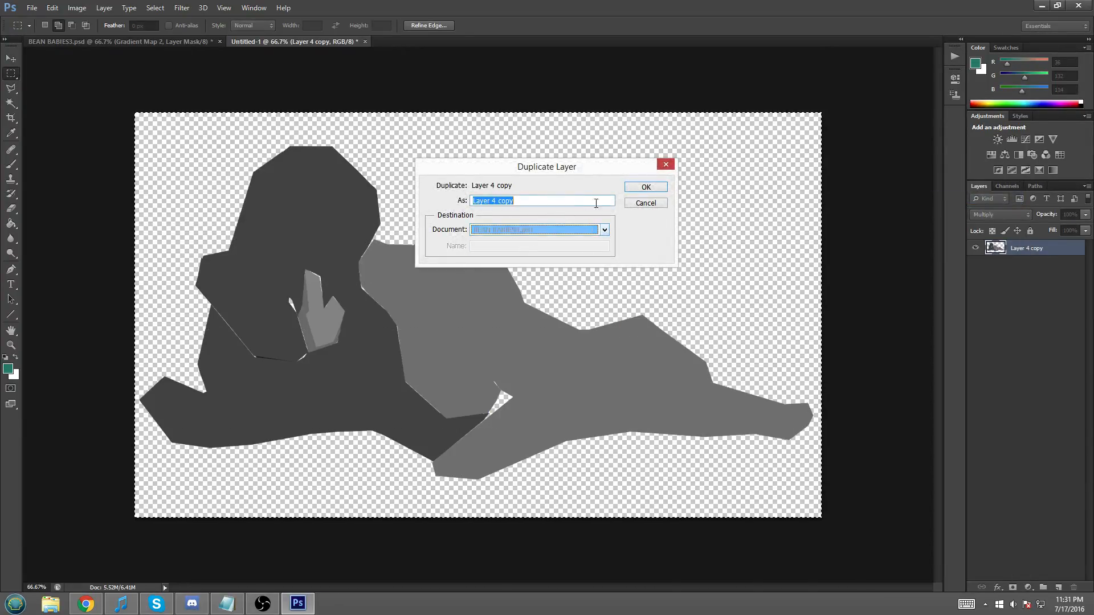
click(631, 187)
click(152, 42)
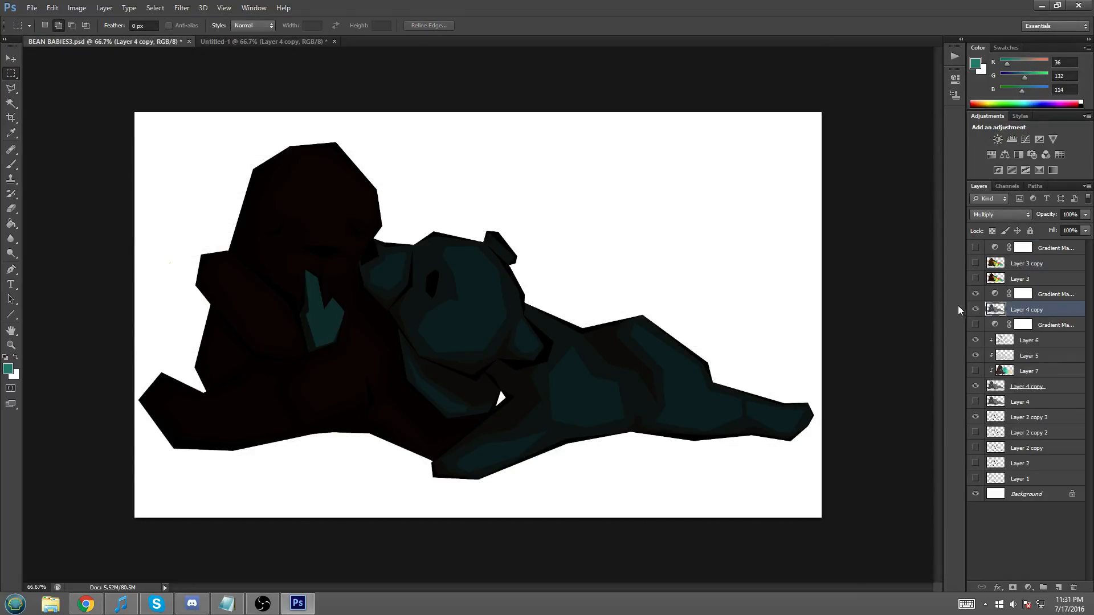
- Check the upper Layer 4 copy by toggling its visibility, and try the Color and Luminosity blend modes on it
click(971, 311)
click(971, 311)
click(985, 217)
click(984, 217)
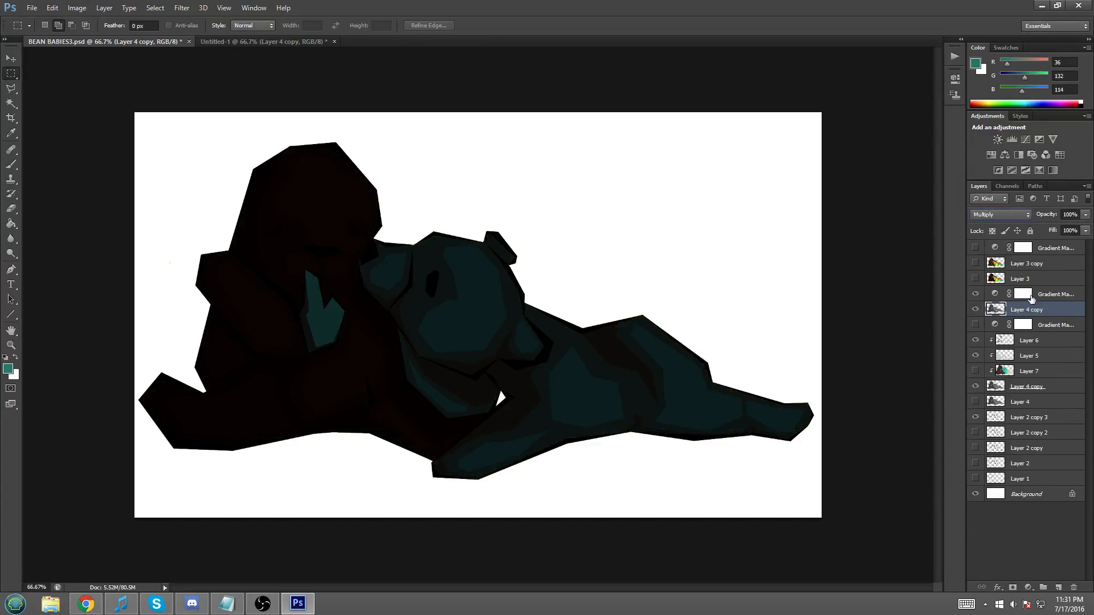
click(998, 215)
click(978, 502)
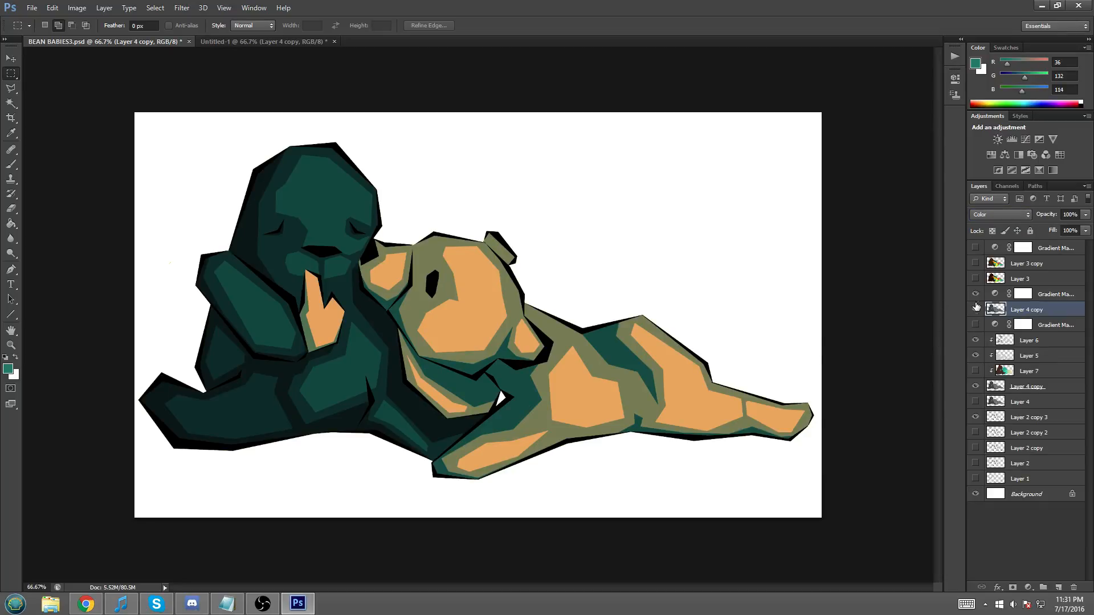
click(976, 216)
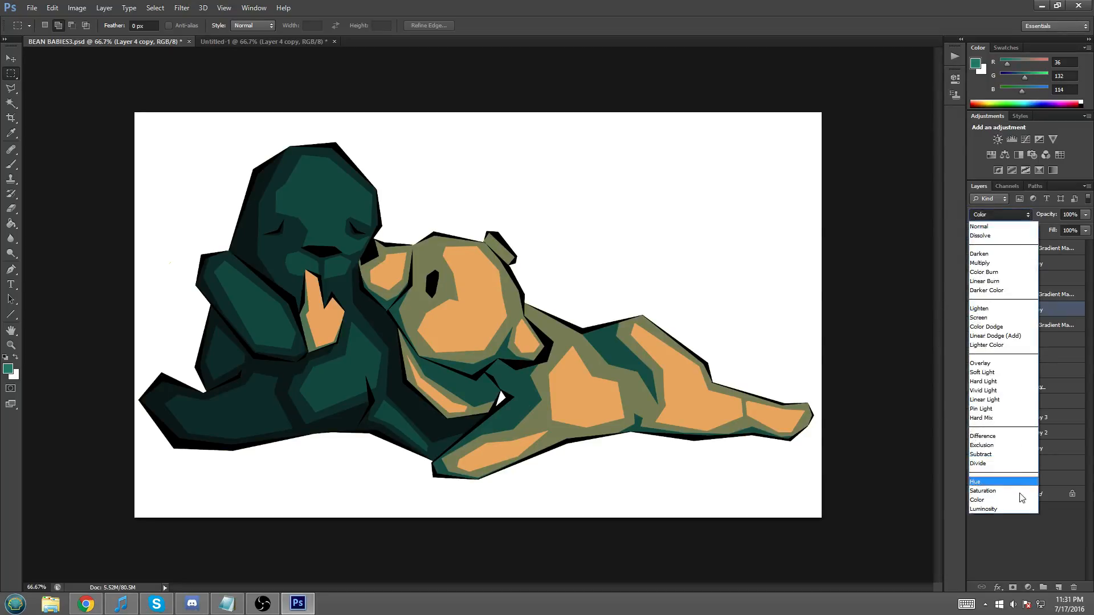
click(1009, 511)
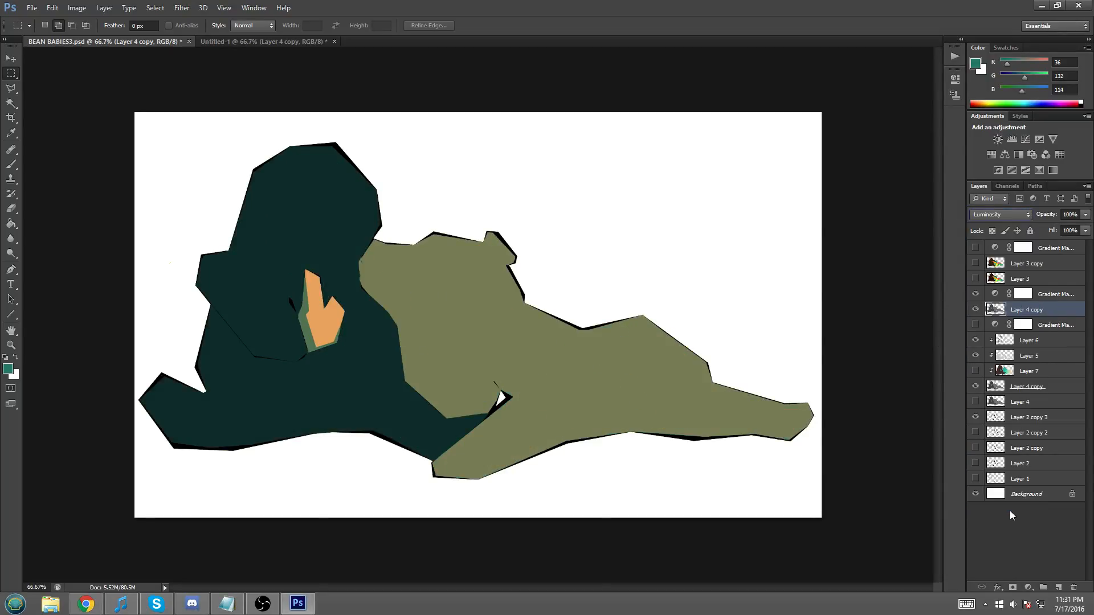
- Set the upper Layer 4 copy's blend mode to Overlay and toggle its visibility to compare the effect
click(978, 220)
click(984, 365)
click(975, 310)
click(975, 309)
click(975, 309)
click(975, 309)
click(975, 309)
click(974, 309)
- Apply a Brightness/Contrast adjustment to the upper Layer 4 copy with brightness 0 and contrast 100
click(76, 8)
mouse_move(103, 36)
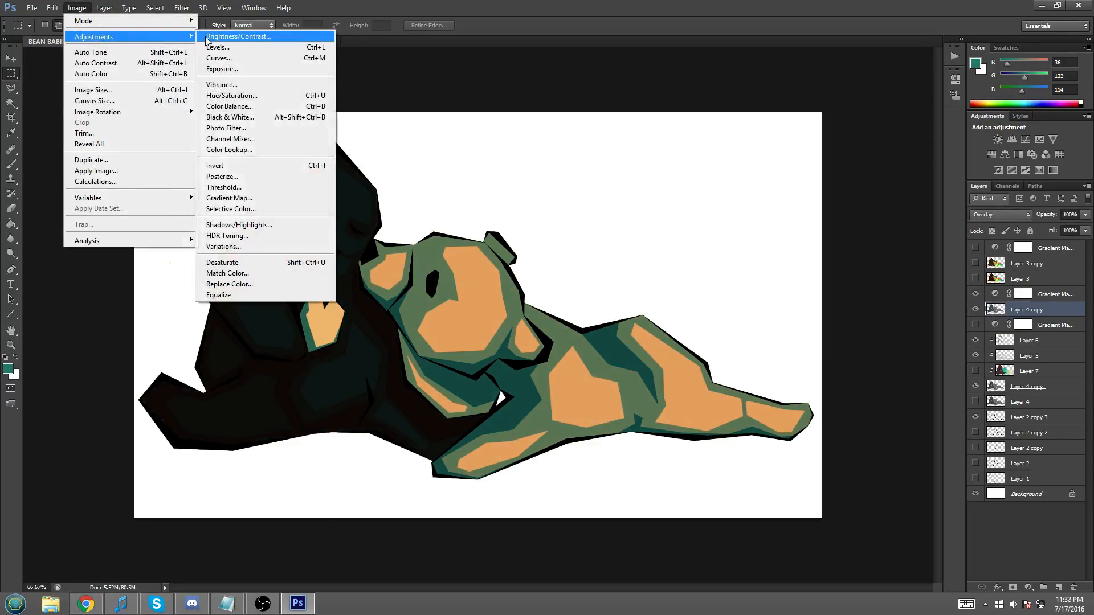
click(208, 40)
mouse_move(801, 180)
mouse_down()
mouse_move(826, 214)
mouse_move(791, 187)
mouse_up()
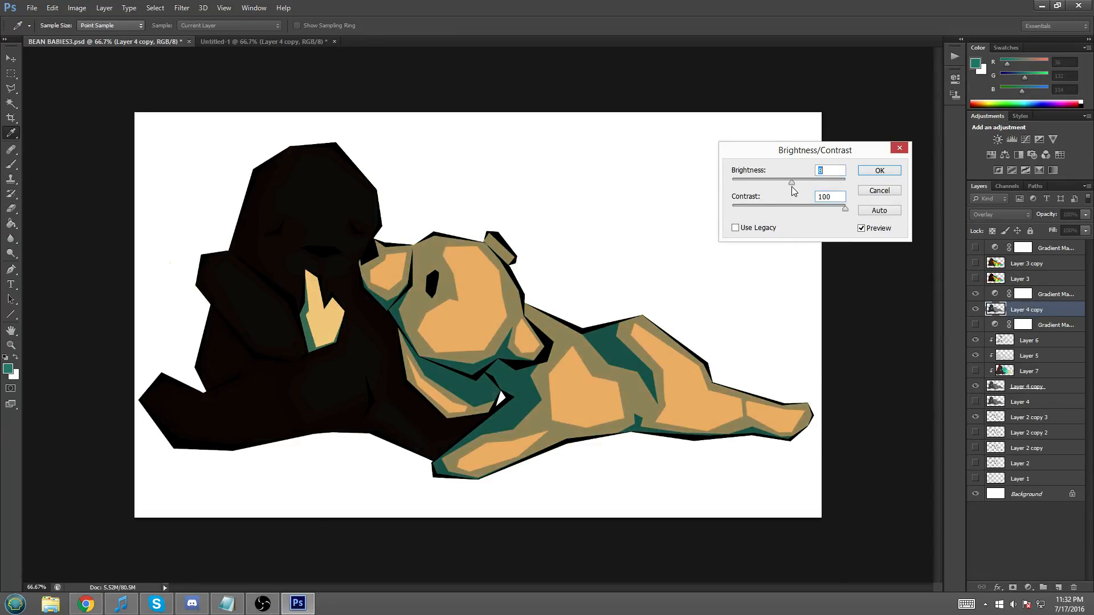
click(881, 174)
- Outline the whole reclining bear with a Polygonal Lasso selection that follows its border with the sitting dark figure
key(m)
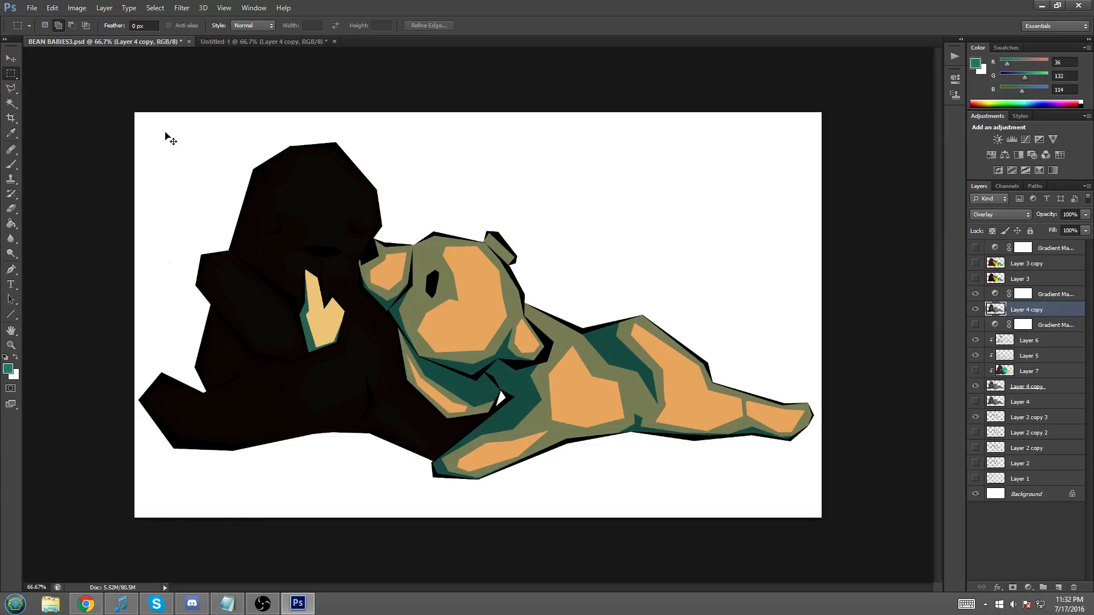
click(10, 89)
key(ctrl+plus)
scroll(415, 513, down, 2)
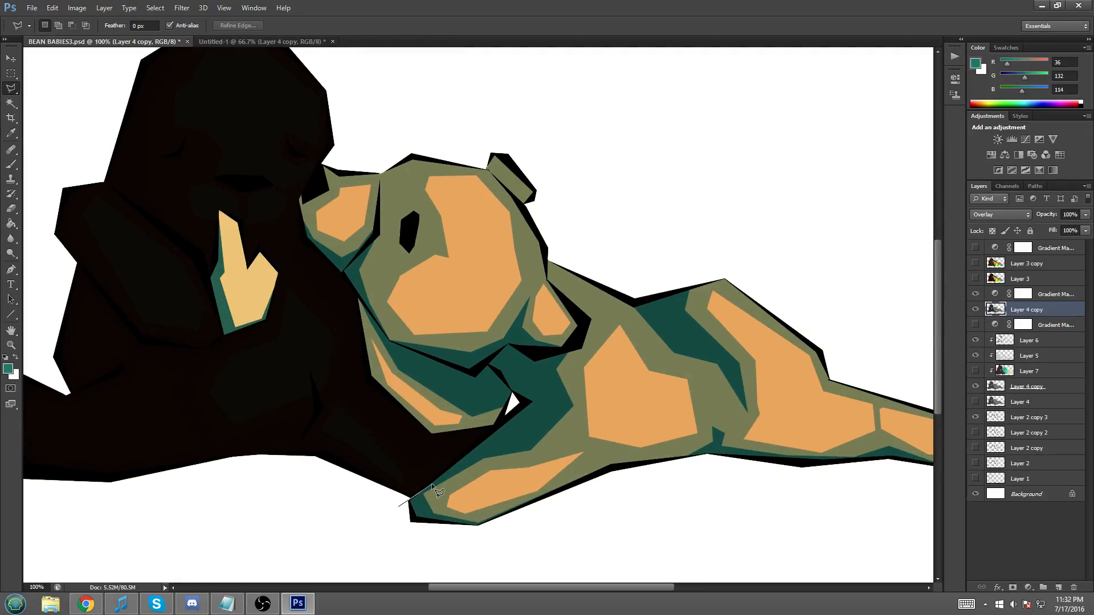
click(512, 417)
click(431, 433)
click(371, 379)
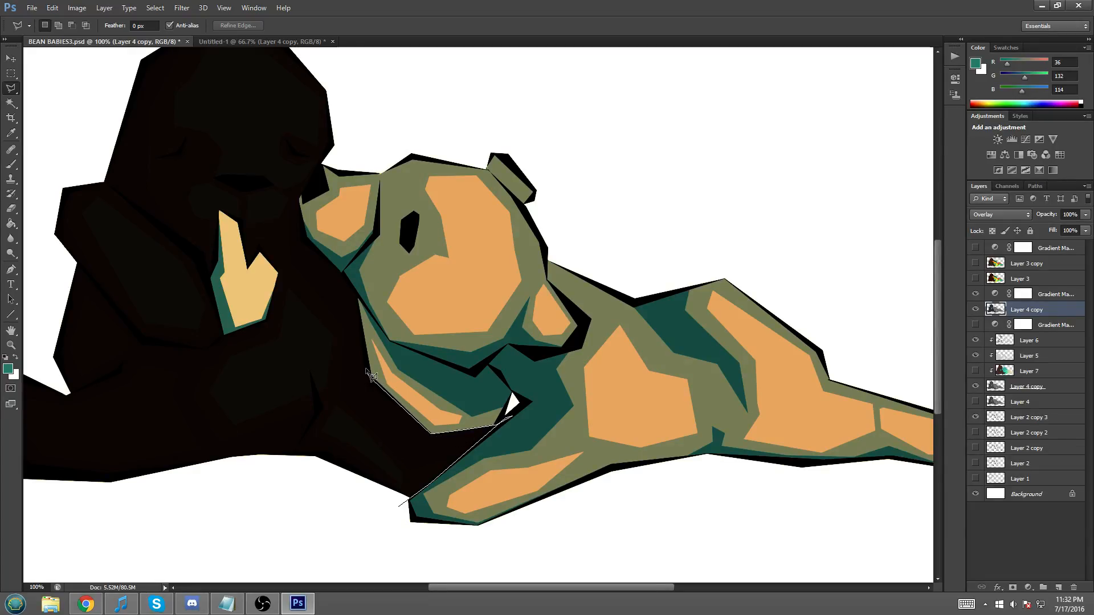
click(343, 273)
click(301, 240)
click(298, 199)
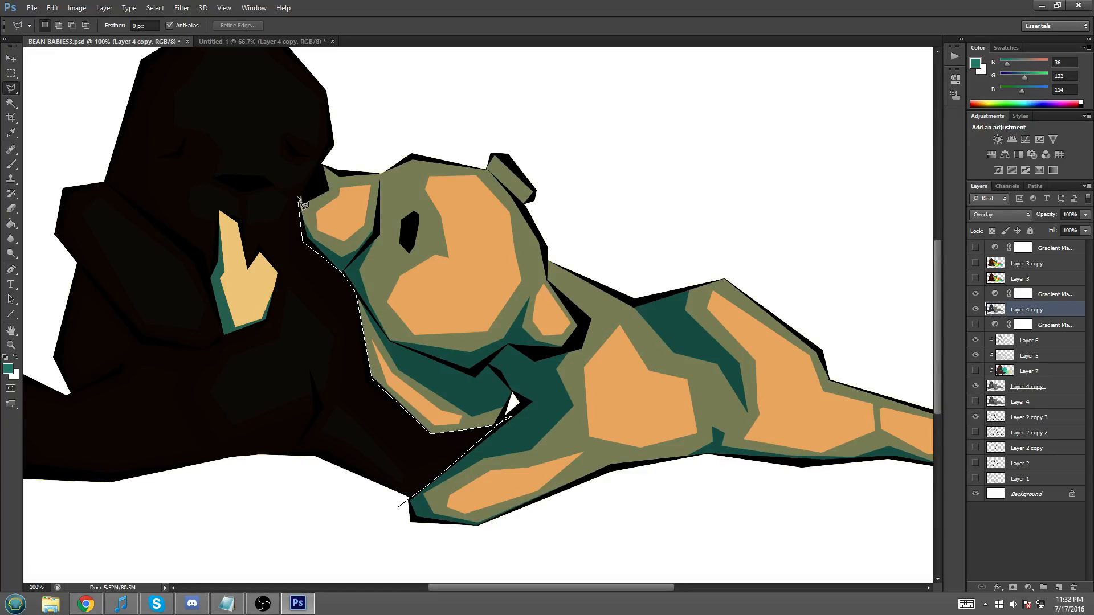
click(335, 154)
click(556, 97)
key(BackSpace)
click(565, 85)
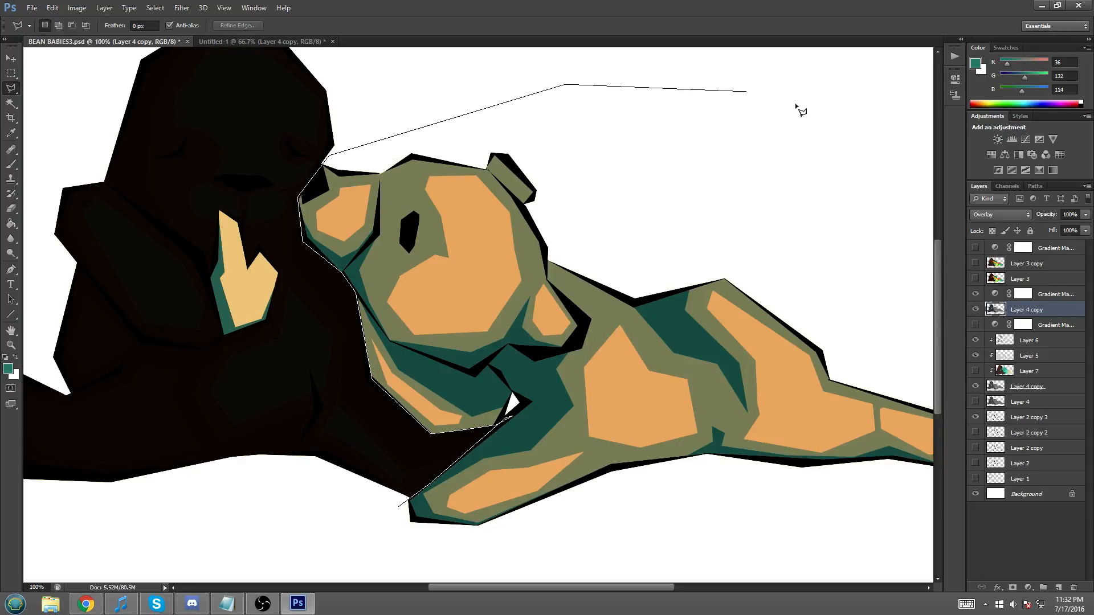
click(813, 108)
click(867, 393)
click(814, 551)
click(164, 568)
click(190, 505)
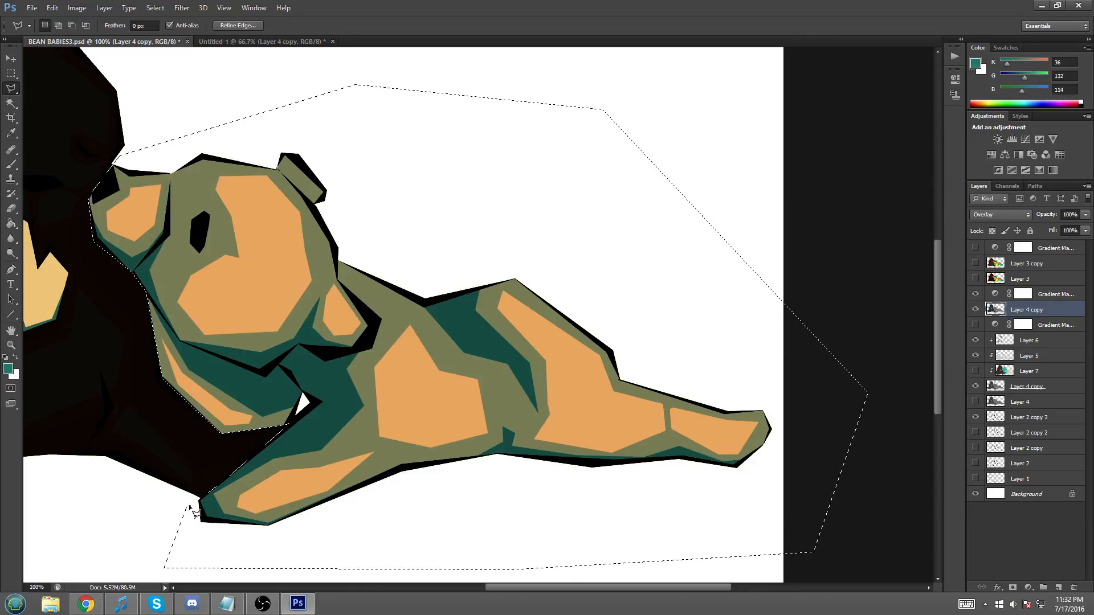
- Delete the outlined bear from the upper Layer 4 copy, deselect, and check the layer by toggling its visibility
drag(522, 592, 483, 588)
click(11, 74)
right_click(283, 164)
click(308, 171)
key(ctrl+minus)
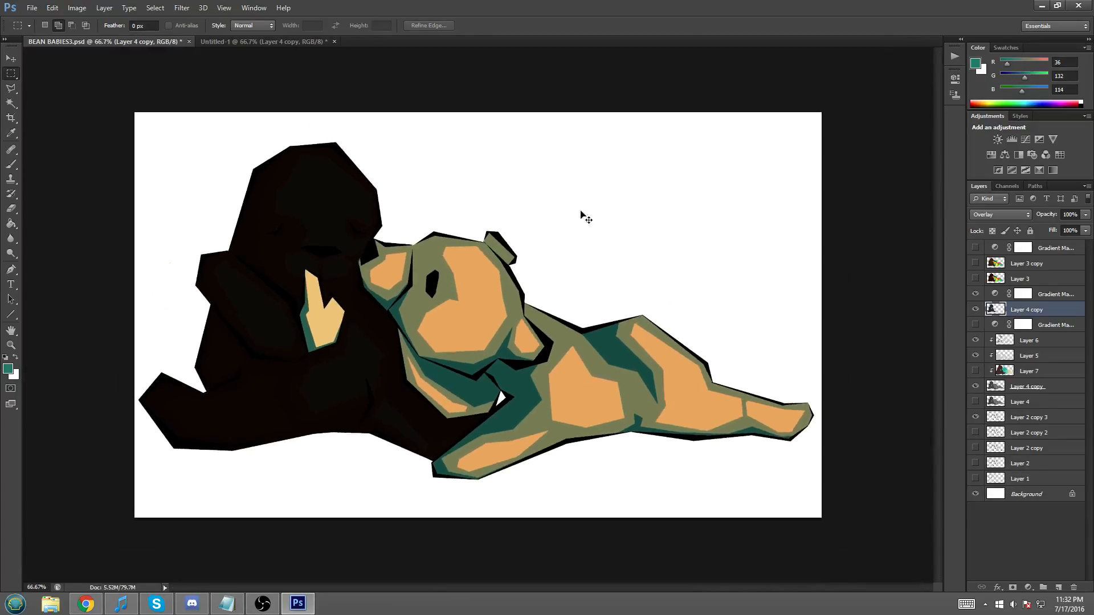
click(975, 309)
click(975, 309)
- Create a new Layer 8 above the upper Layer 4 copy and clip it to that layer
click(105, 8)
mouse_move(182, 20)
click(250, 20)
click(632, 195)
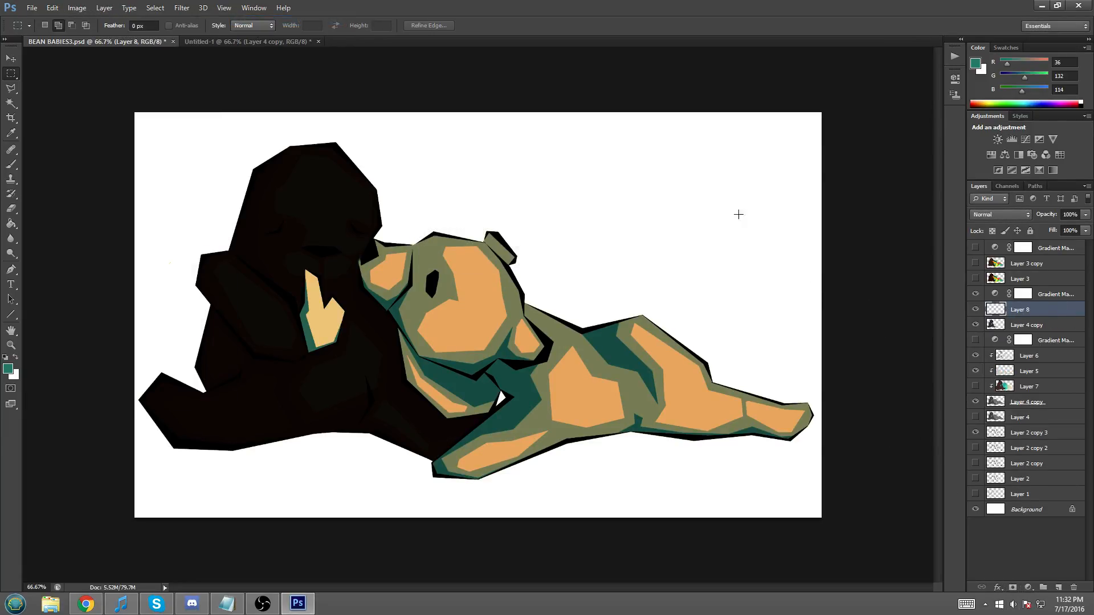
right_click(1023, 299)
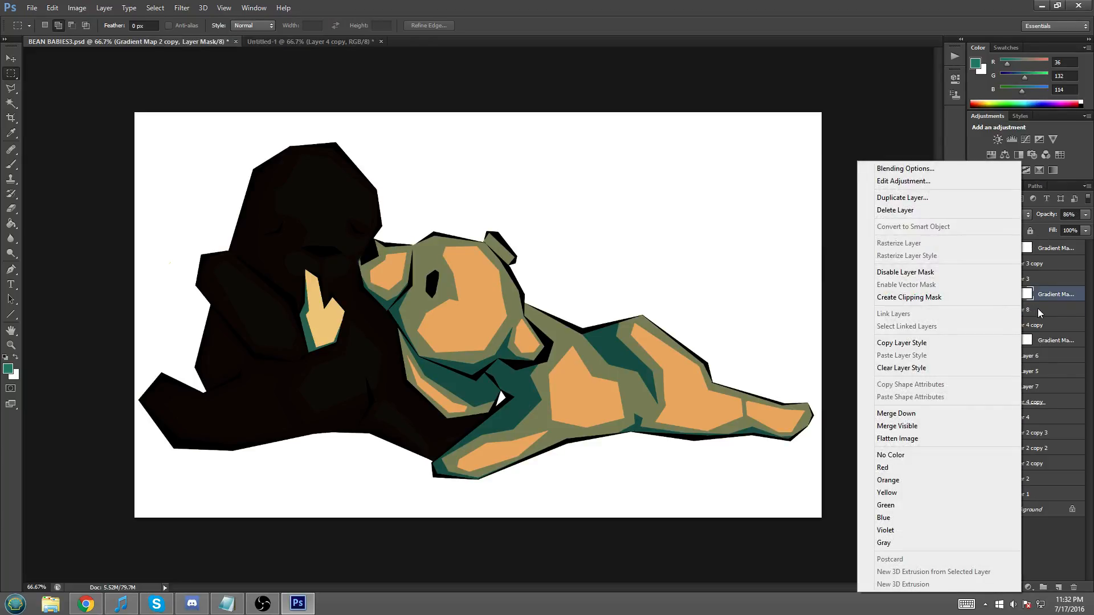
click(1038, 309)
right_click(1037, 308)
click(940, 297)
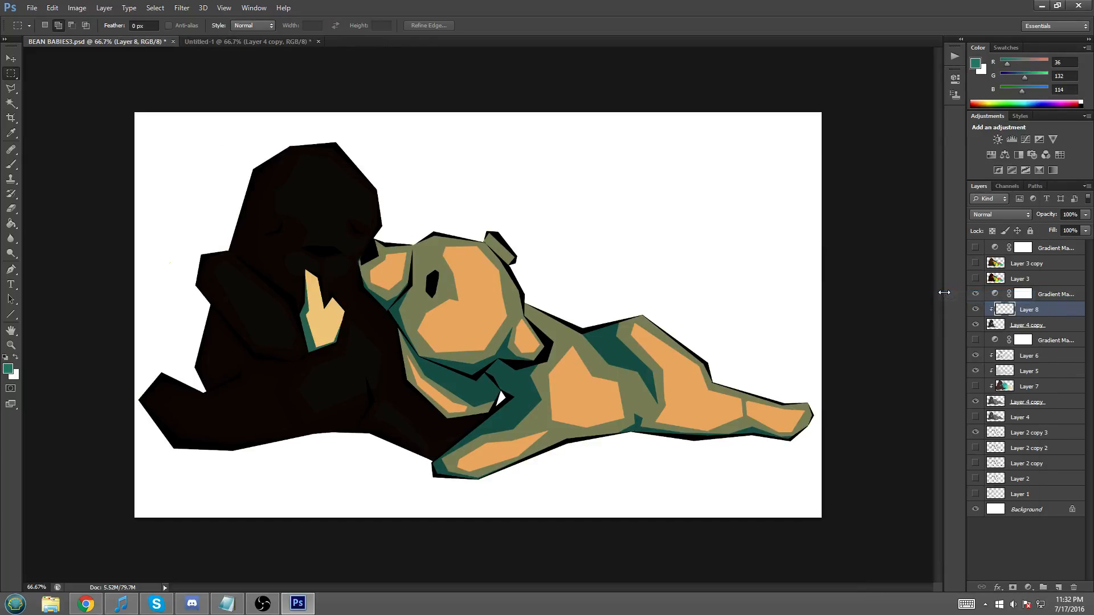
- Set the textured brush to 176 px and sample Layer 7's dark brown (R 85, G 53, B 46) for painting on Layer 8
click(12, 166)
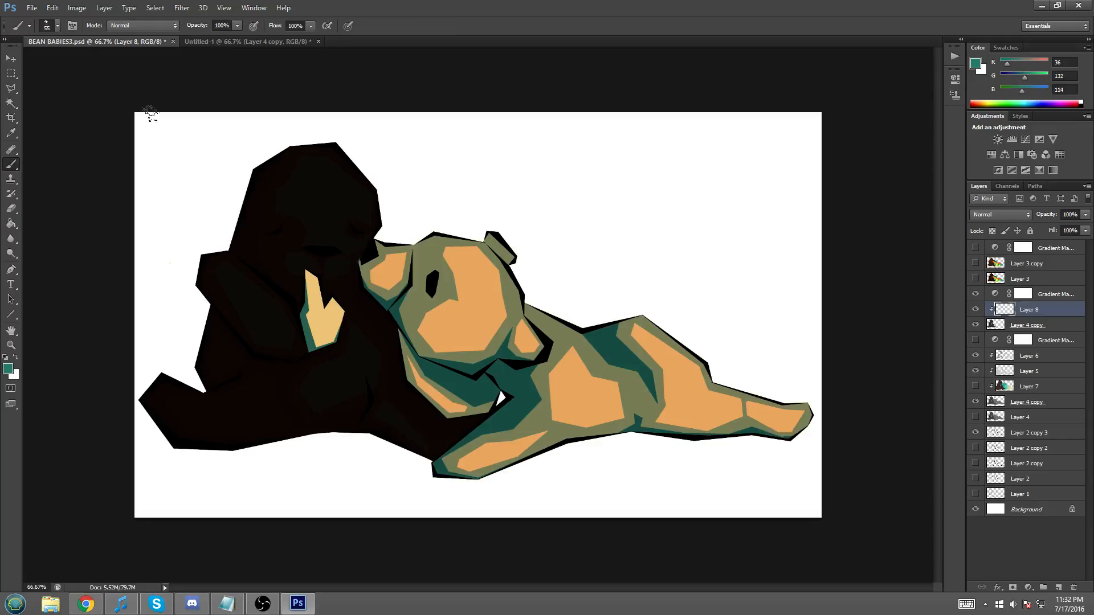
click(56, 26)
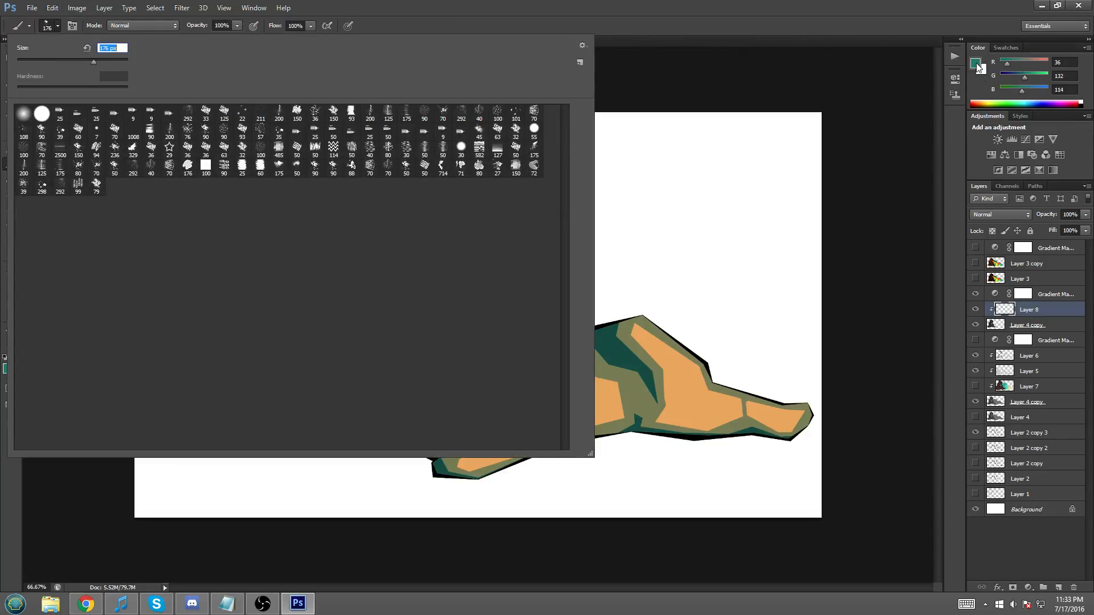
click(1038, 388)
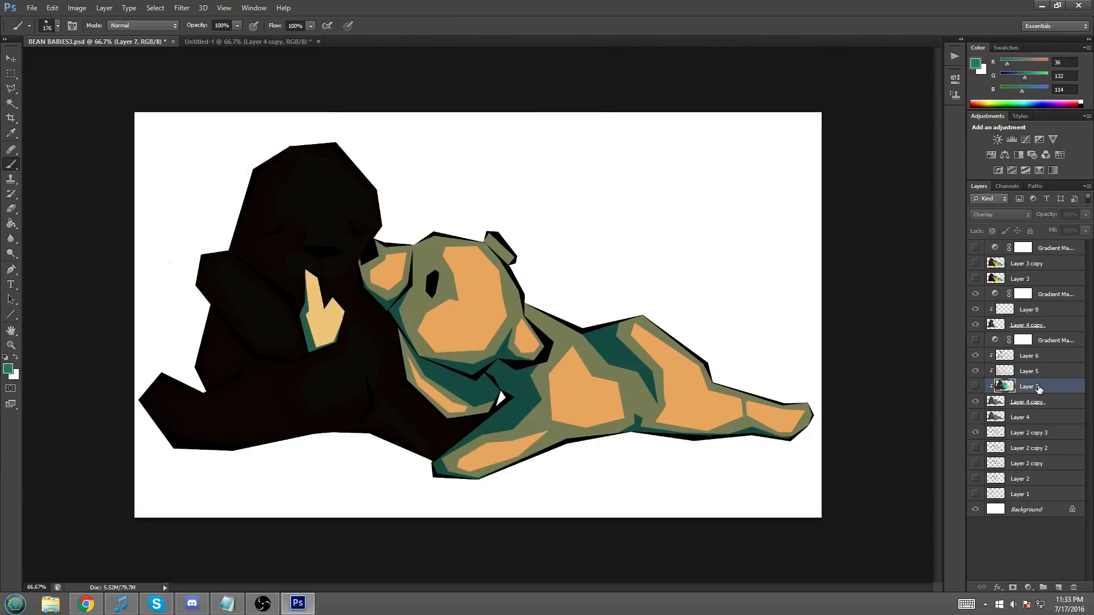
click(975, 387)
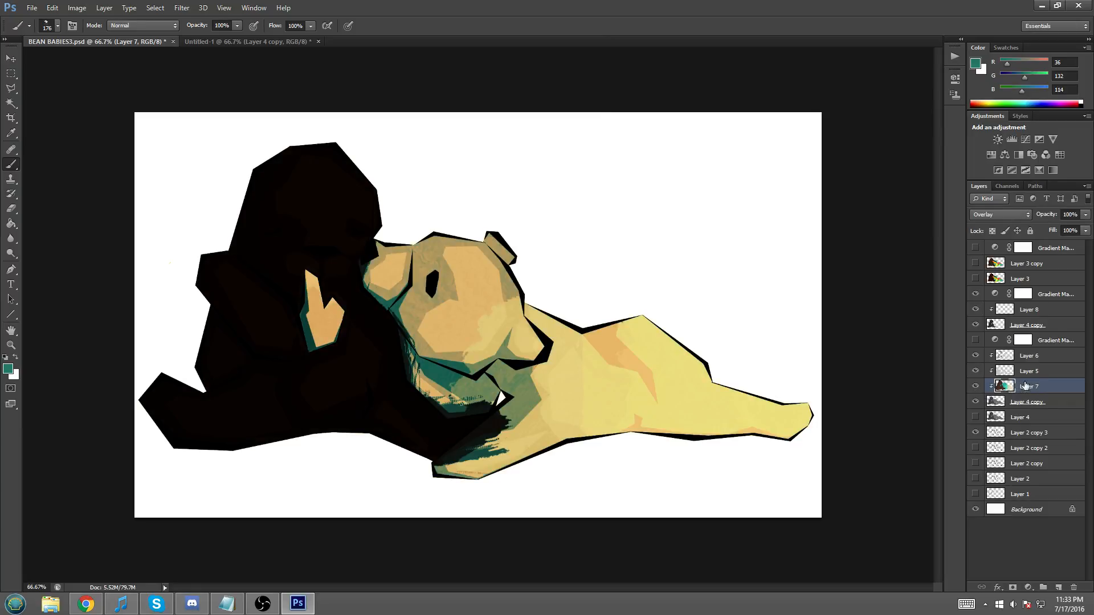
alt+click(335, 181)
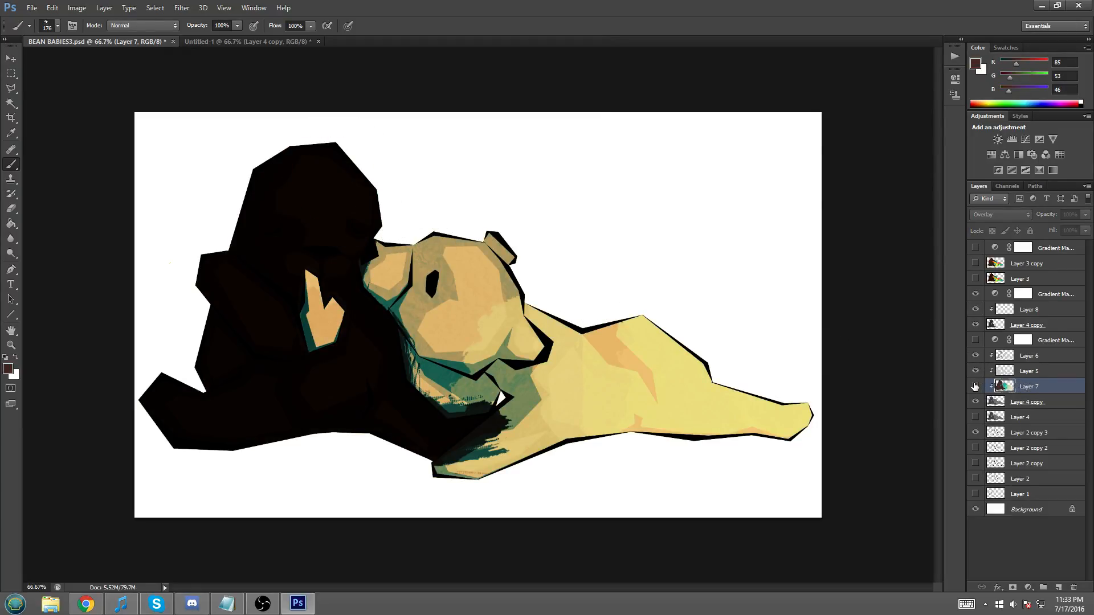
click(974, 387)
click(1025, 309)
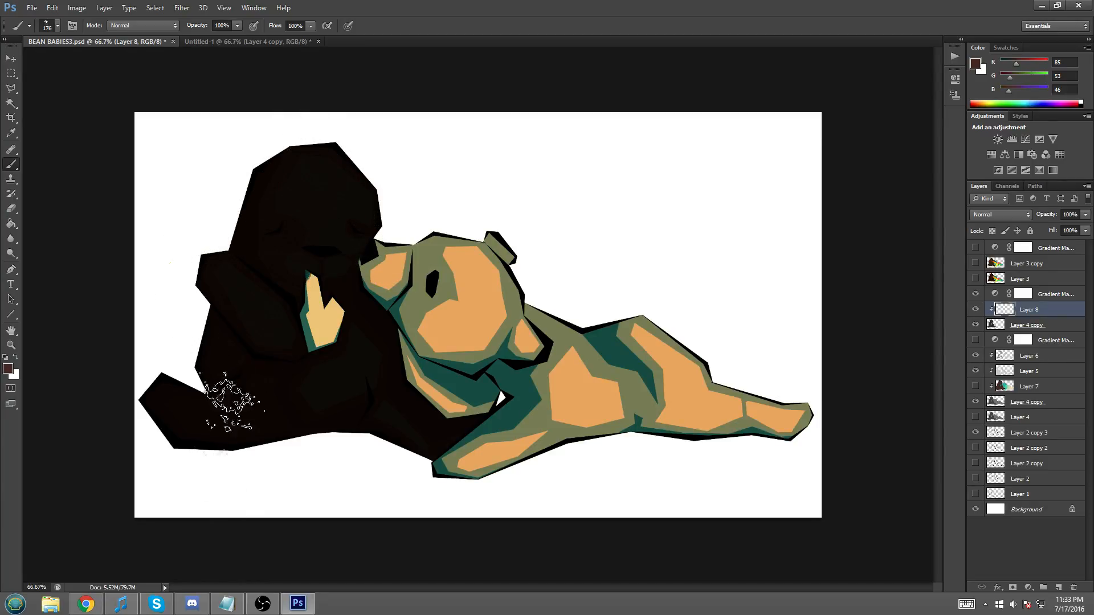
- Try painting dark brown over the sitting figure and its muzzle on Layer 8, and undo the strokes
drag(288, 228, 310, 450)
drag(335, 304, 330, 330)
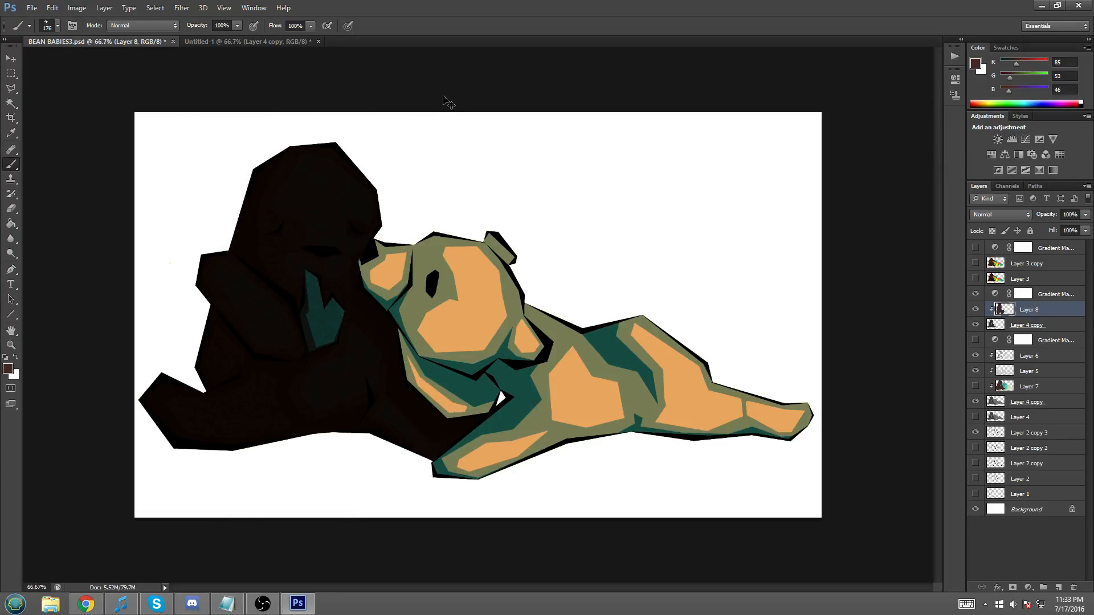
key(ctrl+alt+z)
key(ctrl+alt+z)
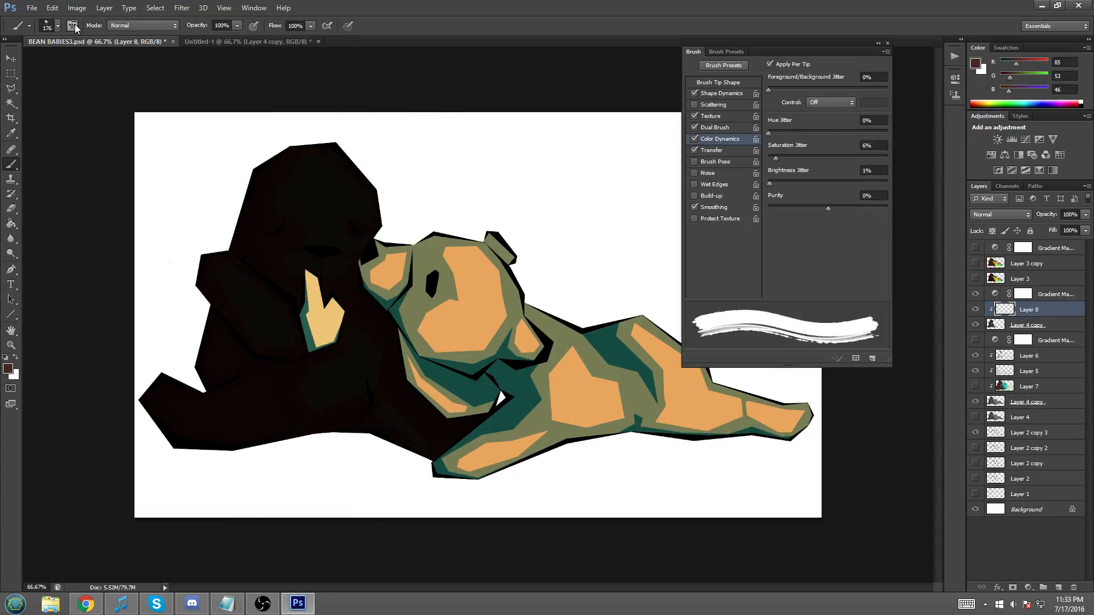
- Test brown textured strokes over the sitting figure on Layer 8, setting the brush's Brightness Jitter to 22%
mouse_move(228, 268)
mouse_down()
mouse_move(279, 287)
mouse_move(347, 242)
mouse_move(356, 167)
mouse_move(279, 296)
mouse_move(308, 296)
mouse_move(245, 410)
mouse_up()
key(ctrl+alt+z)
key(ctrl+alt+z)
key(ctrl+alt+z)
key(ctrl+alt+z)
mouse_move(313, 236)
mouse_down()
mouse_move(305, 213)
mouse_move(319, 129)
mouse_up()
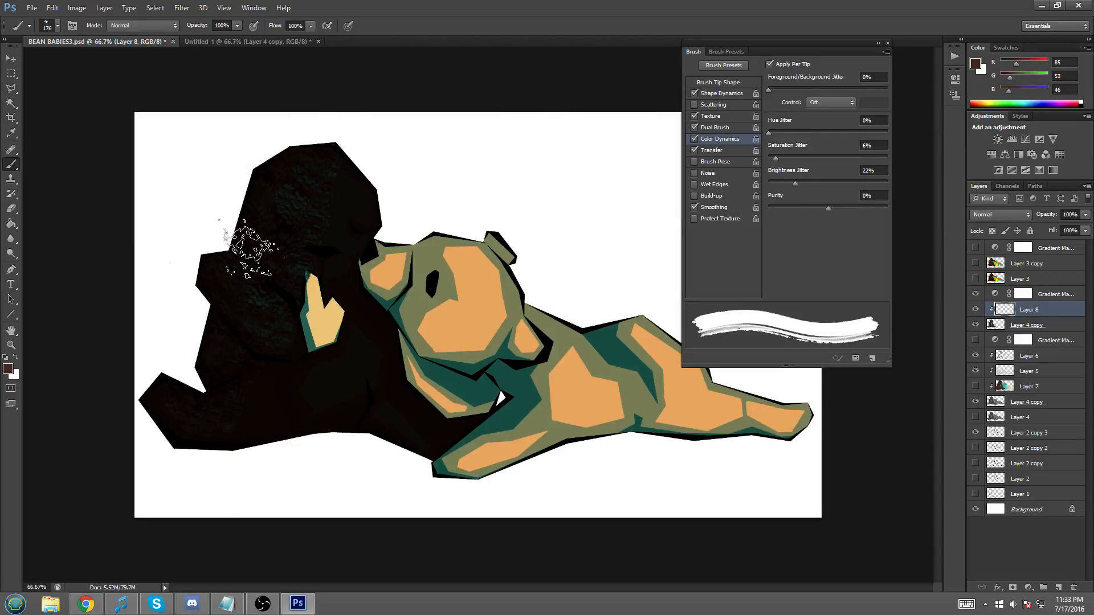
mouse_move(268, 341)
mouse_down()
mouse_move(276, 269)
mouse_move(308, 379)
mouse_move(342, 103)
mouse_move(360, 285)
mouse_up()
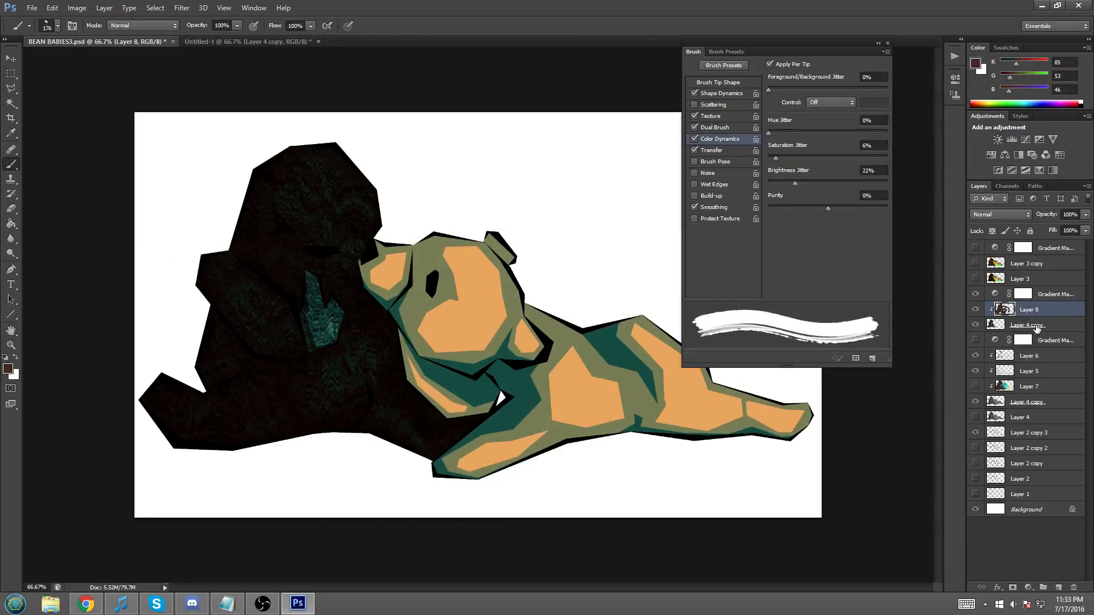
- Undo the strokes, Layer 8 and the bear's deletion from the upper Layer 4 copy, and clear the bear selection
key(ctrl+alt+z)
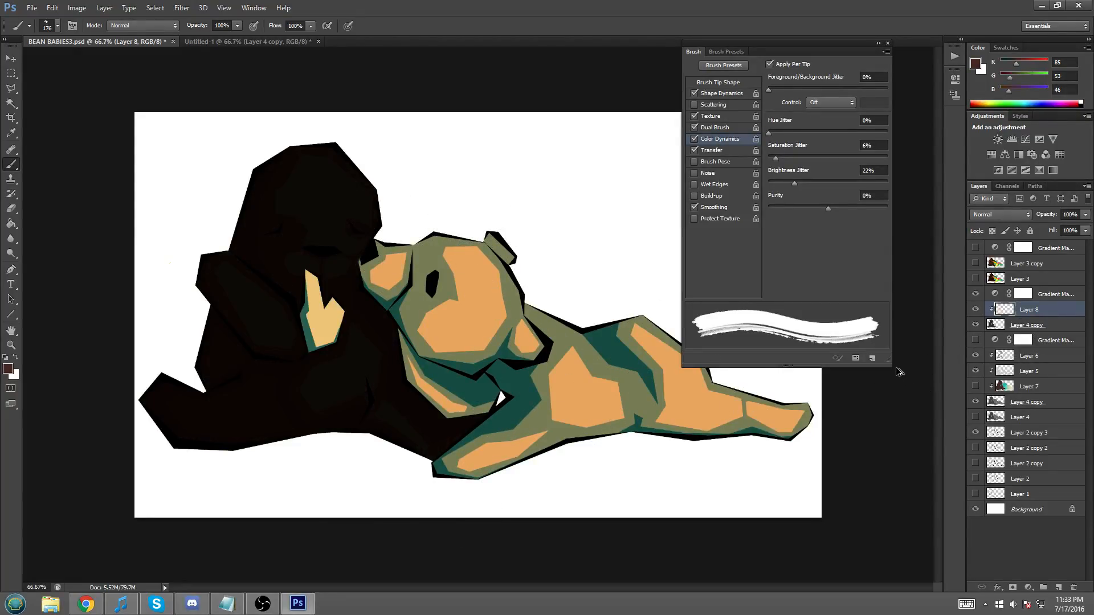
key(Delete)
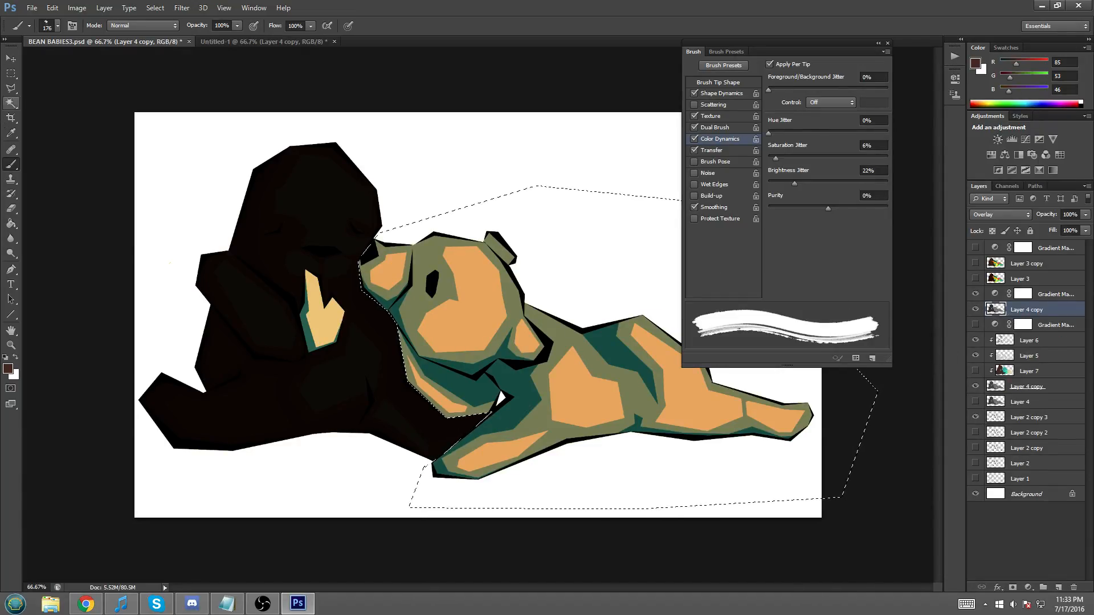
click(13, 75)
right_click(325, 147)
click(337, 147)
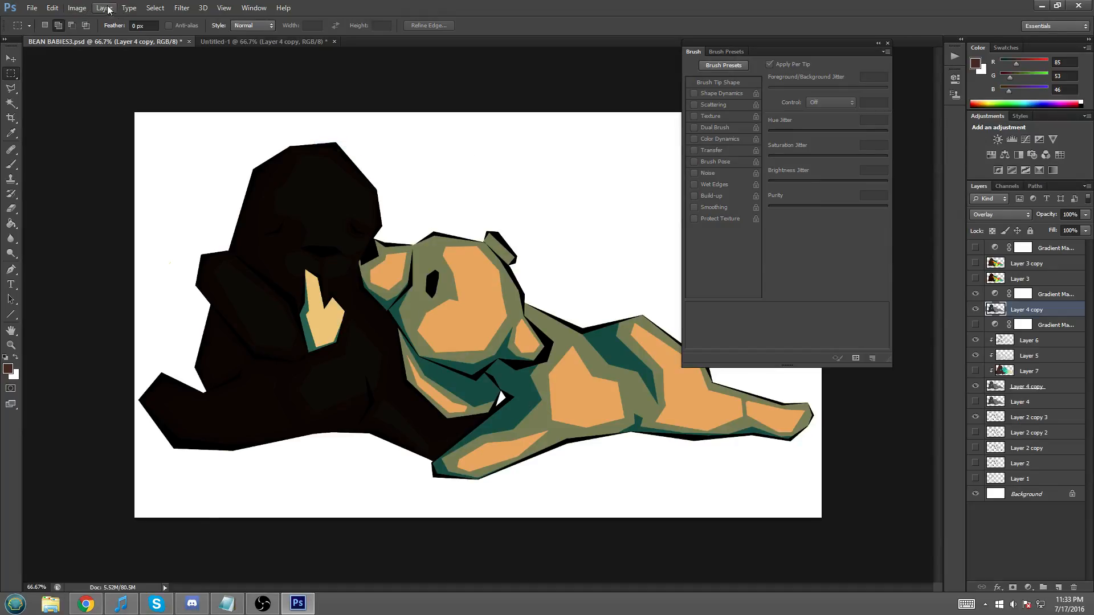
- Add a new Layer 8 above the complete upper Layer 4 copy as a clipping mask in Normal mode
click(104, 8)
mouse_move(206, 23)
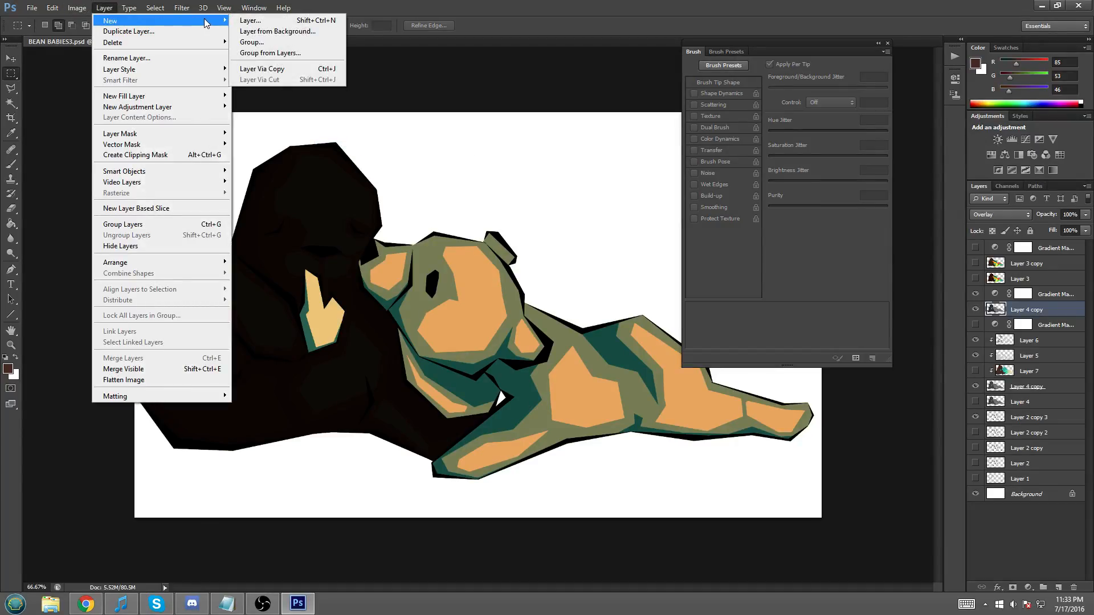
click(245, 21)
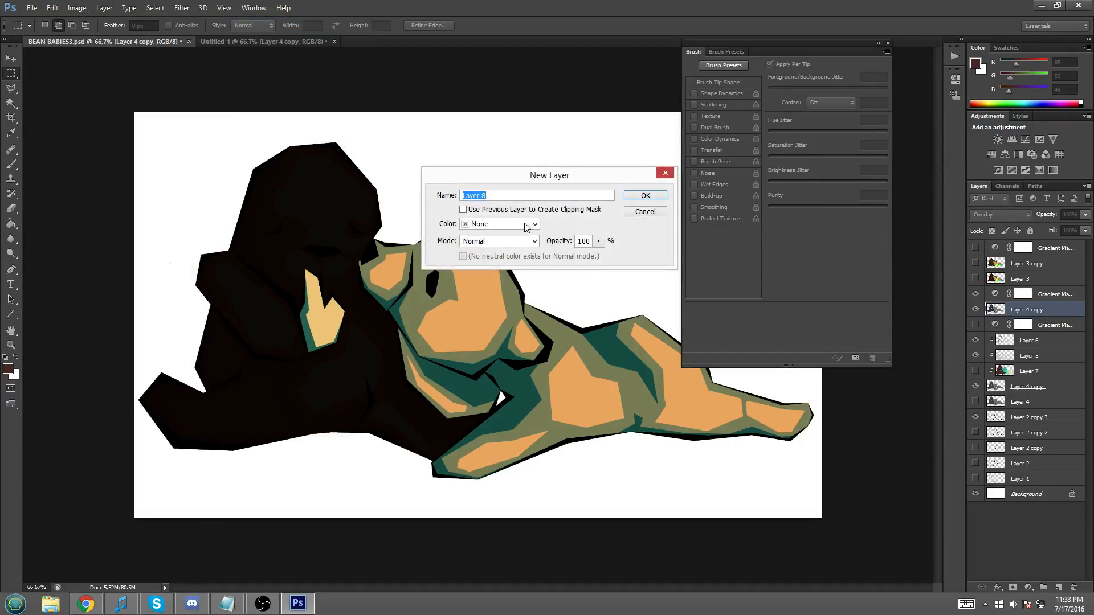
click(642, 197)
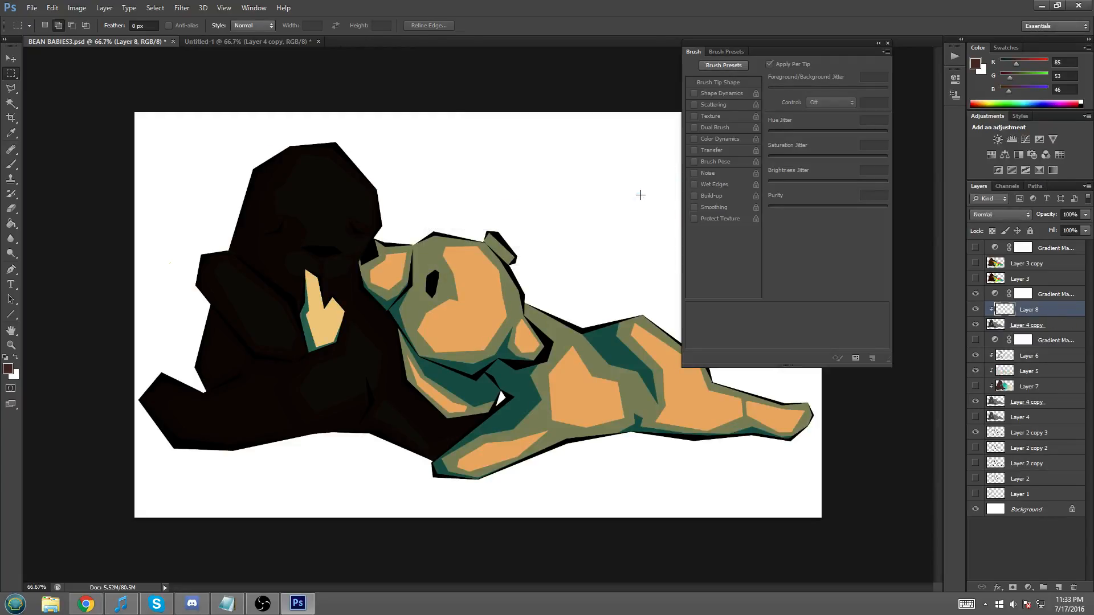
- Set the textured brush to 473 px and paint dark brown over both figures on the clipped Layer 8
click(17, 165)
click(58, 25)
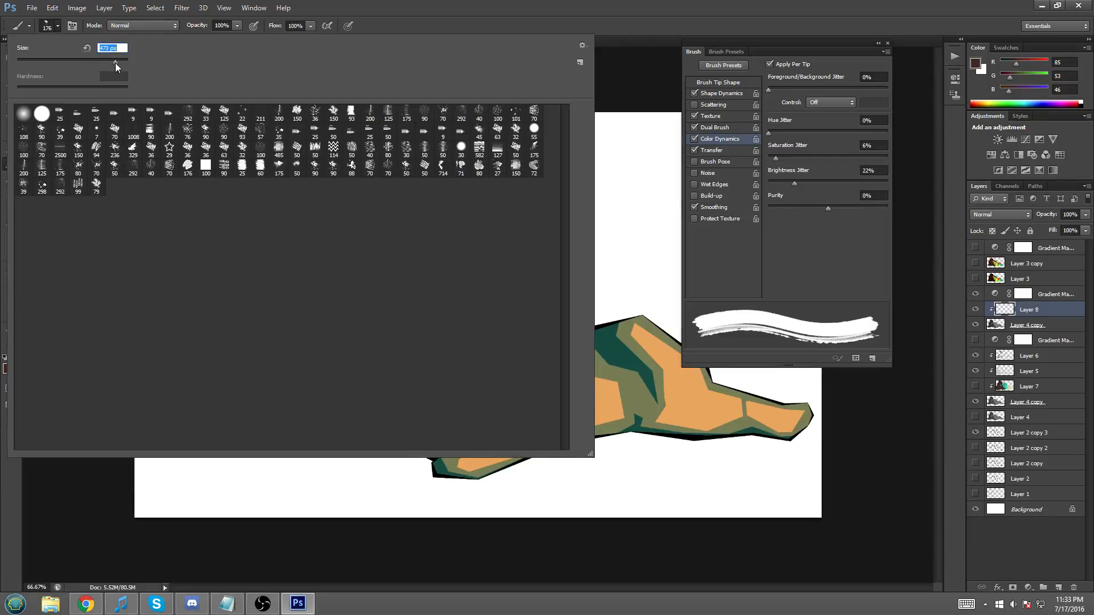
click(105, 479)
mouse_move(314, 194)
mouse_down()
mouse_move(208, 416)
mouse_move(219, 183)
mouse_up()
mouse_move(314, 171)
mouse_down()
mouse_move(342, 205)
mouse_move(265, 433)
mouse_move(311, 234)
mouse_move(270, 182)
mouse_move(166, 398)
mouse_up()
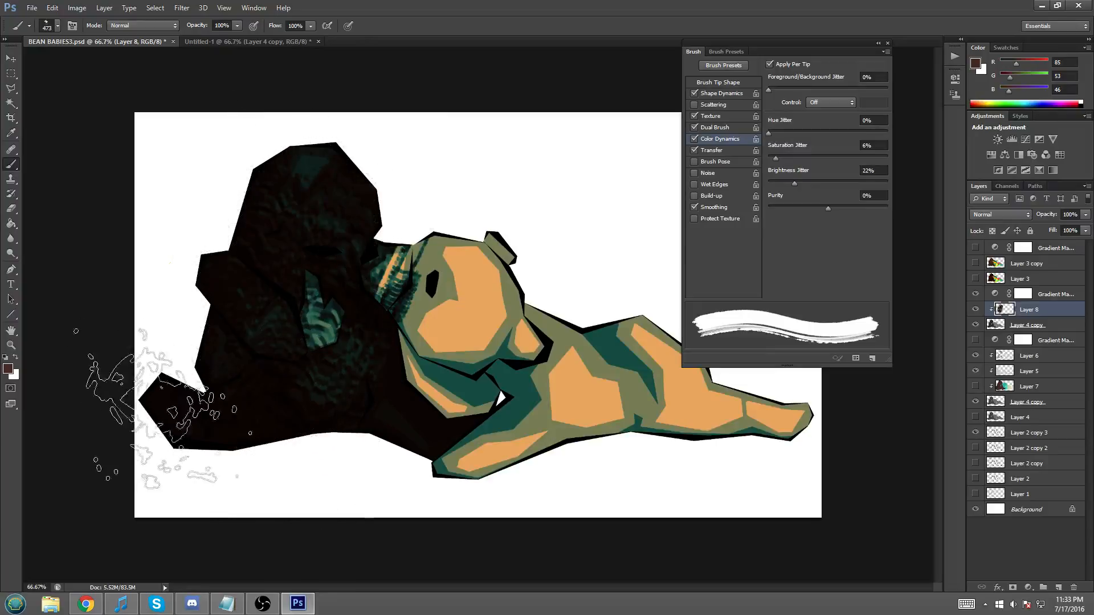
mouse_move(452, 135)
mouse_down()
mouse_move(366, 489)
mouse_move(530, 422)
mouse_move(673, 284)
mouse_move(797, 427)
mouse_move(832, 422)
mouse_move(815, 455)
mouse_up()
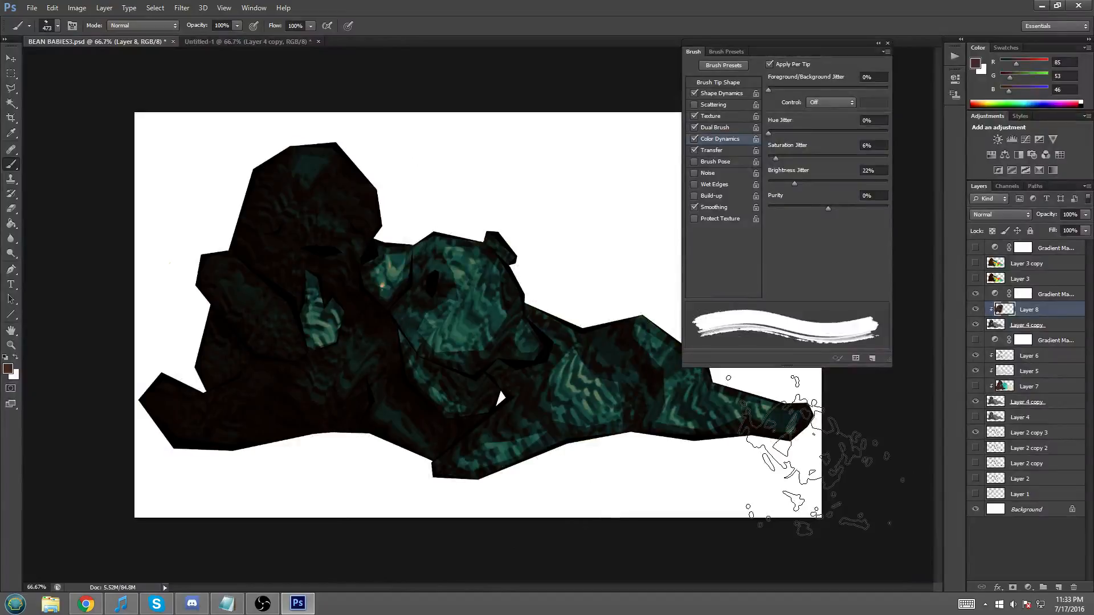
- Set the foreground colour to RGB 228, 138, 126, testing textured strokes over both figures on Layer 8 and undoing them
click(976, 63)
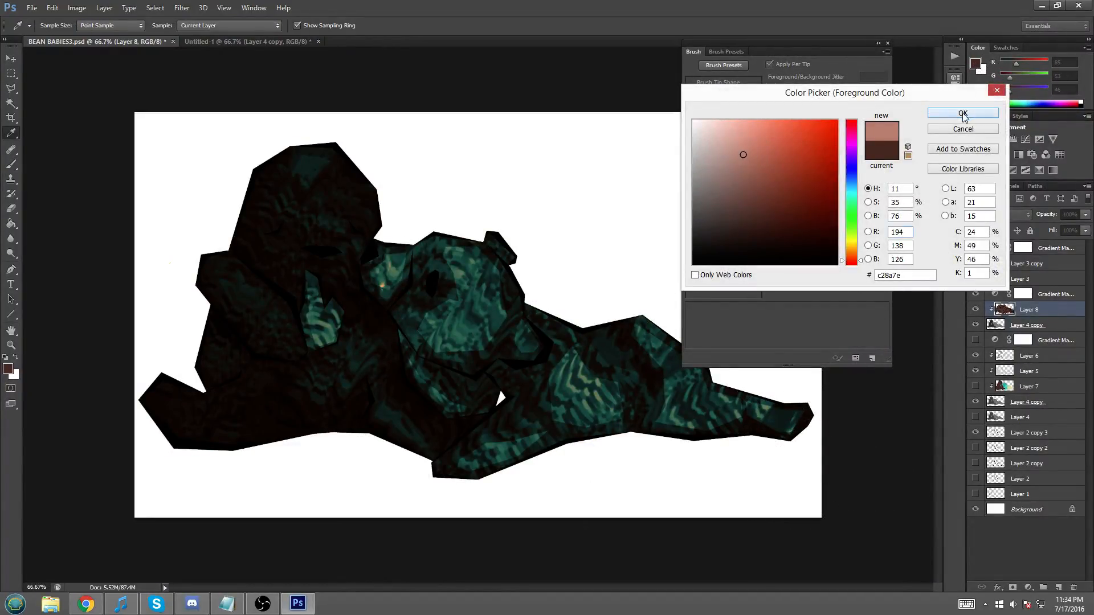
click(962, 114)
mouse_move(427, 231)
mouse_down()
mouse_move(293, 477)
mouse_move(354, 98)
mouse_up()
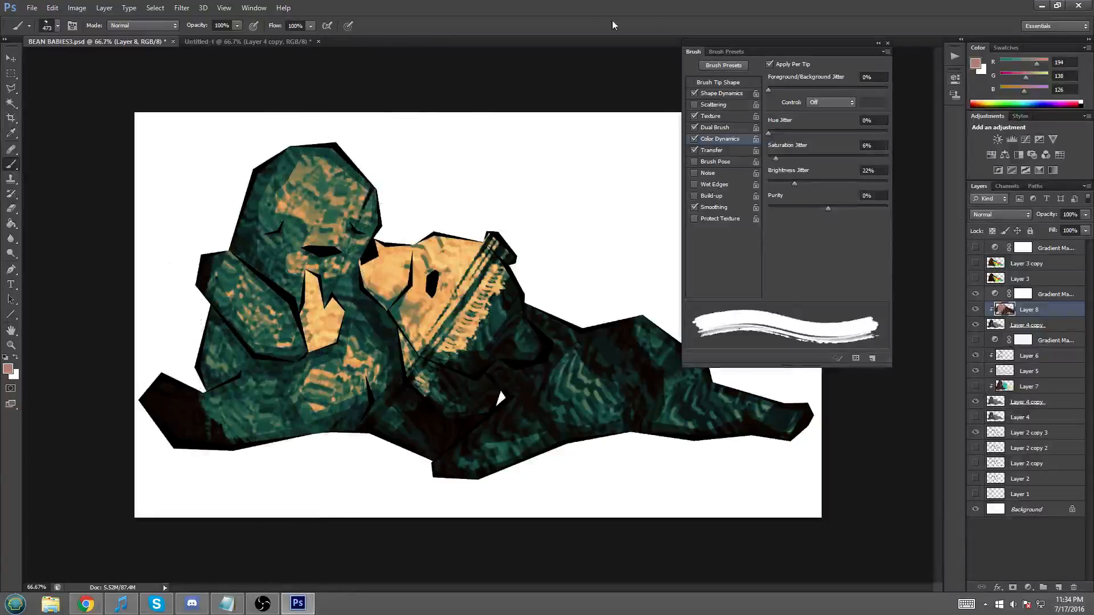
key(ctrl+z)
drag(1042, 66, 1044, 67)
mouse_move(477, 195)
mouse_down()
mouse_move(165, 292)
mouse_move(217, 464)
mouse_move(188, 439)
mouse_up()
key(ctrl+z)
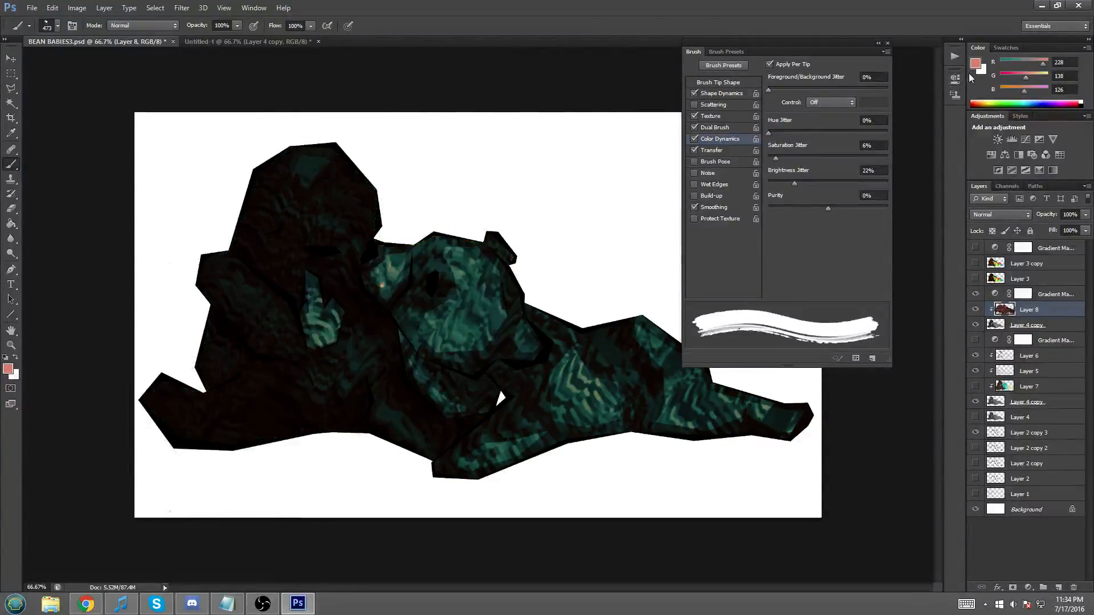
- Check the paint by toggling Layer 8, and apply Brightness/Contrast to it with Brightness 102 and Contrast -50
click(975, 313)
click(975, 313)
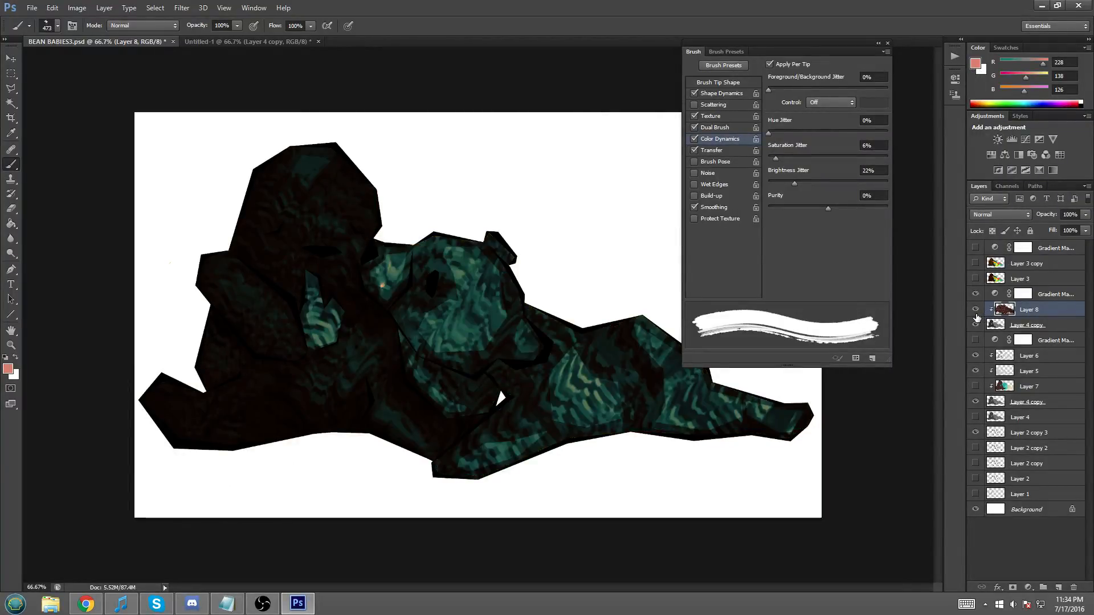
click(77, 8)
mouse_move(114, 31)
click(228, 32)
drag(801, 181, 705, 232)
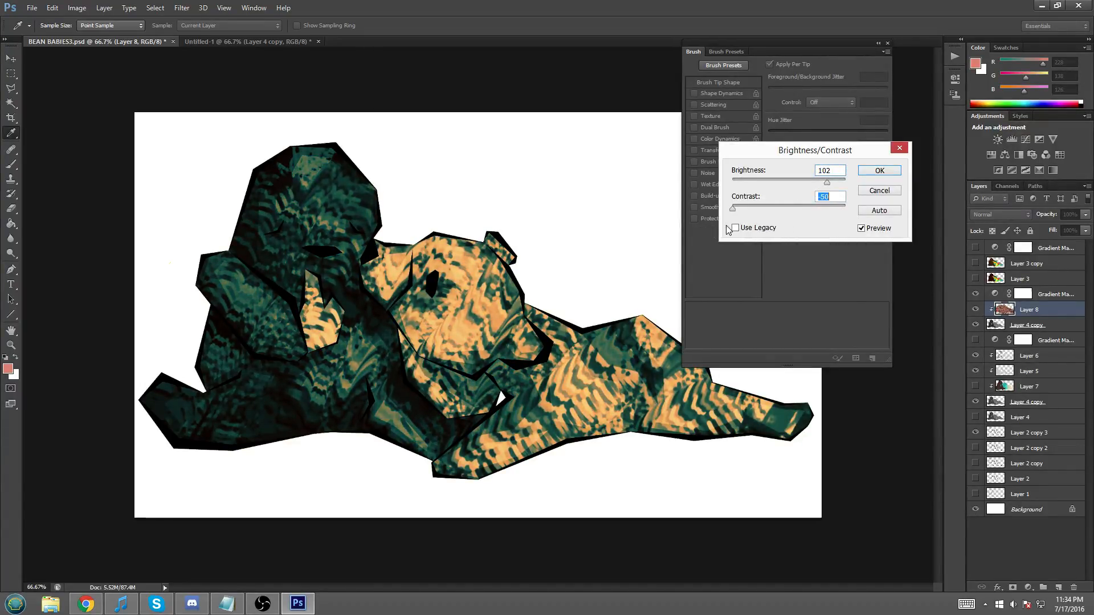
click(879, 170)
- Compare with the upper Layer 4 copy hidden, lower Layer 8's opacity to 62% and dab pink texture onto the bear's head
click(975, 325)
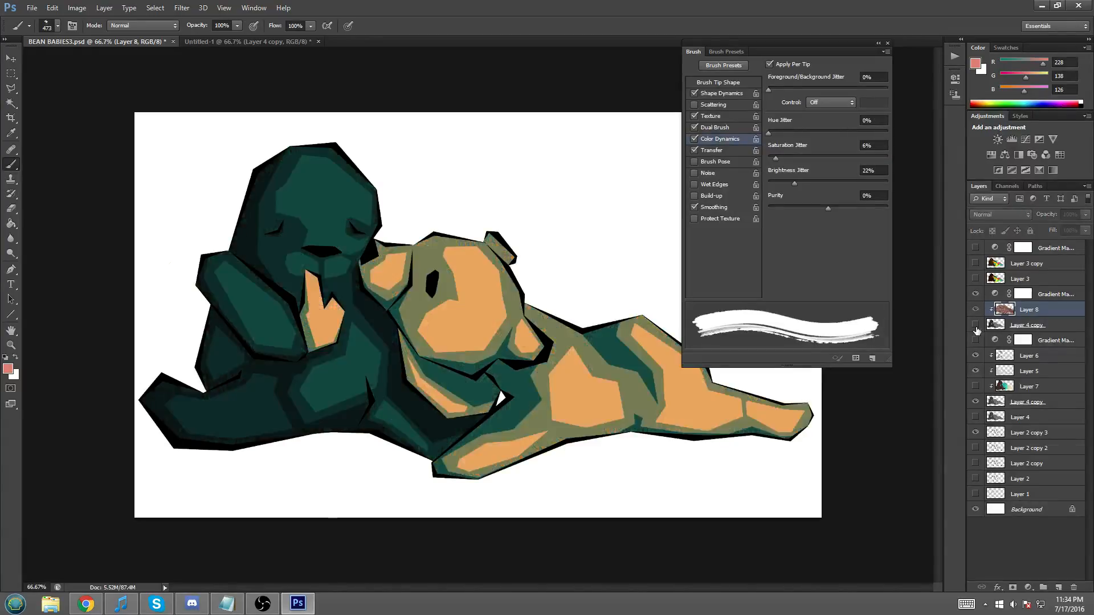
click(976, 326)
drag(1069, 227, 1061, 228)
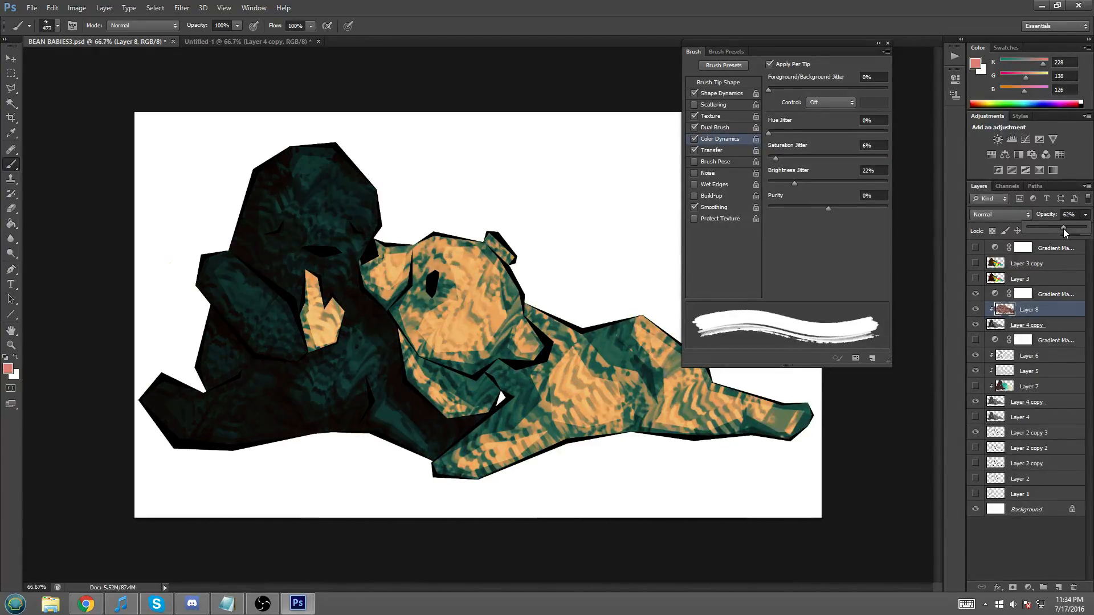
click(491, 343)
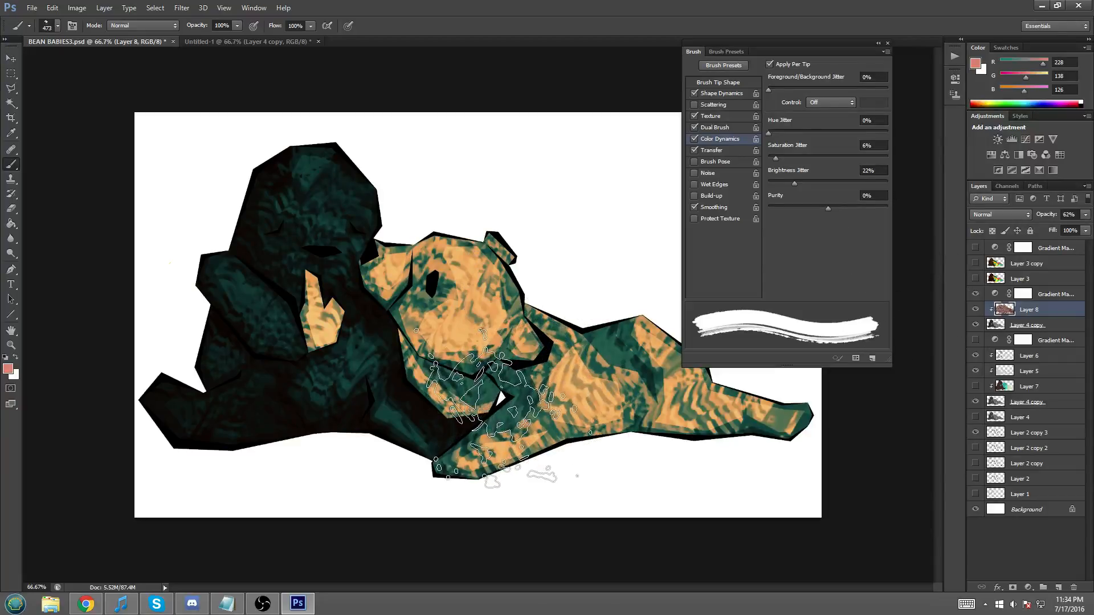
click(336, 313)
click(476, 231)
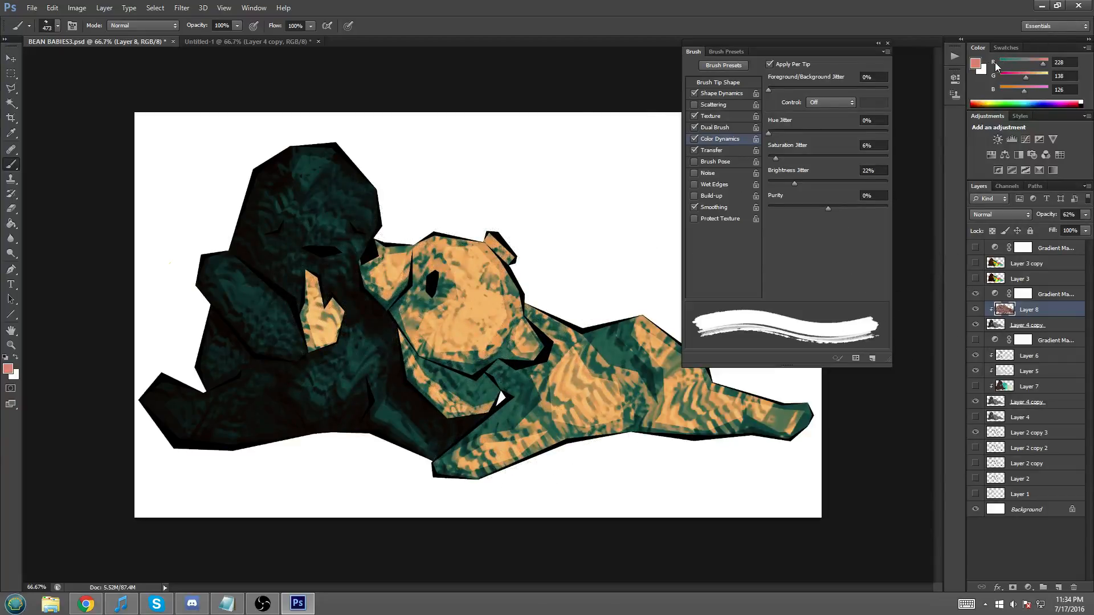
- Try textured strokes over both figures in coral #ff725f, and undo them
click(978, 64)
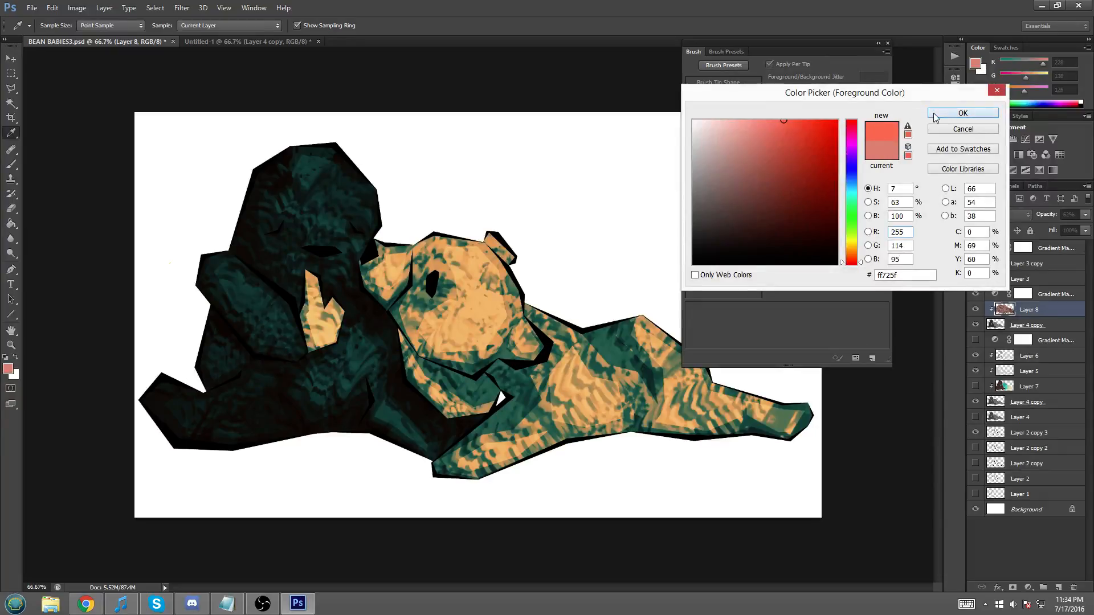
click(934, 114)
mouse_move(447, 273)
mouse_down()
mouse_move(456, 319)
mouse_move(353, 208)
mouse_move(287, 159)
mouse_up()
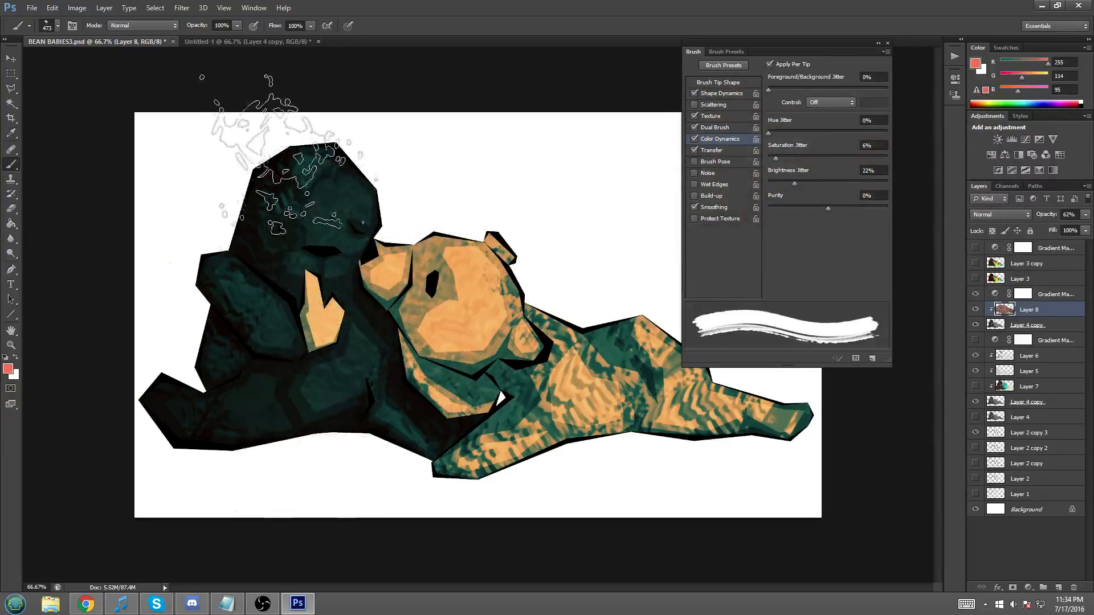
key(ctrl+z)
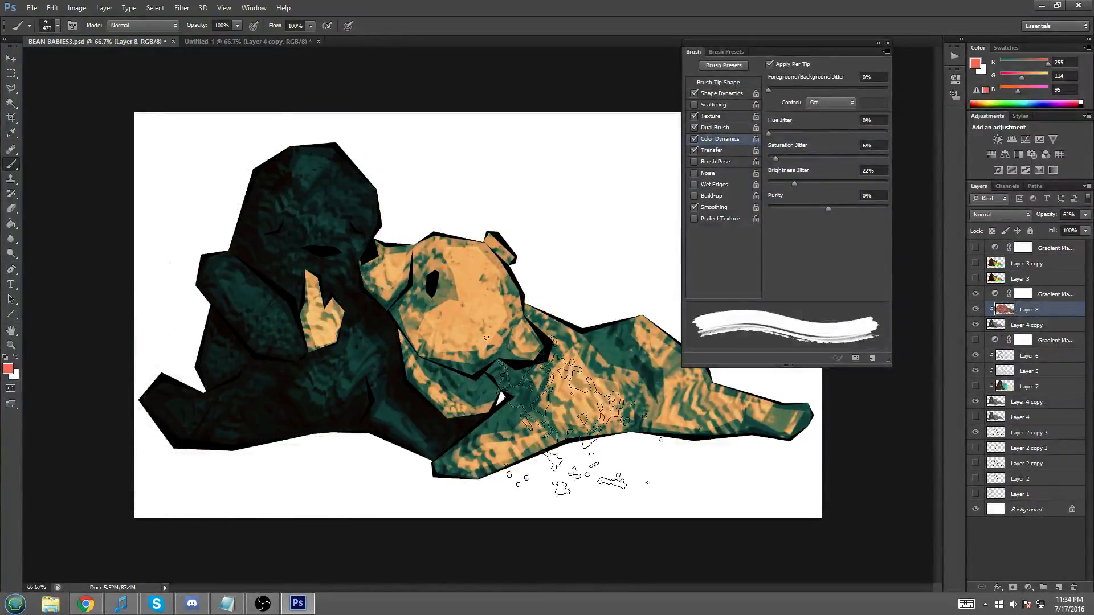
- Set the foreground to light pink #ffaca1 and paint textured strokes over both figures on Layer 8
click(976, 64)
click(743, 126)
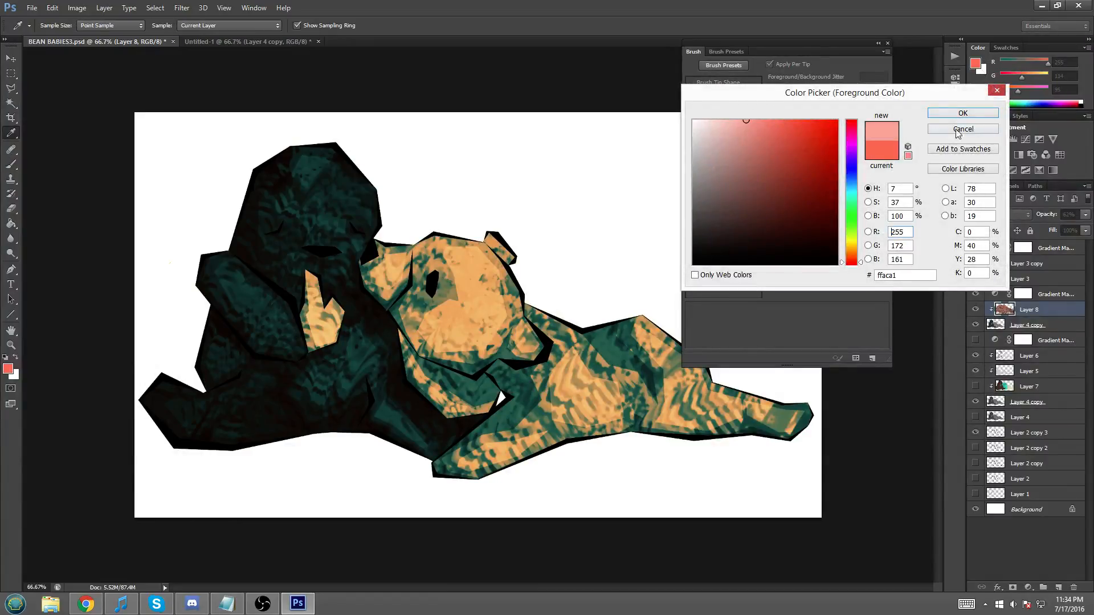
click(955, 112)
mouse_move(492, 268)
mouse_down()
mouse_move(499, 320)
mouse_move(618, 381)
mouse_move(515, 313)
mouse_move(501, 476)
mouse_move(732, 507)
mouse_move(724, 482)
mouse_move(644, 428)
mouse_move(365, 336)
mouse_move(316, 253)
mouse_move(240, 342)
mouse_move(329, 337)
mouse_move(322, 191)
mouse_up()
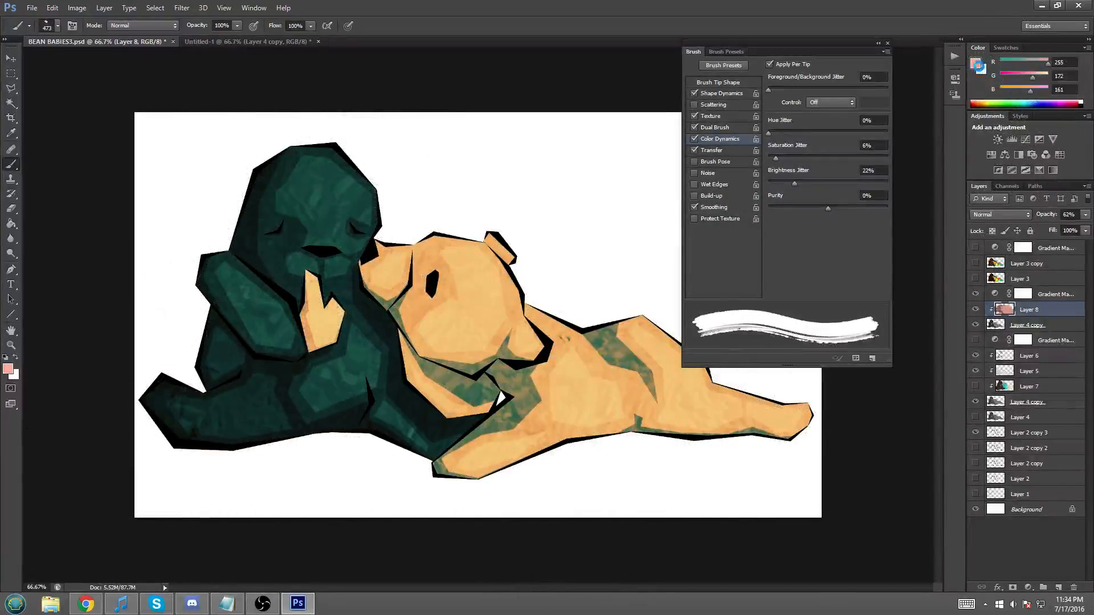
- Set the foreground to dark red #882e22 and paint over the sitting figure and the shaded parts of the bear
click(976, 65)
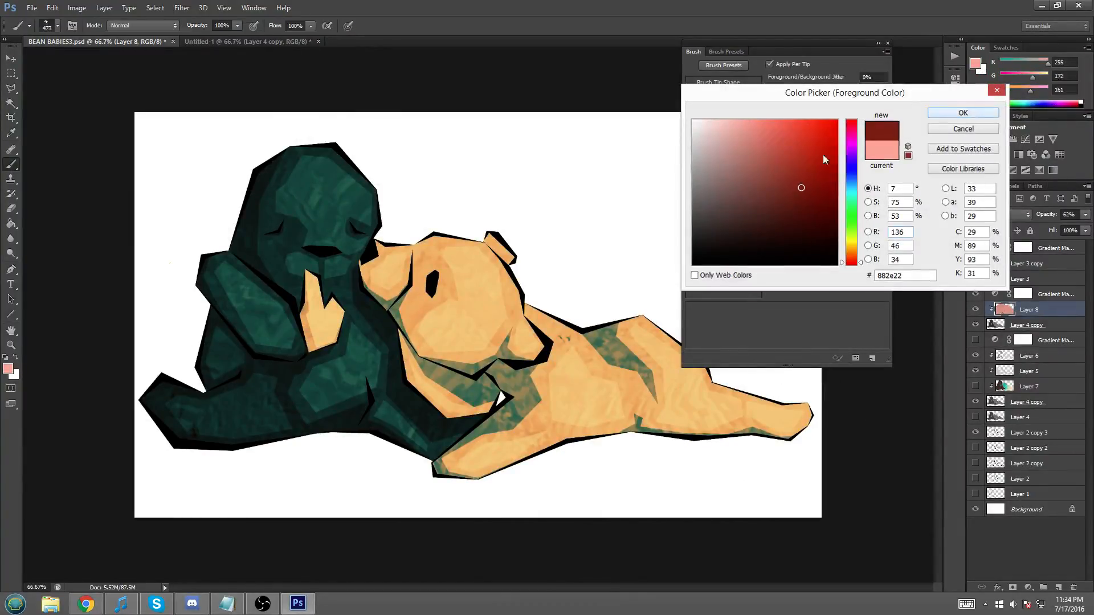
click(962, 113)
mouse_move(273, 228)
mouse_down()
mouse_move(338, 193)
mouse_move(217, 333)
mouse_move(164, 438)
mouse_move(304, 197)
mouse_move(259, 476)
mouse_move(308, 307)
mouse_move(334, 457)
mouse_move(390, 370)
mouse_move(417, 423)
mouse_move(428, 408)
mouse_move(432, 420)
mouse_move(420, 408)
mouse_move(450, 401)
mouse_move(394, 197)
mouse_move(371, 249)
mouse_move(371, 288)
mouse_move(424, 303)
mouse_move(409, 408)
mouse_move(440, 348)
mouse_move(485, 483)
mouse_move(635, 408)
mouse_move(627, 514)
mouse_move(553, 461)
mouse_move(553, 422)
mouse_move(575, 425)
mouse_move(598, 368)
mouse_move(607, 434)
mouse_move(675, 431)
mouse_up()
- Change the foreground to RGB 187, 69, 53 and add mid-tone texture to the bear's face and body
click(975, 64)
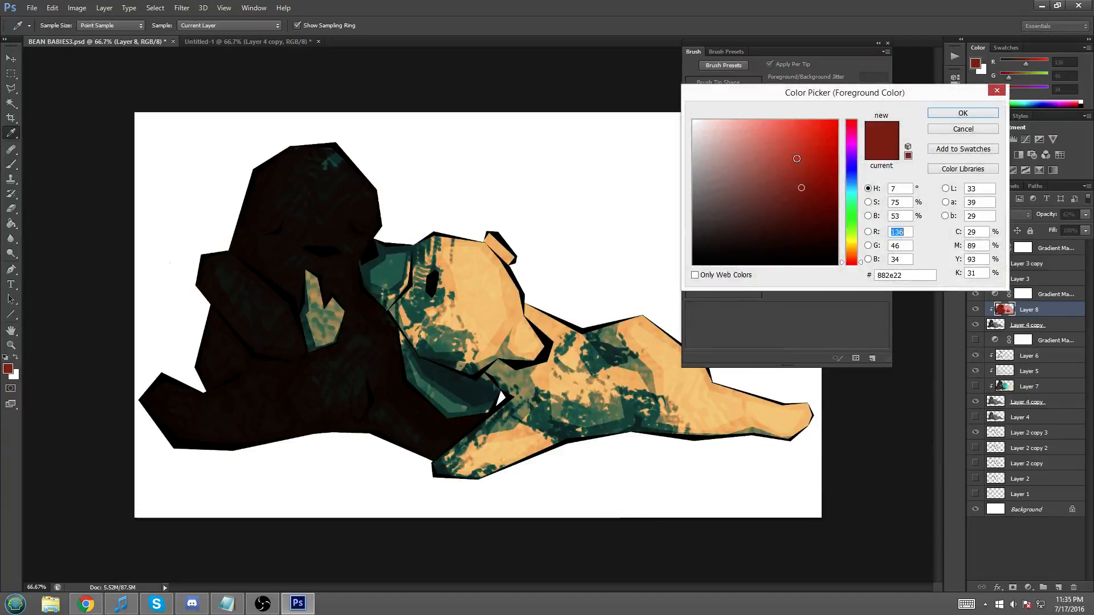
click(963, 112)
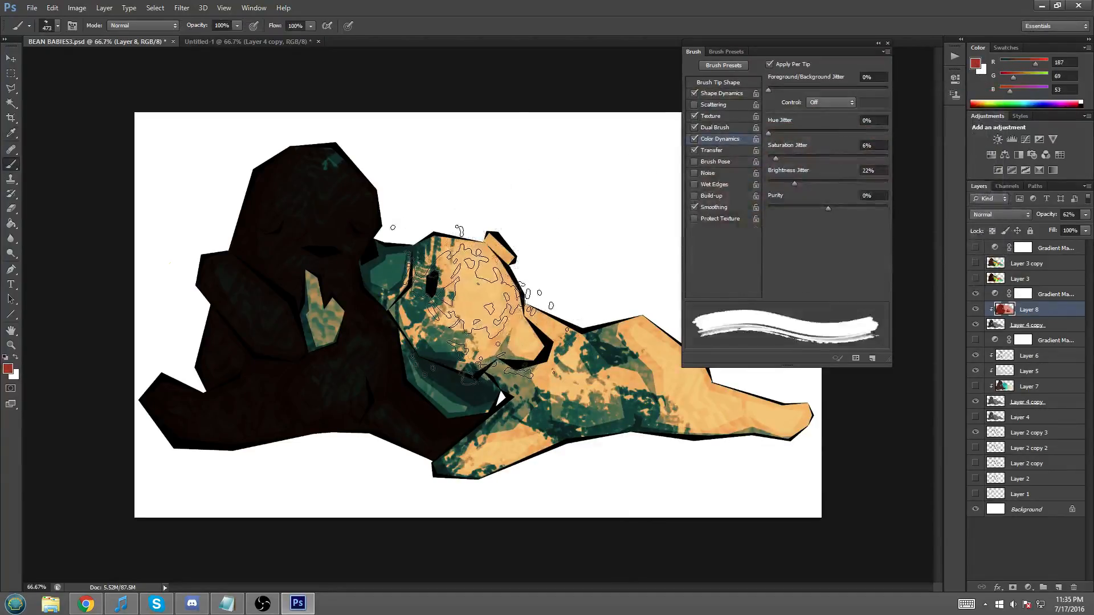
mouse_move(473, 342)
mouse_down()
mouse_move(566, 292)
mouse_move(434, 214)
mouse_move(464, 293)
mouse_move(495, 319)
mouse_up()
mouse_move(729, 408)
mouse_down()
mouse_move(668, 373)
mouse_move(655, 391)
mouse_move(630, 380)
mouse_move(578, 407)
mouse_move(518, 463)
mouse_move(512, 431)
mouse_move(527, 401)
mouse_move(501, 393)
mouse_up()
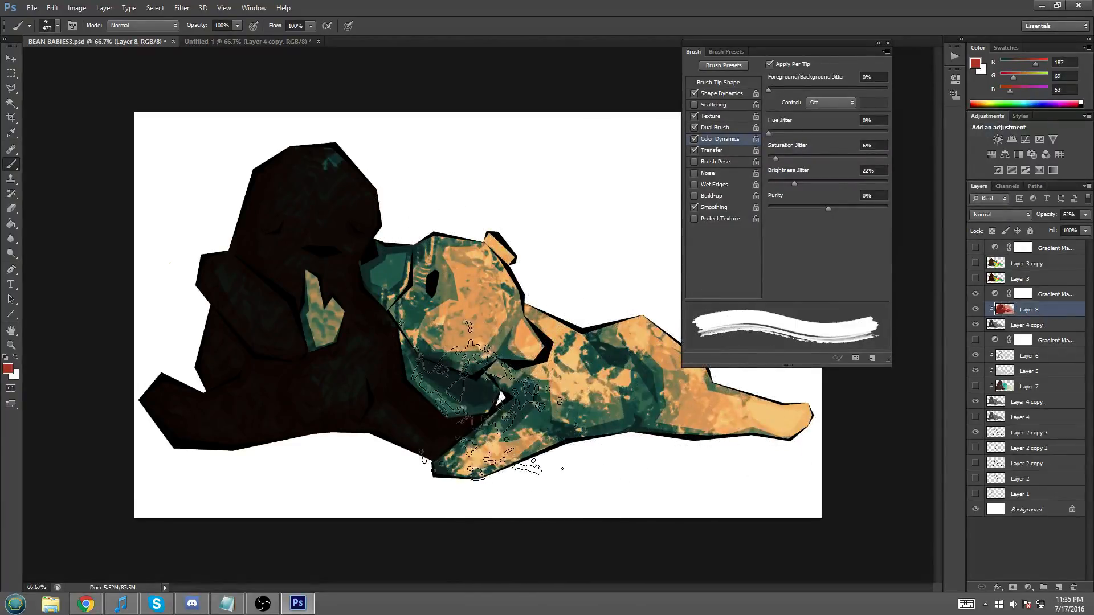
- Pick coral #ff7563 and brighten the bear's head, body and leg with textured dabs
click(975, 63)
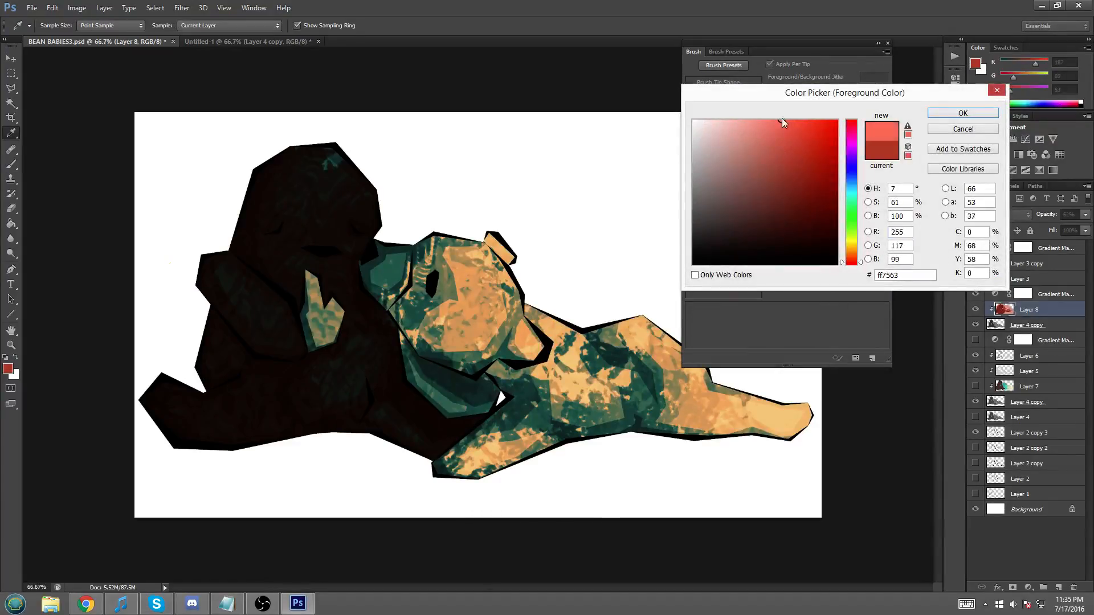
click(963, 113)
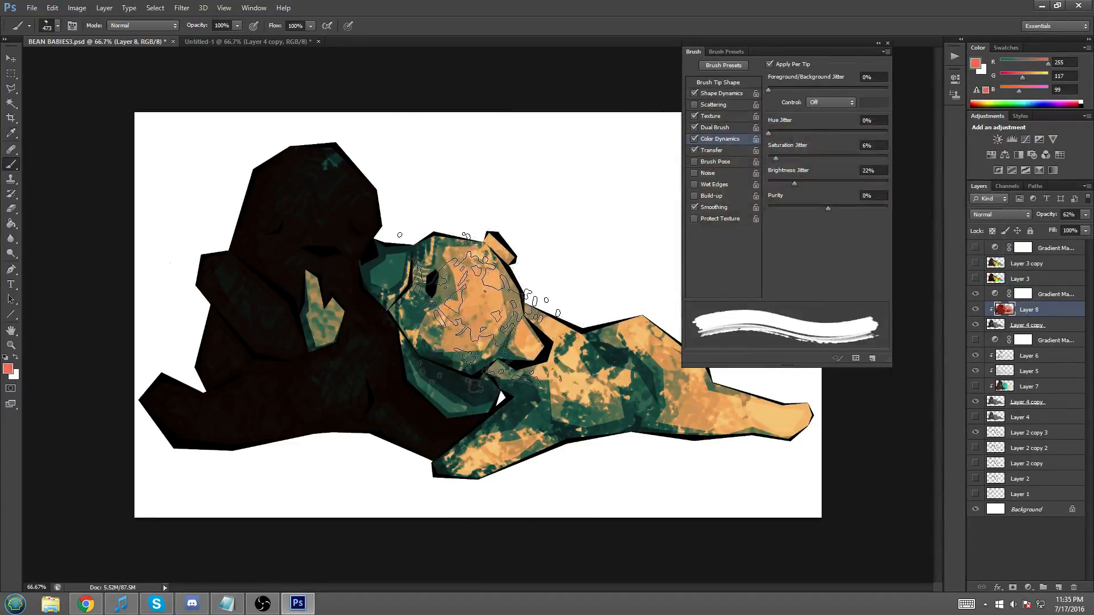
mouse_move(485, 313)
mouse_down()
mouse_move(513, 296)
mouse_move(501, 319)
mouse_up()
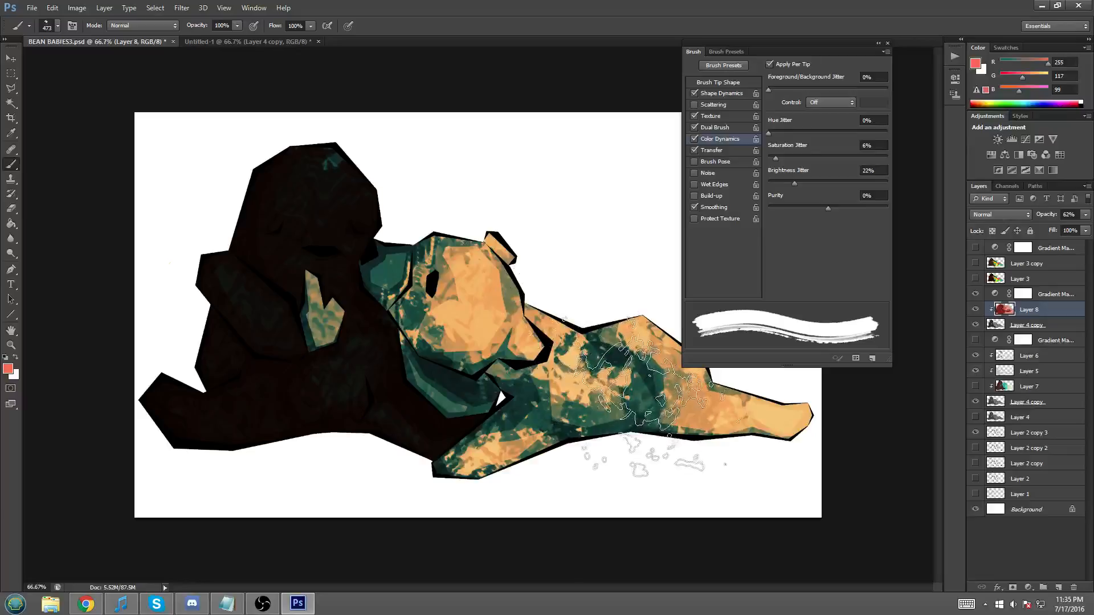
click(746, 411)
- Pick pale pink #ffc0b8 and add light textured highlights to the bear's head and body
click(975, 65)
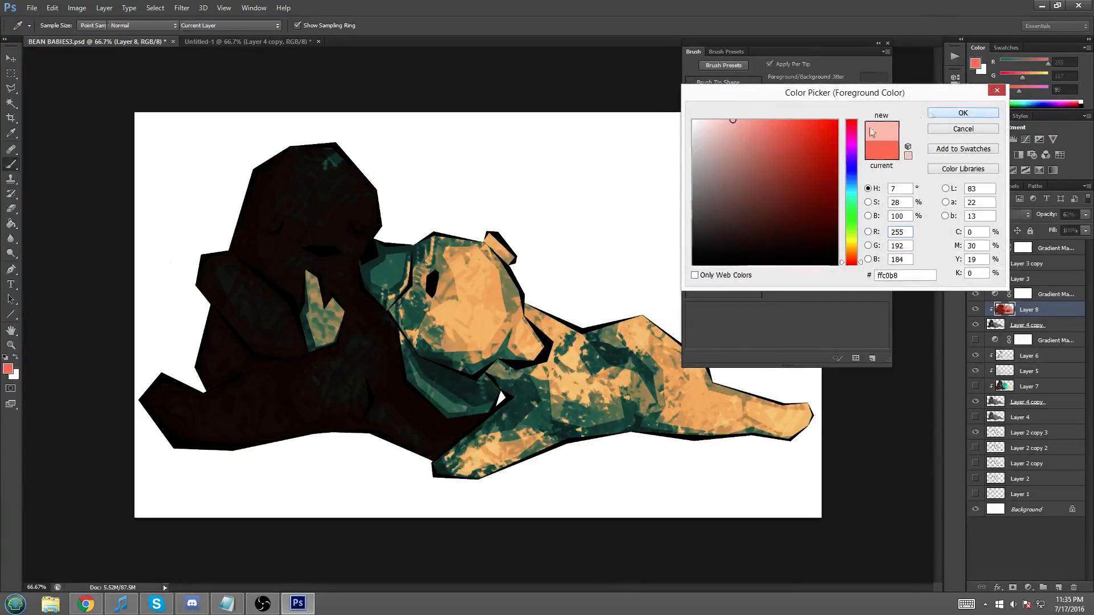
key(Return)
key(b)
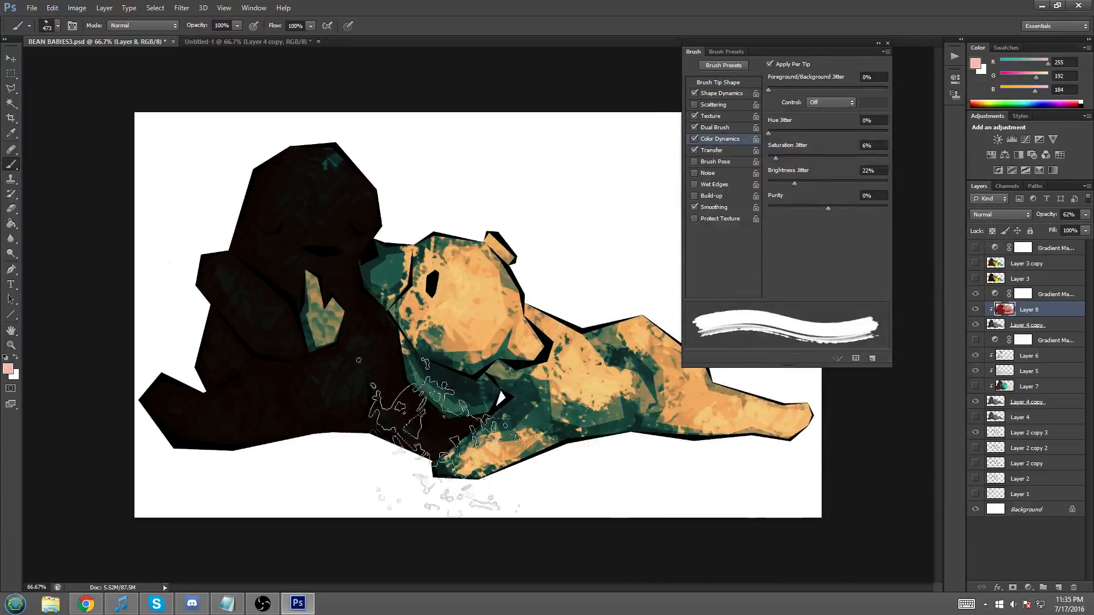
- Try a pale pink stroke around the sitting figure's raised hand, and undo it
mouse_move(310, 309)
mouse_down()
mouse_move(308, 342)
mouse_move(307, 283)
mouse_move(322, 362)
mouse_move(321, 303)
mouse_up()
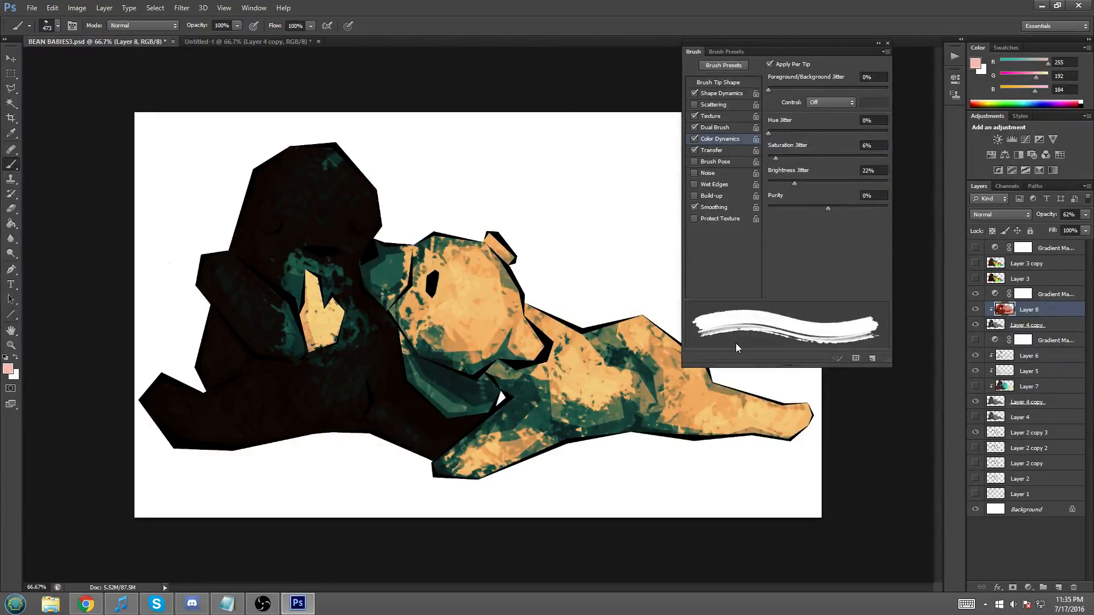
key(ctrl+alt+z)
key(ctrl+alt+z)
key(ctrl+alt+z)
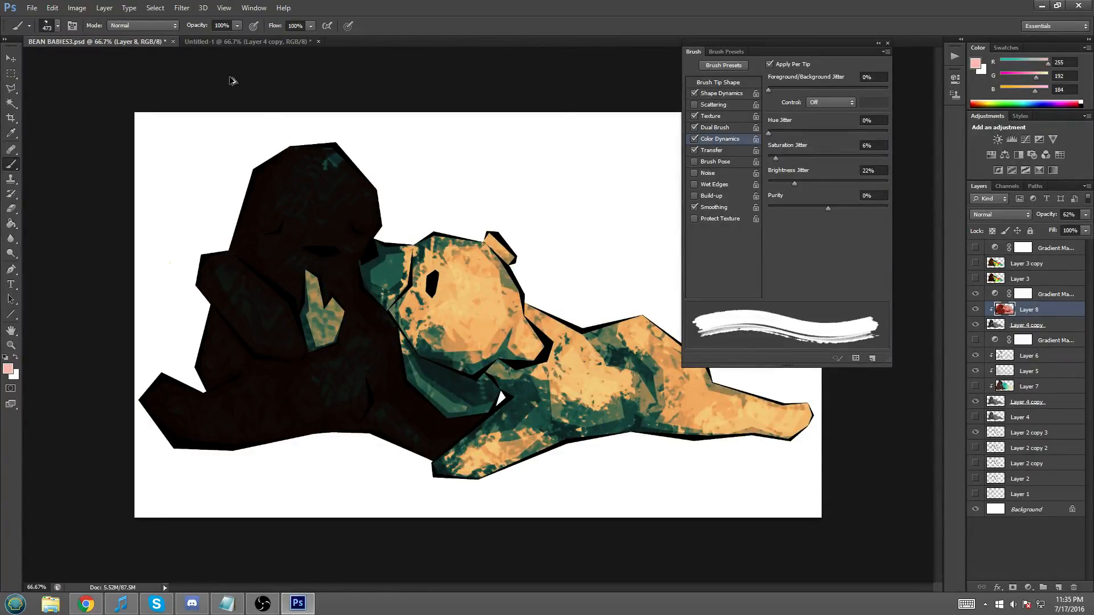
- Lower the brush opacity to 48% and paint pale pink over the sitting figure's head, raised hand and the bear's head
click(207, 39)
mouse_move(296, 228)
mouse_down()
mouse_move(284, 276)
mouse_move(294, 322)
mouse_move(305, 296)
mouse_move(293, 212)
mouse_move(274, 253)
mouse_move(333, 170)
mouse_move(304, 160)
mouse_move(314, 214)
mouse_move(364, 334)
mouse_move(345, 267)
mouse_move(314, 250)
mouse_move(305, 188)
mouse_move(313, 205)
mouse_move(427, 262)
mouse_move(428, 279)
mouse_move(464, 256)
mouse_up()
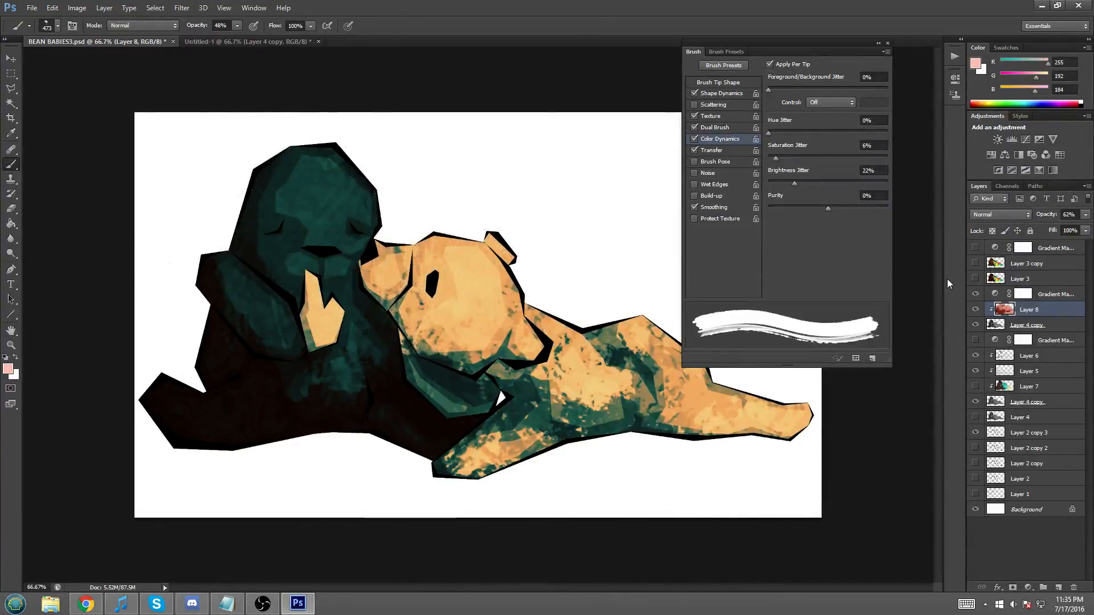
- Check Layer 8 by toggling it, reduce its opacity to 30% and sample dark red from the sitting figure
click(974, 309)
click(975, 310)
drag(1060, 224, 1051, 225)
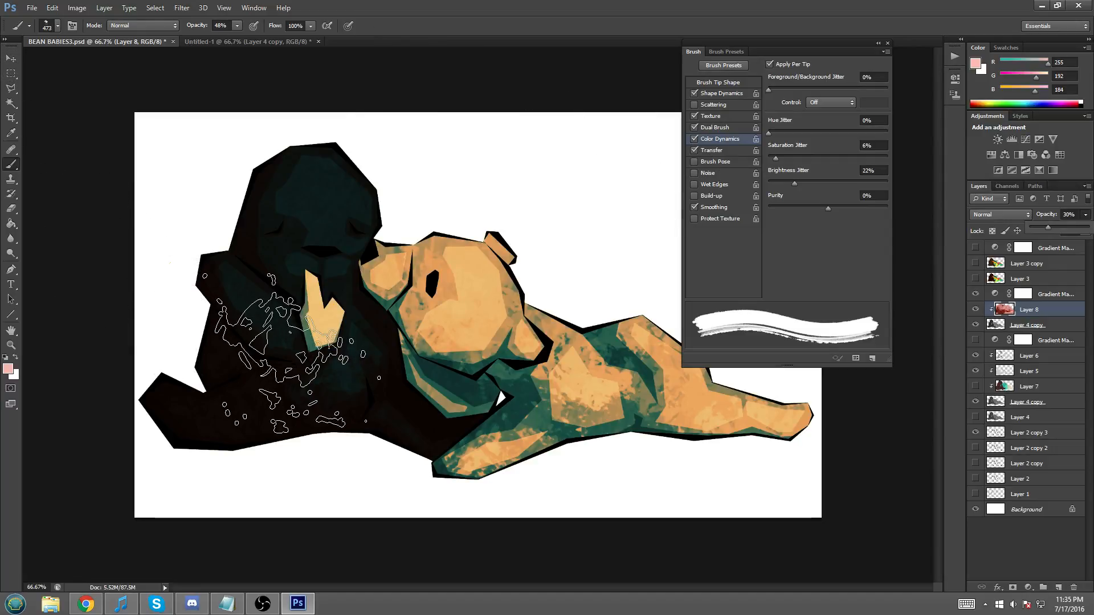
alt+click(269, 392)
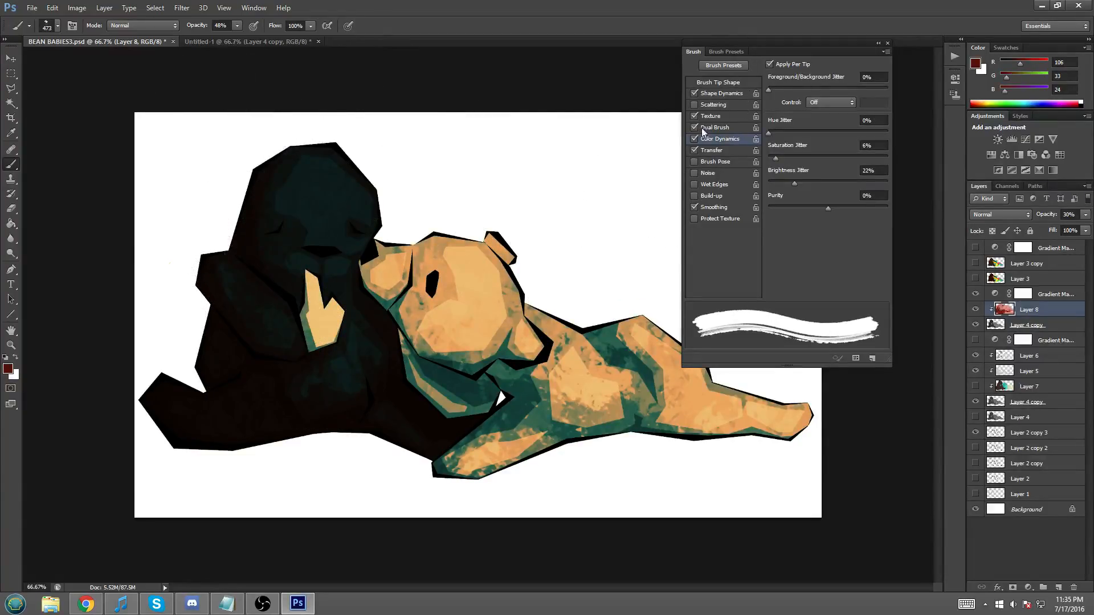
- Close the brush settings and compare the artwork with Layer 3 briefly shown
mouse_move(838, 53)
mouse_down()
mouse_move(907, 50)
mouse_move(787, 81)
mouse_up()
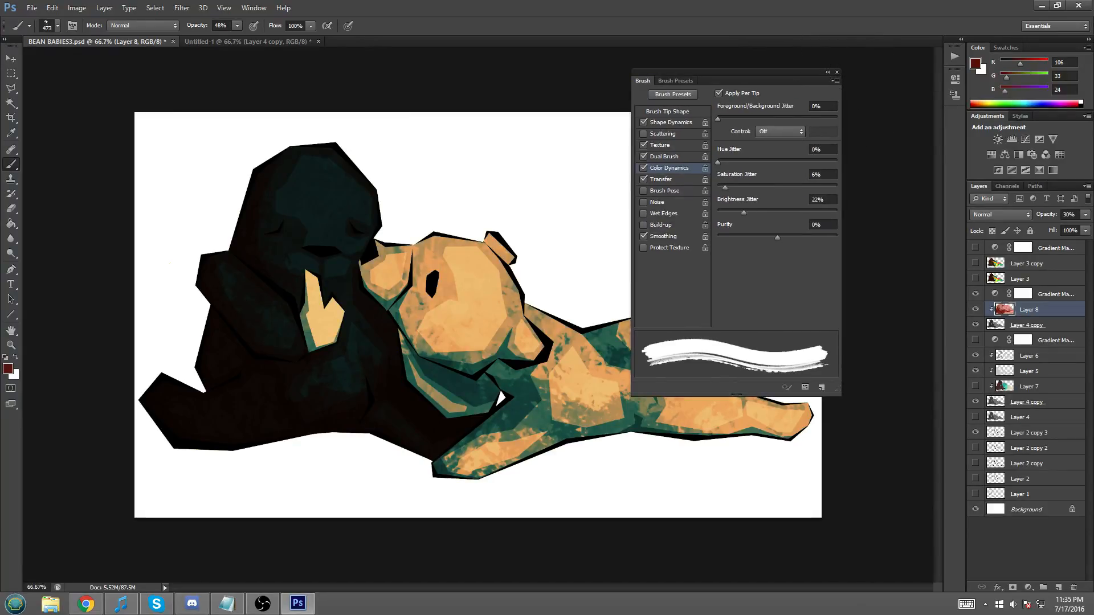
click(836, 72)
click(975, 279)
click(975, 279)
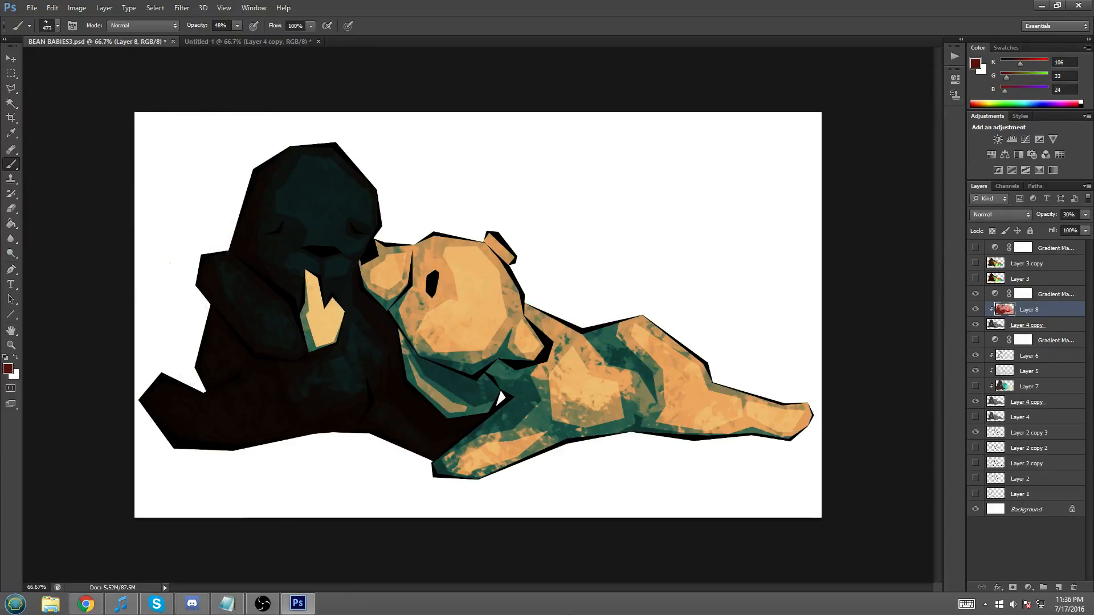
key(ctrl+minus)
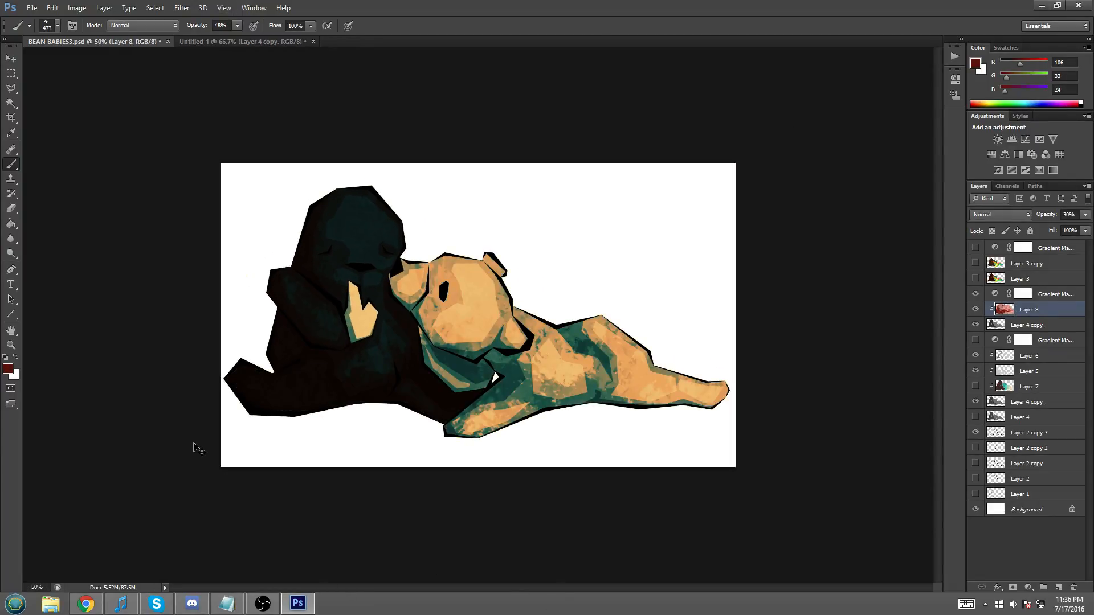
key(ctrl+plus)
click(271, 612)
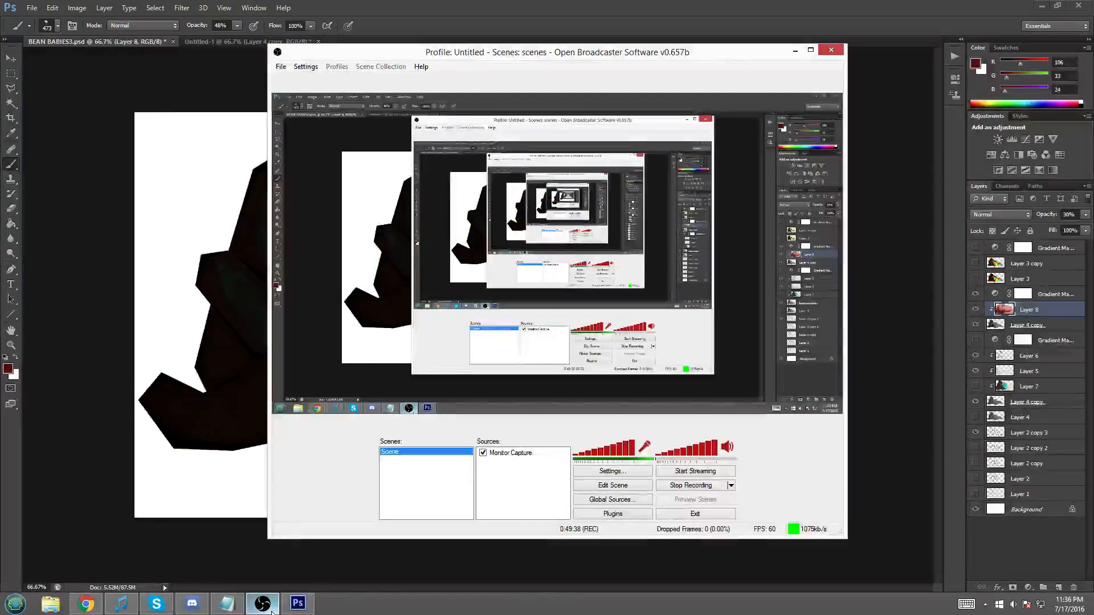
click(190, 541)
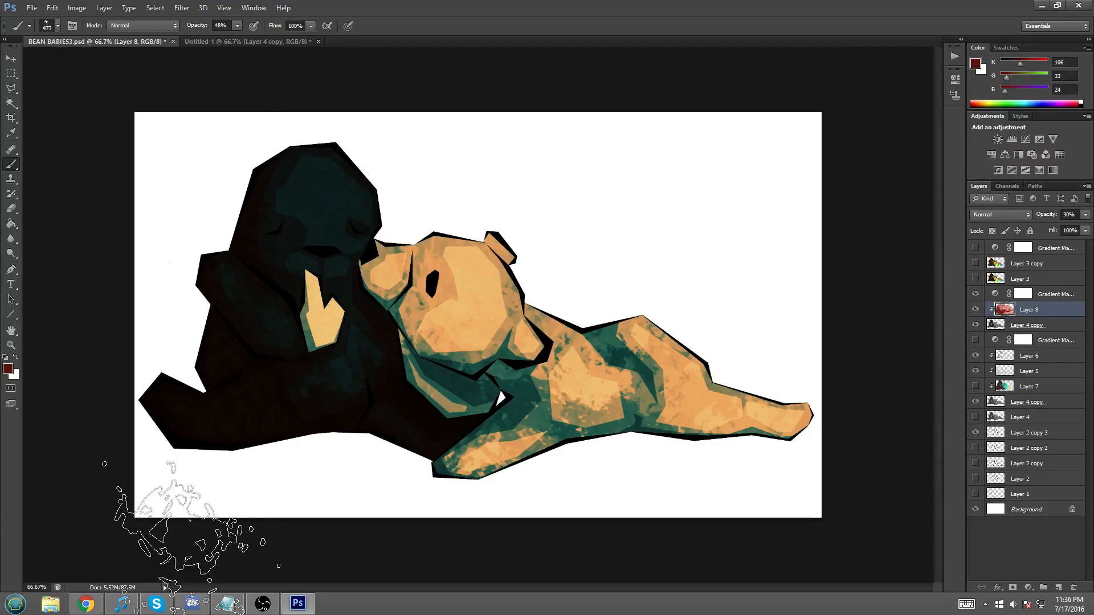